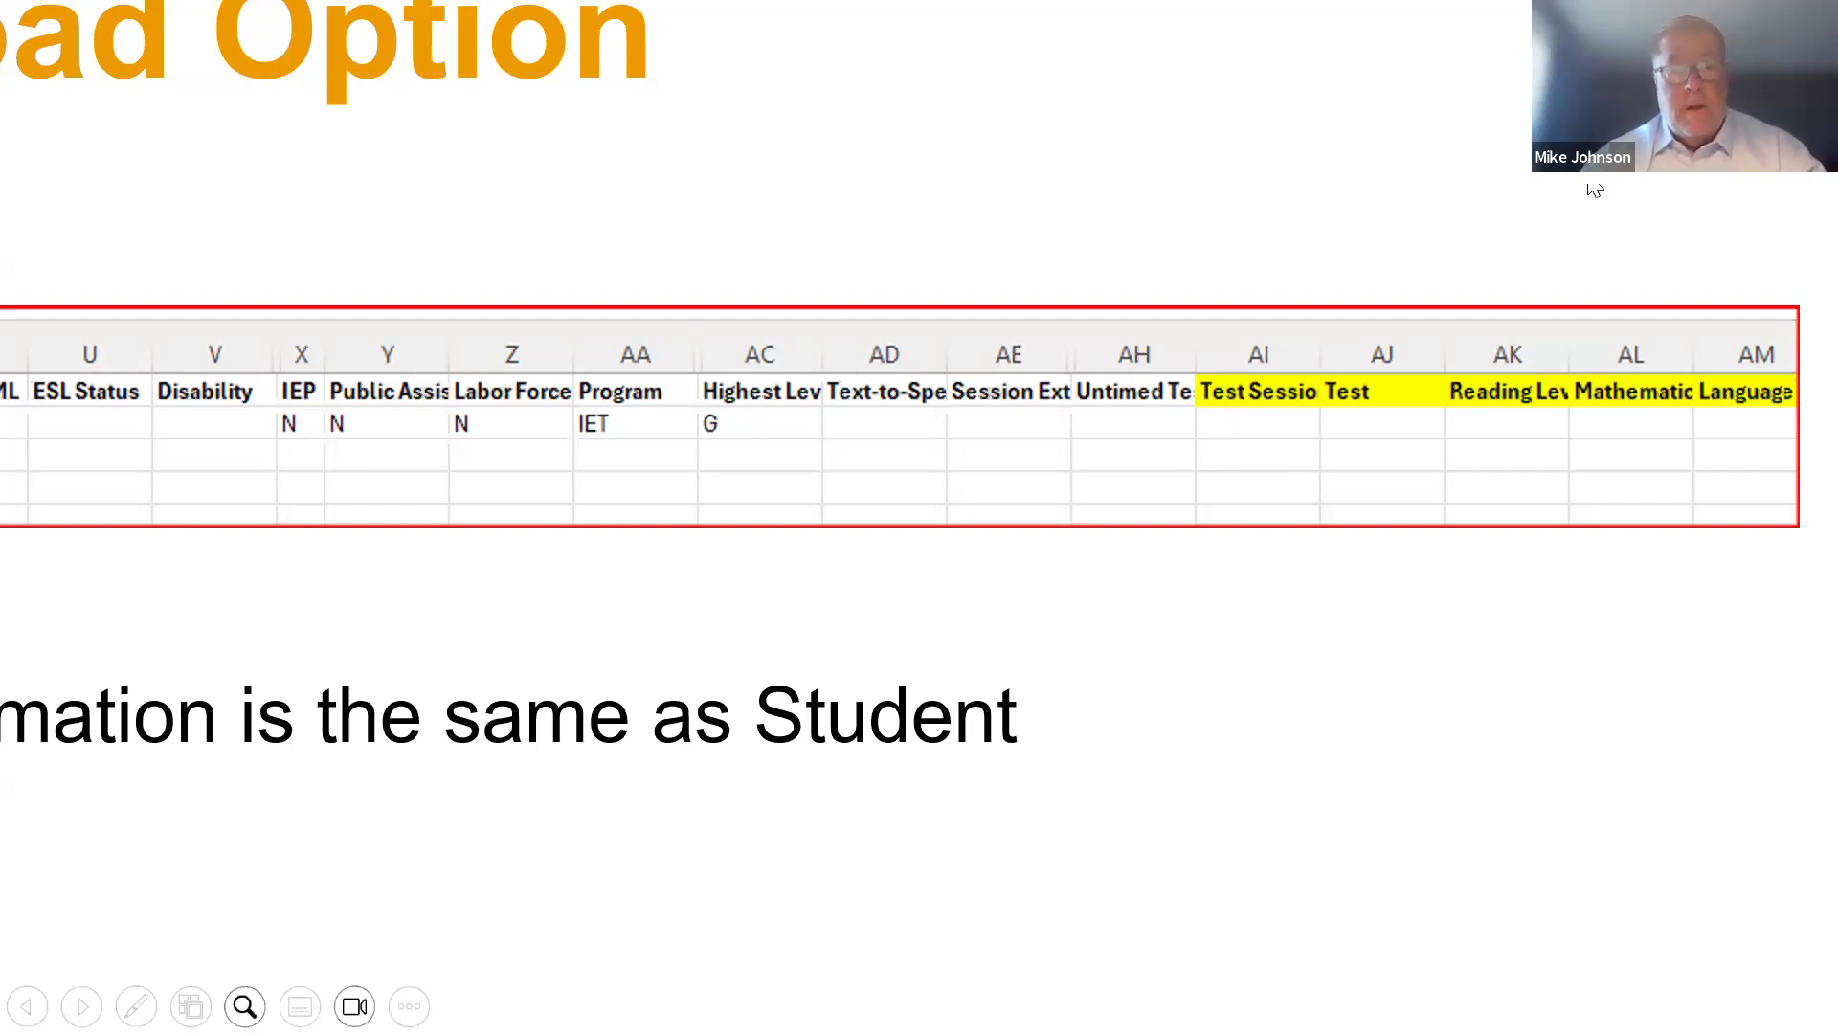
Switch from the slide show to Chrome and sign in to the DRC INSIGHT portal with the saved credentials
{"action": "key", "text": "alt+Tab"}
{"action": "key", "text": "alt+Tab"}
{"action": "key", "text": "alt+Tab"}
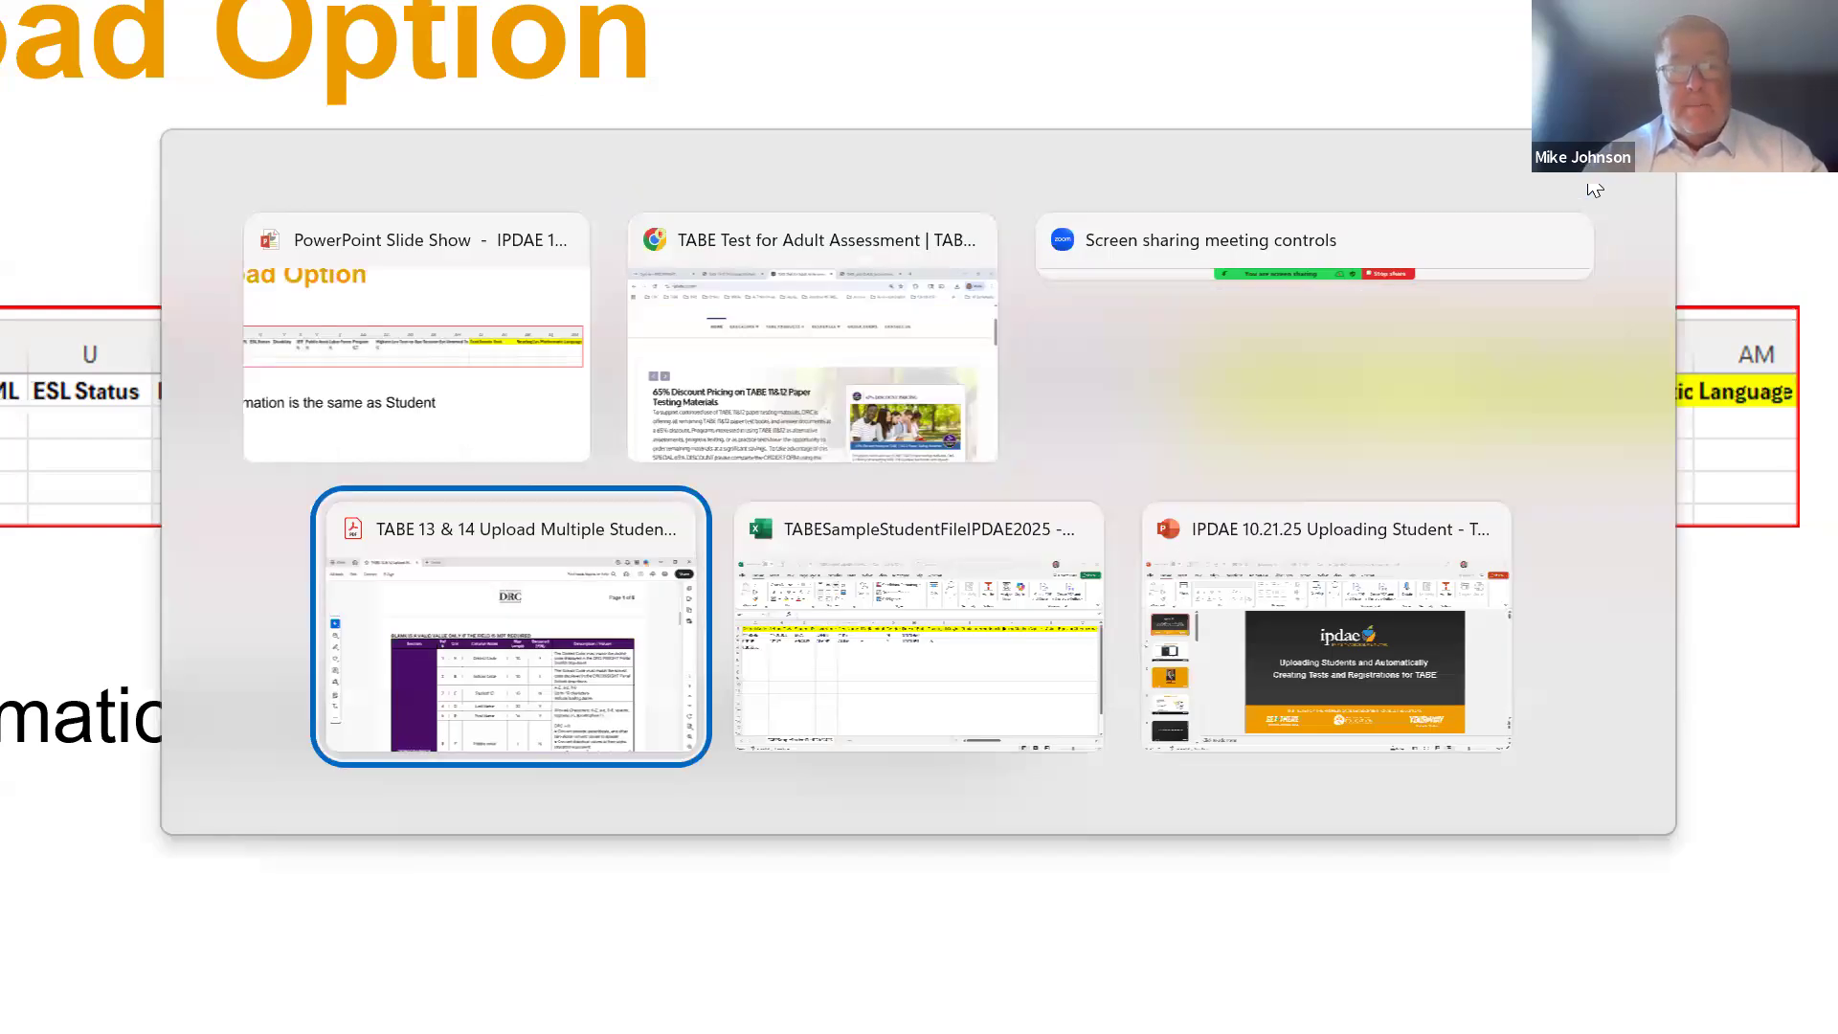
{"action": "key", "text": "alt+Tab"}
{"action": "key", "text": "alt+Tab"}
{"action": "key", "text": "alt+Tab"}
{"action": "key", "text": "alt+Tab"}
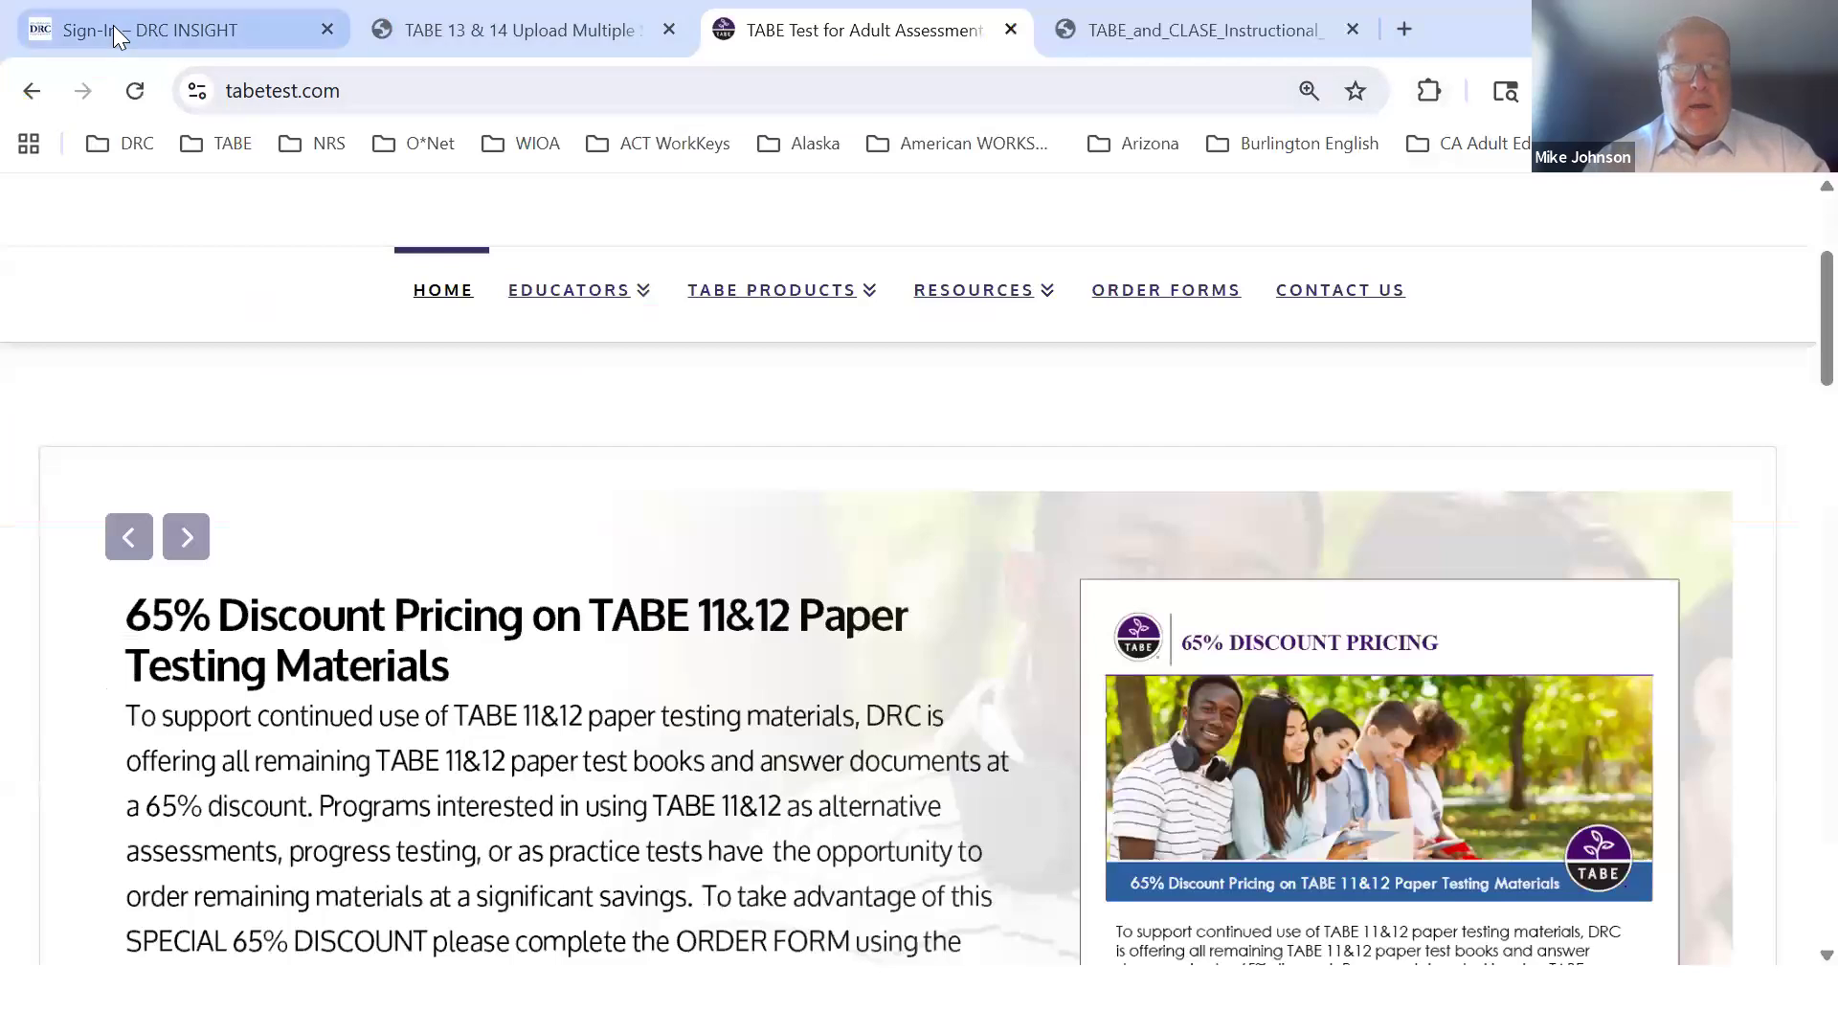
{"action": "left_click", "coordinate": [113, 25]}
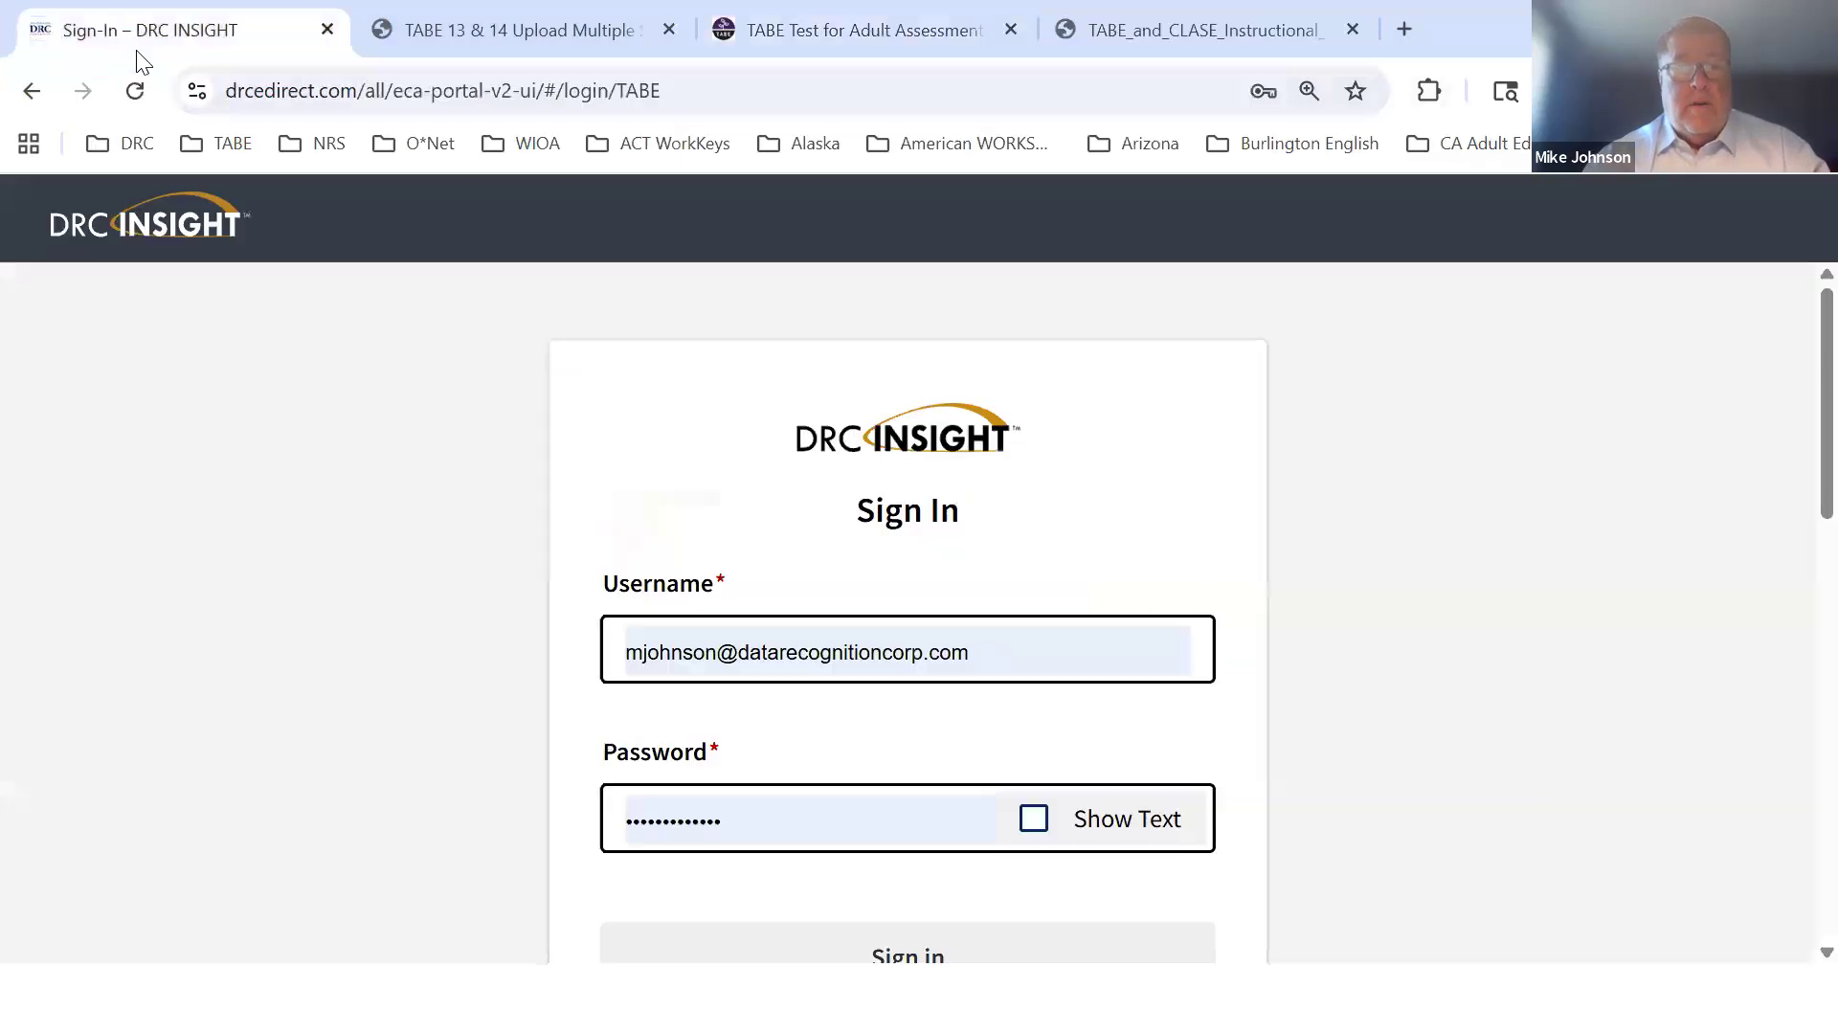
{"action": "left_click", "coordinate": [938, 957]}
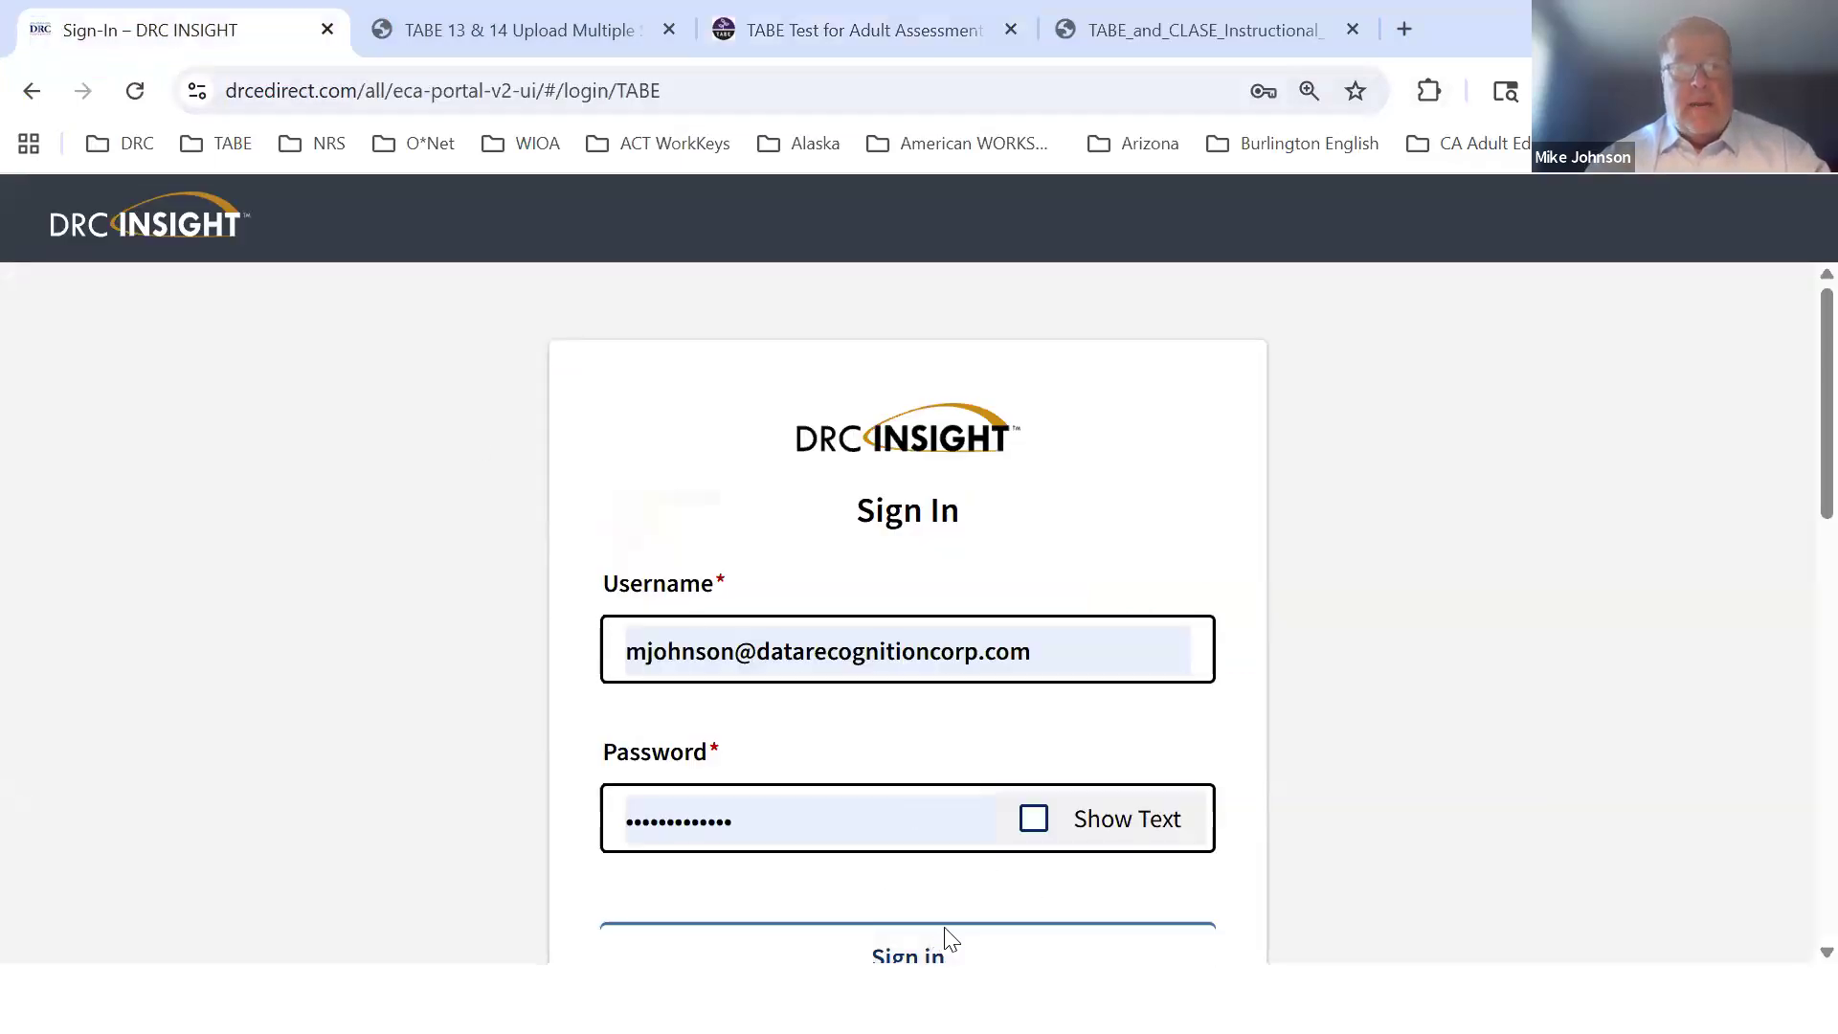
{"action": "left_click", "coordinate": [905, 943]}
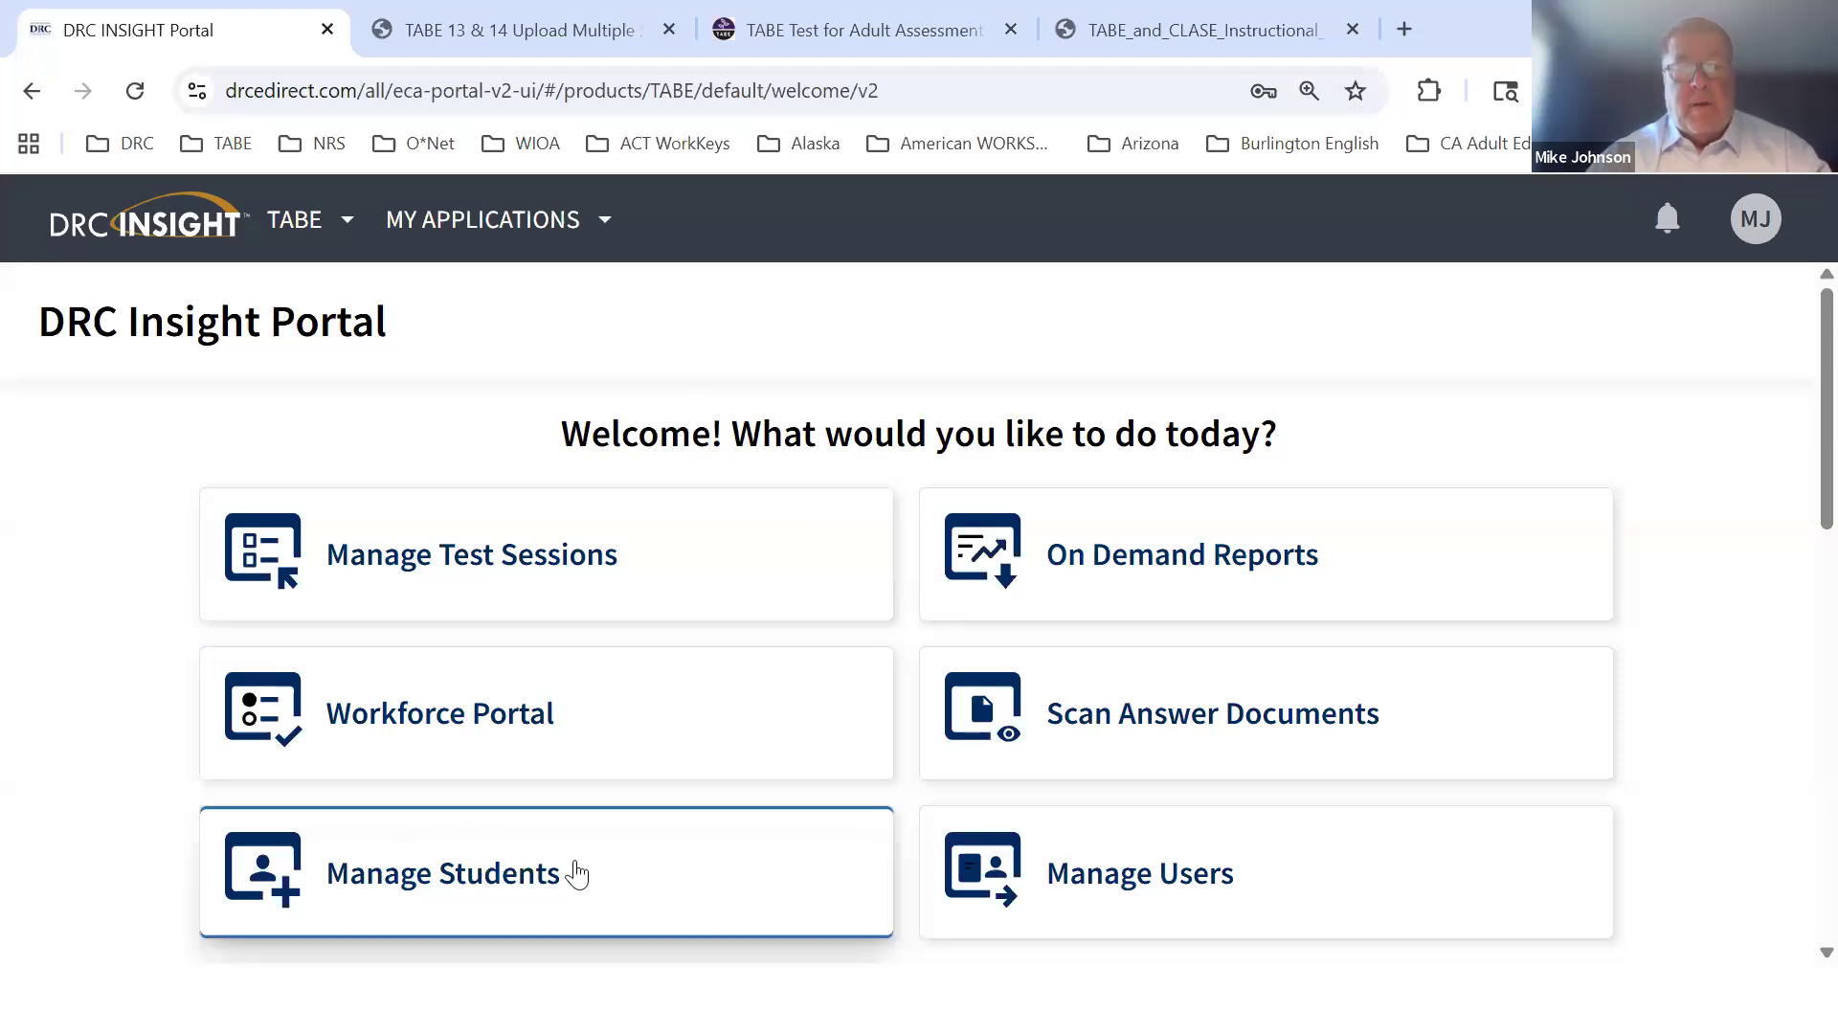
Open the Upload Multiple Students page within the portal's Manage Students section
{"action": "left_click", "coordinate": [395, 879]}
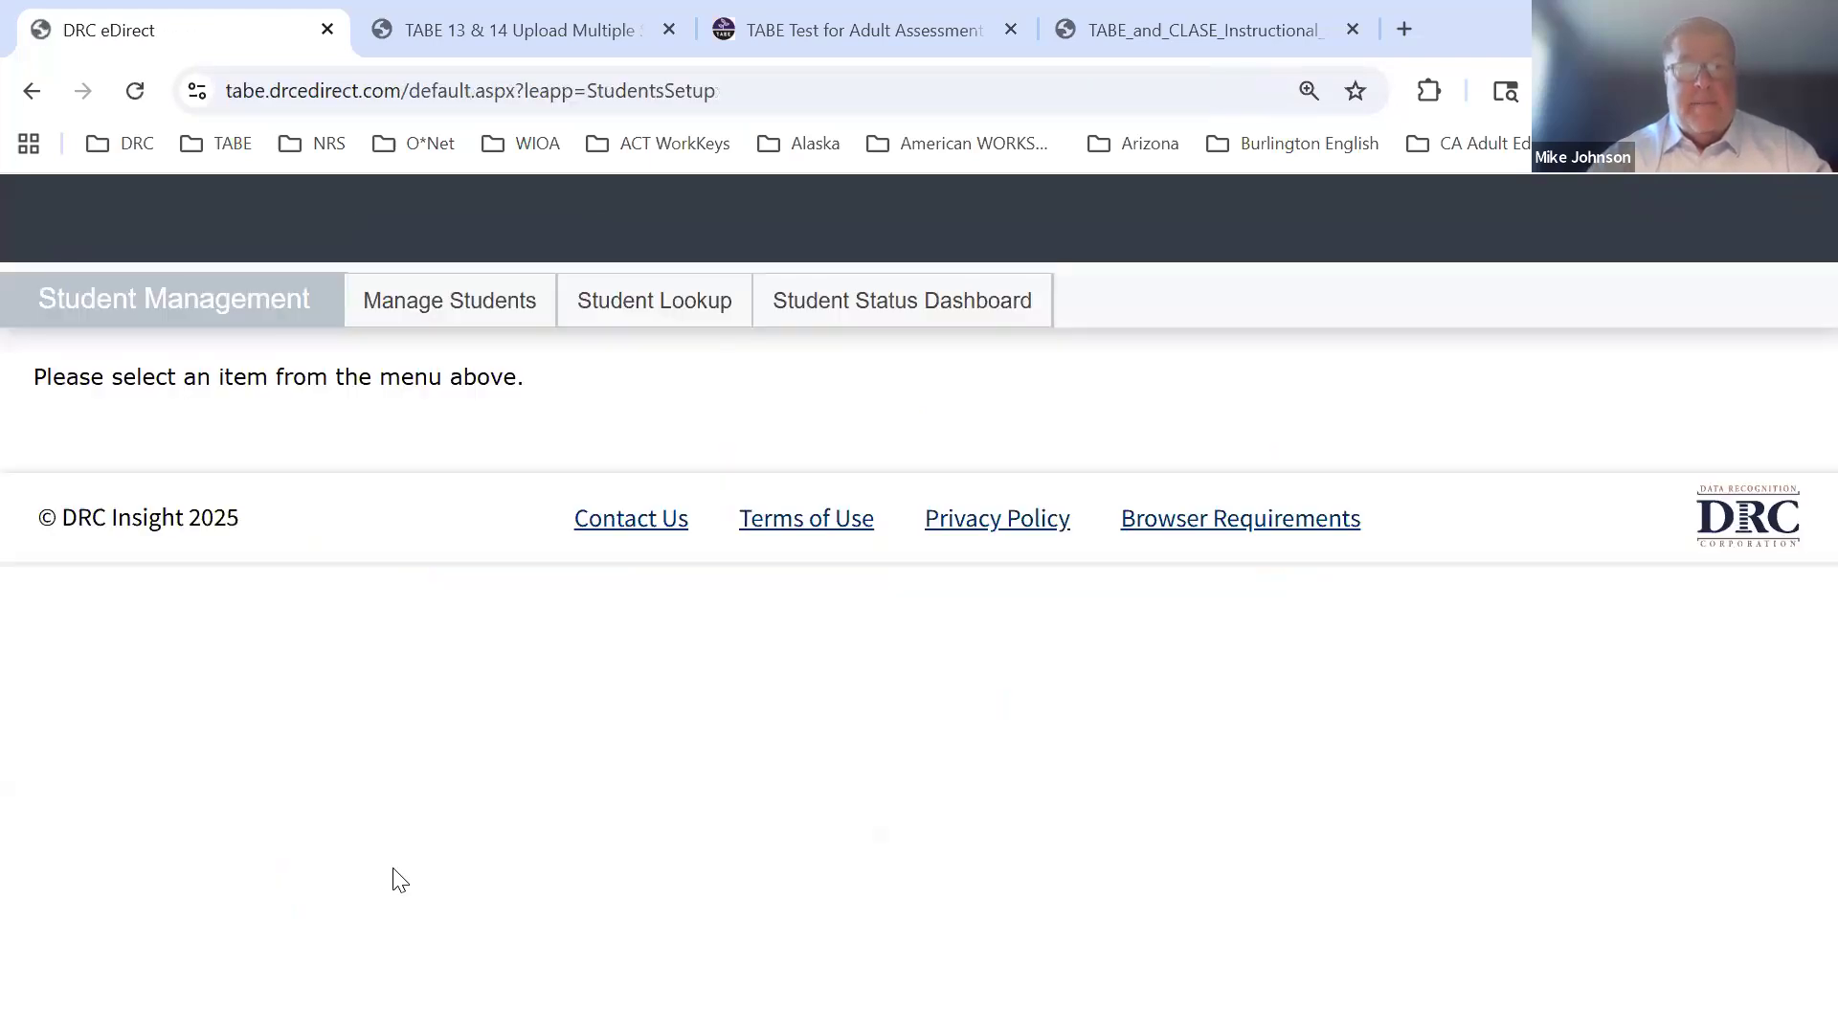
{"action": "left_click", "coordinate": [448, 303]}
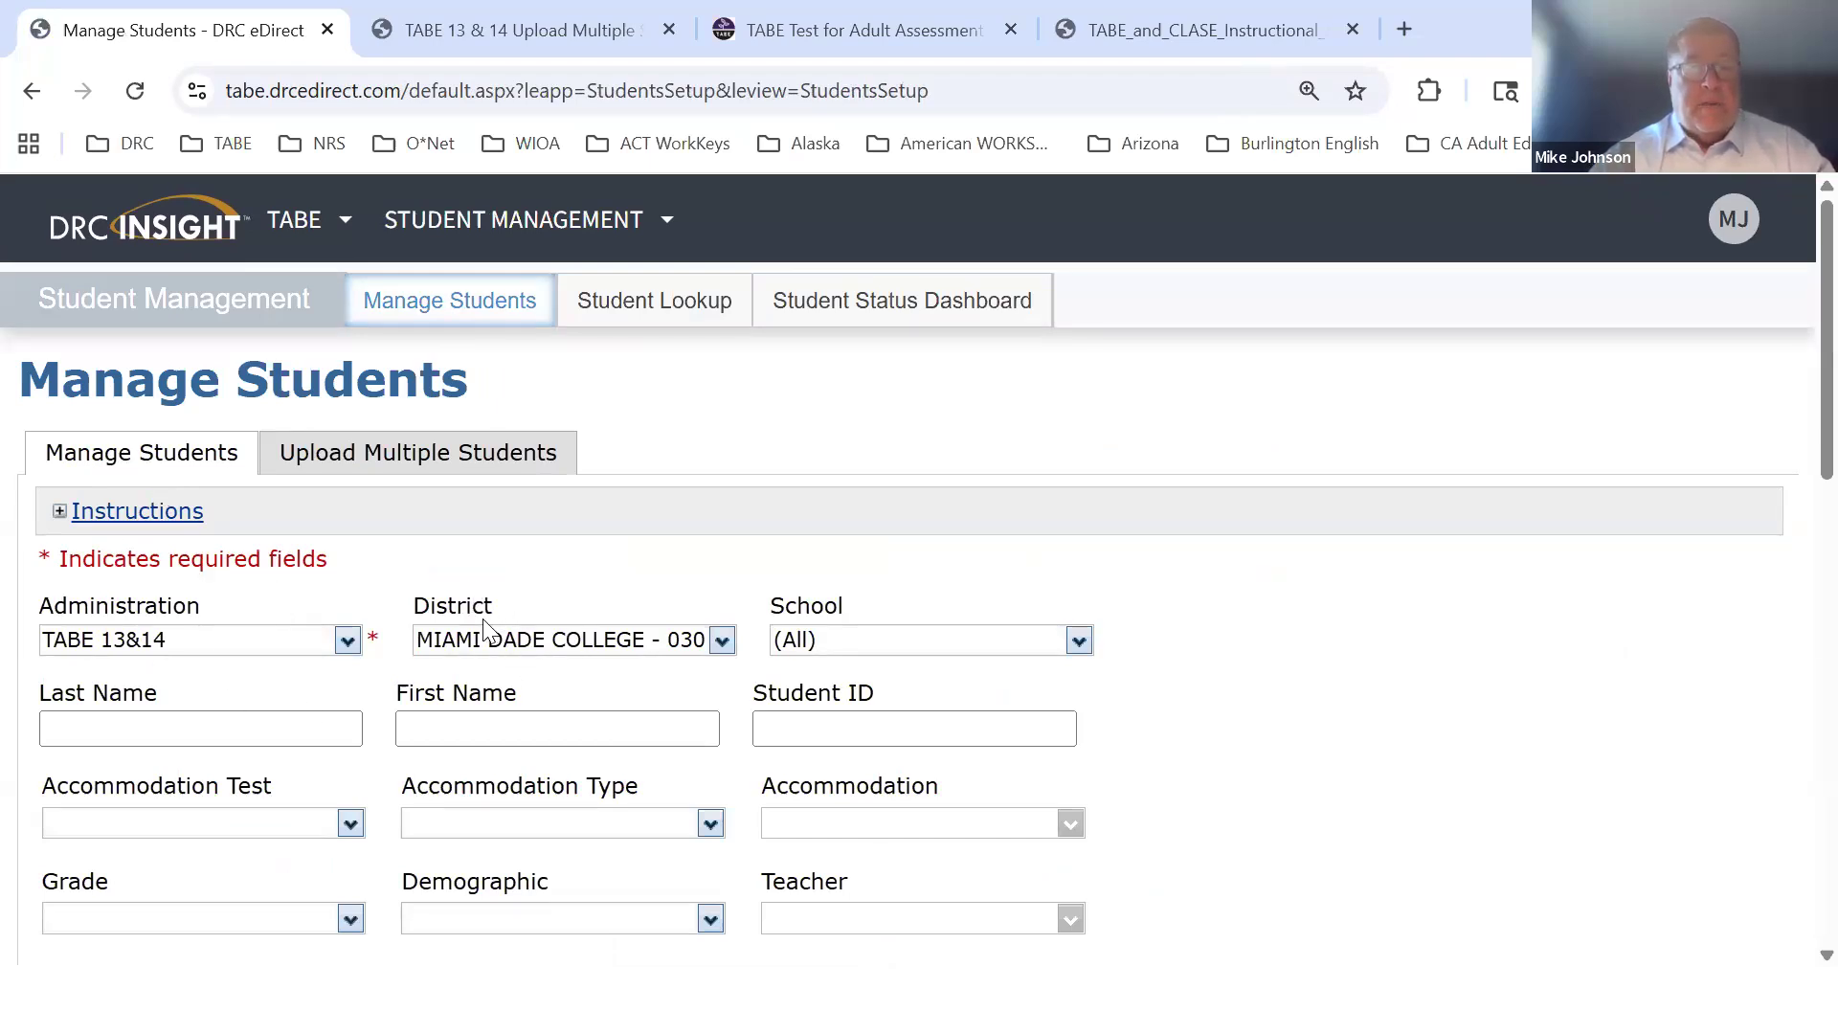
{"action": "left_click", "coordinate": [387, 454]}
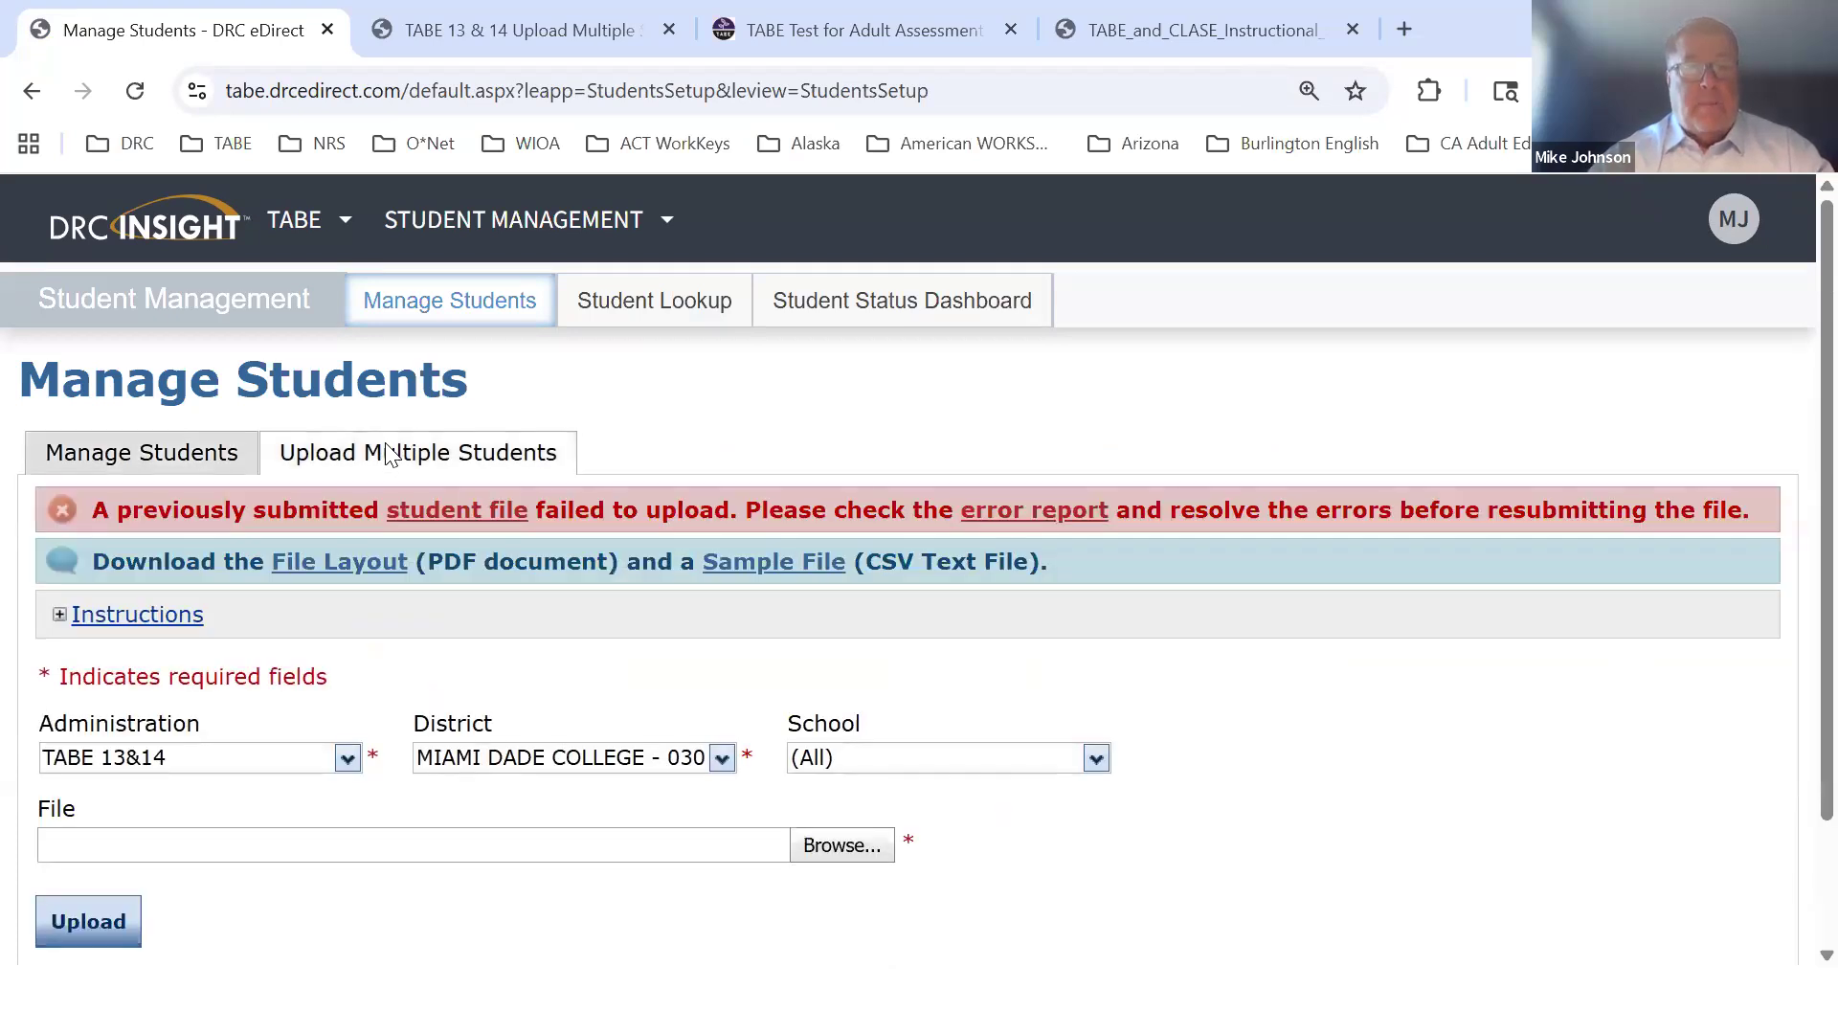
{"action": "scroll", "coordinate": [456, 493], "scroll_direction": "down", "scroll_amount": 2}
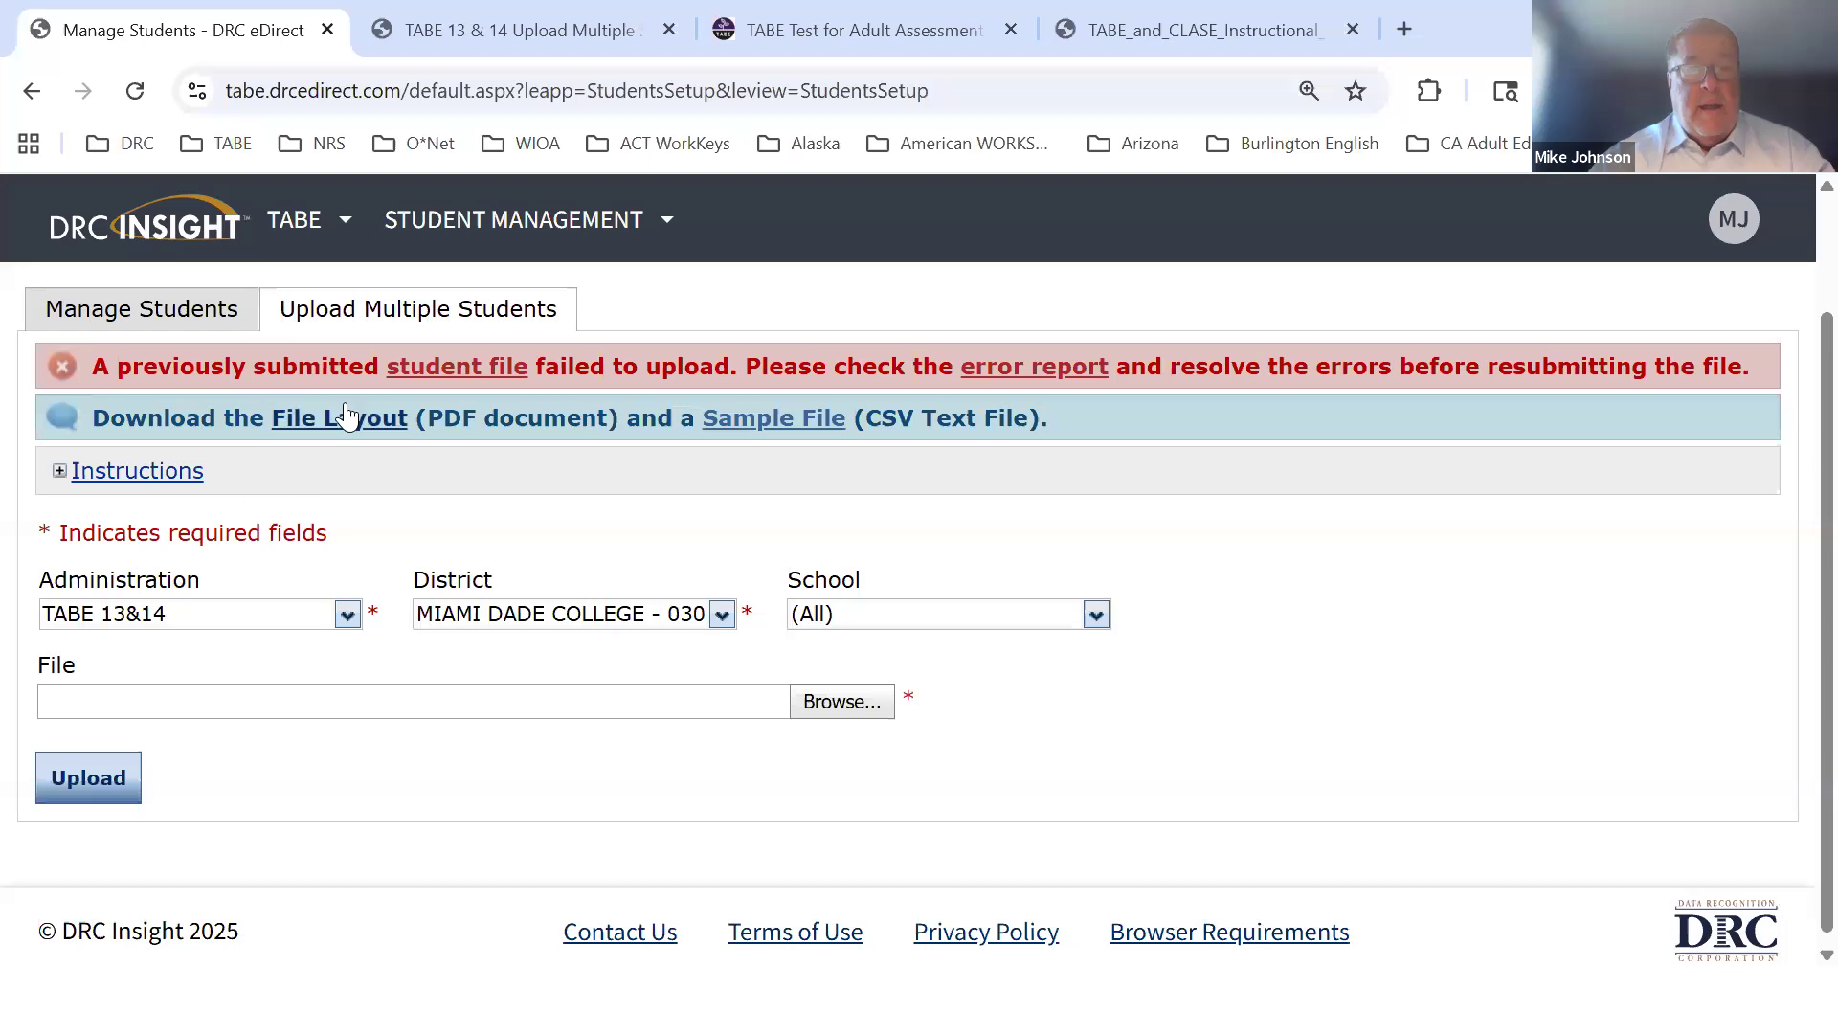
Set the upload's district to SALES - TABE TRAINING - MN99999 and its school to SALES - TABE TRAINING - MN20001
{"action": "left_click", "coordinate": [608, 604]}
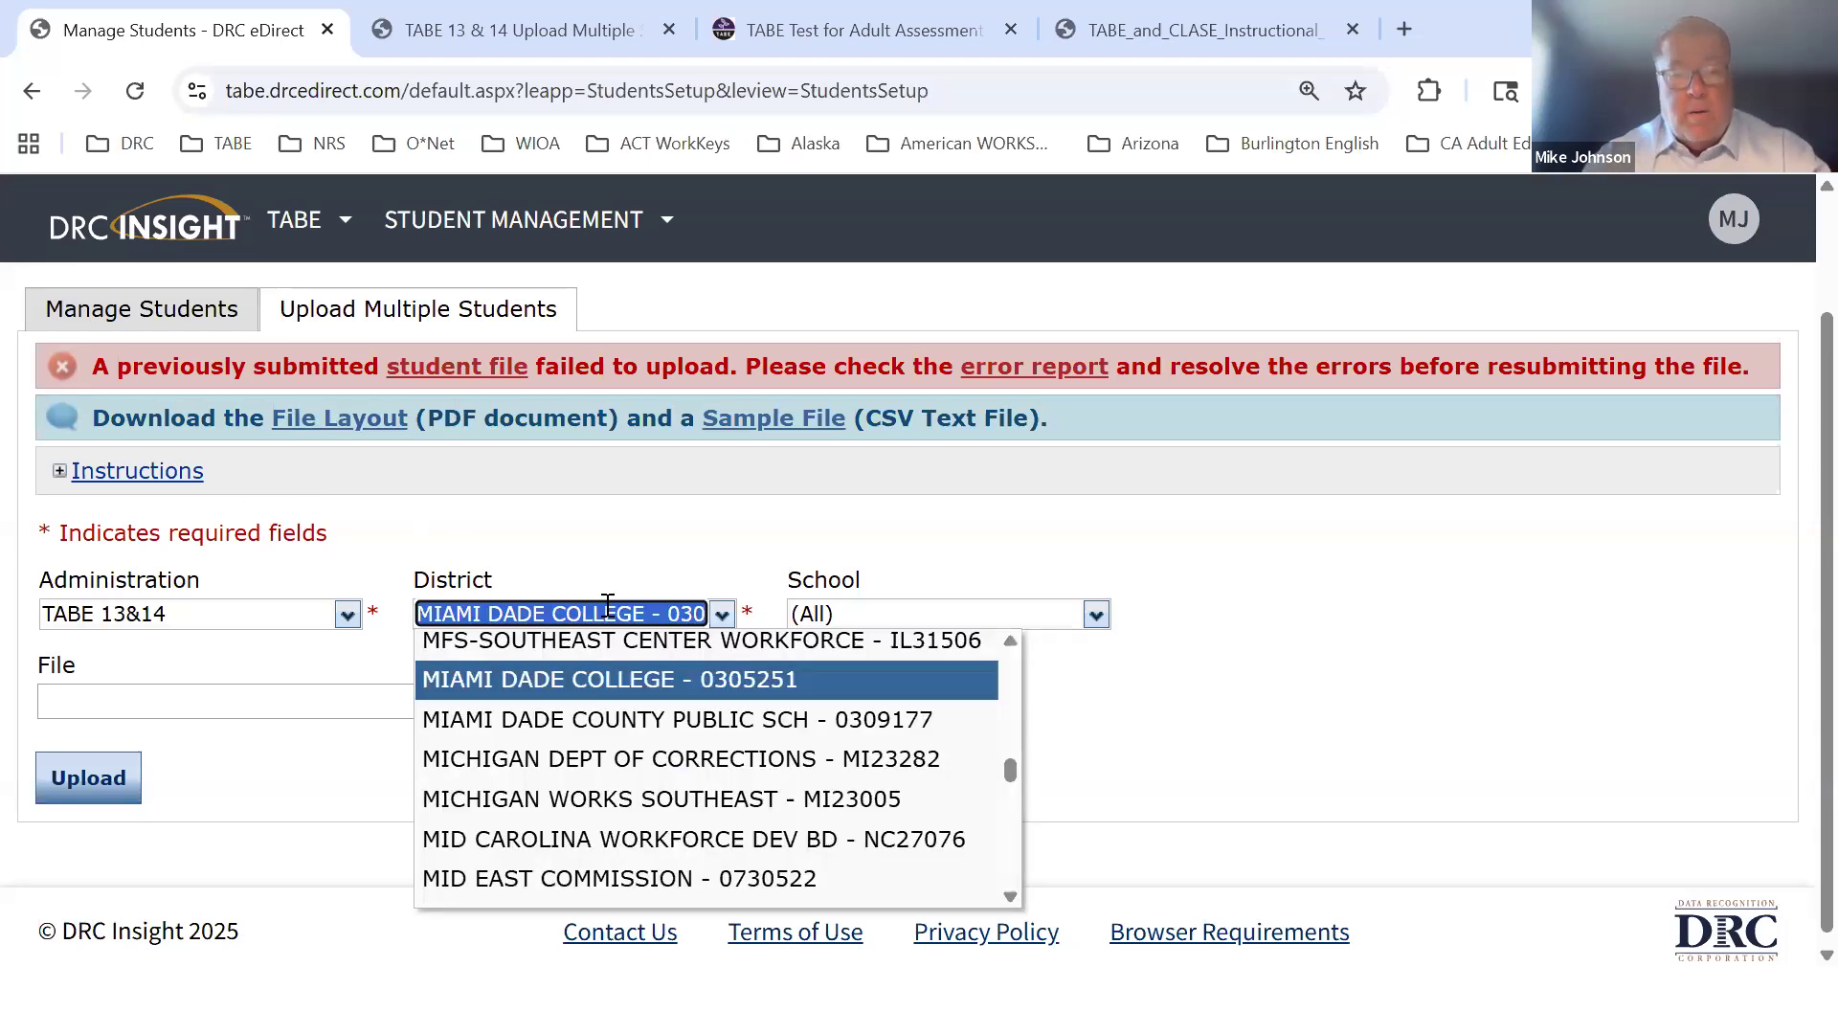
{"action": "type", "text": "sale"}
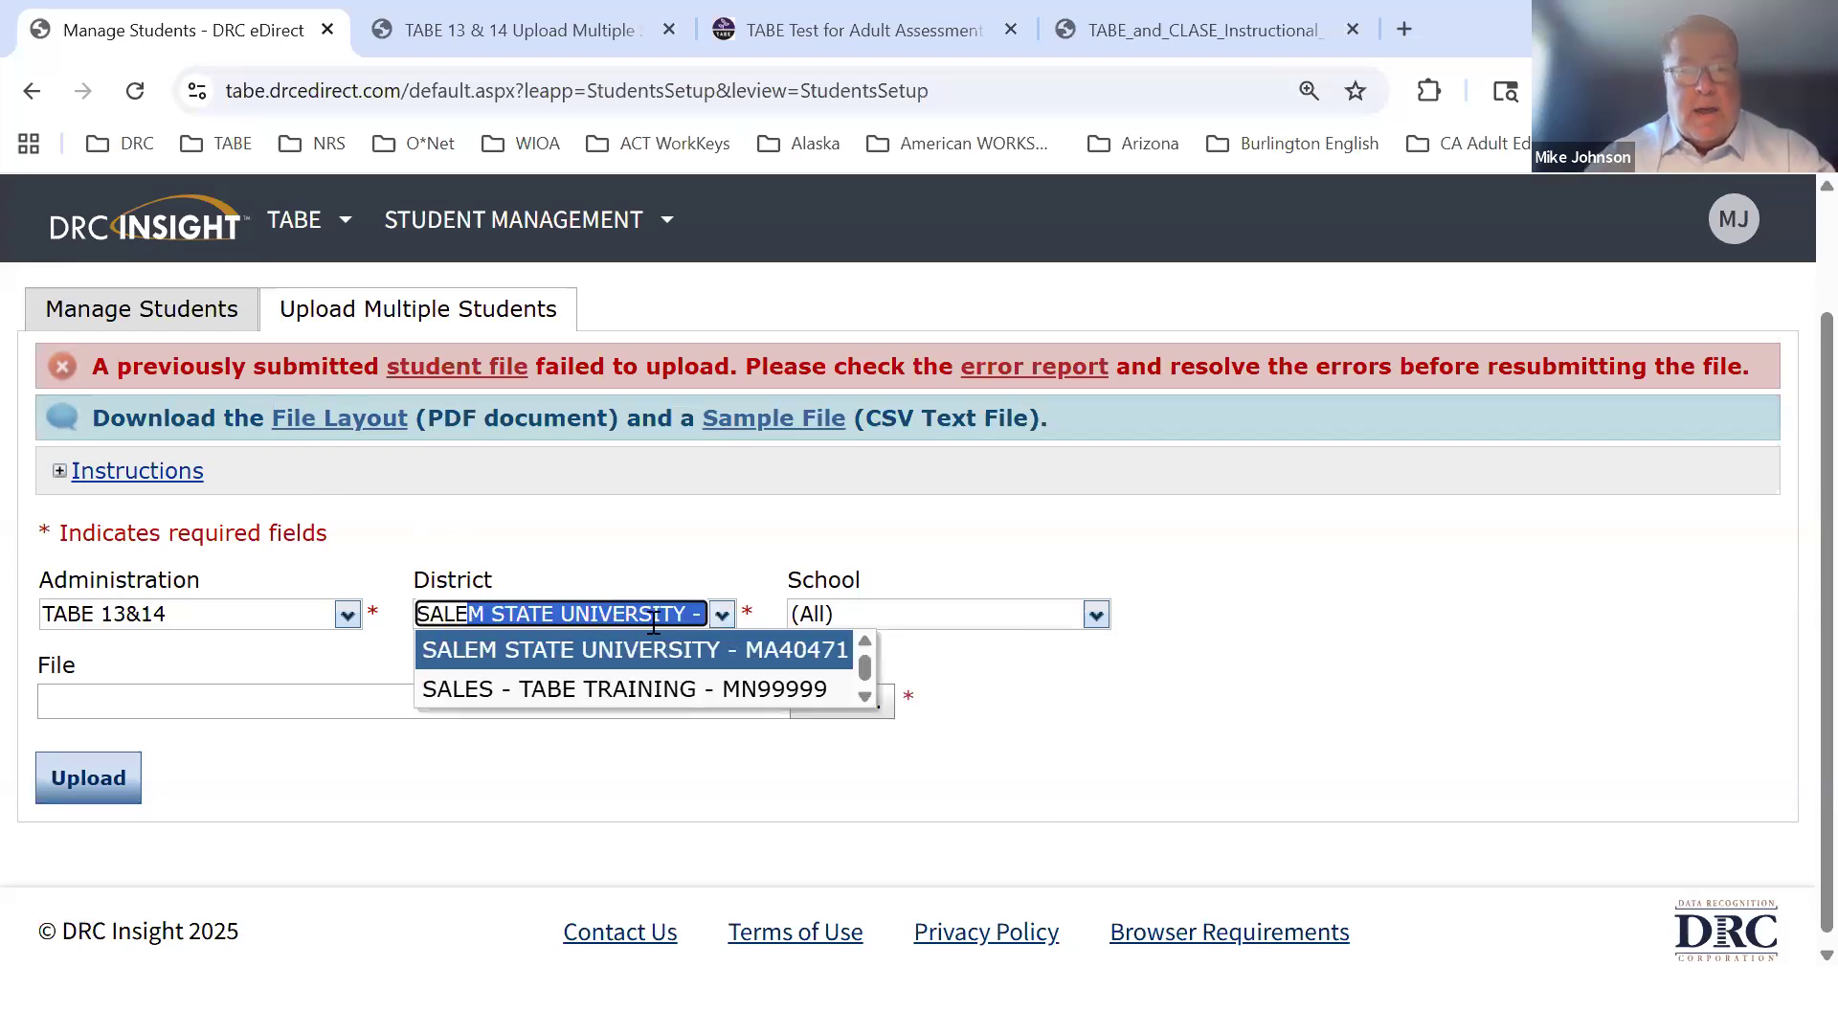
{"action": "left_click", "coordinate": [717, 681]}
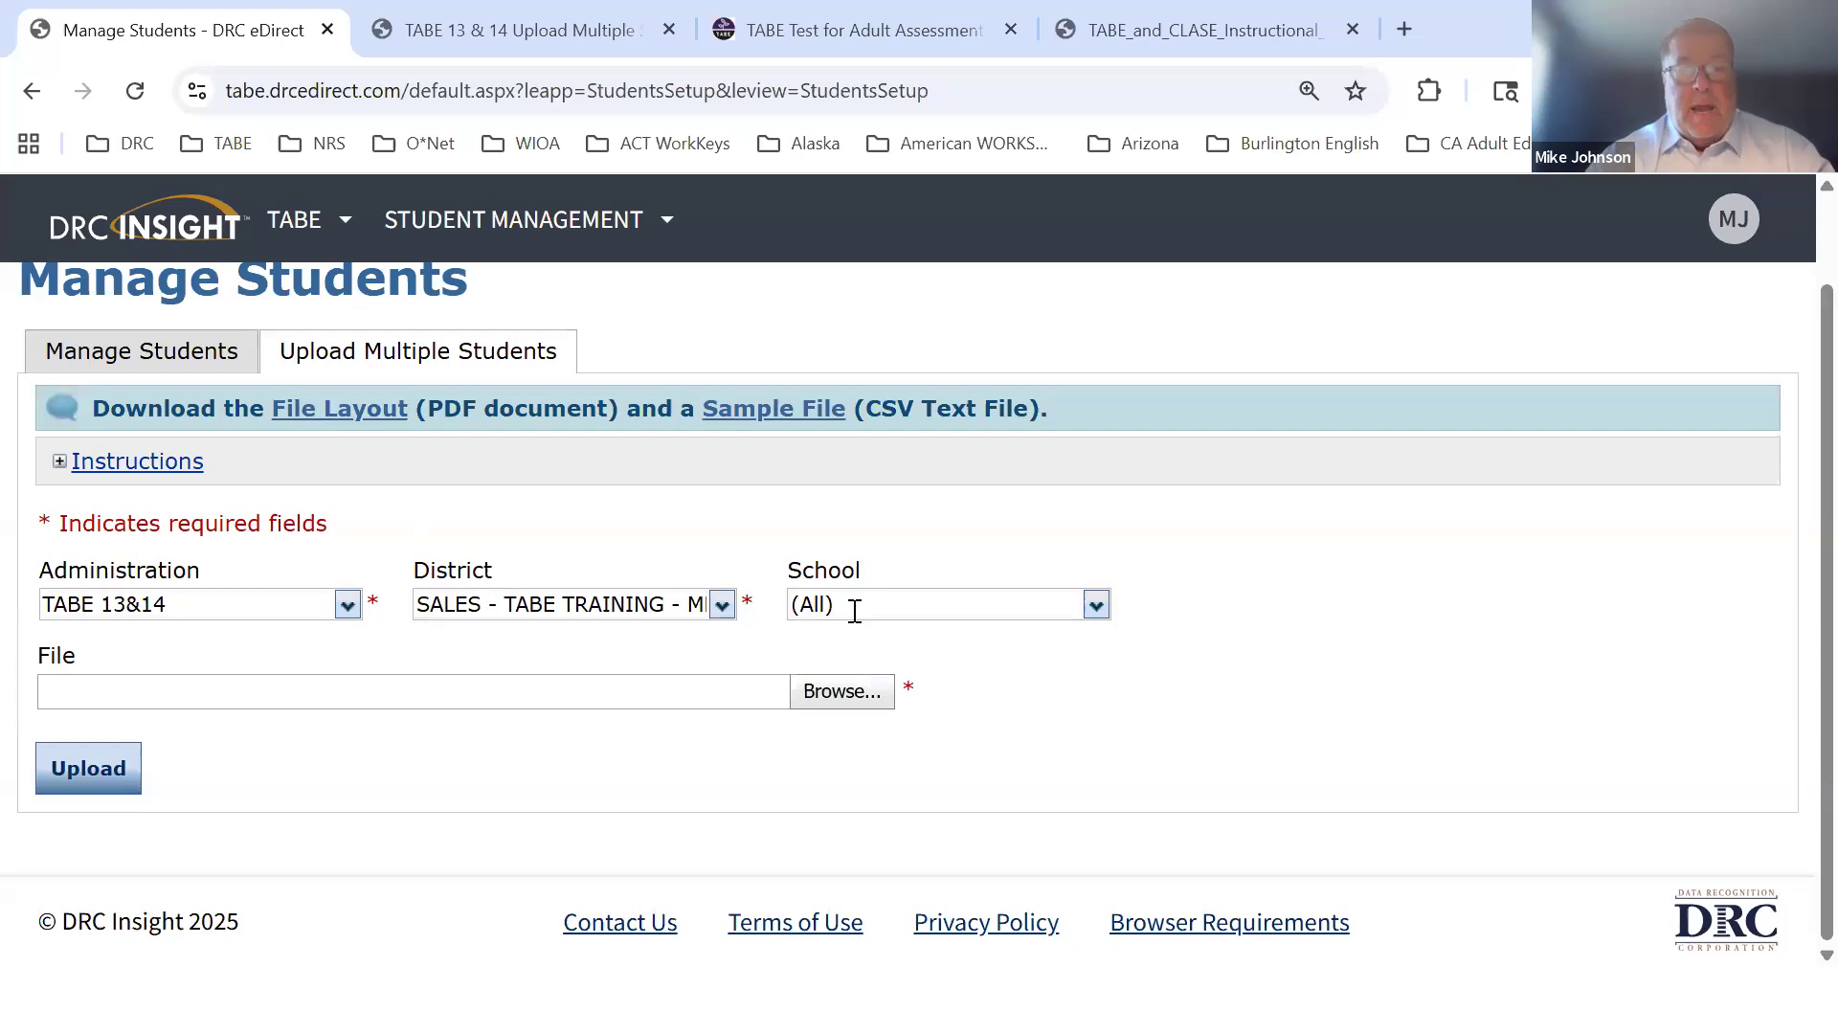
{"action": "left_click", "coordinate": [858, 603]}
{"action": "left_click", "coordinate": [892, 718]}
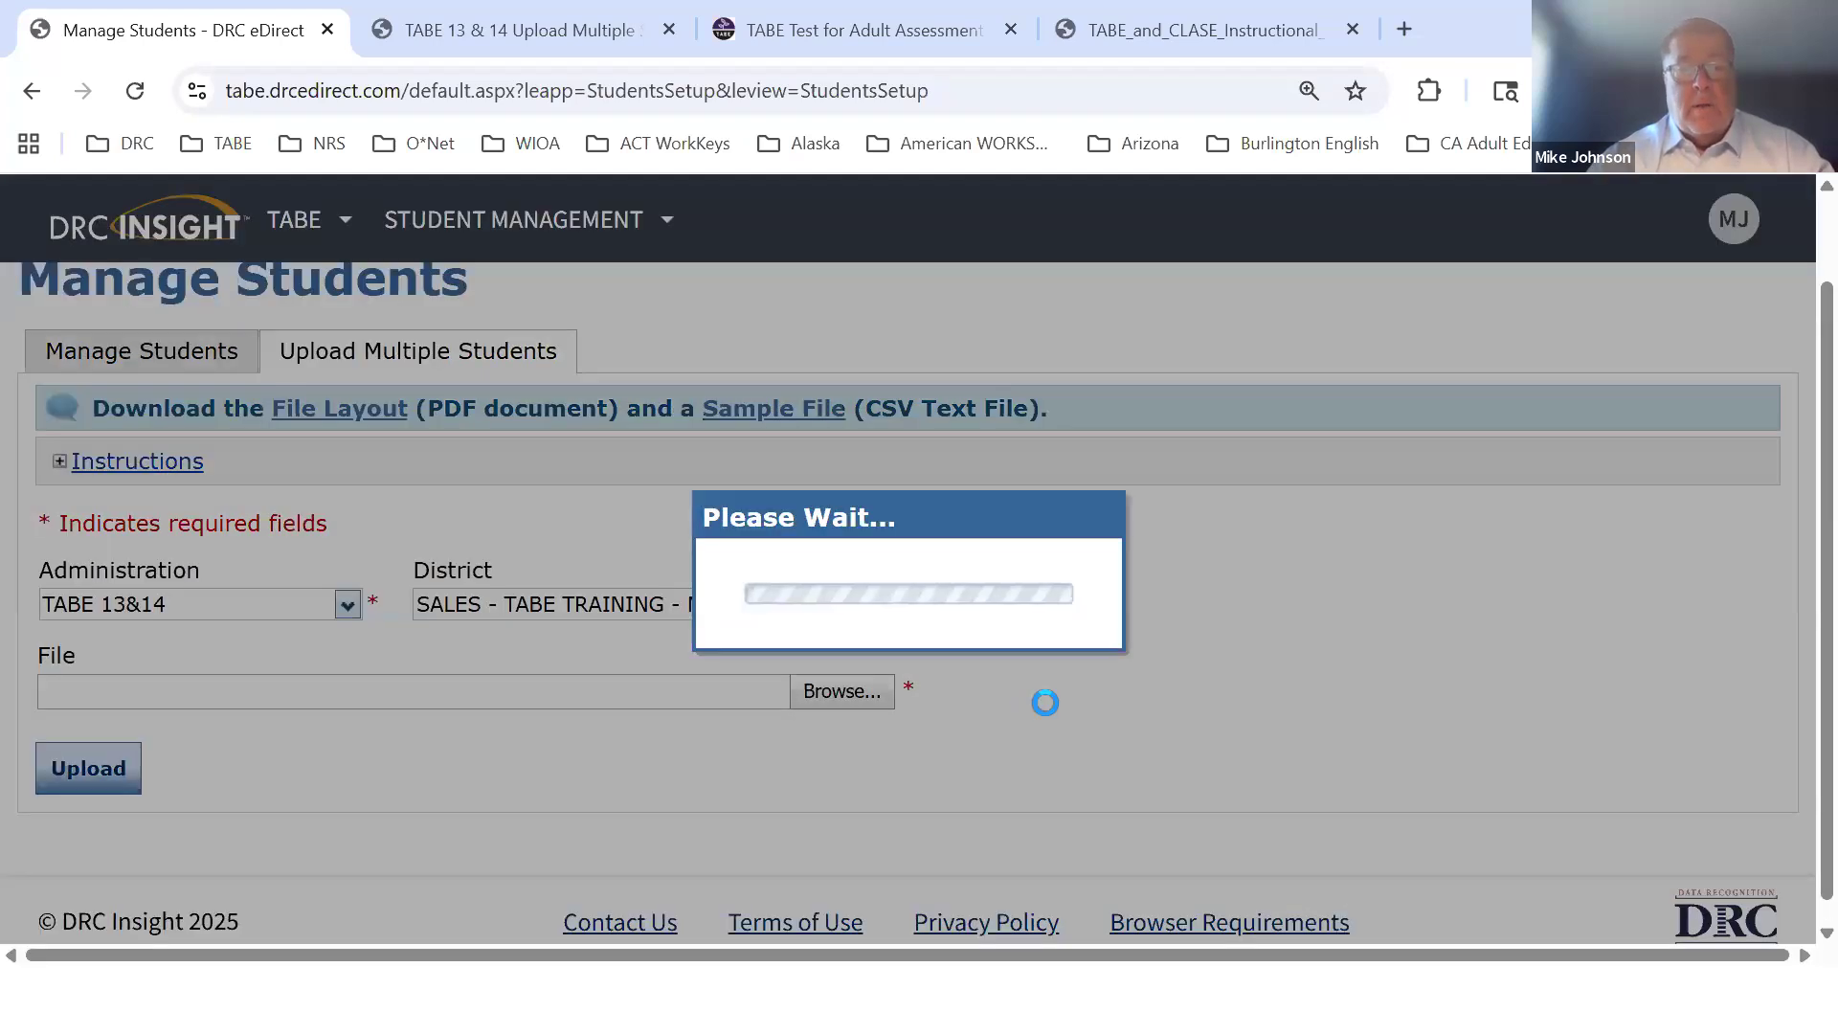
{"action": "scroll", "coordinate": [1298, 751], "scroll_direction": "down", "scroll_amount": 2}
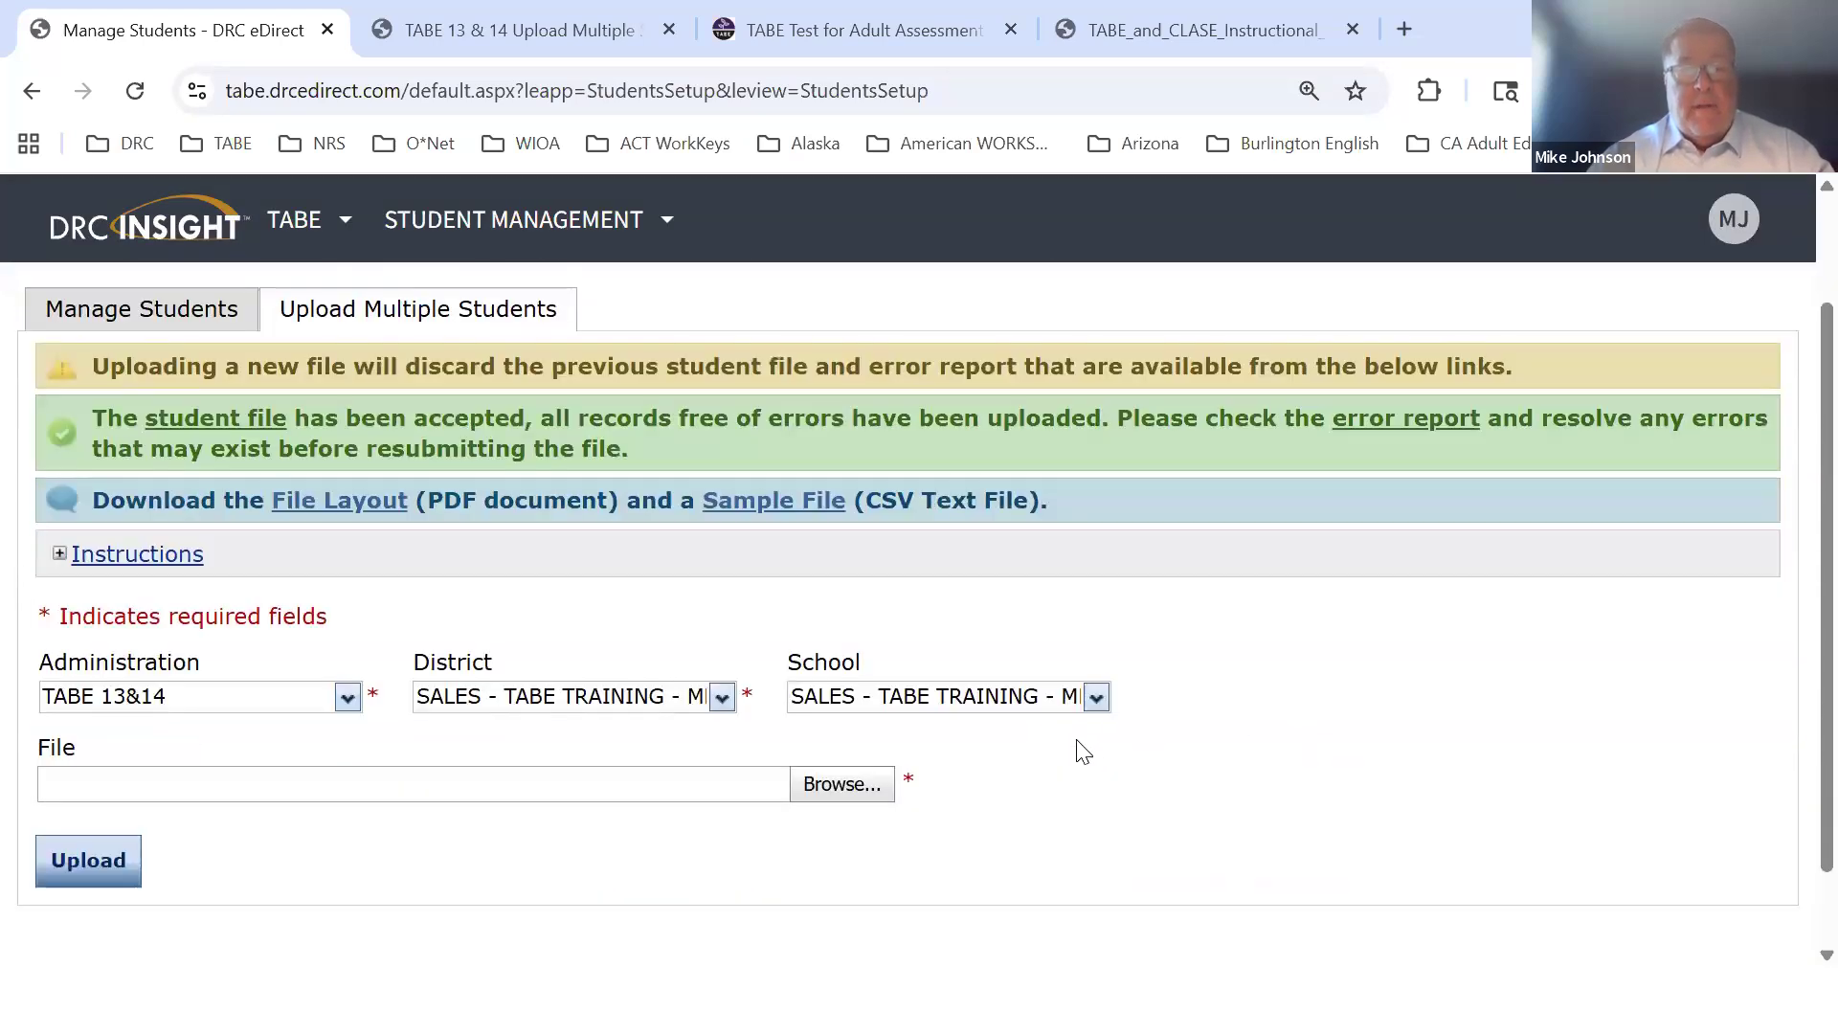
Look up the district code and the school codes of SALES - TABE TRAINING in the District and School choices
{"action": "left_click", "coordinate": [730, 689]}
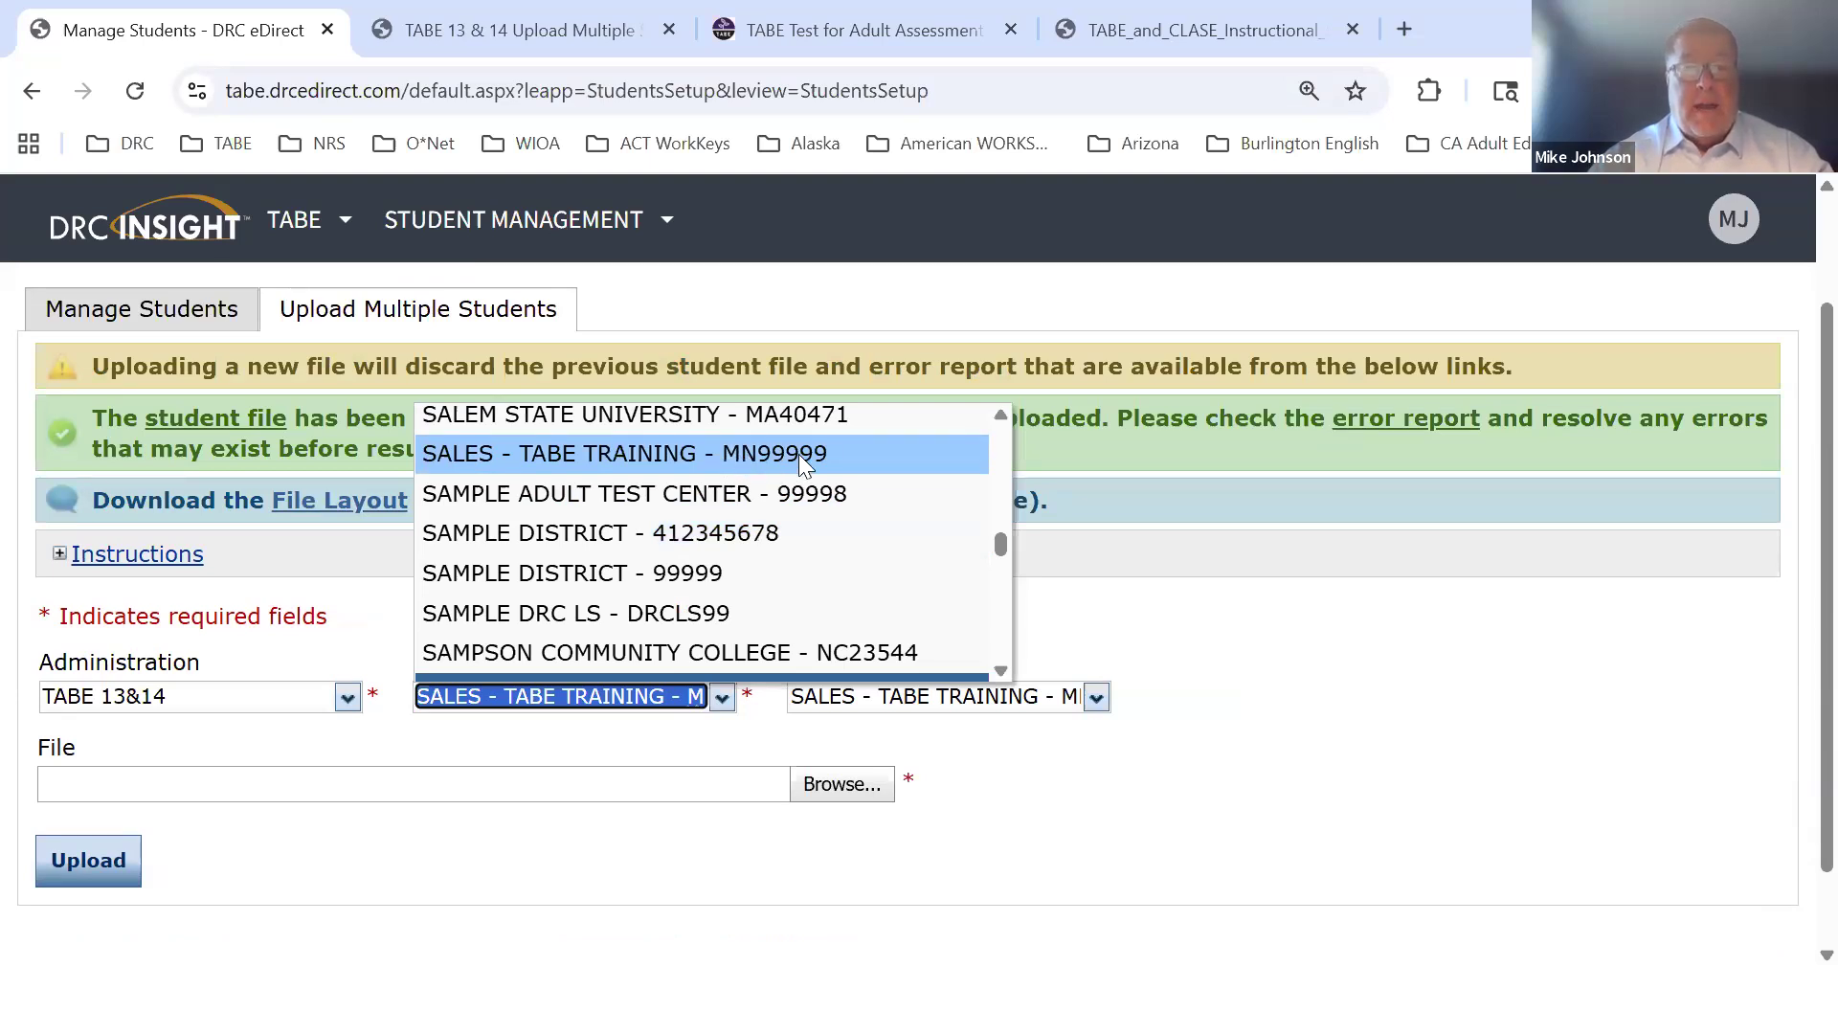
{"action": "left_click", "coordinate": [1156, 714]}
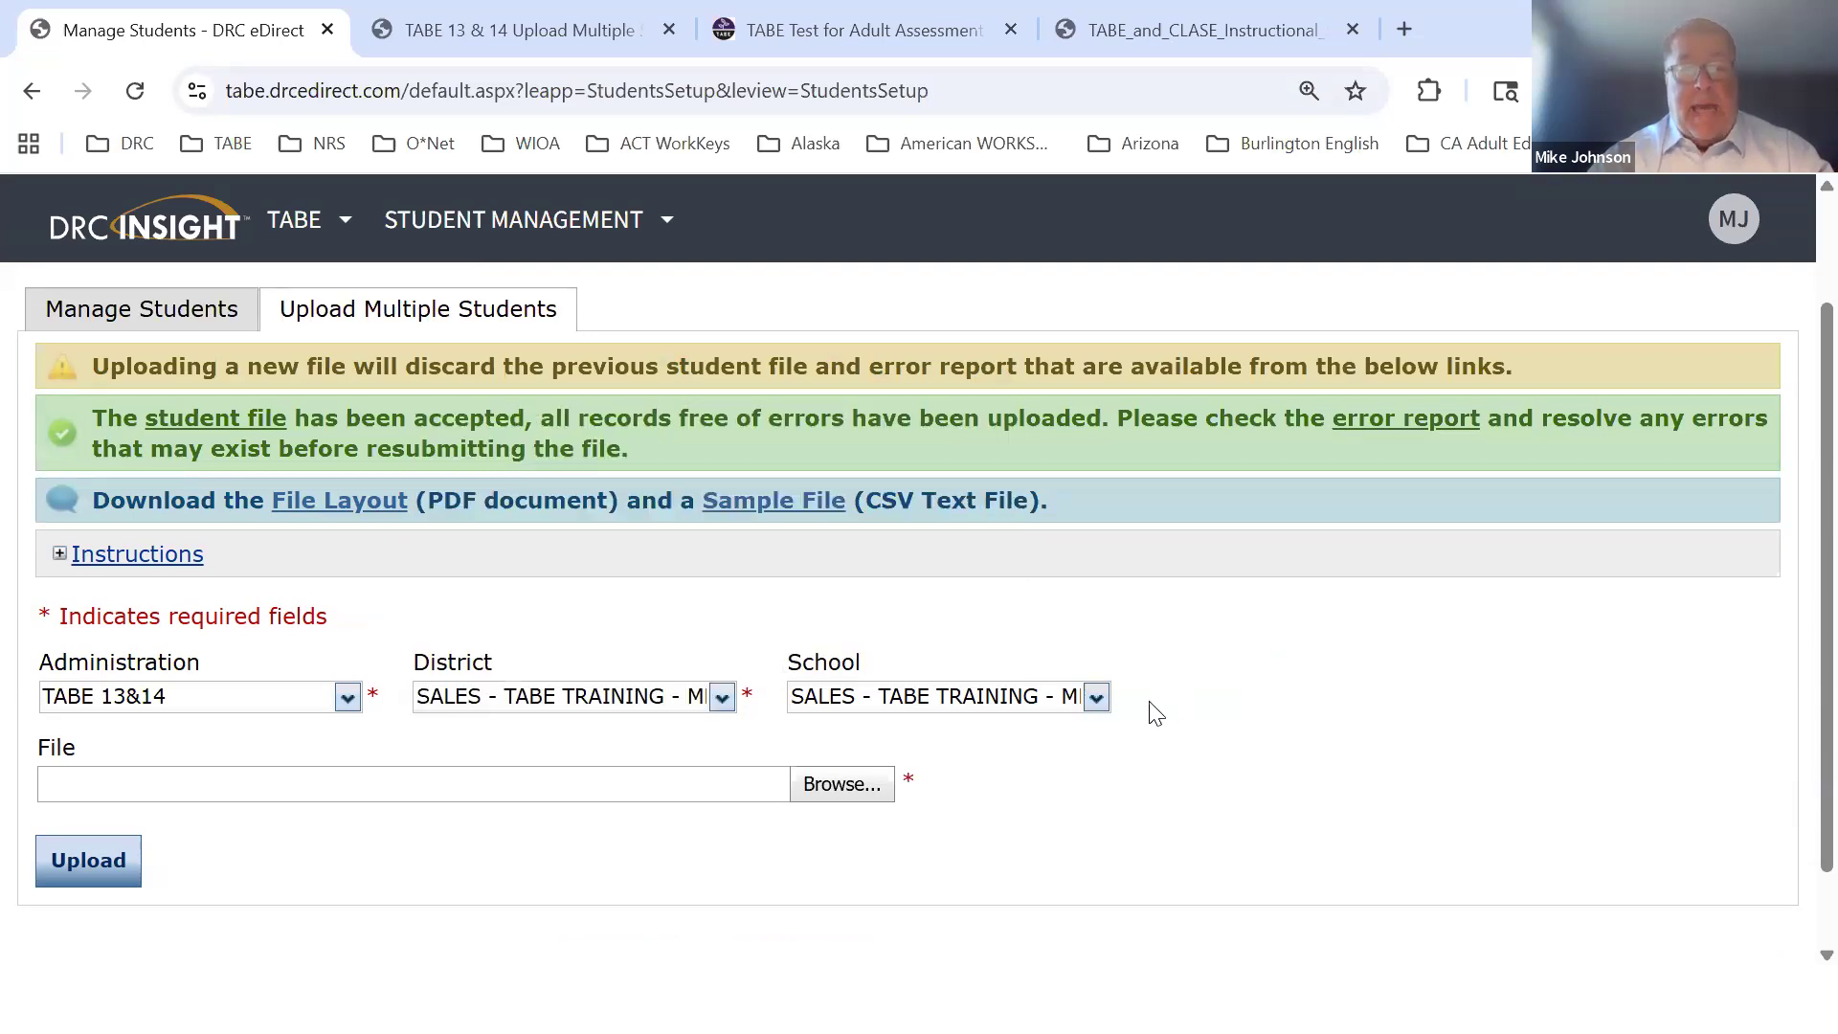
{"action": "left_click", "coordinate": [1096, 697]}
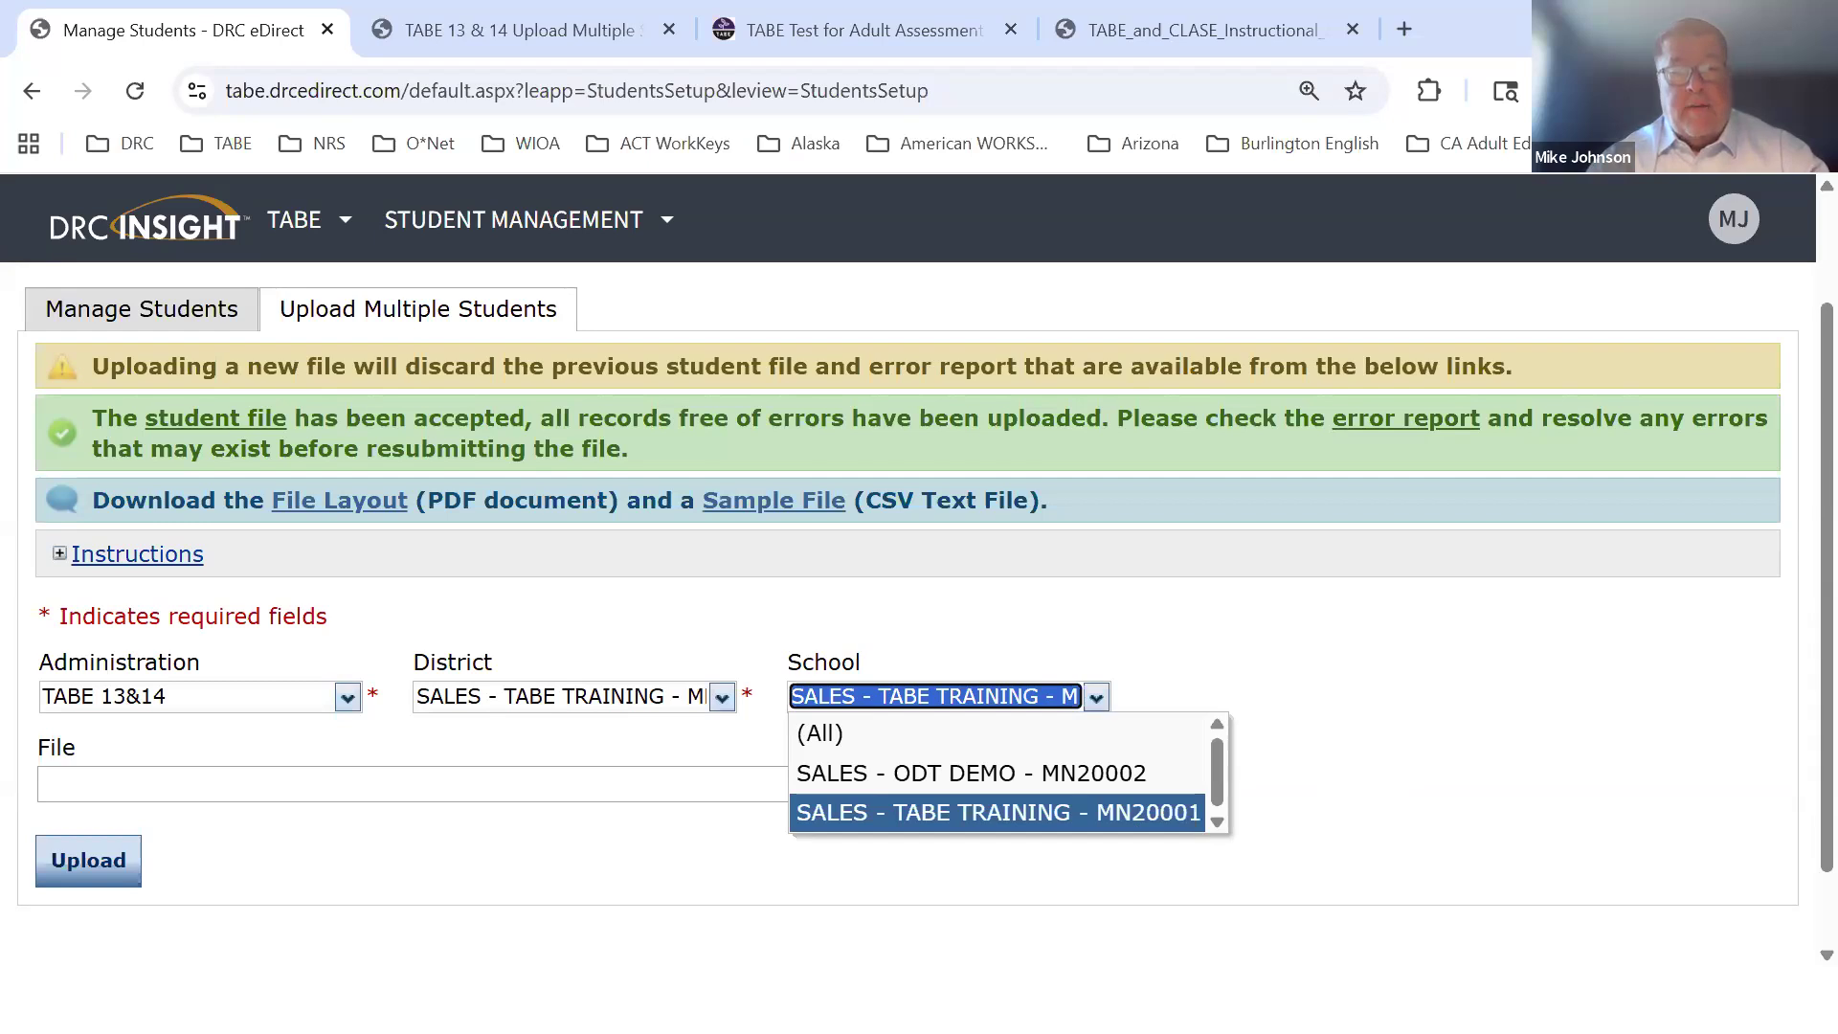
Switch to the TABESampleStudentFileIPDAE2025 workbook in Excel and enlarge the sheet to 130%, showing it from column A
{"action": "key", "text": "alt+Tab"}
{"action": "key", "text": "alt+Tab"}
{"action": "key", "text": "alt+Tab"}
{"action": "key", "text": "alt+Tab"}
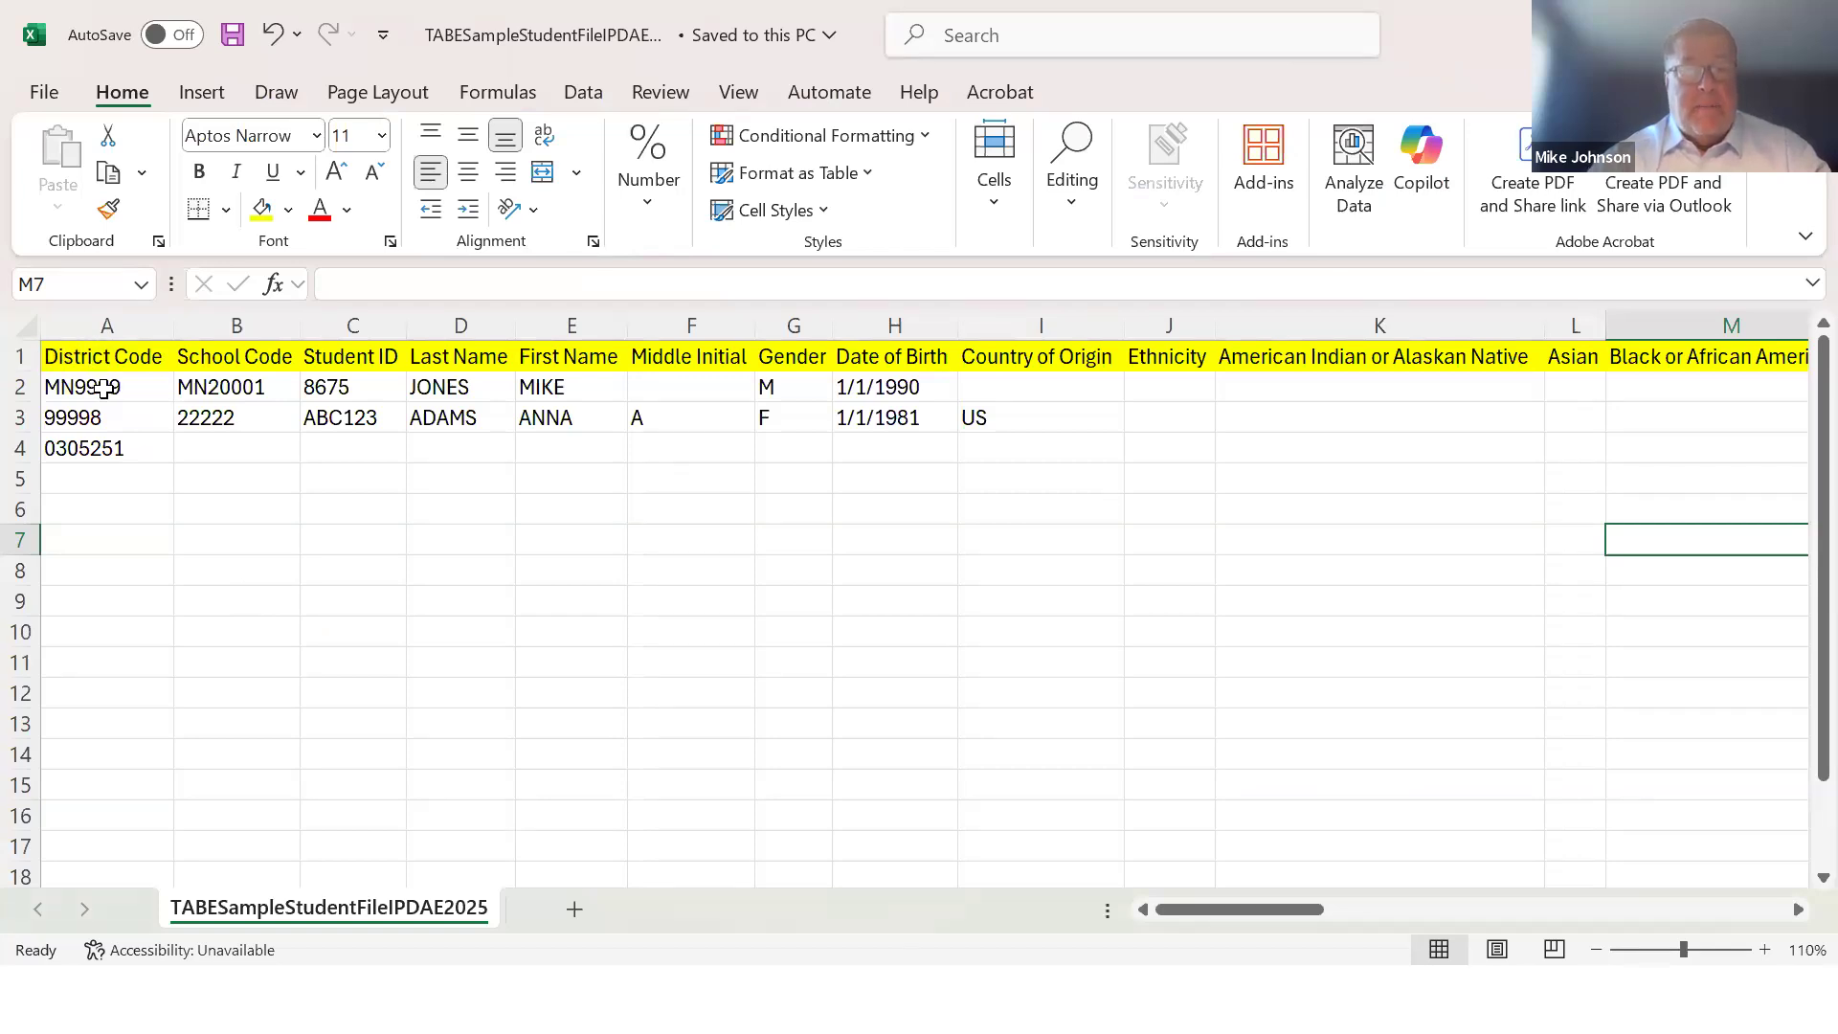
{"action": "left_click", "coordinate": [1765, 948]}
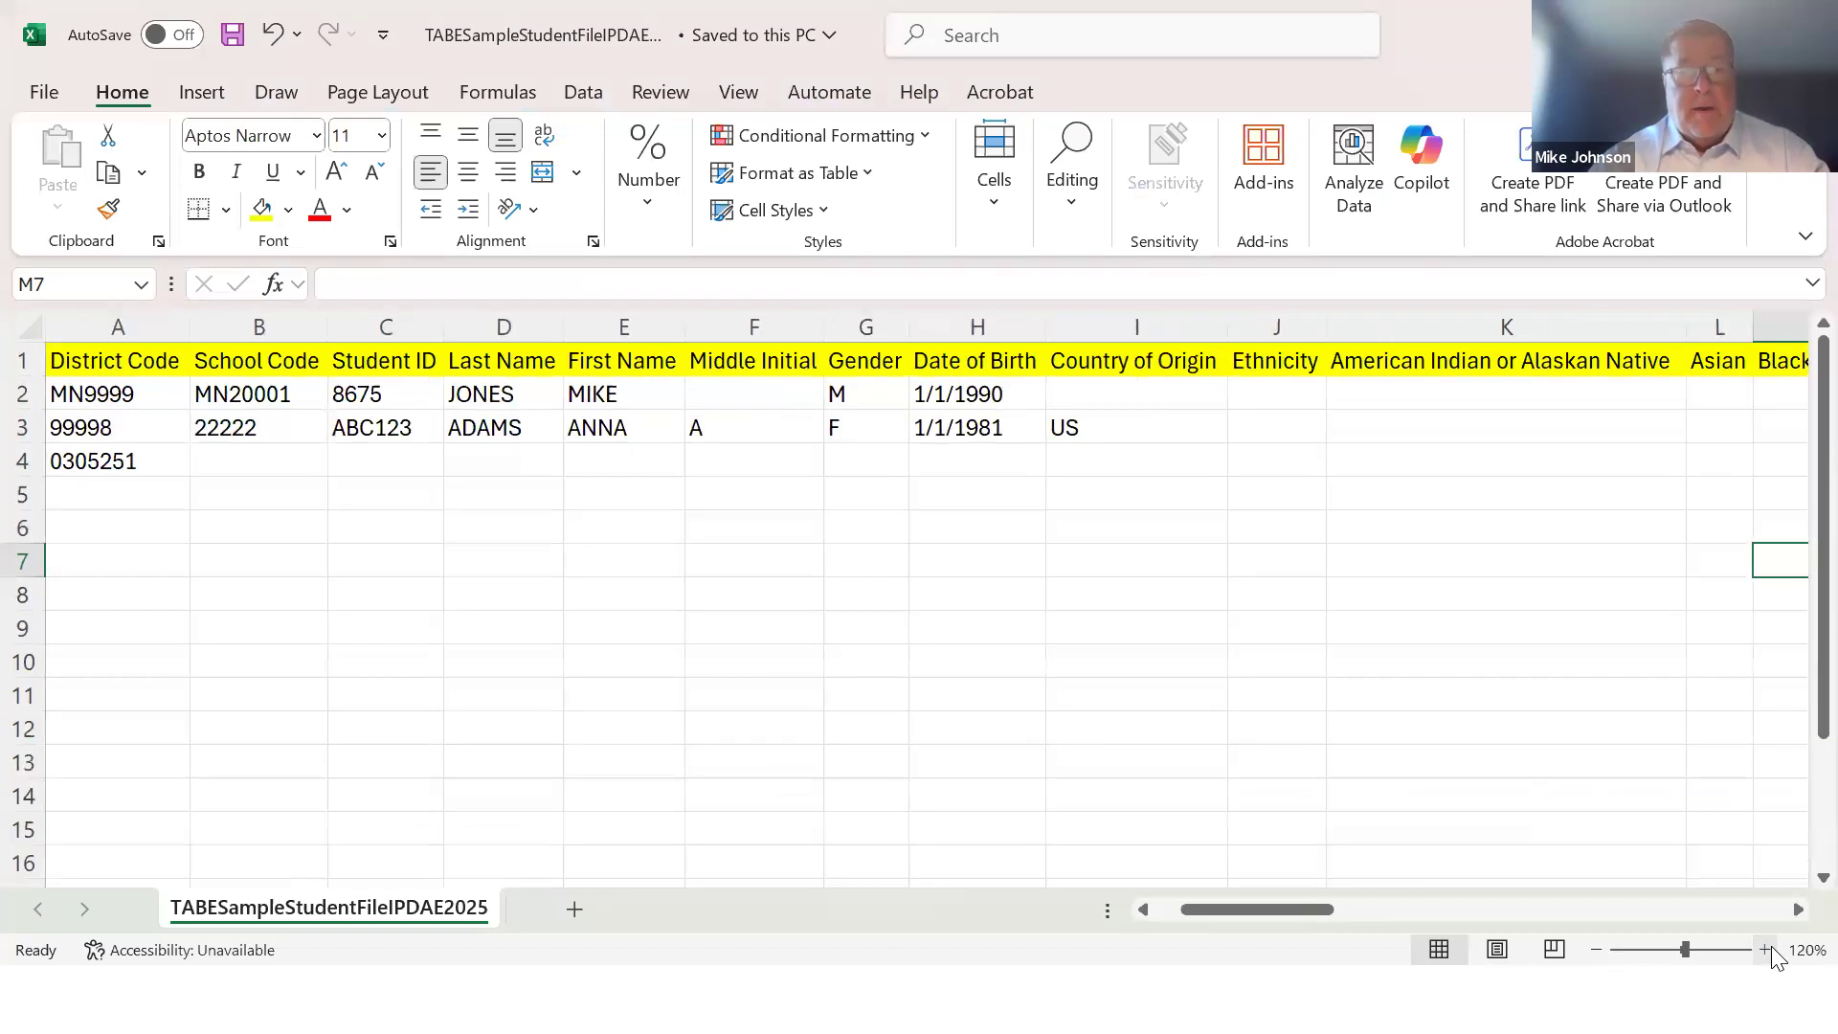
{"action": "left_click", "coordinate": [1765, 948]}
{"action": "left_click_drag", "start_coordinate": [1248, 907], "coordinate": [1147, 915]}
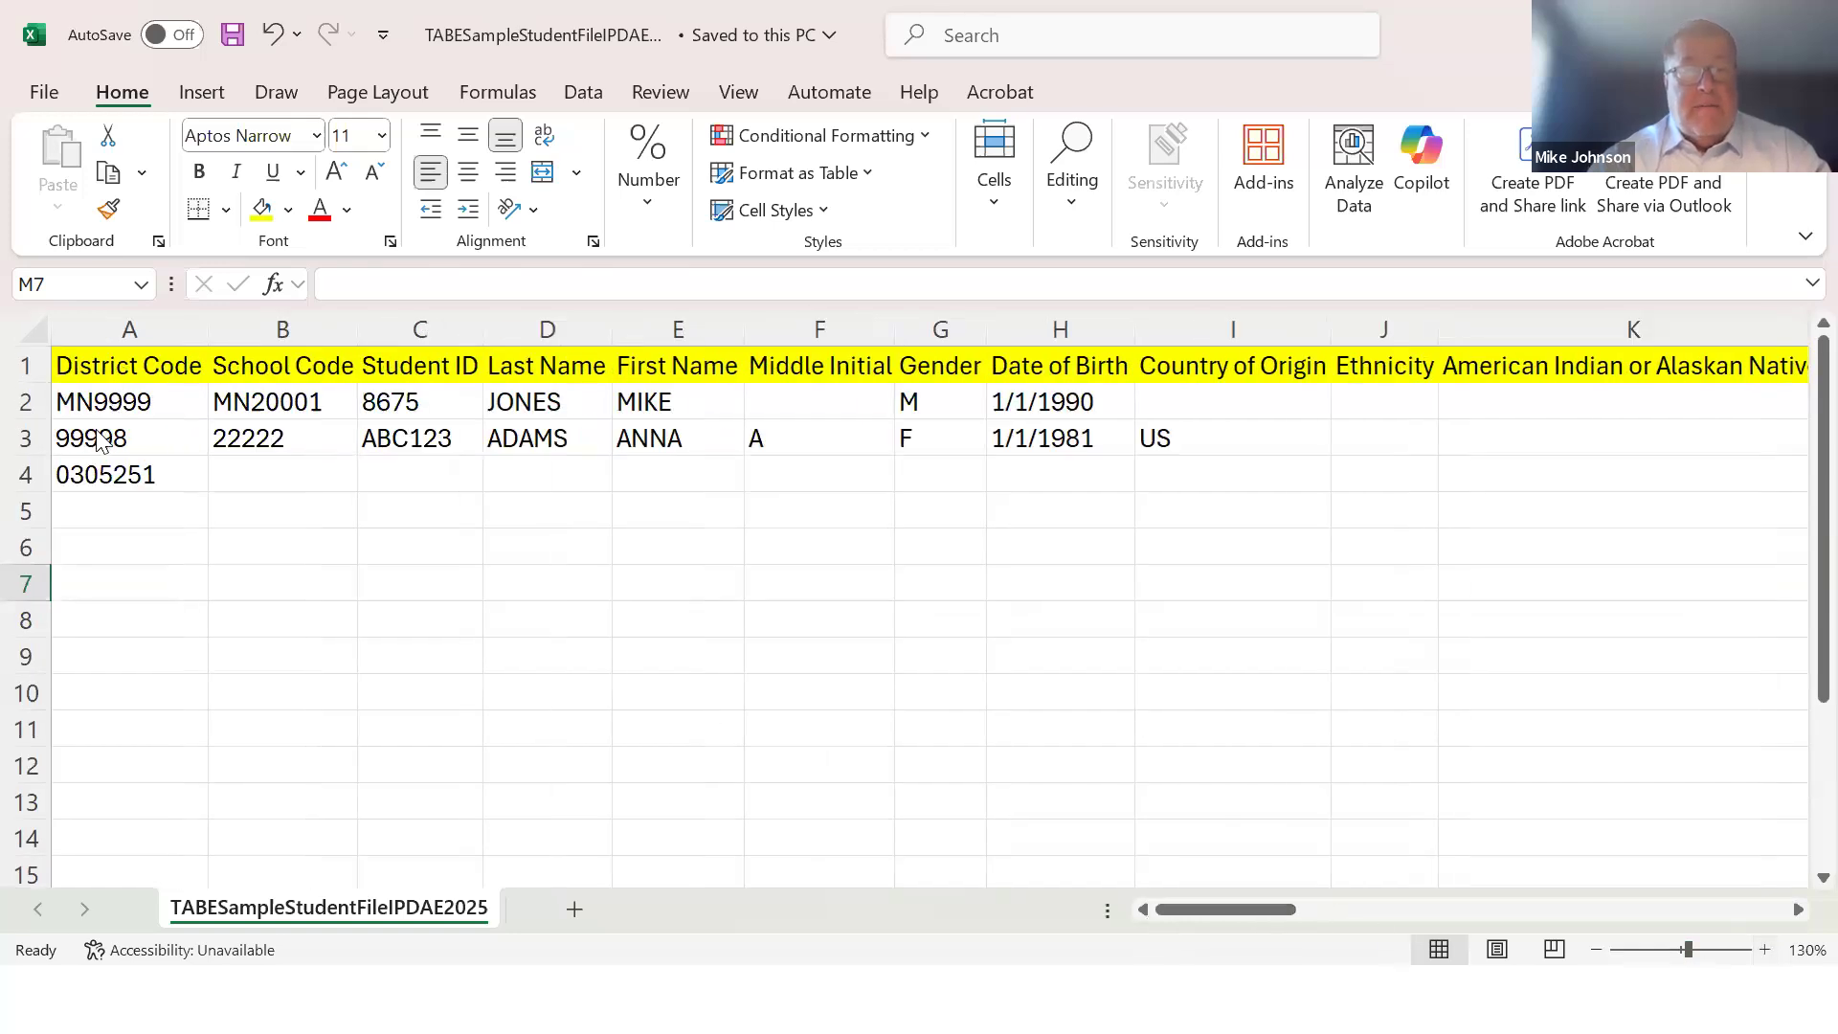
Correct the district code in cell A2 to MN99999
{"action": "left_click", "coordinate": [26, 438]}
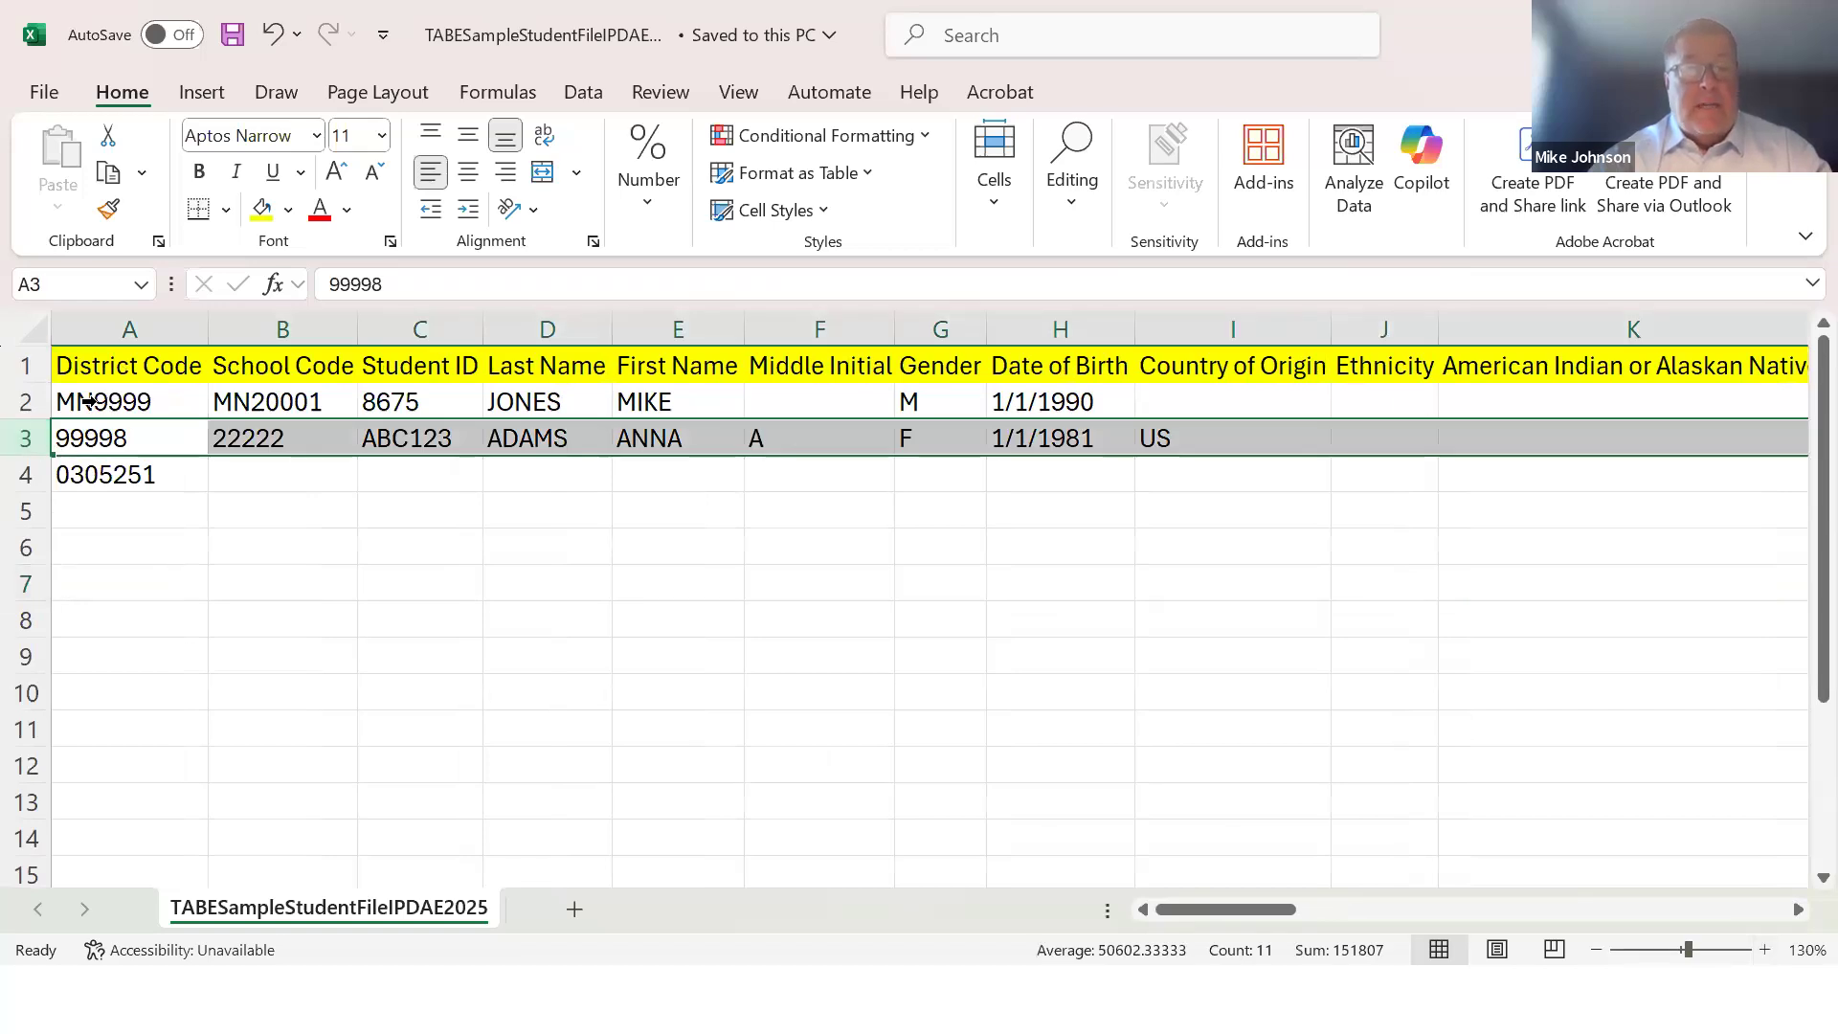
{"action": "left_click", "coordinate": [28, 401]}
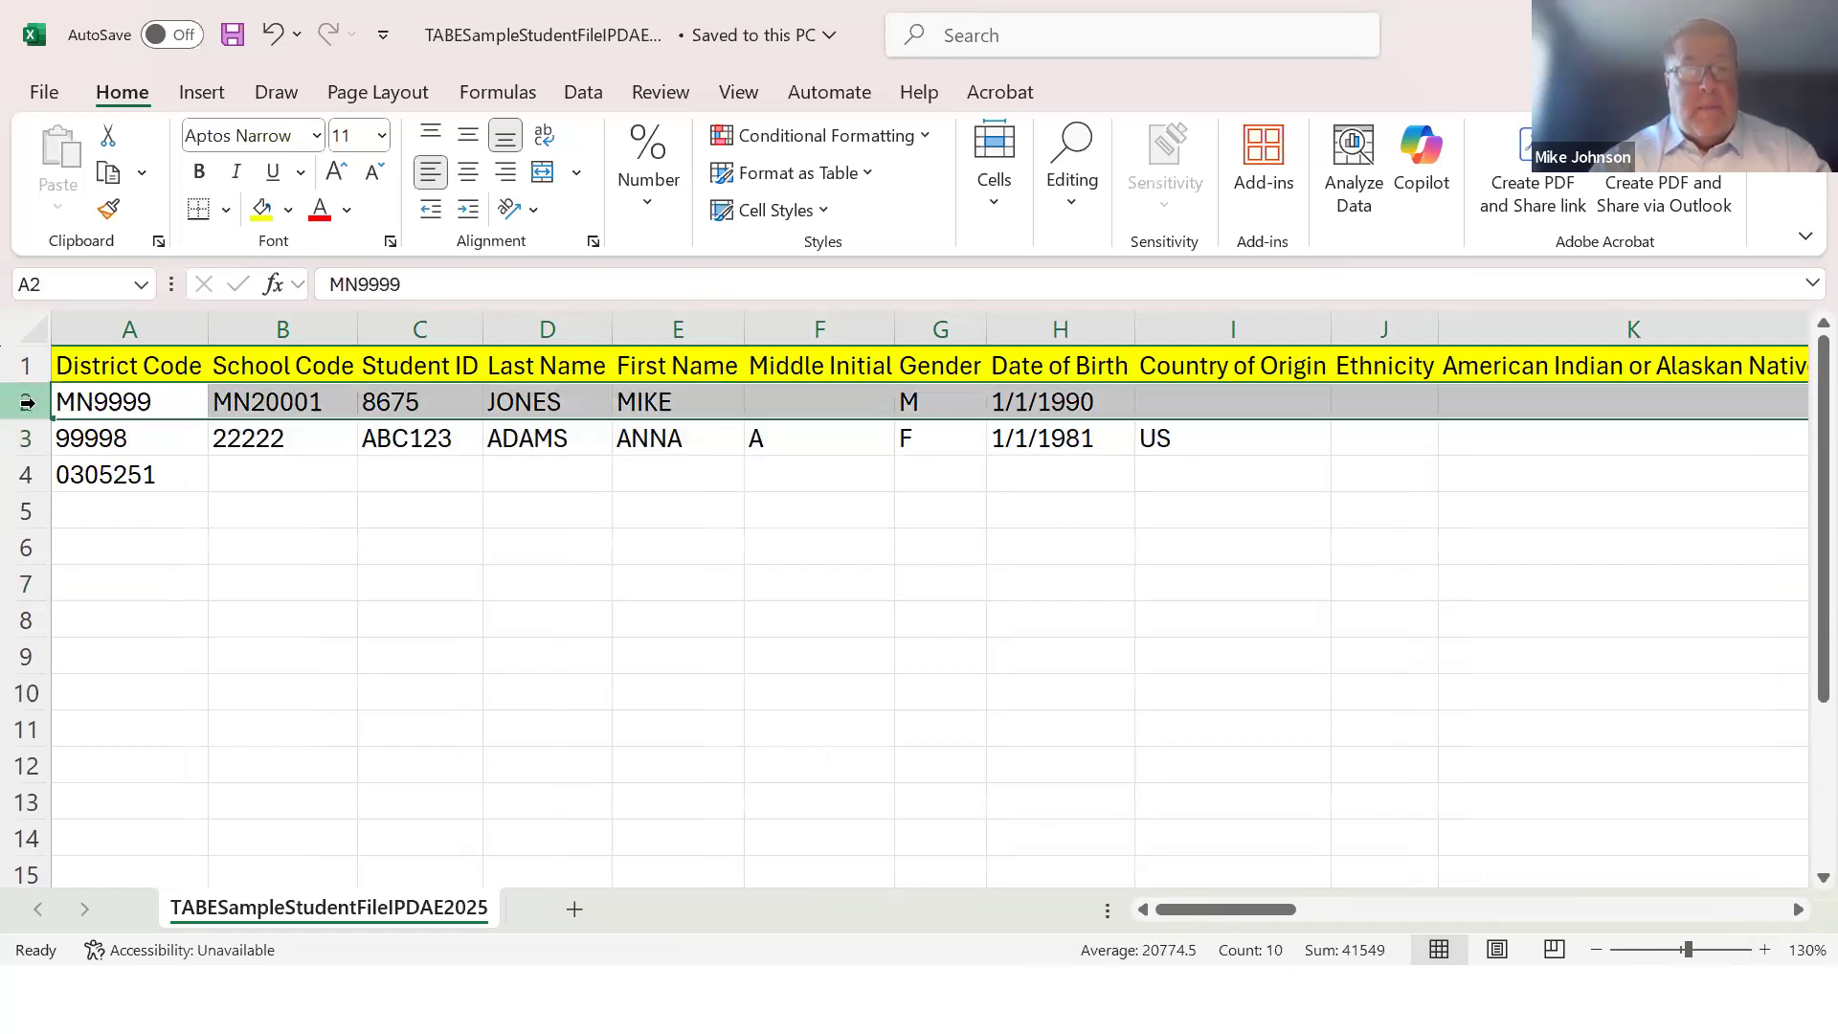
{"action": "left_click", "coordinate": [89, 404]}
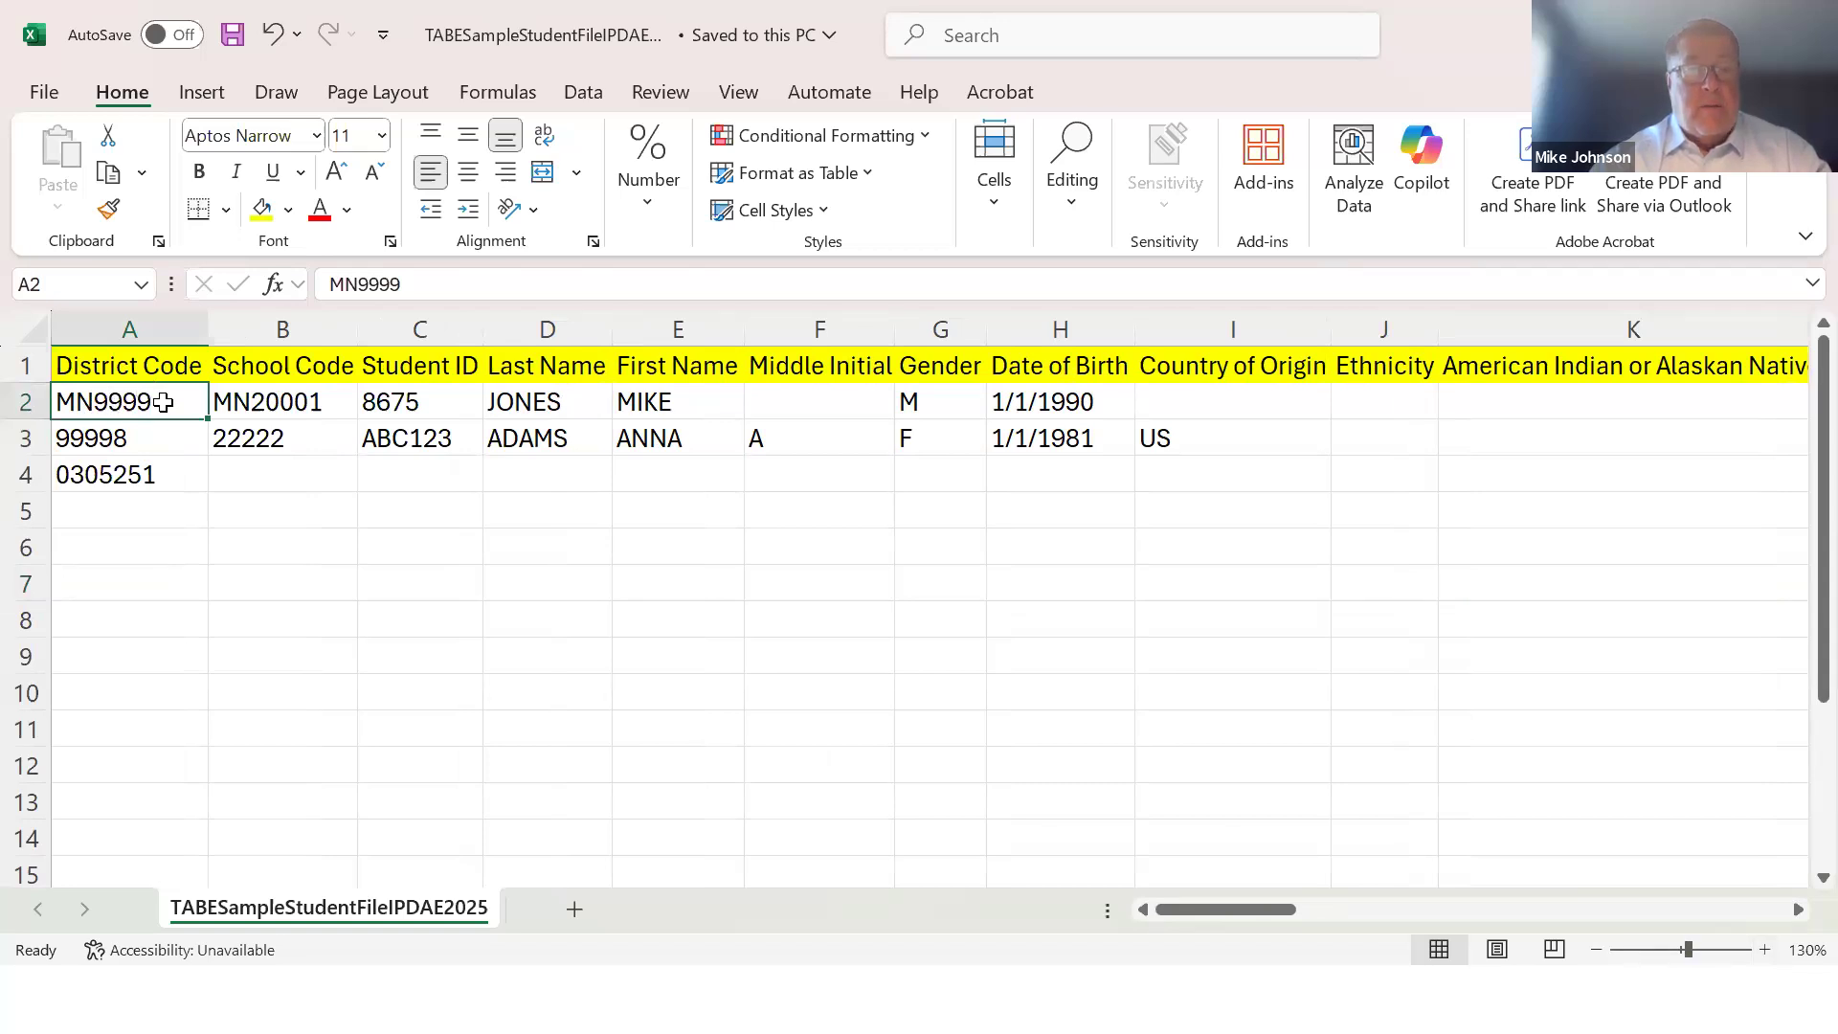
{"action": "double_click", "coordinate": [164, 401]}
{"action": "type", "text": "9"}
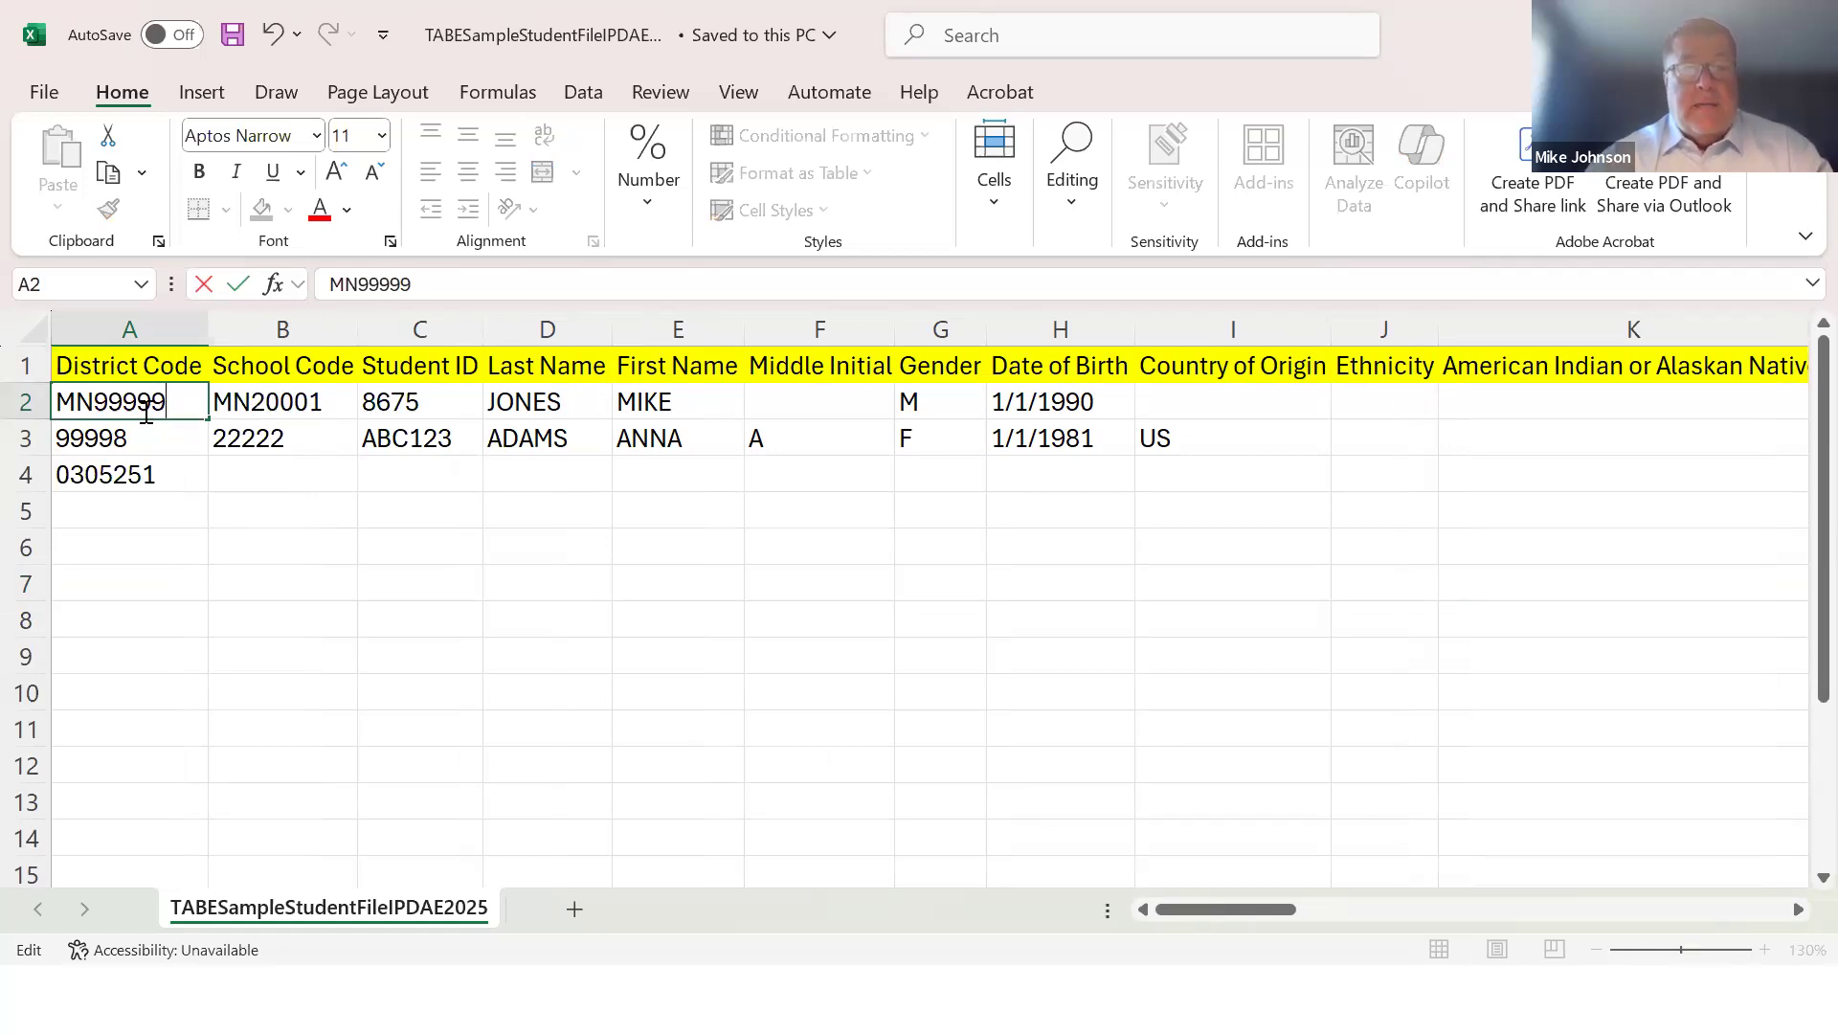
{"action": "left_click", "coordinate": [155, 436]}
Copy the district and school codes from A2:B2 into every row of A3:B14
{"action": "left_click_drag", "start_coordinate": [155, 387], "coordinate": [356, 418]}
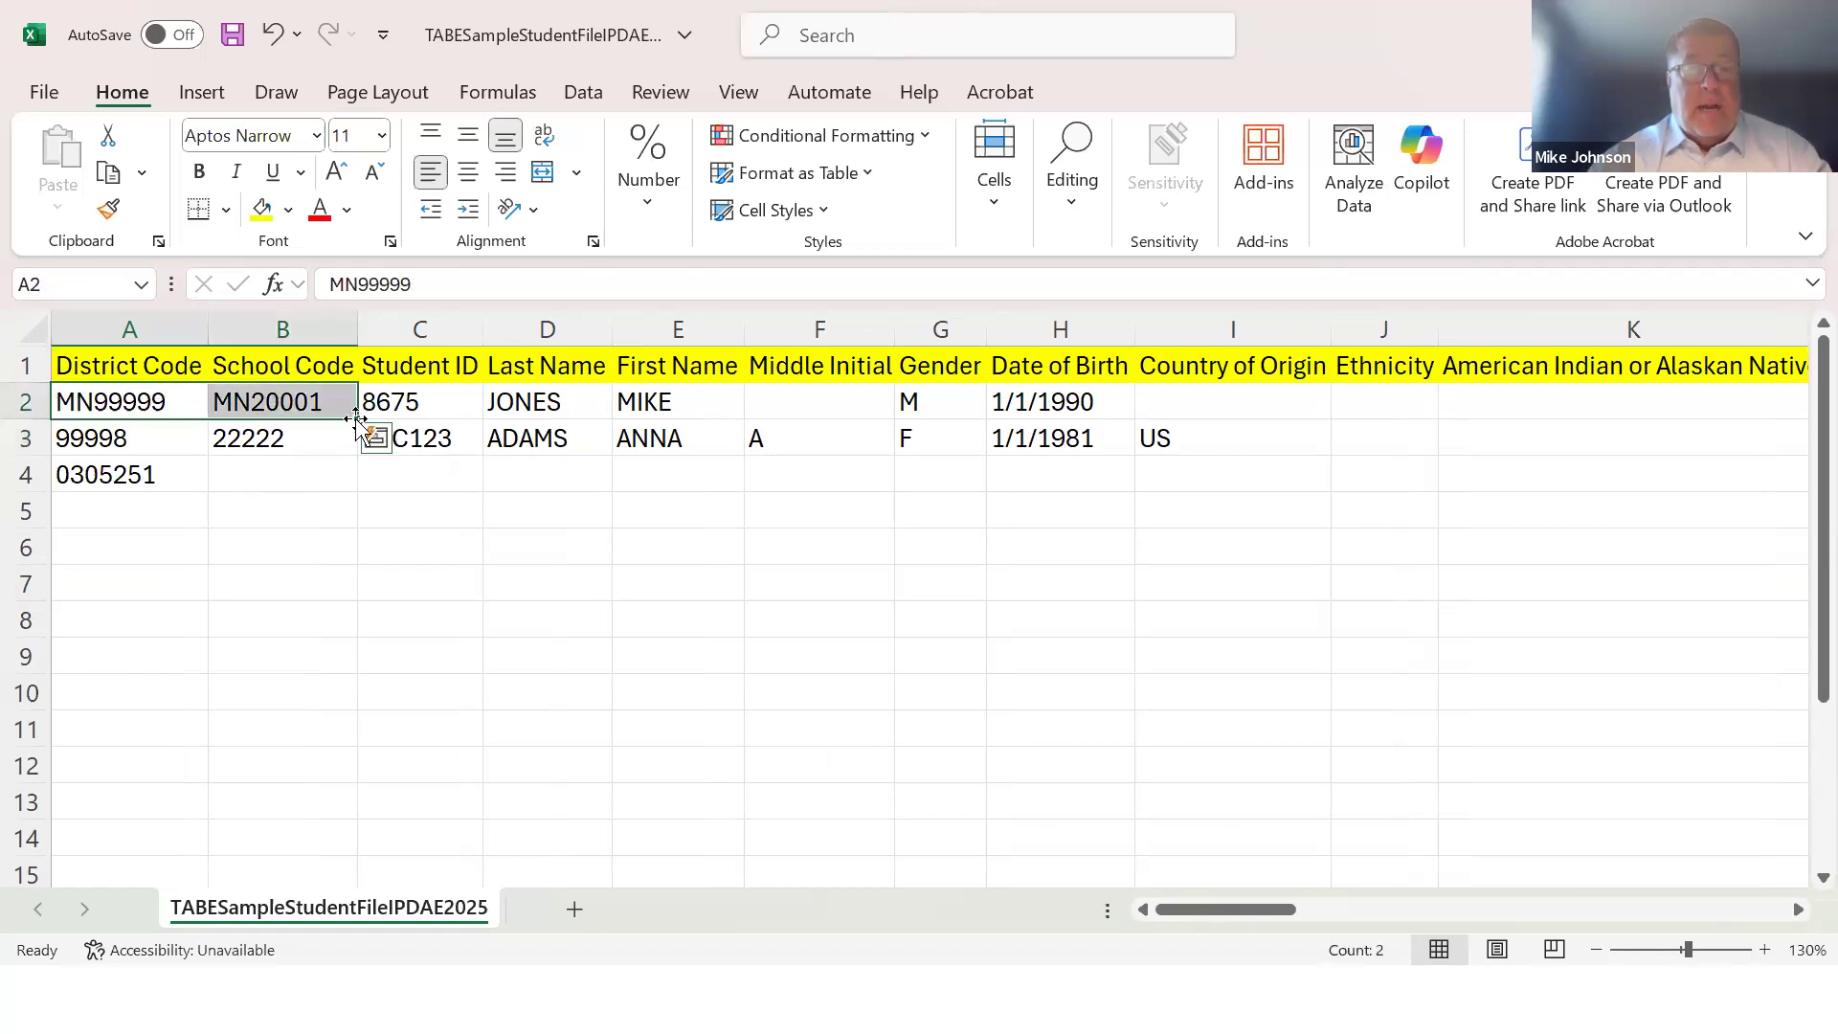
{"action": "right_click", "coordinate": [323, 400]}
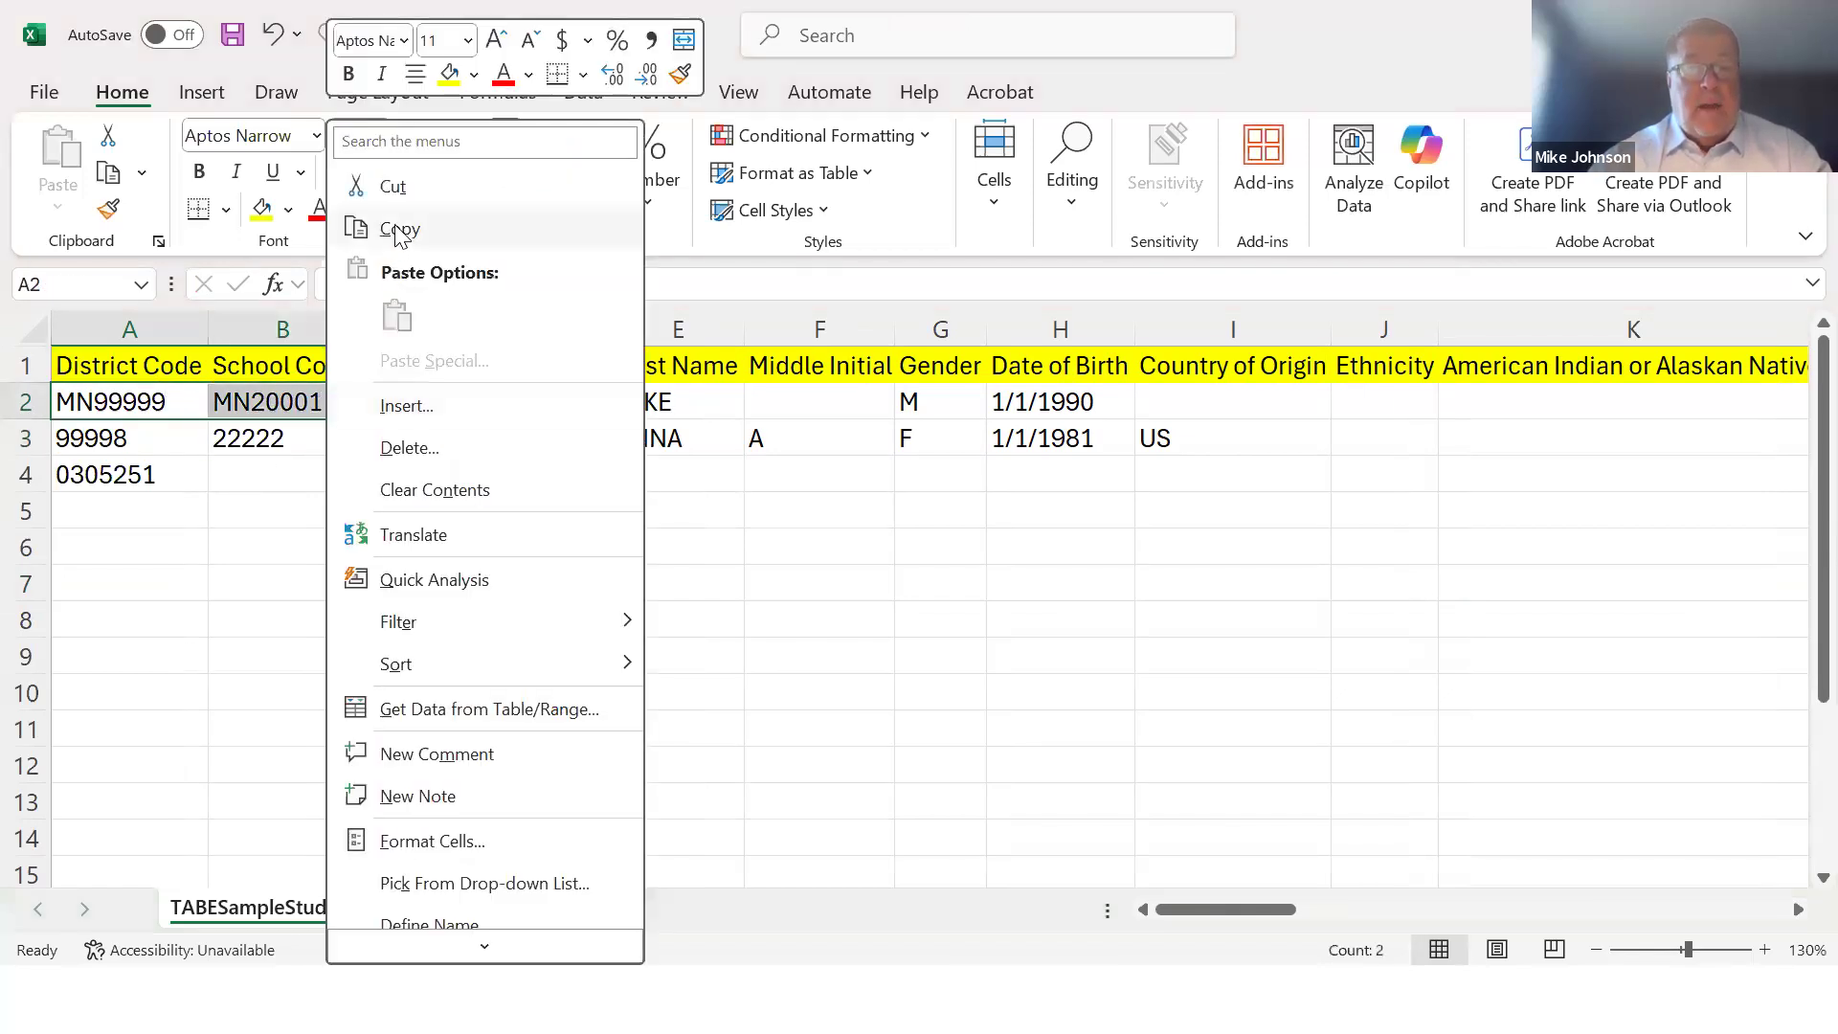
{"action": "key", "text": "ctrl+c"}
{"action": "left_click_drag", "start_coordinate": [156, 437], "coordinate": [311, 827]}
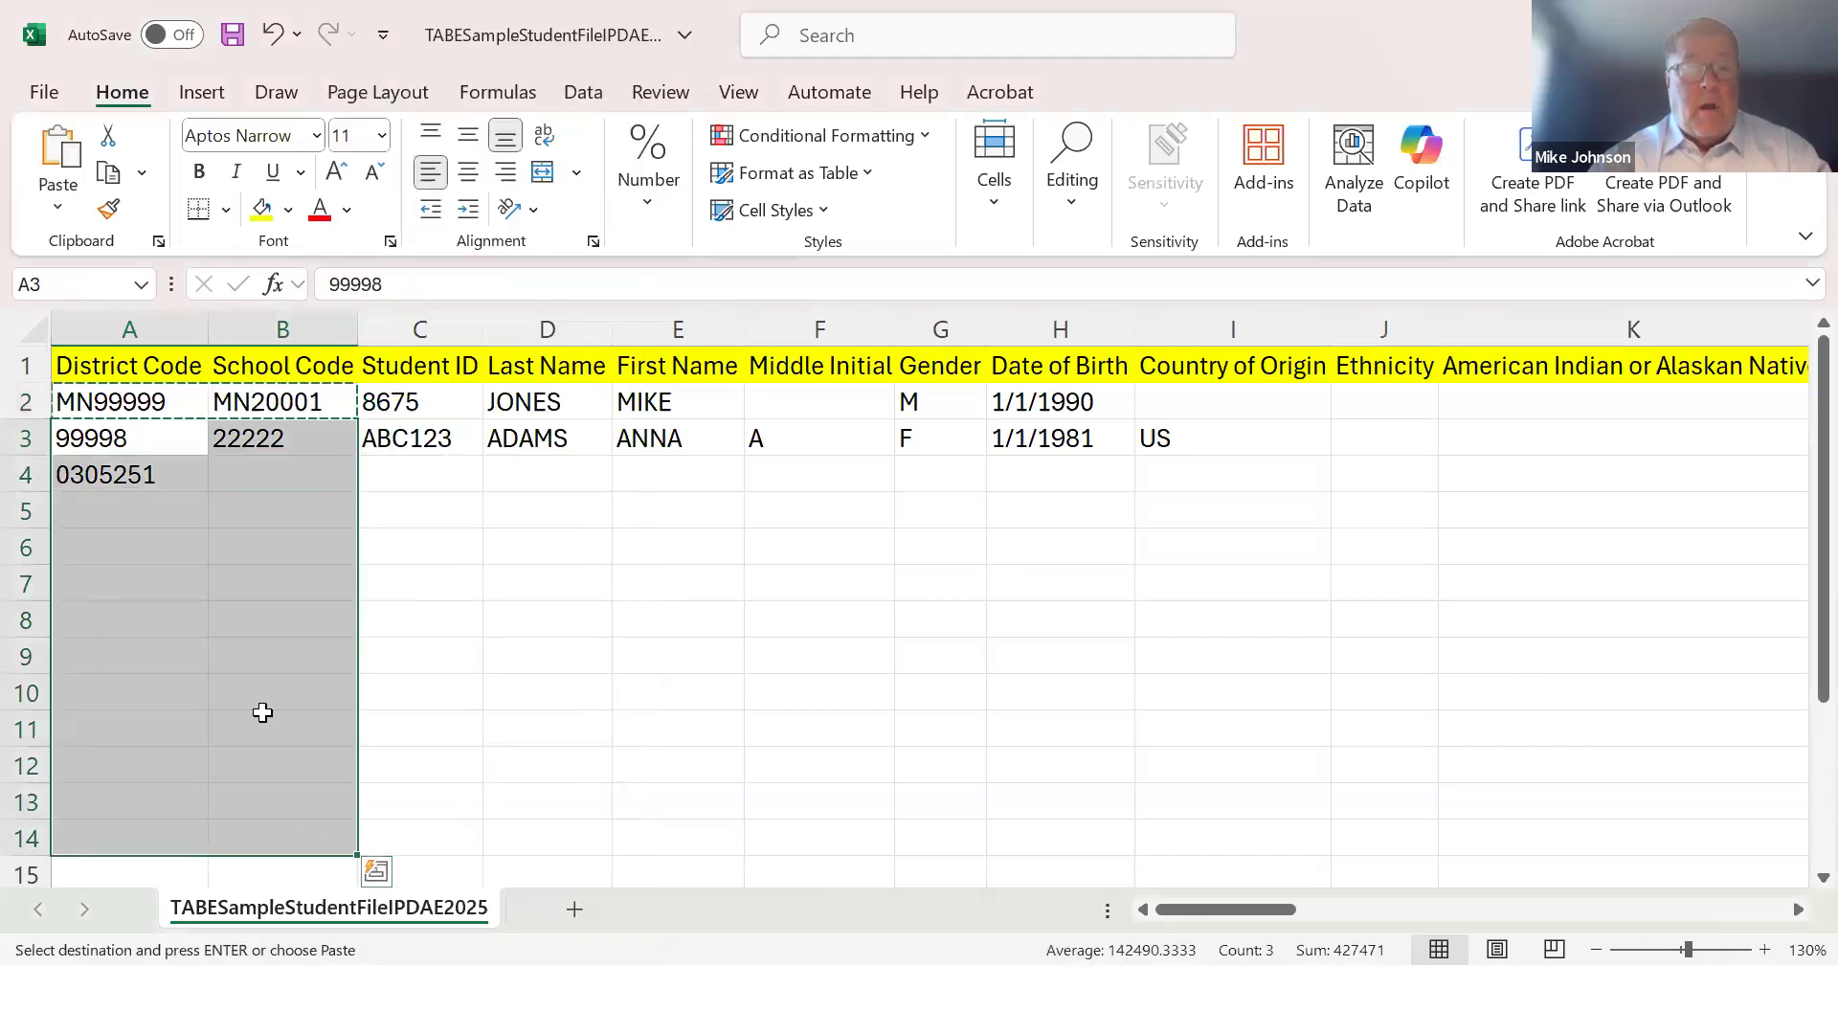
{"action": "right_click", "coordinate": [263, 712]}
{"action": "left_click", "coordinate": [332, 199]}
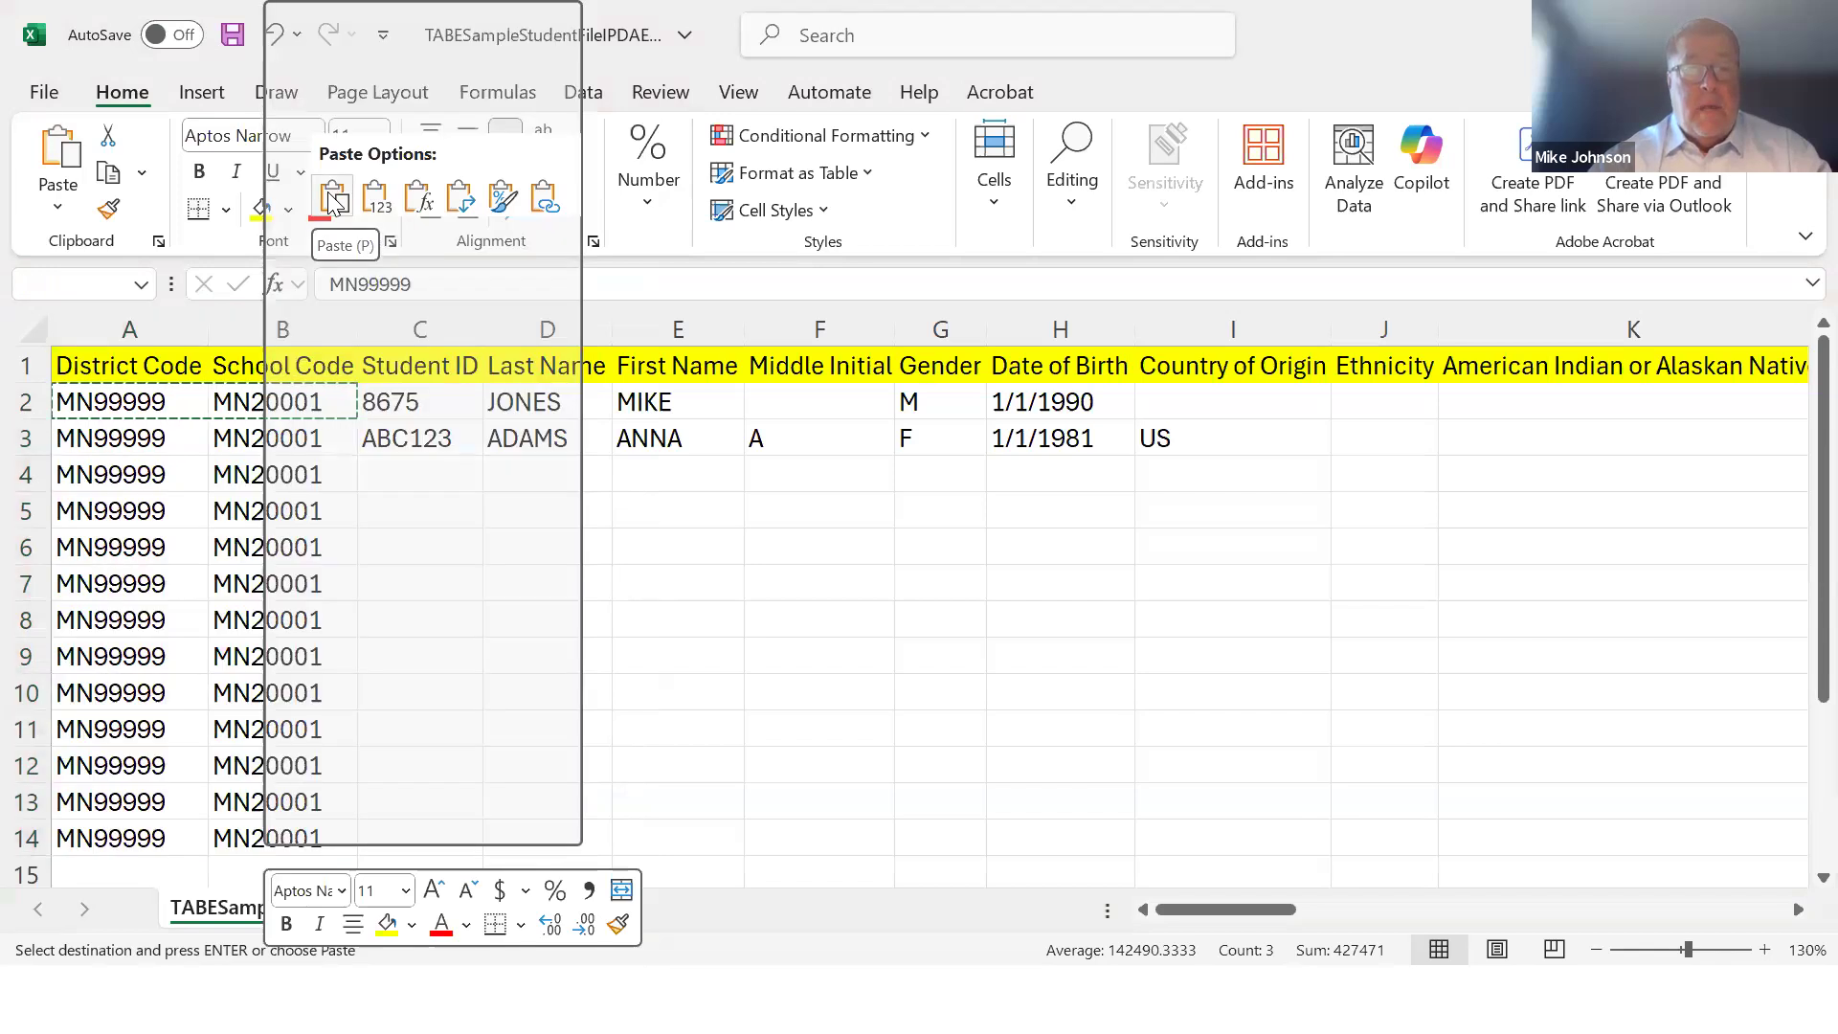
{"action": "left_click", "coordinate": [388, 557]}
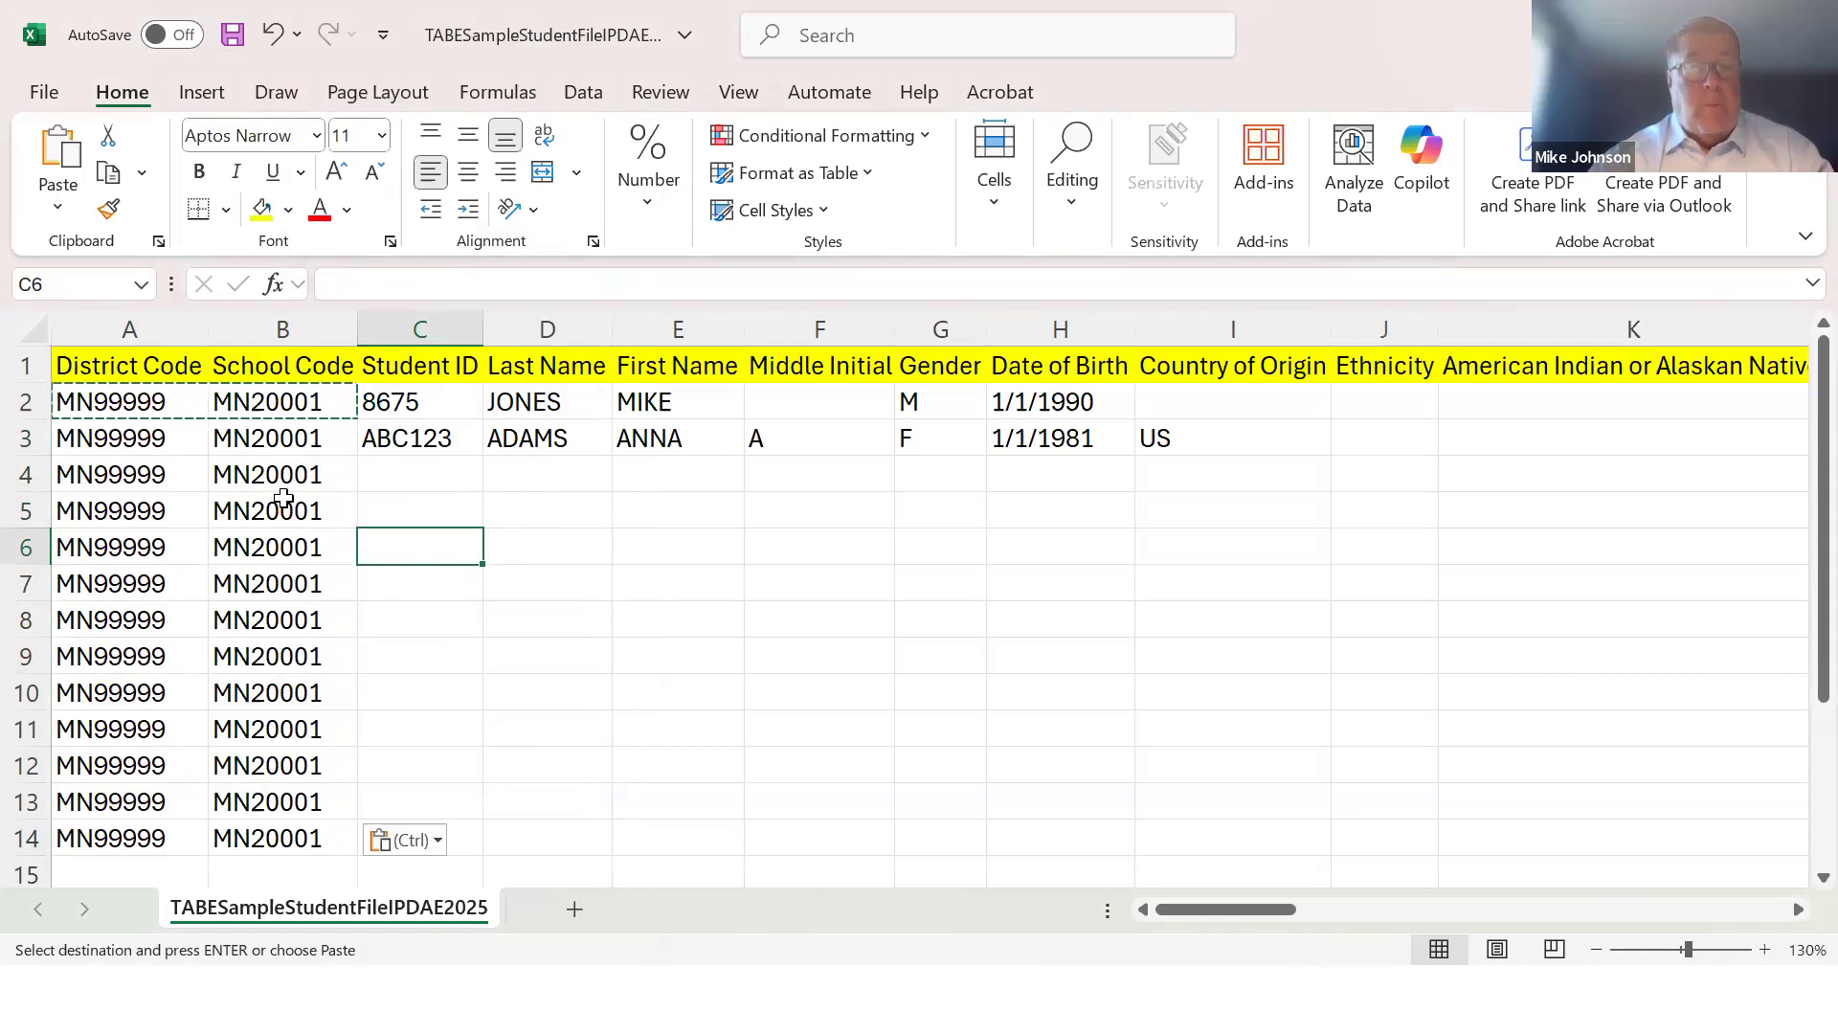
Try changing the school code in cell B8 to MN20002, and undo the change
{"action": "double_click", "coordinate": [337, 620]}
{"action": "key", "text": "BackSpace"}
{"action": "type", "text": "2"}
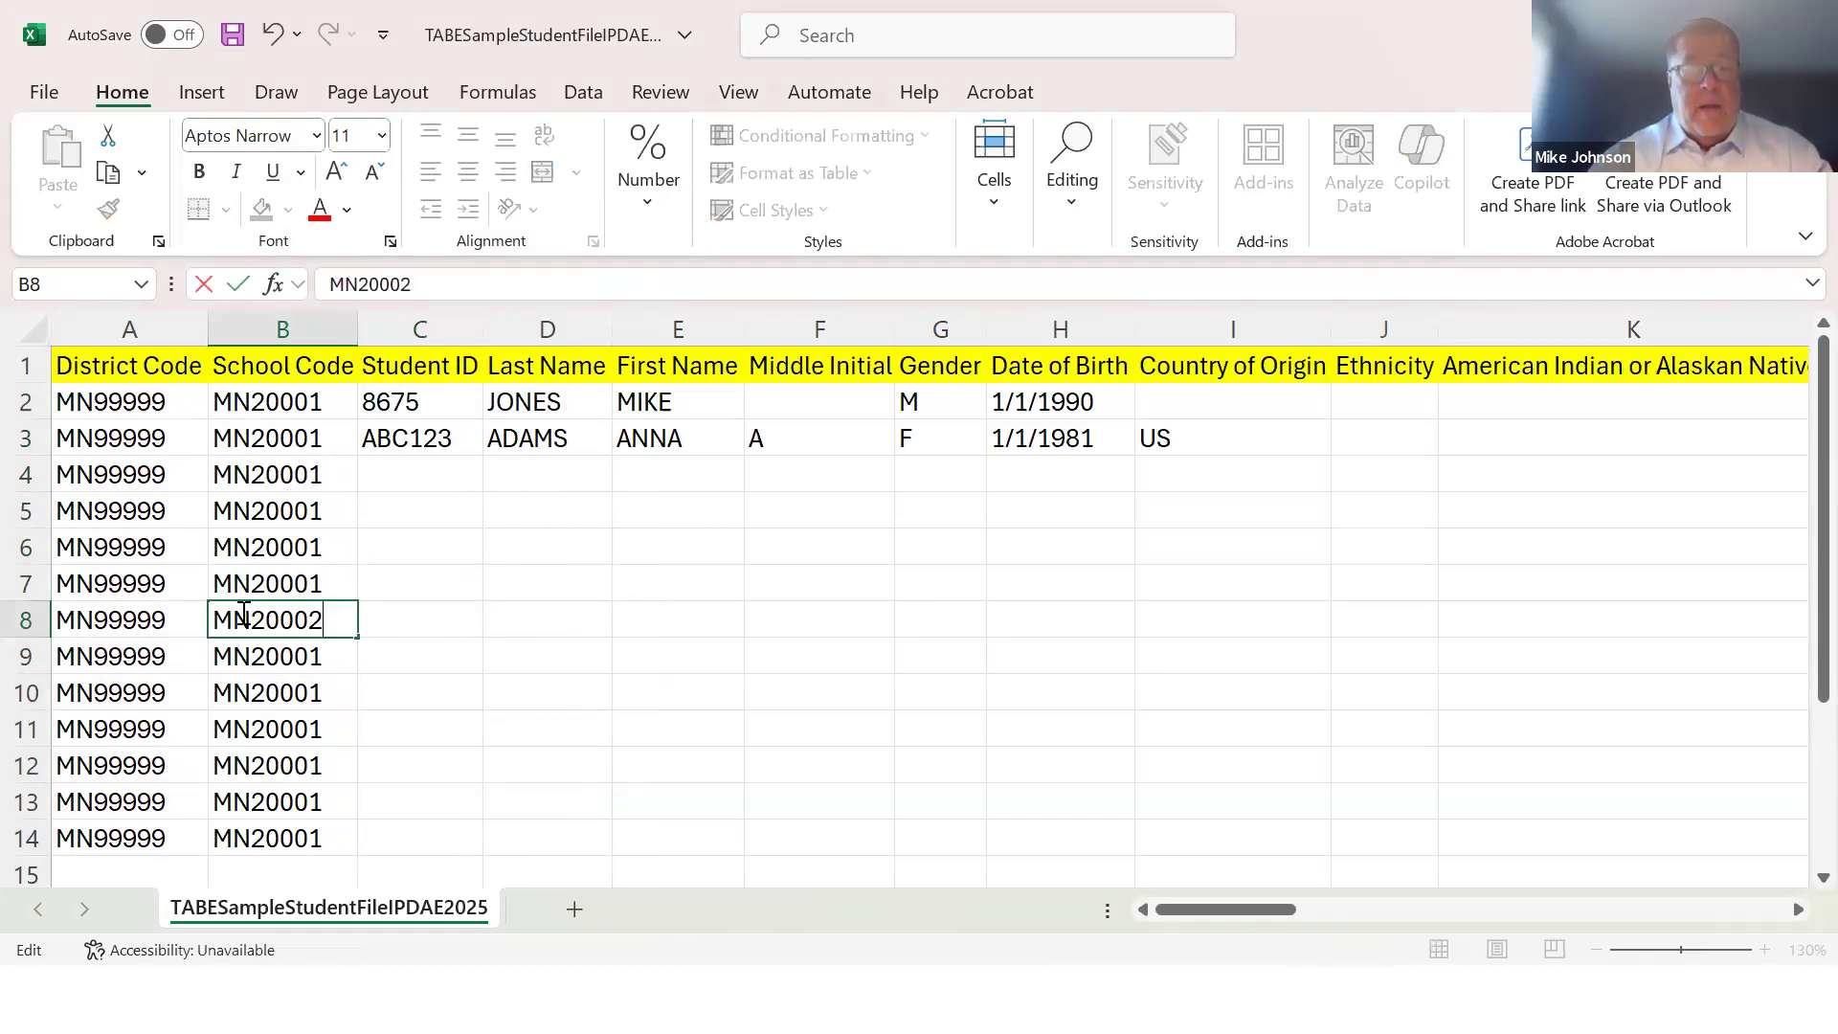
{"action": "left_click", "coordinate": [383, 617]}
{"action": "left_click_drag", "start_coordinate": [271, 623], "coordinate": [136, 641]}
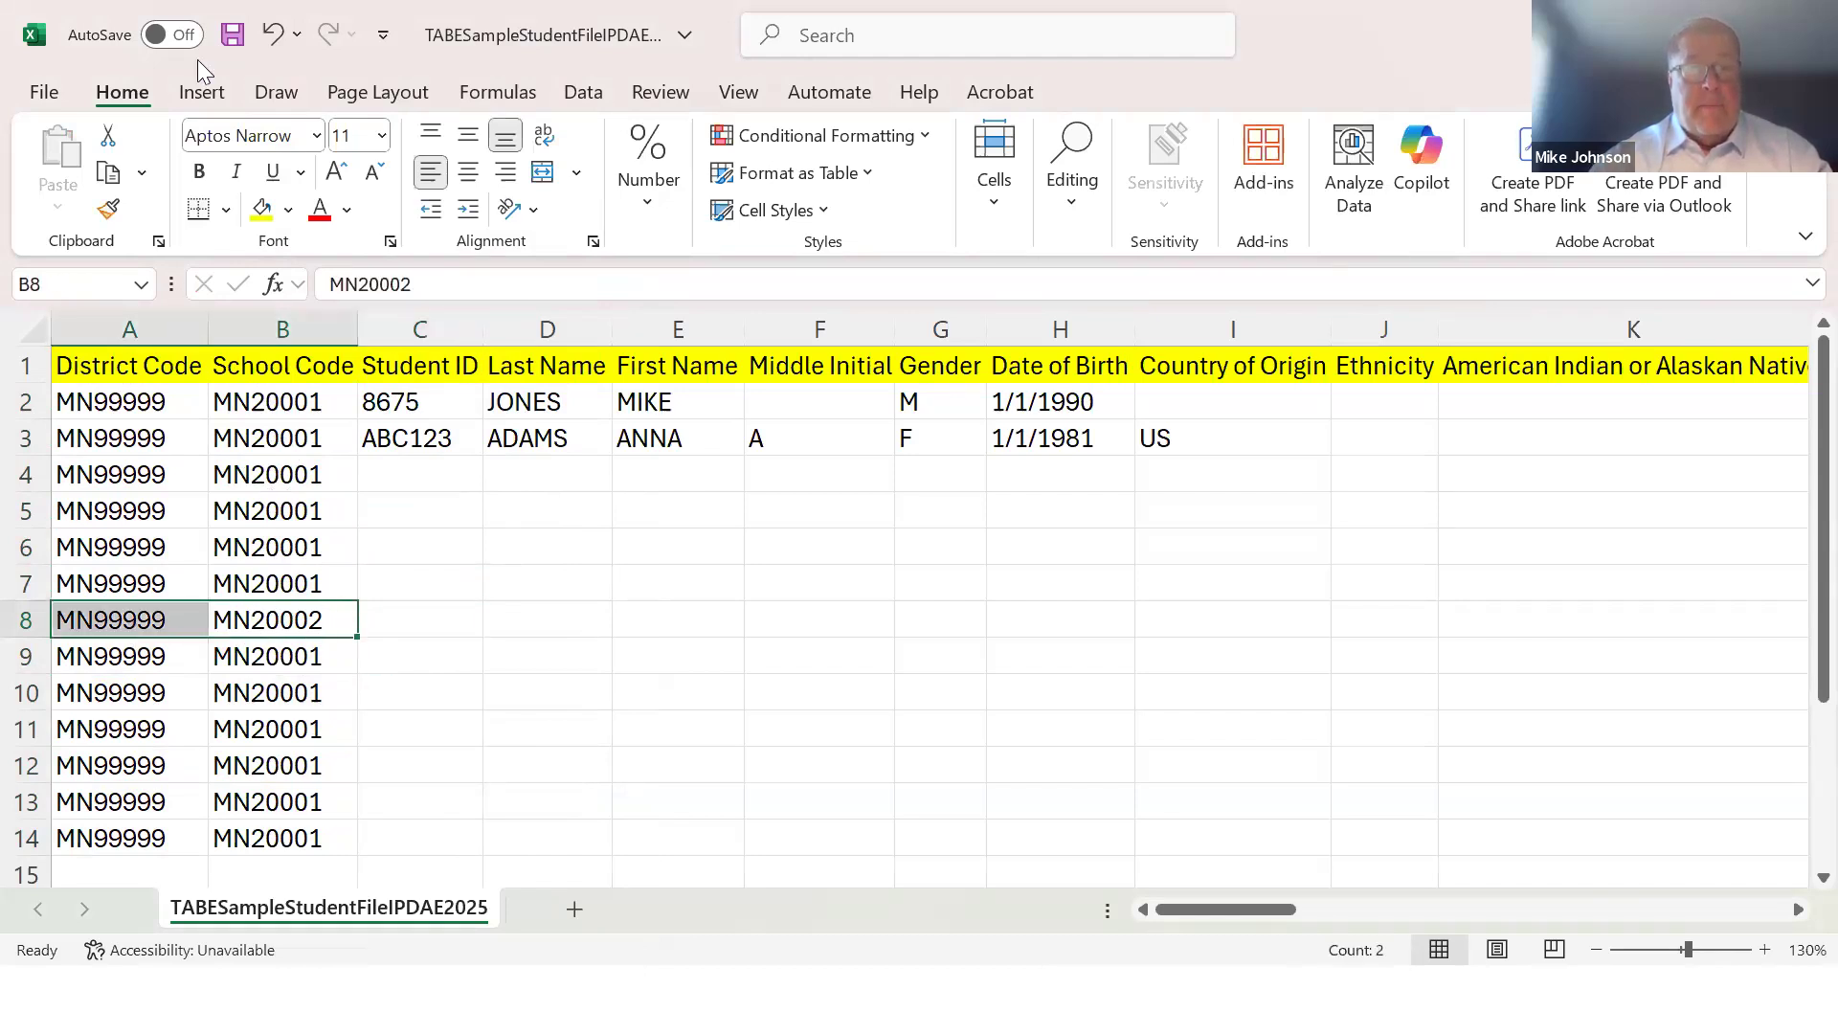
{"action": "left_click", "coordinate": [259, 44]}
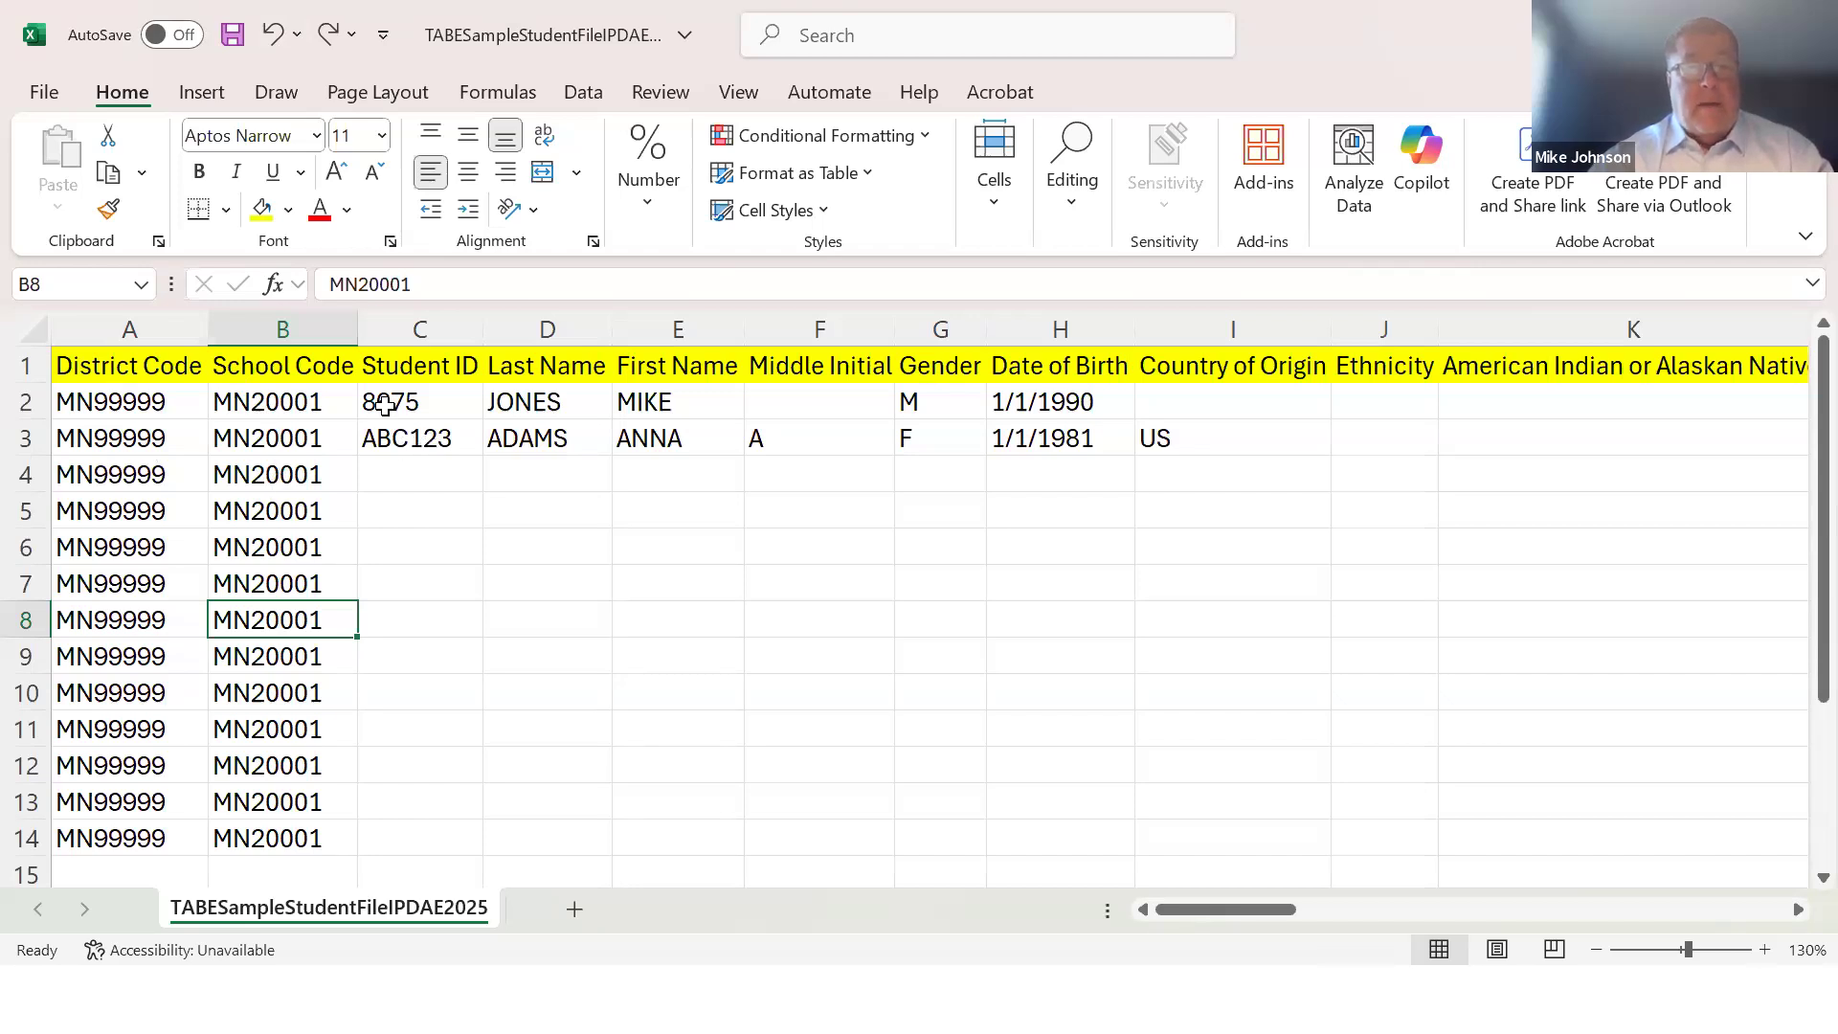
Review the first student's entries in row 2, from student ID and name through middle initial, gender and date of birth
{"action": "left_click_drag", "start_coordinate": [384, 404], "coordinate": [679, 404]}
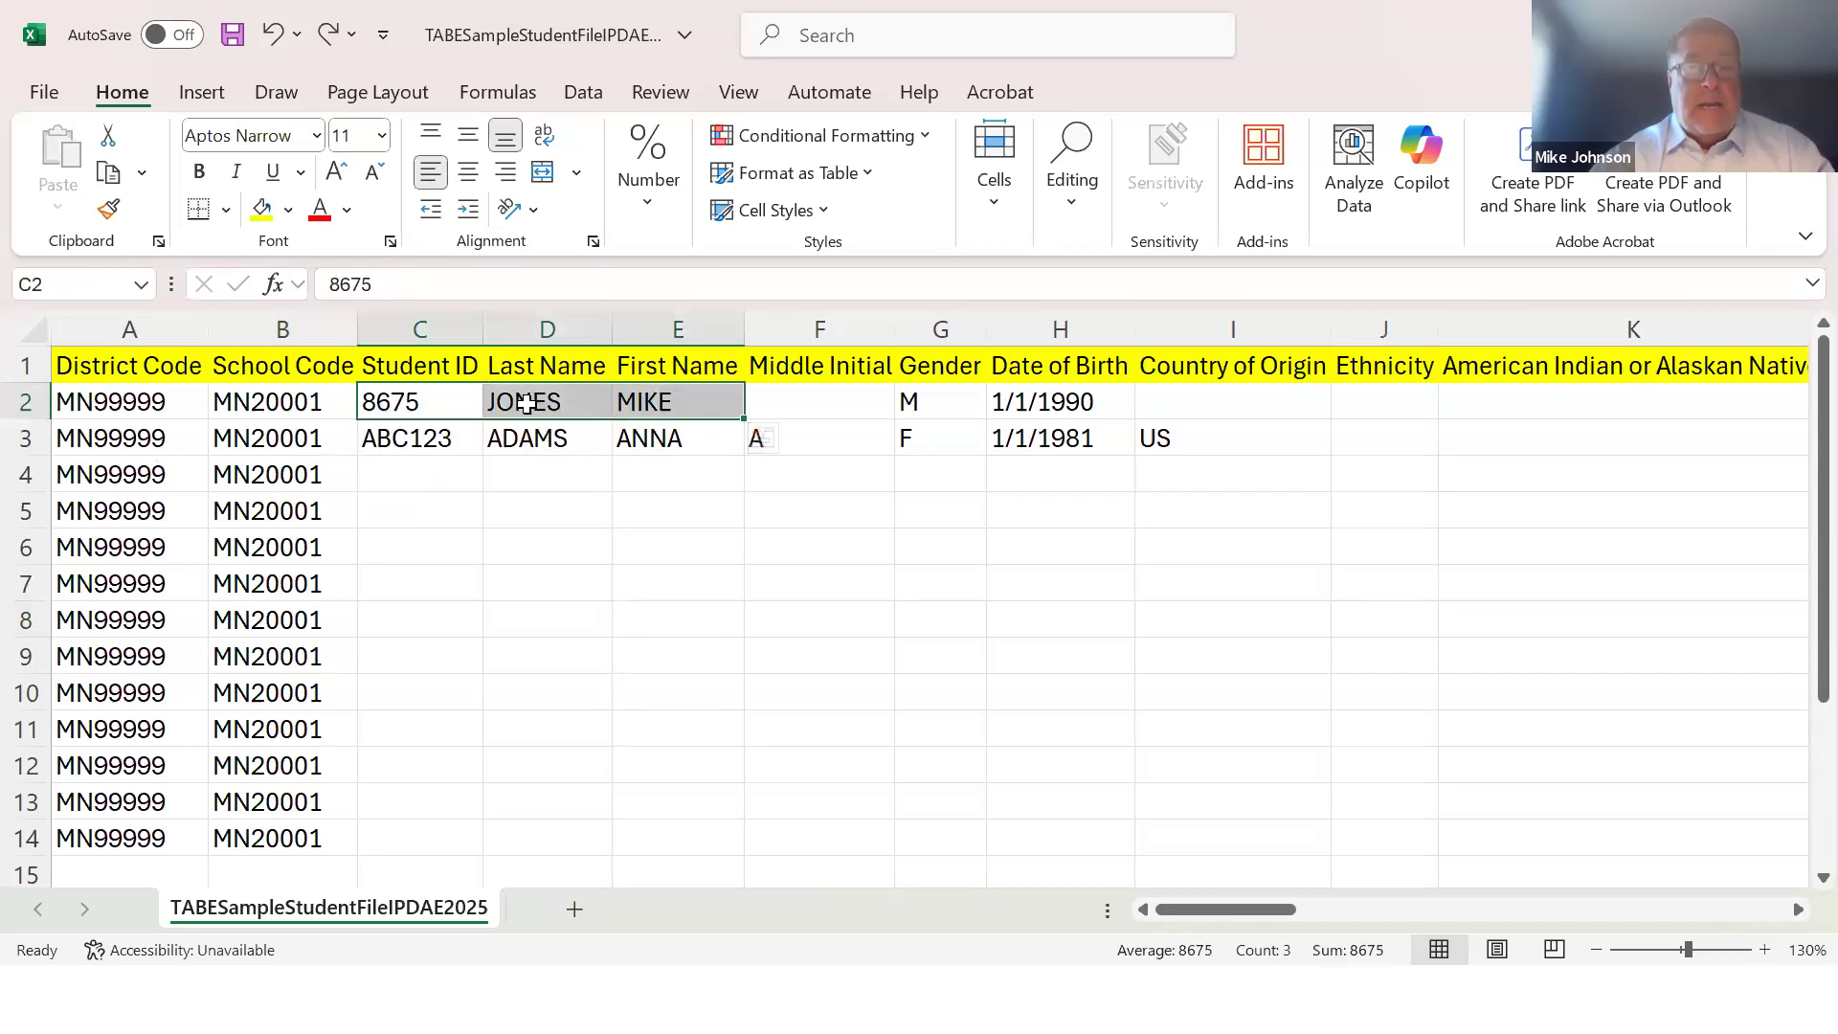
{"action": "left_click", "coordinate": [823, 404]}
{"action": "left_click", "coordinate": [916, 399]}
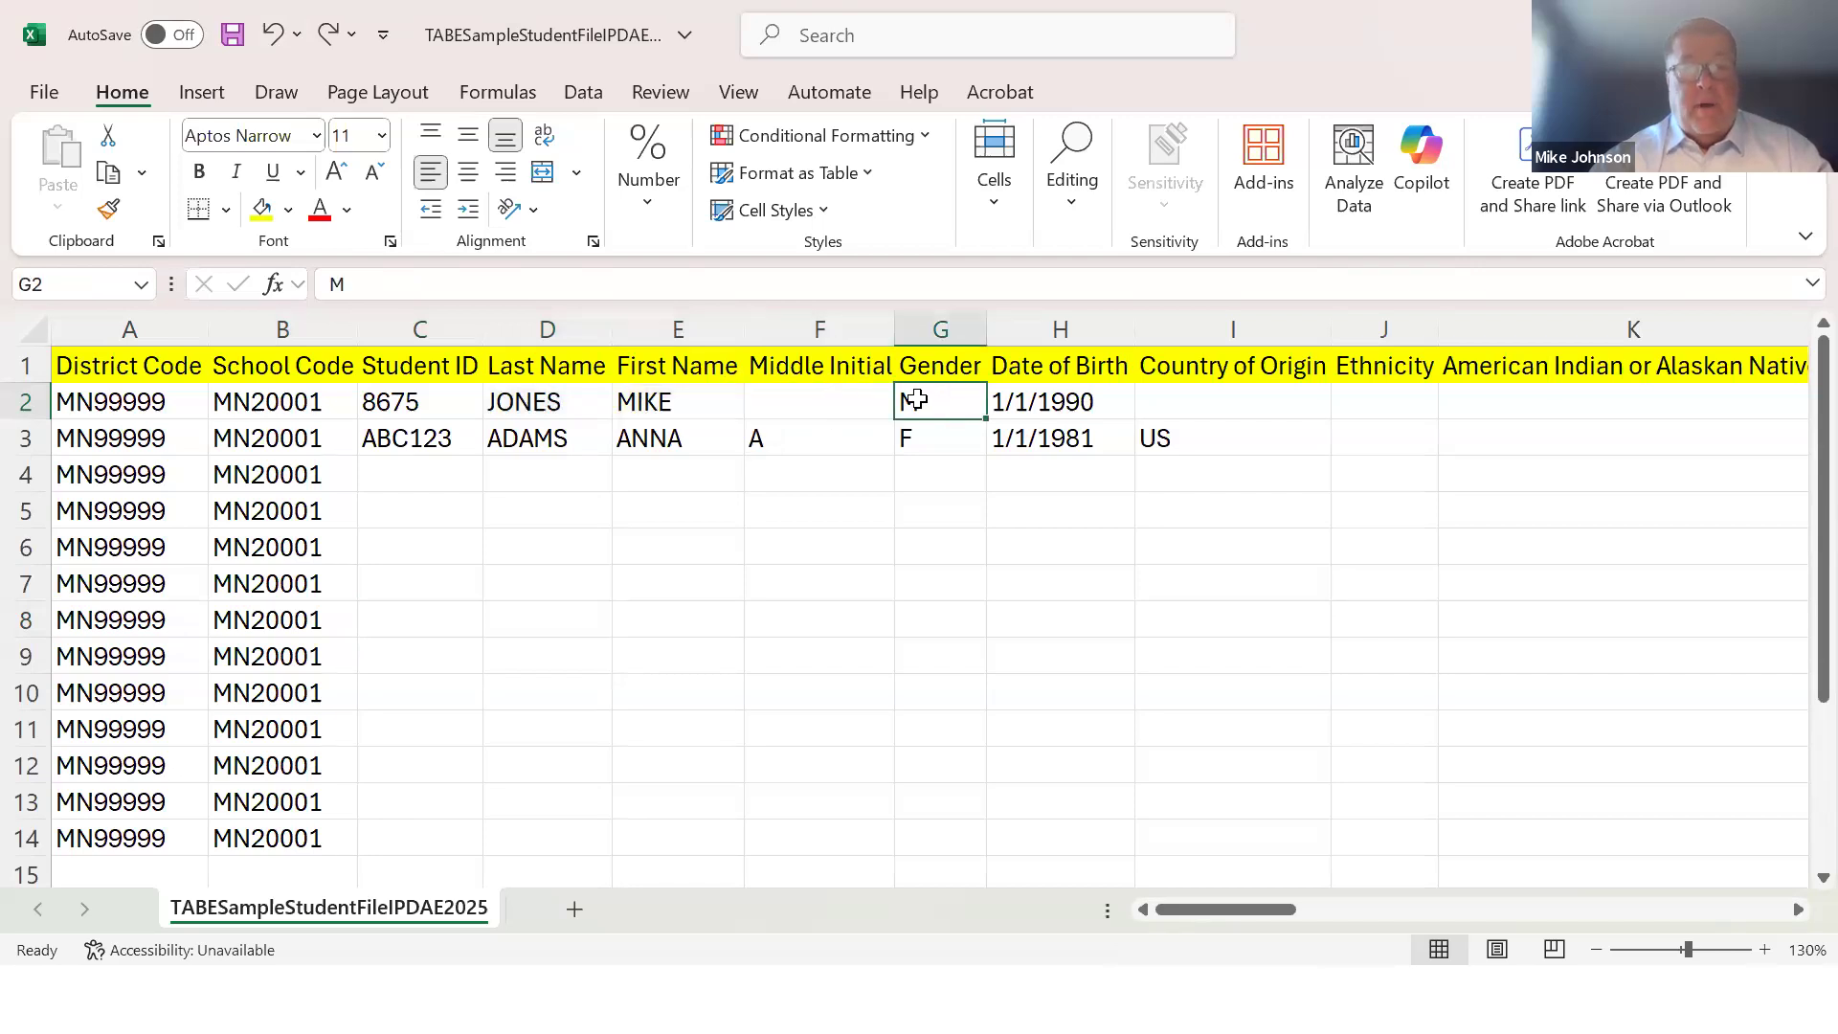
{"action": "left_click", "coordinate": [1022, 404]}
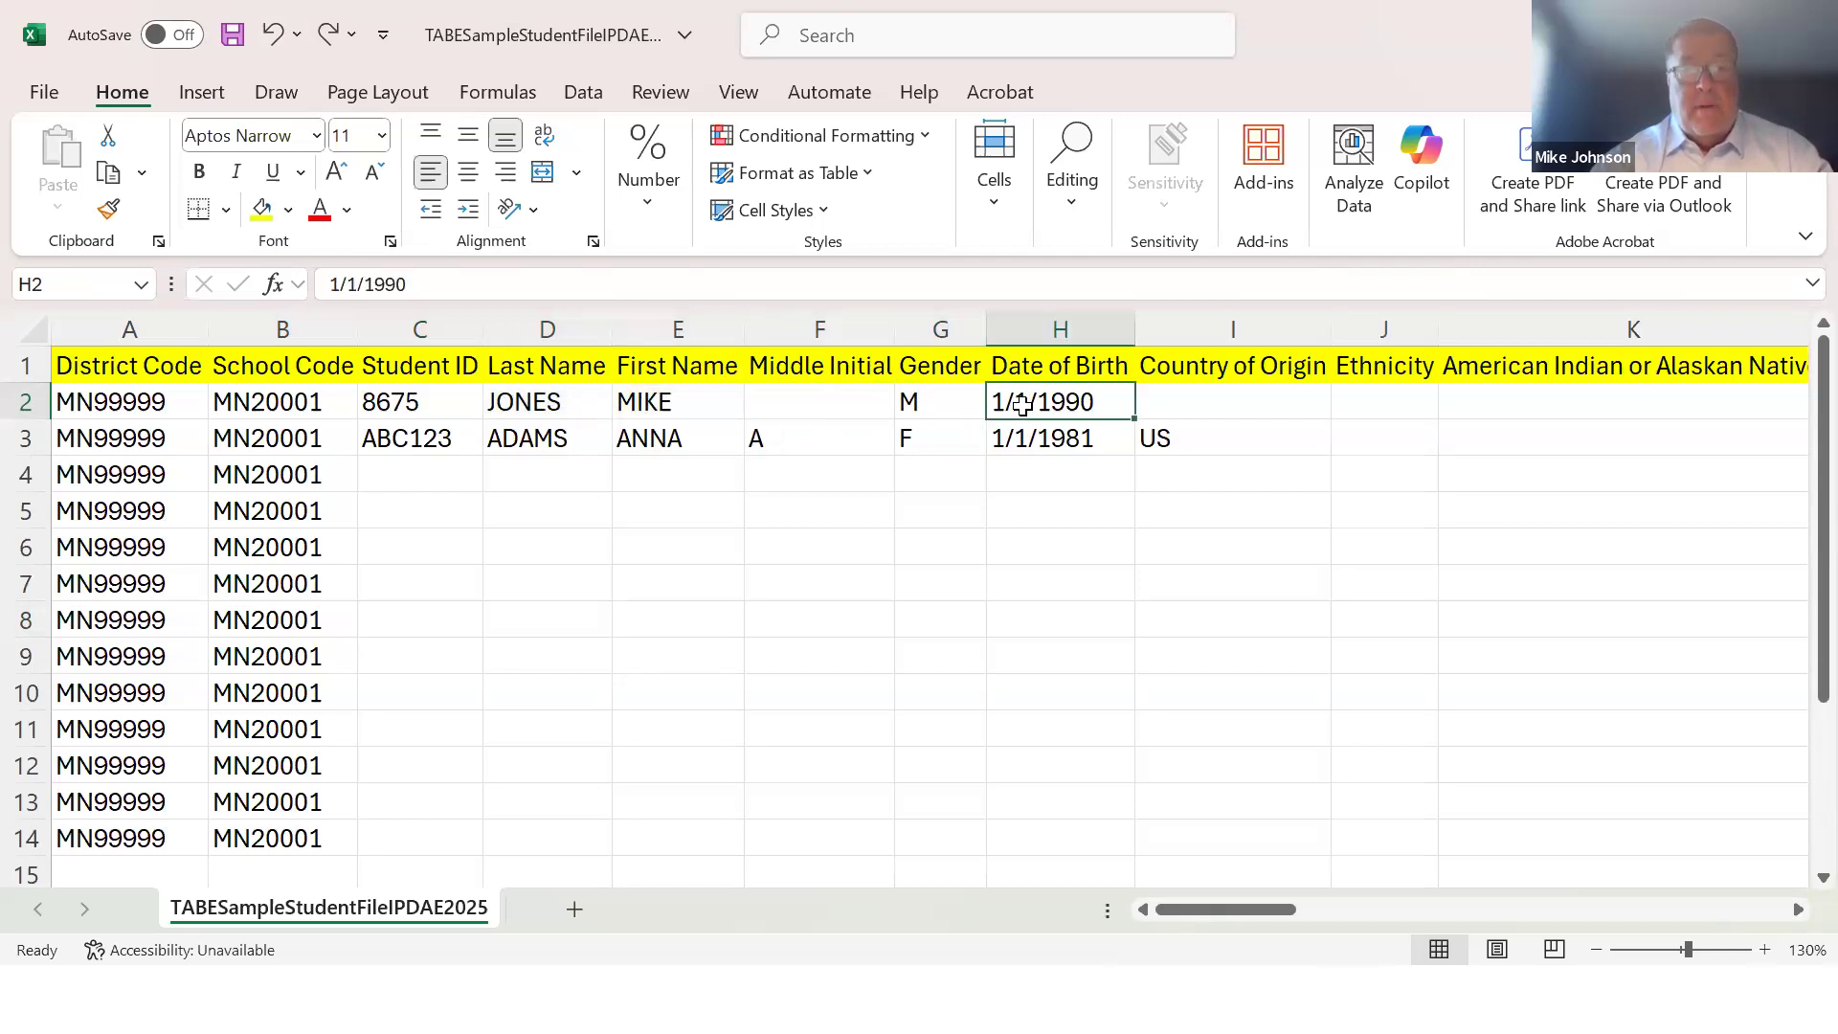
Copy the last name in cell D2 down through cells D3:D14
{"action": "left_click", "coordinate": [534, 400]}
{"action": "left_click_drag", "start_coordinate": [608, 422], "coordinate": [661, 766]}
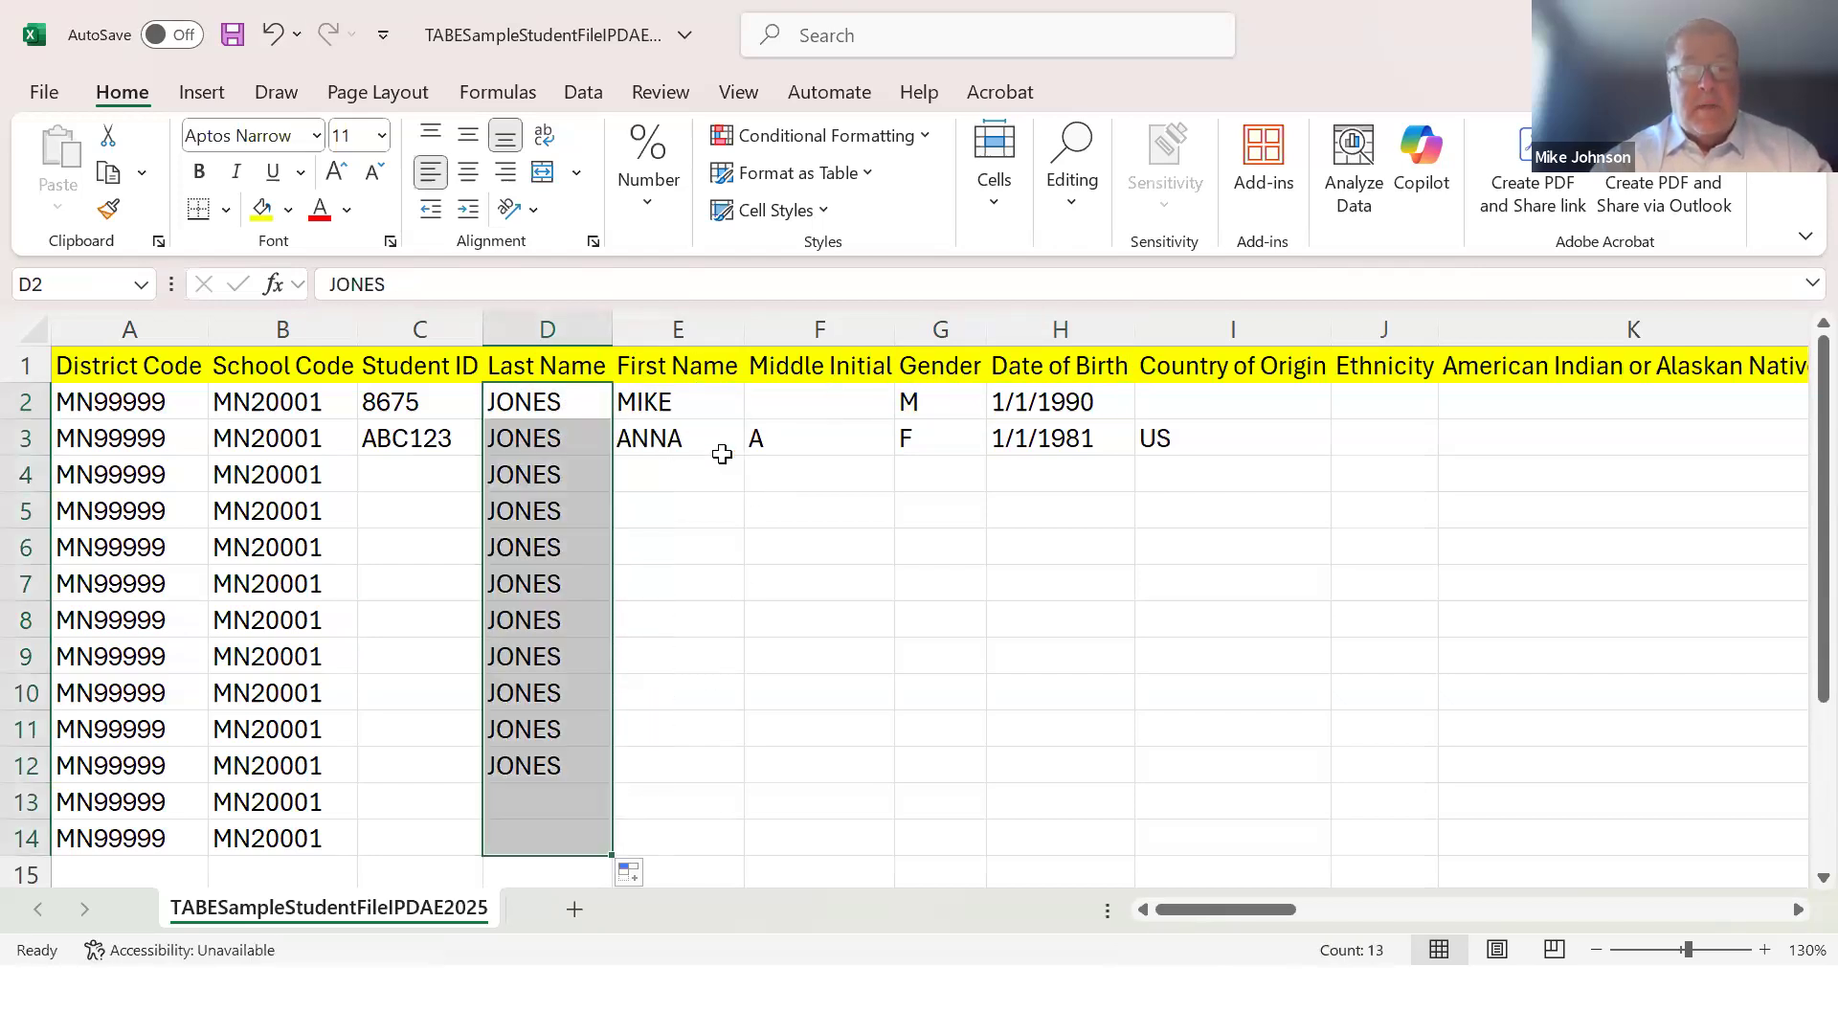
{"action": "left_click", "coordinate": [698, 428]}
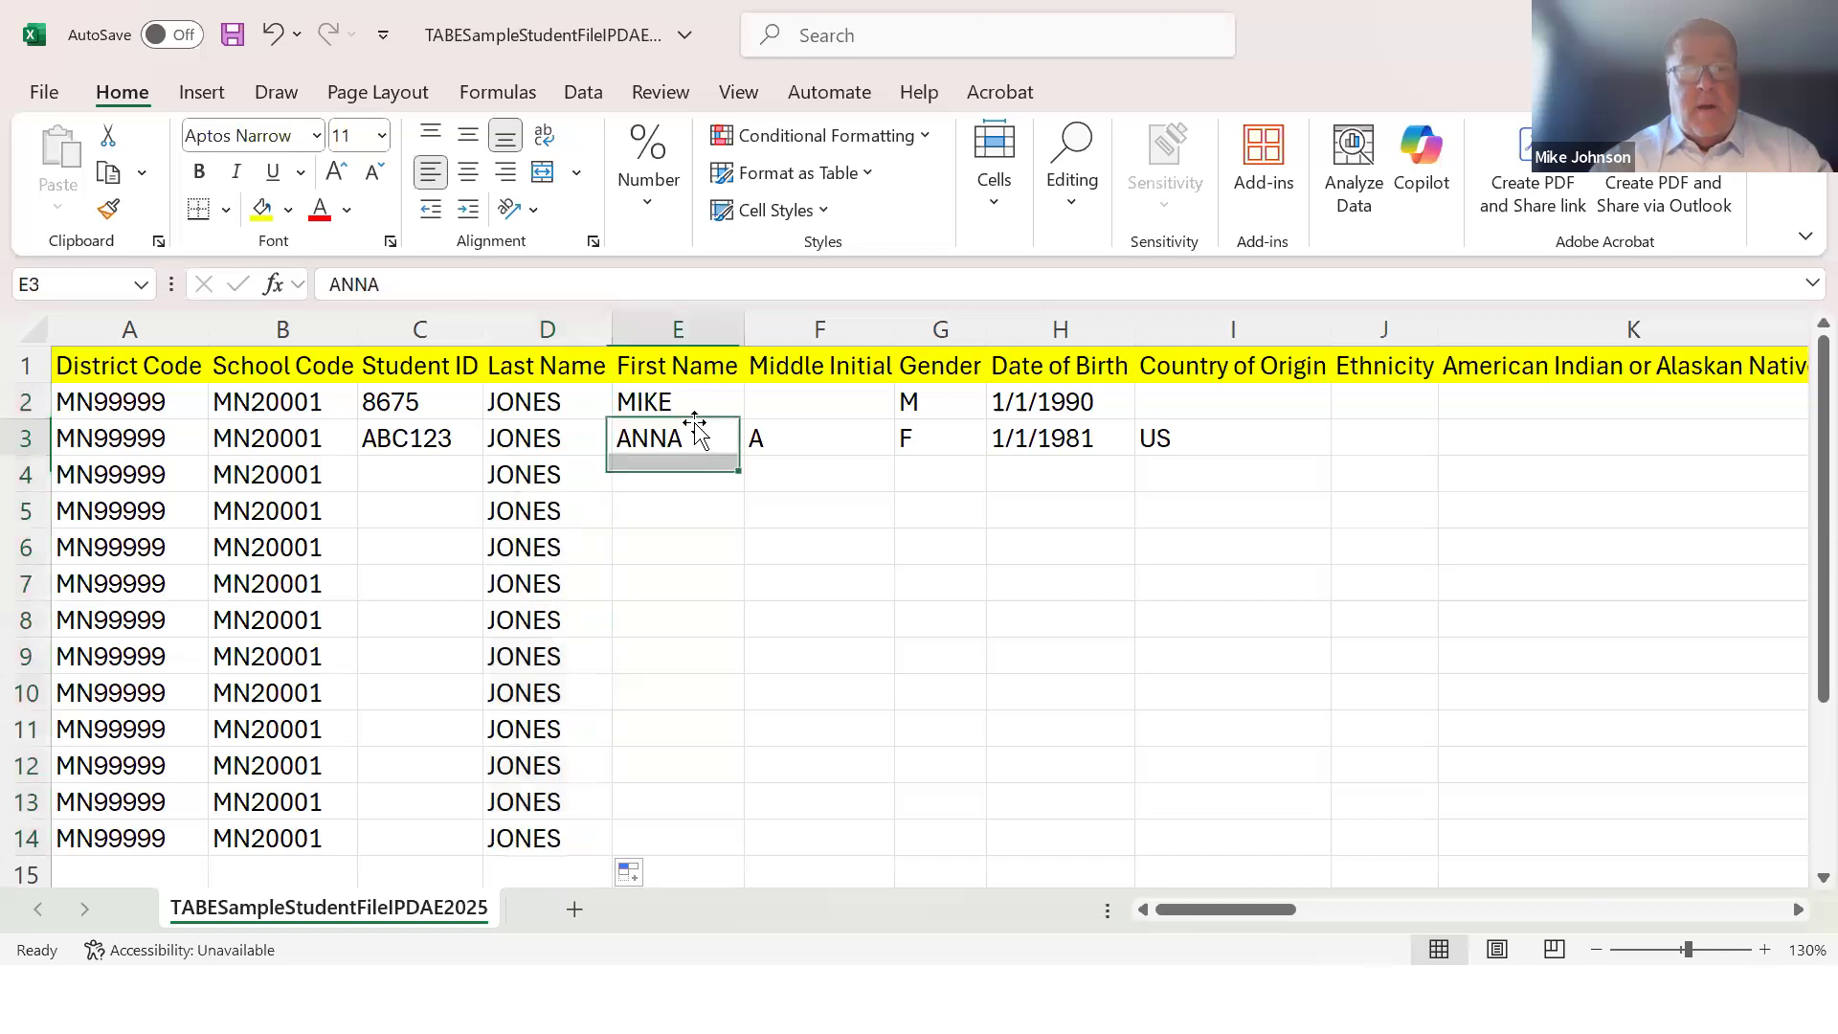
Enter a first name for each of the four students in cells E4:E7
{"action": "left_click", "coordinate": [682, 476]}
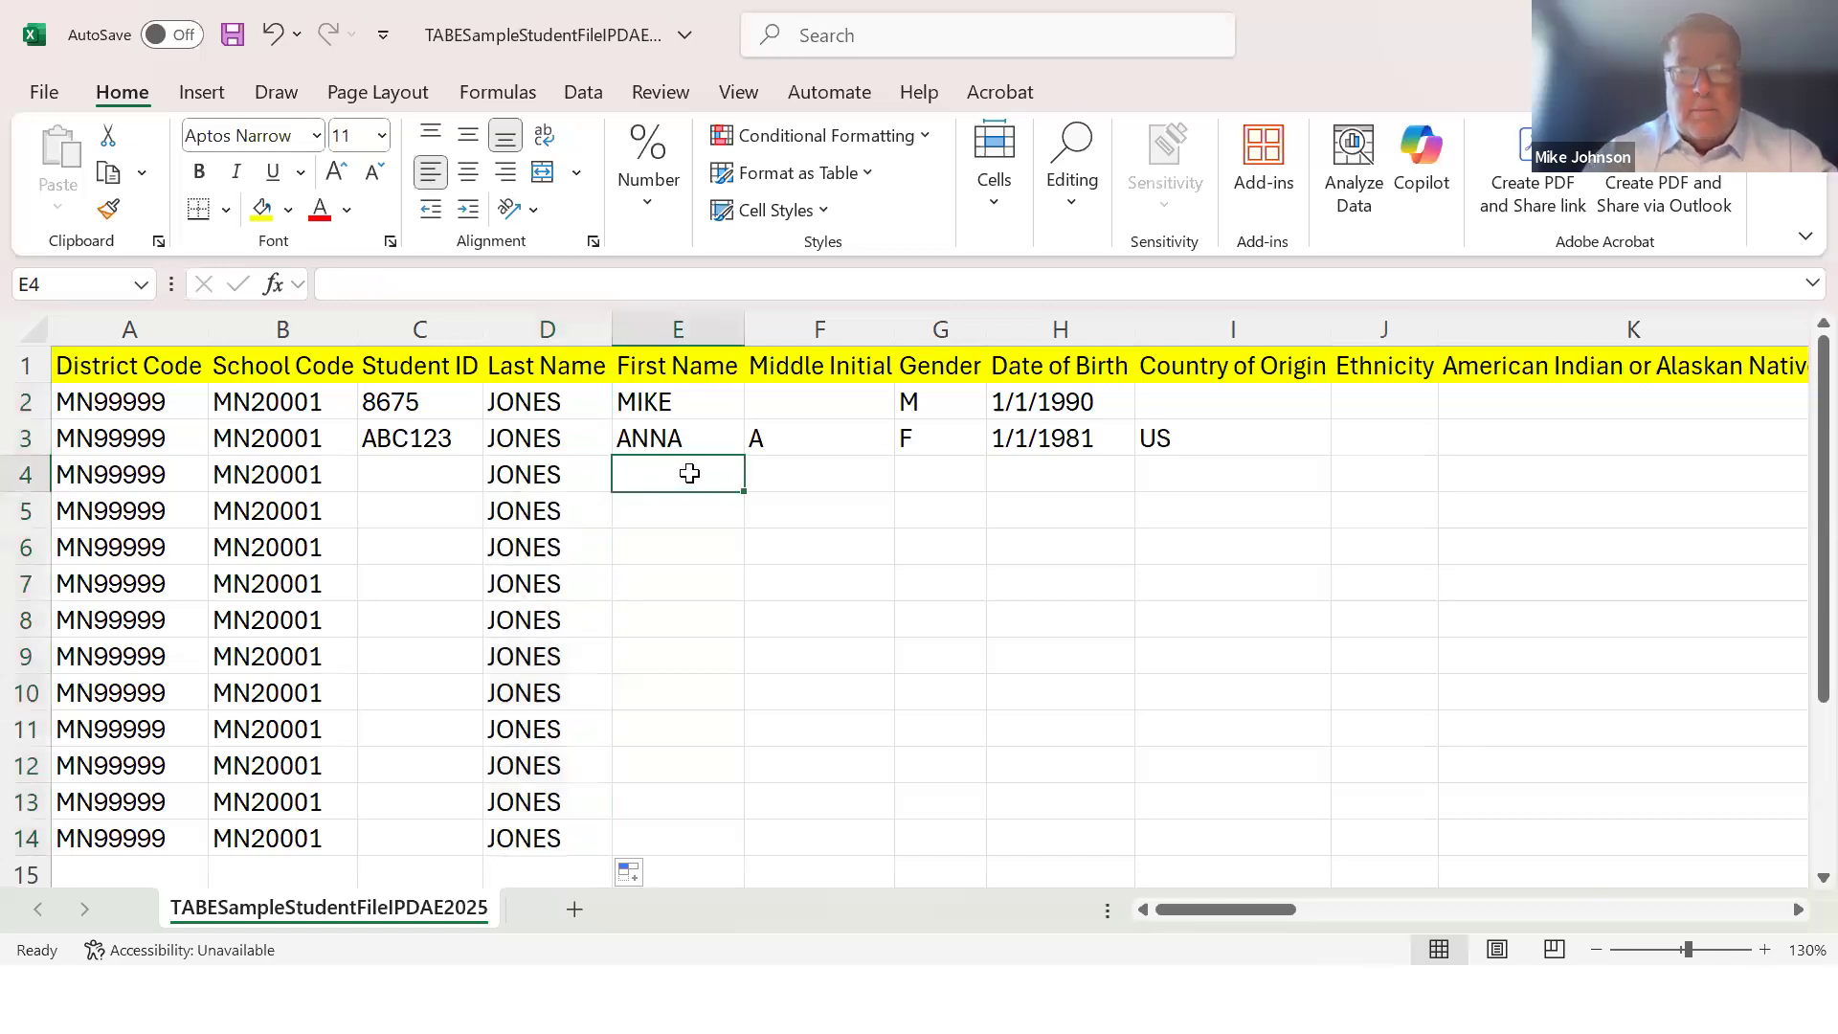
{"action": "type", "text": "Ju"}
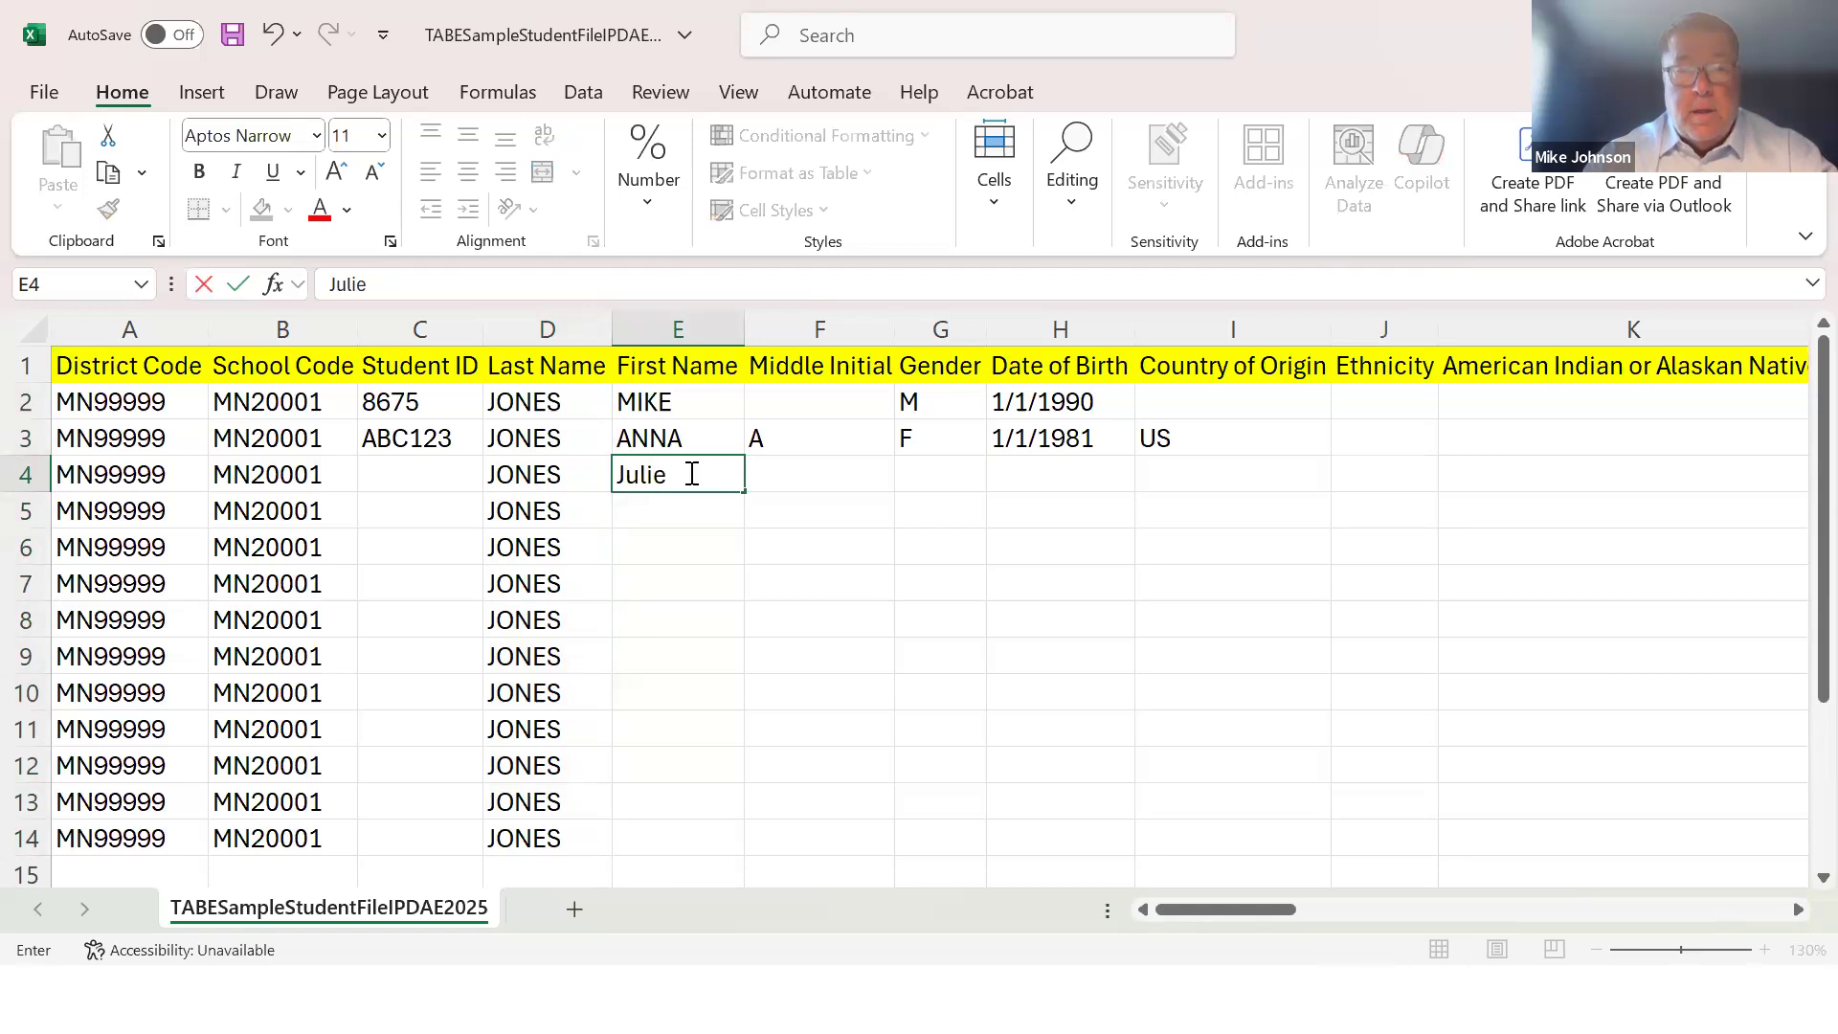
{"action": "type", "text": "lie"}
{"action": "key", "text": "Tab"}
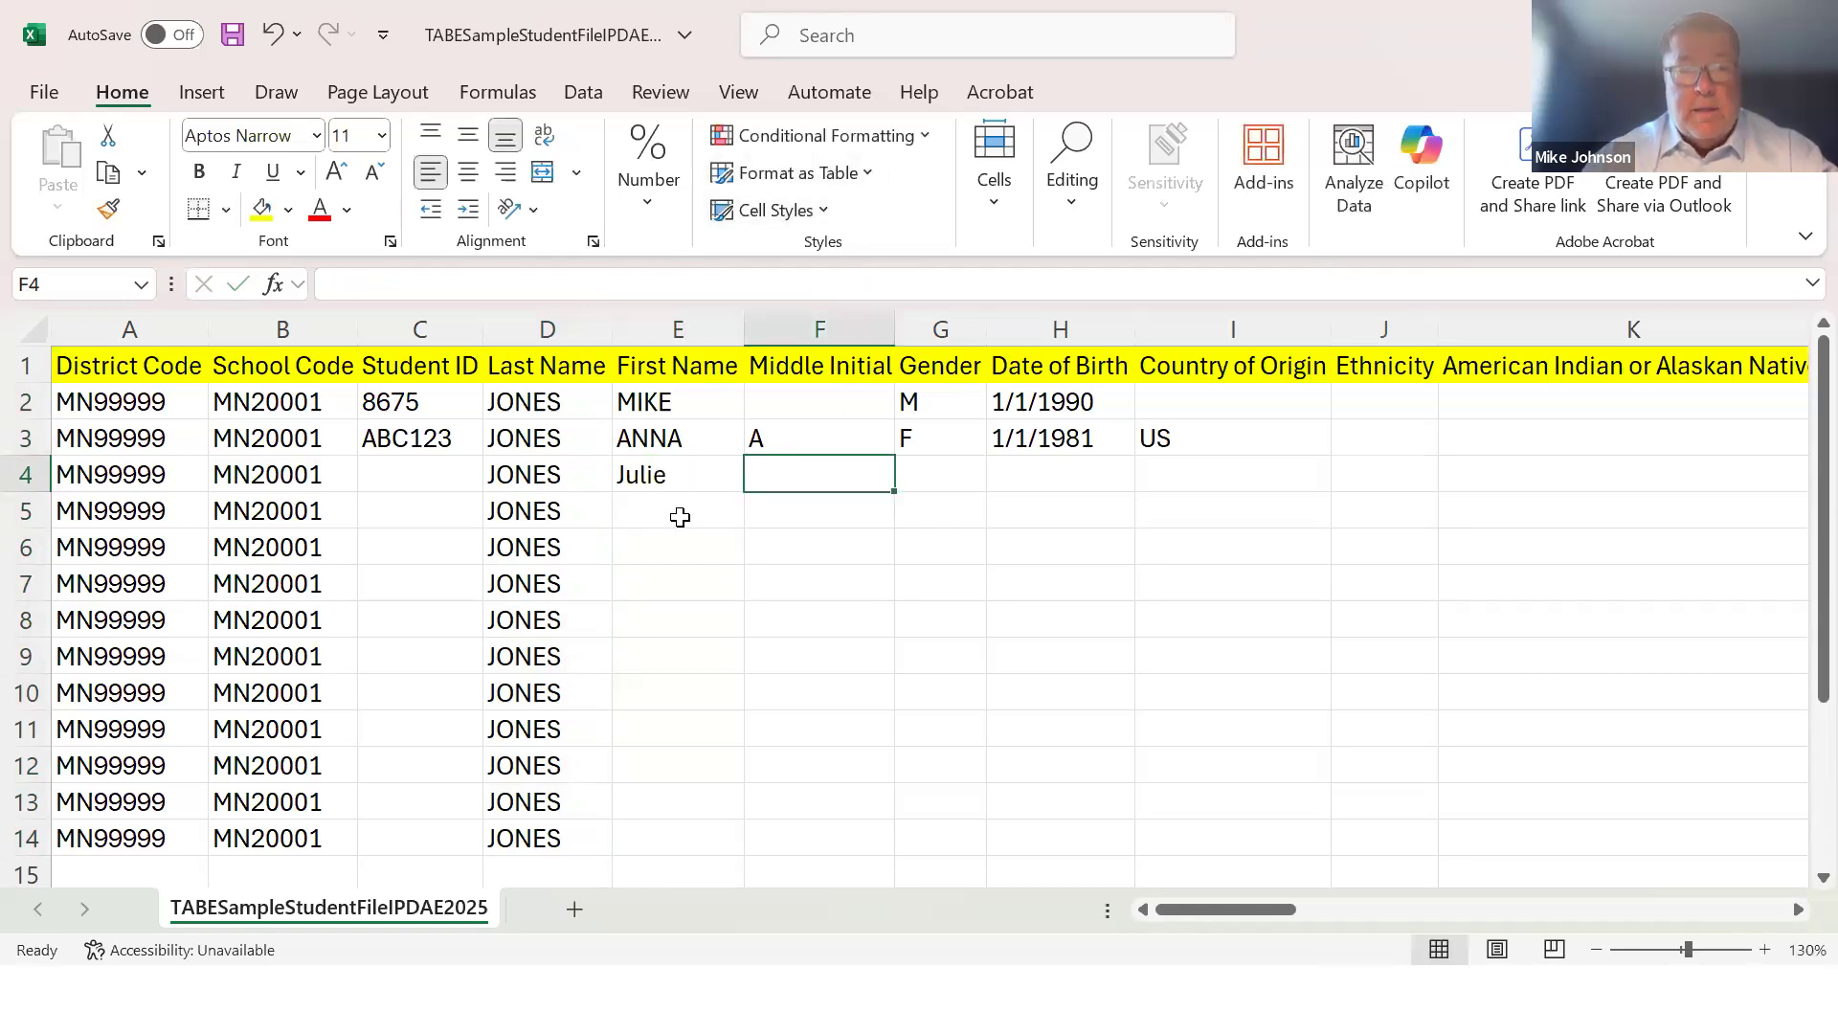
{"action": "left_click", "coordinate": [680, 517]}
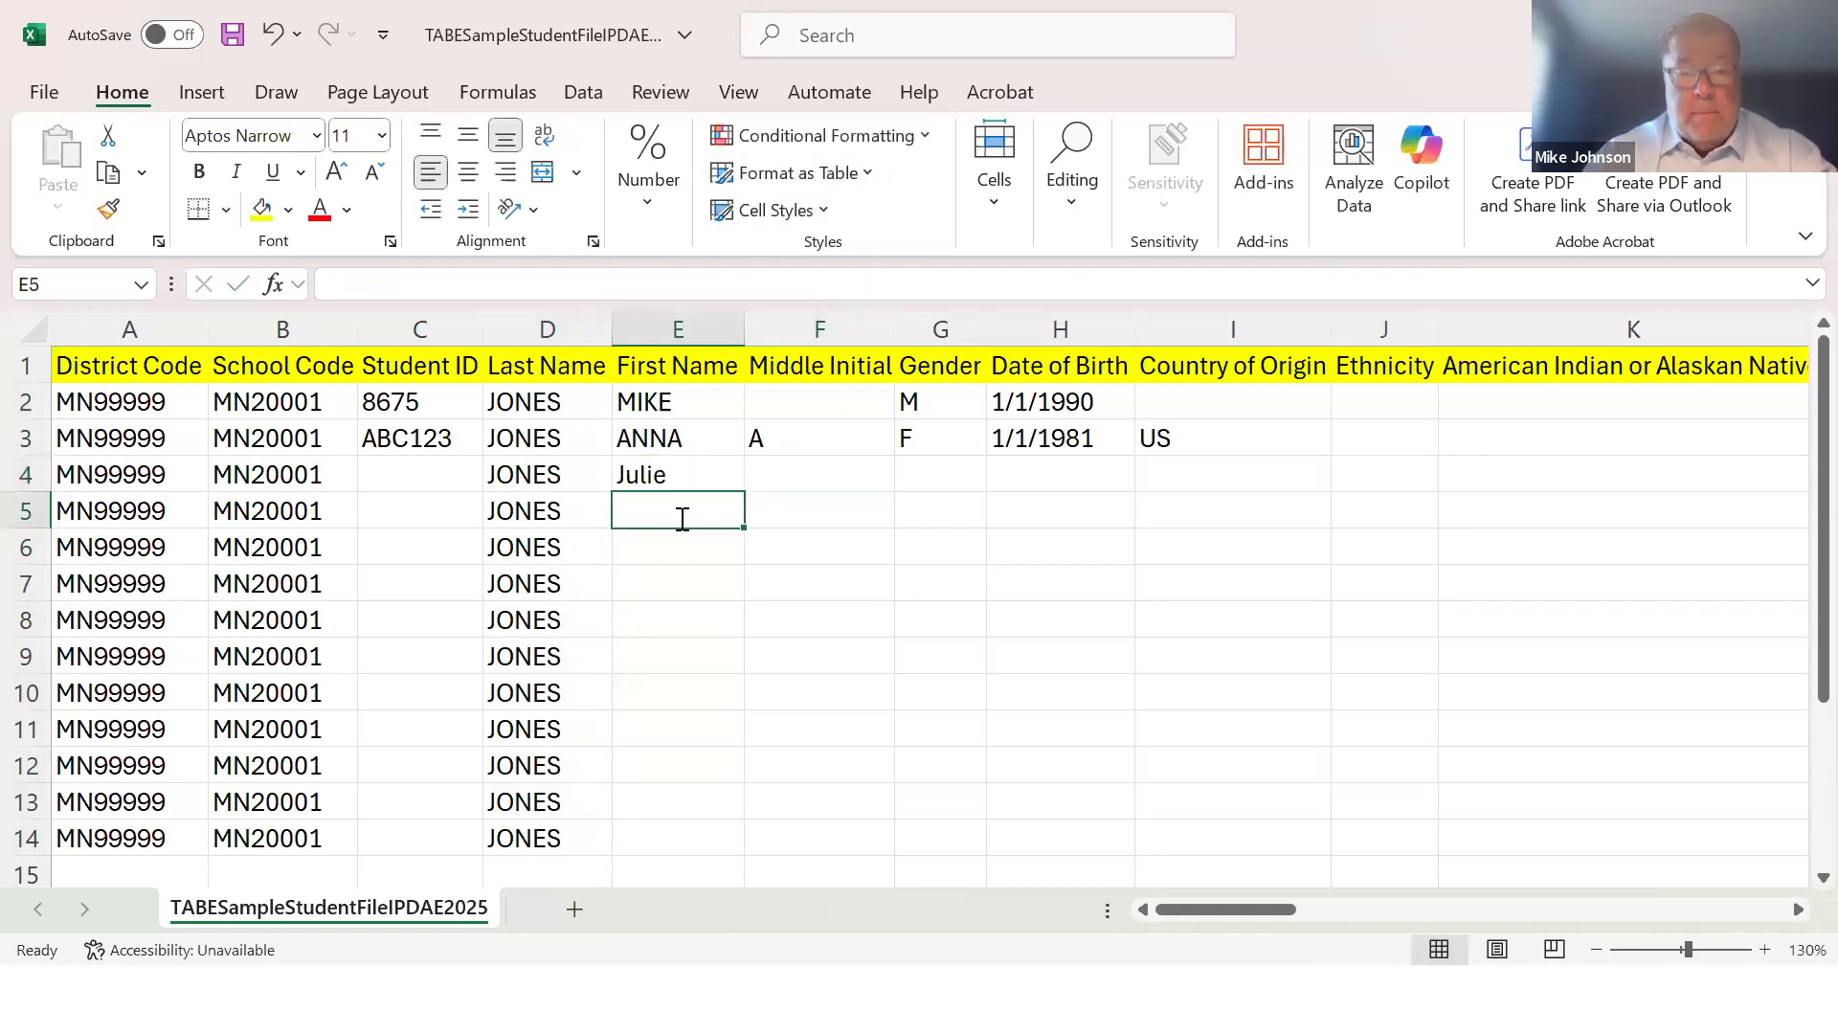
{"action": "type", "text": "Bi"}
{"action": "key", "text": "Return"}
{"action": "type", "text": "Willian"}
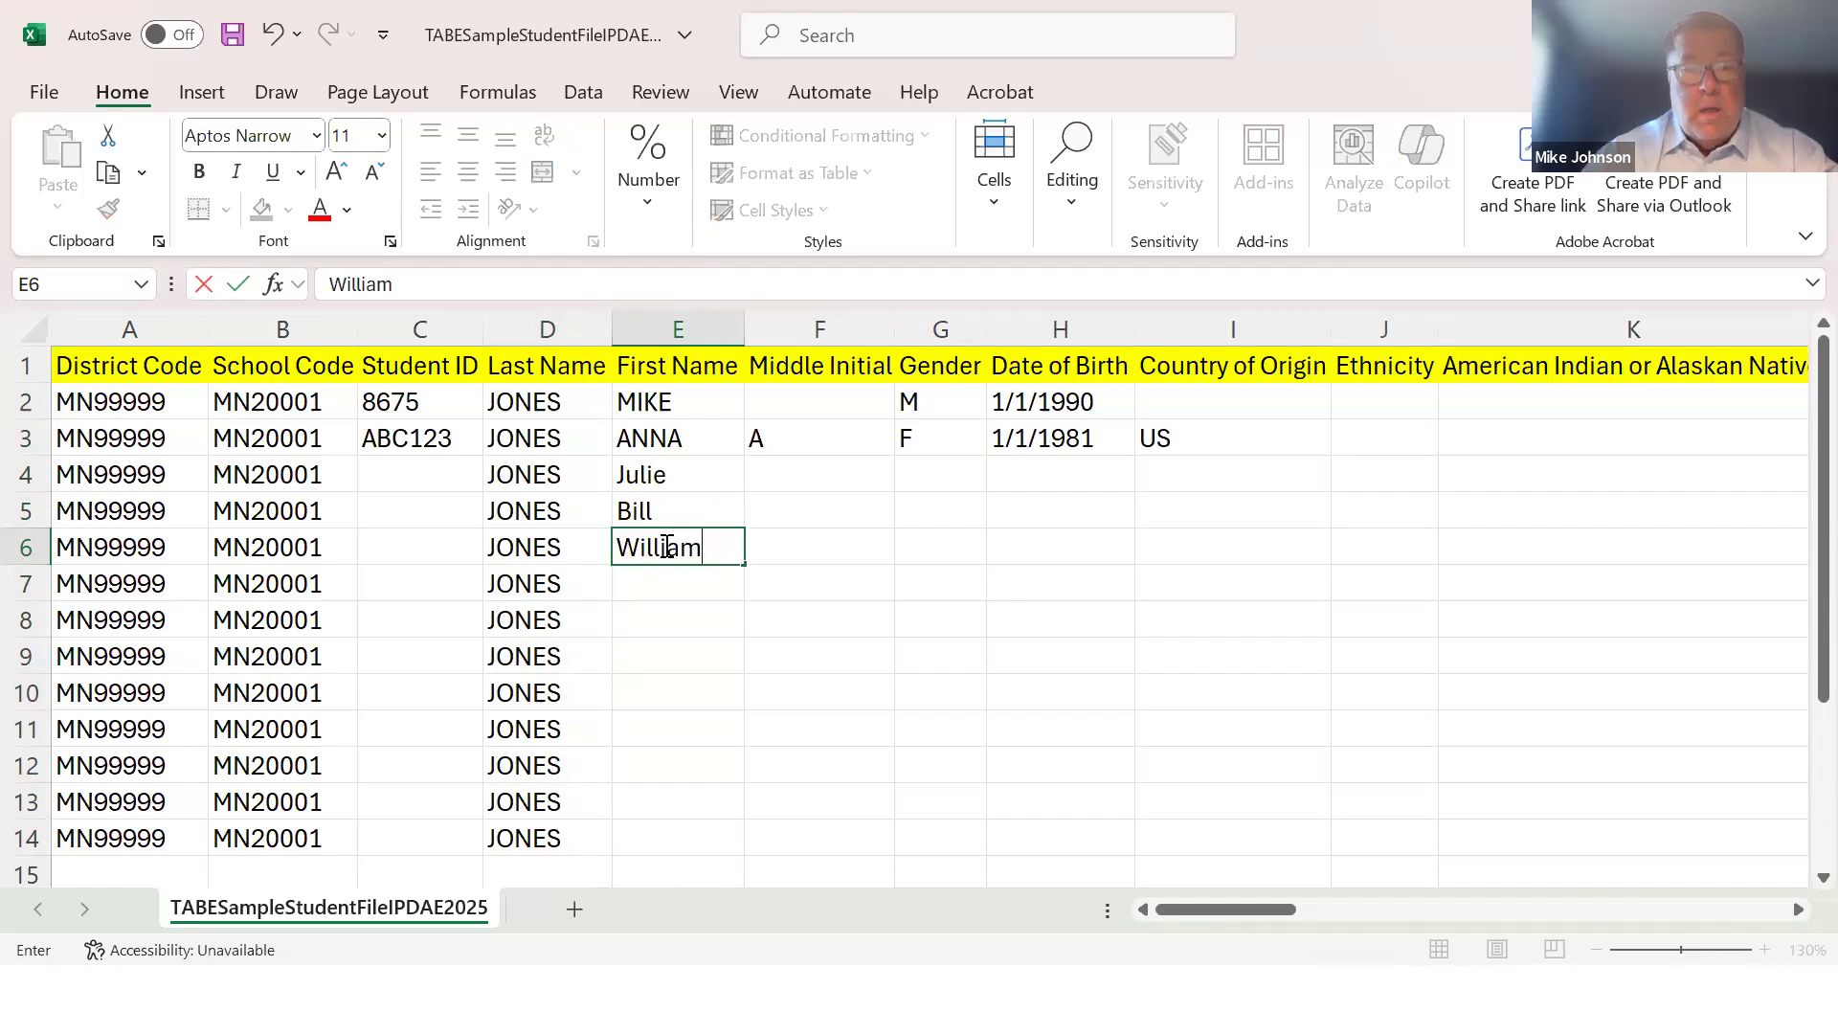
{"action": "key", "text": "Return"}
{"action": "type", "text": "Ta"}
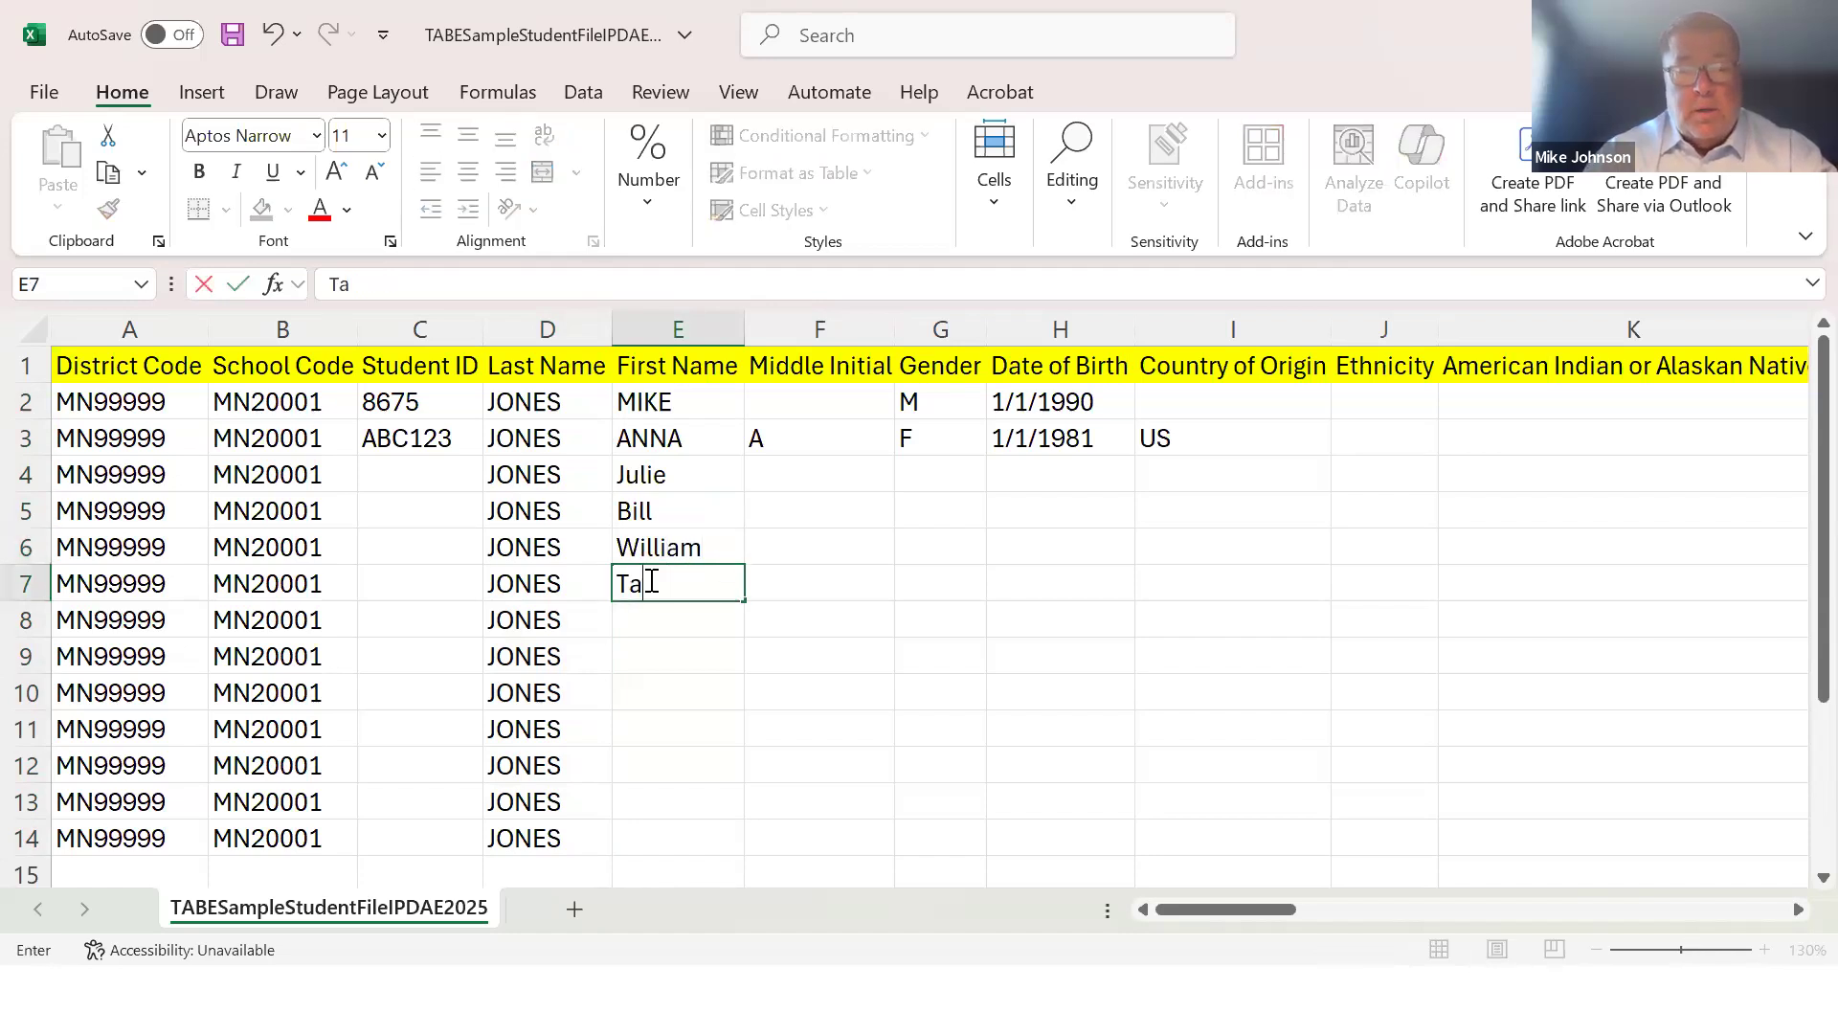
{"action": "type", "text": "mmy"}
Clear the last names from cells D8:D14, where no first names are entered
{"action": "left_click_drag", "start_coordinate": [527, 619], "coordinate": [536, 829]}
{"action": "key", "text": "BackSpace"}
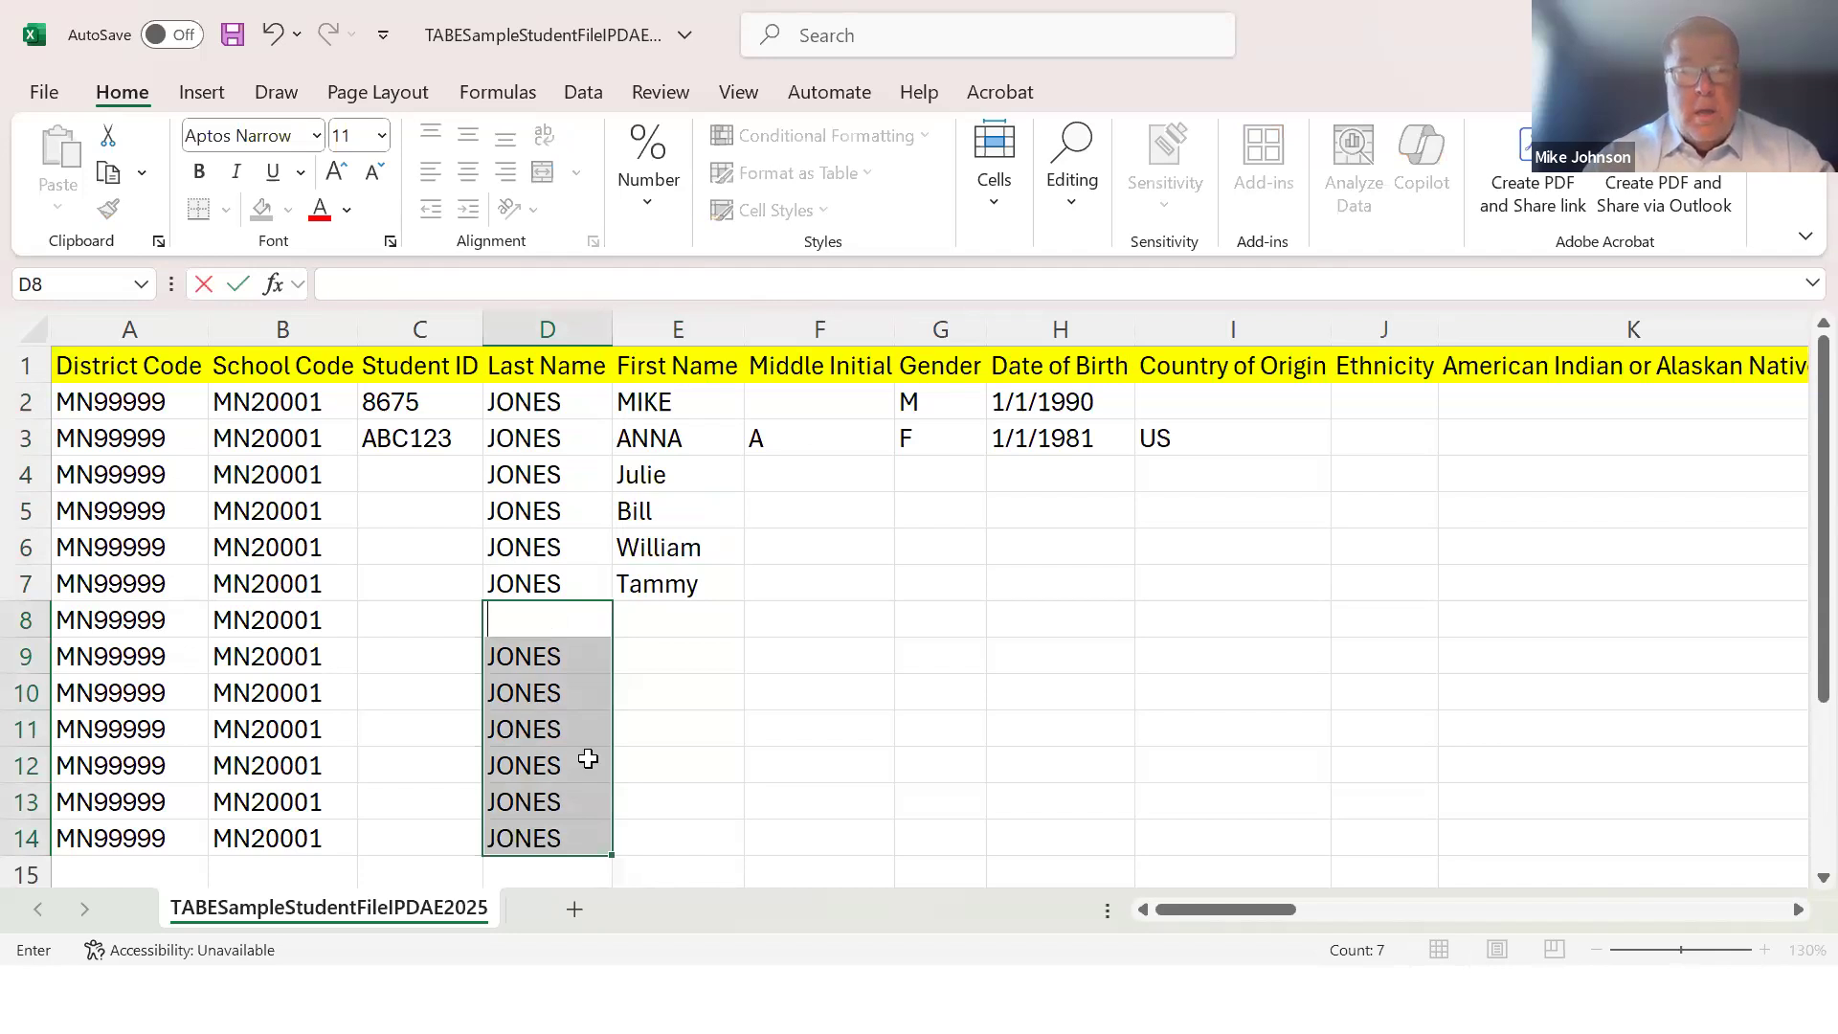
{"action": "left_click", "coordinate": [649, 698]}
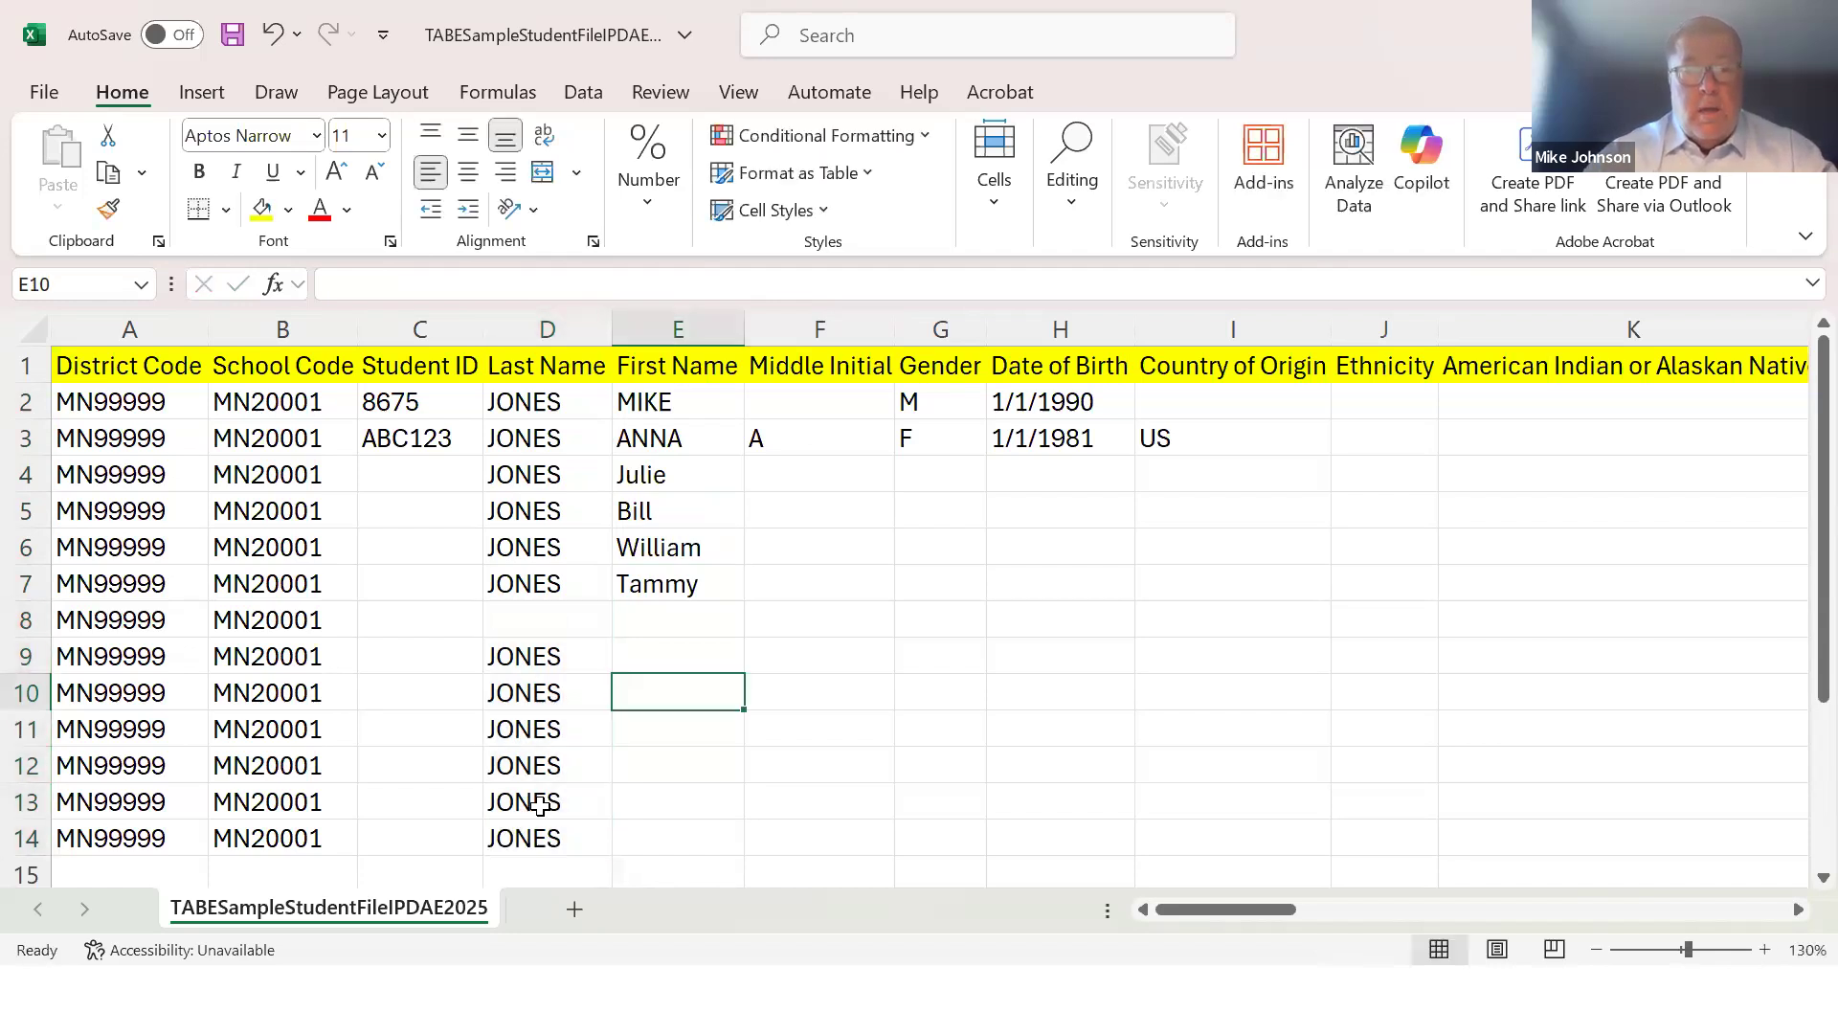
{"action": "left_click", "coordinate": [541, 804]}
{"action": "left_click_drag", "start_coordinate": [542, 839], "coordinate": [558, 656]}
{"action": "key", "text": "Delete"}
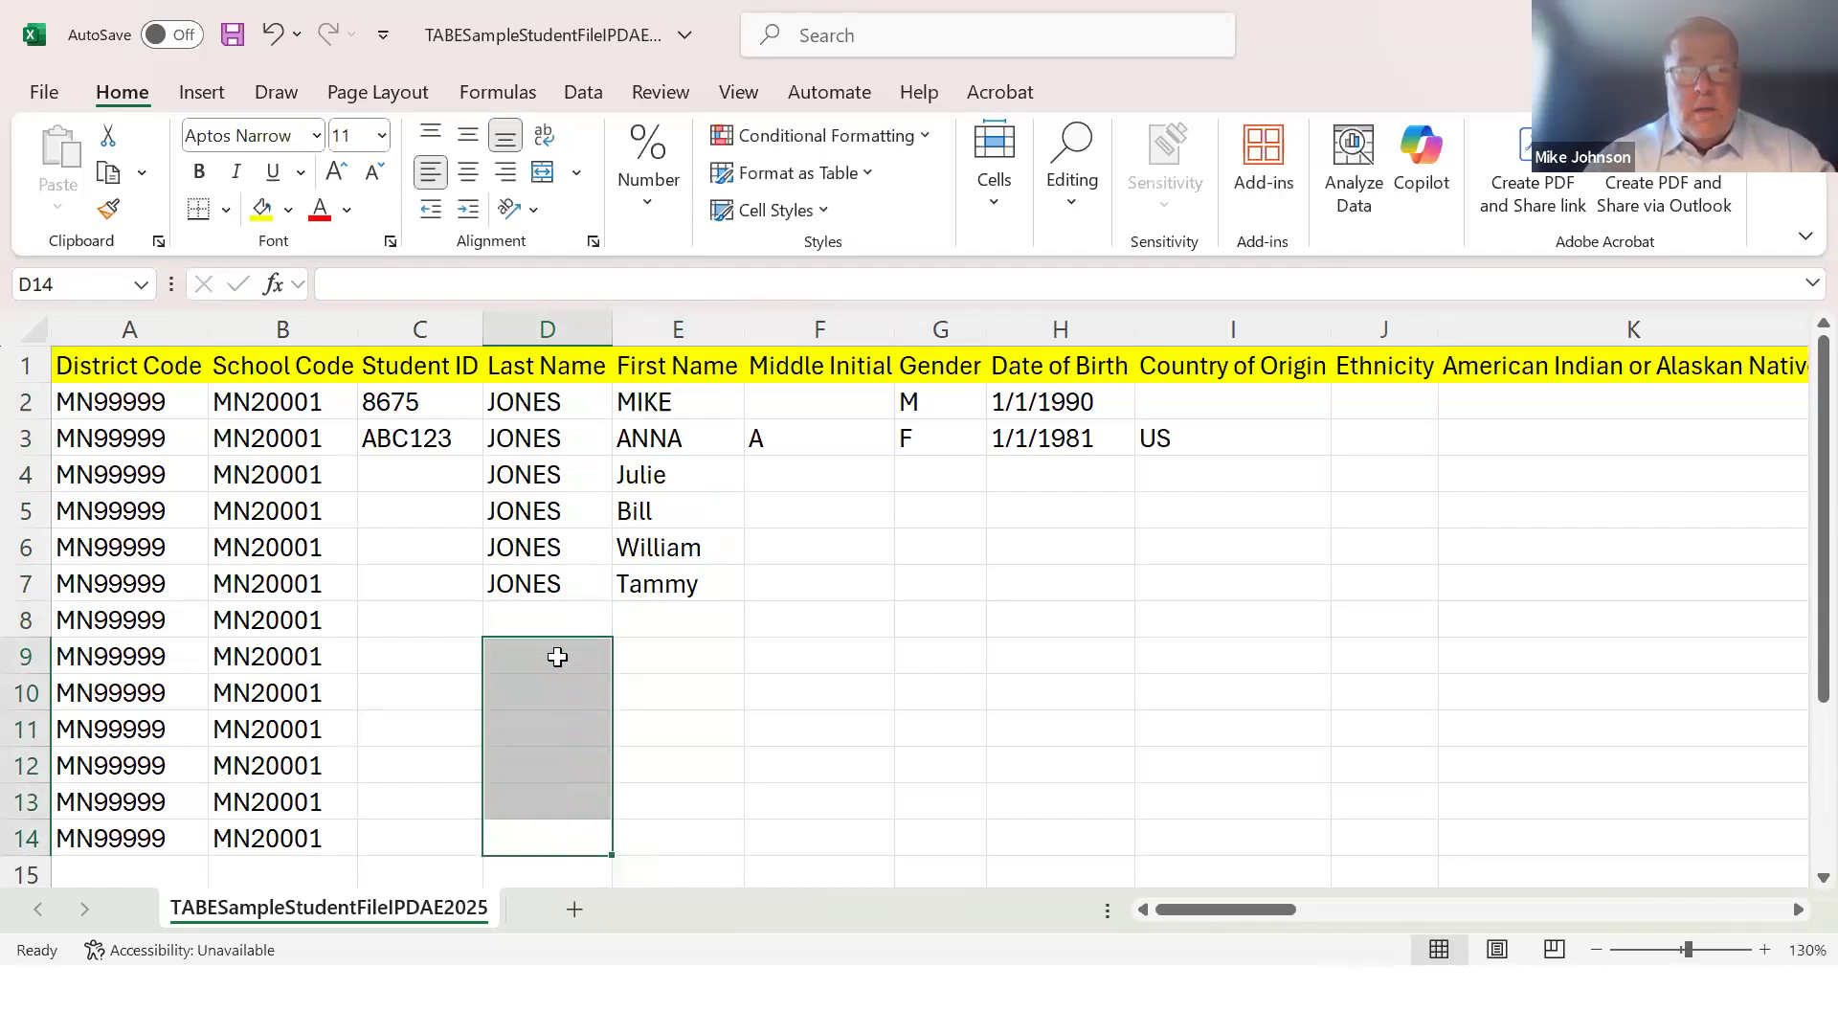
{"action": "left_click", "coordinate": [763, 657]}
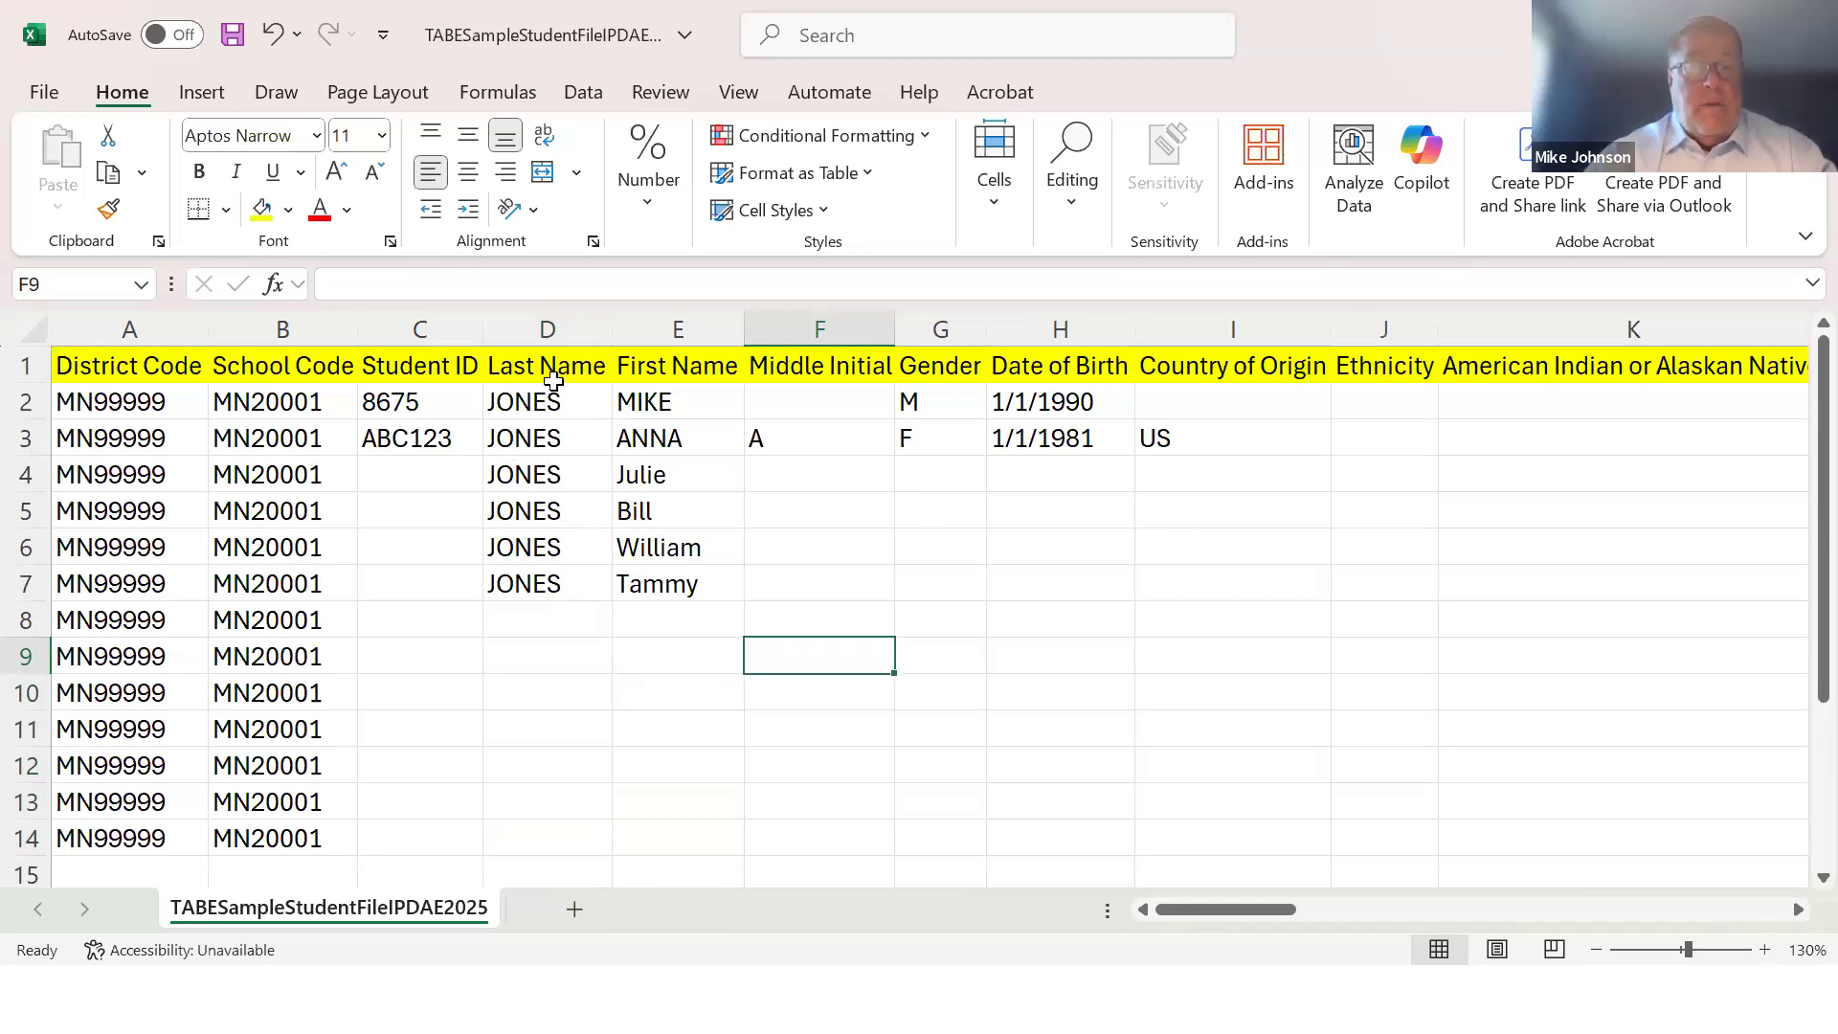
Check the Last Name and First Name columns for rows 2 to 14, and clear the middle initial in cell F3
{"action": "left_click_drag", "start_coordinate": [532, 405], "coordinate": [514, 875]}
{"action": "left_click_drag", "start_coordinate": [671, 397], "coordinate": [698, 842]}
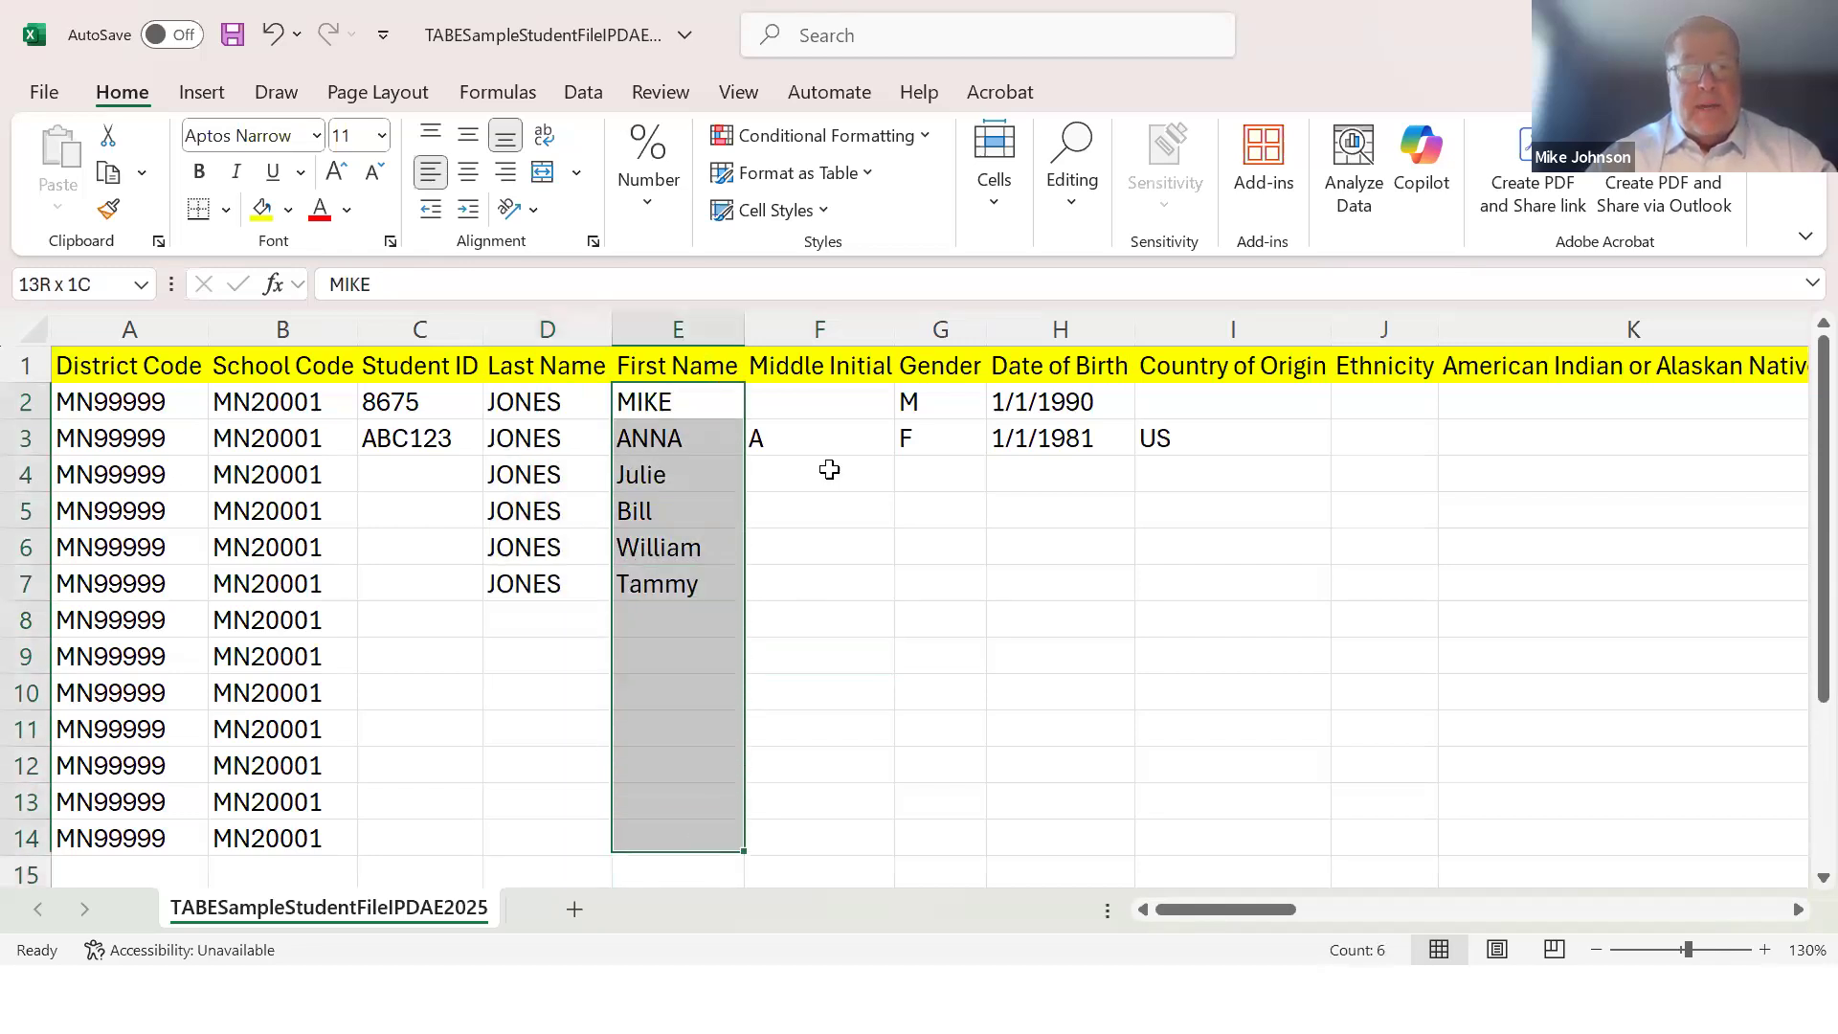
{"action": "left_click", "coordinate": [817, 433]}
{"action": "key", "text": "Delete"}
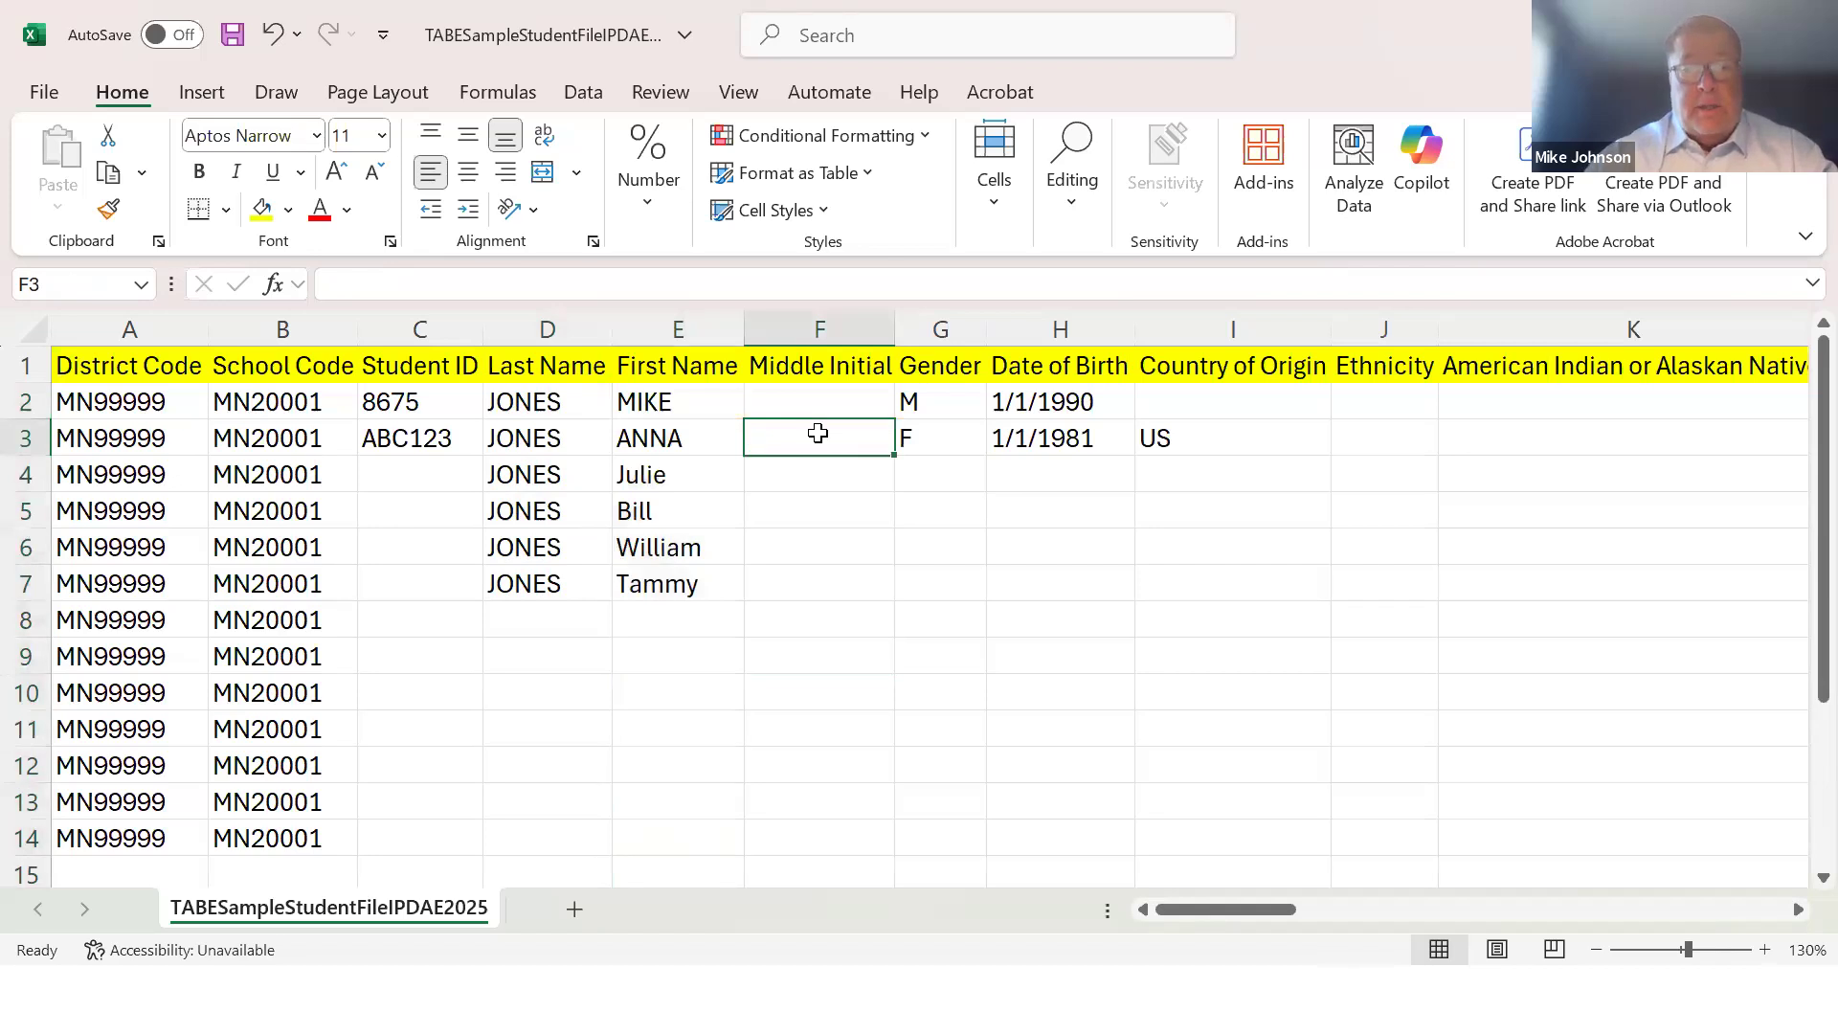
Enter the gender codes F, M, M and F in cells G4:G7
{"action": "left_click", "coordinate": [909, 471]}
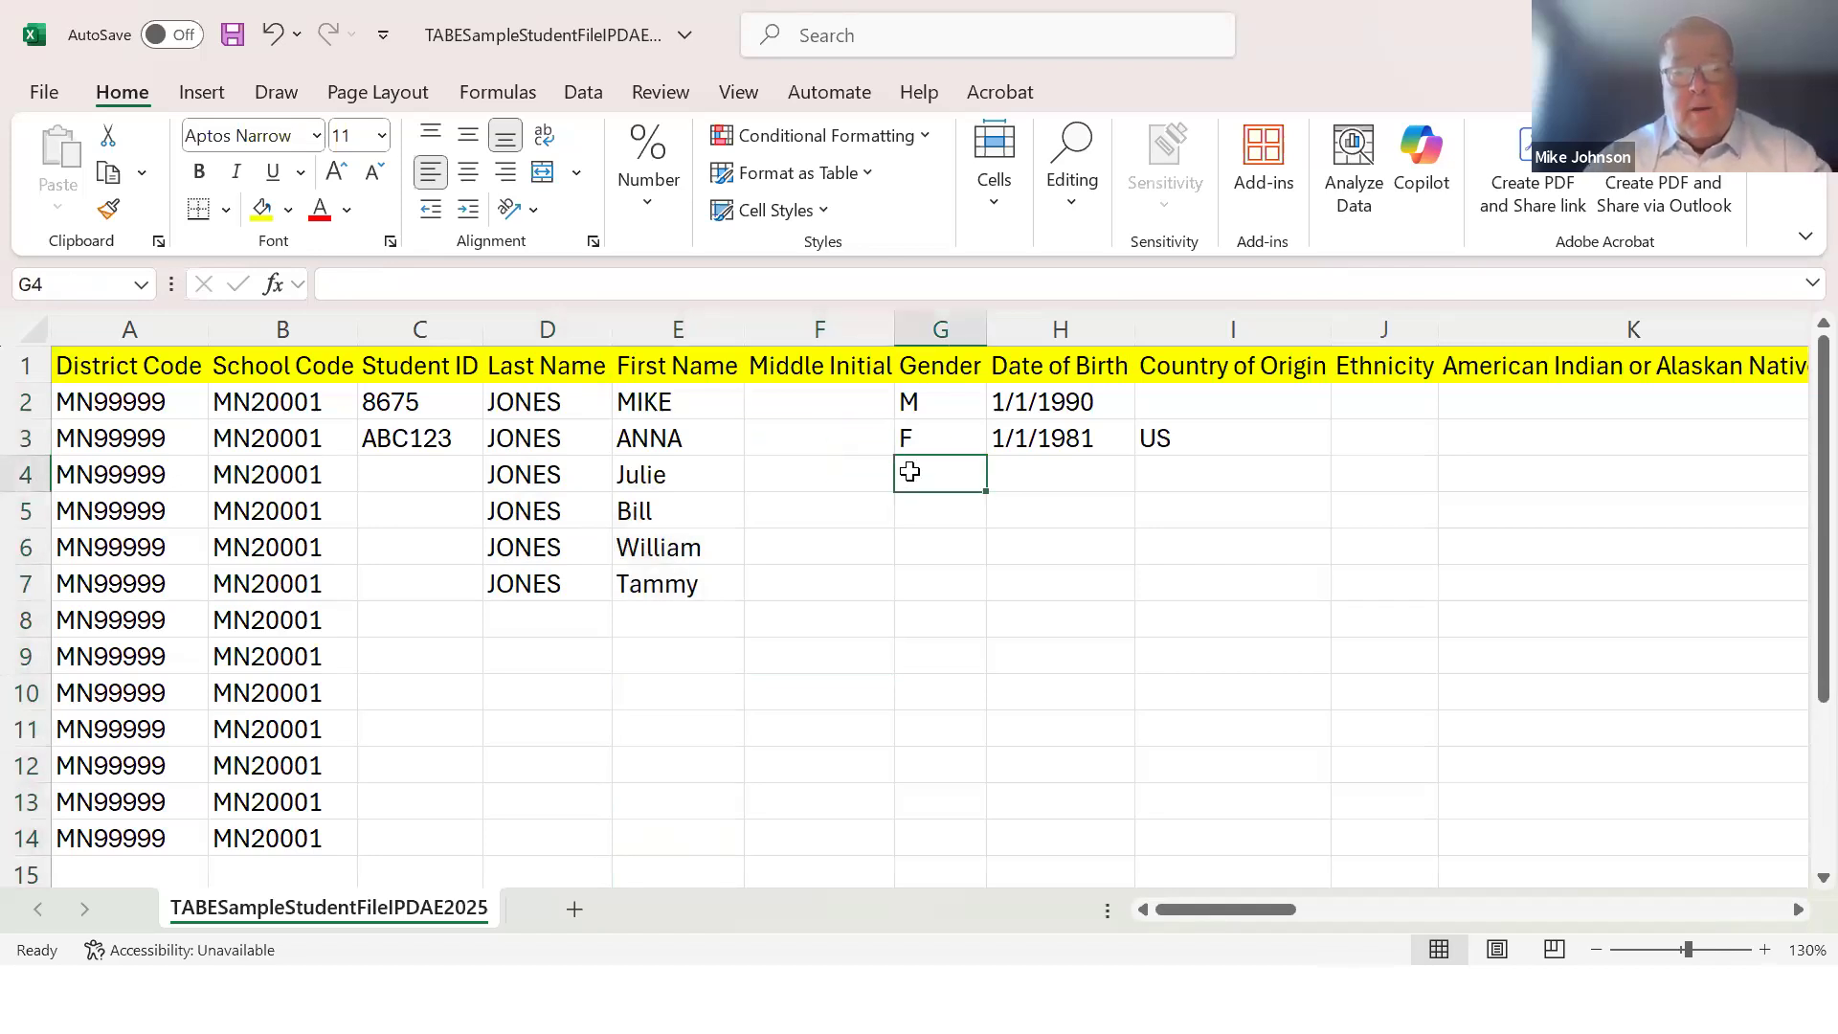
{"action": "type", "text": "F"}
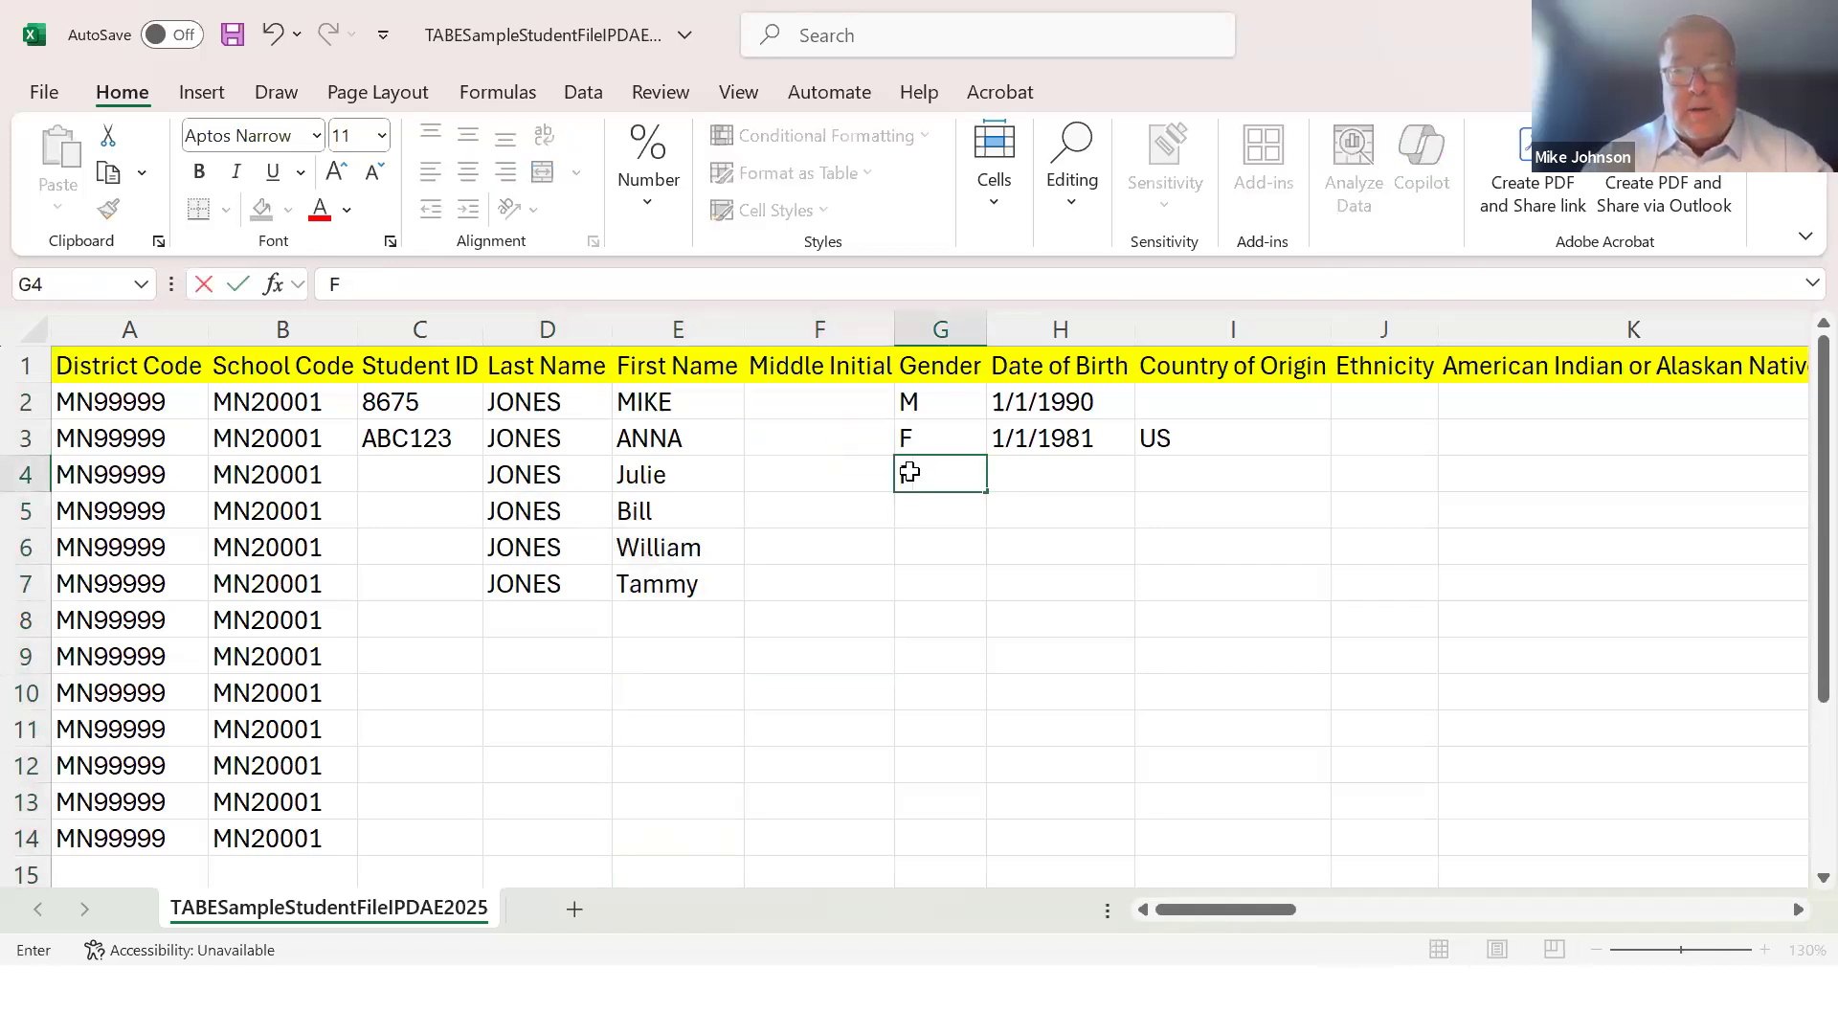
{"action": "key", "text": "Return"}
{"action": "type", "text": "M"}
{"action": "key", "text": "Return"}
{"action": "type", "text": "M"}
{"action": "key", "text": "Return"}
{"action": "type", "text": "F"}
Fill the date of birth in H3 down through H7 as a daily series, and clear the country of origin in I3
{"action": "left_click", "coordinate": [1064, 442]}
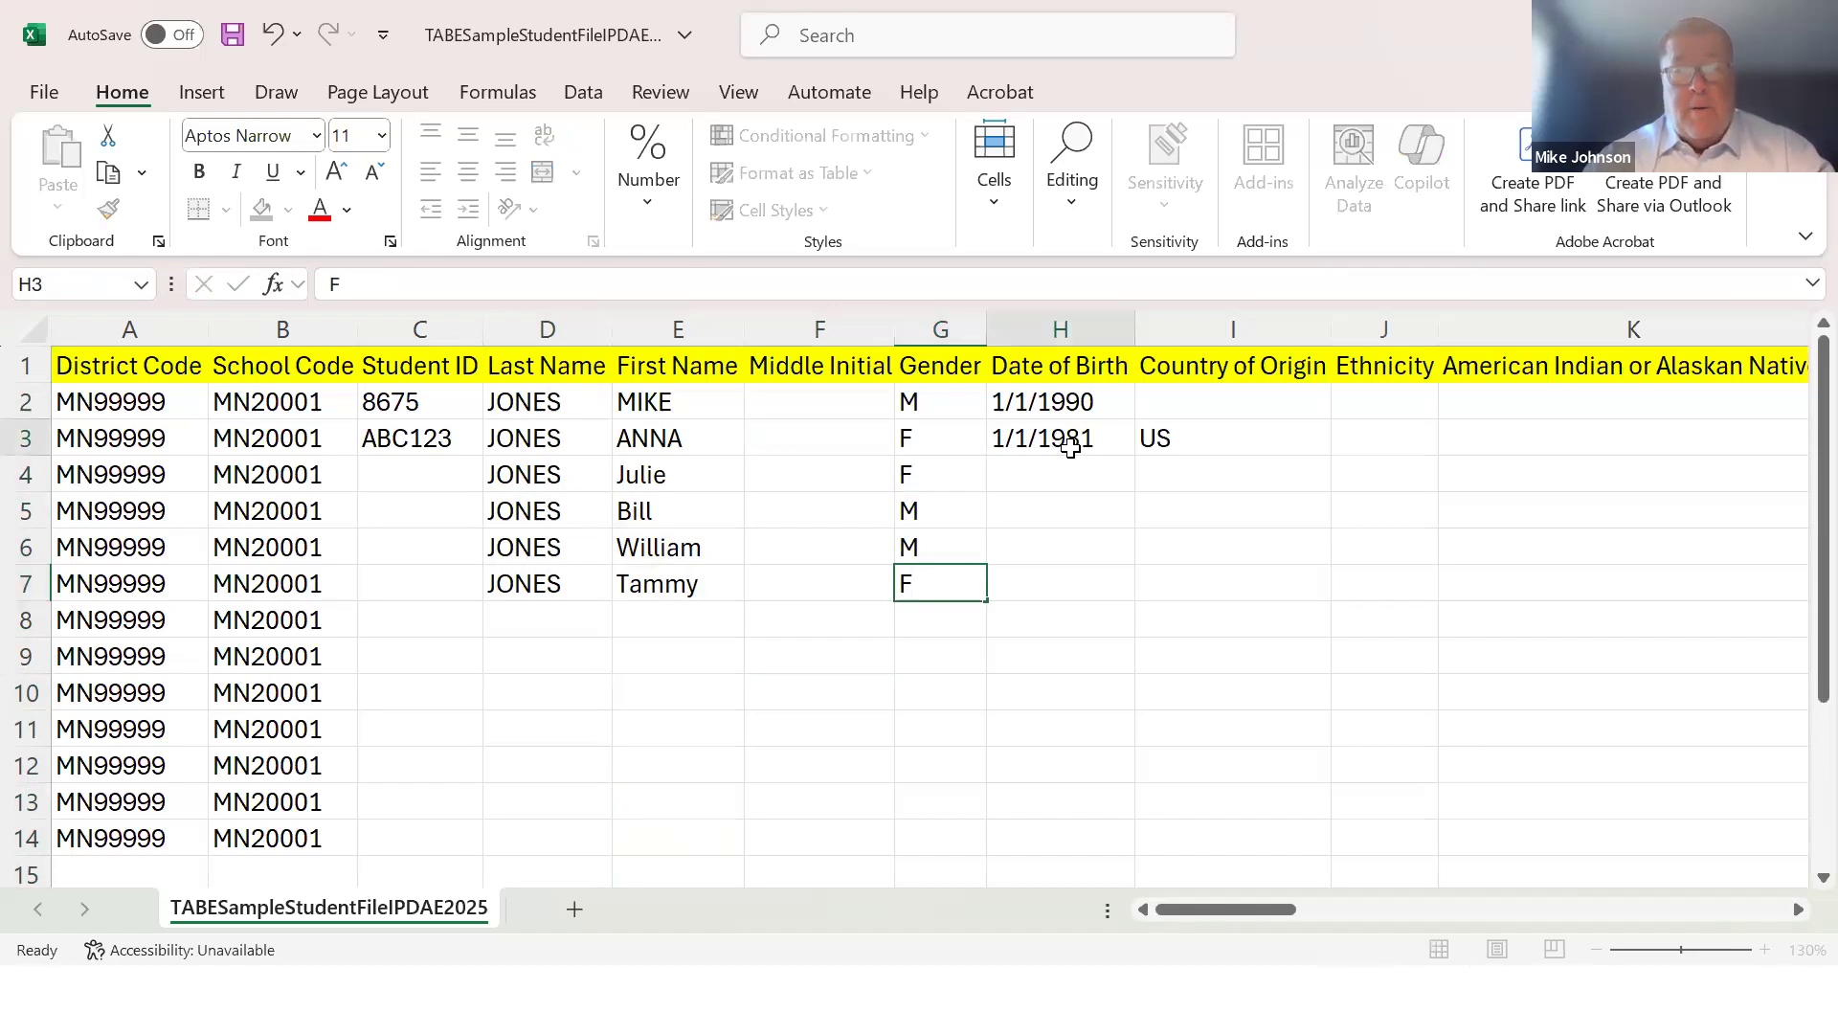
{"action": "left_click_drag", "start_coordinate": [1132, 459], "coordinate": [1145, 607]}
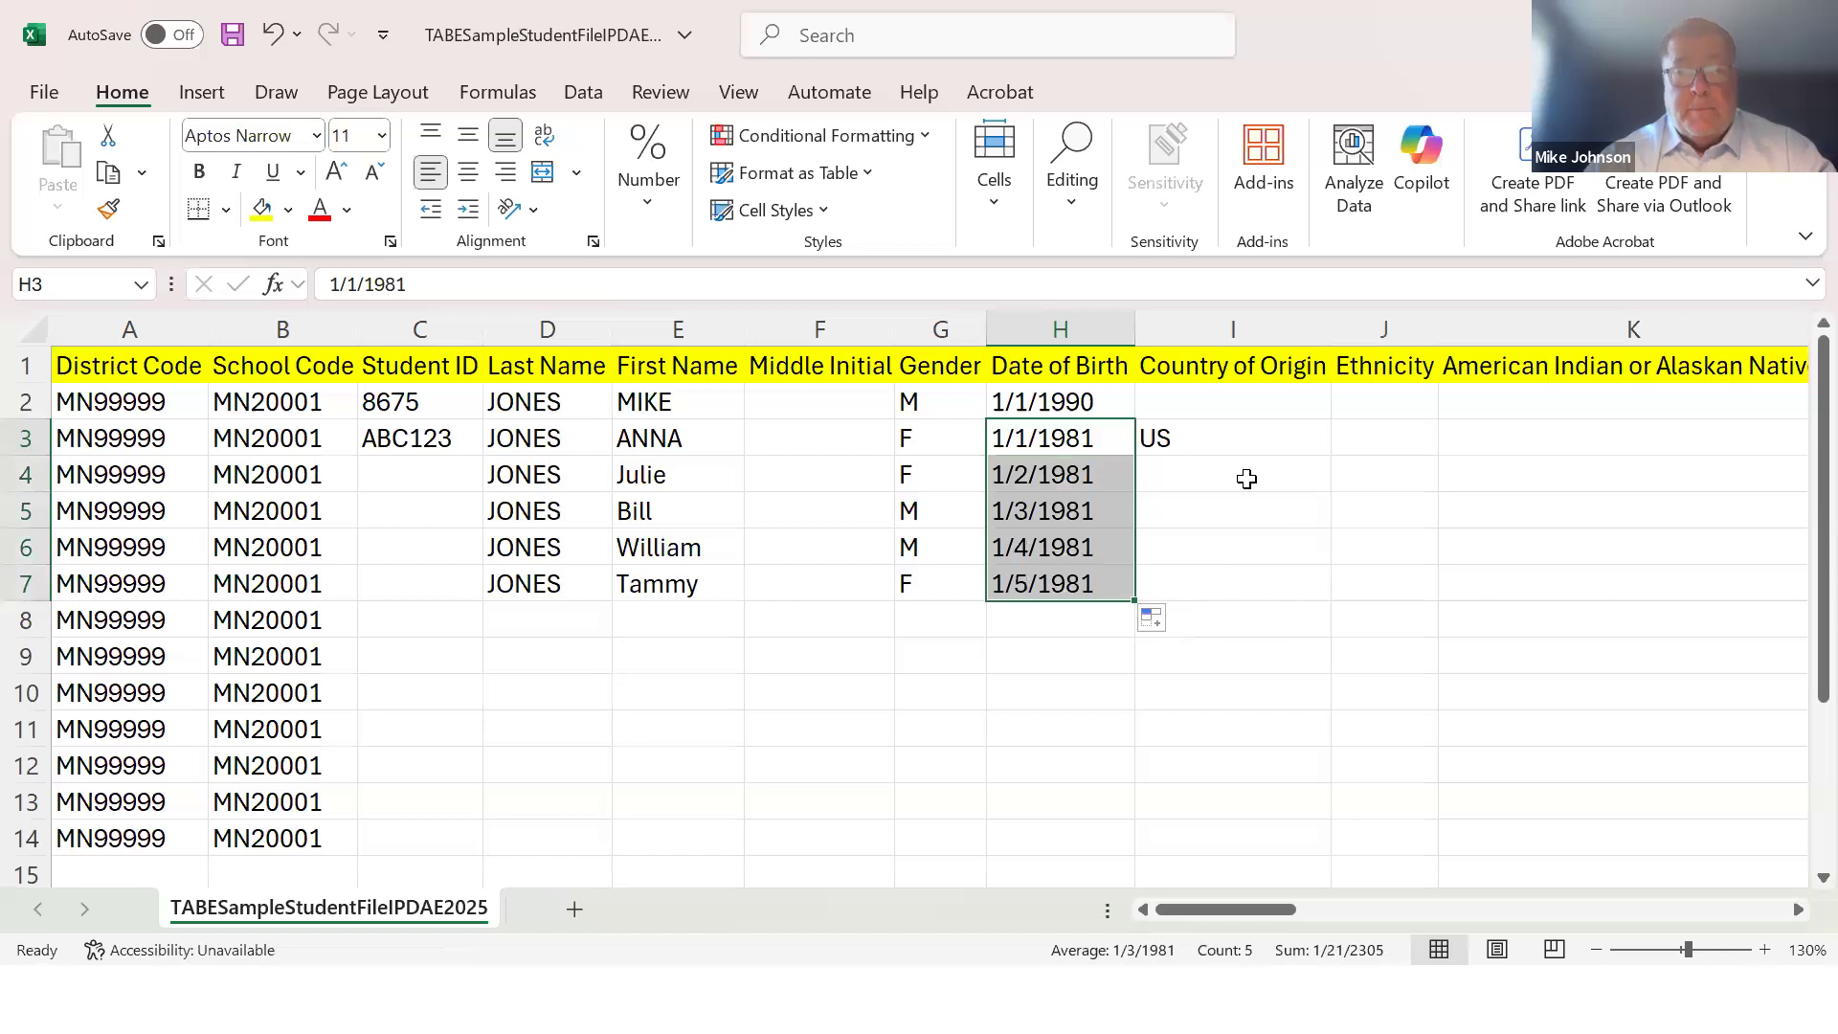
{"action": "left_click", "coordinate": [1233, 443]}
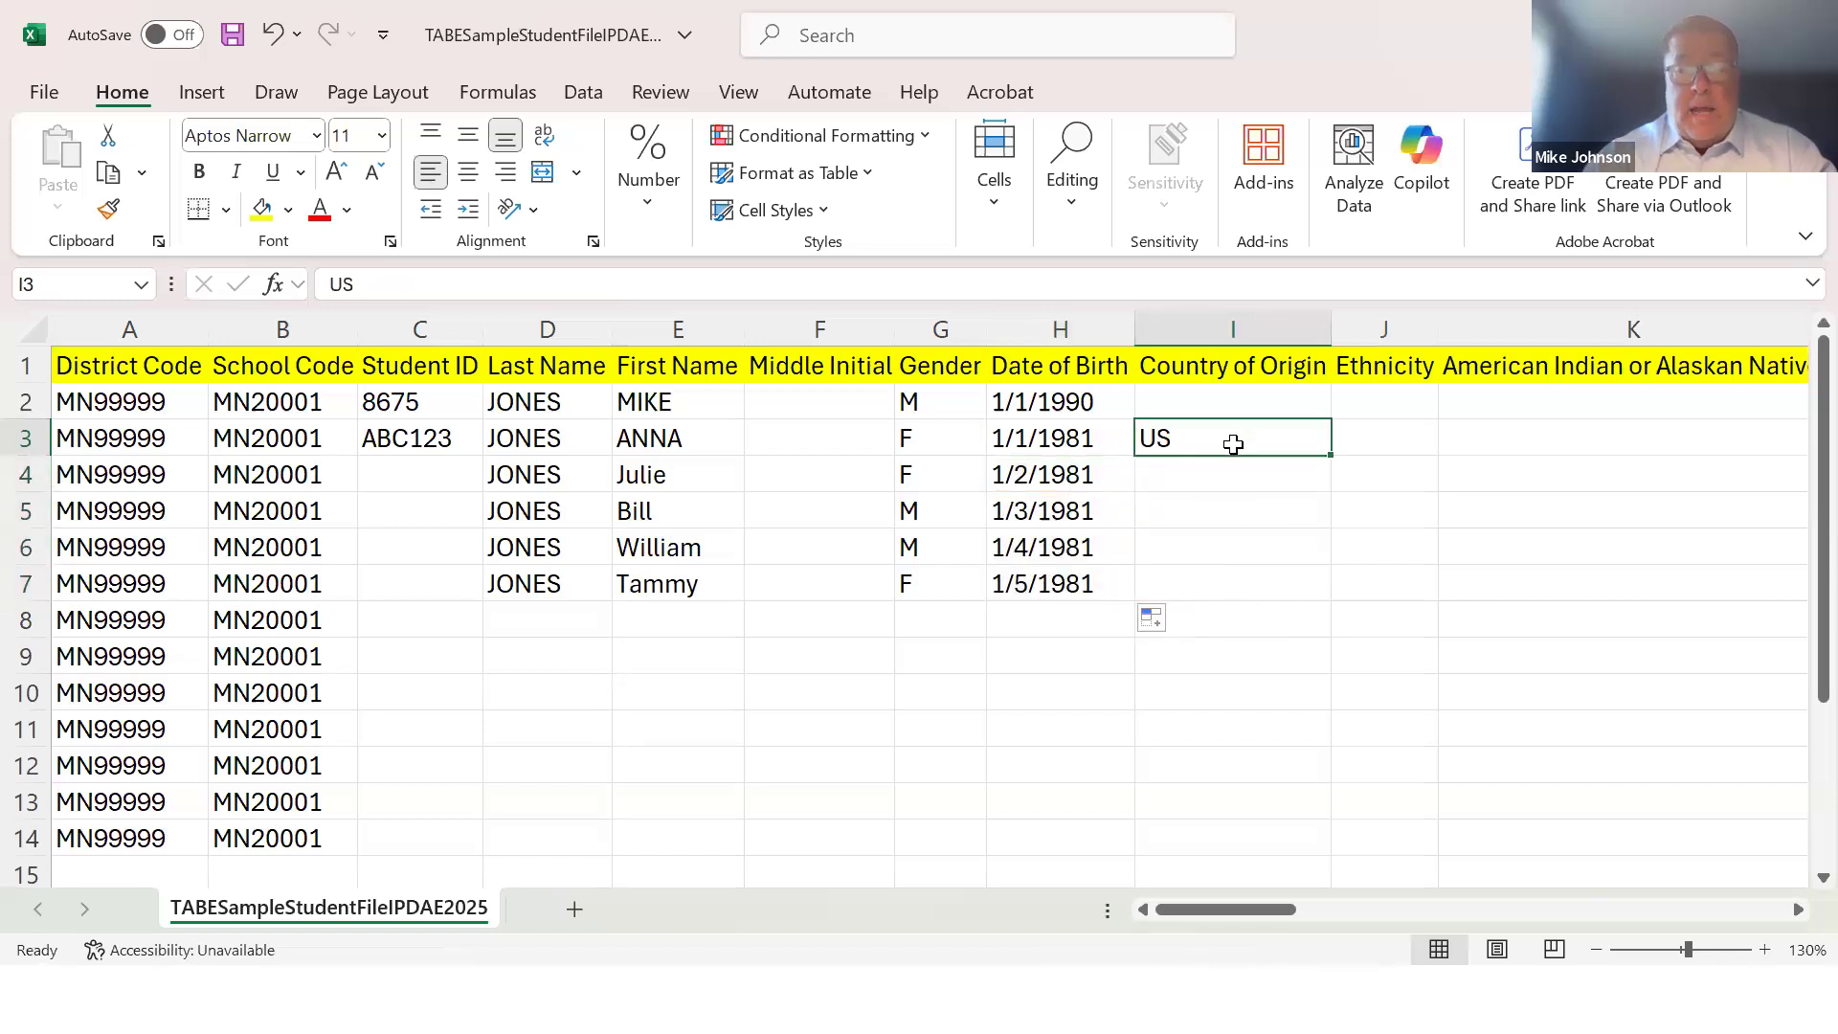
{"action": "key", "text": "Delete"}
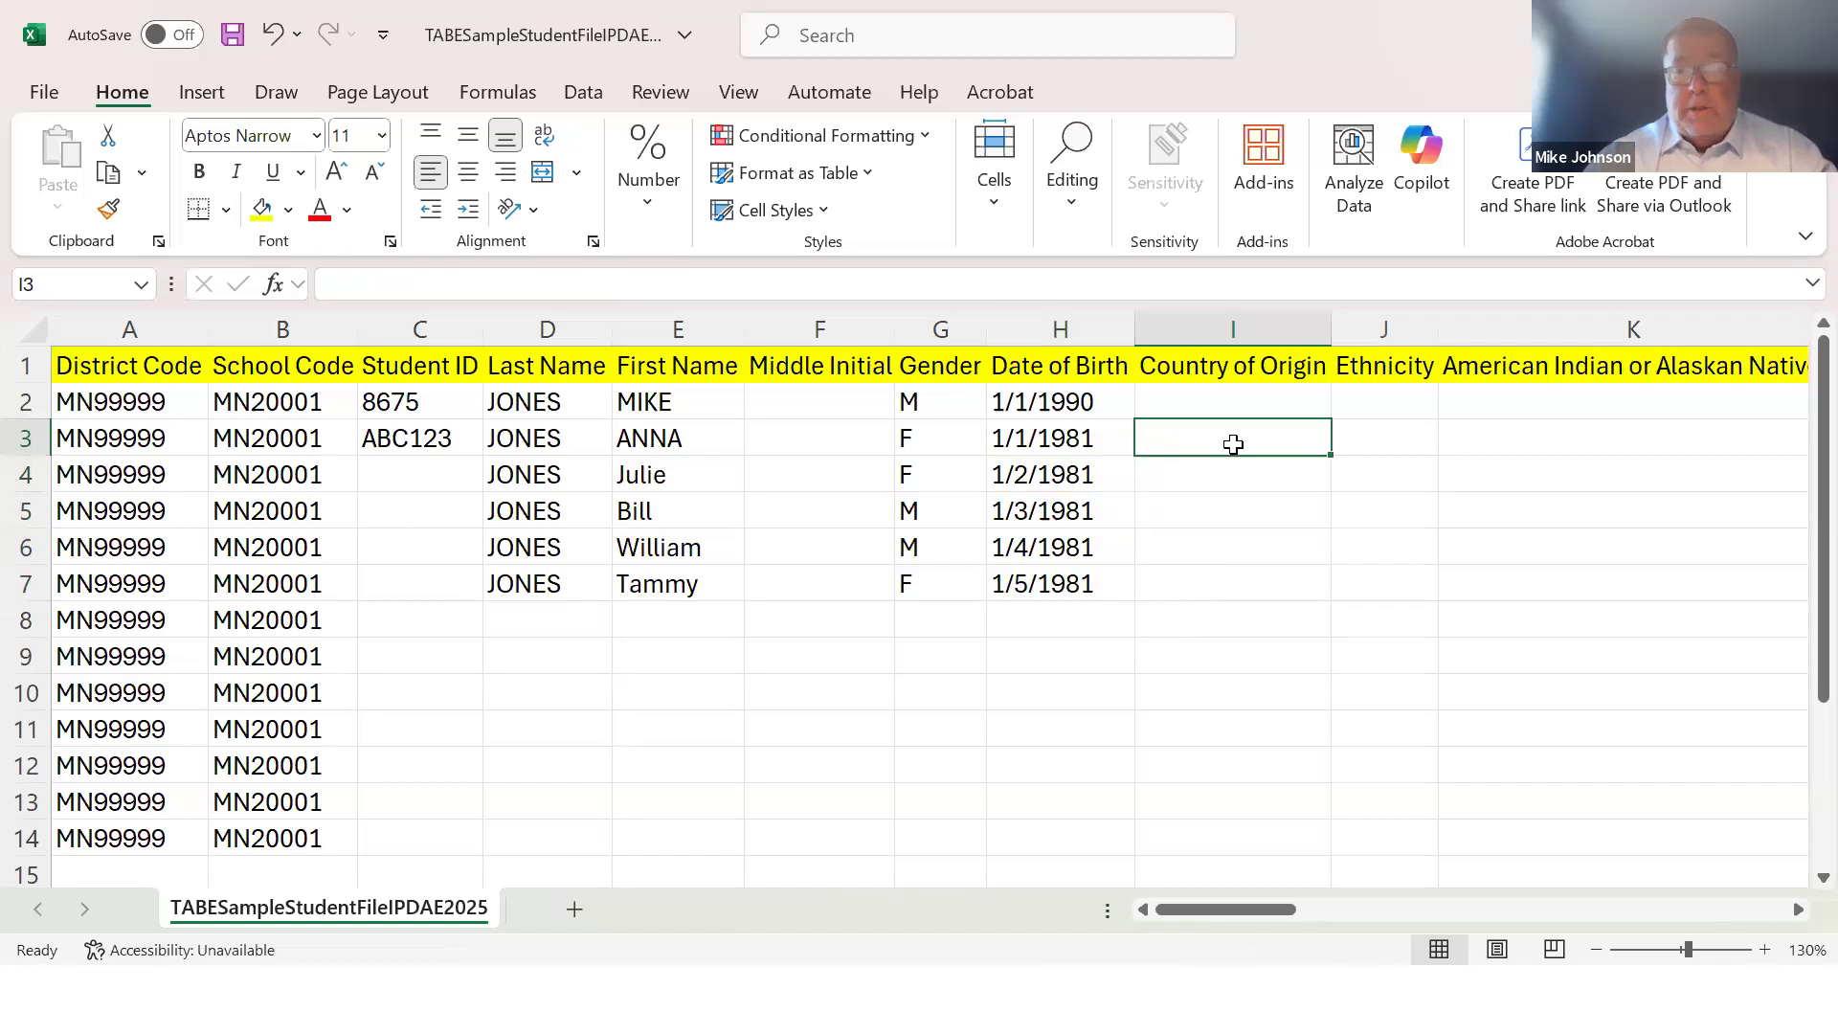
Clear the Home Language entry in cell S3
{"action": "key", "text": "Tab"}
{"action": "key", "text": "Tab"}
{"action": "key", "text": "Tab"}
{"action": "key", "text": "Tab"}
{"action": "key", "text": "Tab"}
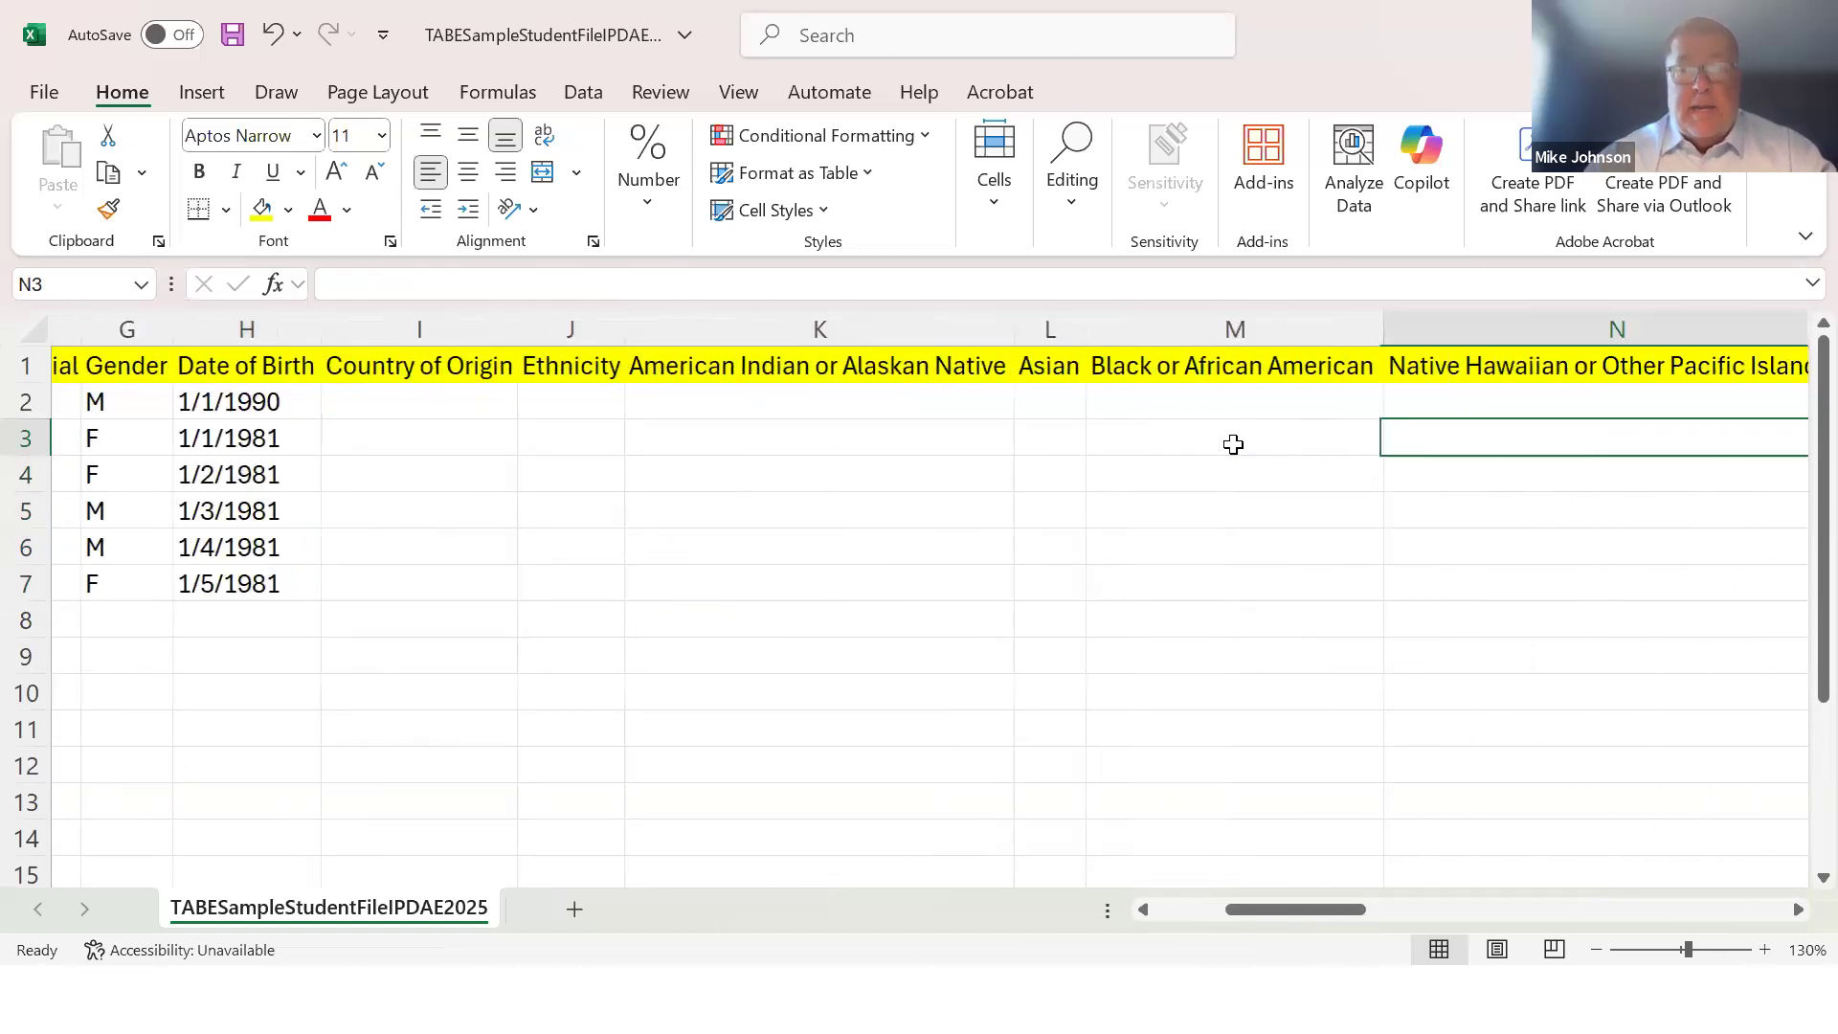
{"action": "key", "text": "Tab"}
{"action": "key", "text": "Tab"}
{"action": "key", "text": "Tab"}
{"action": "key", "text": "Tab"}
{"action": "key", "text": "Tab"}
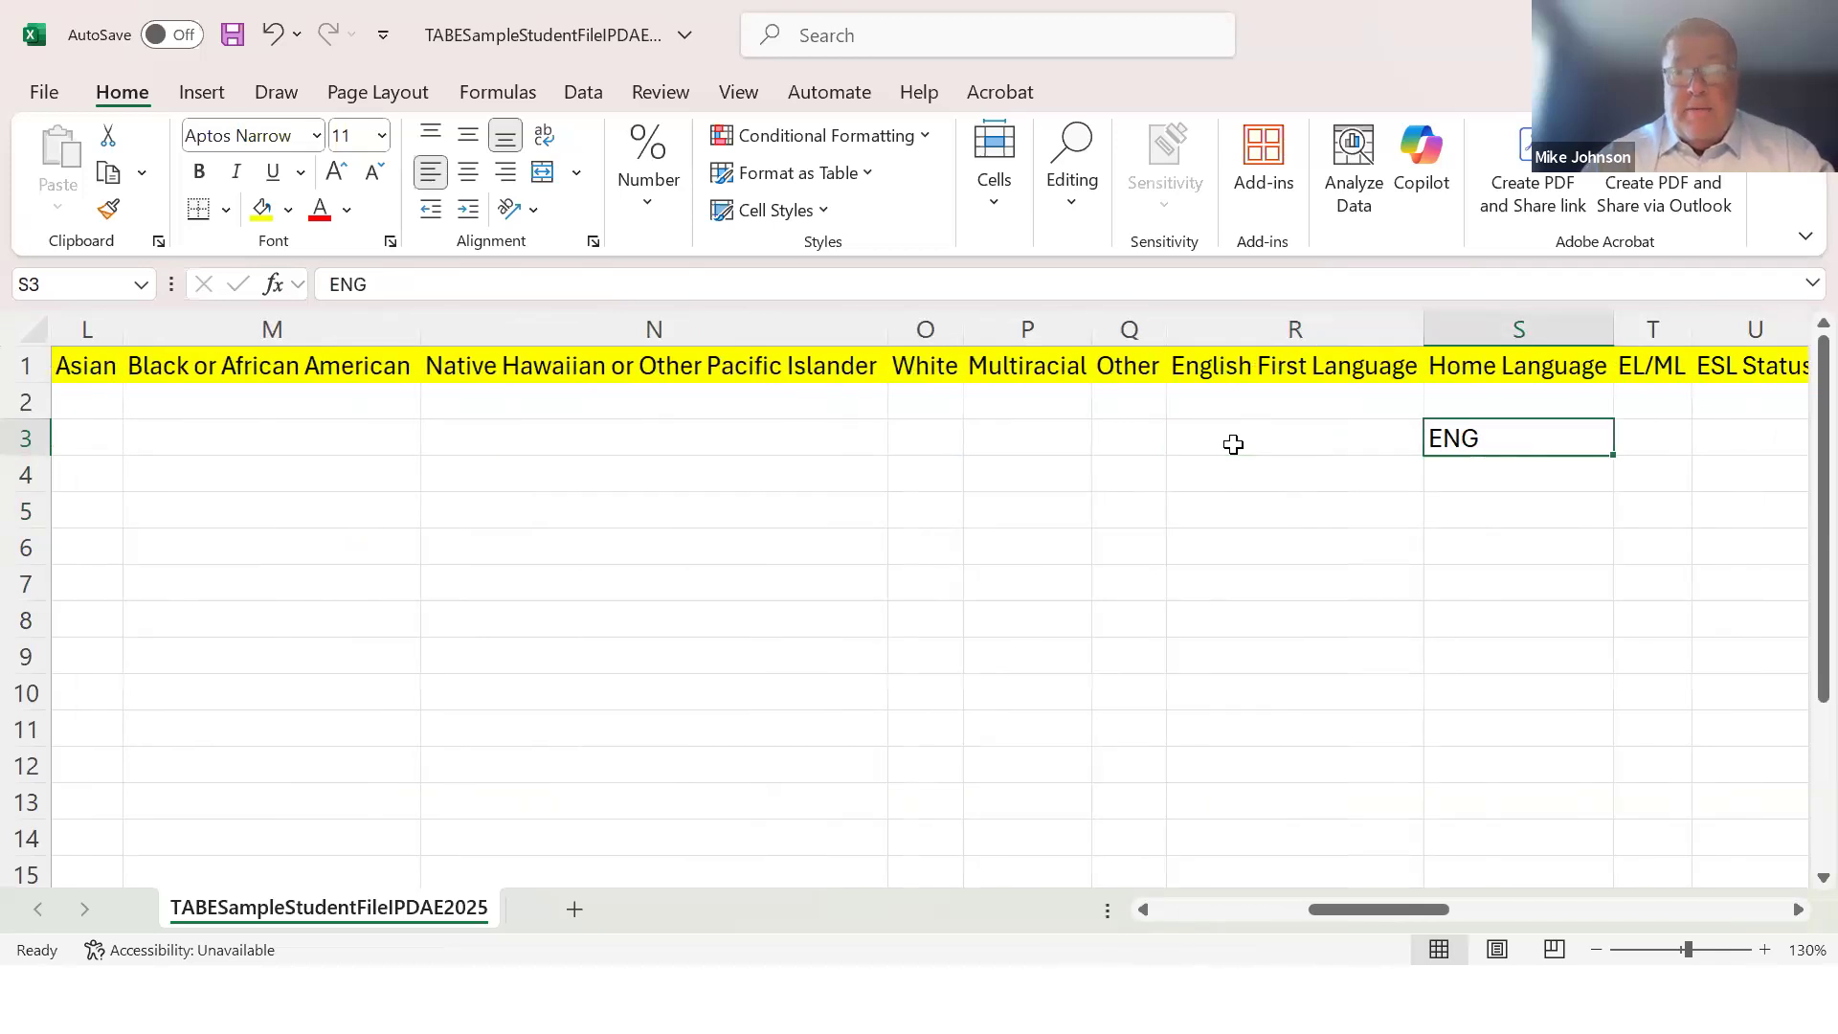
{"action": "key", "text": "Delete"}
Review the row 3 entries from EL/ML and ESL status through program, education and the session extension columns
{"action": "key", "text": "Tab"}
{"action": "key", "text": "Tab"}
{"action": "key", "text": "Tab"}
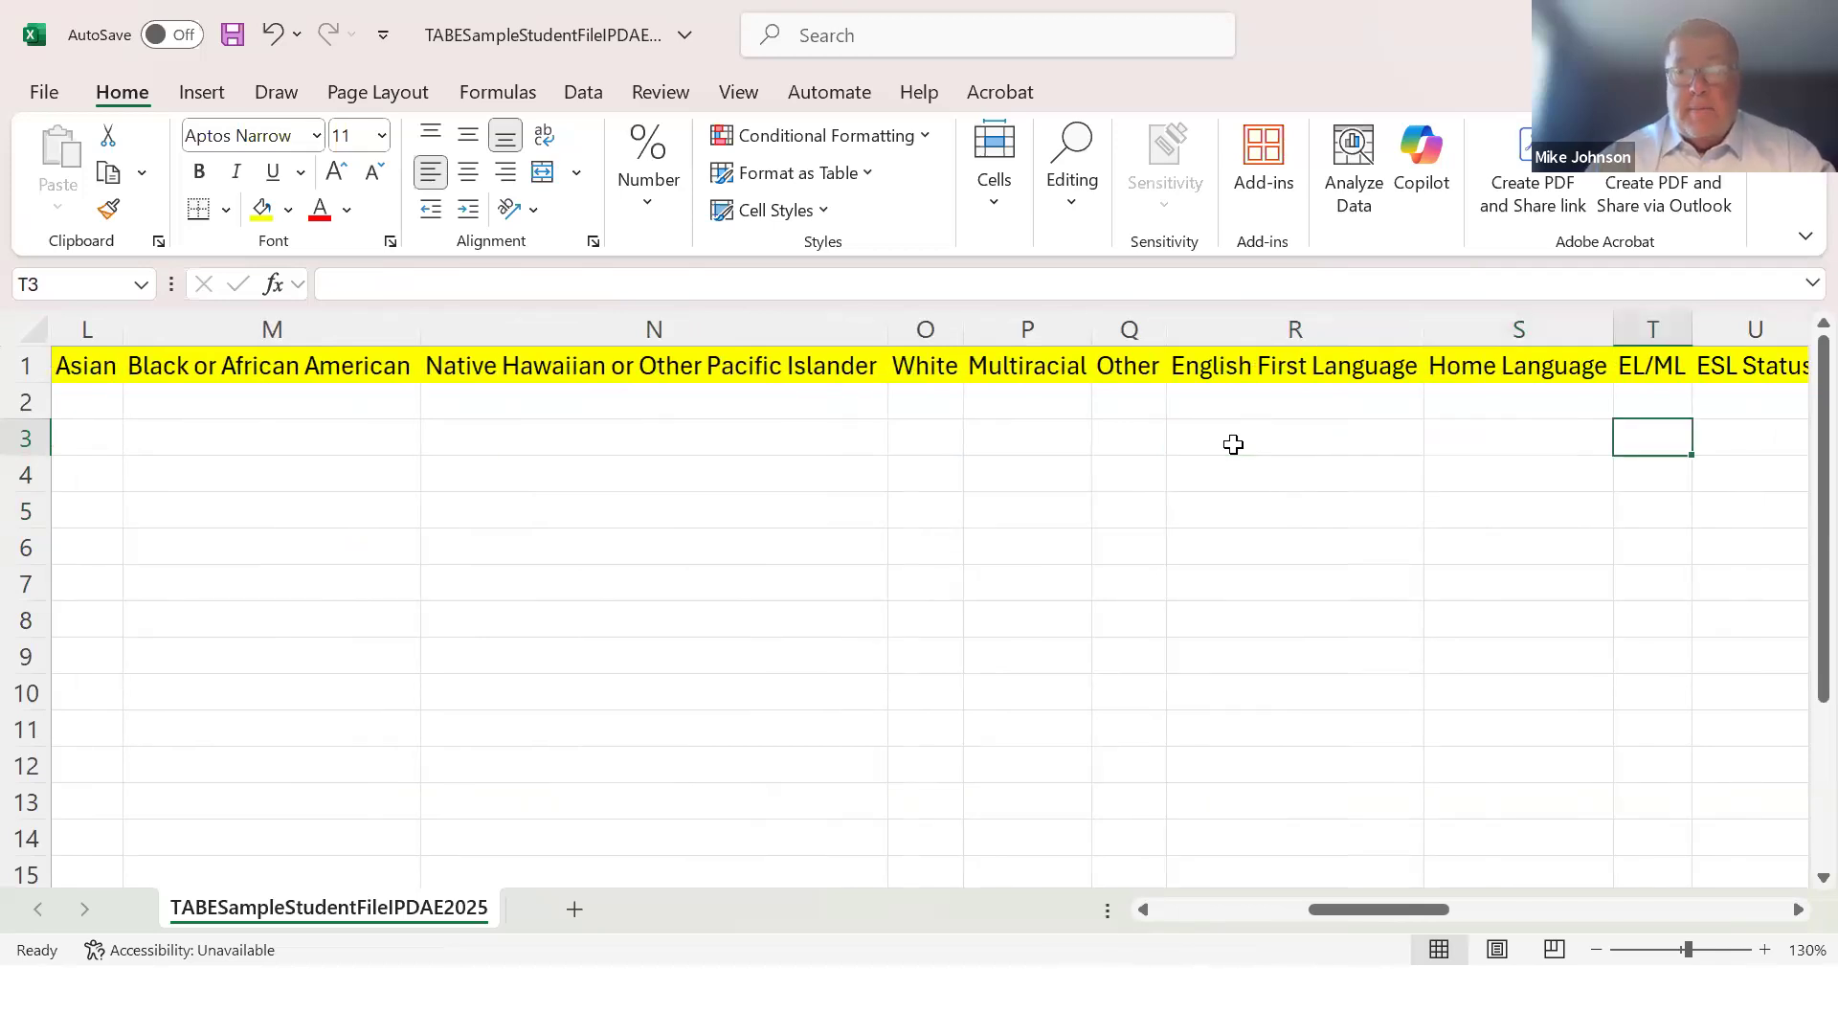
{"action": "key", "text": "Tab"}
{"action": "key", "text": "Tab"}
{"action": "key", "text": "Tab"}
{"action": "key", "text": "Tab"}
{"action": "key", "text": "Tab"}
{"action": "key", "text": "Tab"}
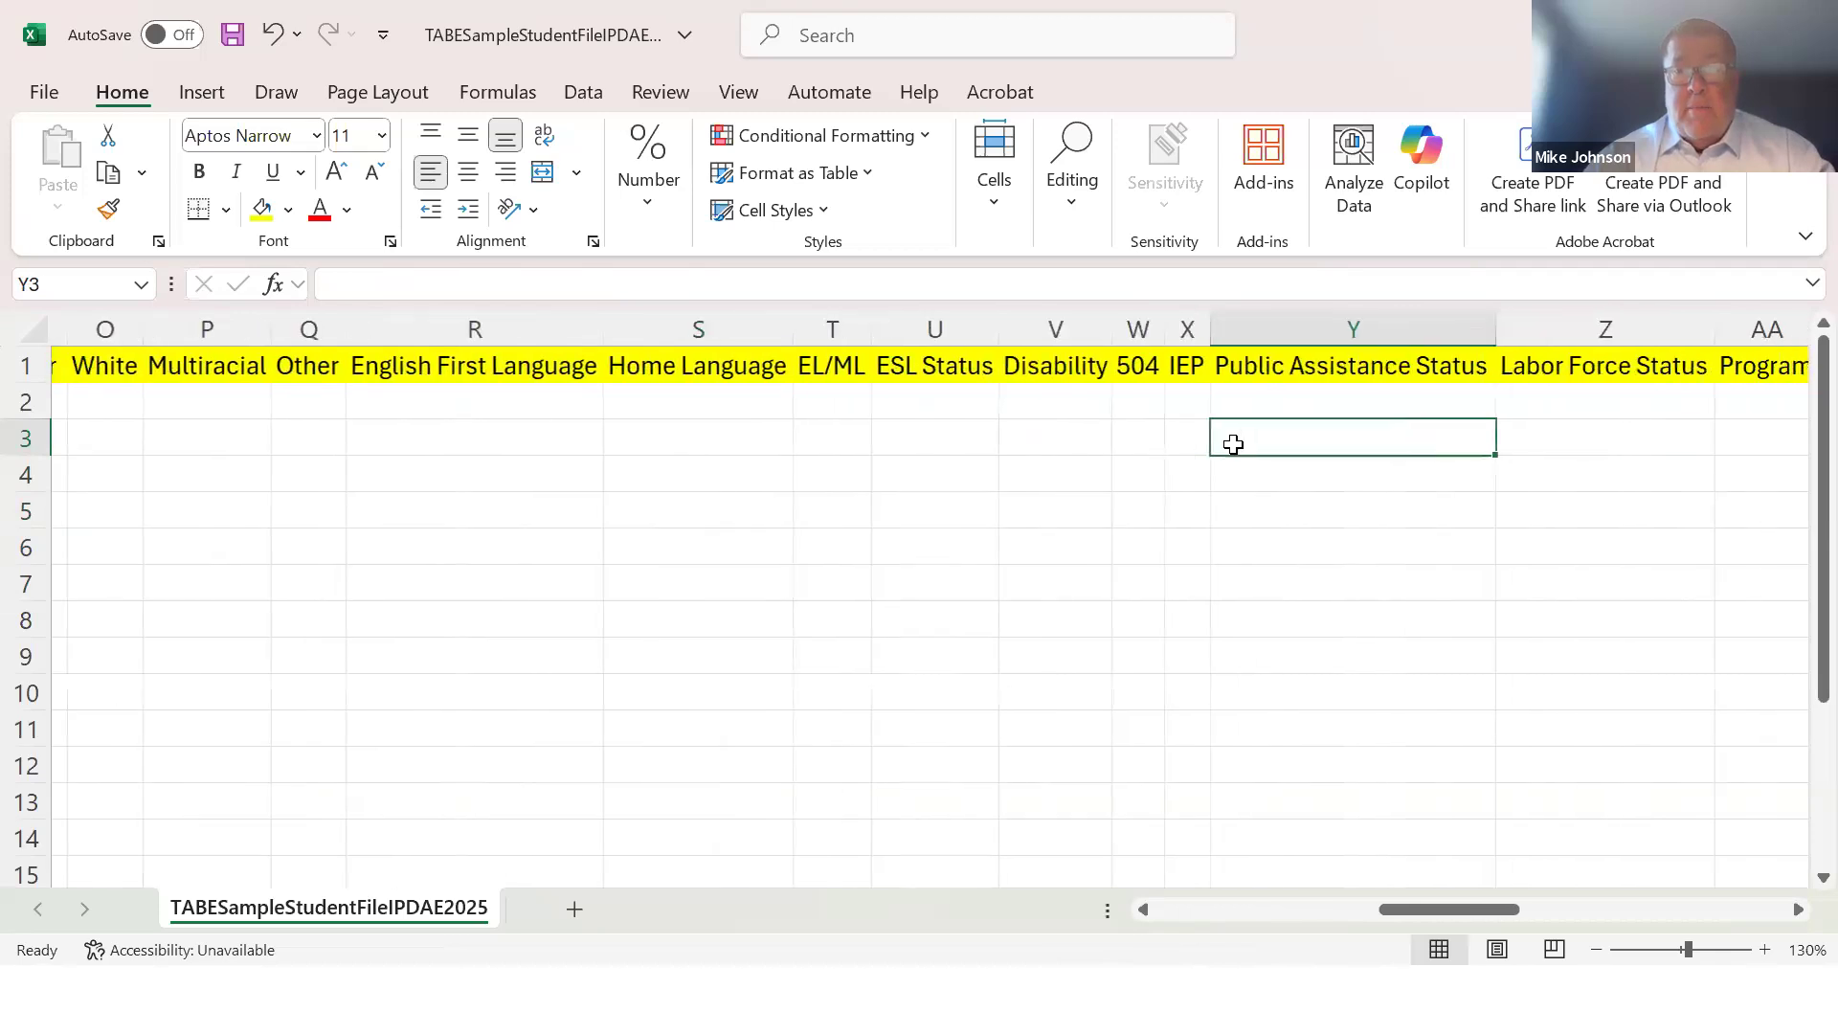
{"action": "key", "text": "Tab"}
{"action": "key", "text": "Tab"}
{"action": "key", "text": "Tab"}
{"action": "key", "text": "Tab"}
{"action": "key", "text": "Tab"}
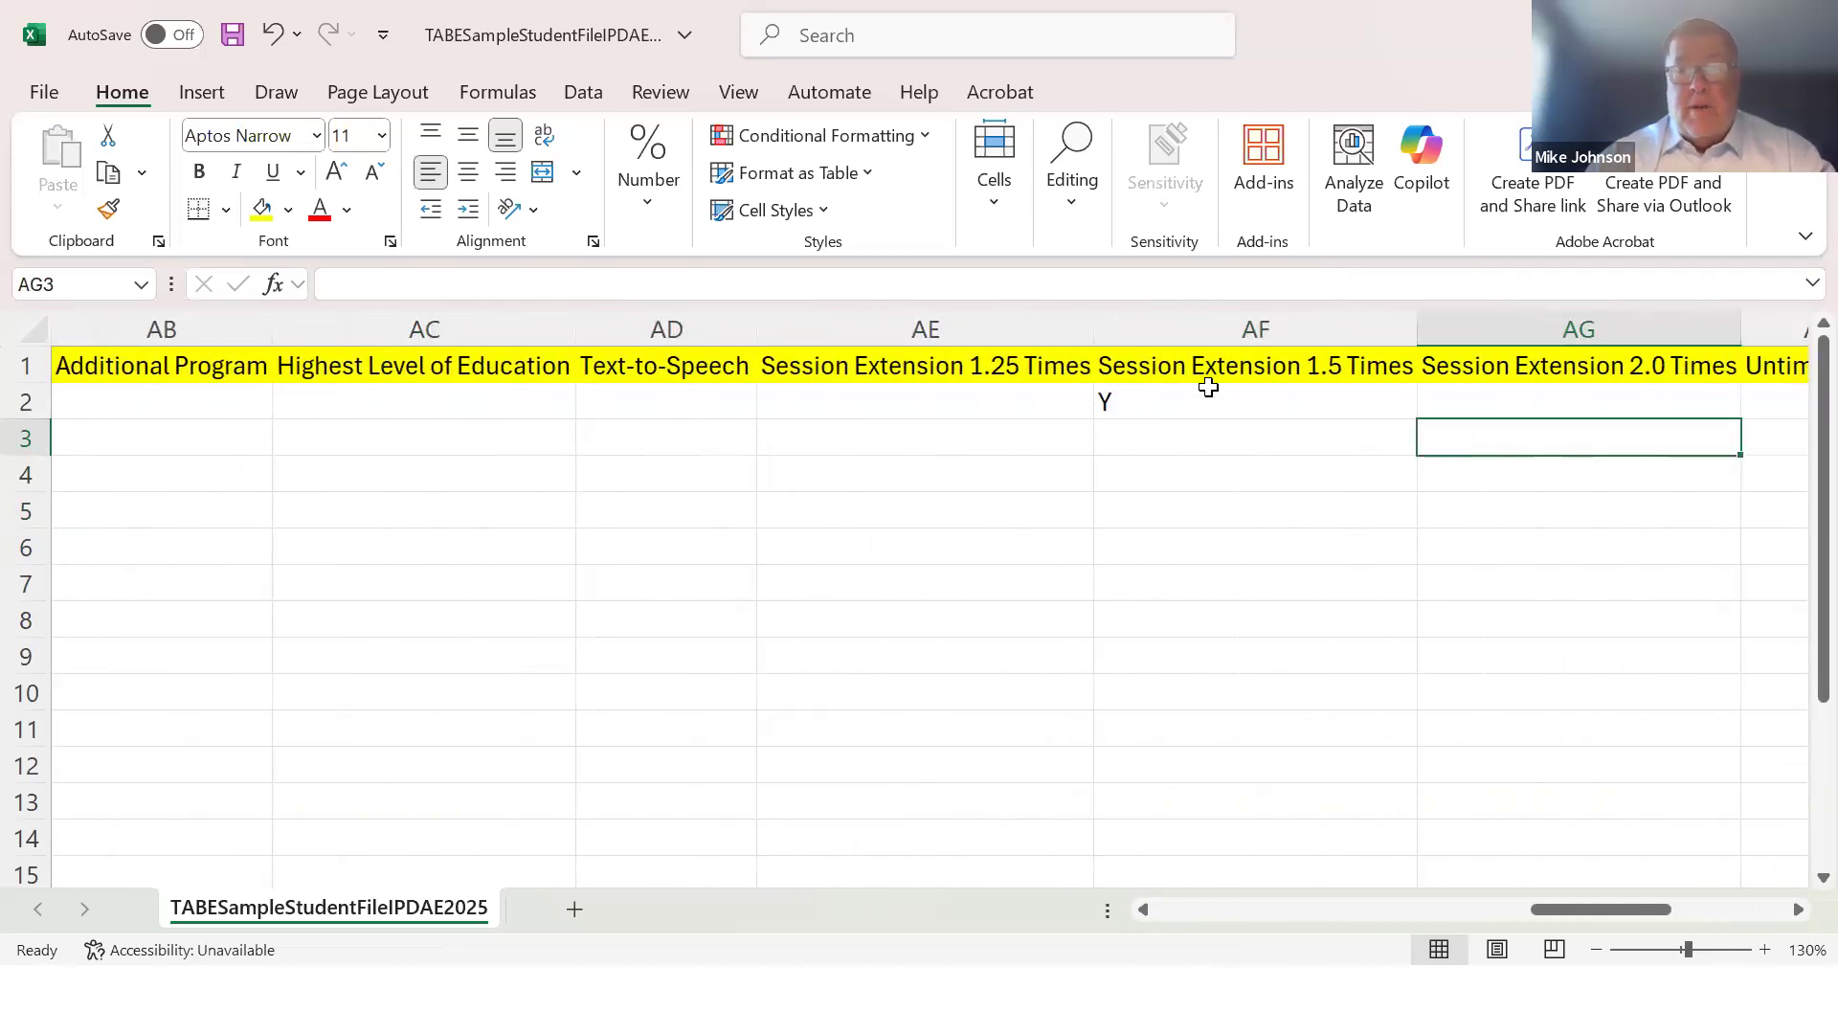
Examine the first student's testing entries in row 2, from Session Extension 1.5 Times through test session, Test and Language Level
{"action": "left_click", "coordinate": [1185, 395]}
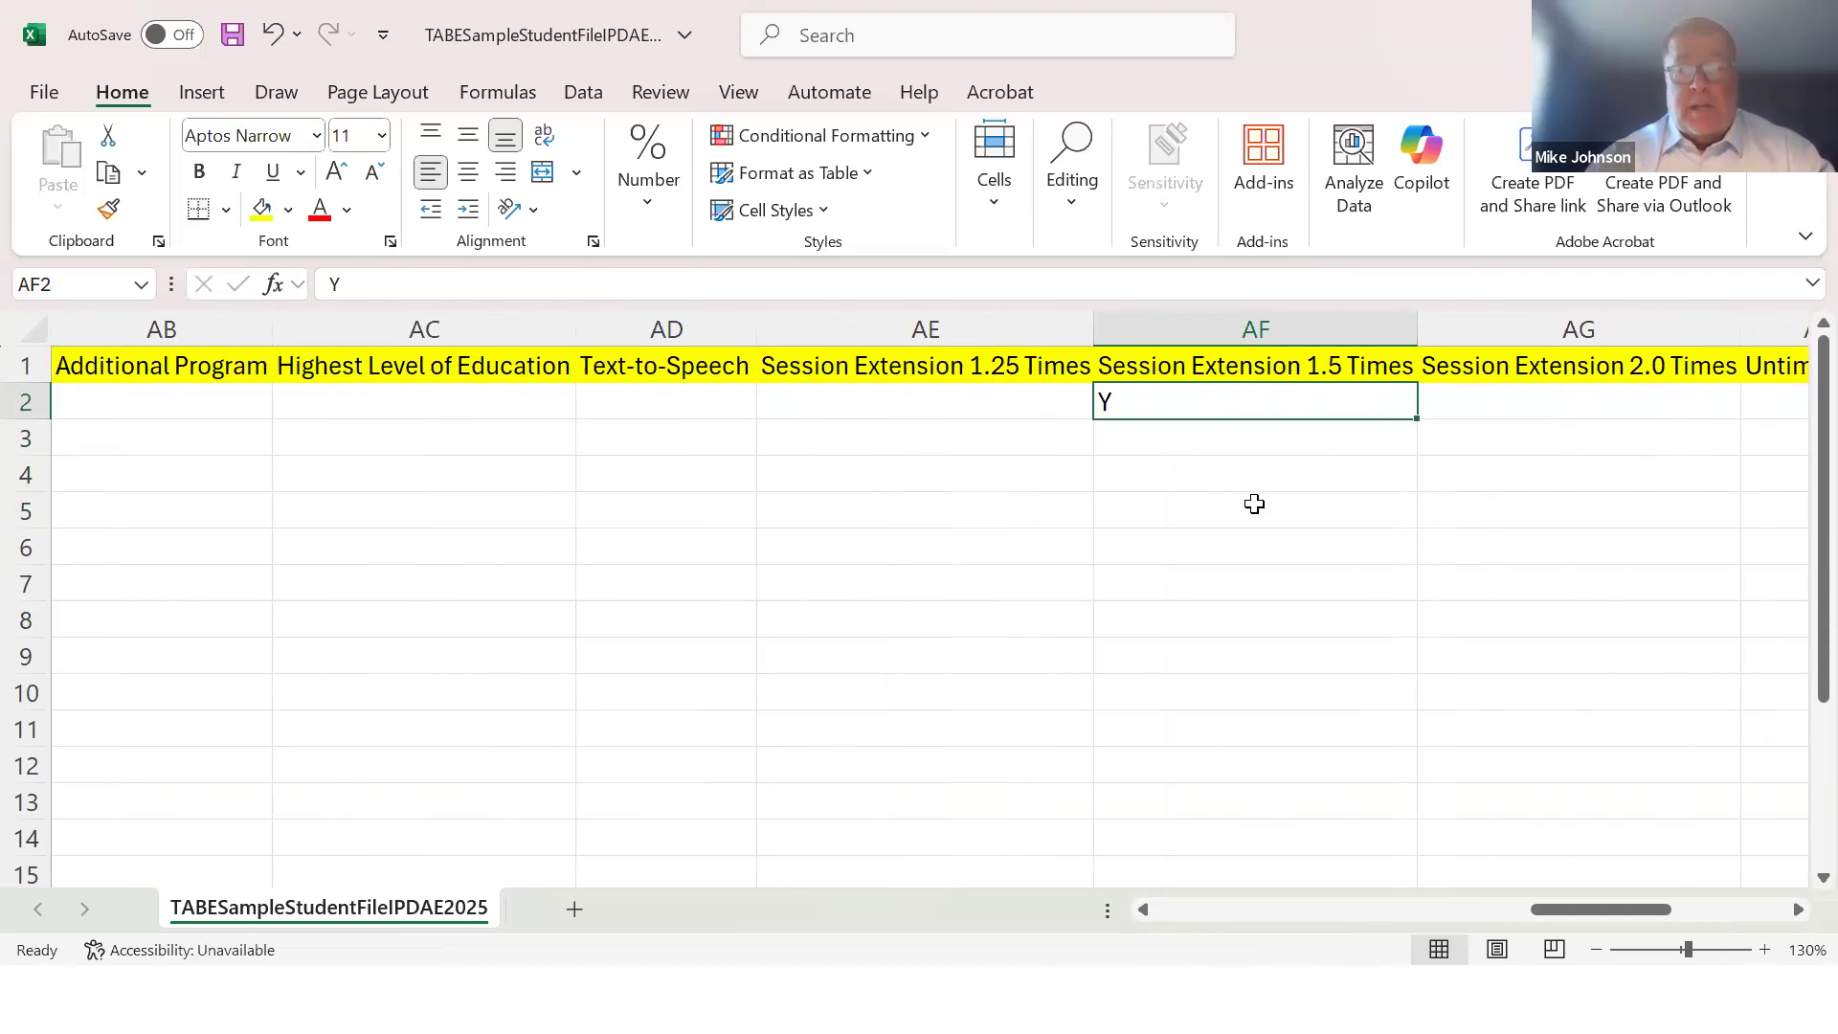
{"action": "key", "text": "Right"}
{"action": "key", "text": "Right"}
{"action": "key", "text": "Right"}
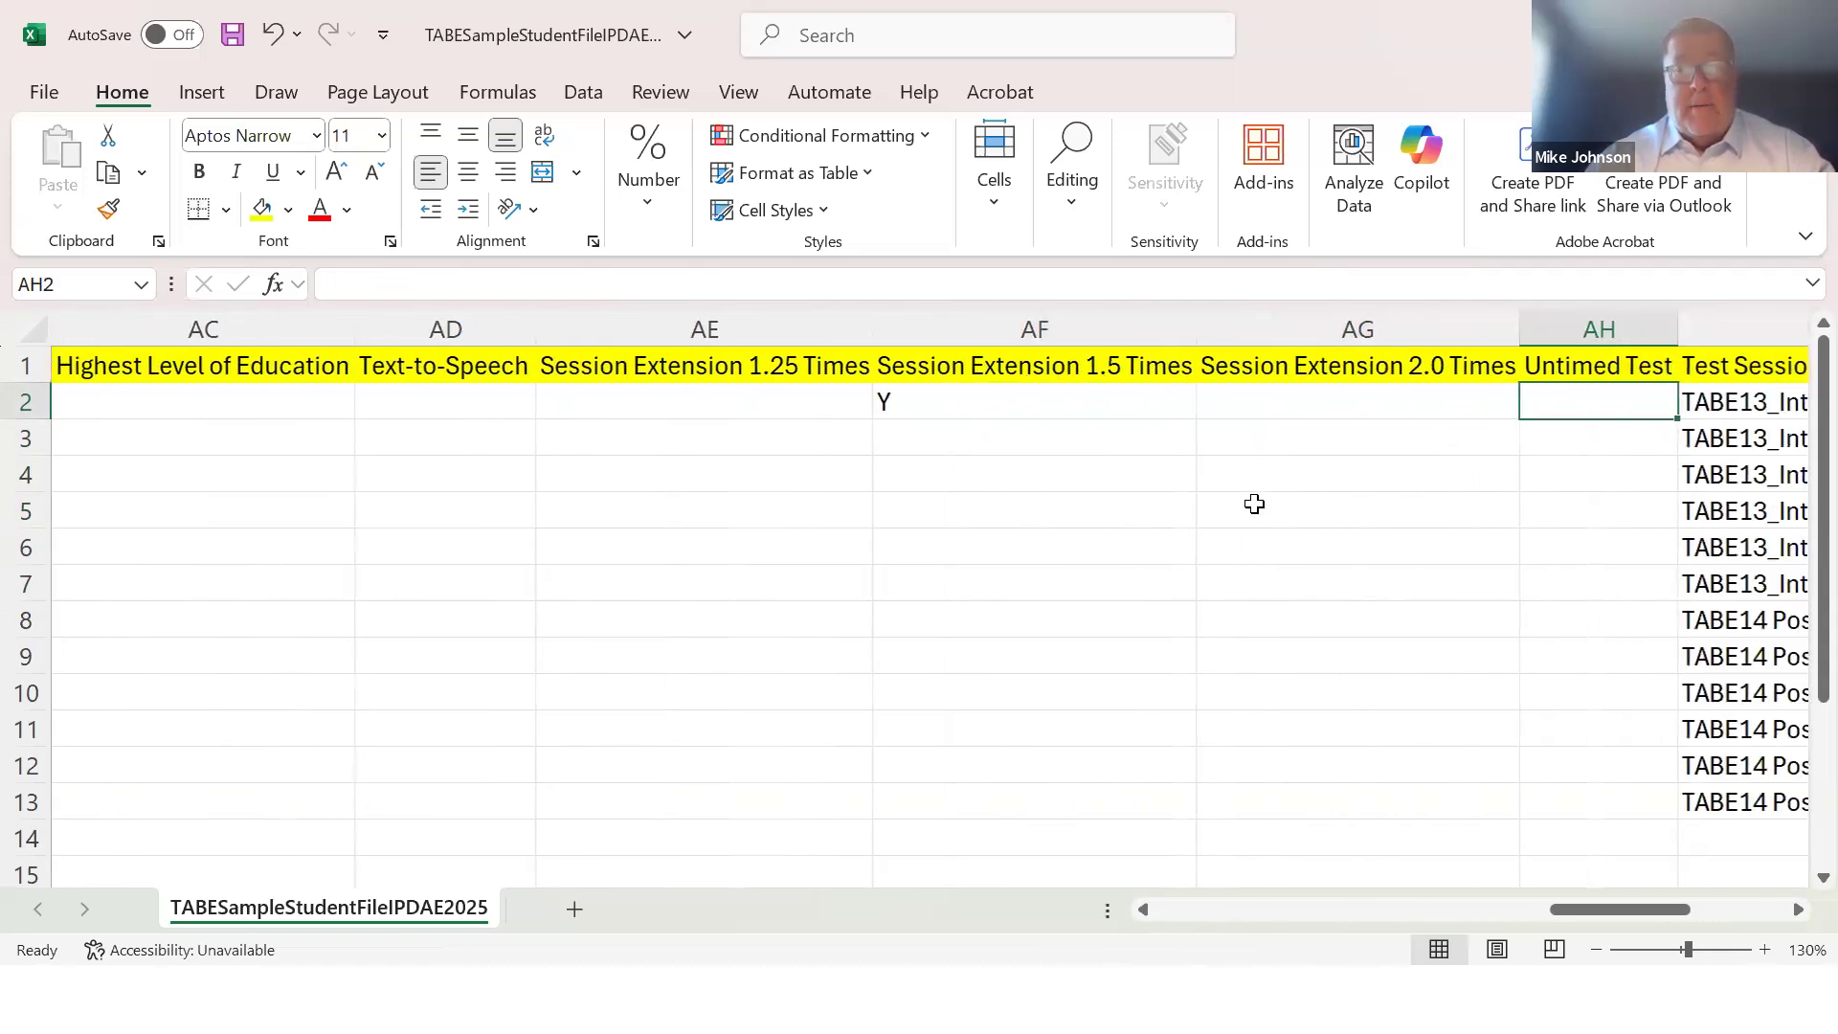
{"action": "key", "text": "Right"}
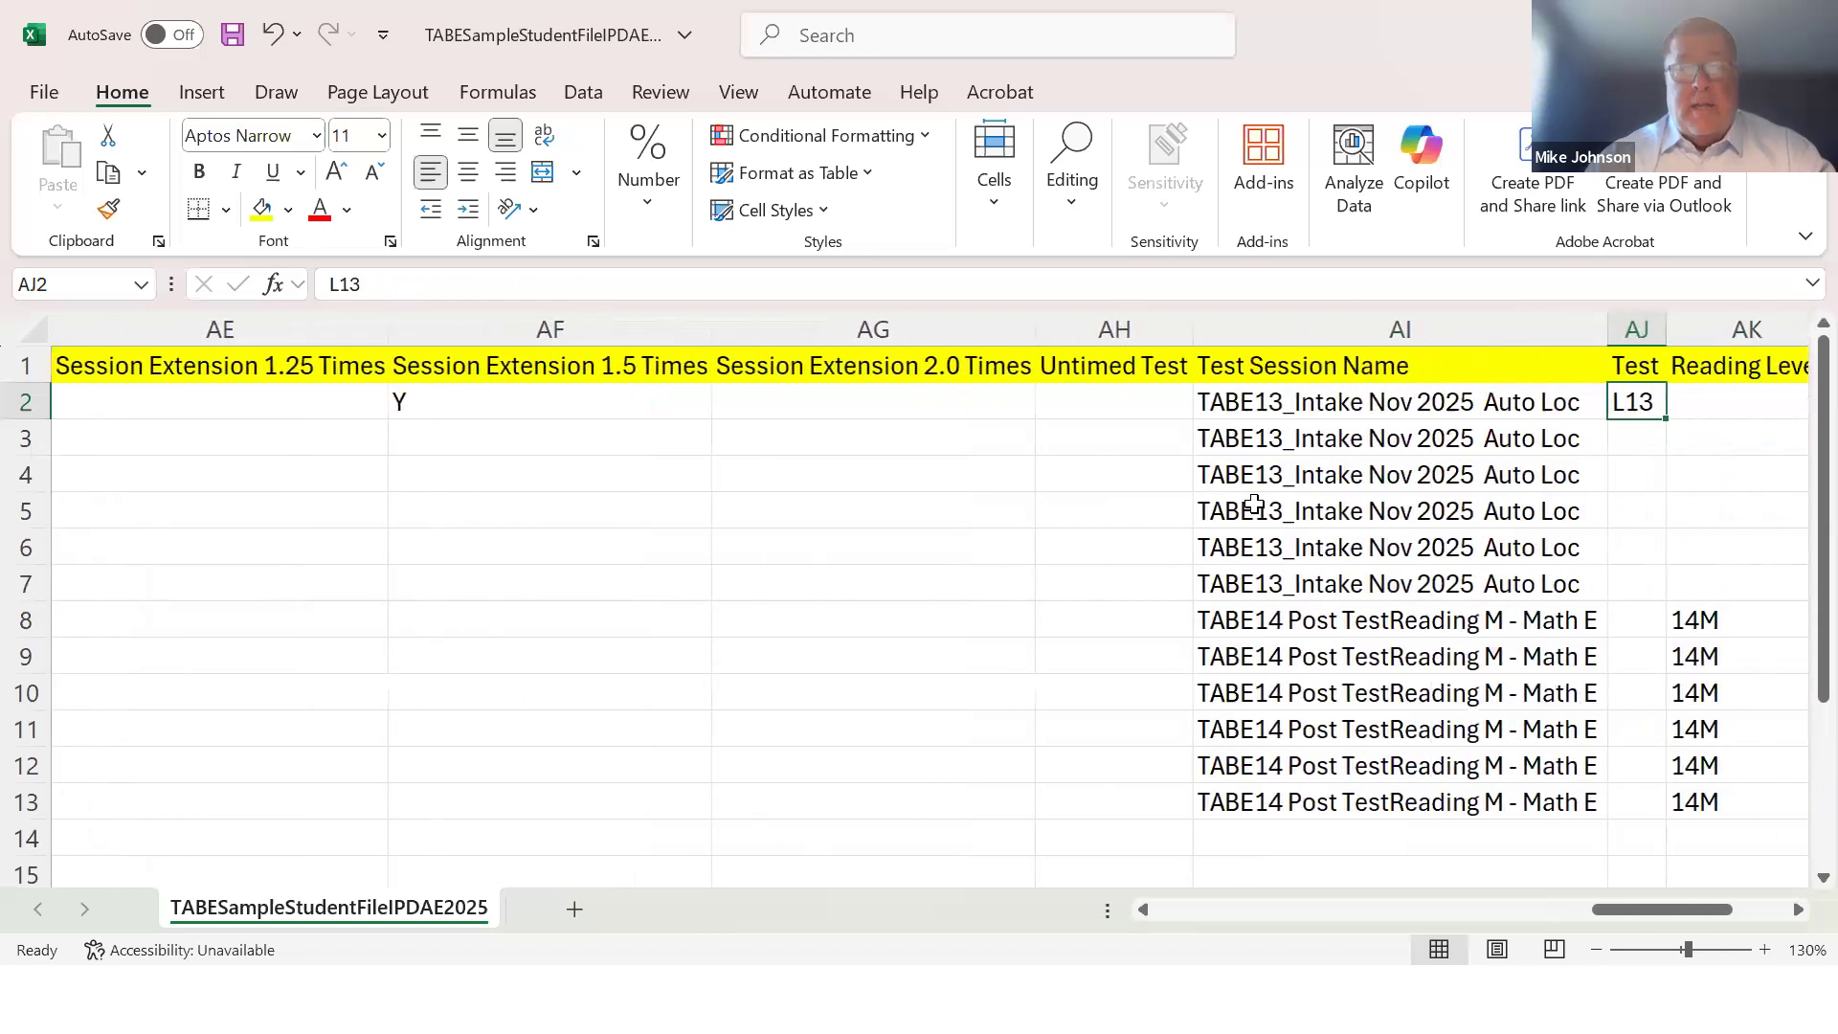
{"action": "key", "text": "Right"}
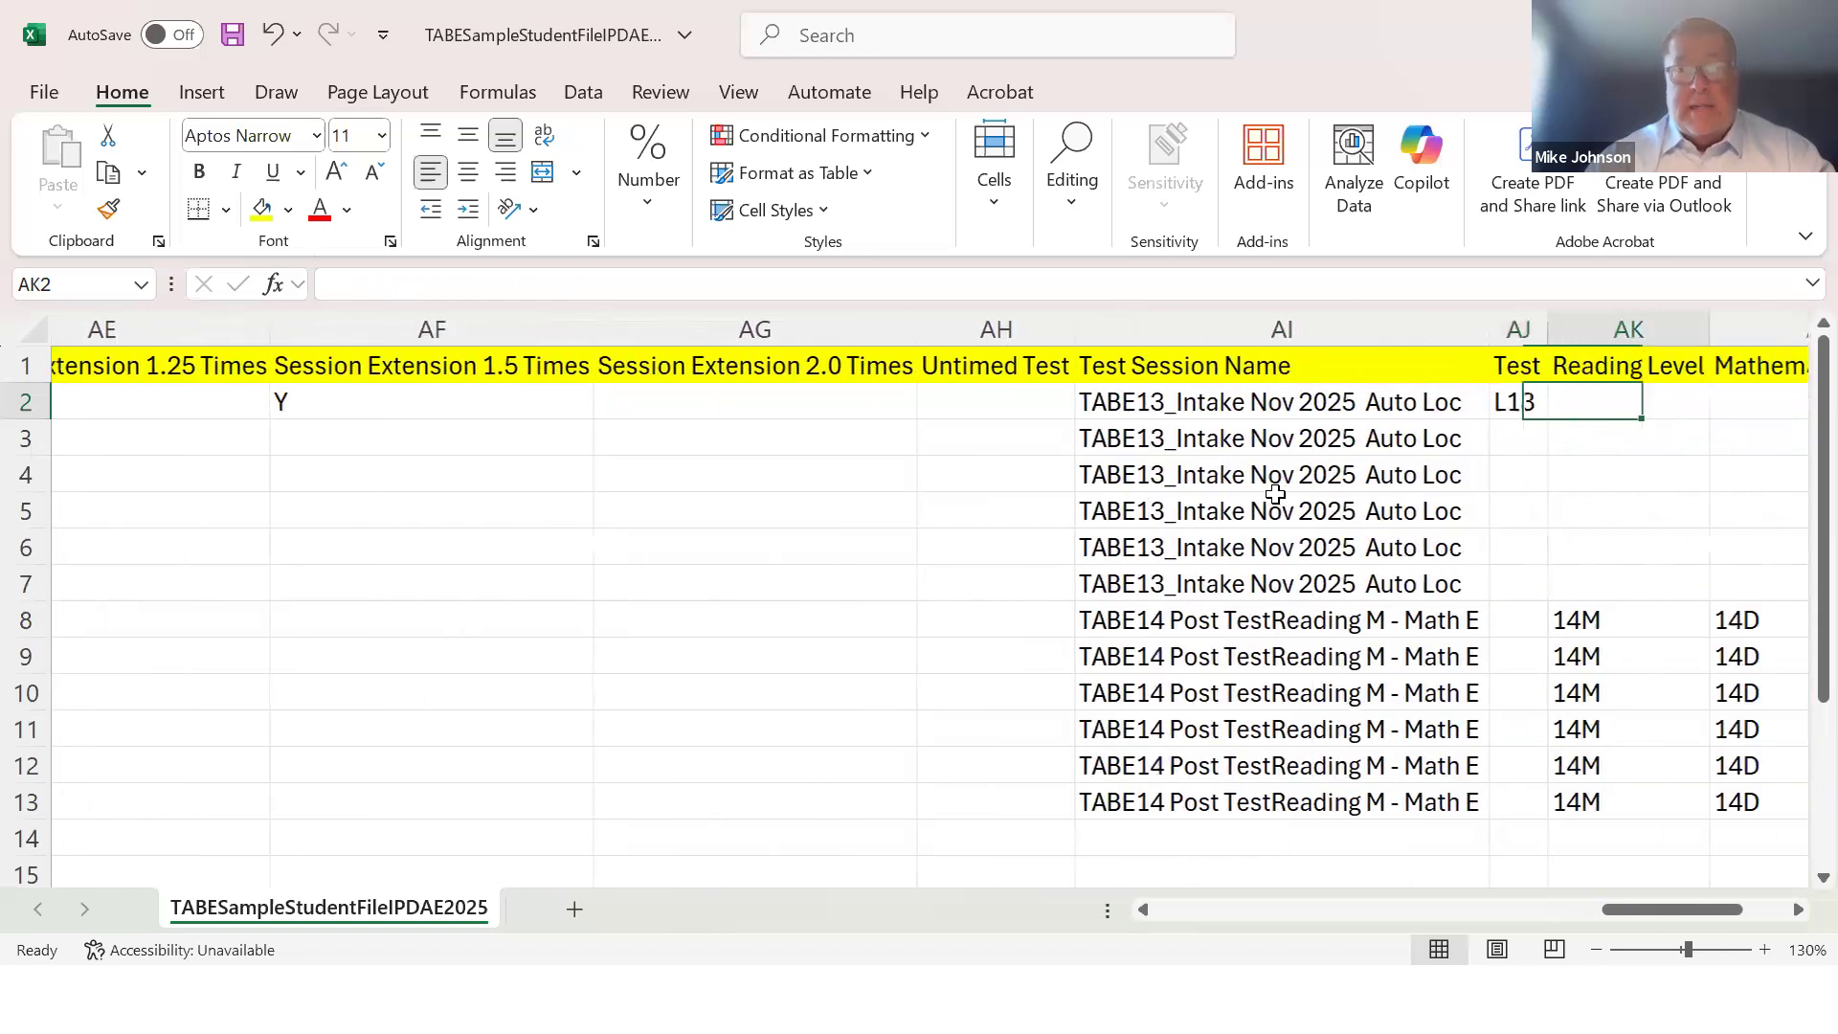
{"action": "key", "text": "Right"}
{"action": "key", "text": "Right"}
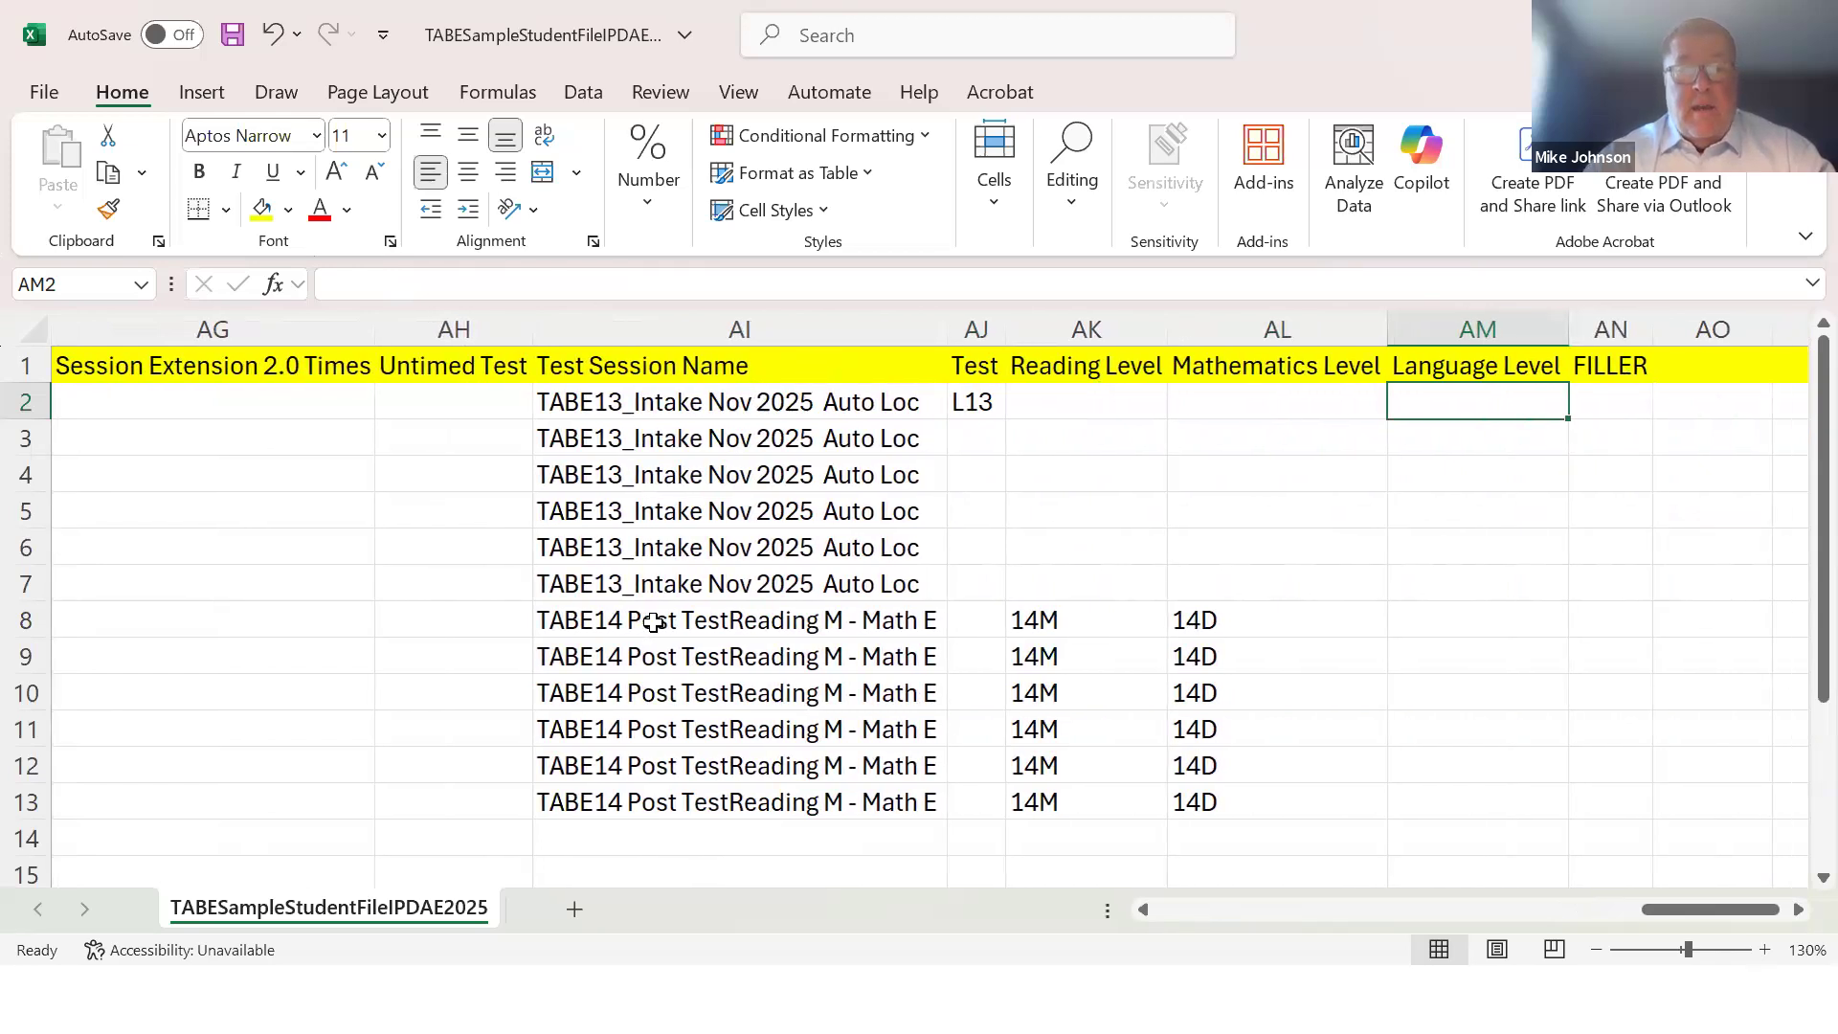
Check the test session names in AI2 and AI8, and widen the Test column AJ slightly
{"action": "left_click_drag", "start_coordinate": [662, 394], "coordinate": [695, 406]}
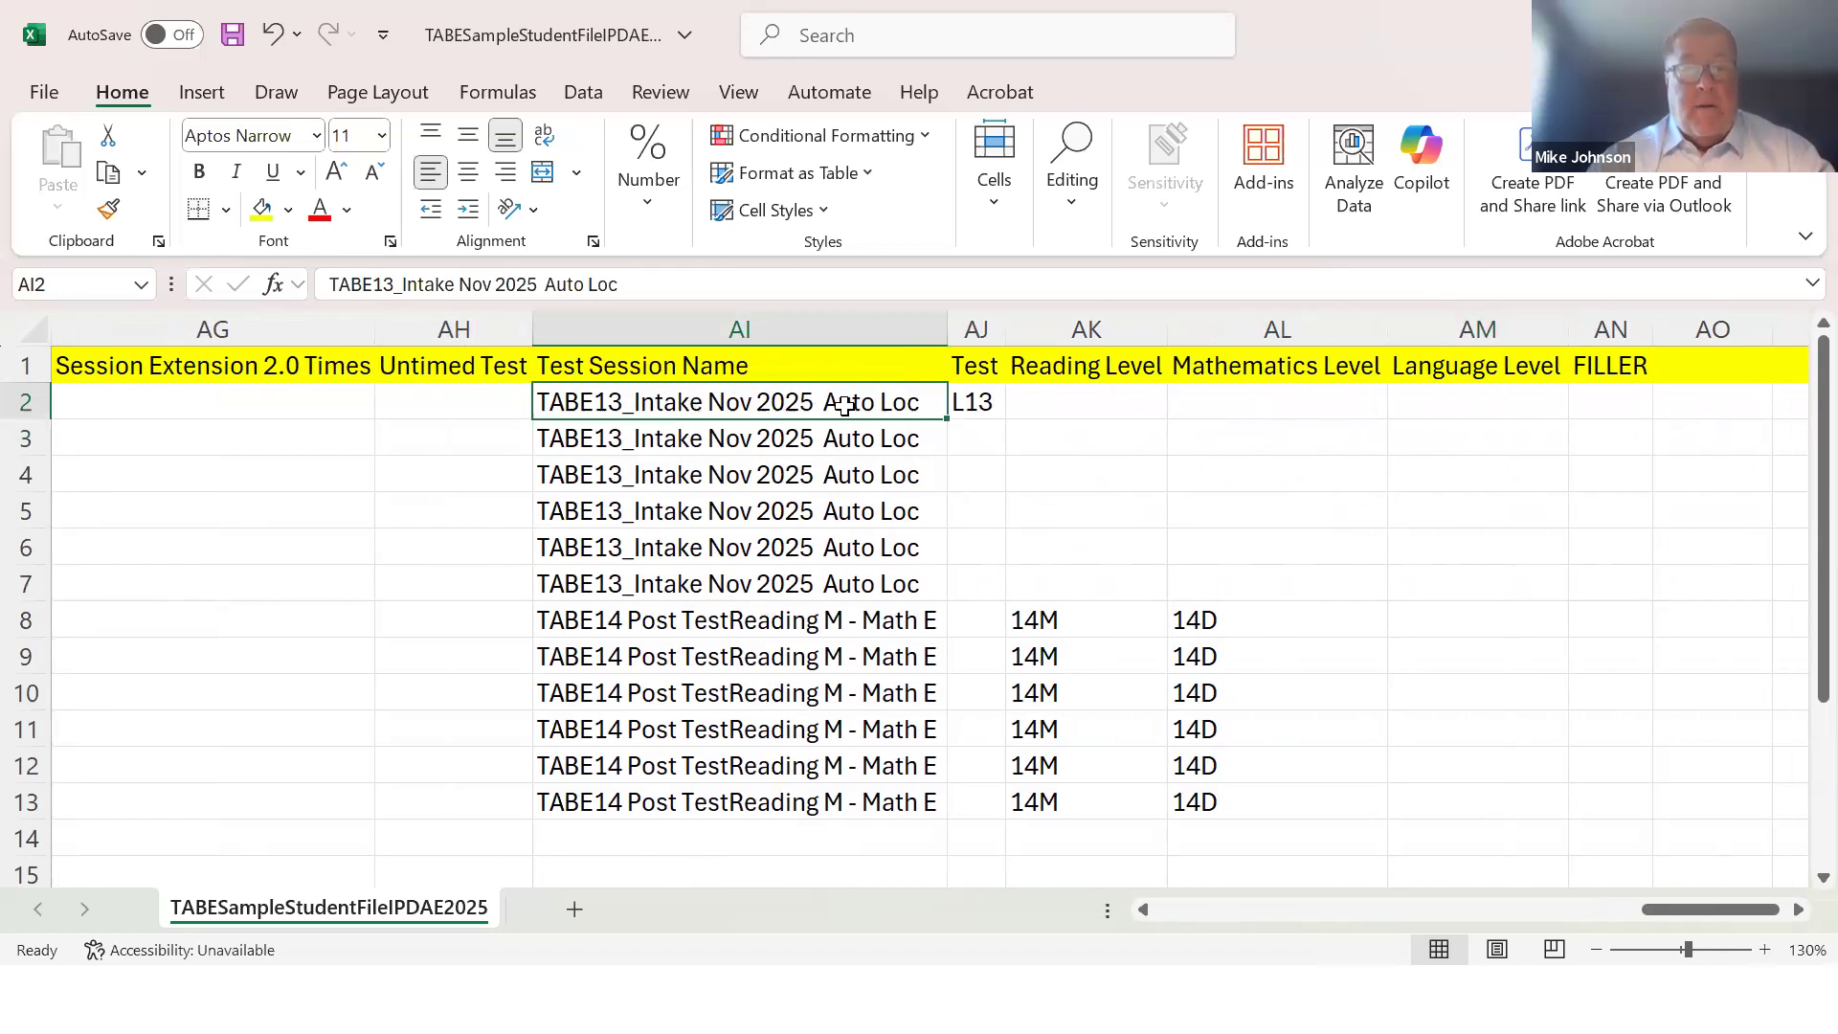
{"action": "left_click", "coordinate": [610, 620]}
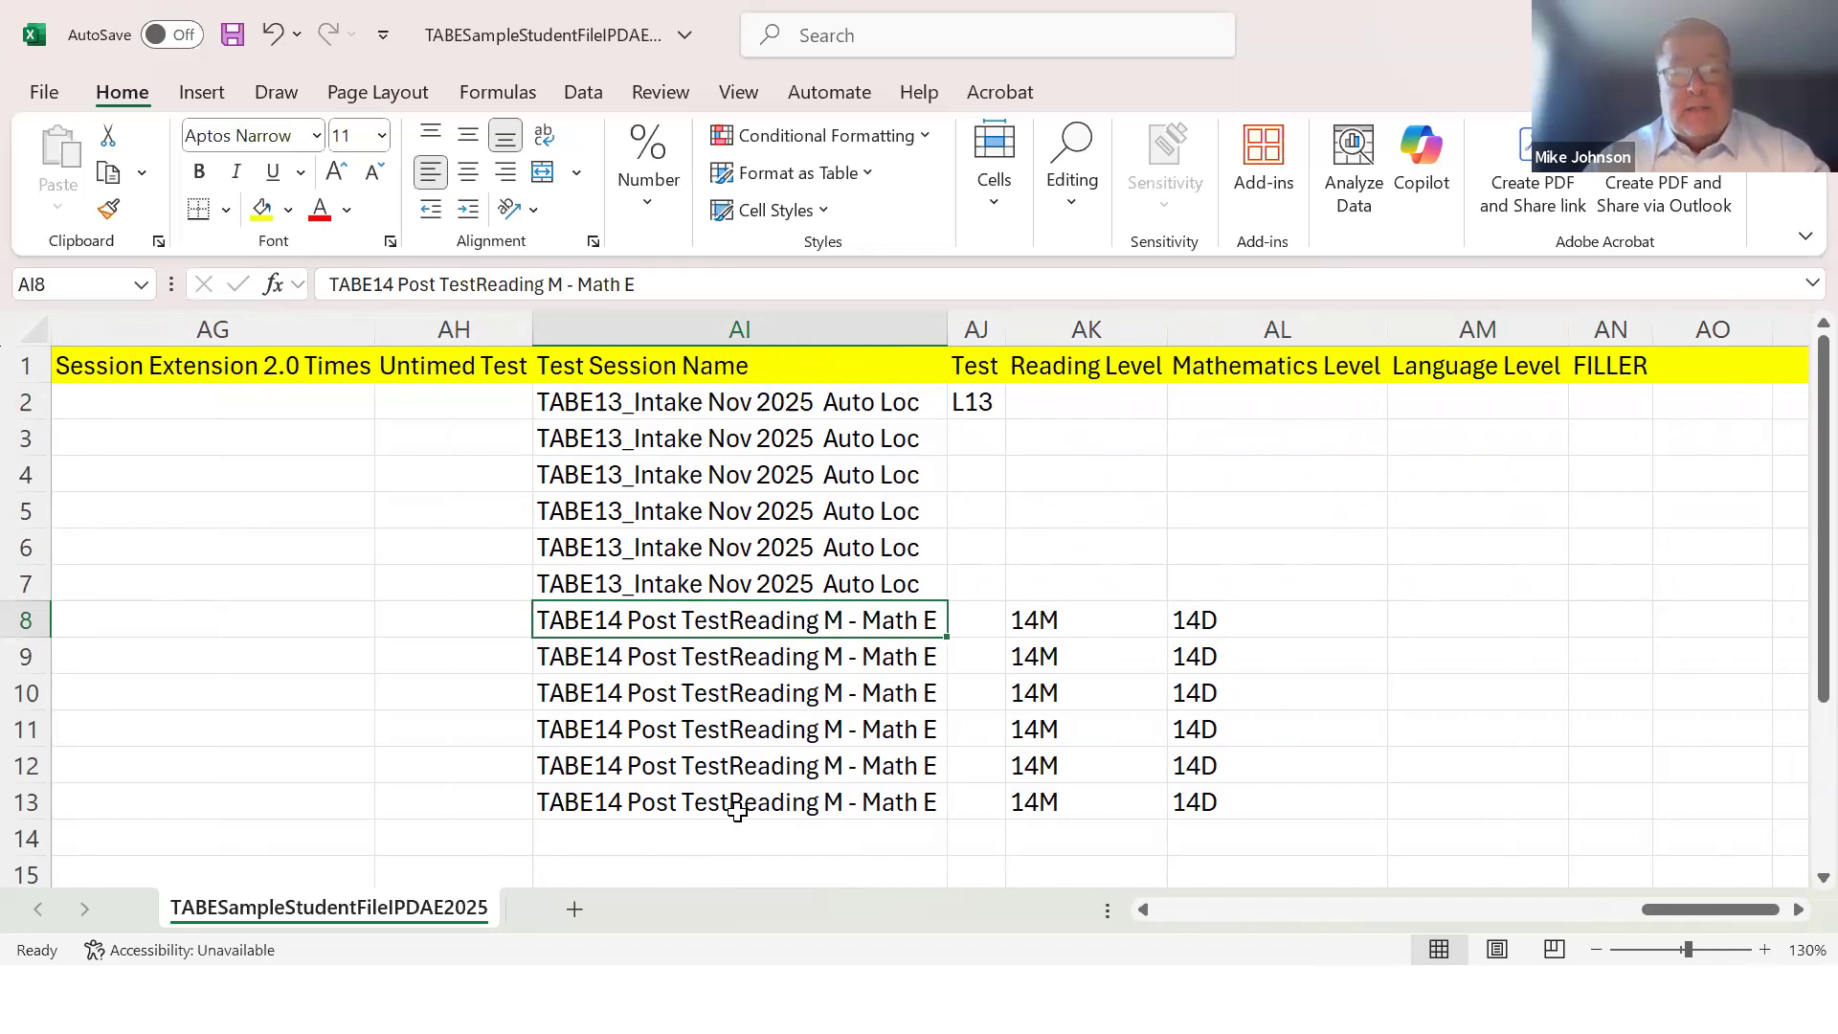
{"action": "key", "text": "alt"}
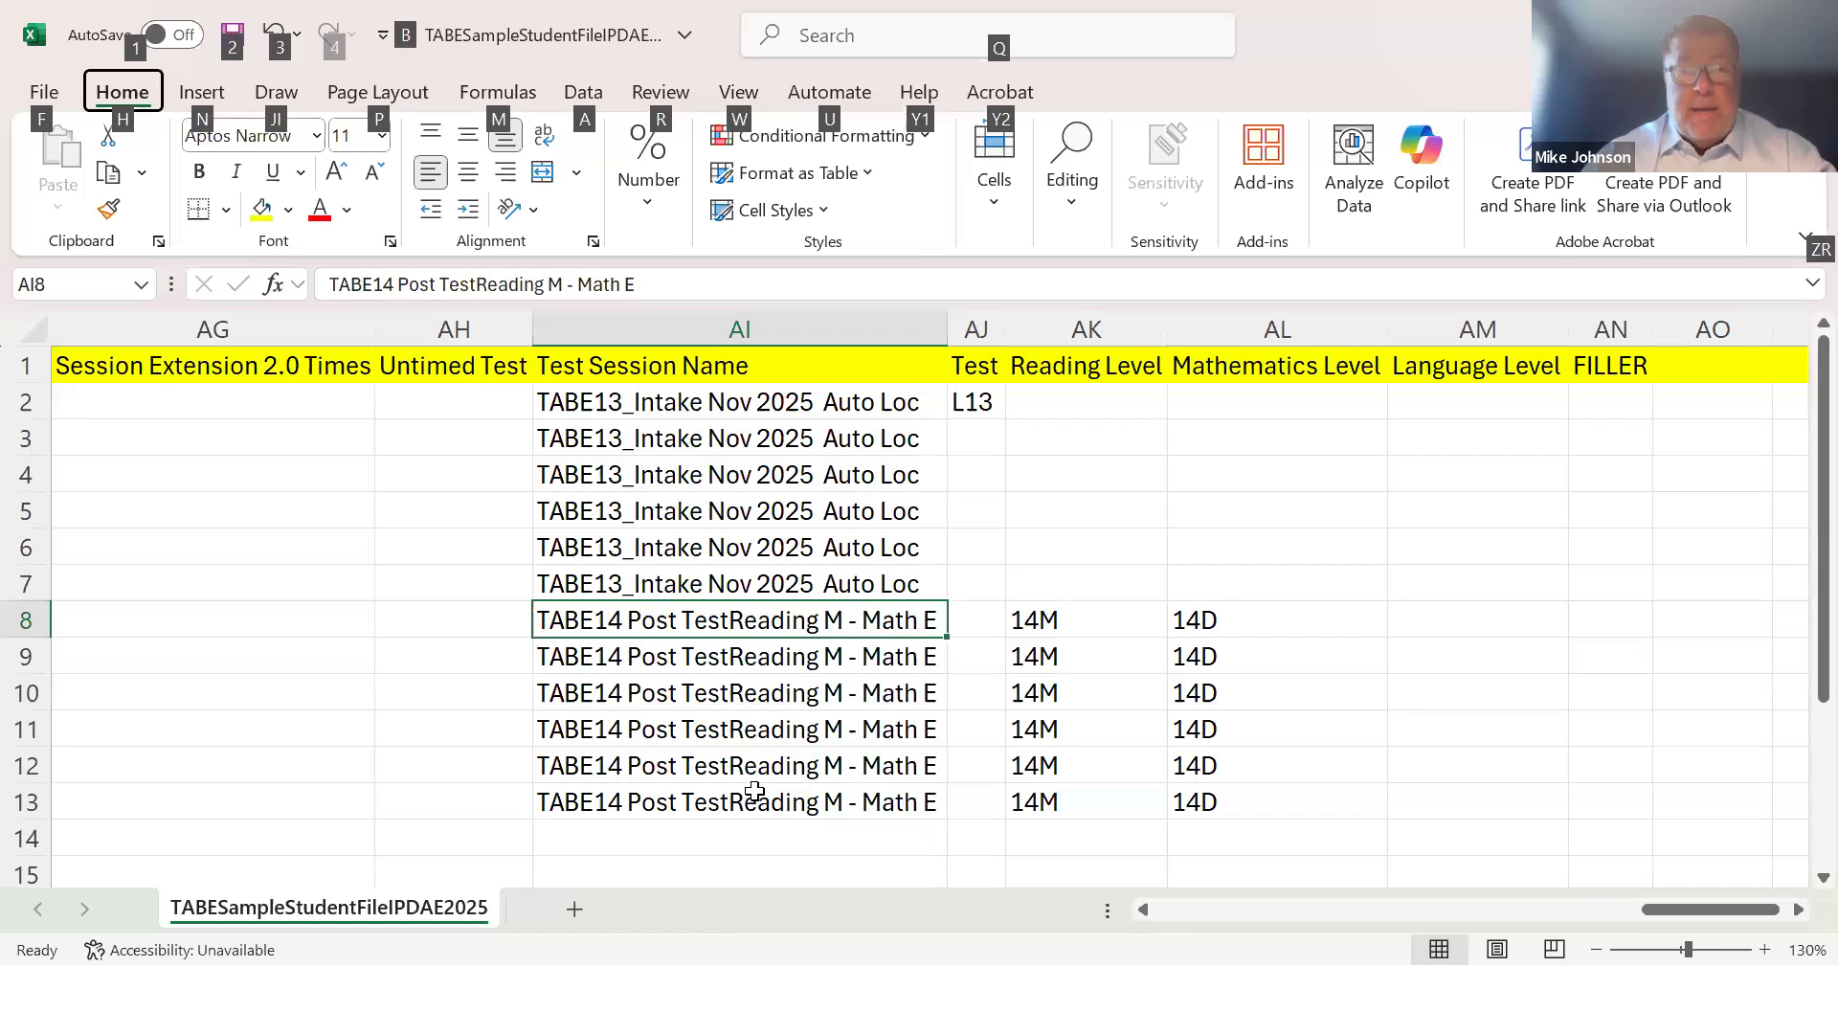
{"action": "key", "text": "Escape"}
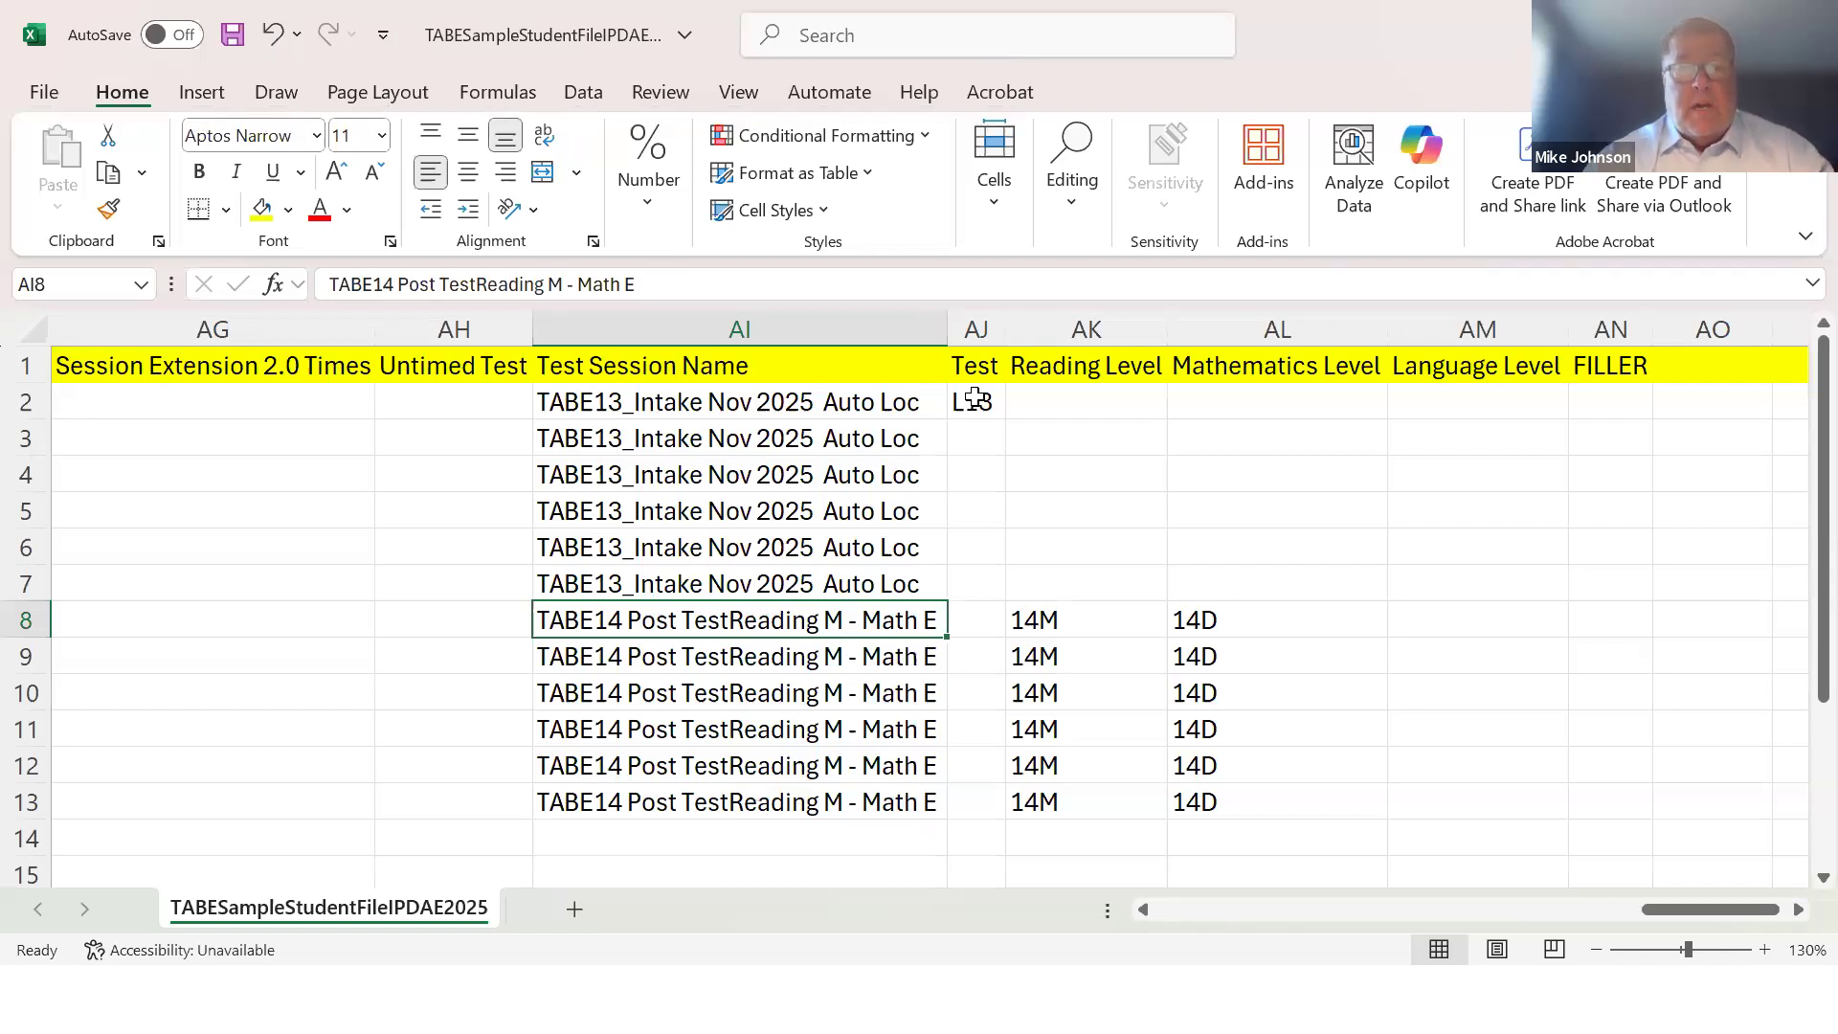
{"action": "left_click_drag", "start_coordinate": [1005, 328], "coordinate": [1035, 335]}
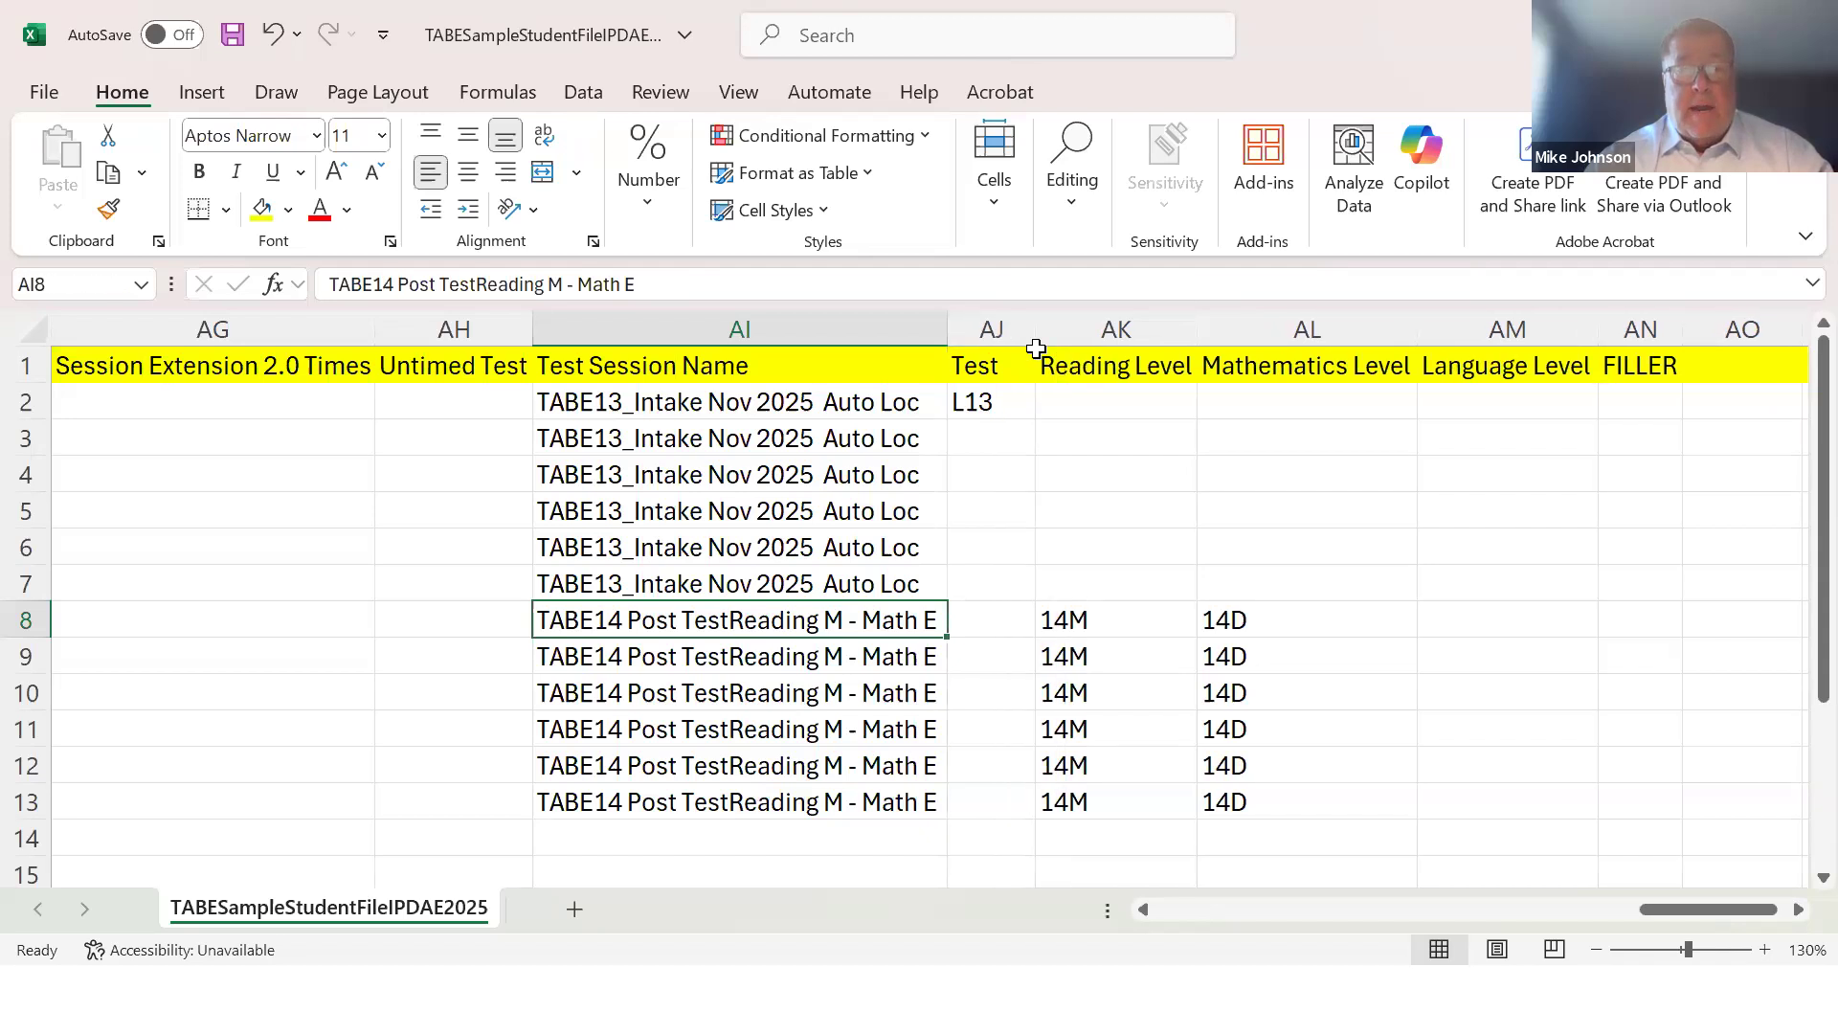
Copy the L13 test code from AJ2 into cells AJ3 and AJ4 of the Test column
{"action": "left_click", "coordinate": [995, 401]}
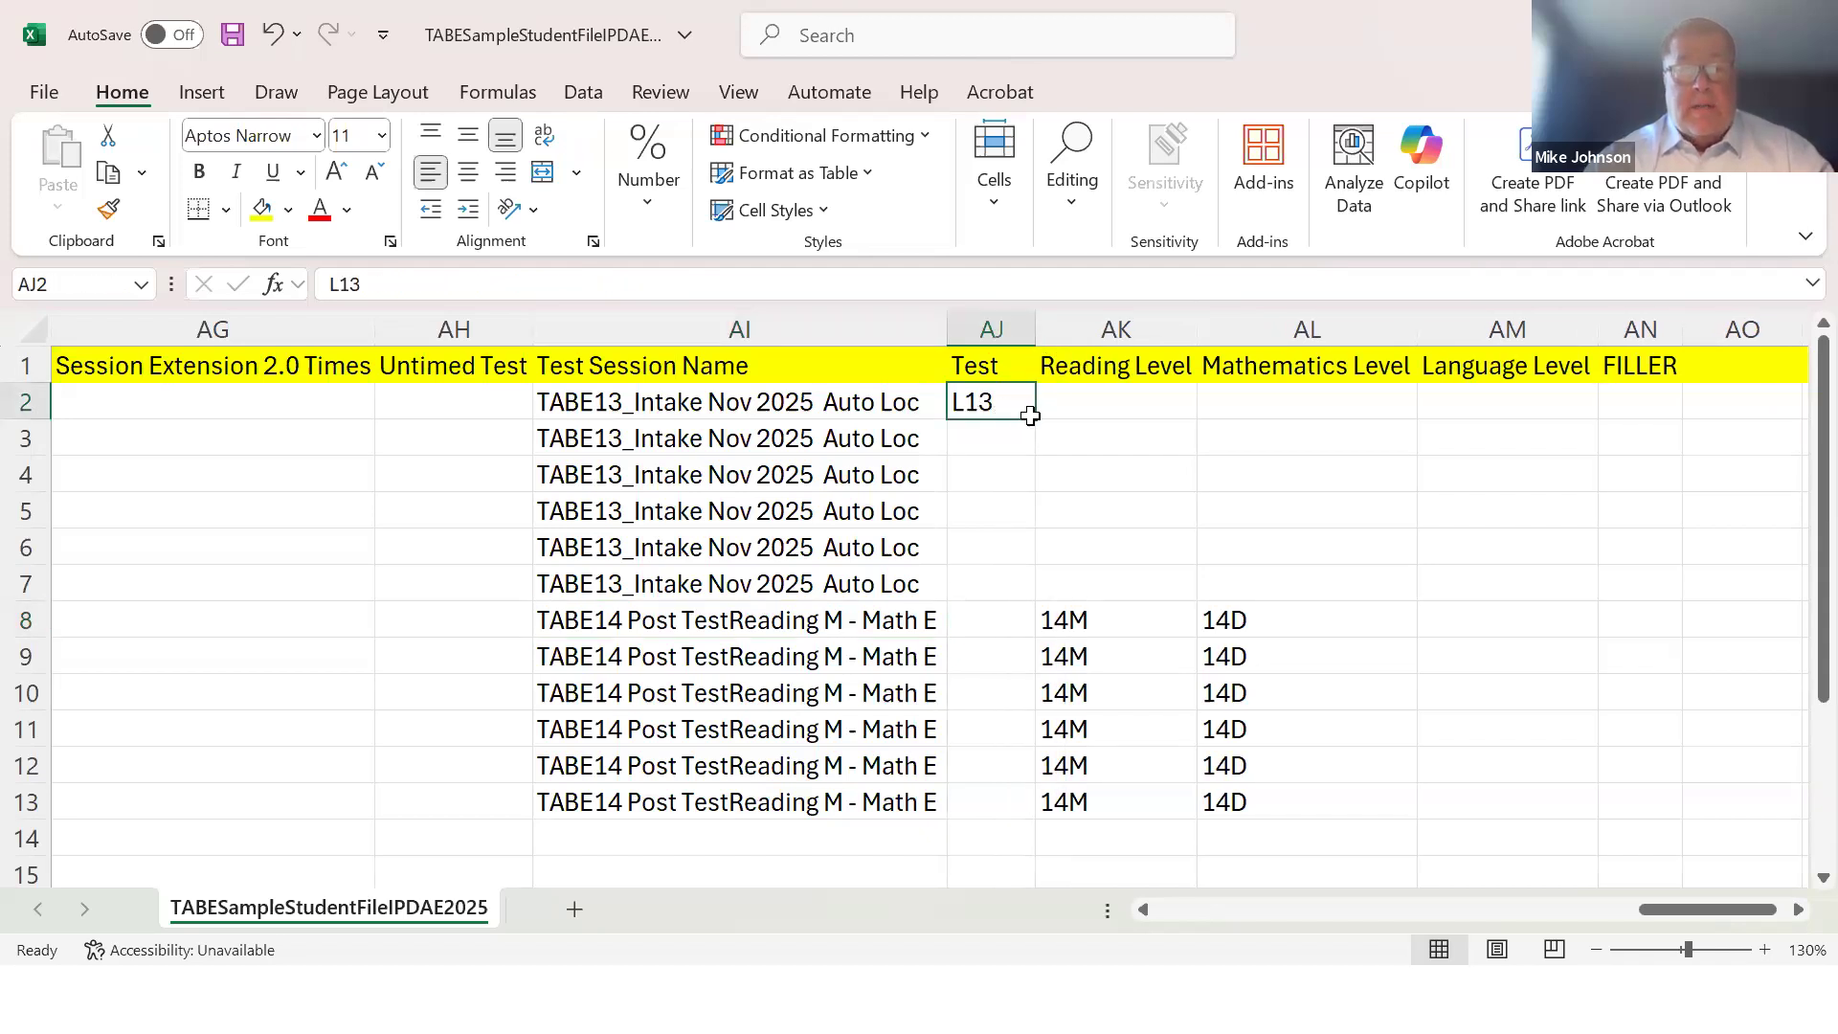
{"action": "right_click", "coordinate": [1004, 411]}
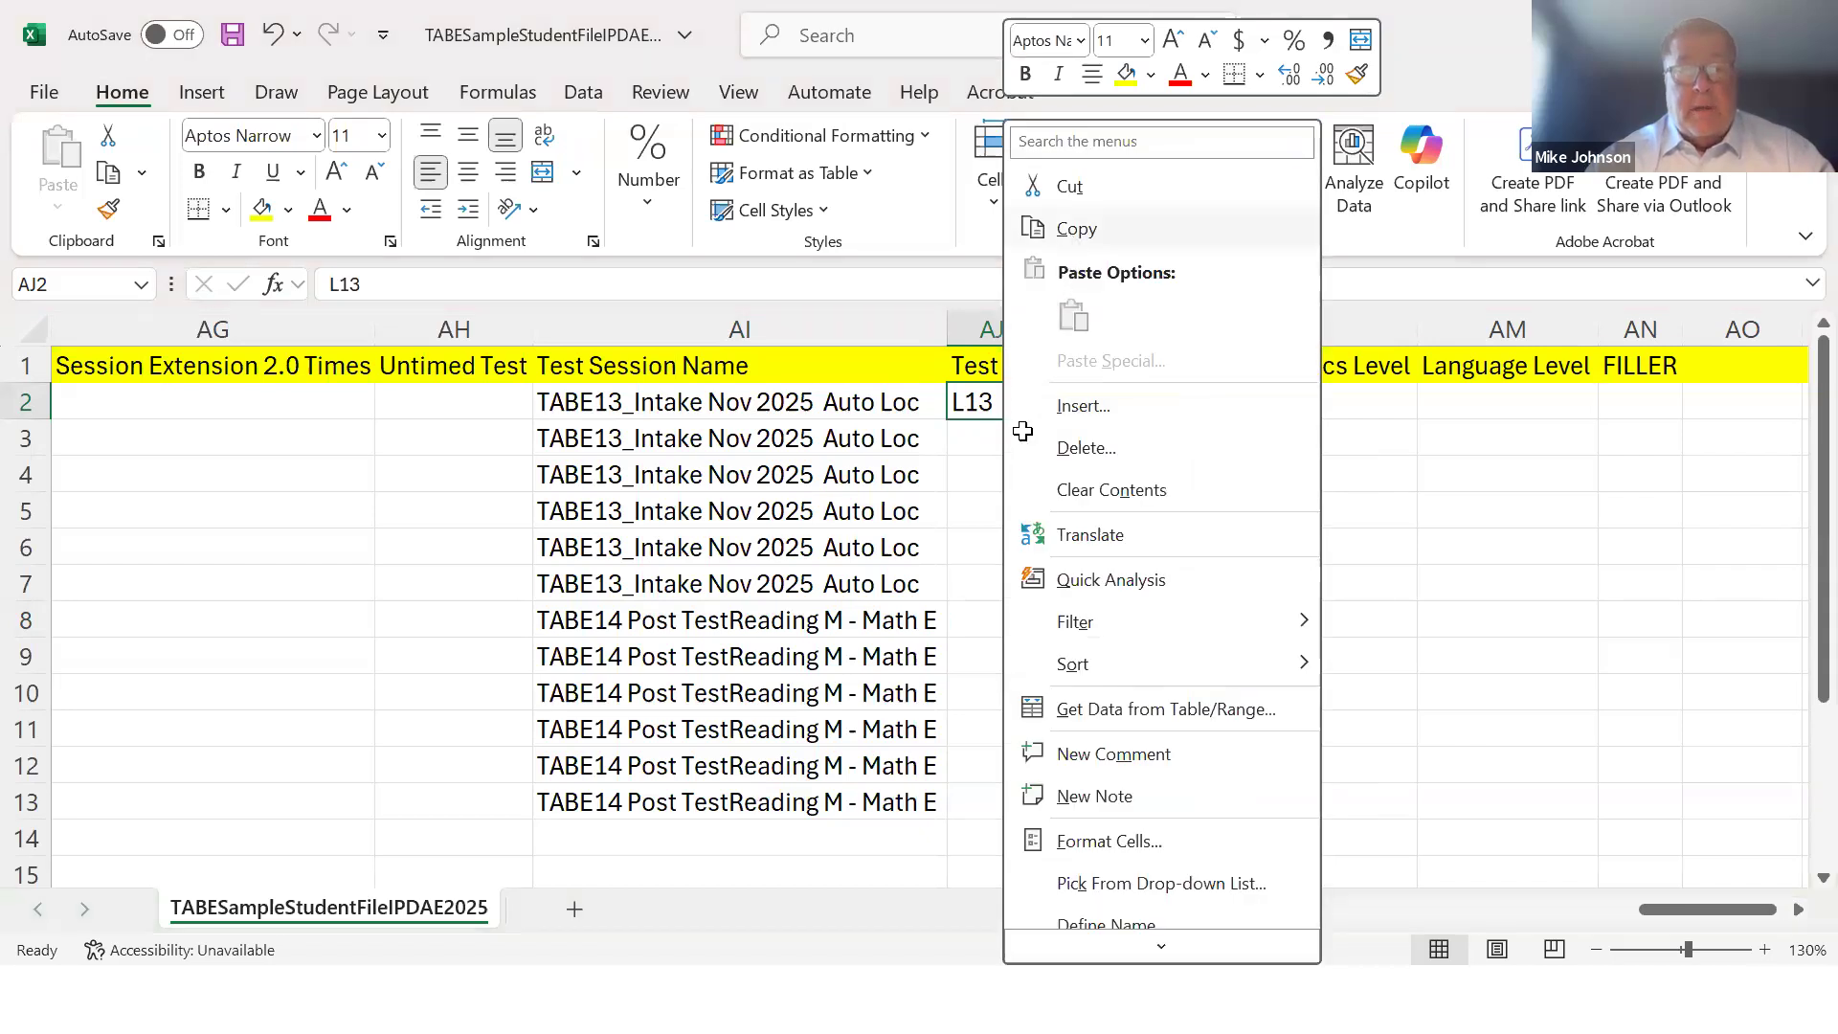
{"action": "left_click", "coordinate": [1075, 229]}
{"action": "mouse_move", "coordinate": [997, 447]}
{"action": "left_mouse_down"}
{"action": "mouse_move", "coordinate": [997, 475]}
{"action": "mouse_move", "coordinate": [998, 456]}
{"action": "left_mouse_up"}
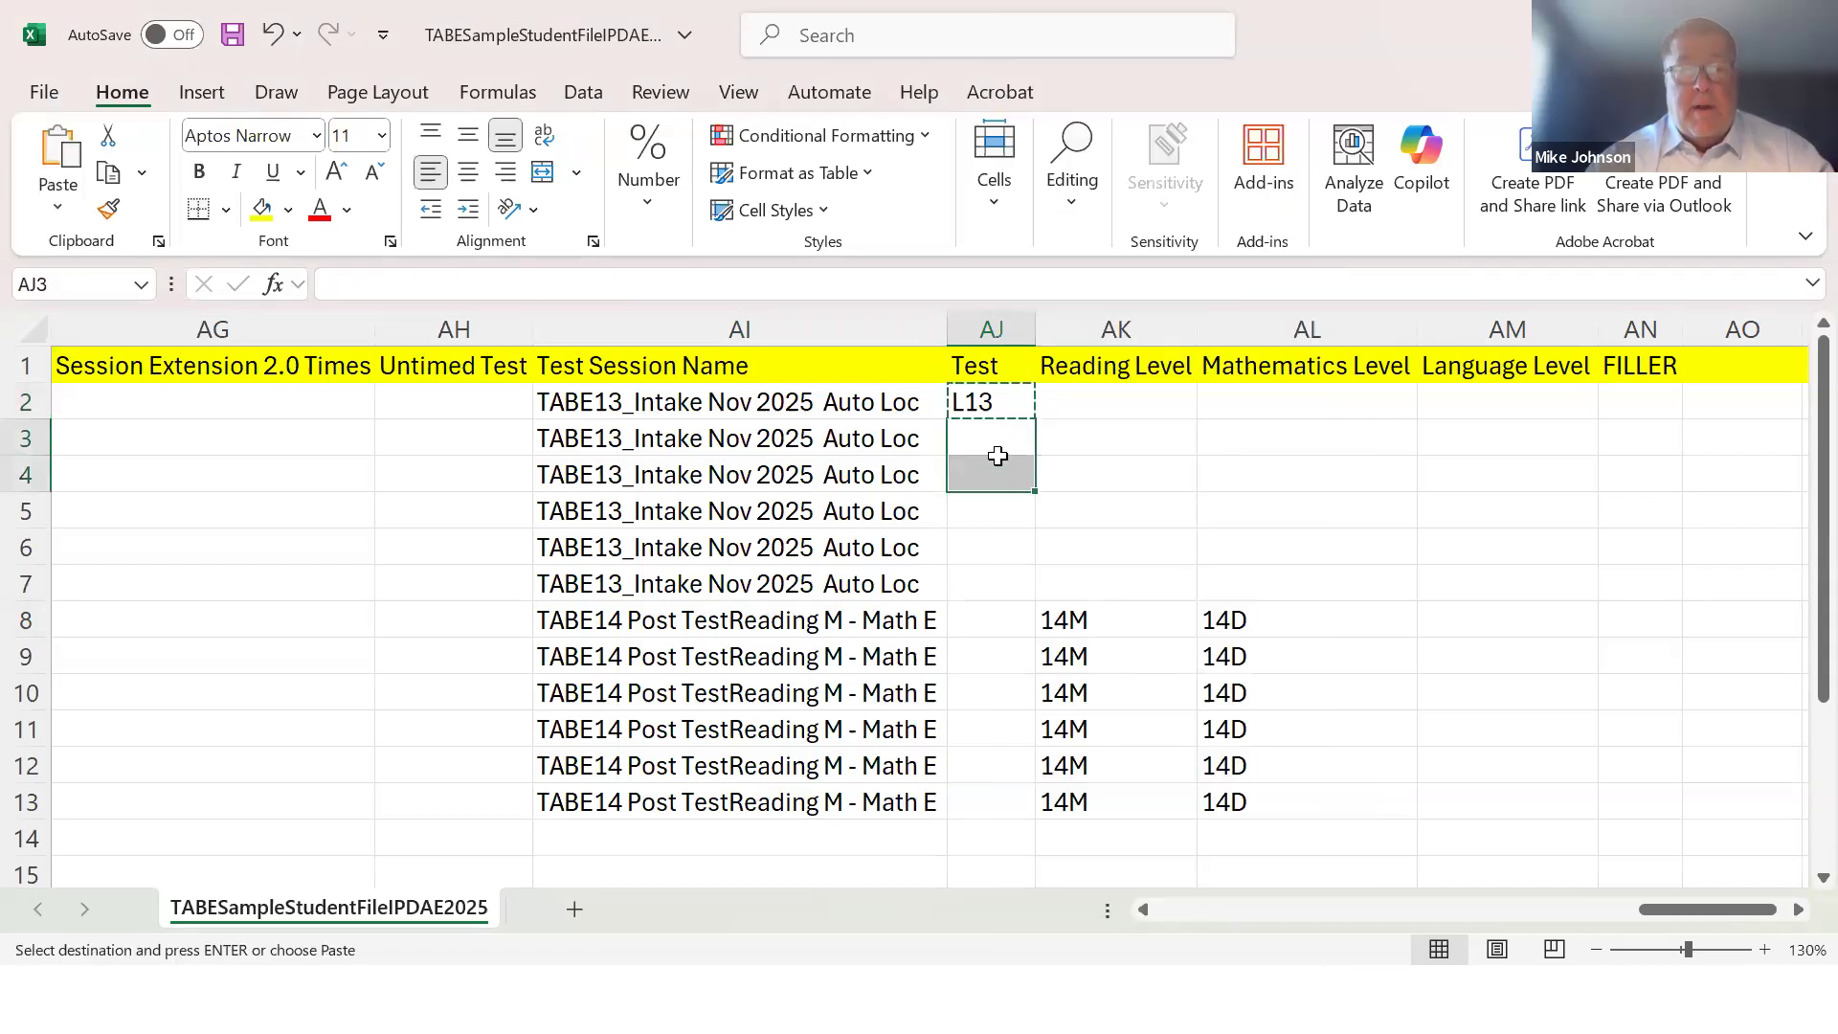
{"action": "right_click", "coordinate": [998, 456]}
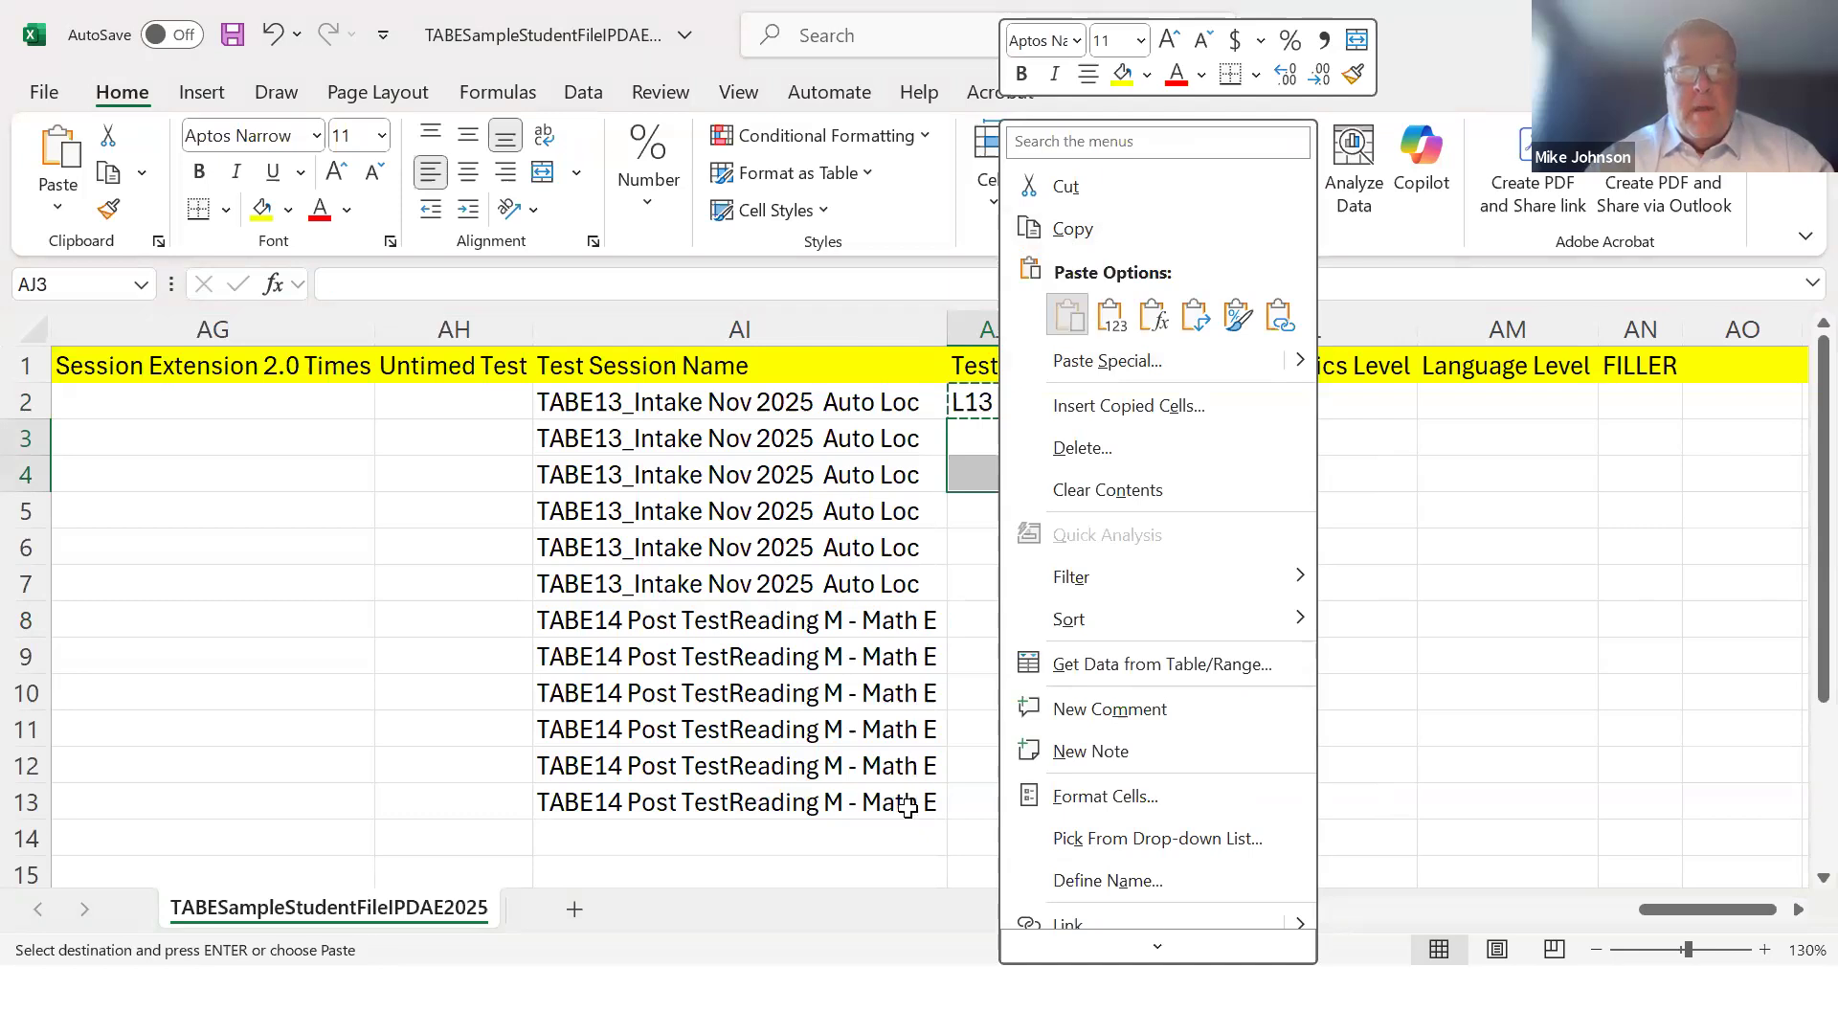
{"action": "left_click", "coordinate": [779, 884]}
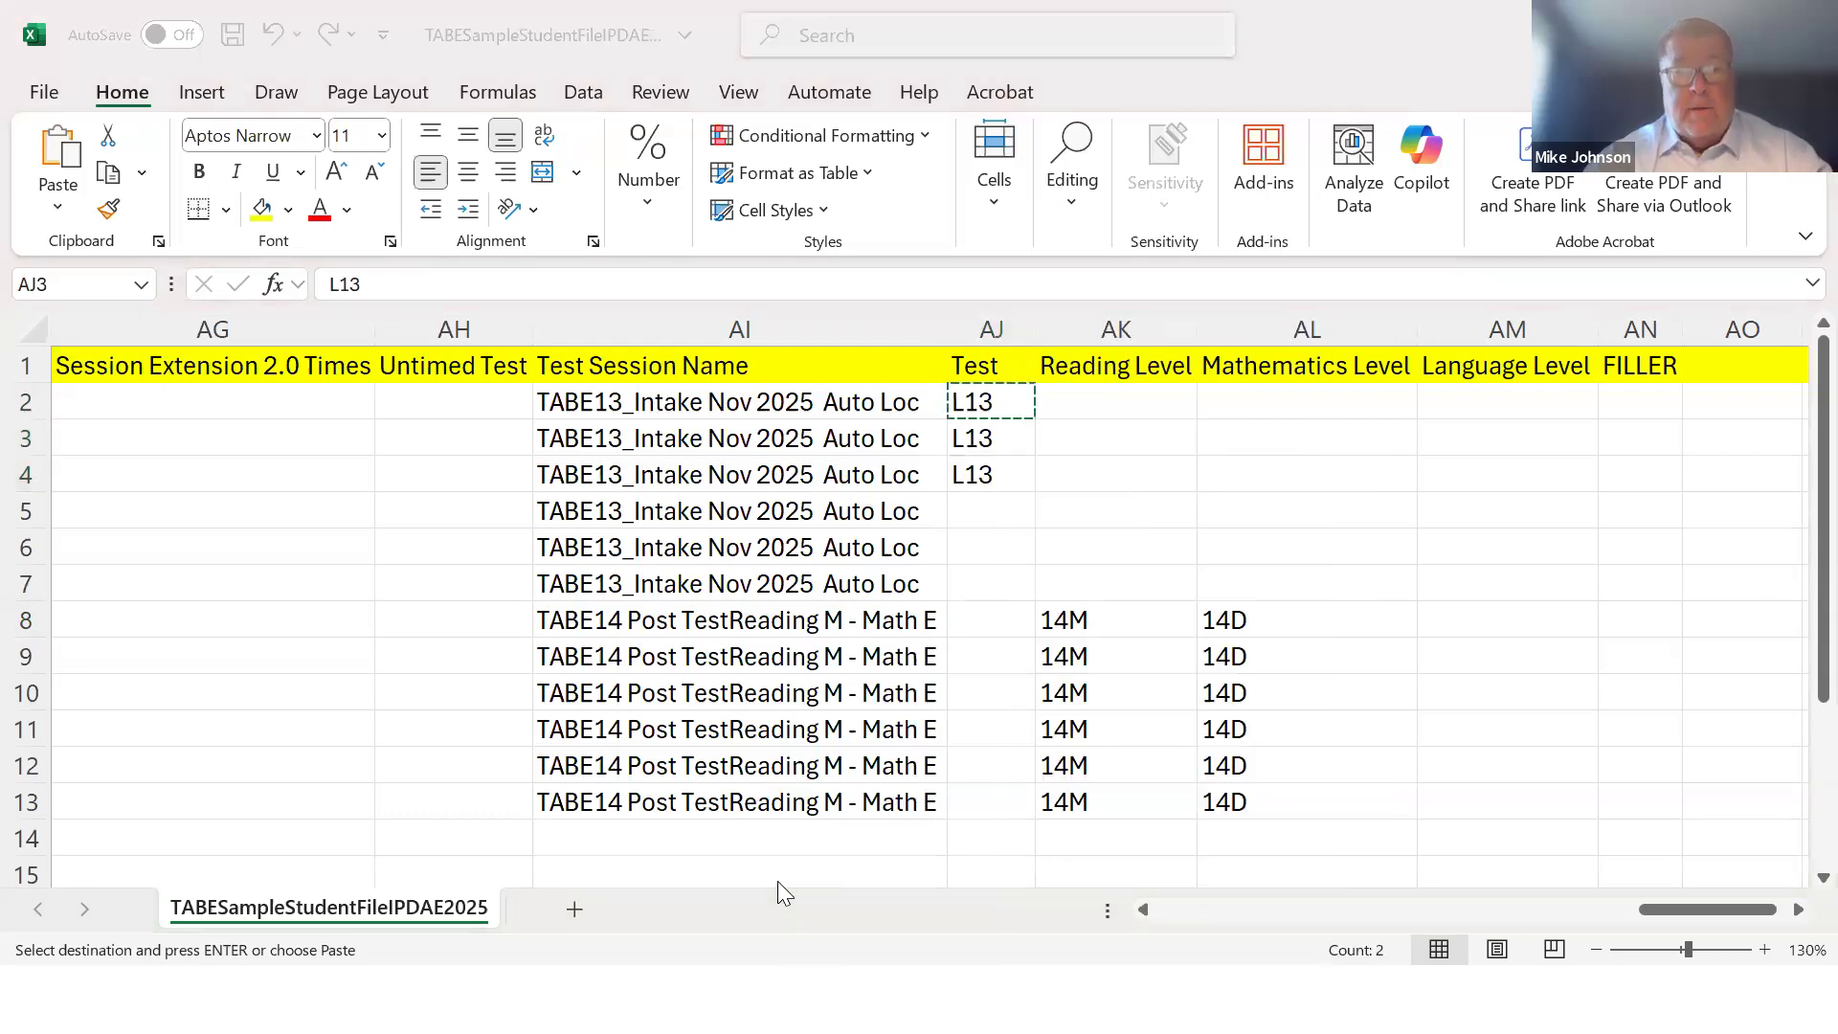
Switch to the TABE 13 & 14 Upload Multiple Student Layout PDF in Acrobat and read the page 1 upload rules and tips
{"action": "key", "text": "alt+Tab"}
{"action": "key", "text": "alt+Tab"}
{"action": "key", "text": "alt+Tab"}
{"action": "key", "text": "alt+Tab"}
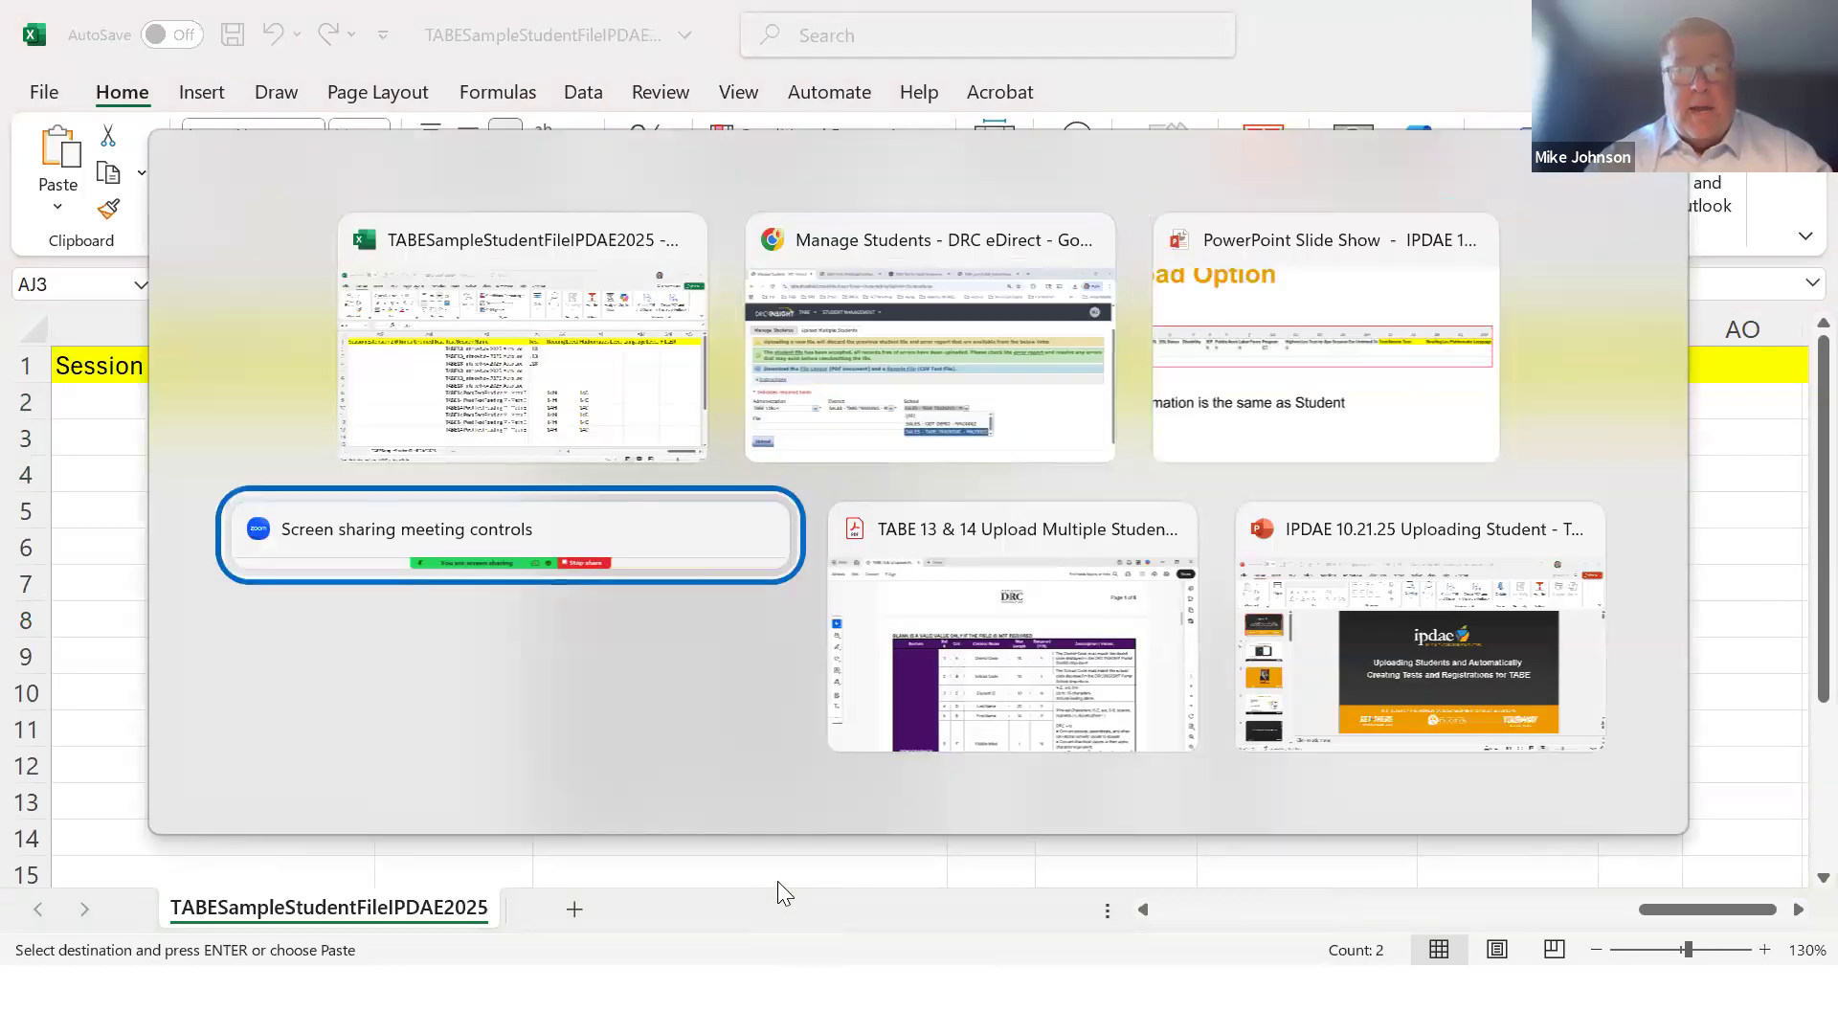
{"action": "scroll", "coordinate": [890, 740], "scroll_direction": "up", "scroll_amount": 5}
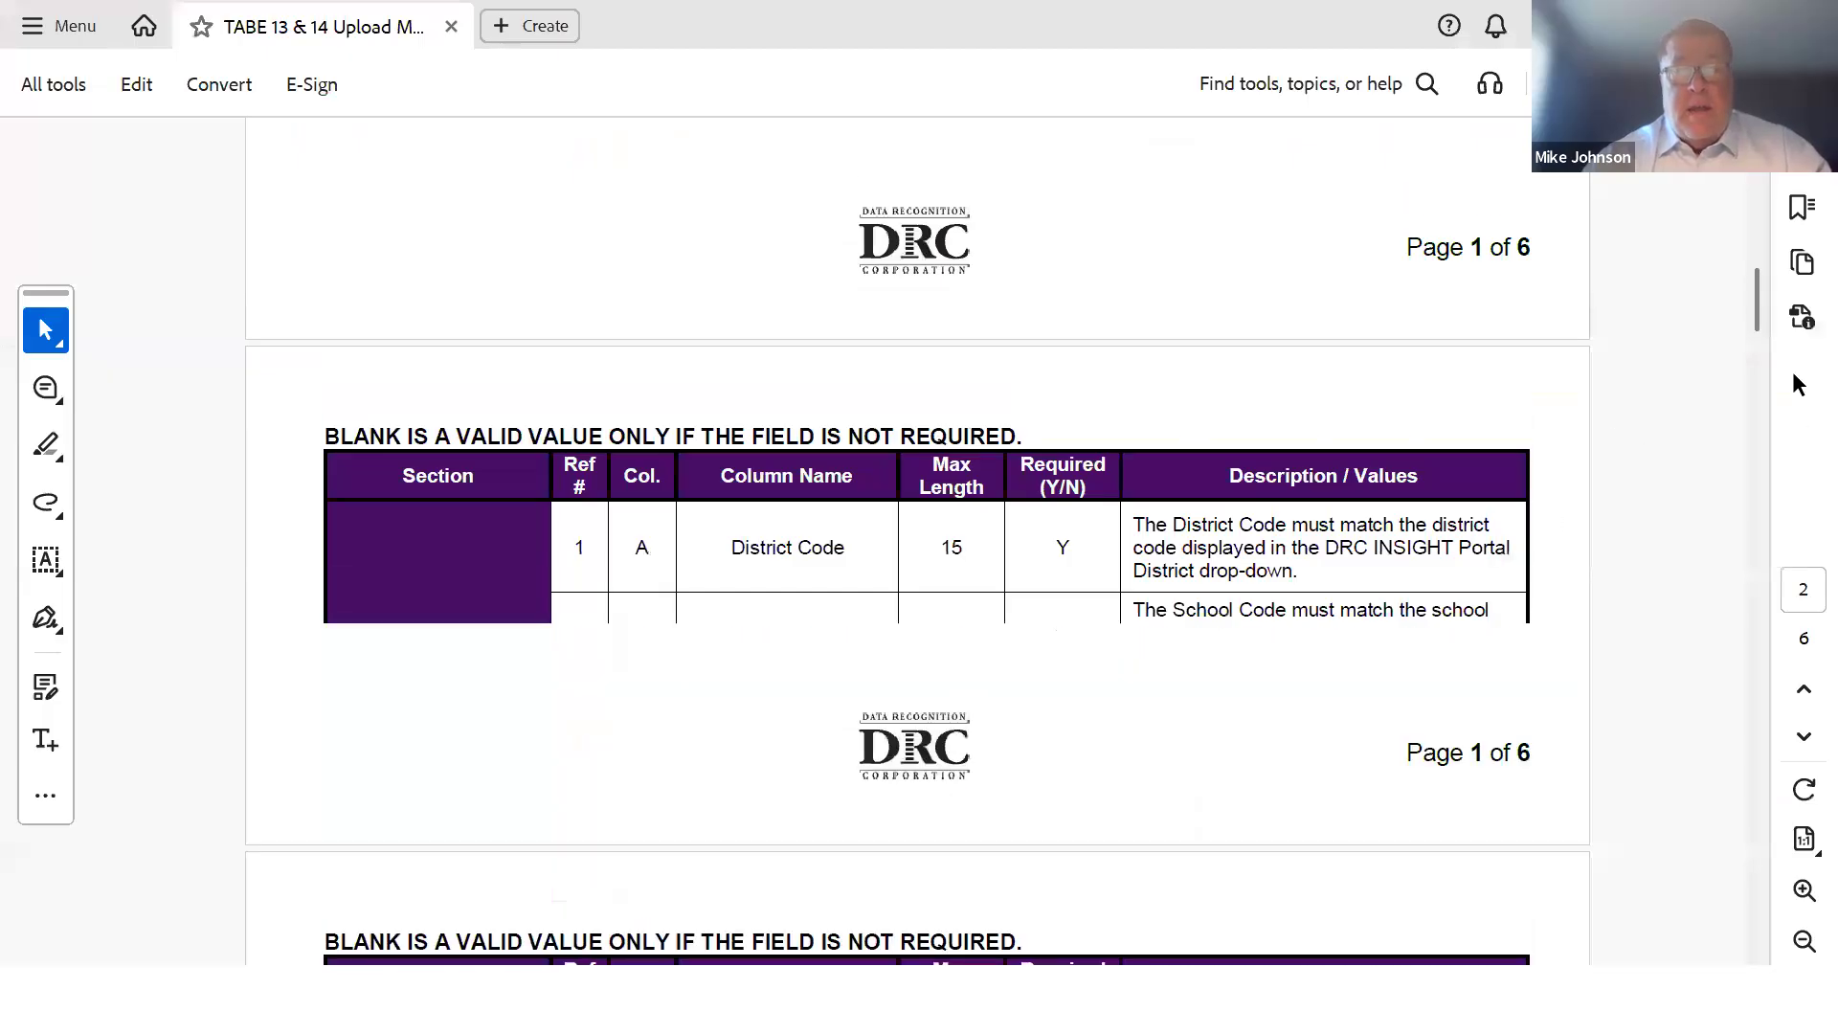
{"action": "scroll", "coordinate": [1260, 246], "scroll_direction": "up", "scroll_amount": 10}
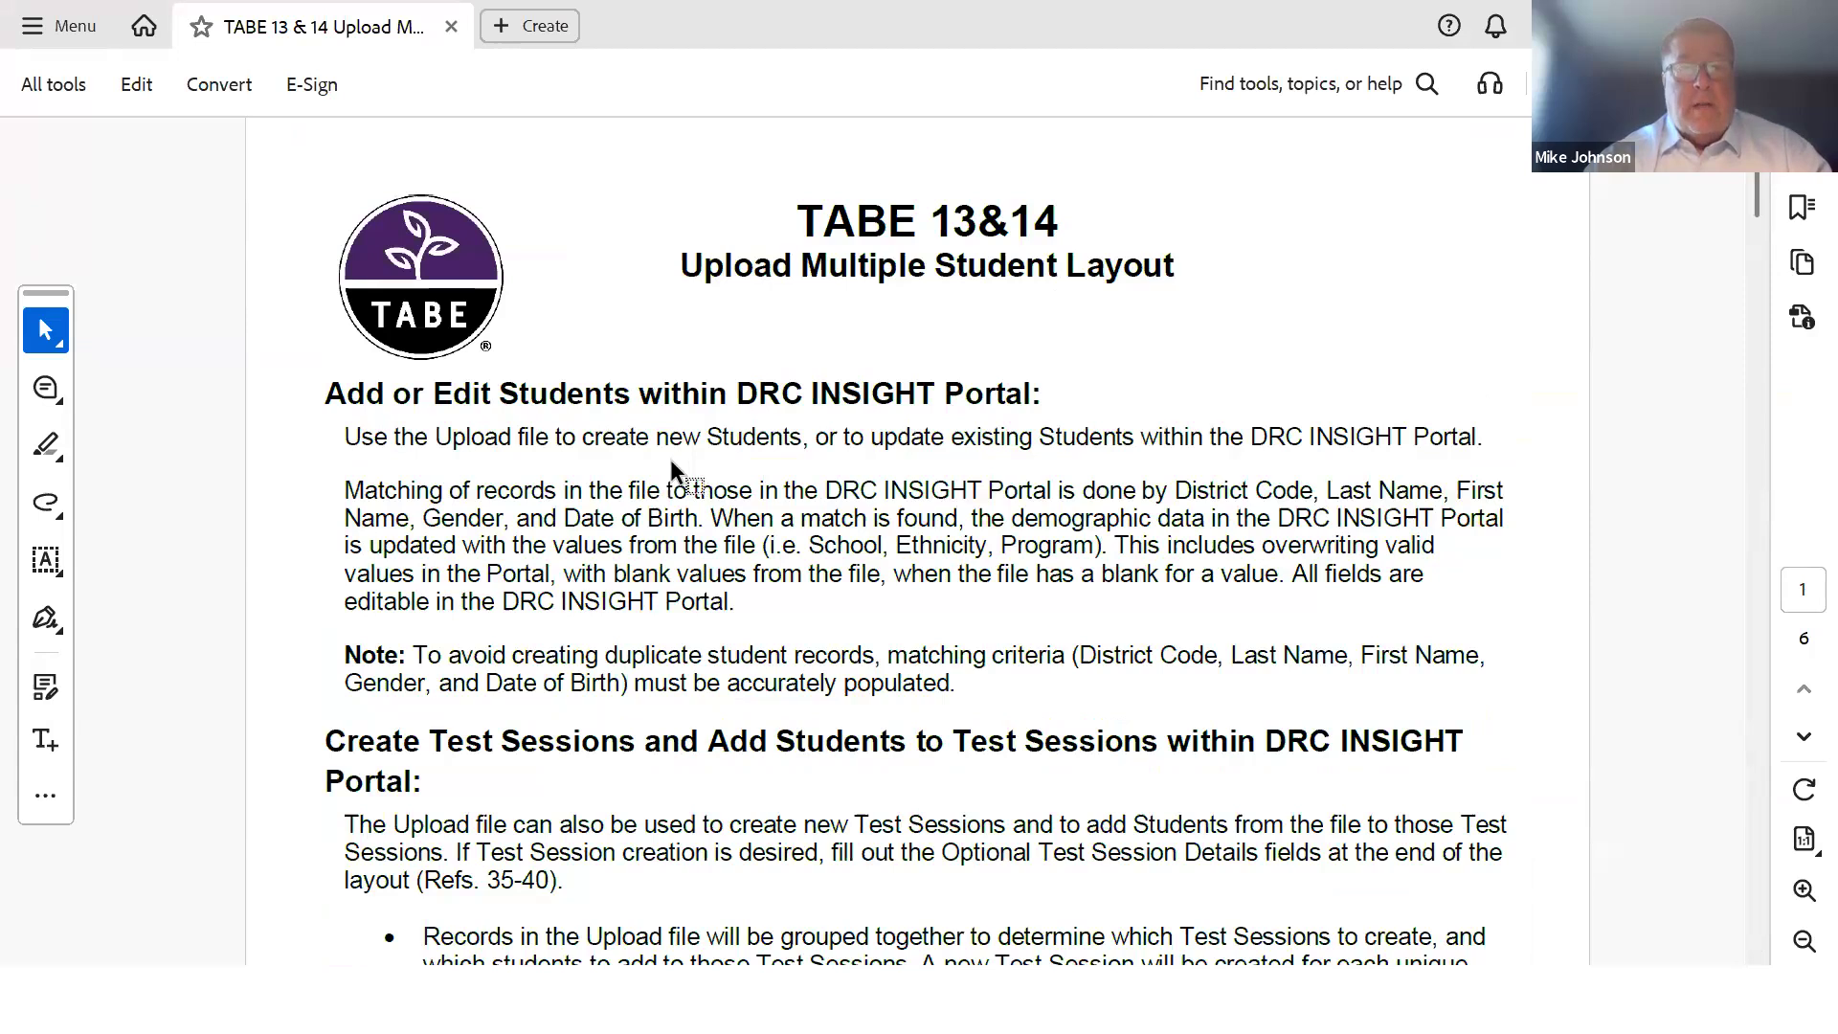
{"action": "scroll", "coordinate": [670, 459], "scroll_direction": "down", "scroll_amount": 5}
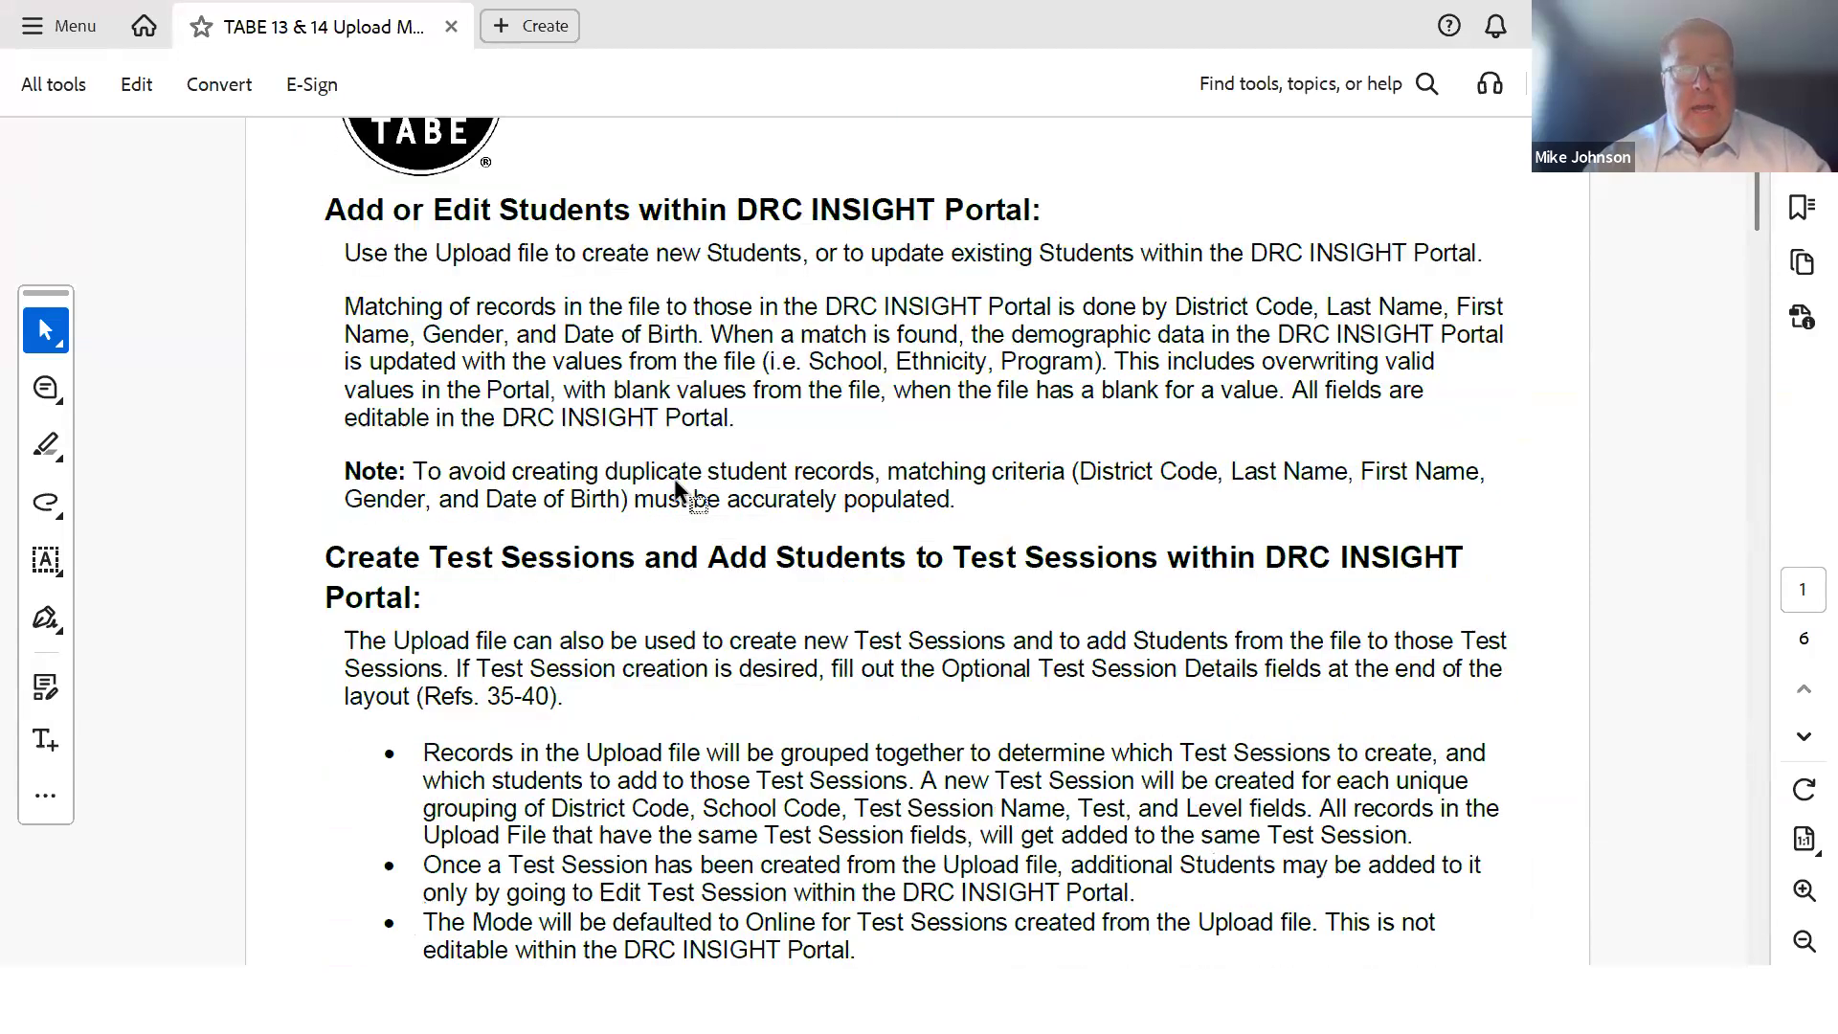
{"action": "scroll", "coordinate": [675, 483], "scroll_direction": "down", "scroll_amount": 12}
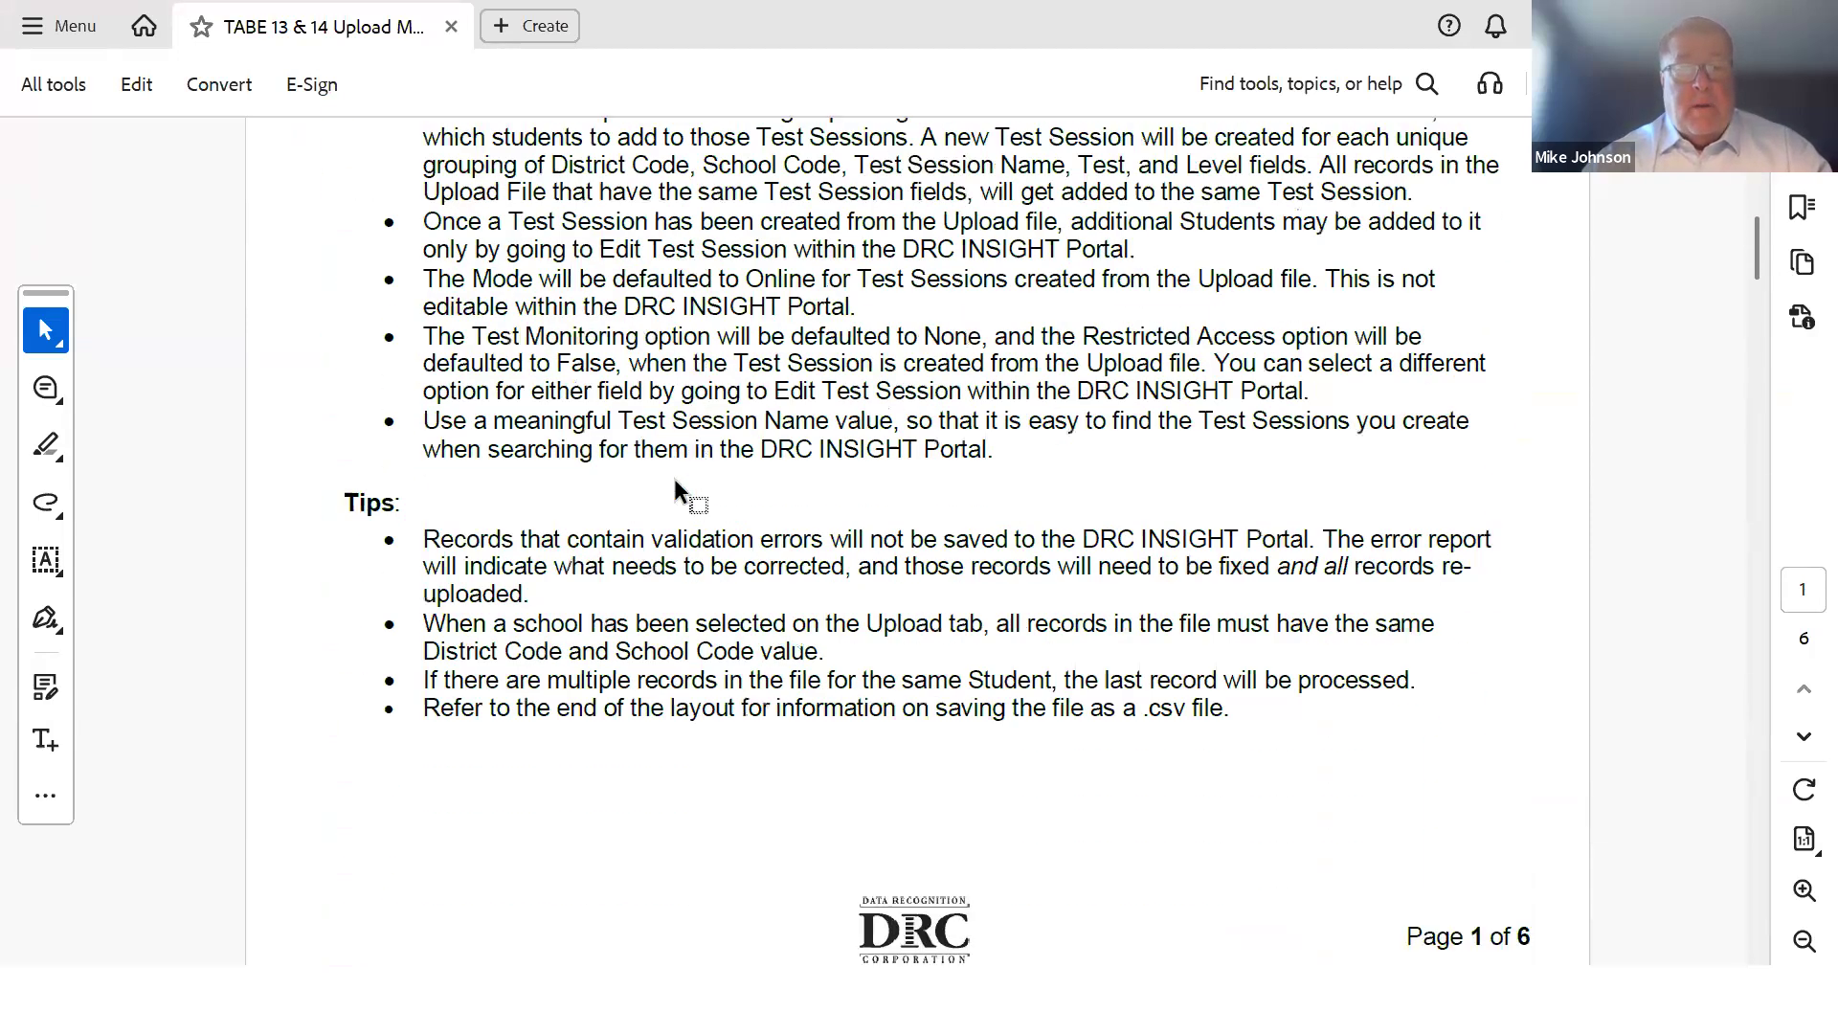
Examine the layout's demographics, ethnicity and race fields on page 2, checking which columns are required and their allowed values
{"action": "scroll", "coordinate": [675, 484], "scroll_direction": "down", "scroll_amount": 10}
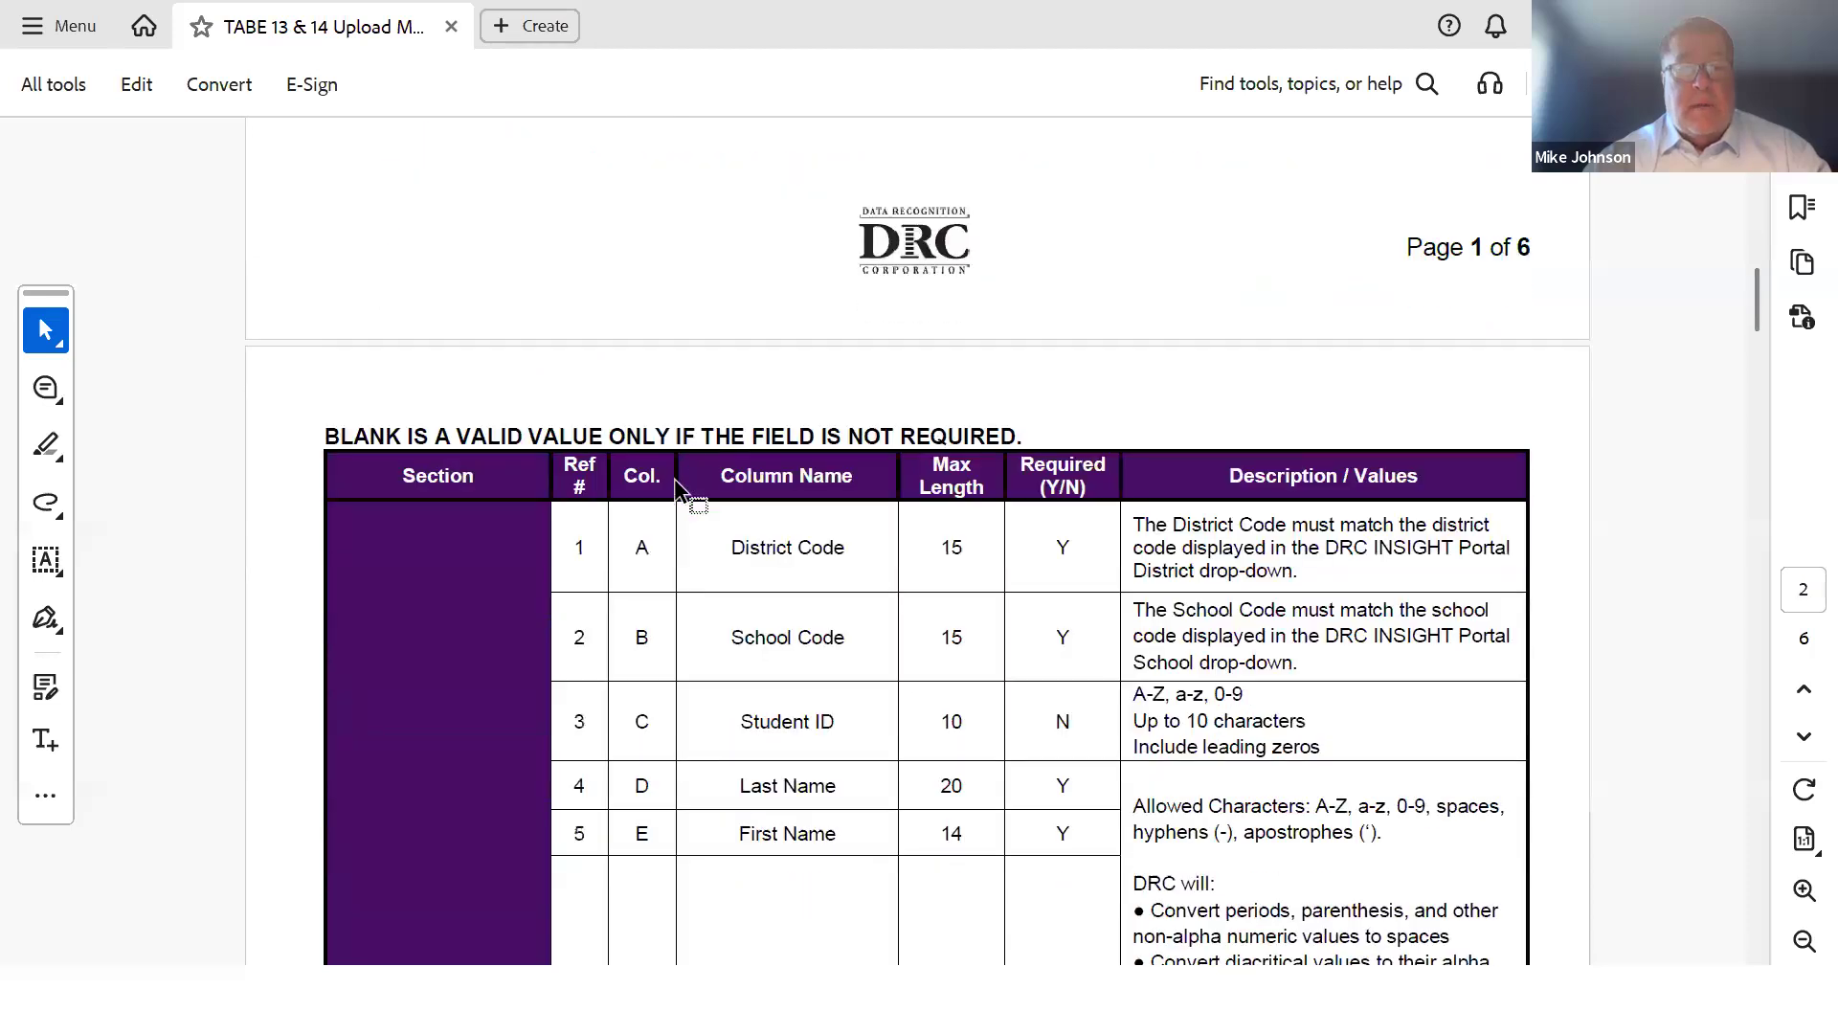
{"action": "scroll", "coordinate": [674, 478], "scroll_direction": "down", "scroll_amount": 3}
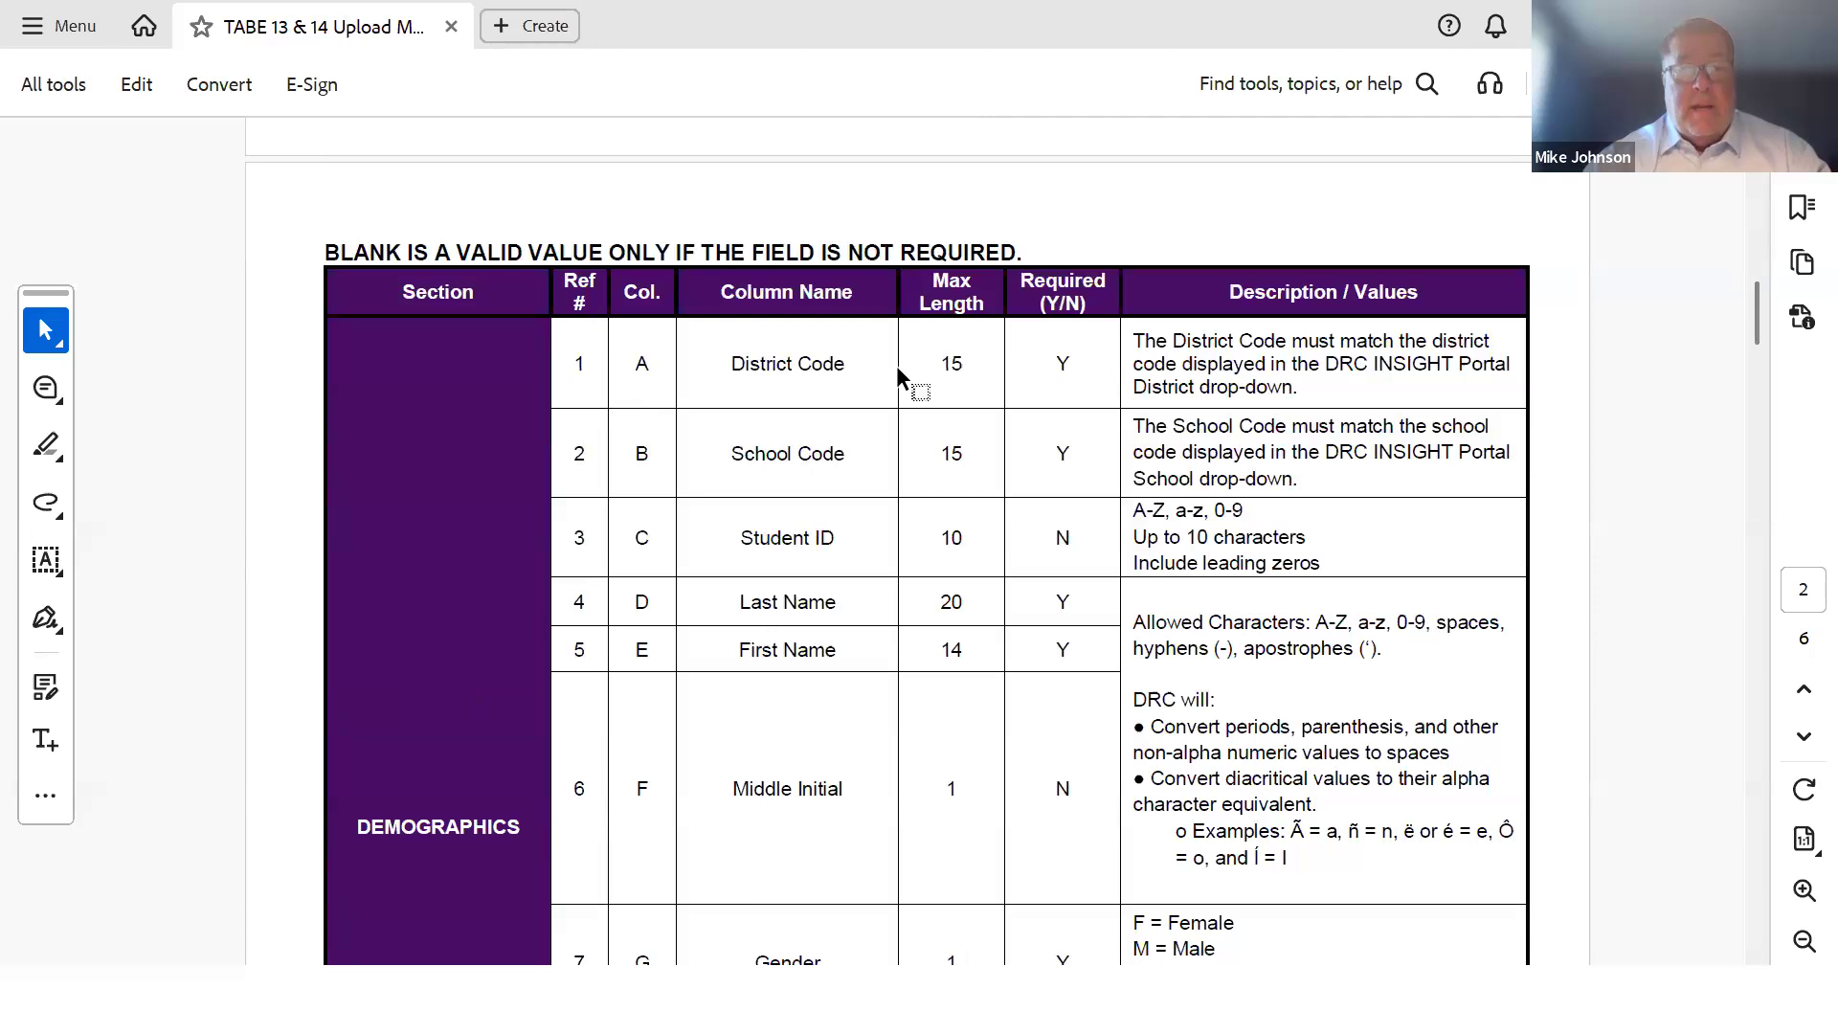
{"action": "left_click_drag", "start_coordinate": [1027, 285], "coordinate": [1072, 354]}
{"action": "left_click", "coordinate": [1082, 358]}
{"action": "double_click", "coordinate": [1064, 364]}
{"action": "left_click", "coordinate": [1019, 421]}
{"action": "scroll", "coordinate": [1088, 637], "scroll_direction": "down", "scroll_amount": 1}
{"action": "scroll", "coordinate": [1054, 711], "scroll_direction": "down", "scroll_amount": 1}
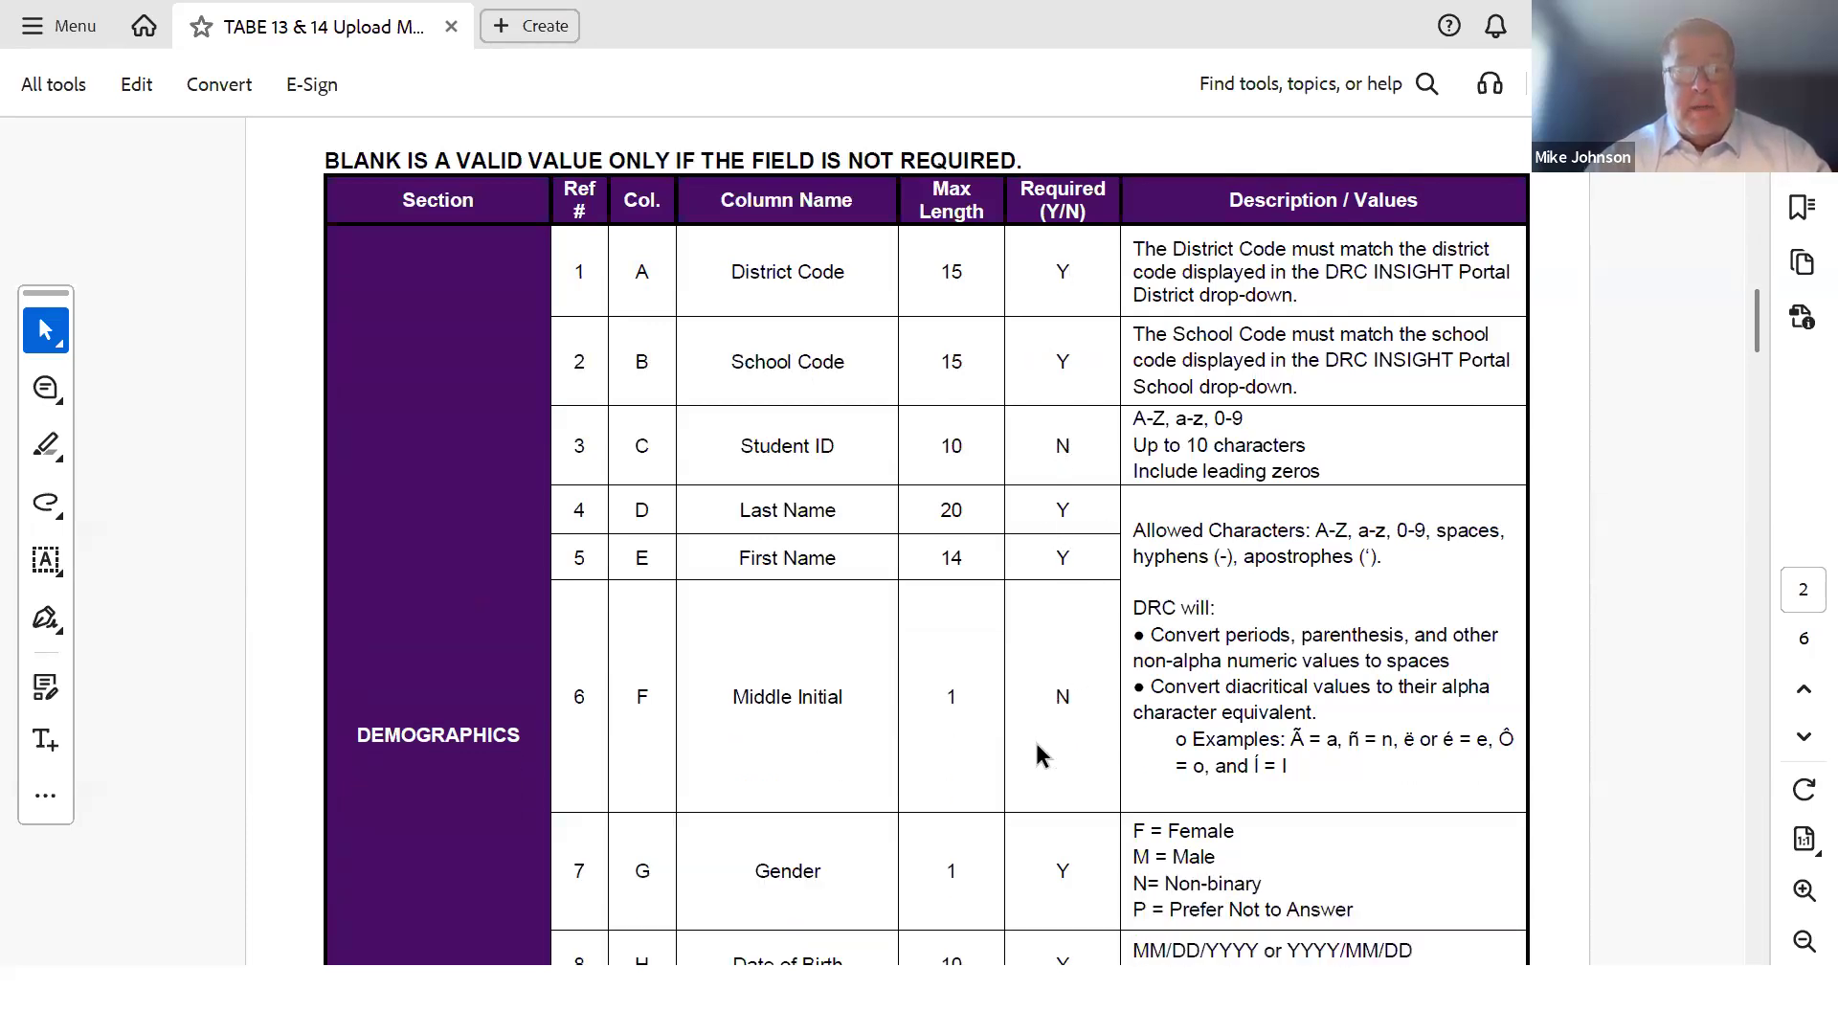
{"action": "scroll", "coordinate": [1036, 744], "scroll_direction": "down", "scroll_amount": 12}
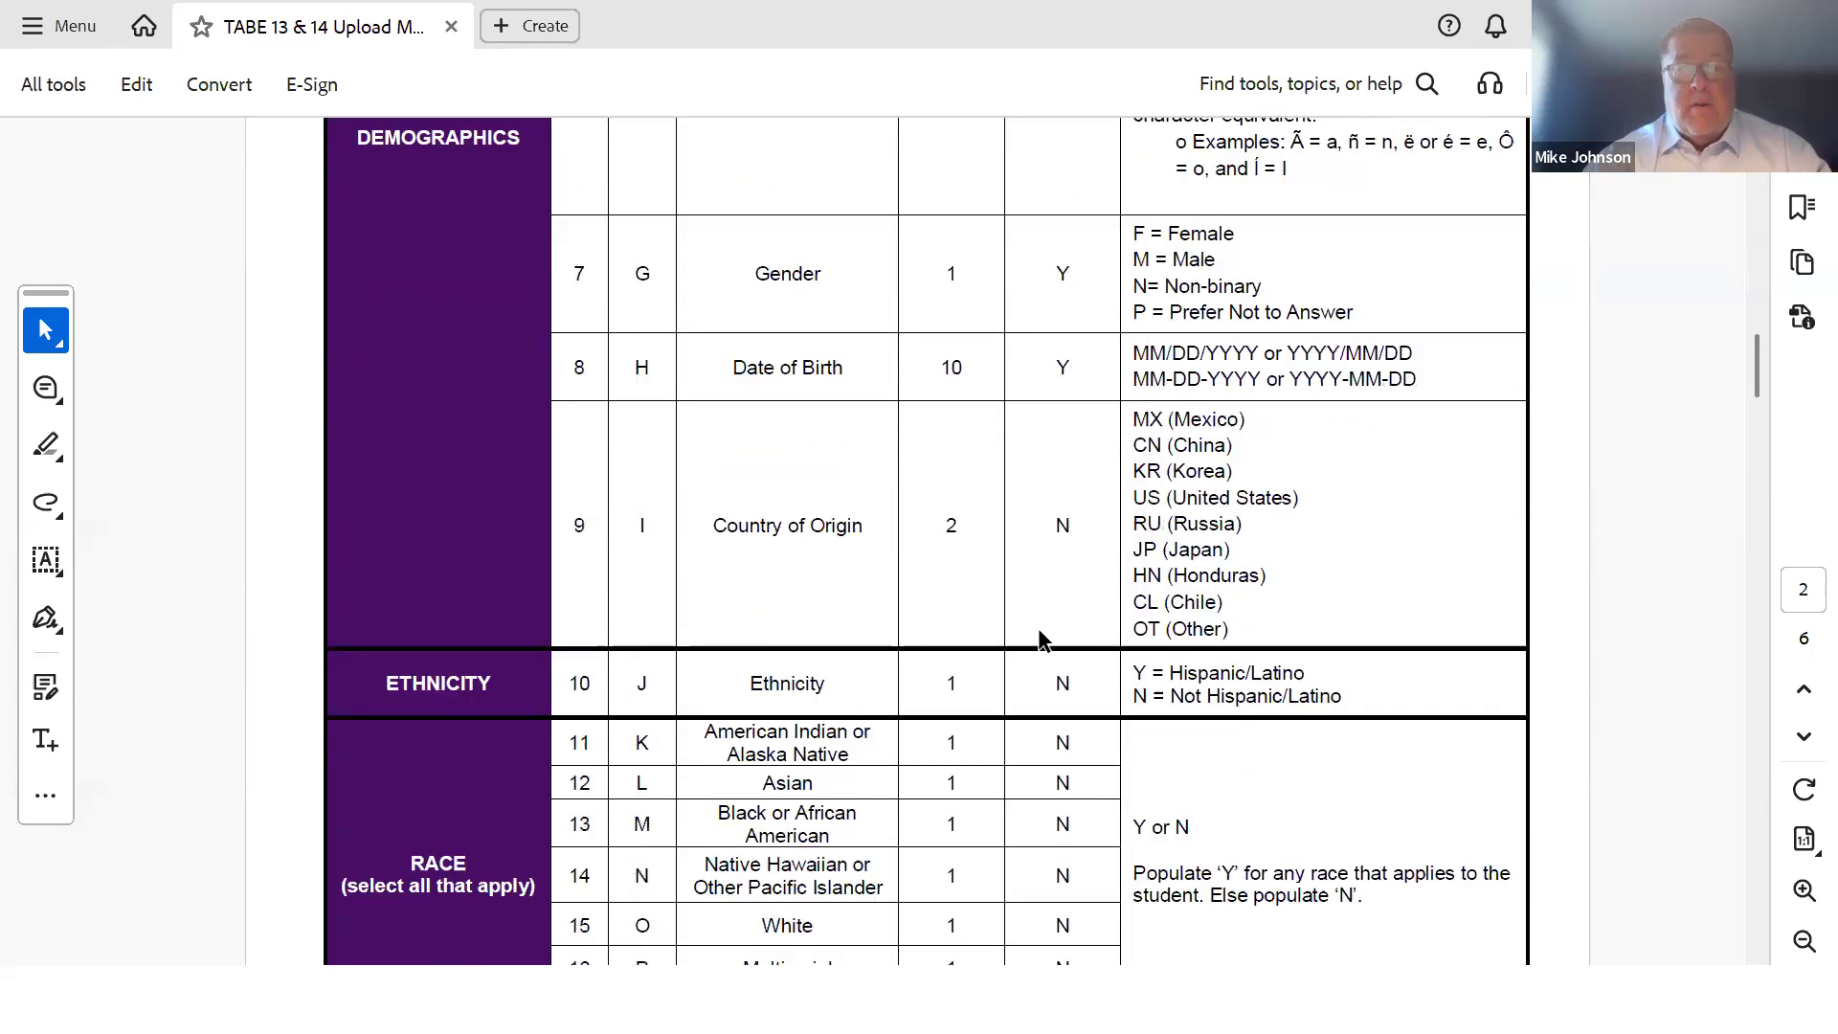
{"action": "scroll", "coordinate": [967, 627], "scroll_direction": "down", "scroll_amount": 2}
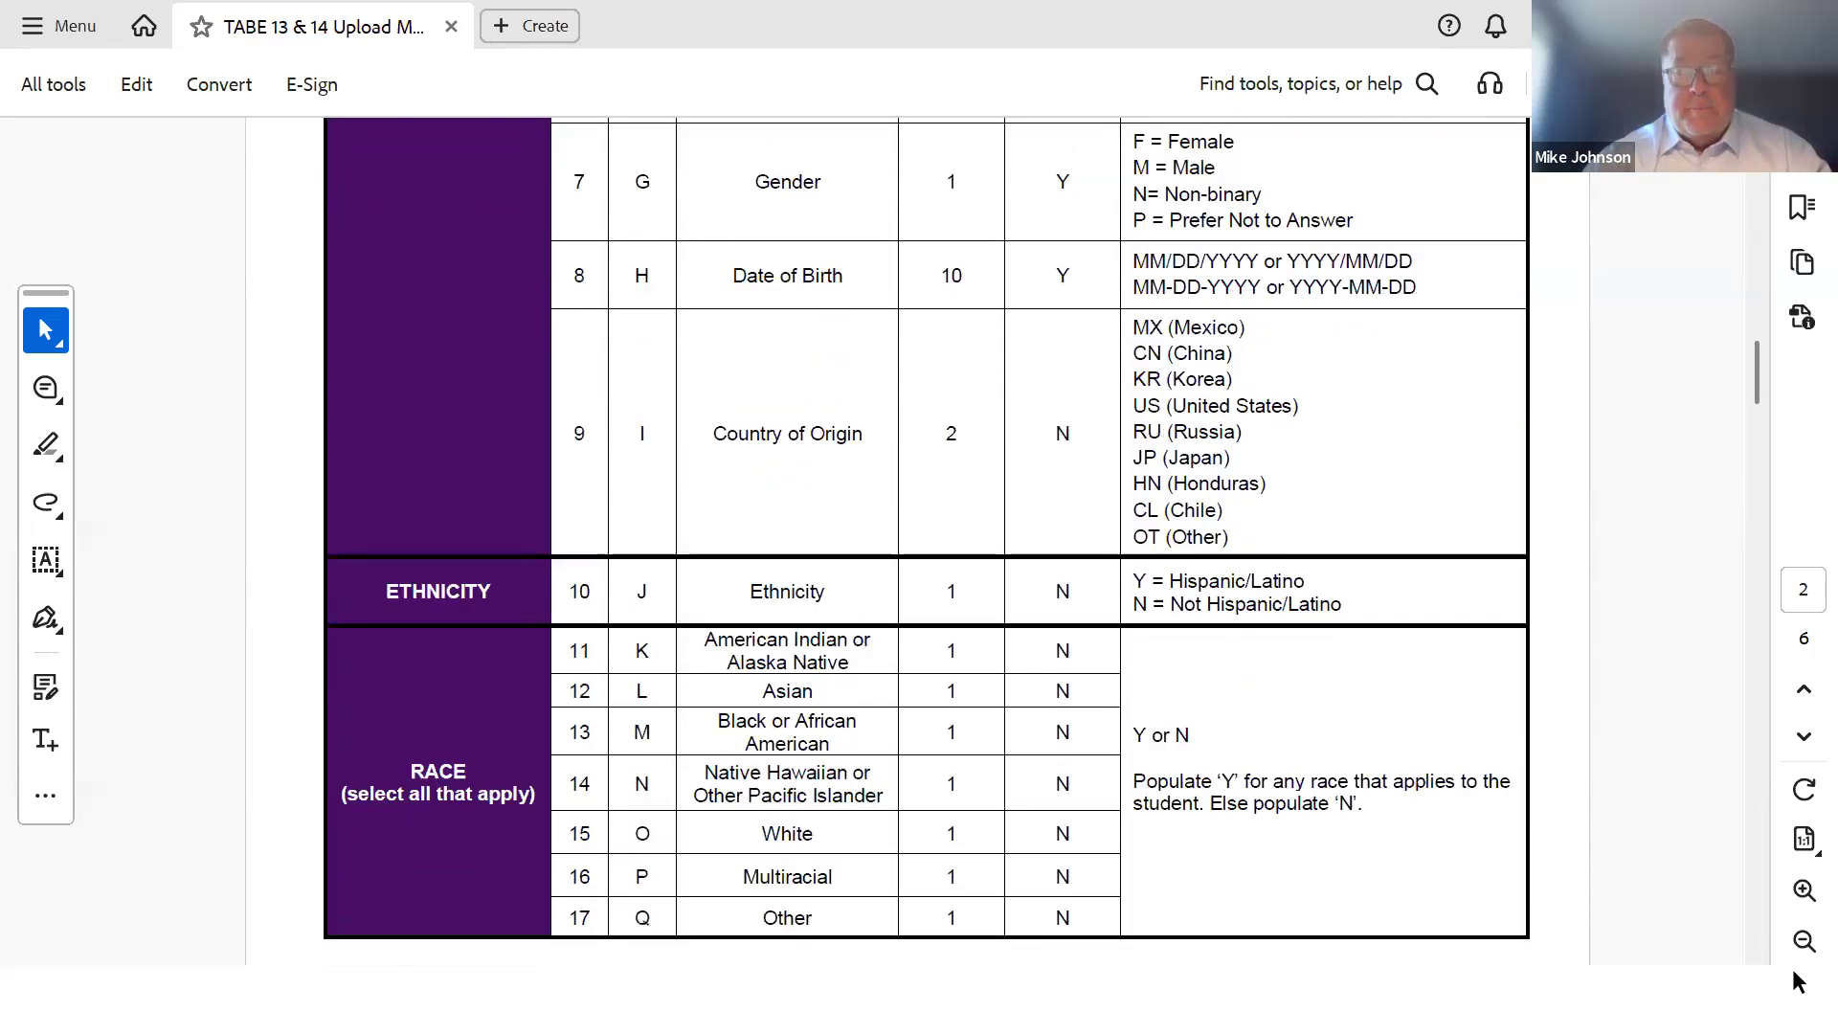
Enlarge the PDF to 123% and review the fields from race through disability, program participation, academic record and online accommodations
{"action": "left_click", "coordinate": [1798, 900]}
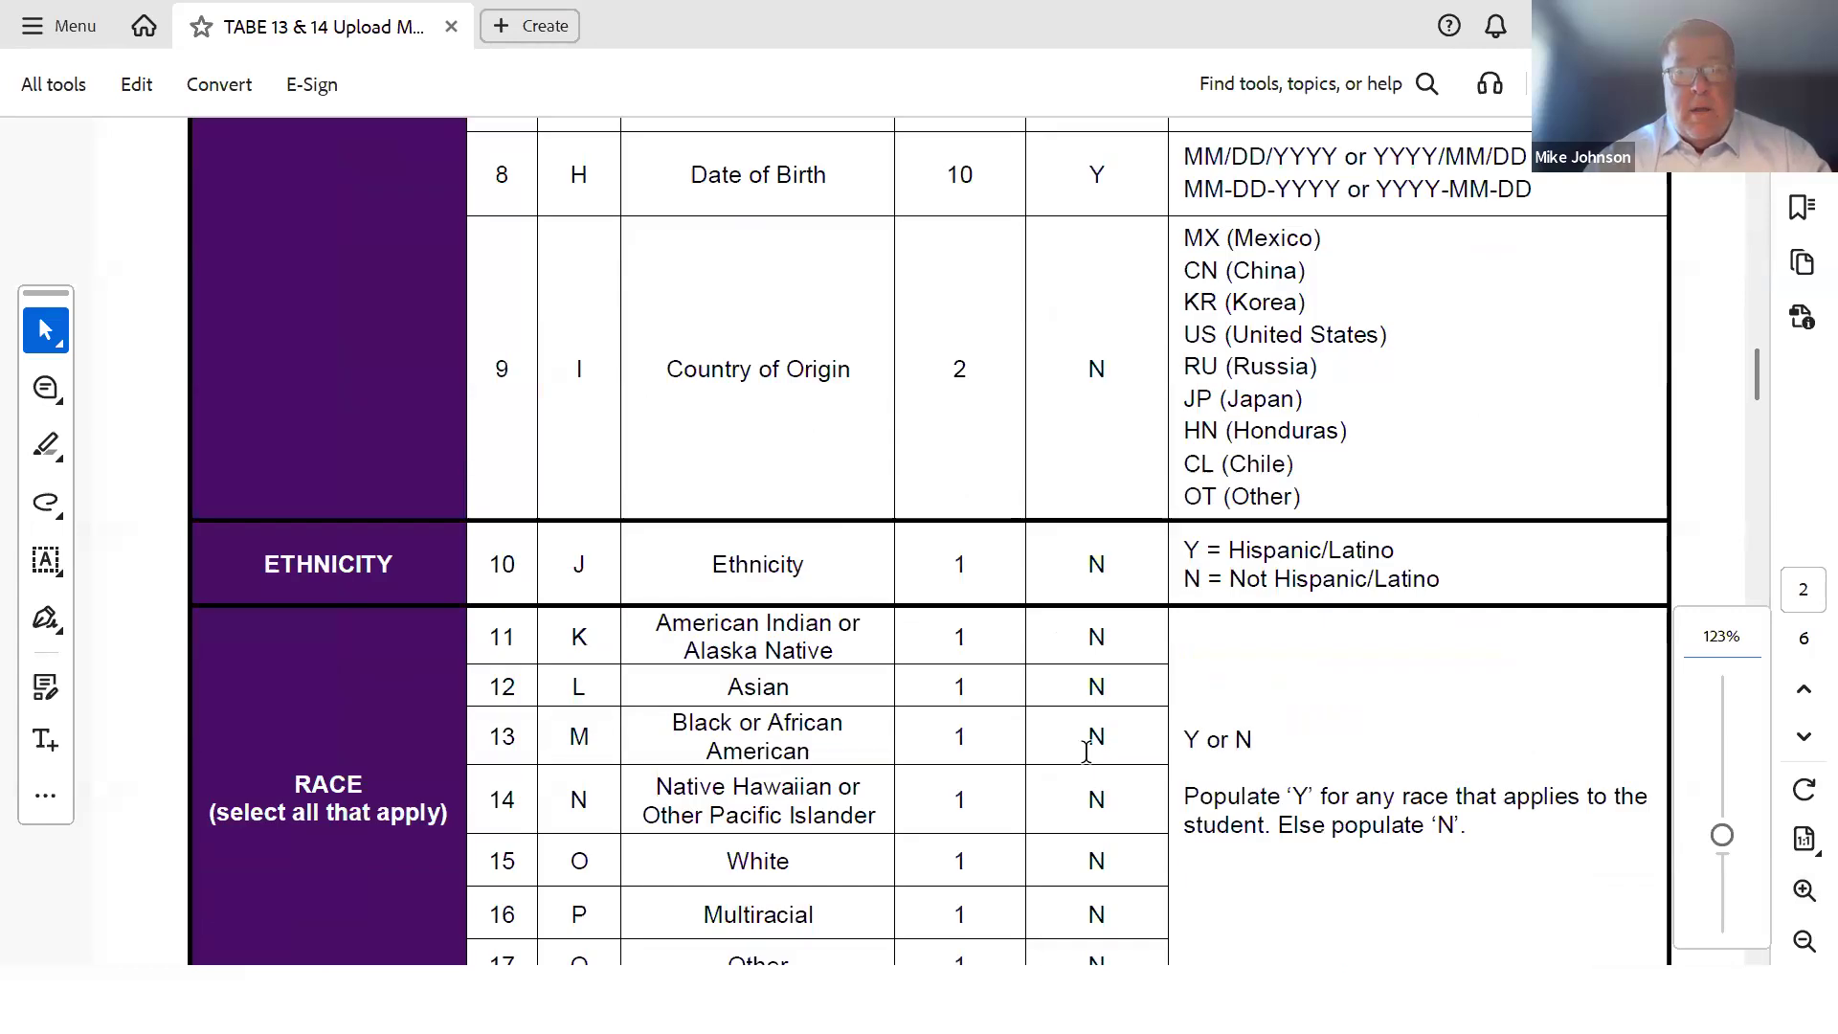
{"action": "scroll", "coordinate": [1049, 642], "scroll_direction": "down", "scroll_amount": 2}
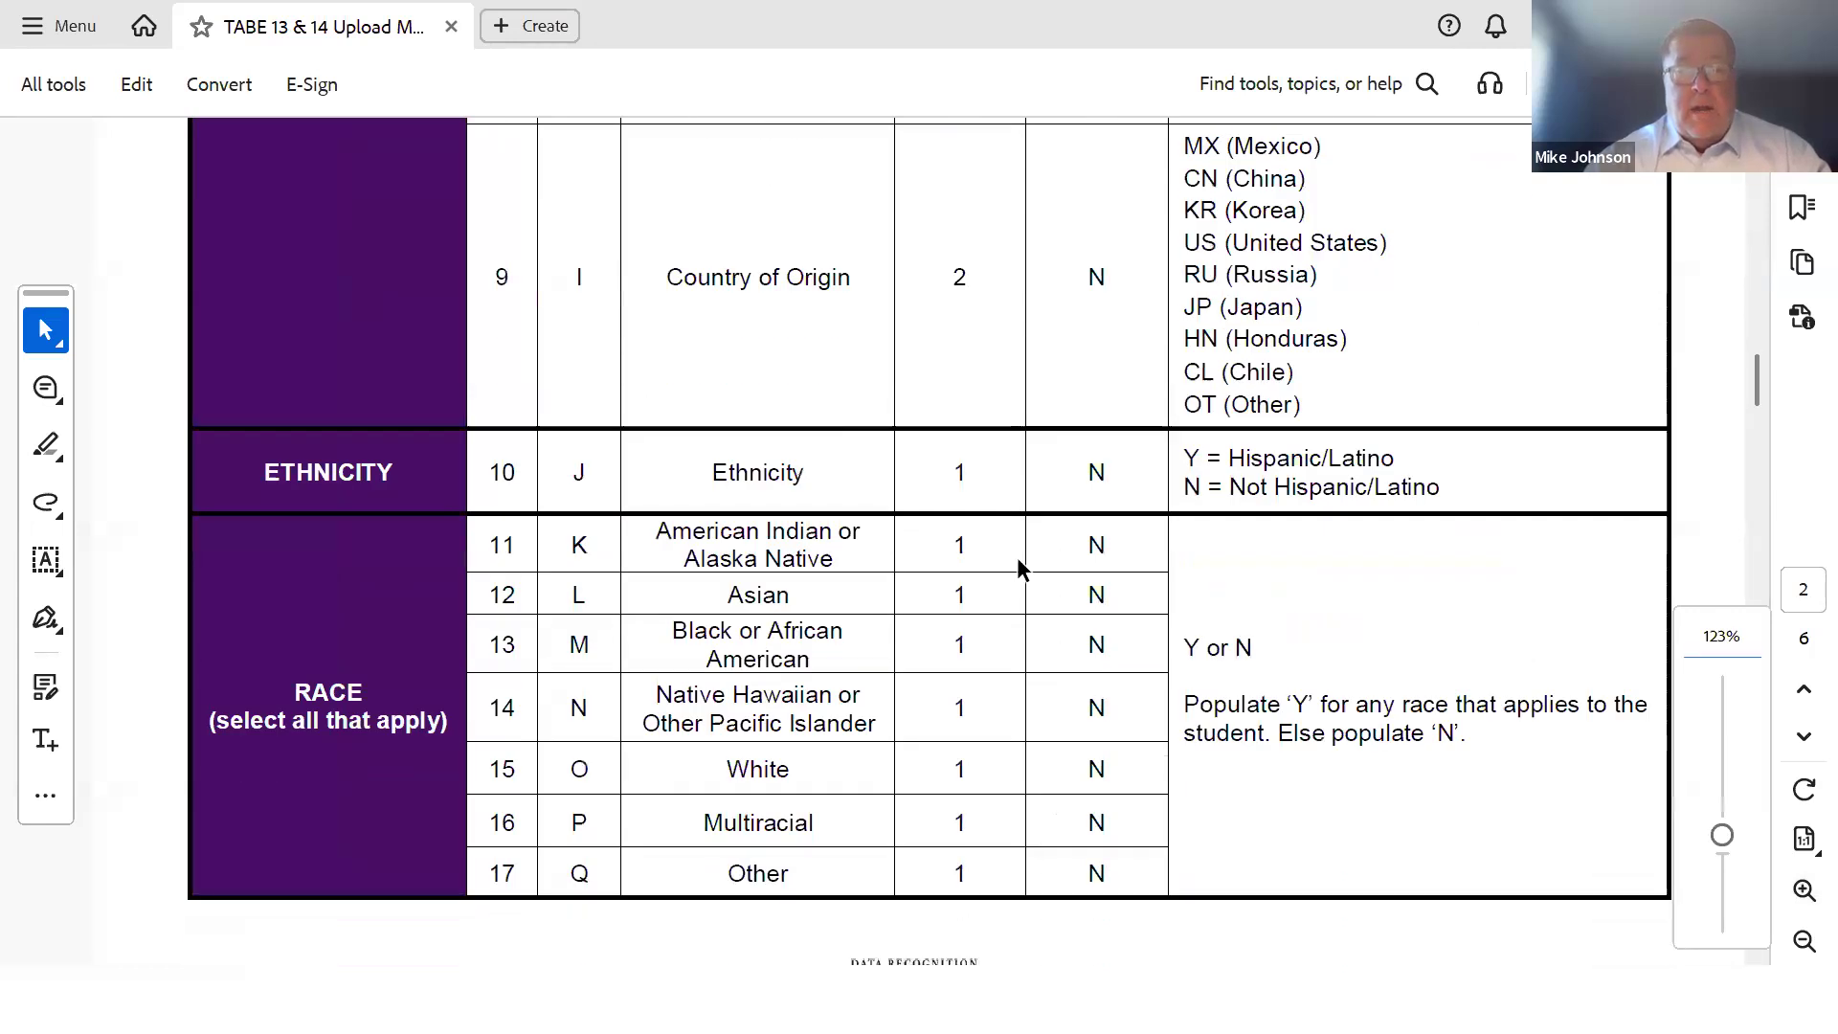
{"action": "scroll", "coordinate": [1073, 574], "scroll_direction": "down", "scroll_amount": 1}
{"action": "scroll", "coordinate": [1073, 574], "scroll_direction": "down", "scroll_amount": 10}
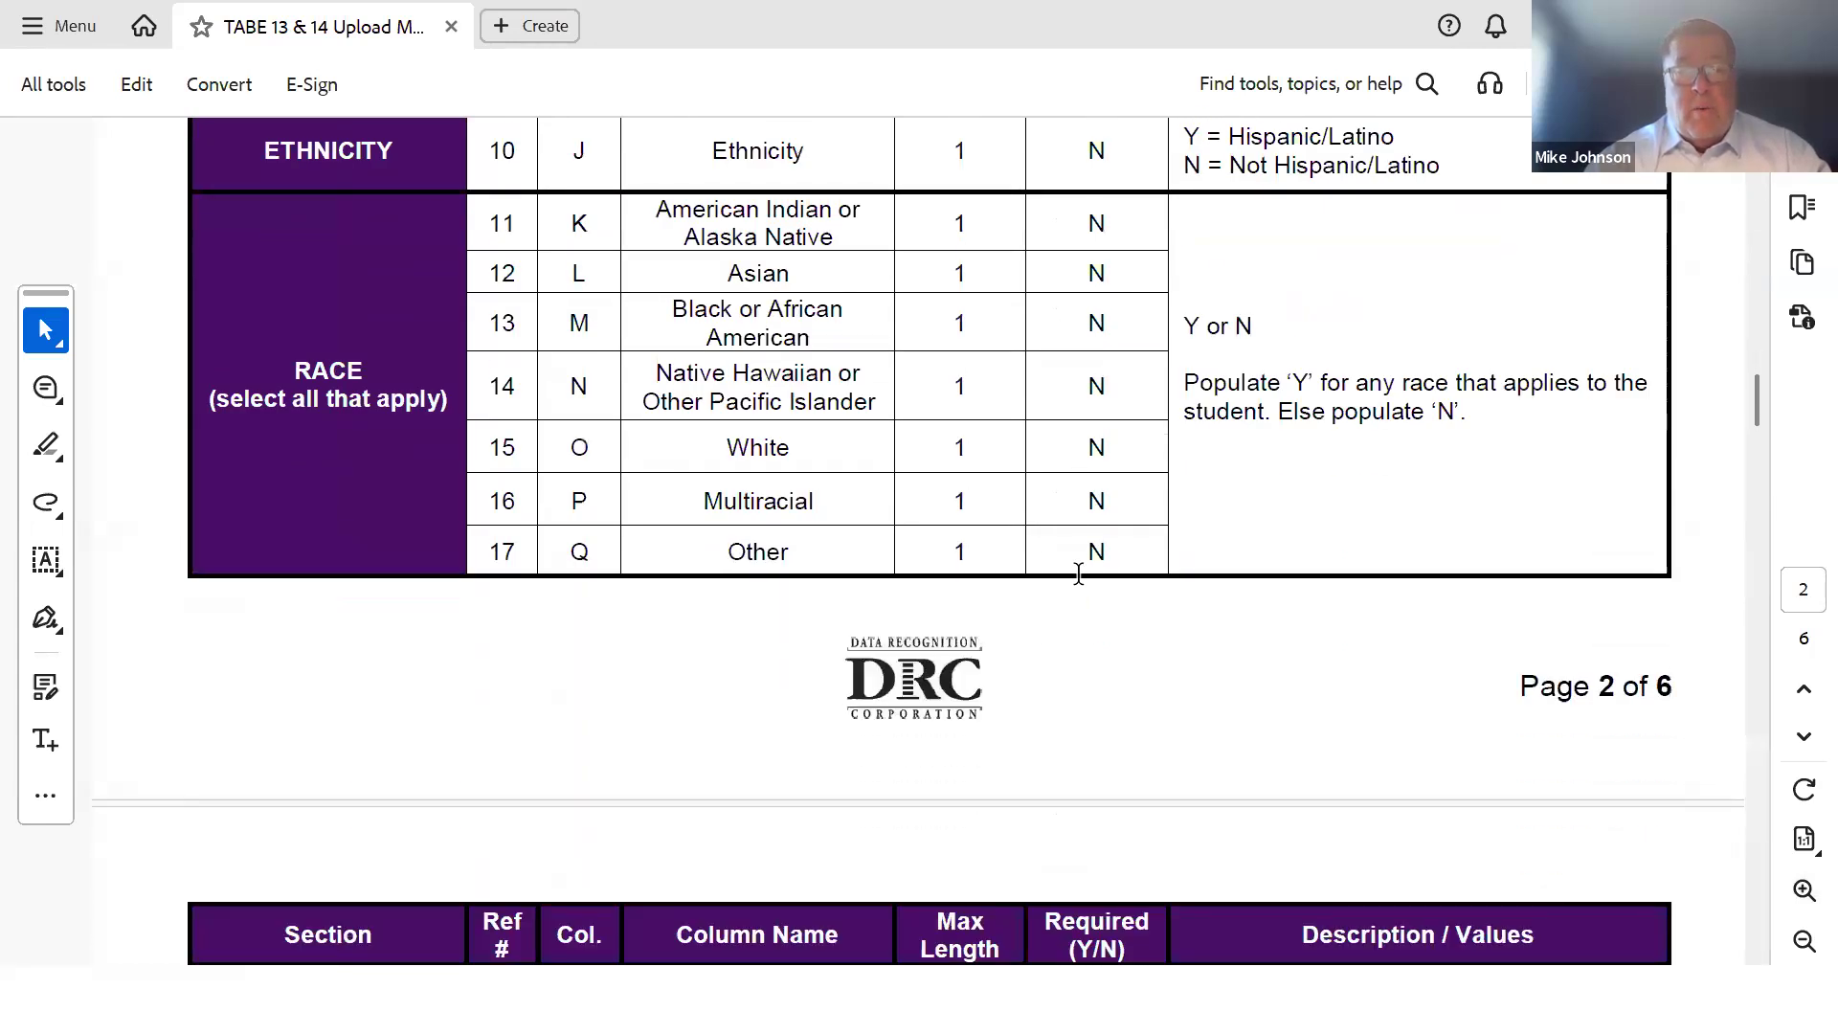
{"action": "scroll", "coordinate": [1104, 597], "scroll_direction": "down", "scroll_amount": 9}
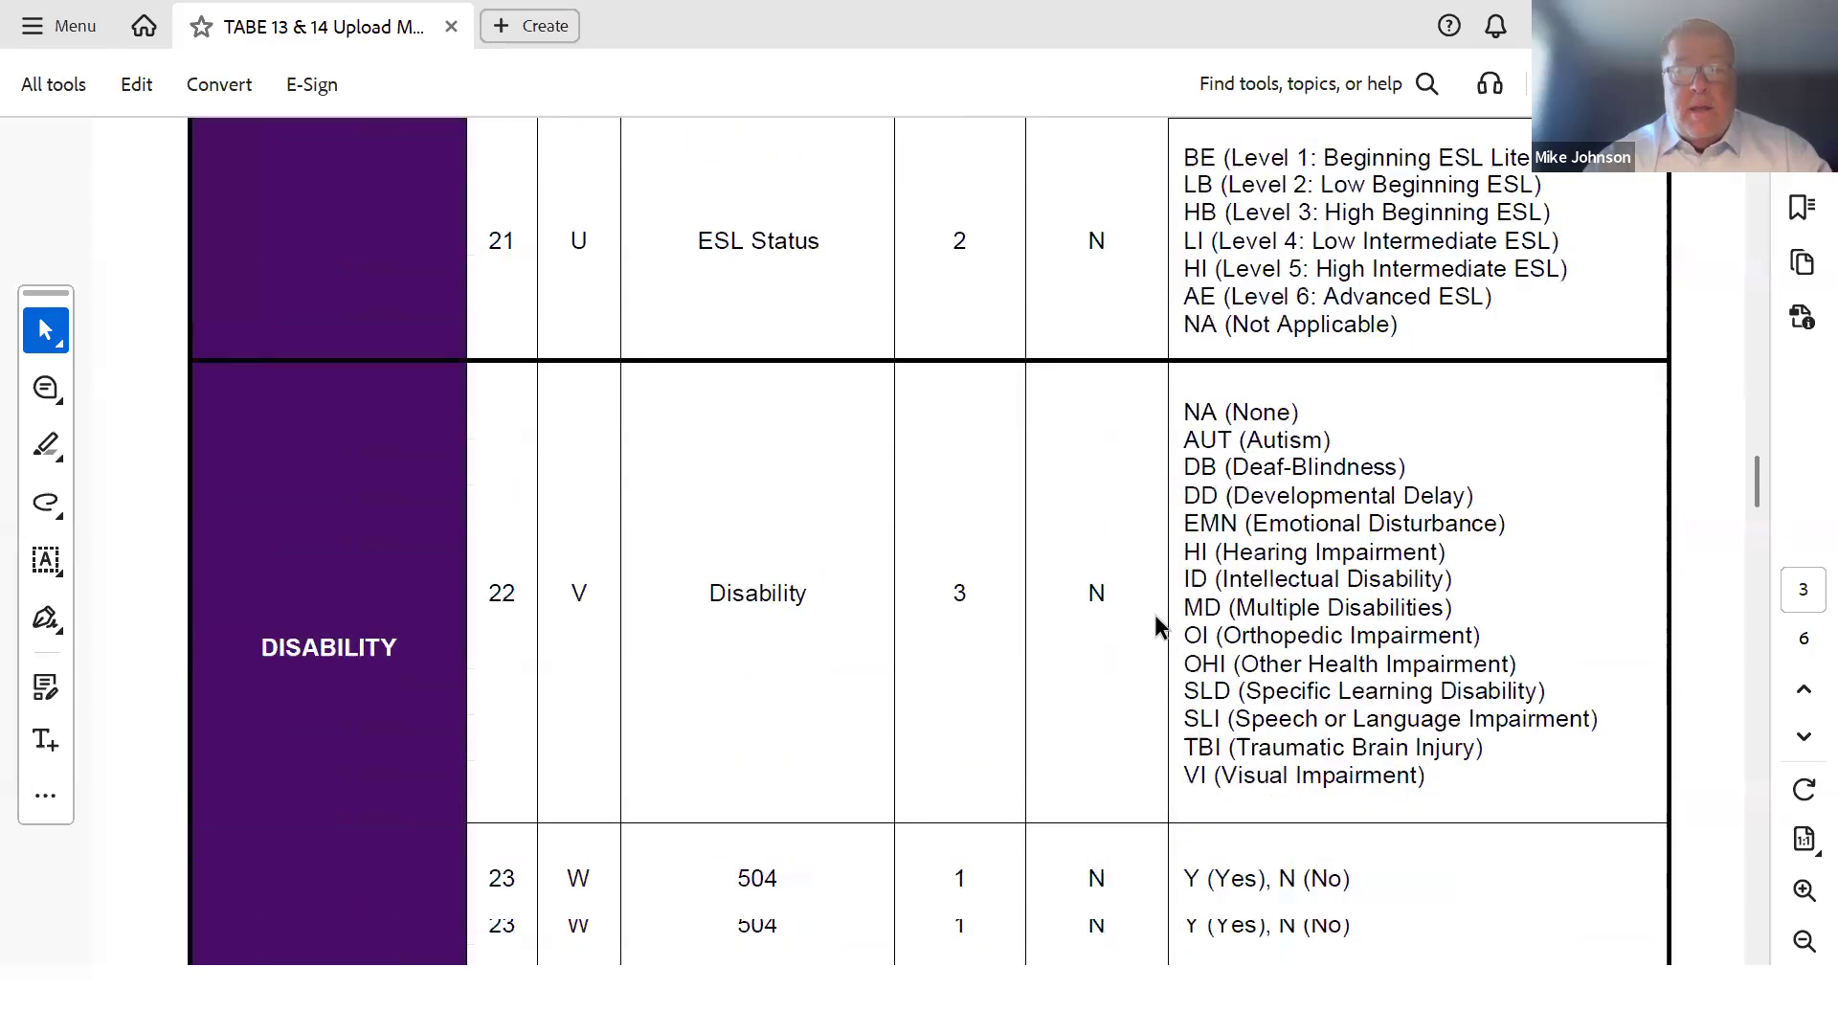
{"action": "scroll", "coordinate": [1232, 397], "scroll_direction": "down", "scroll_amount": 1}
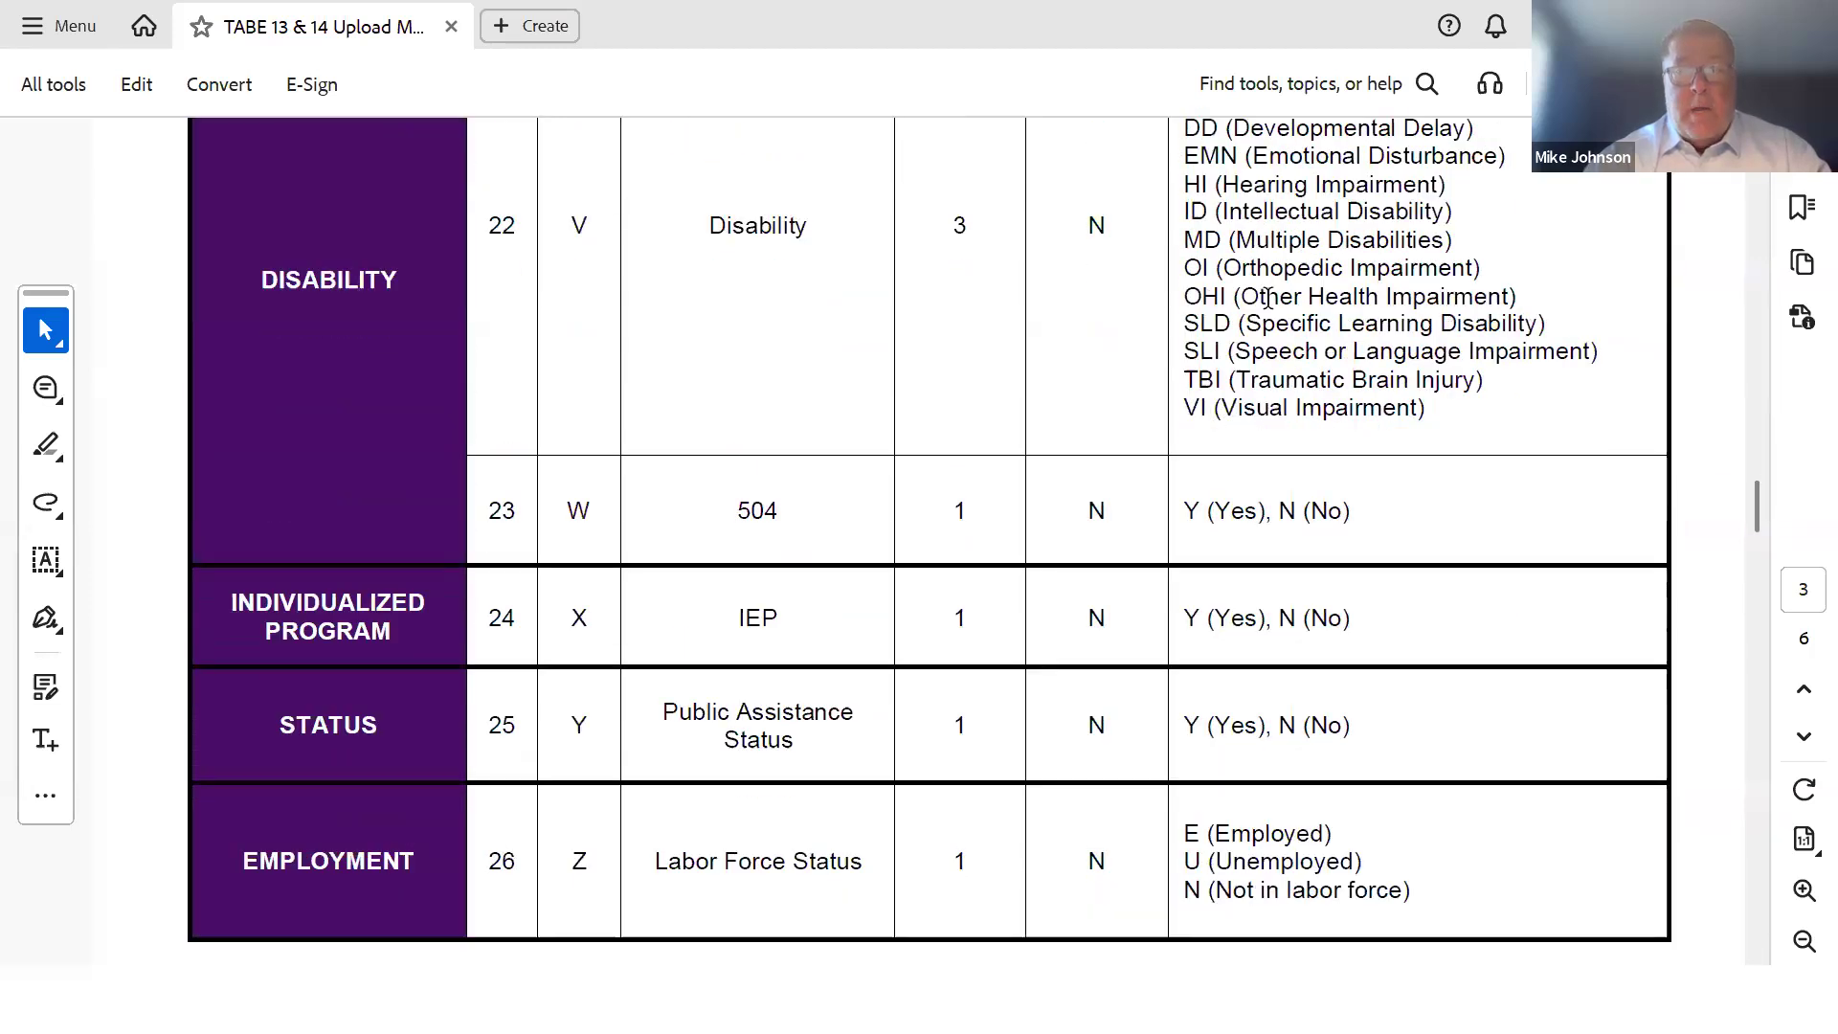
{"action": "scroll", "coordinate": [1268, 331], "scroll_direction": "down", "scroll_amount": 9}
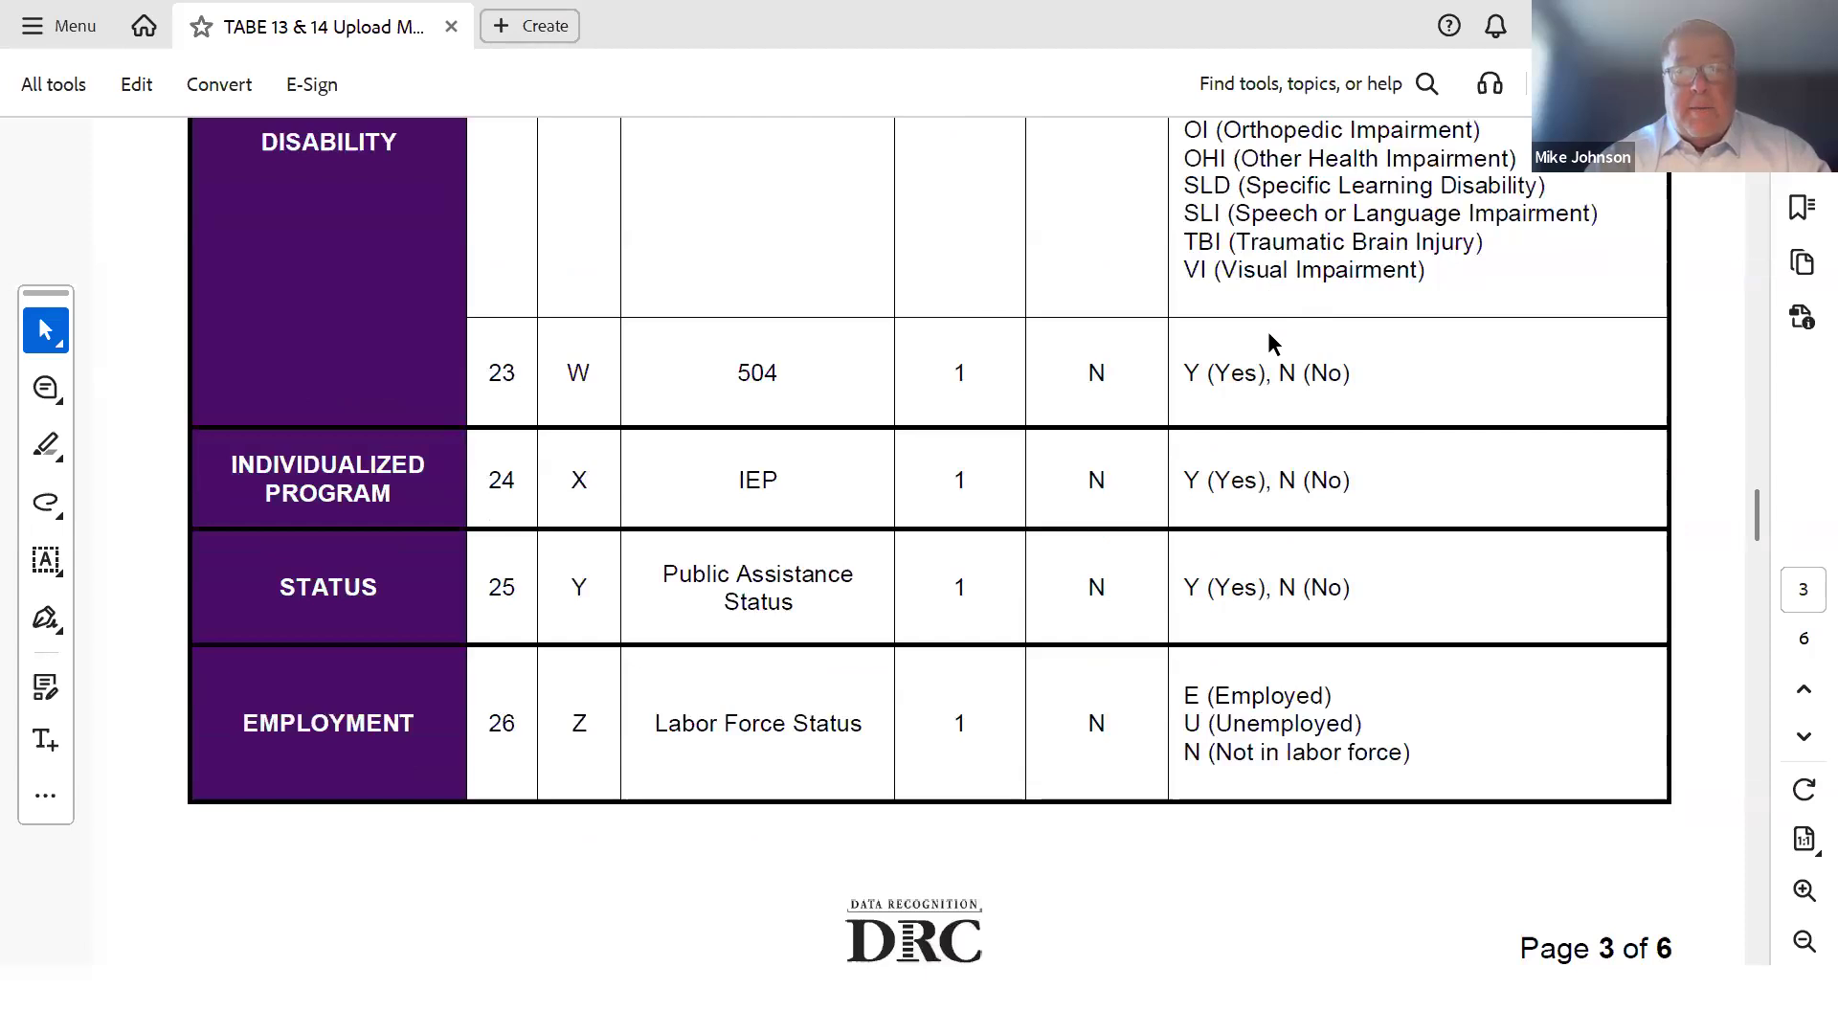
{"action": "scroll", "coordinate": [1240, 376], "scroll_direction": "down", "scroll_amount": 13}
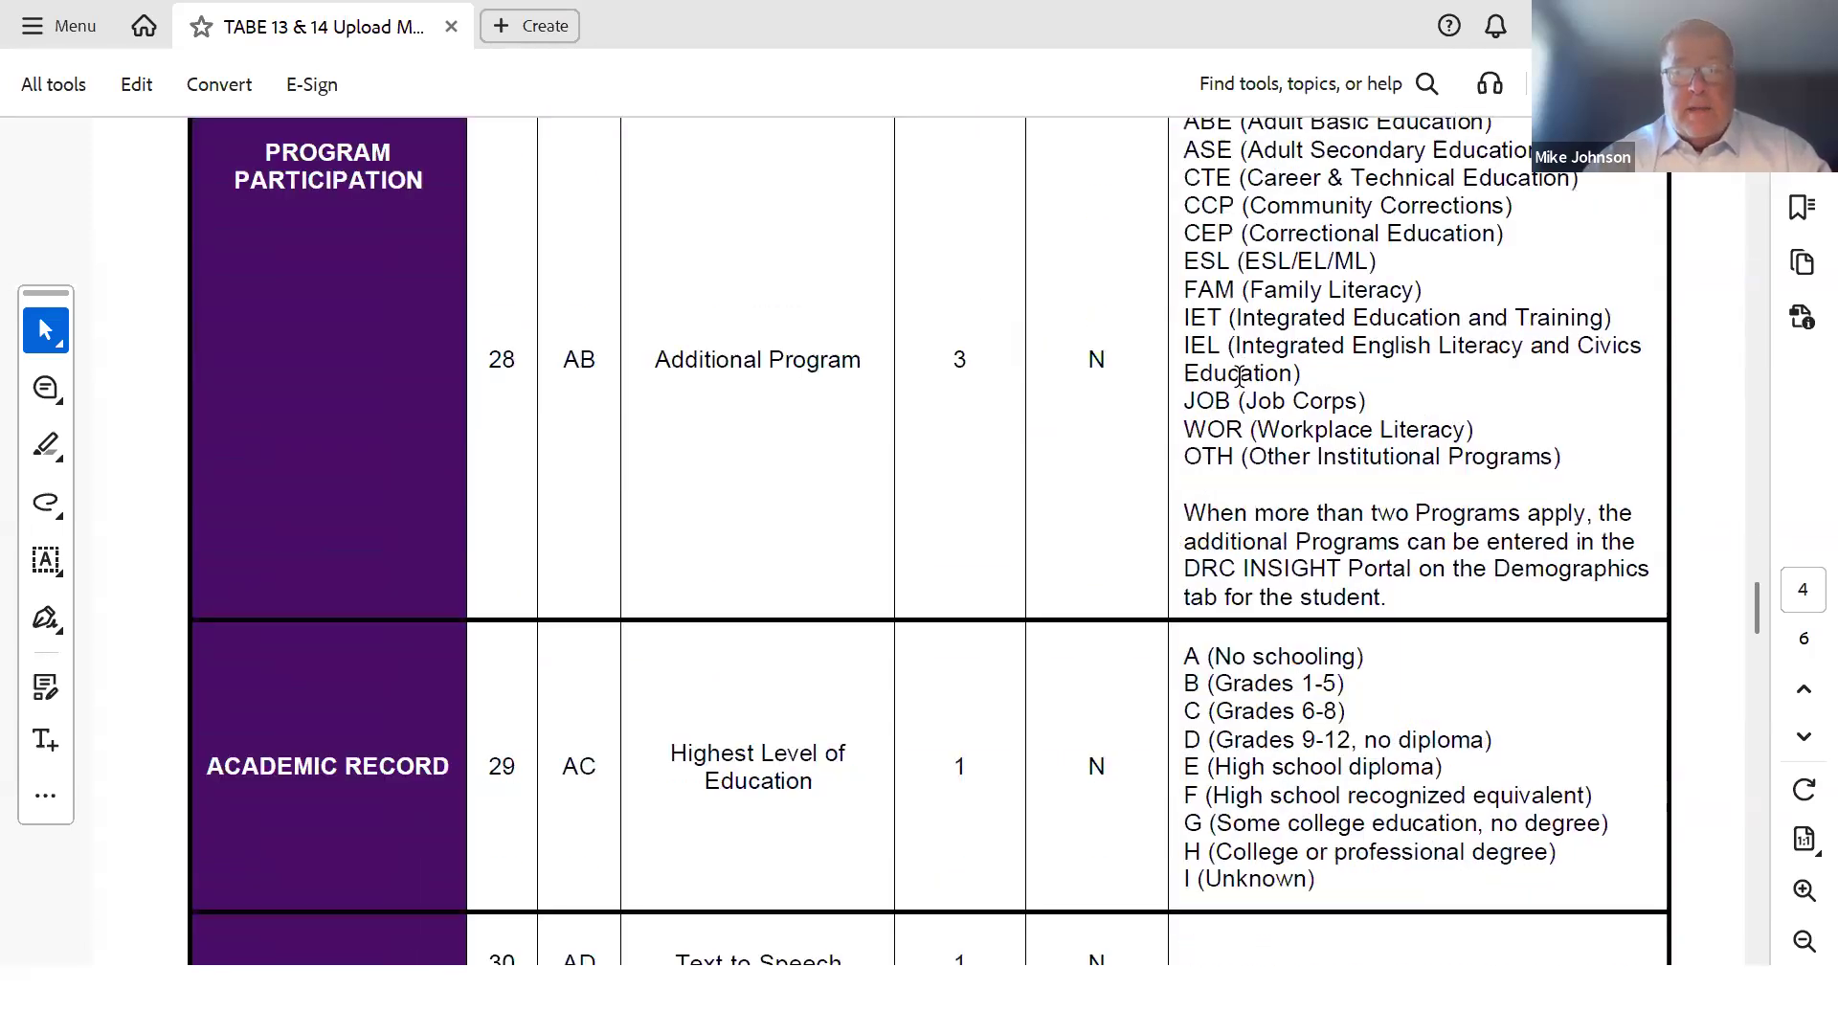
{"action": "scroll", "coordinate": [1239, 379], "scroll_direction": "down", "scroll_amount": 3}
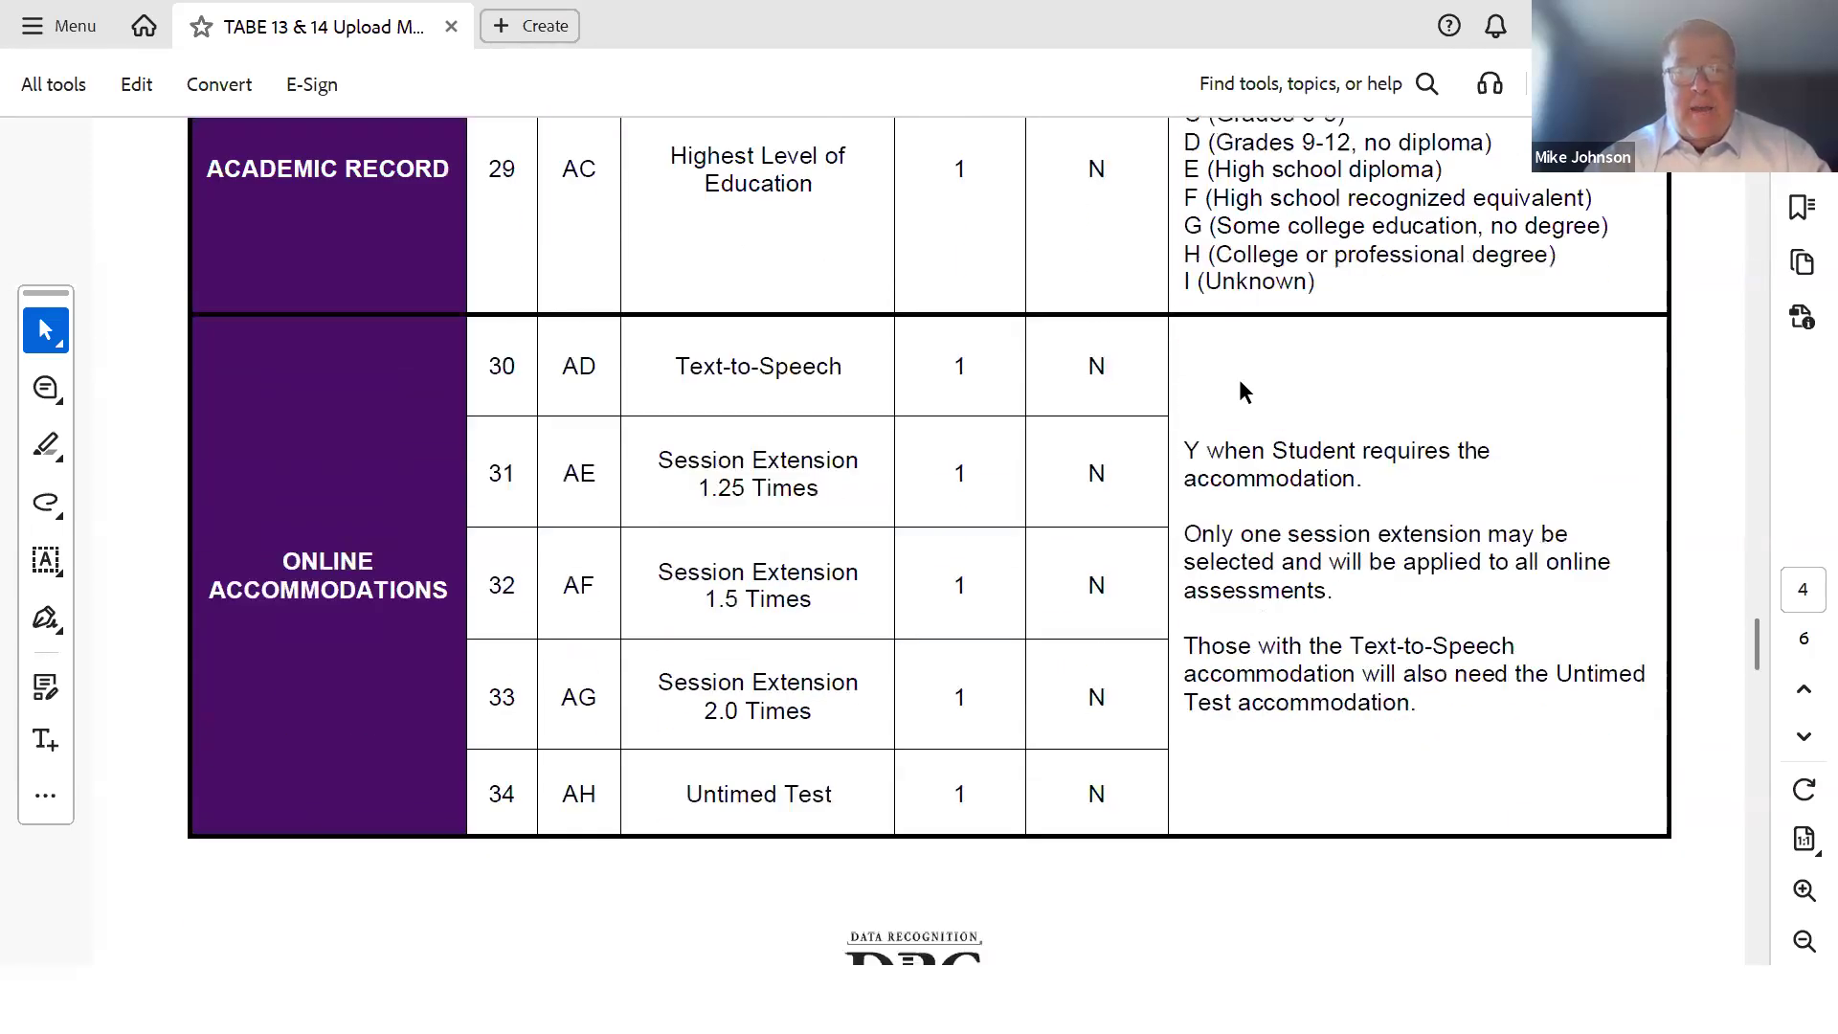
{"action": "scroll", "coordinate": [1240, 381], "scroll_direction": "down", "scroll_amount": 9}
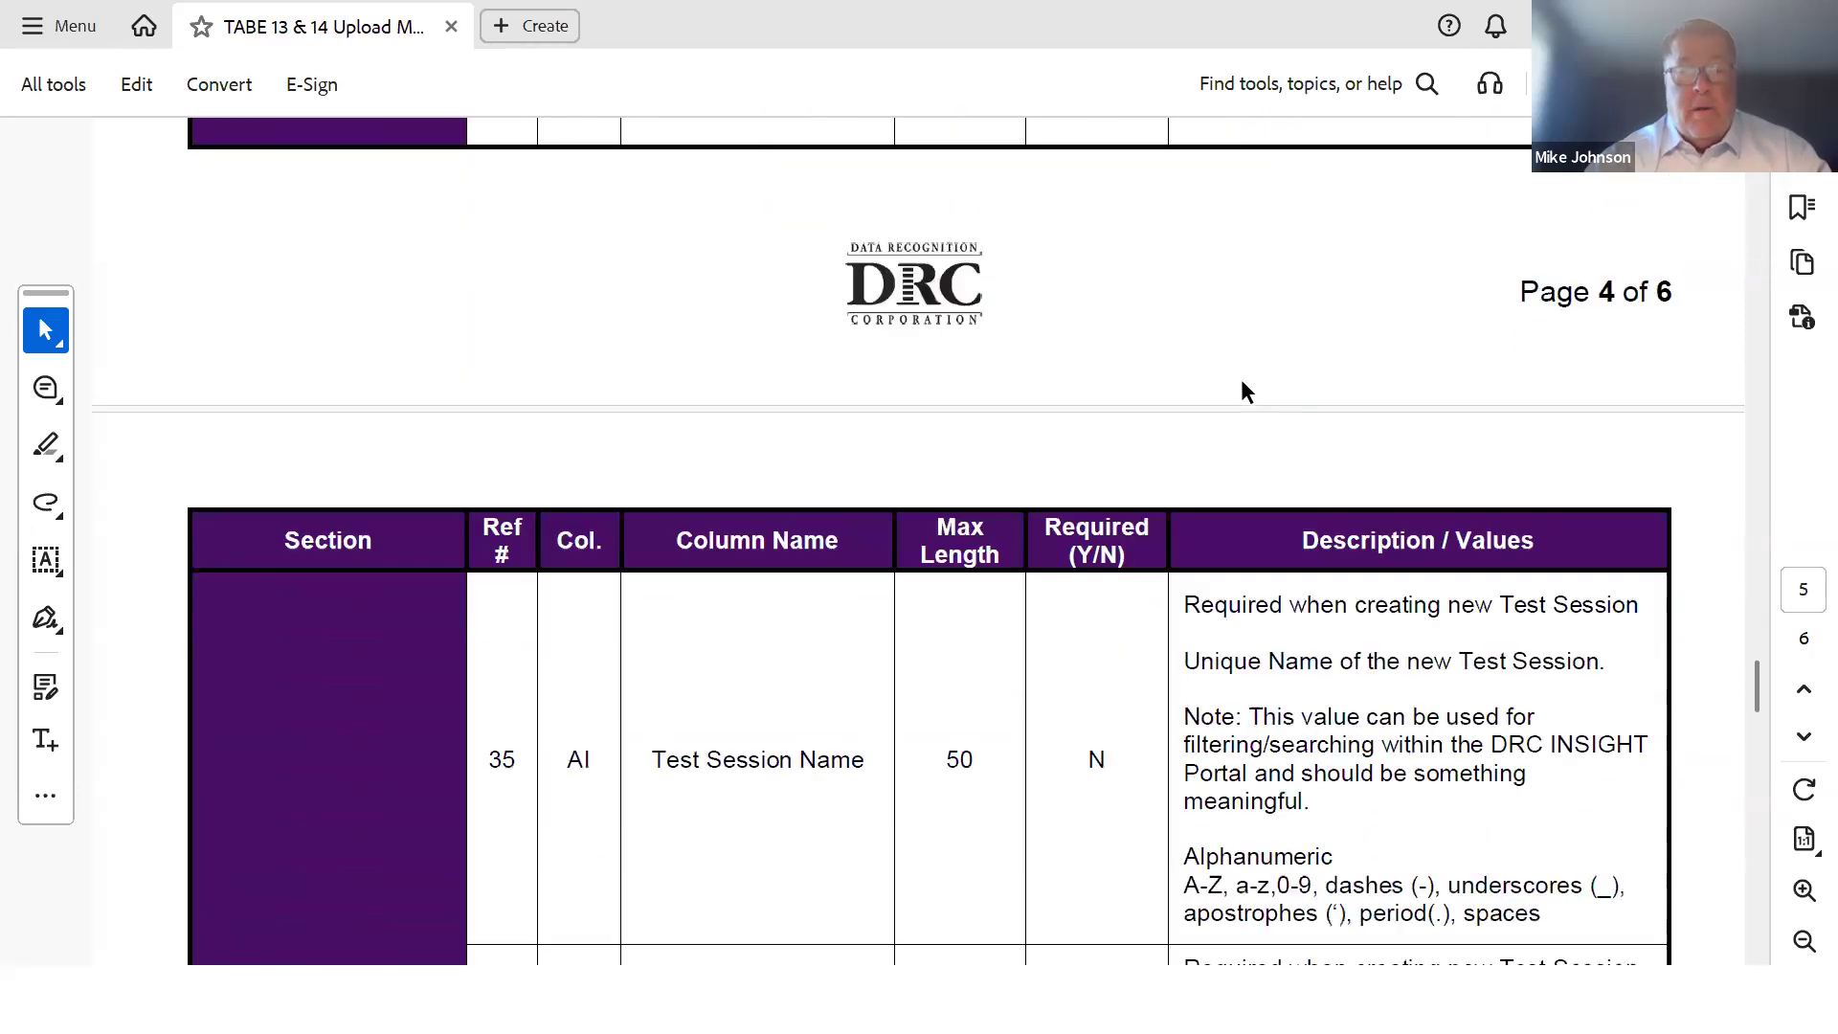
Examine the naming rules for Test Session Name (AI) and the allowed Test codes (AJ) on page 5
{"action": "mouse_move", "coordinate": [649, 619]}
{"action": "left_mouse_down"}
{"action": "mouse_move", "coordinate": [774, 618]}
{"action": "mouse_move", "coordinate": [617, 597]}
{"action": "mouse_move", "coordinate": [662, 605]}
{"action": "left_mouse_up"}
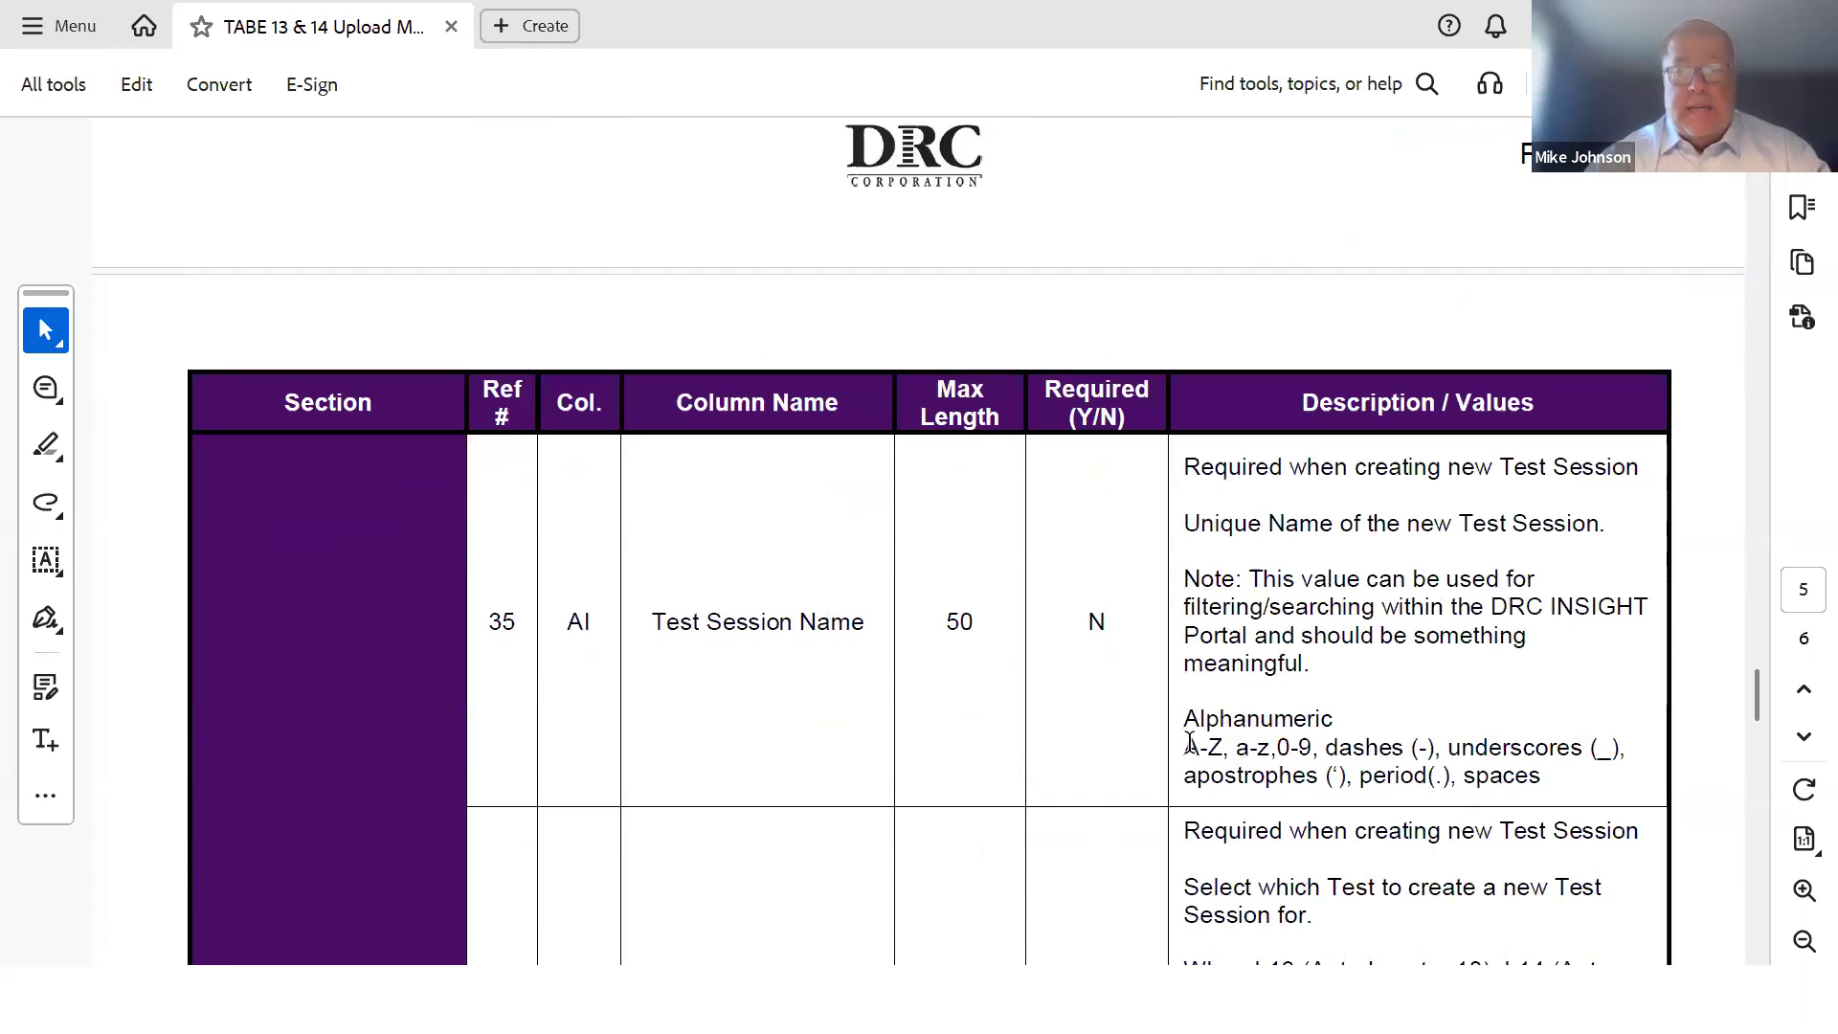
{"action": "scroll", "coordinate": [1457, 712], "scroll_direction": "down", "scroll_amount": 2}
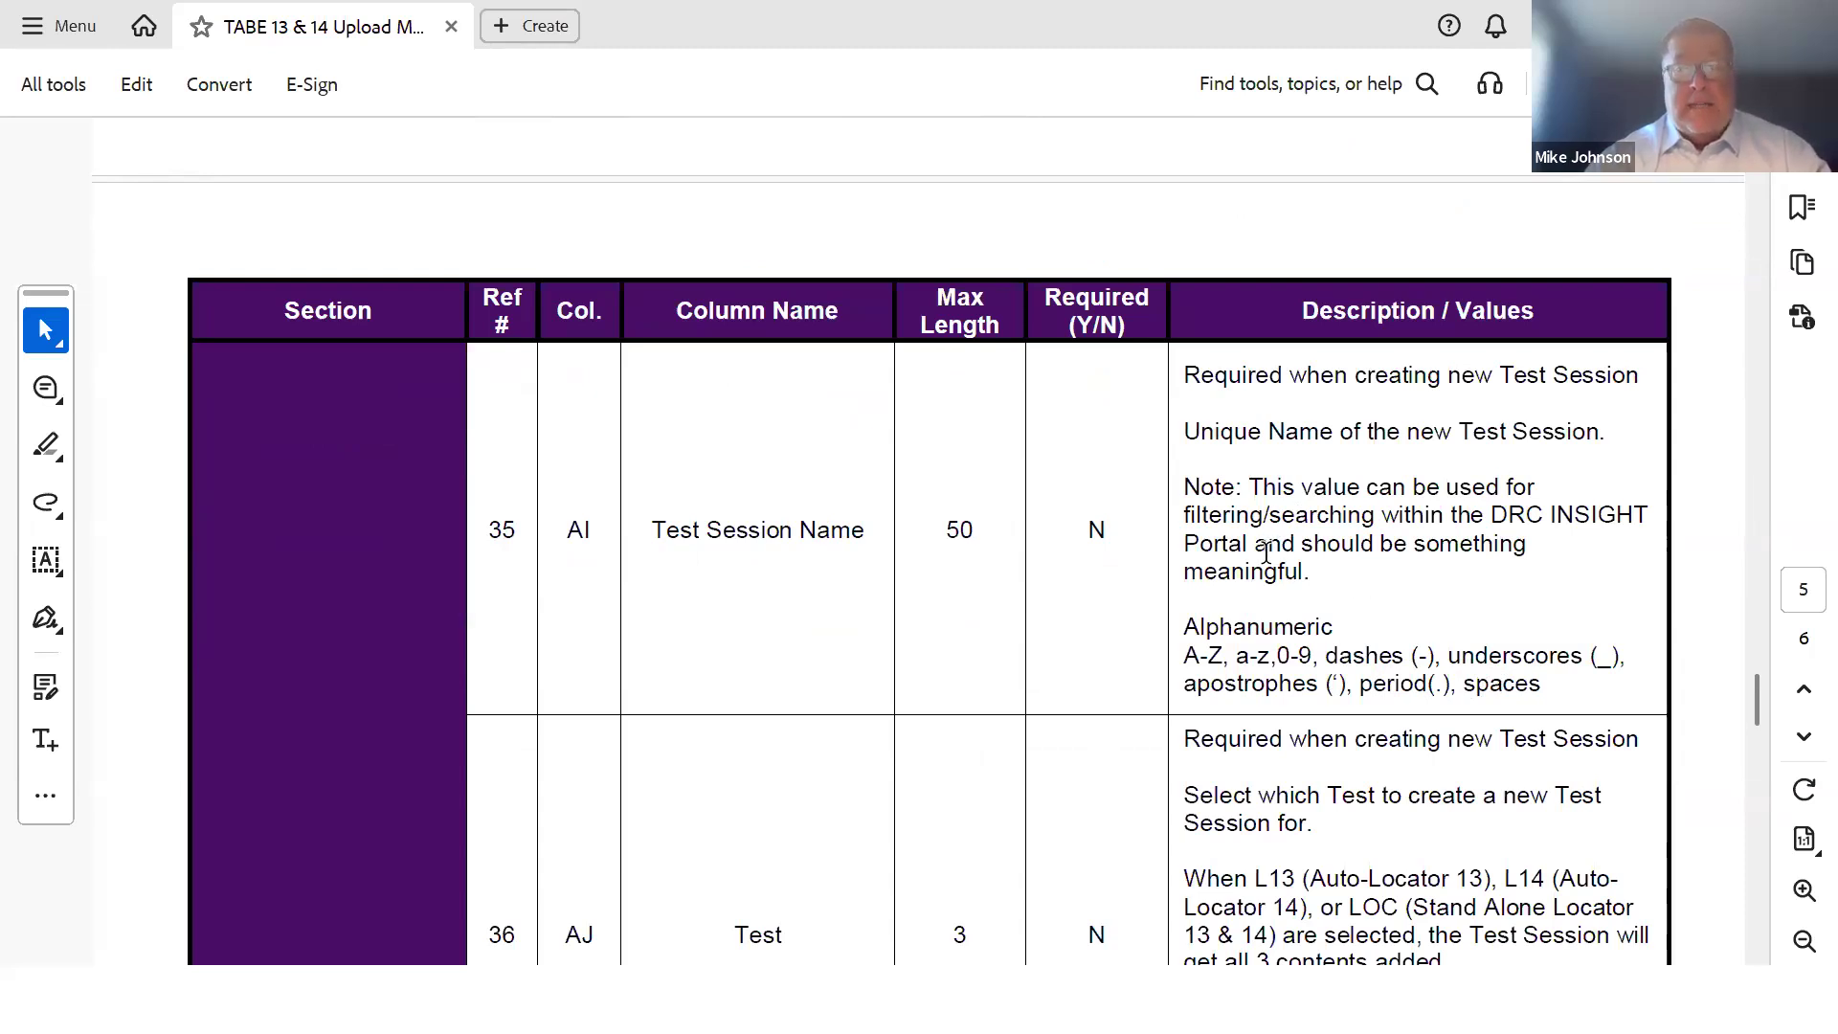
{"action": "scroll", "coordinate": [1252, 552], "scroll_direction": "down", "scroll_amount": 1}
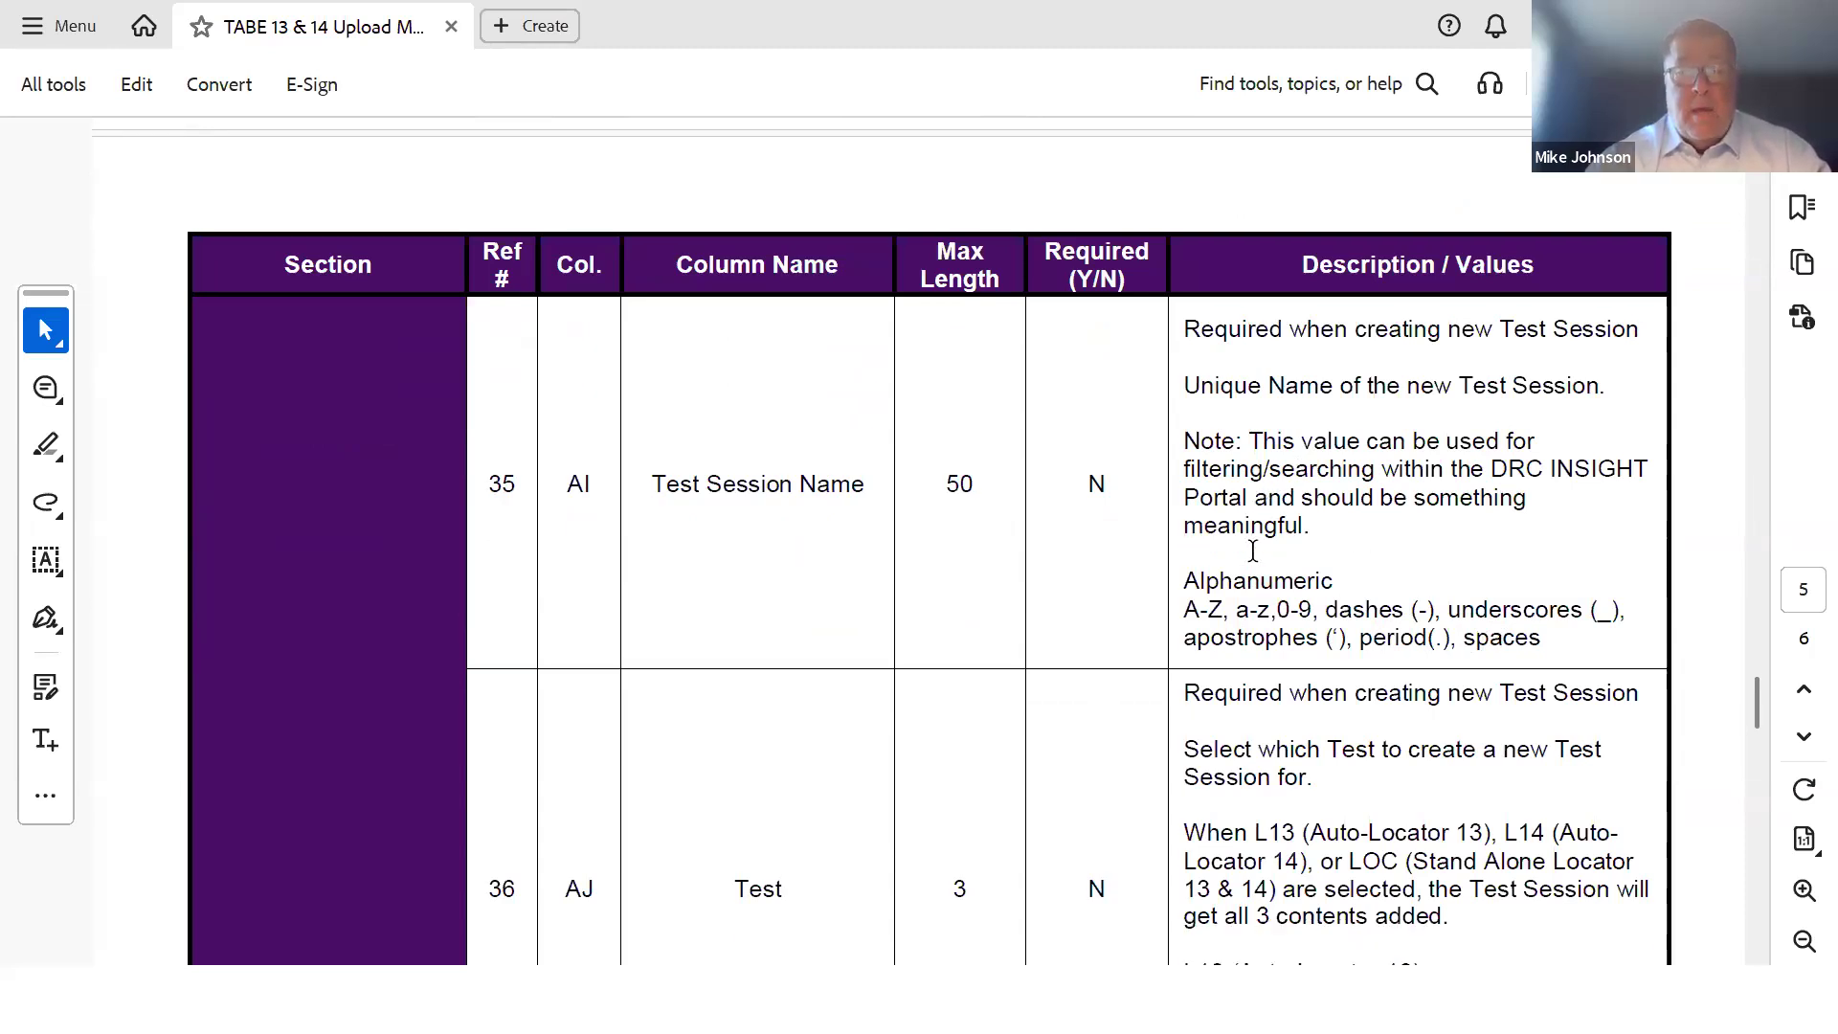
{"action": "scroll", "coordinate": [1252, 551], "scroll_direction": "down", "scroll_amount": 5}
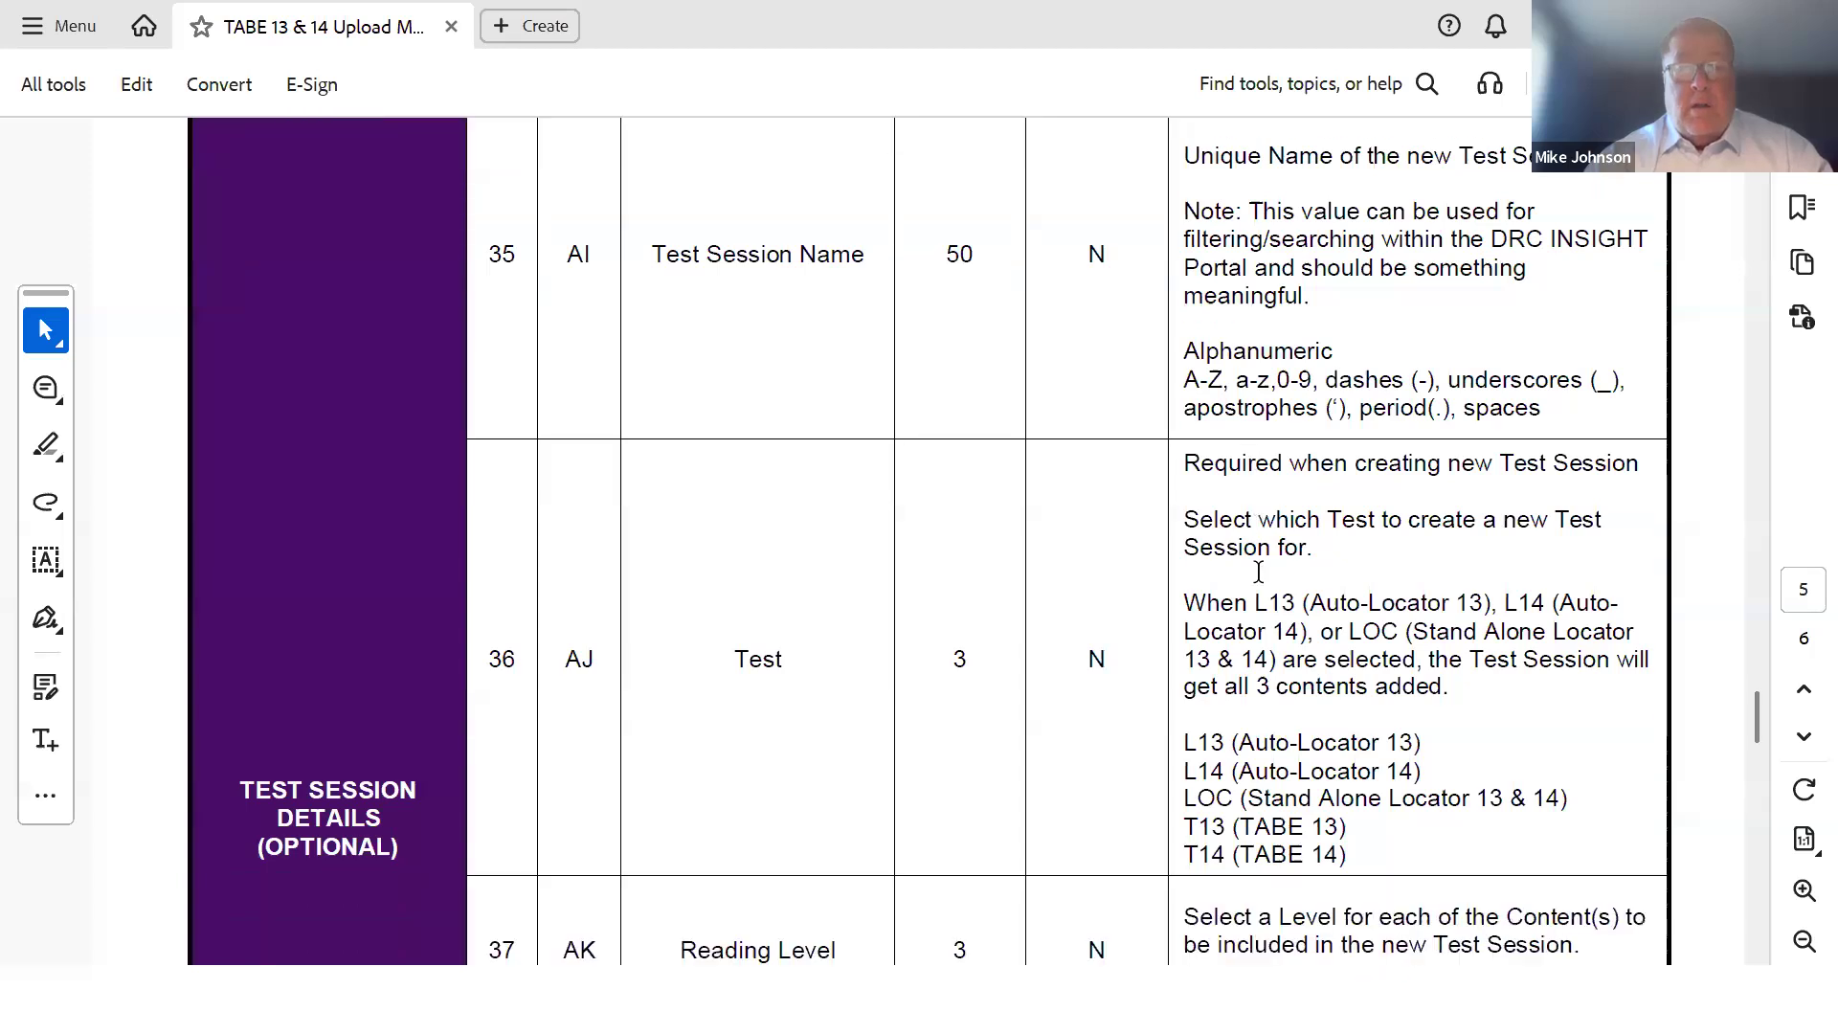
{"action": "scroll", "coordinate": [1258, 571], "scroll_direction": "down", "scroll_amount": 2}
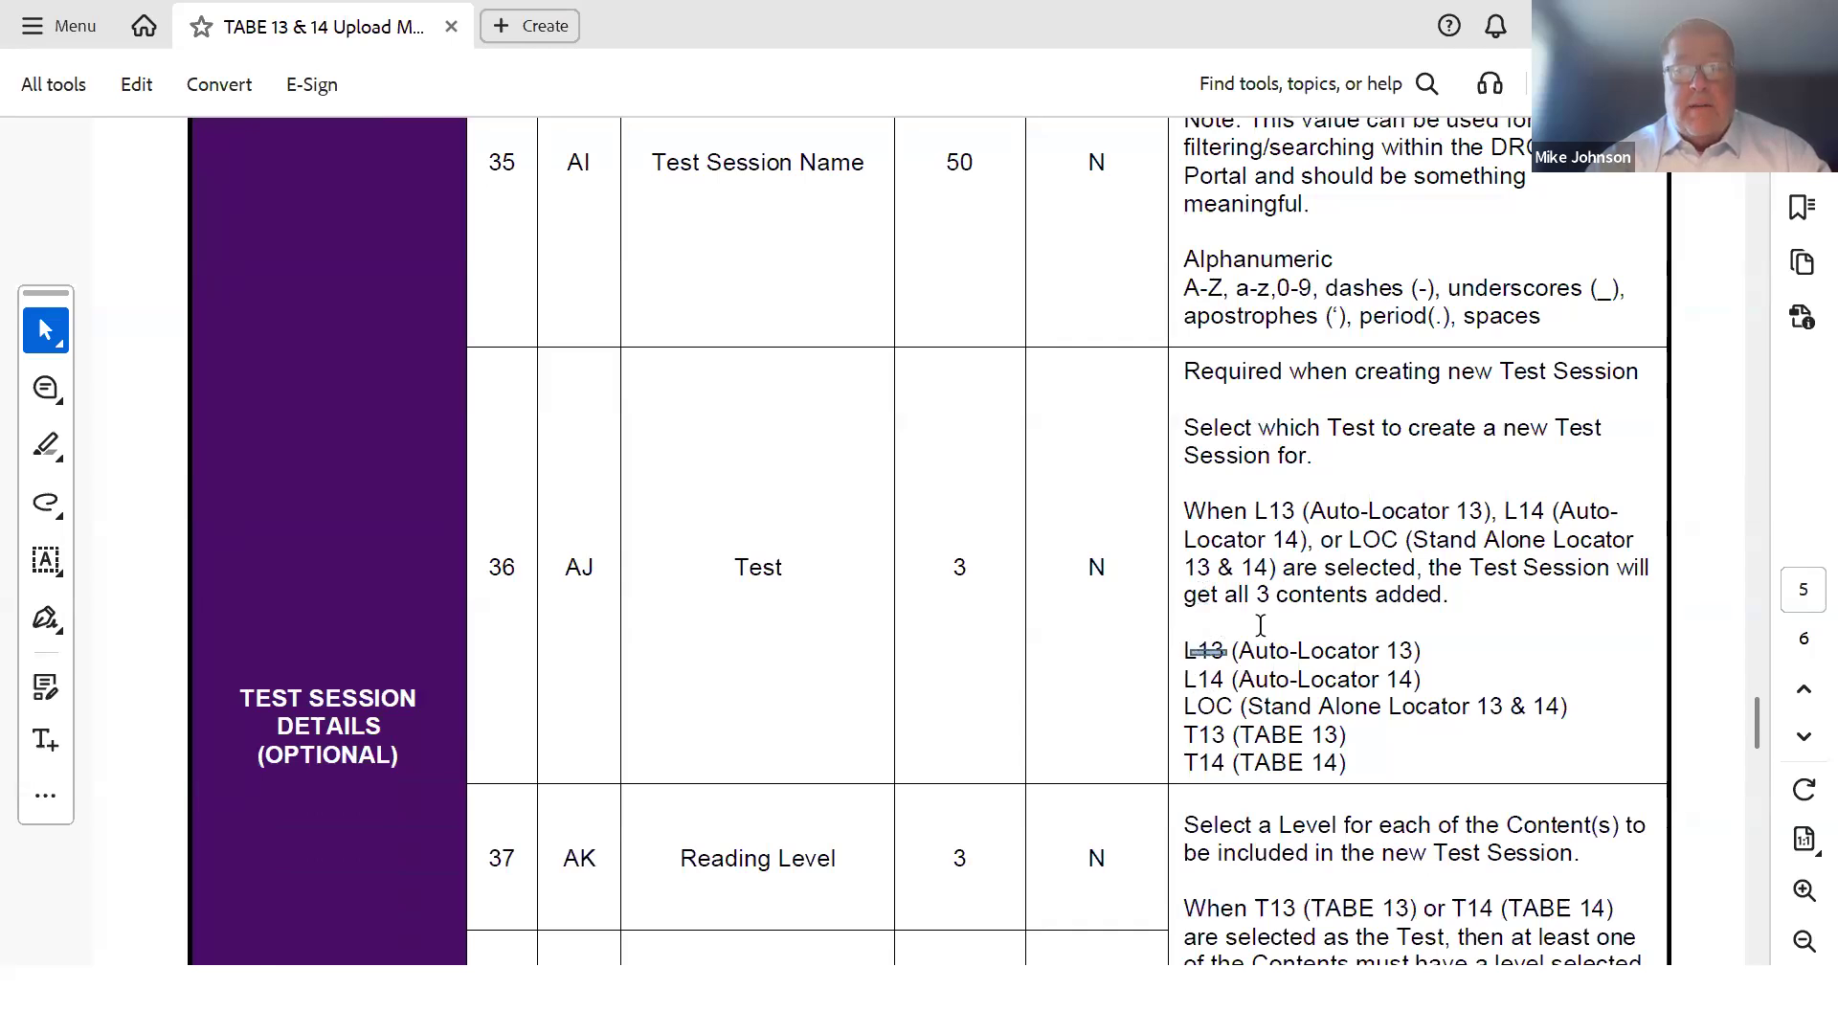
{"action": "left_click", "coordinate": [1183, 734]}
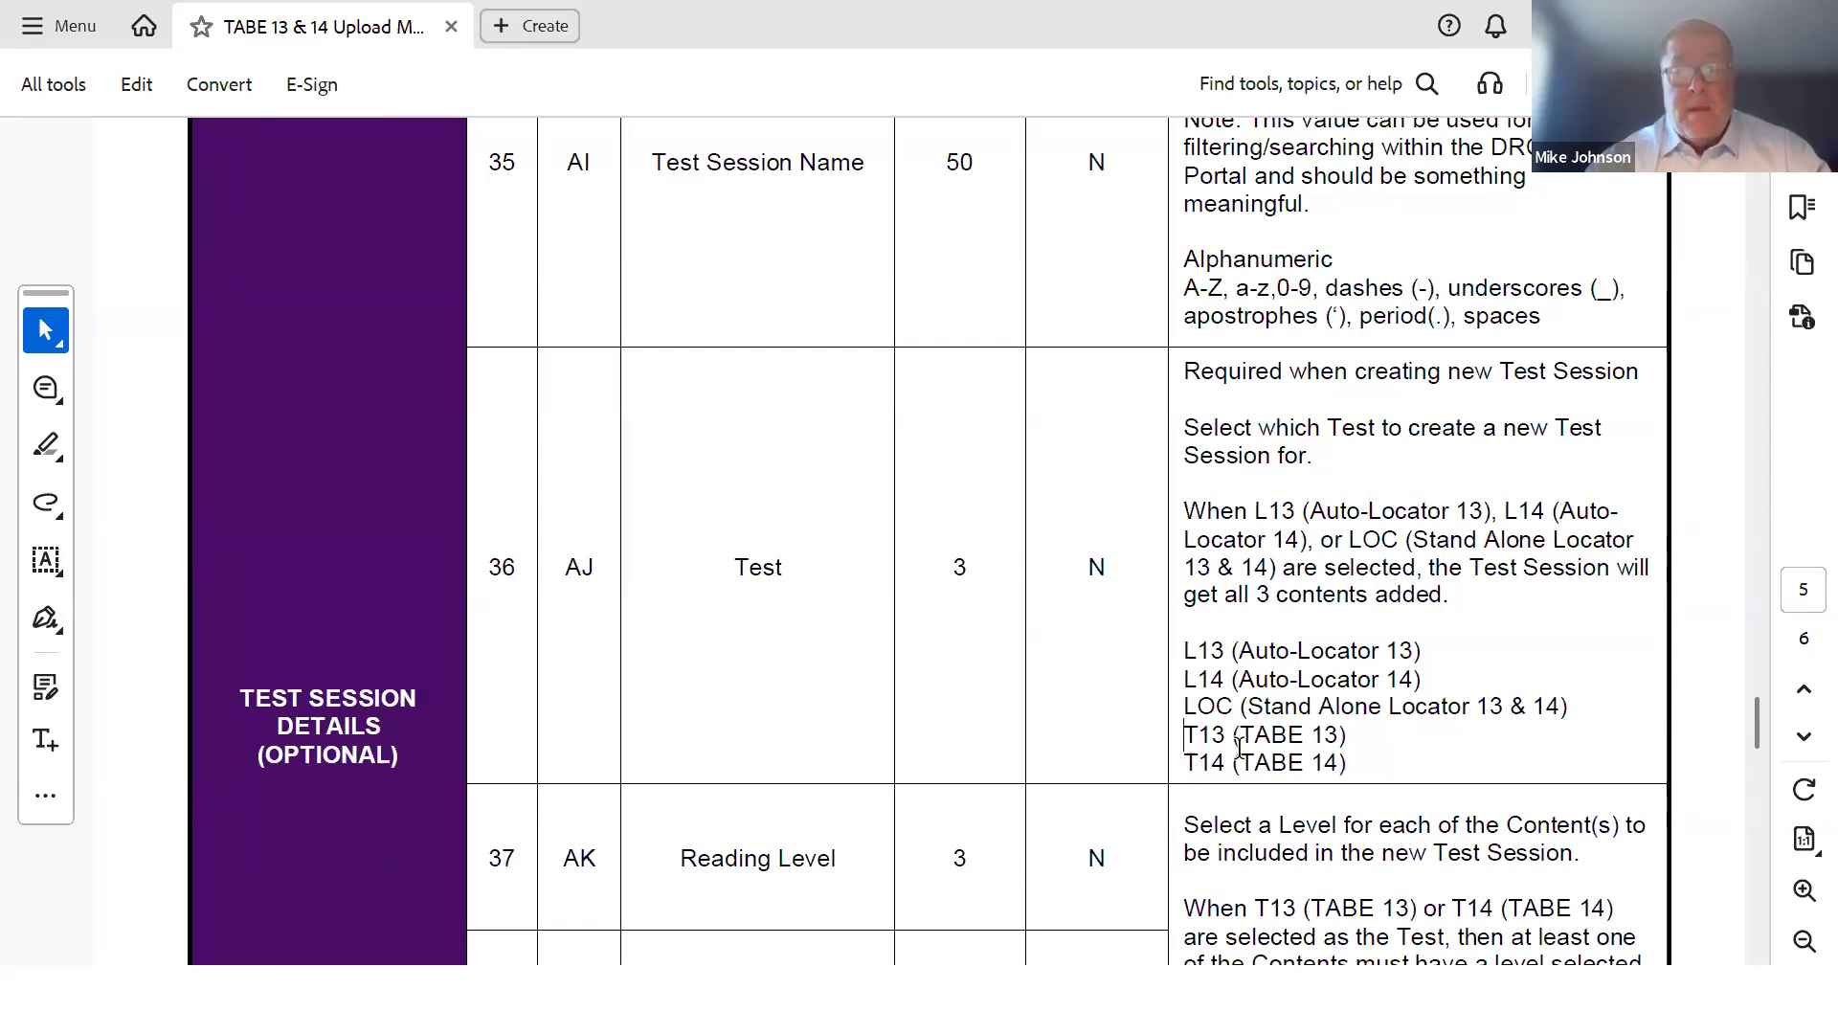
Read the Reading, Mathematics and Language Level rules (AK to AM) and their allowed TABE 13 and TABE 14 level codes
{"action": "scroll", "coordinate": [1240, 746], "scroll_direction": "down", "scroll_amount": 3}
{"action": "scroll", "coordinate": [1240, 747], "scroll_direction": "down", "scroll_amount": 1}
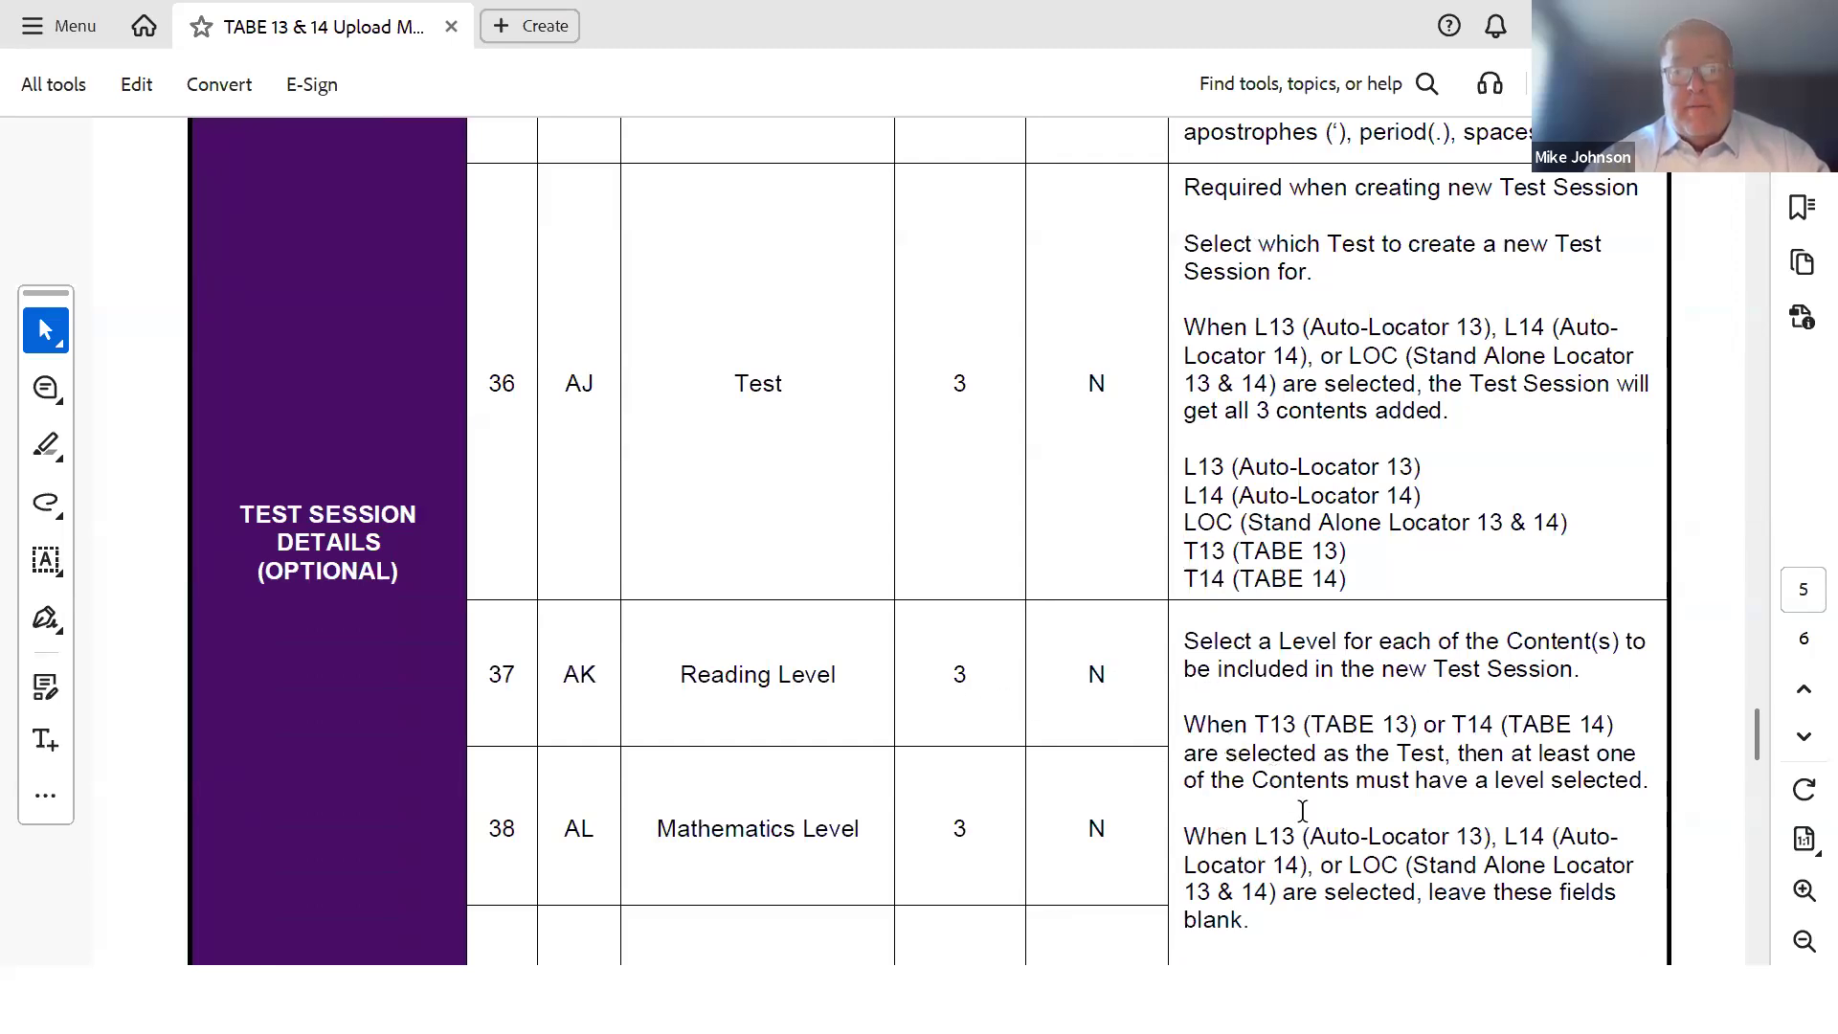
{"action": "scroll", "coordinate": [1301, 811], "scroll_direction": "down", "scroll_amount": 1}
{"action": "scroll", "coordinate": [1091, 651], "scroll_direction": "down", "scroll_amount": 1}
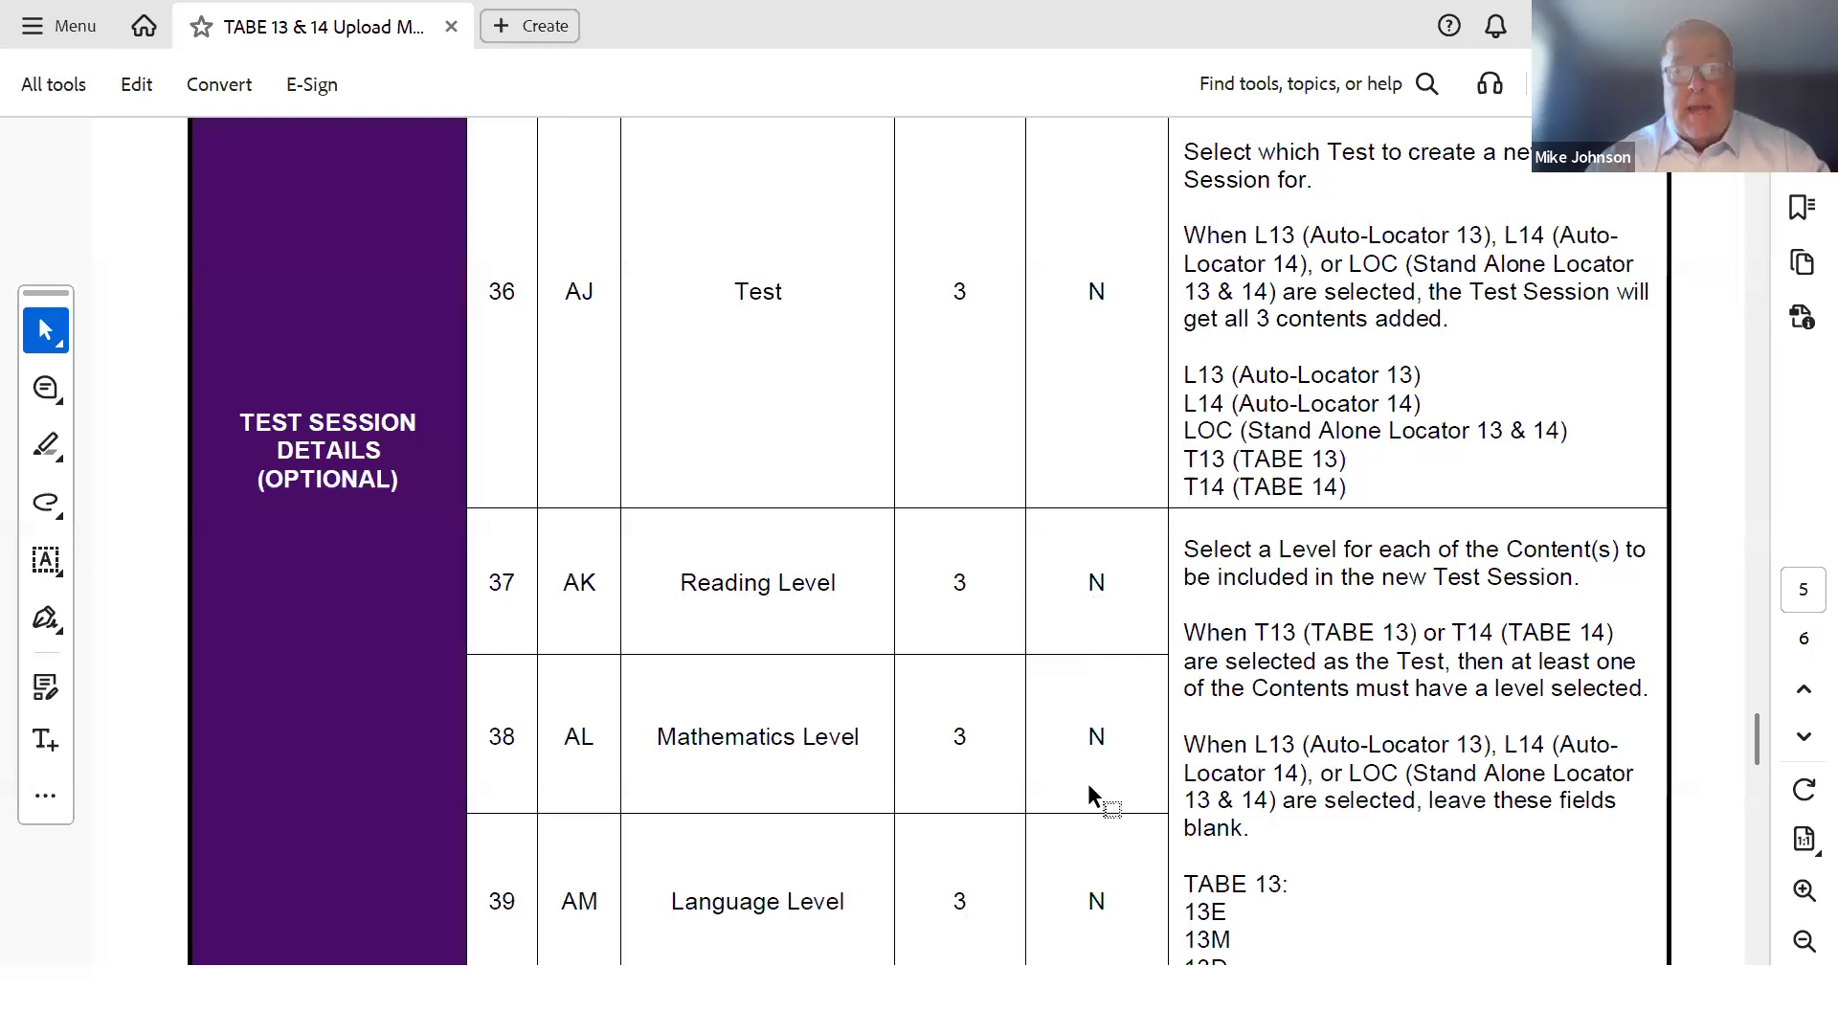
{"action": "scroll", "coordinate": [1088, 783], "scroll_direction": "down", "scroll_amount": 3}
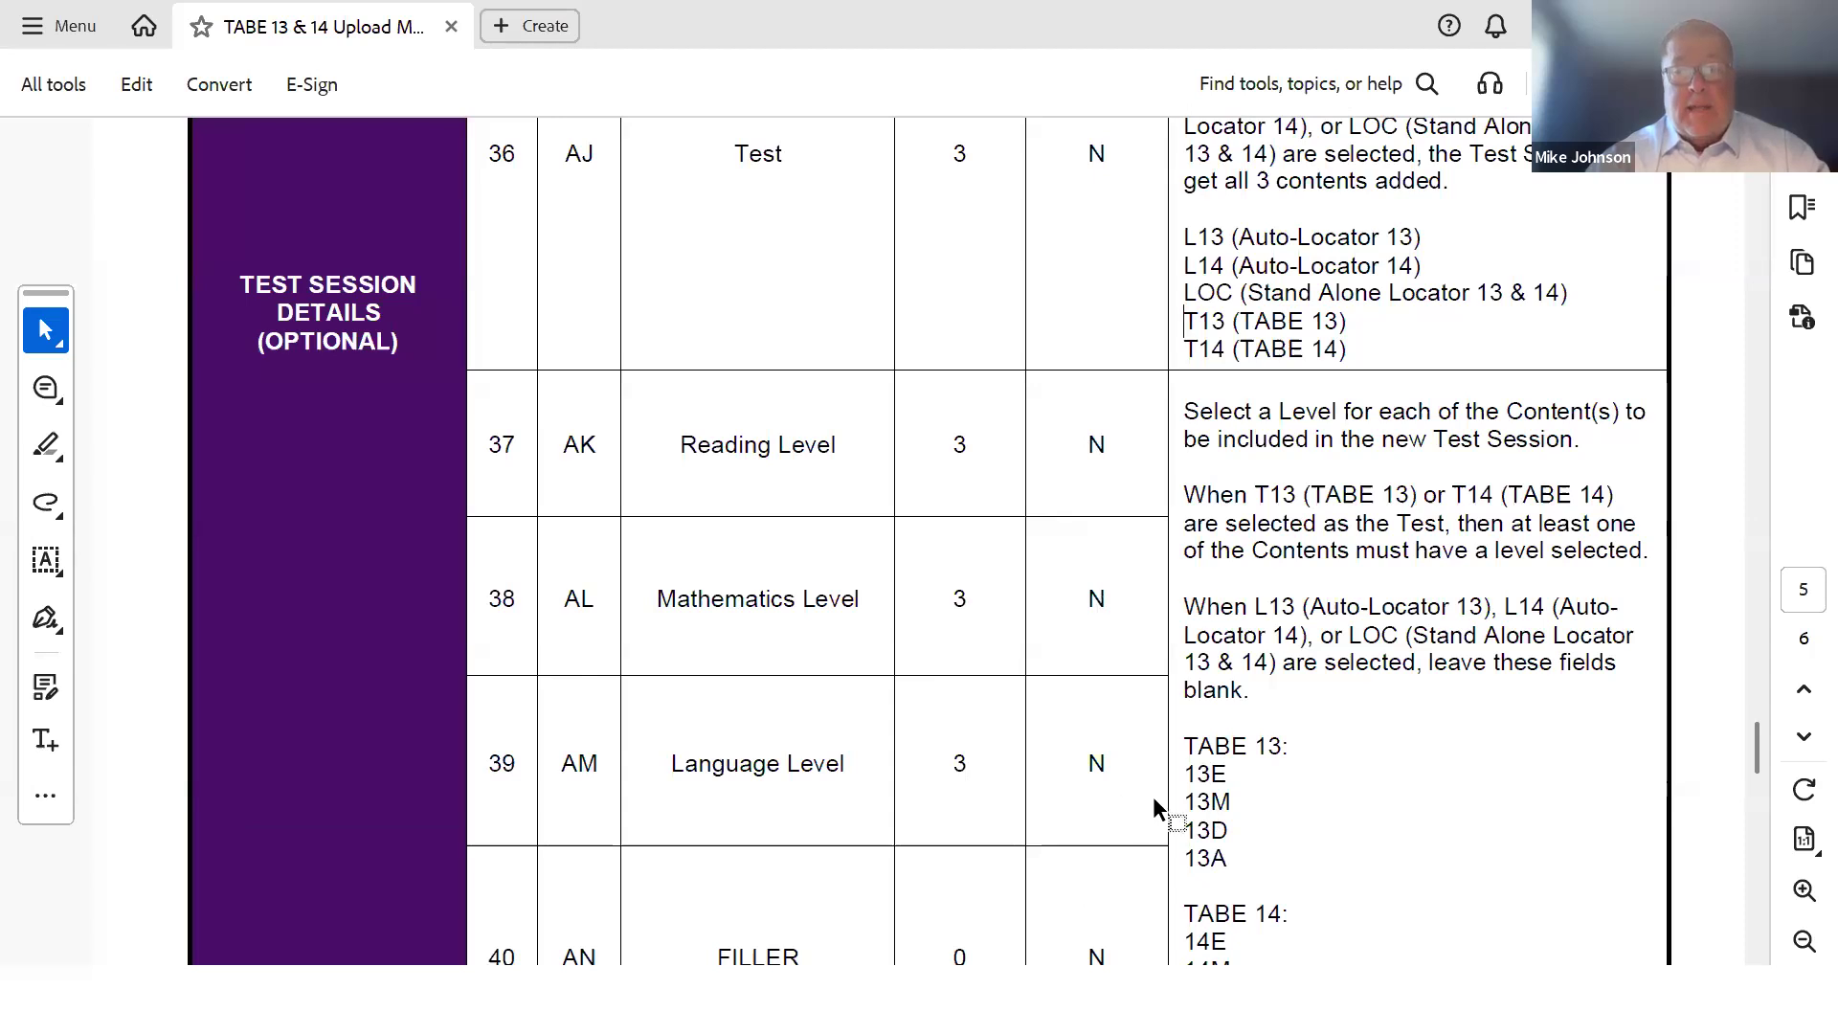
{"action": "scroll", "coordinate": [1153, 796], "scroll_direction": "down", "scroll_amount": 2}
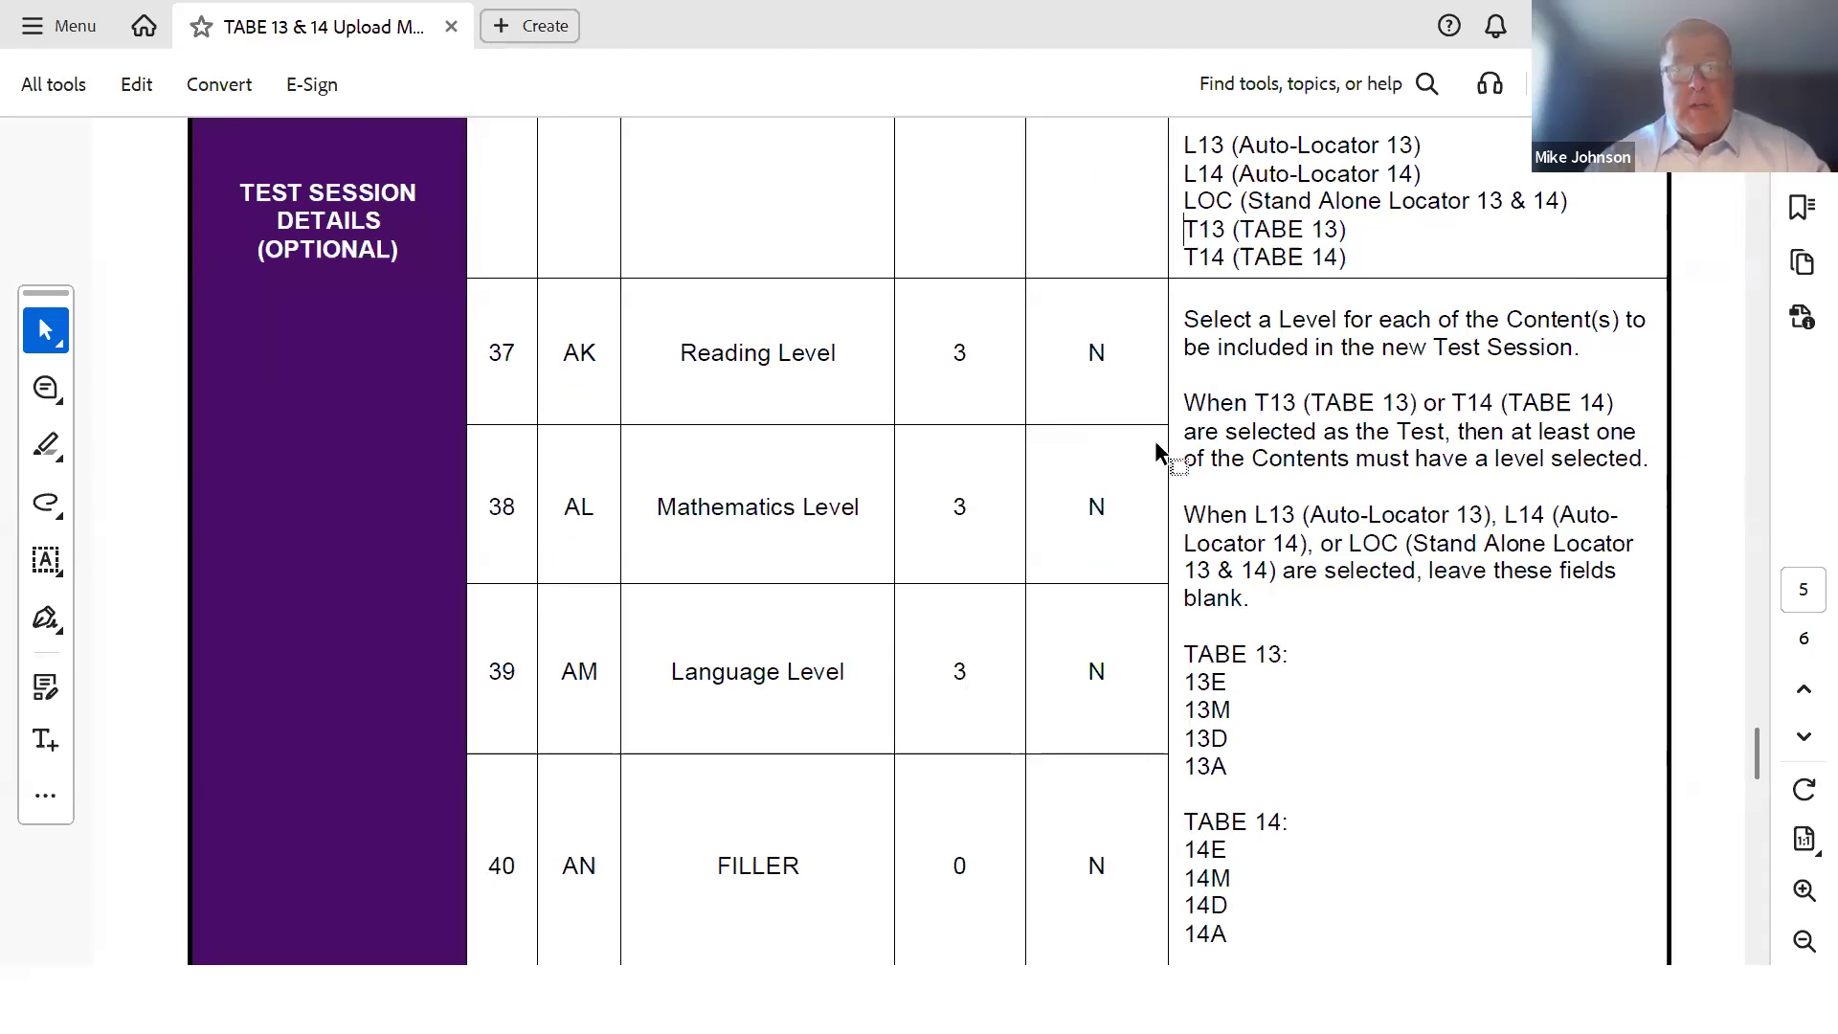
{"action": "scroll", "coordinate": [1223, 263], "scroll_direction": "up", "scroll_amount": 4}
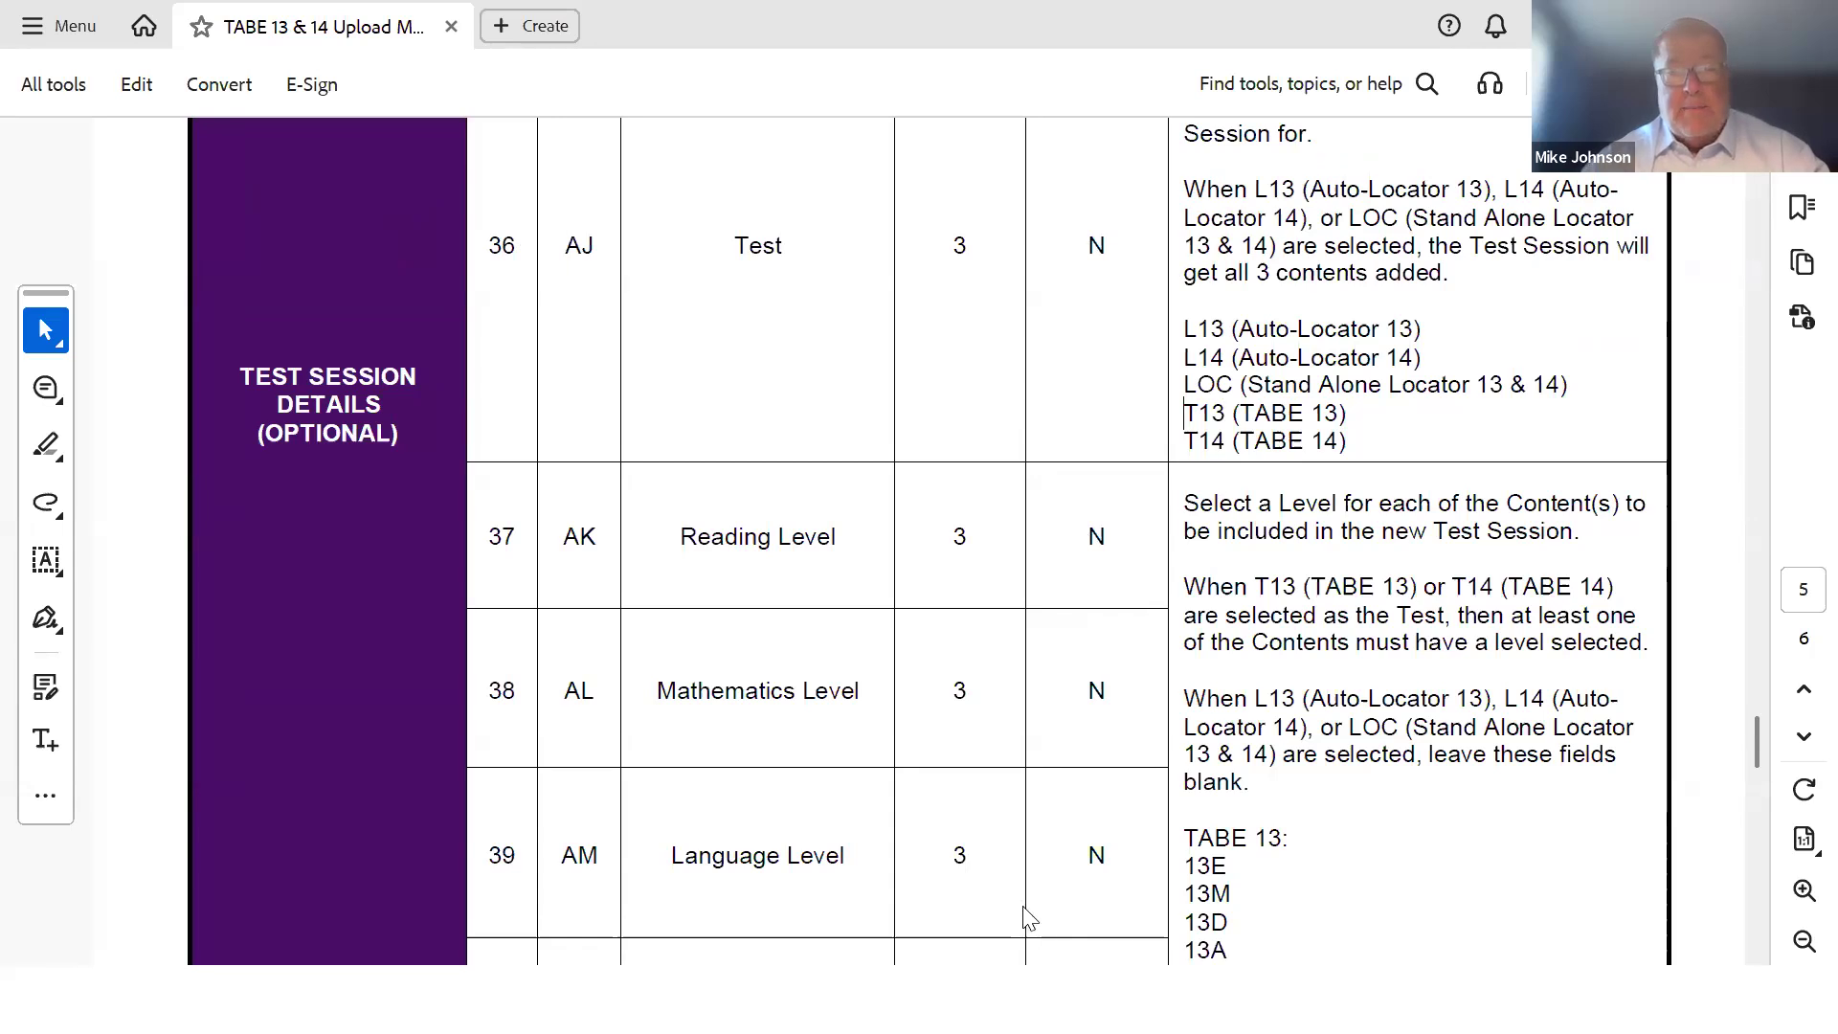
Switch to the TABESampleStudentFileIPDAE2025 workbook in Excel and clear the Test Session Names in AI5:AI7
{"action": "key", "text": "alt+Tab"}
{"action": "key", "text": "alt+Tab"}
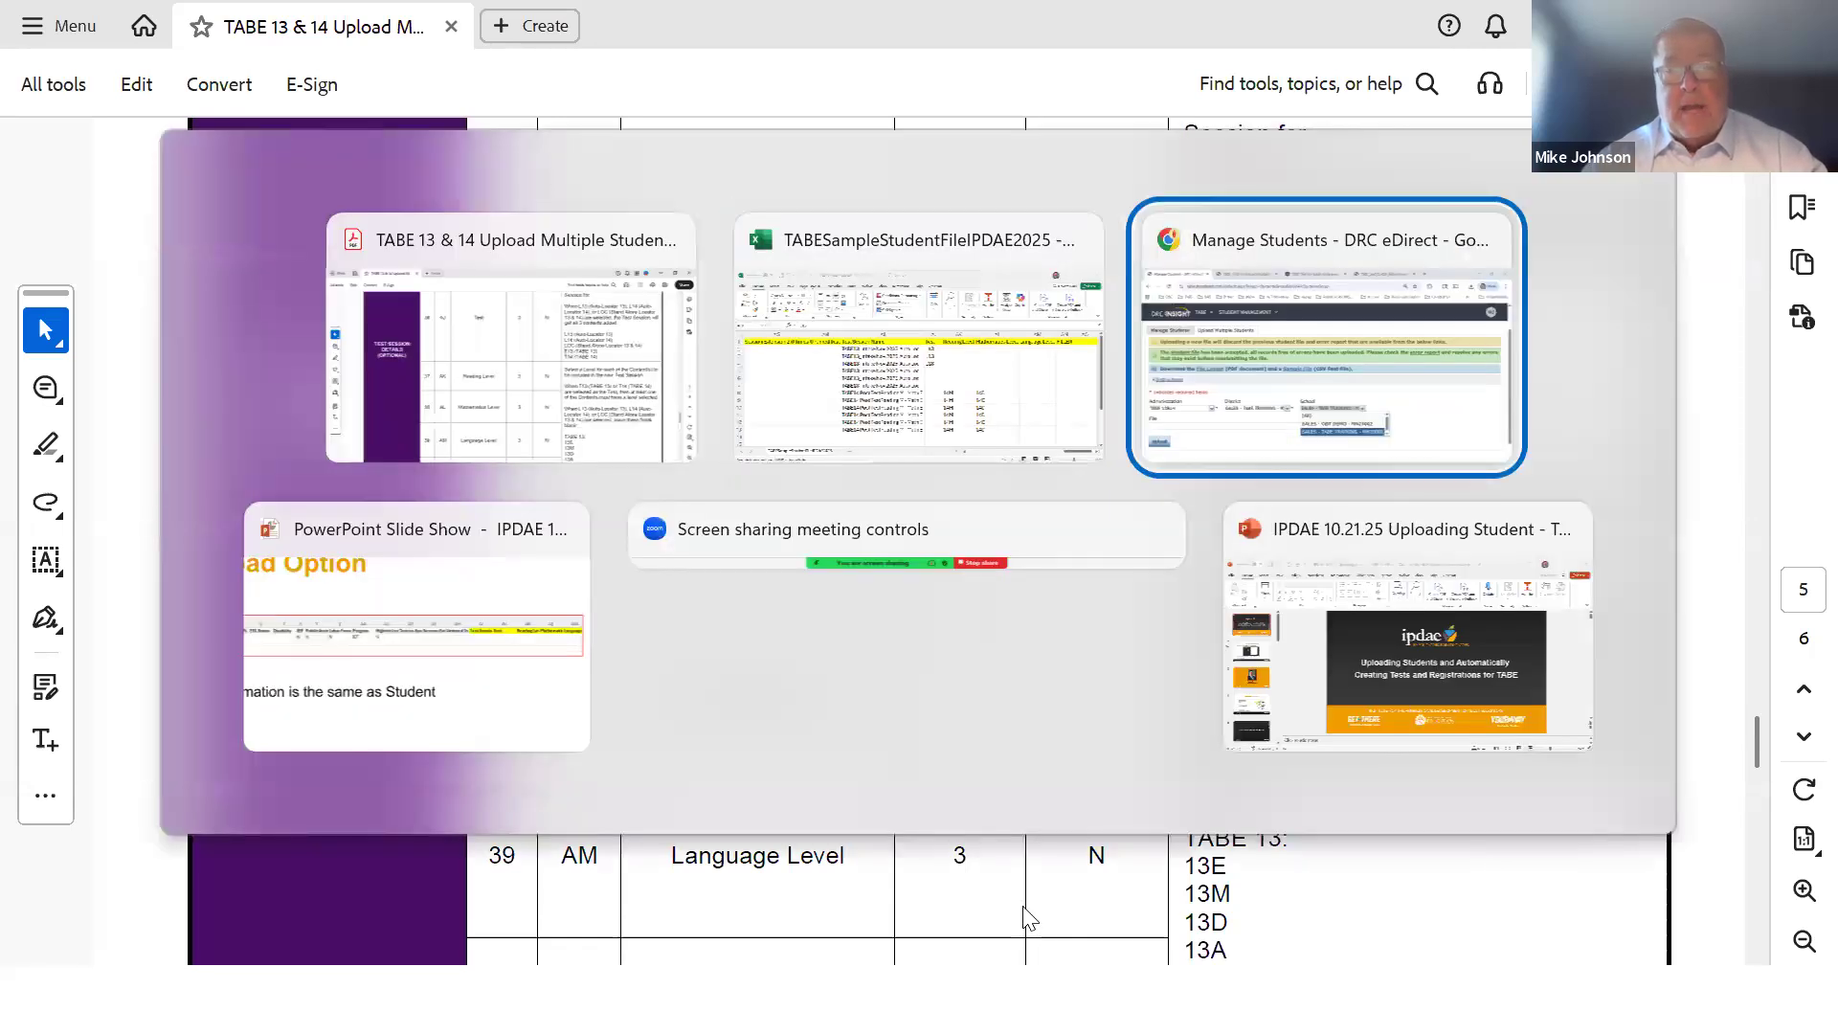
{"action": "key", "text": "alt+Tab"}
{"action": "key", "text": "alt+Tab"}
{"action": "key", "text": "alt+Tab"}
{"action": "key", "text": "alt+Tab"}
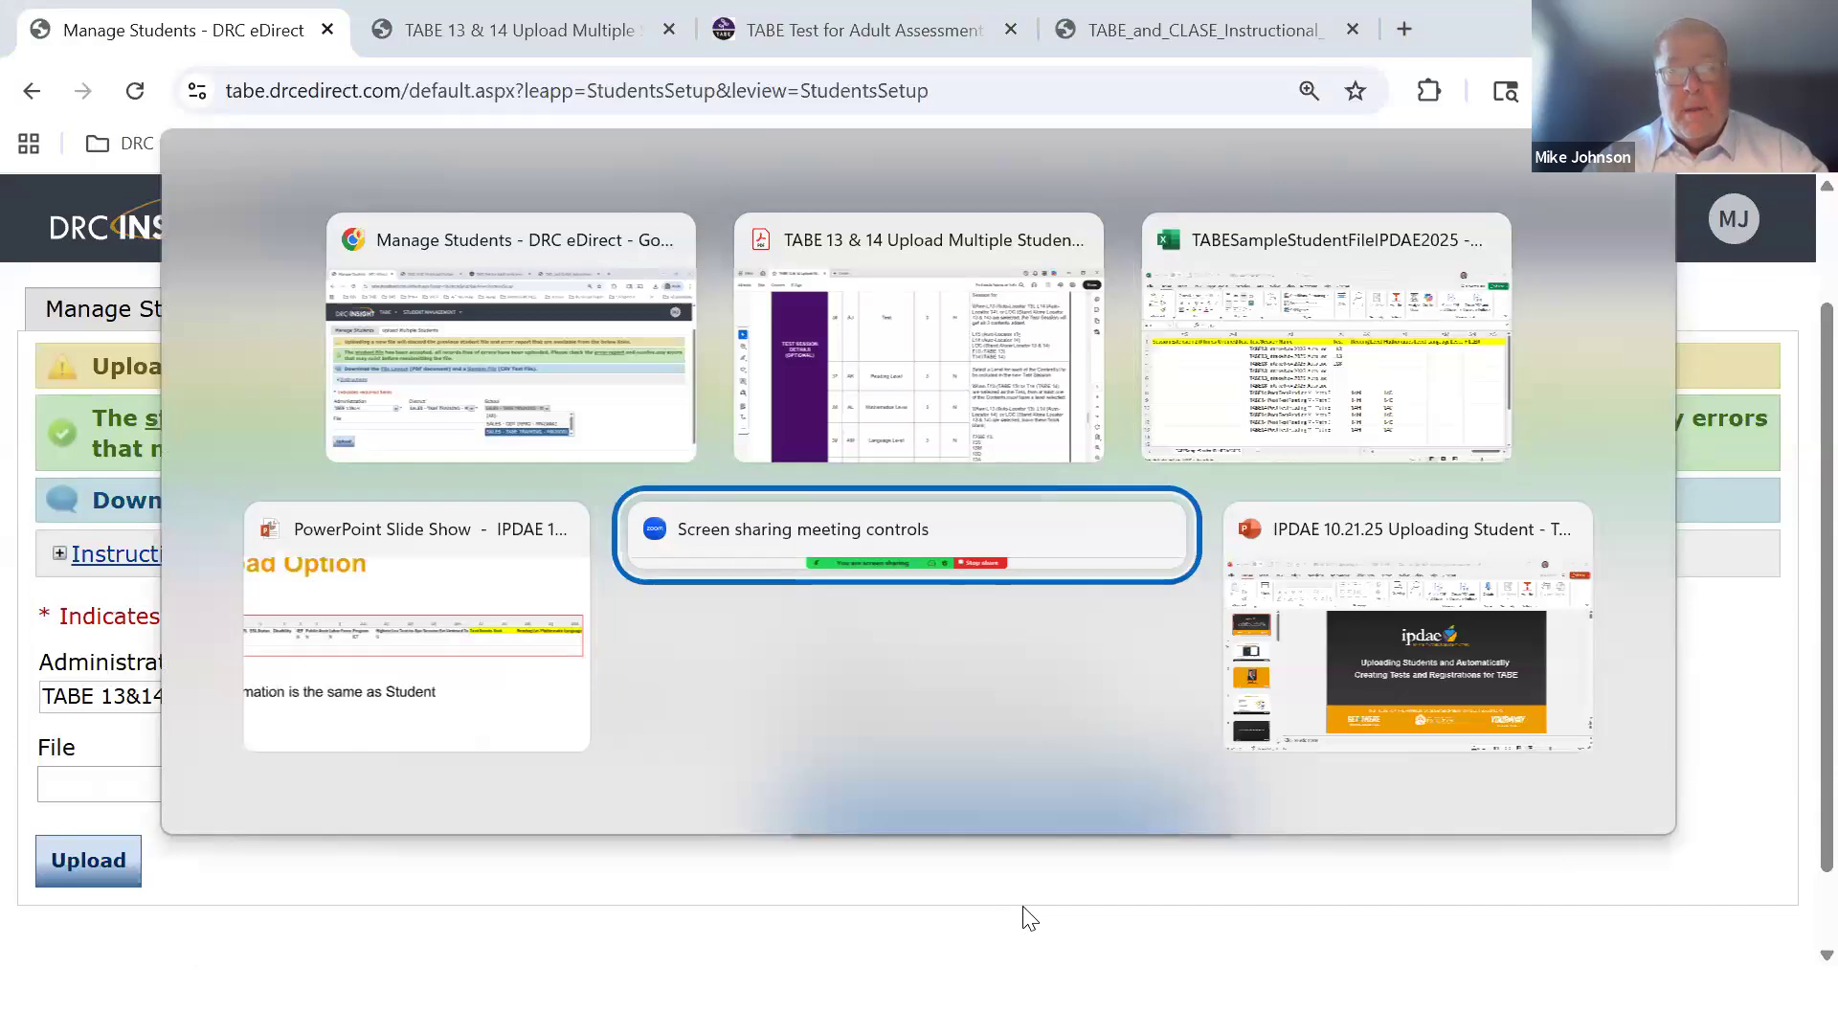
{"action": "key", "text": "alt+Tab"}
{"action": "key", "text": "alt+Tab"}
{"action": "key", "text": "alt+Tab"}
{"action": "key", "text": "alt+Tab"}
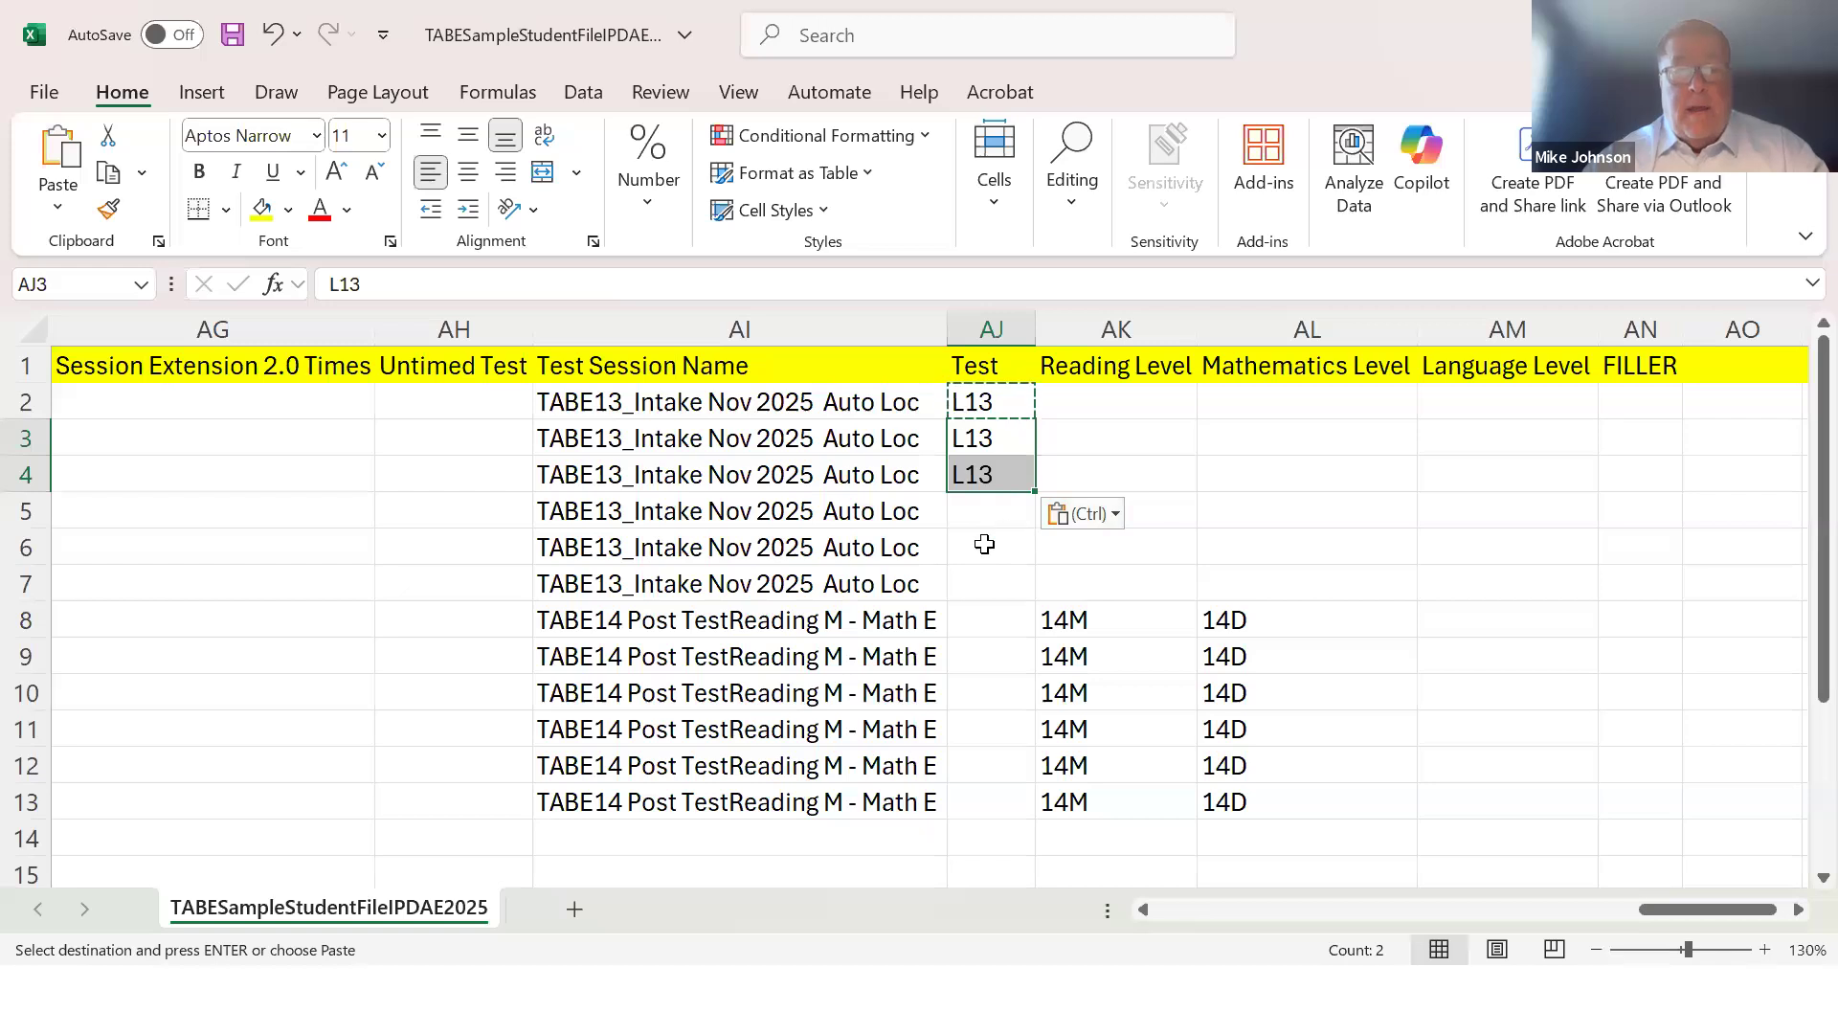
{"action": "left_click", "coordinate": [986, 539]}
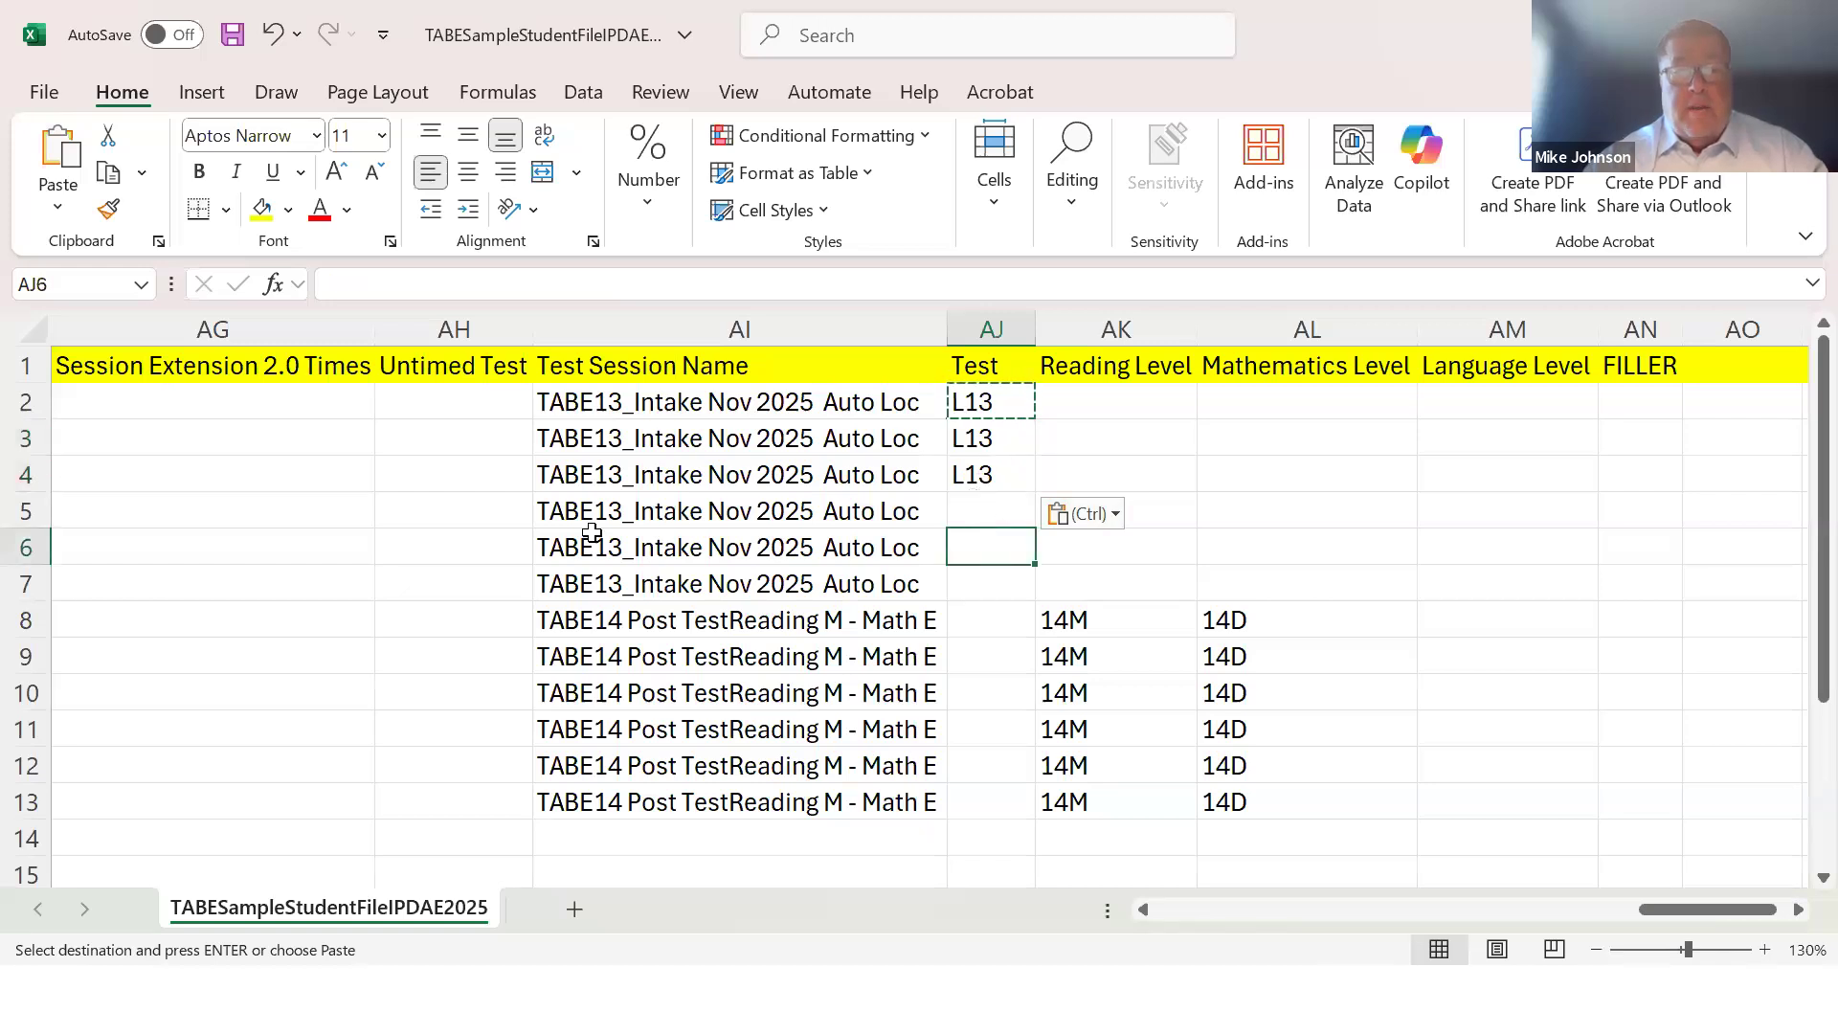
{"action": "left_click_drag", "start_coordinate": [581, 502], "coordinate": [616, 579]}
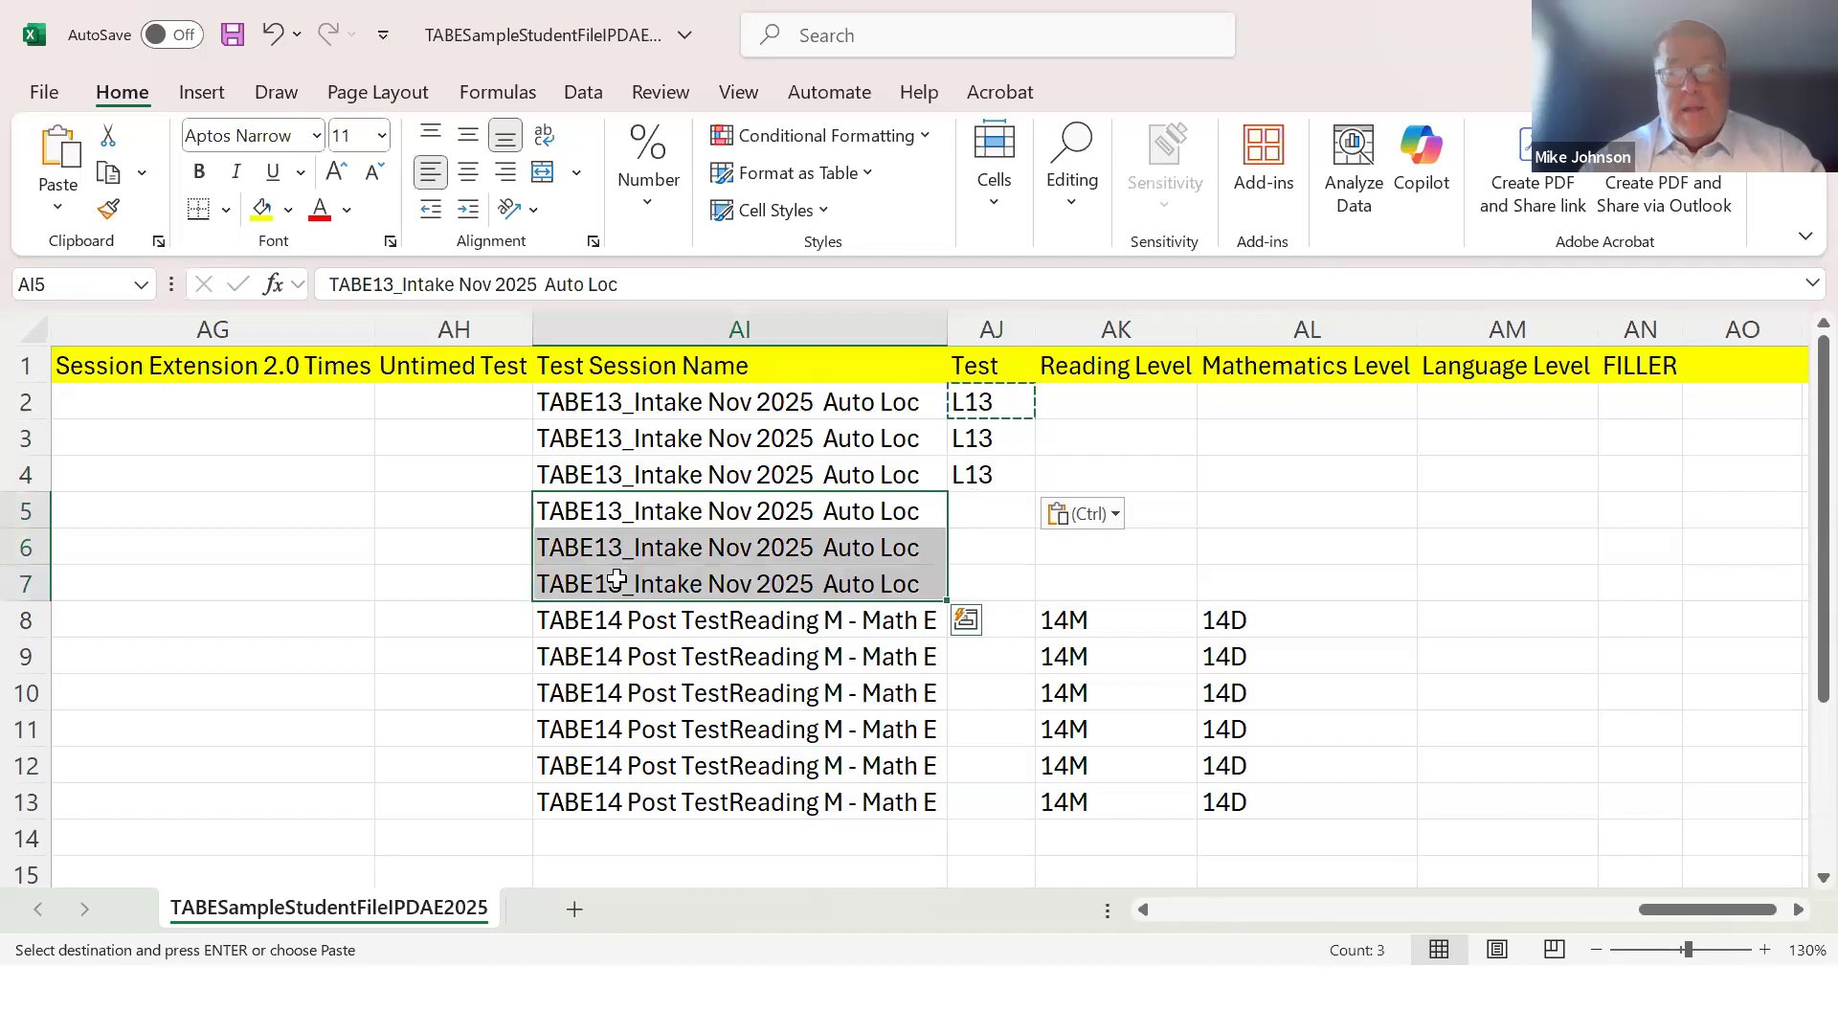
{"action": "key", "text": "Delete"}
Copy the TABE14 post-test session name and its 14M reading and 14D mathematics levels from AI8:AL8 into rows 5 to 7
{"action": "left_click", "coordinate": [759, 632]}
{"action": "left_click_drag", "start_coordinate": [759, 632], "coordinate": [1234, 624]}
{"action": "right_click", "coordinate": [1234, 624]}
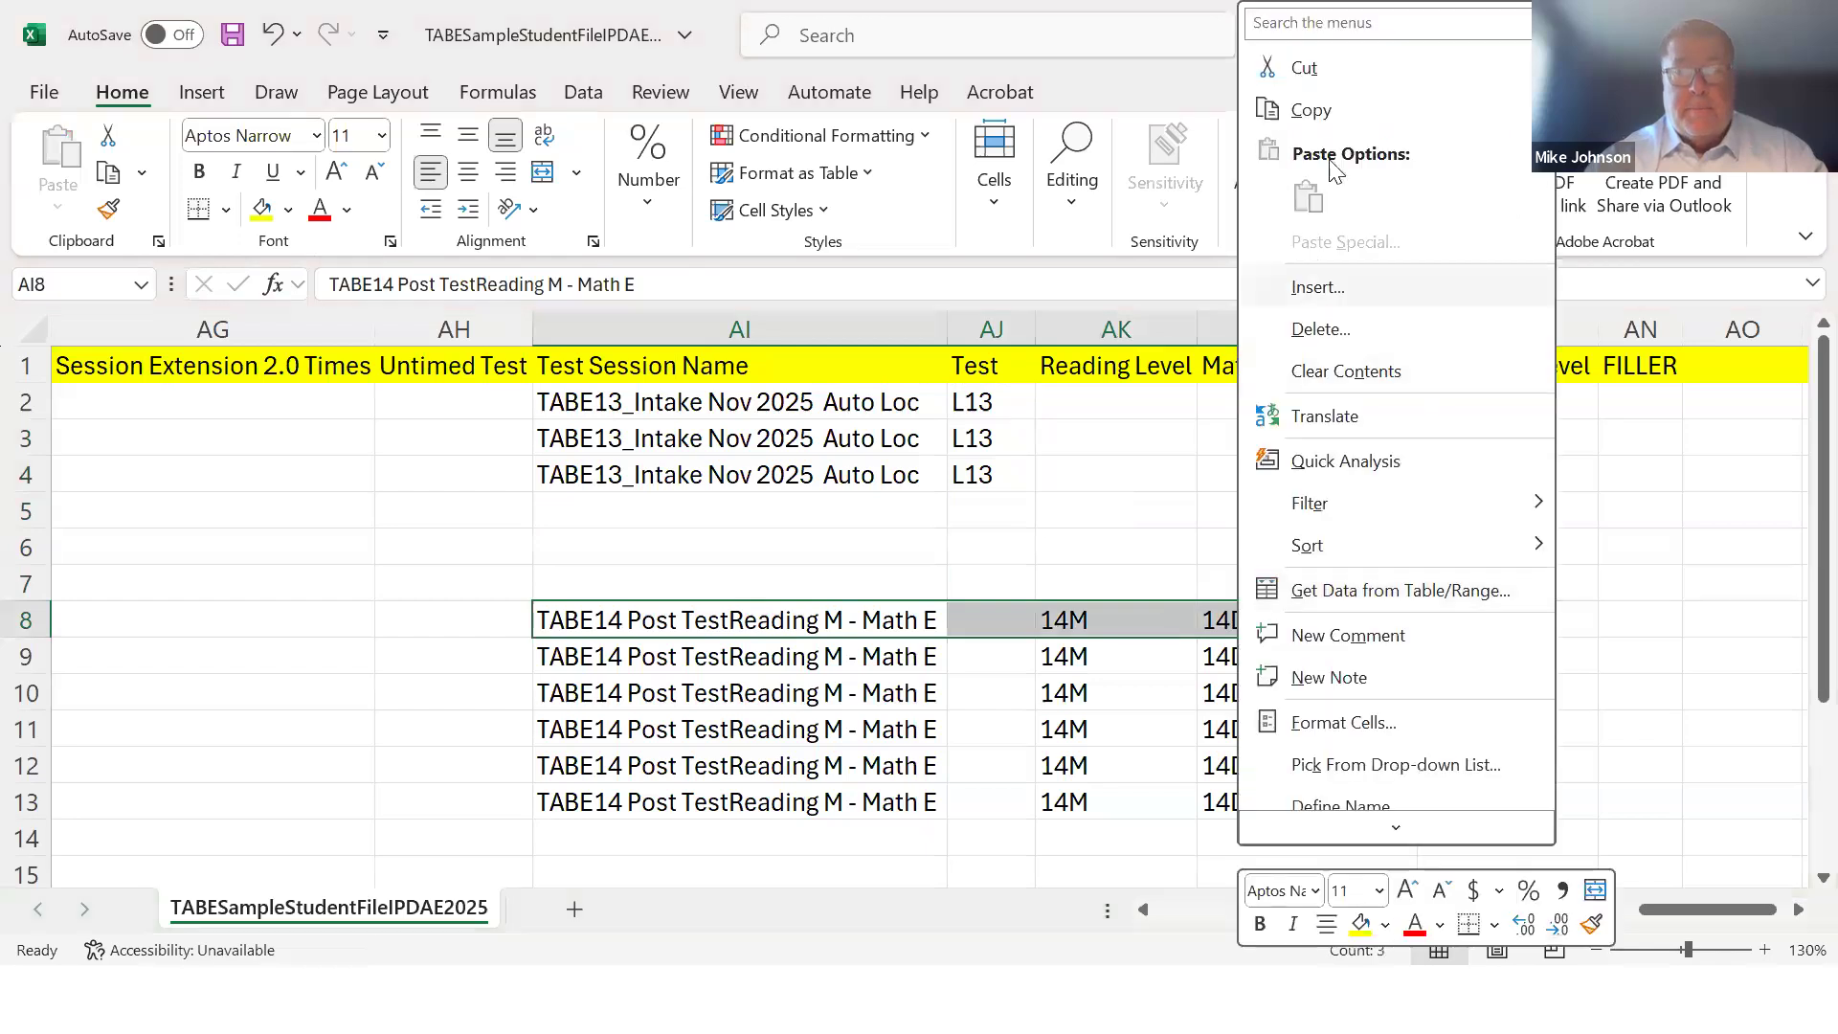
{"action": "left_click_drag", "start_coordinate": [760, 507], "coordinate": [1254, 580]}
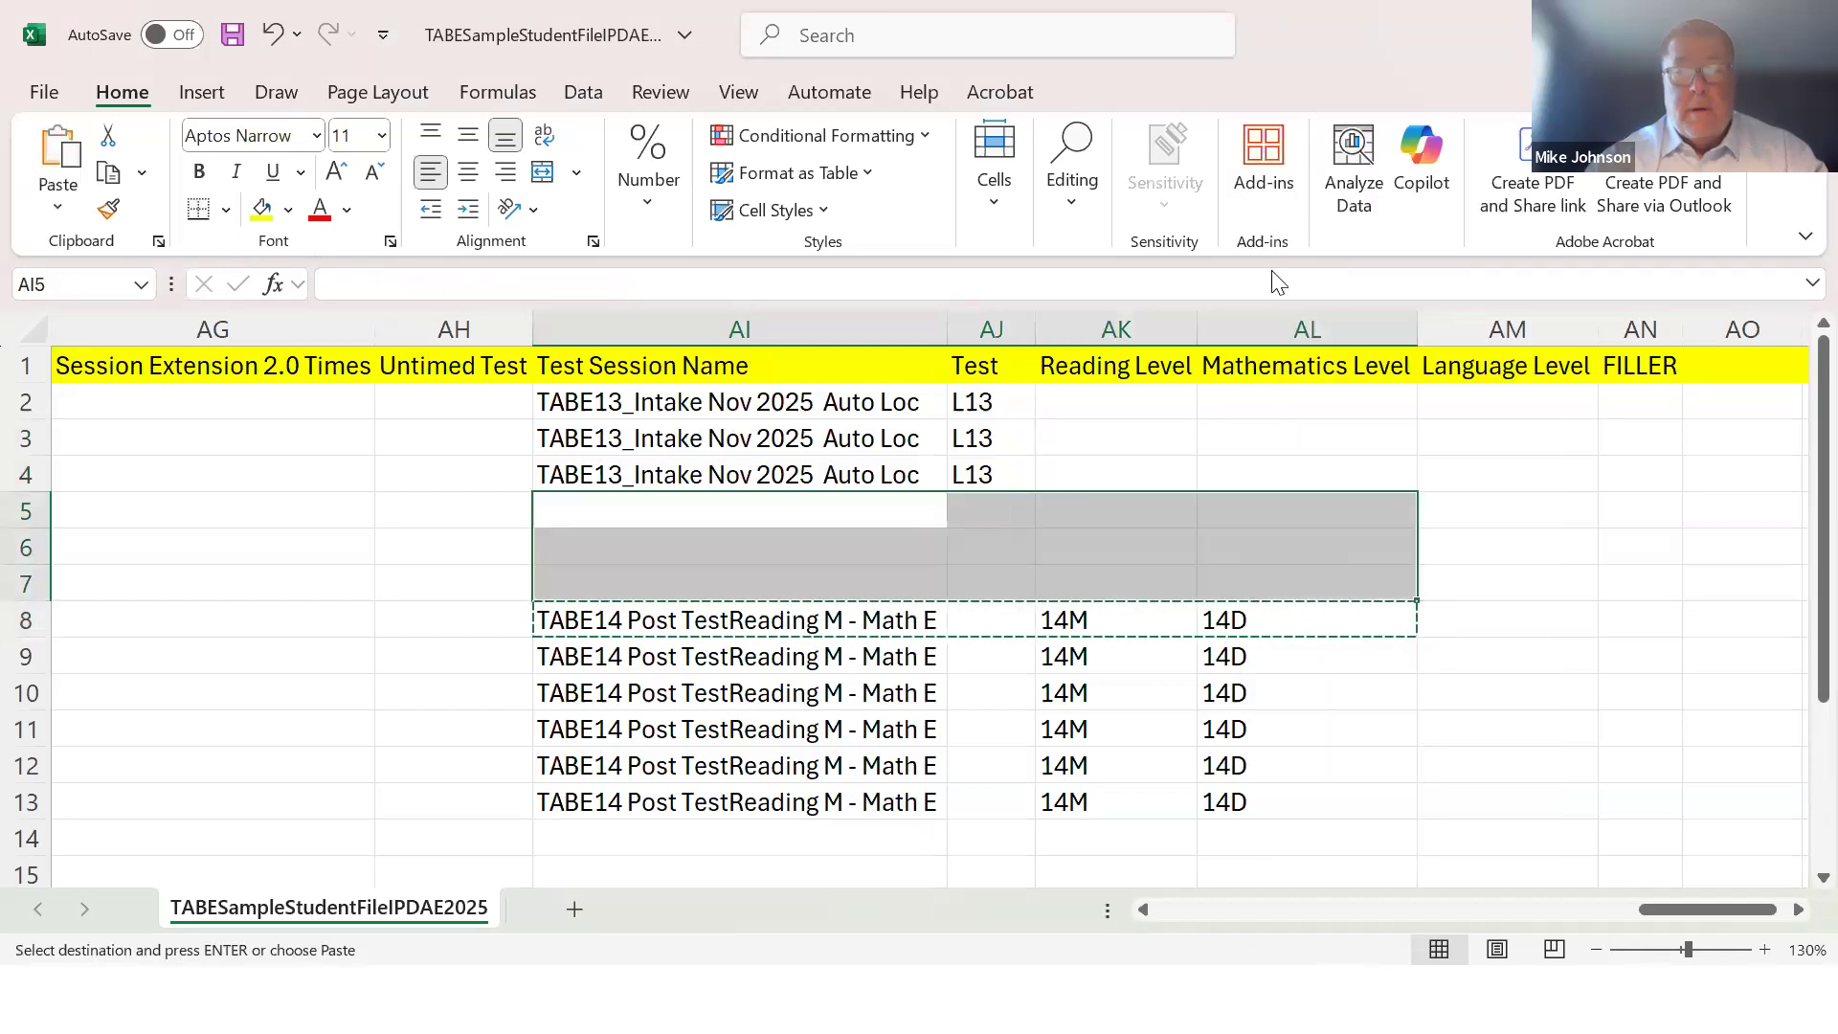
{"action": "right_click", "coordinate": [1255, 580]}
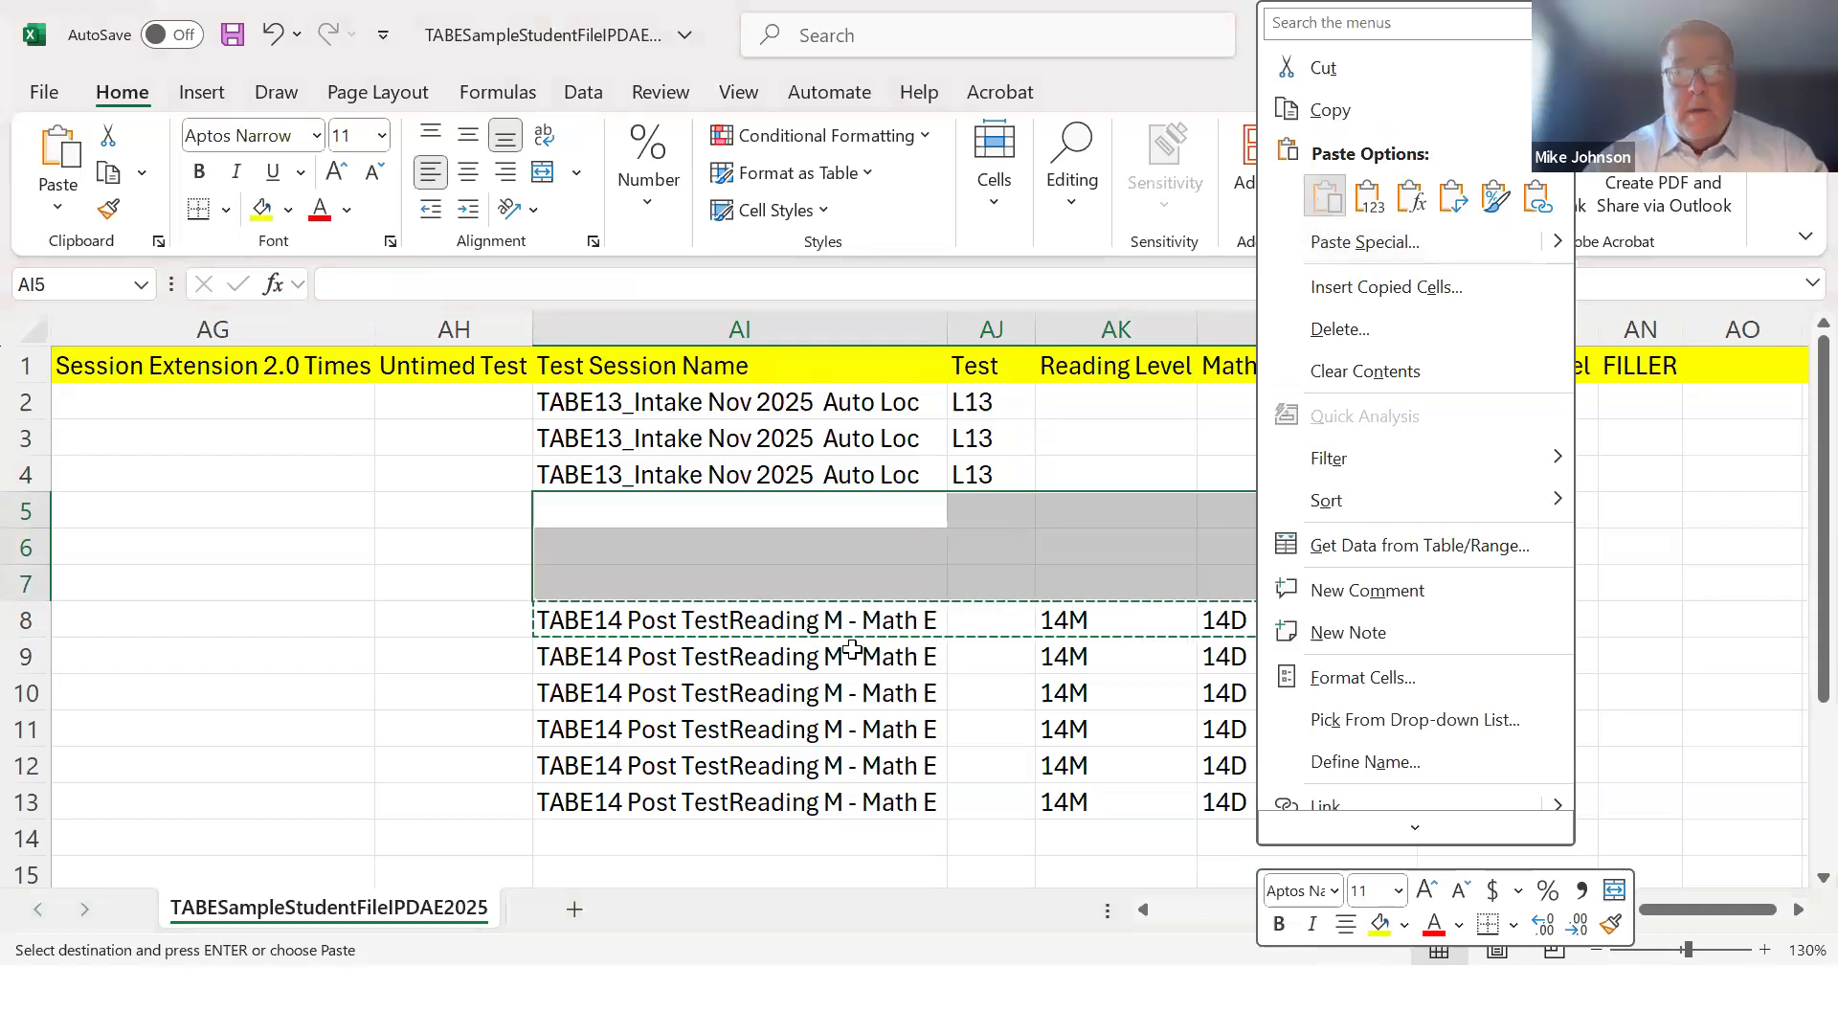
{"action": "left_click", "coordinate": [1324, 197]}
{"action": "left_click", "coordinate": [852, 650]}
{"action": "left_click", "coordinate": [821, 546]}
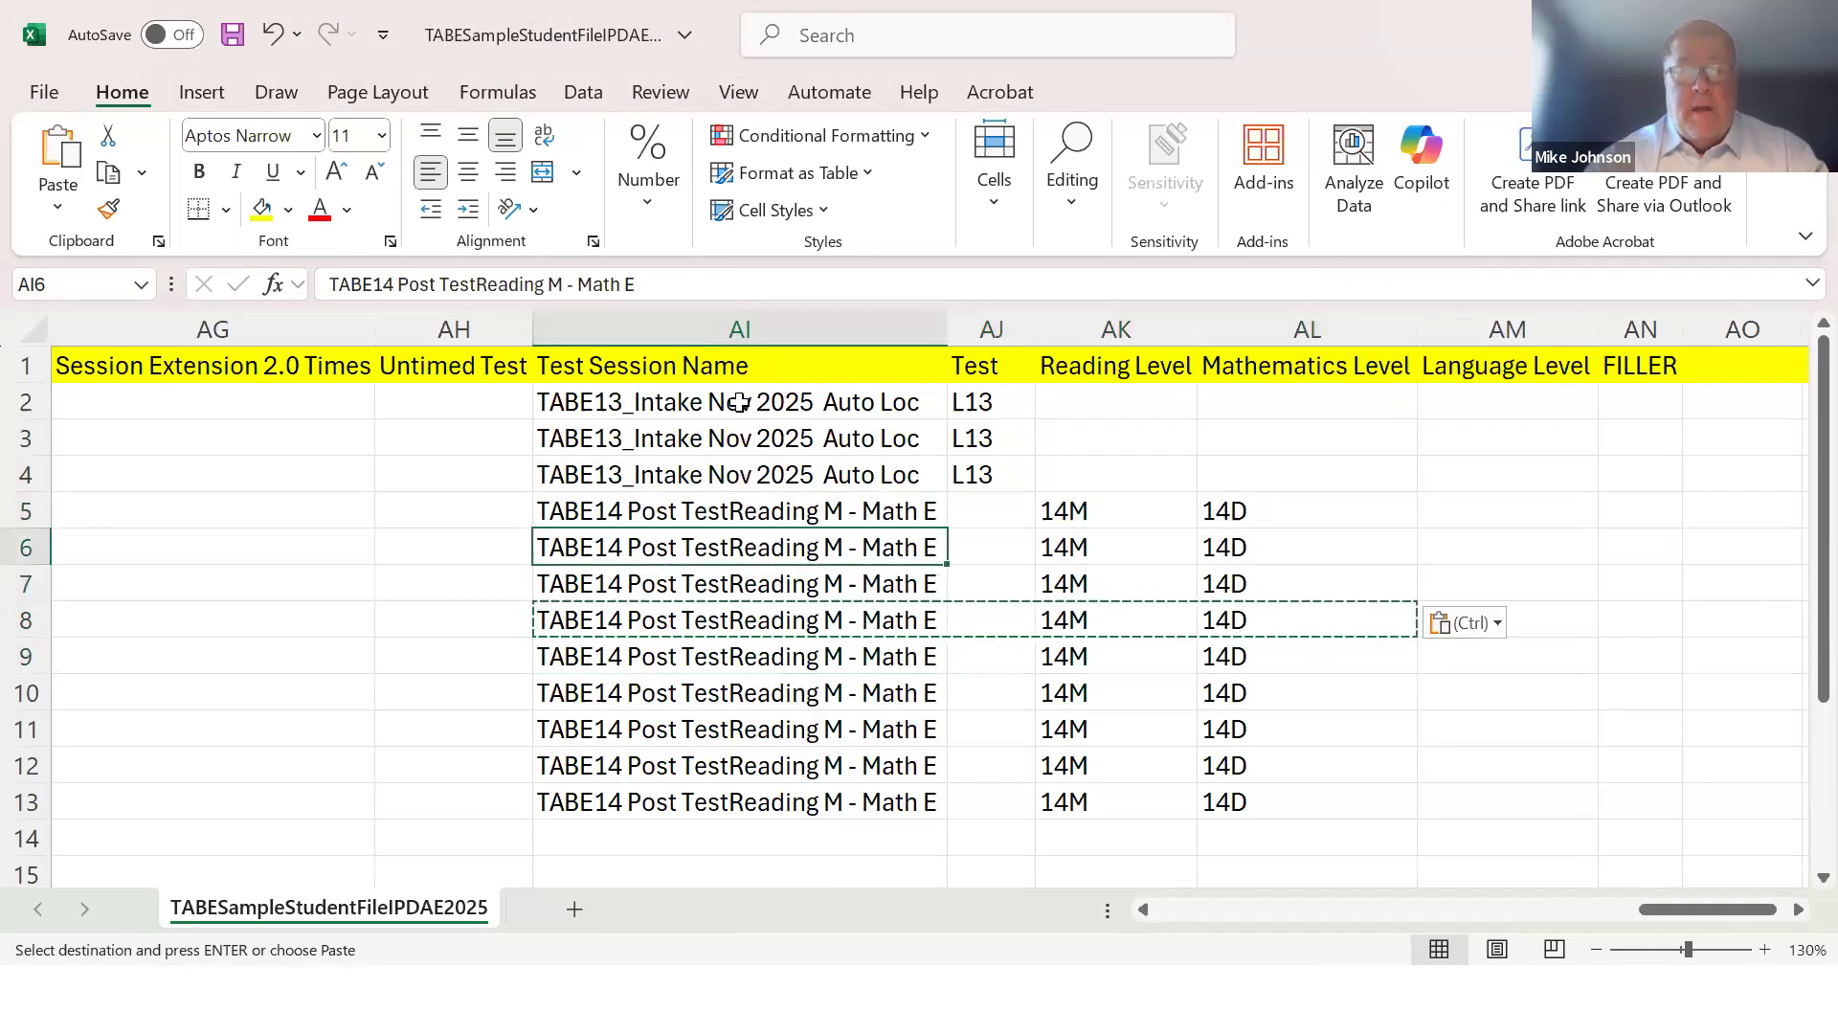
Clear the surplus TABE14 session names and reading and mathematics levels in AI9:AL13
{"action": "left_click_drag", "start_coordinate": [739, 402], "coordinate": [1016, 469]}
{"action": "left_click", "coordinate": [926, 510]}
{"action": "left_click_drag", "start_coordinate": [927, 510], "coordinate": [1243, 586]}
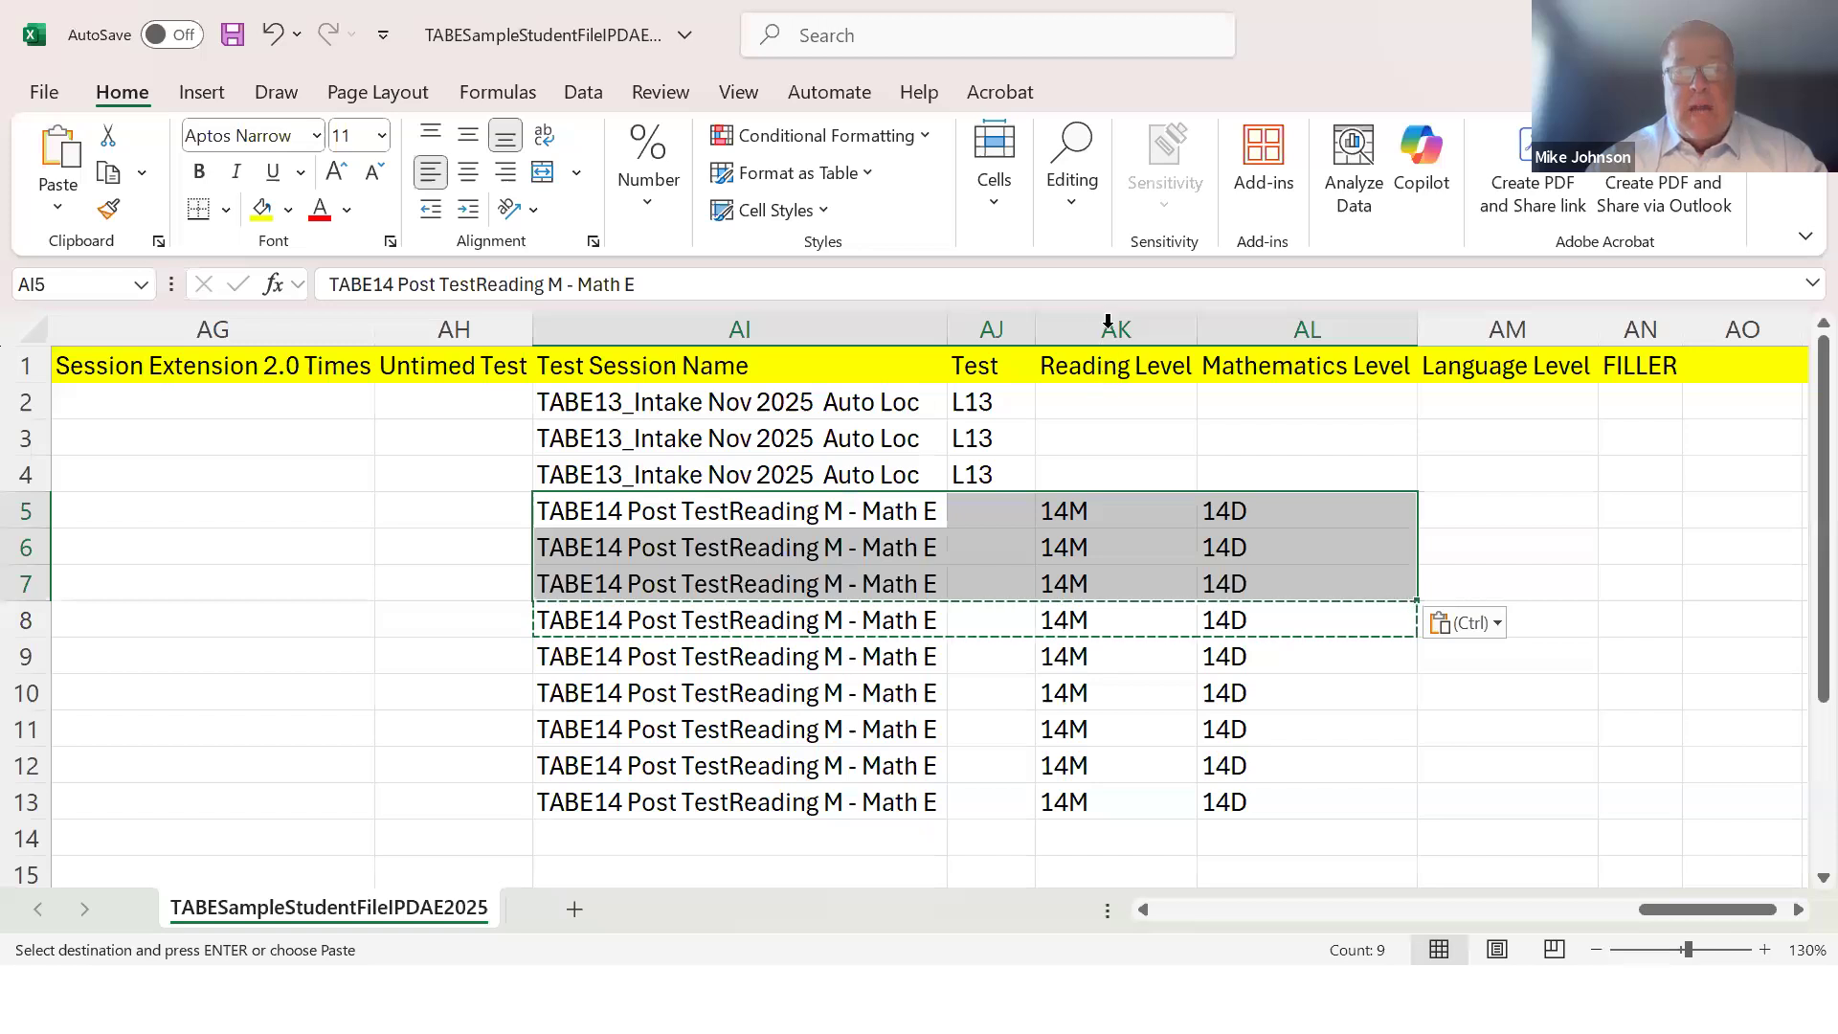
{"action": "left_click_drag", "start_coordinate": [712, 658], "coordinate": [1251, 792]}
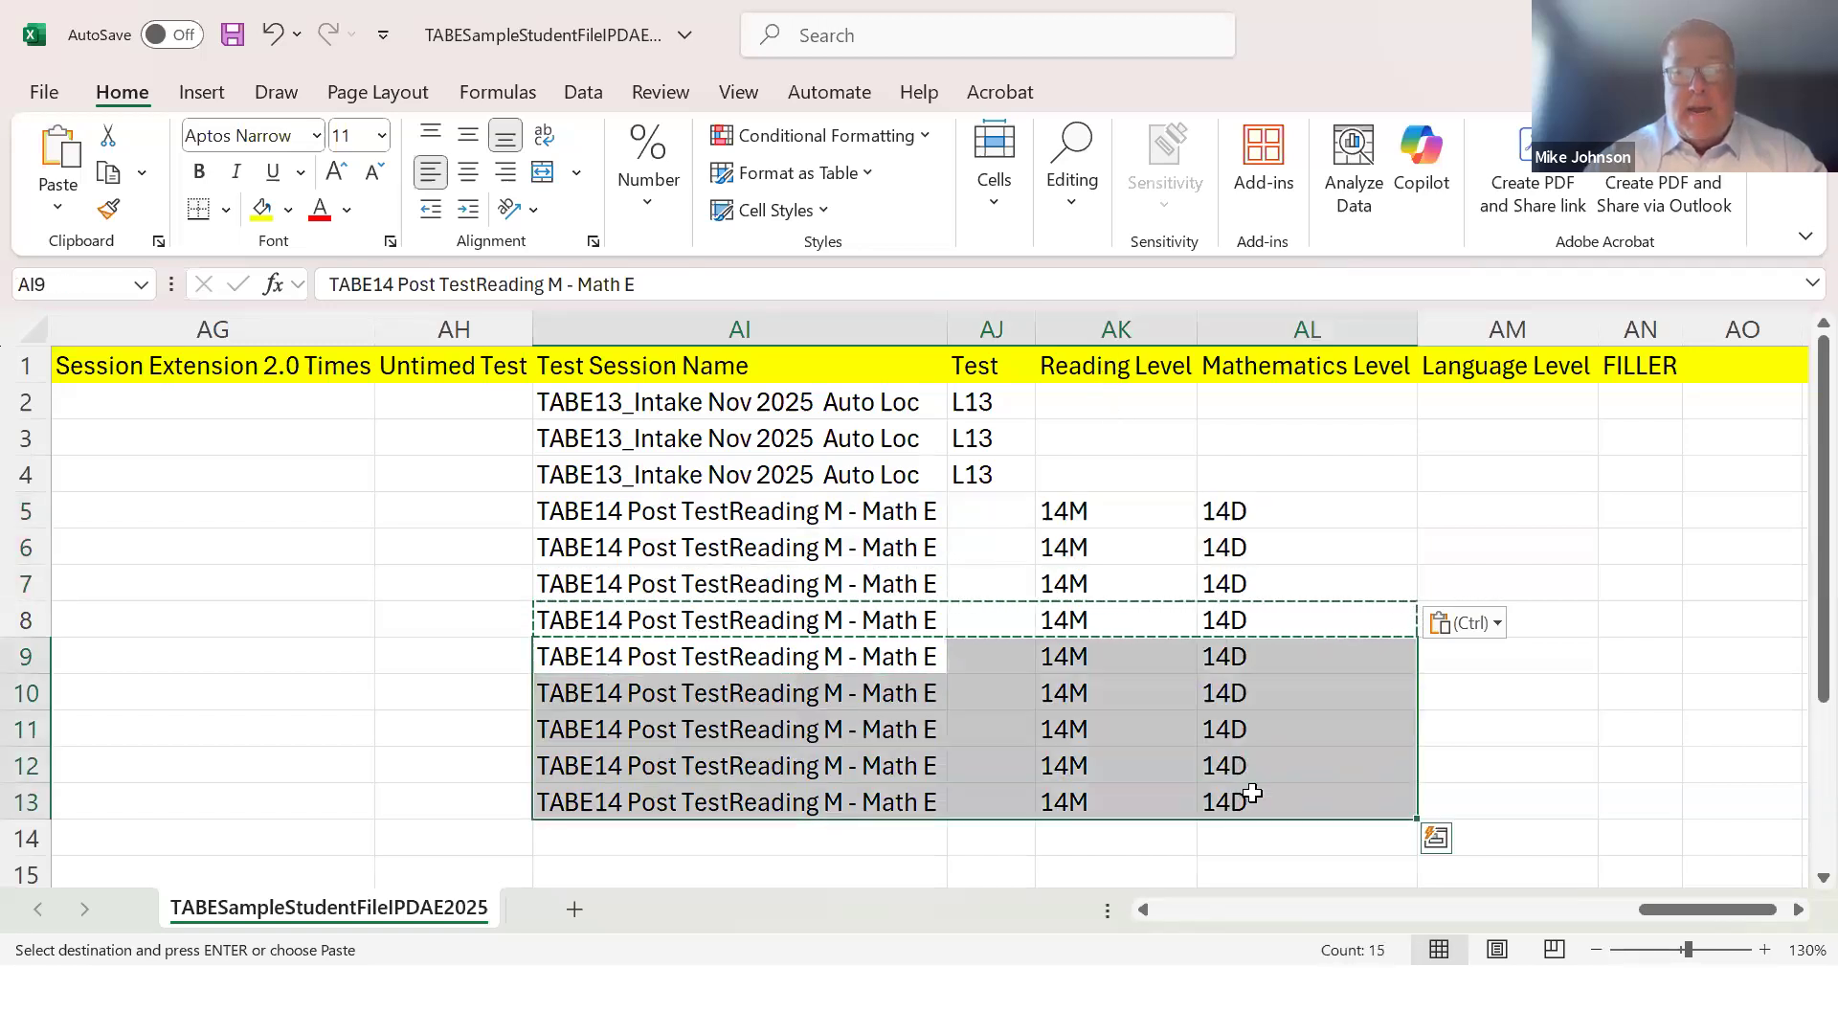
{"action": "key", "text": "Delete"}
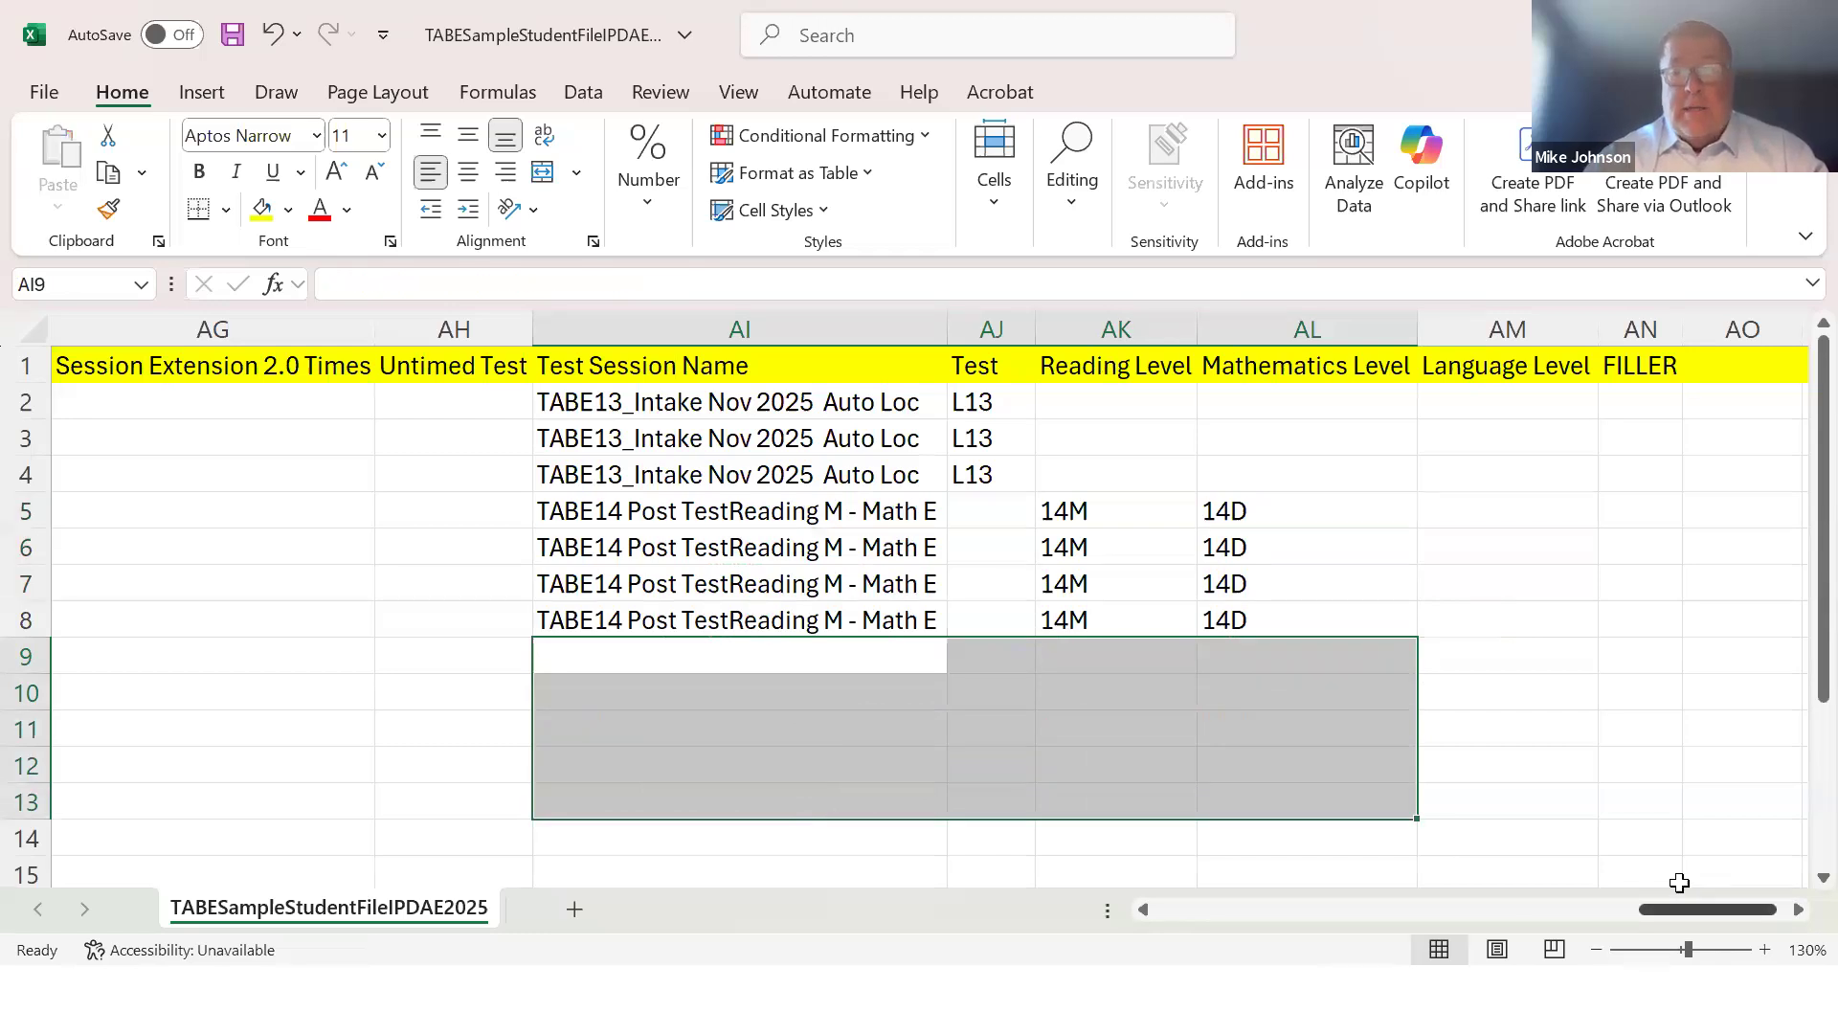
Clear the leftover district and school codes in A8:B14 below the last student, and save the file
{"action": "left_click_drag", "start_coordinate": [1679, 905], "coordinate": [1197, 908]}
{"action": "left_click_drag", "start_coordinate": [228, 619], "coordinate": [136, 829]}
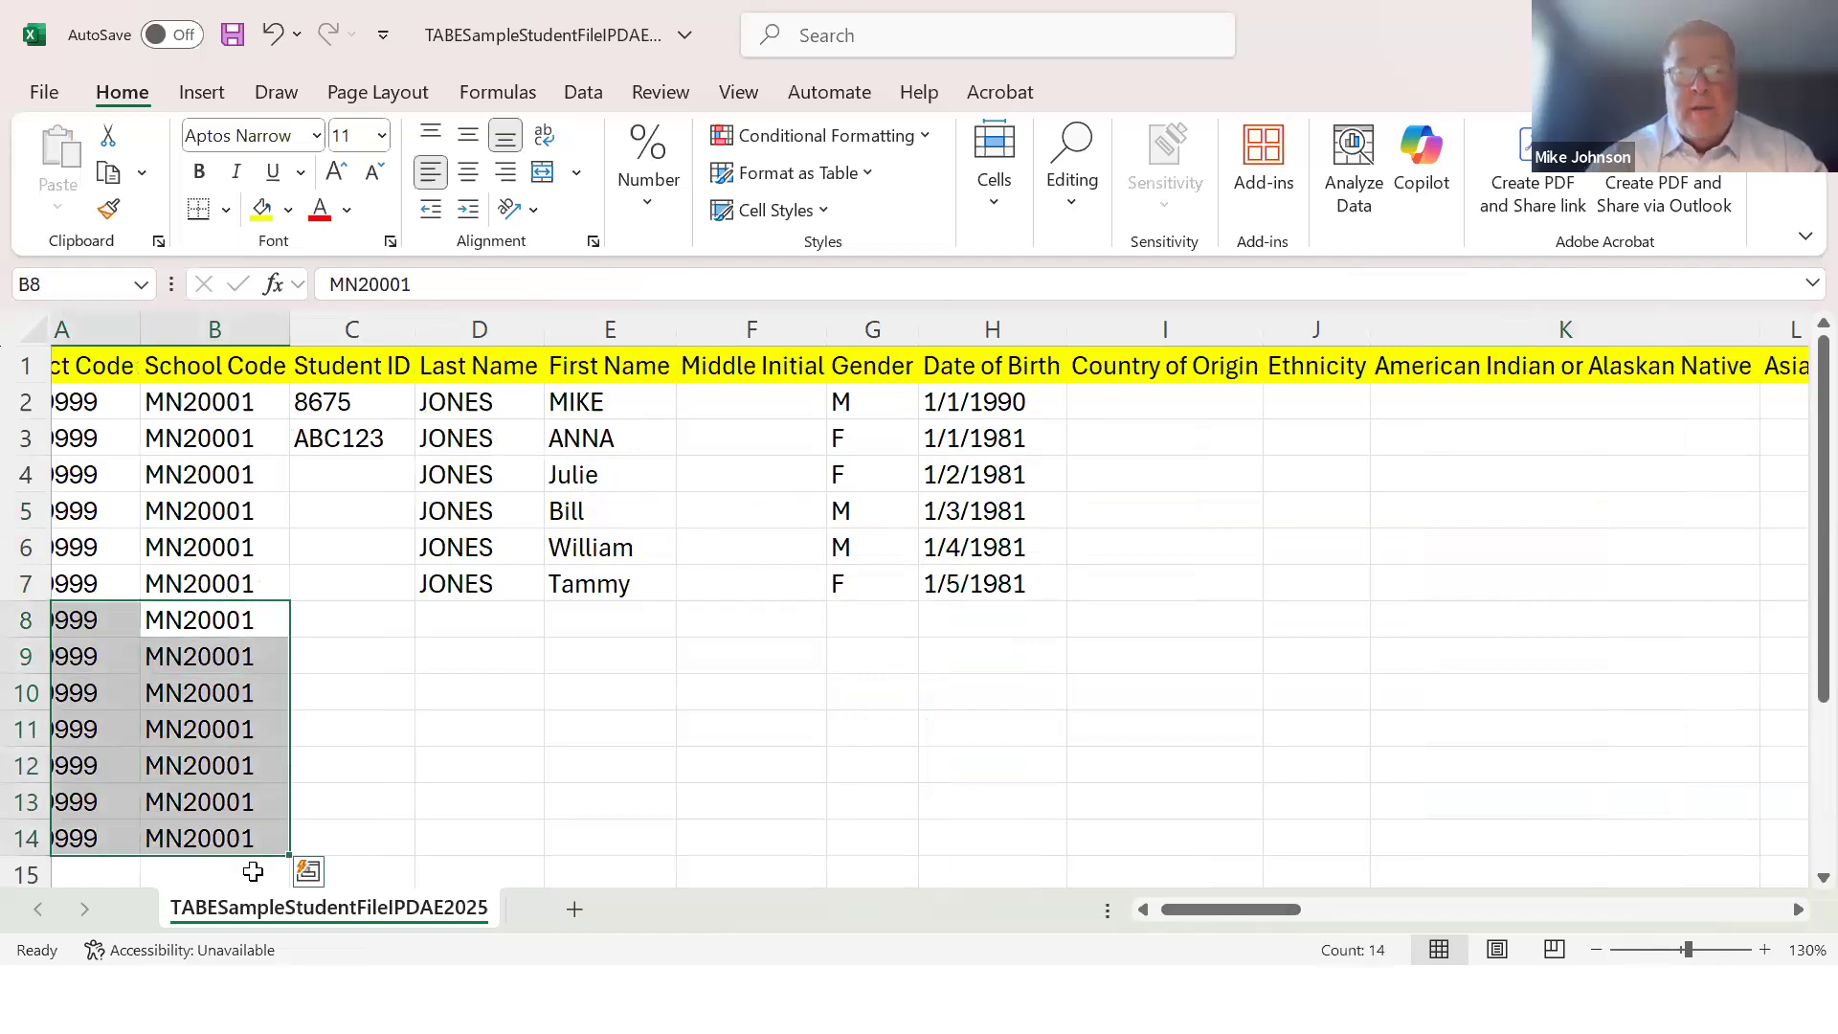
{"action": "key", "text": "Delete"}
{"action": "left_click_drag", "start_coordinate": [1202, 909], "coordinate": [1028, 877]}
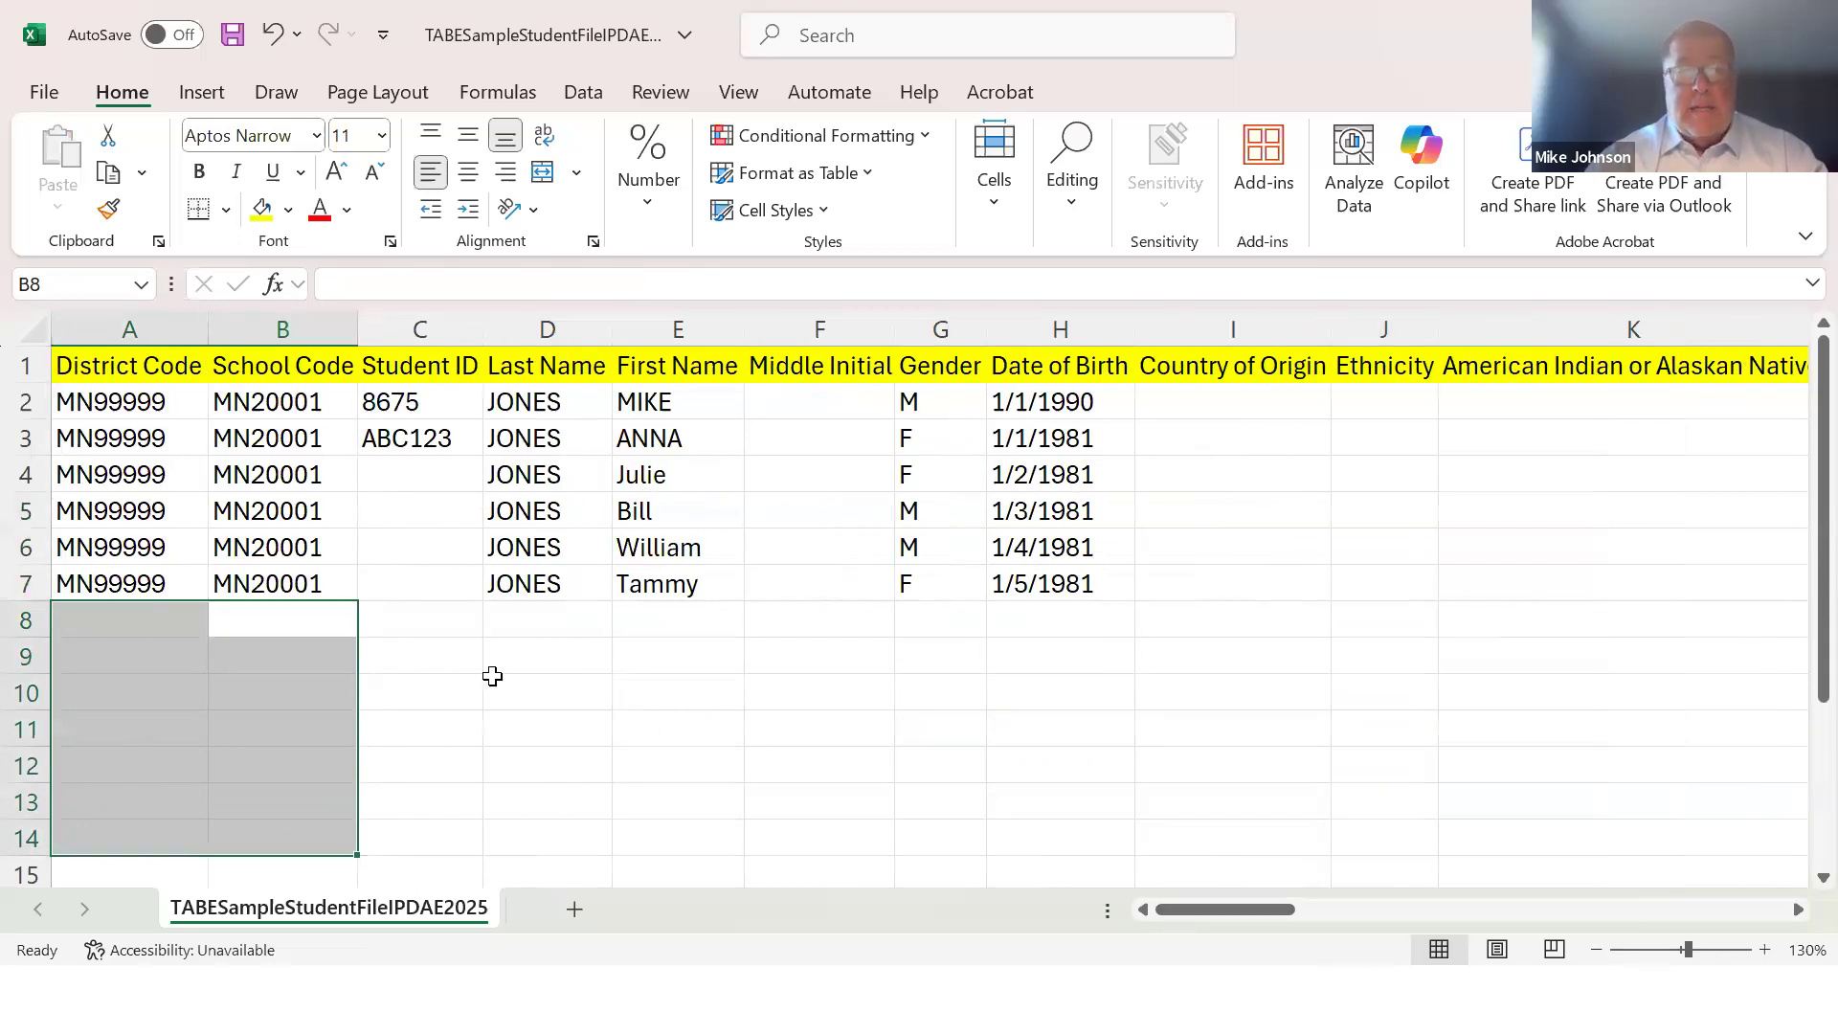
{"action": "left_click", "coordinate": [232, 35]}
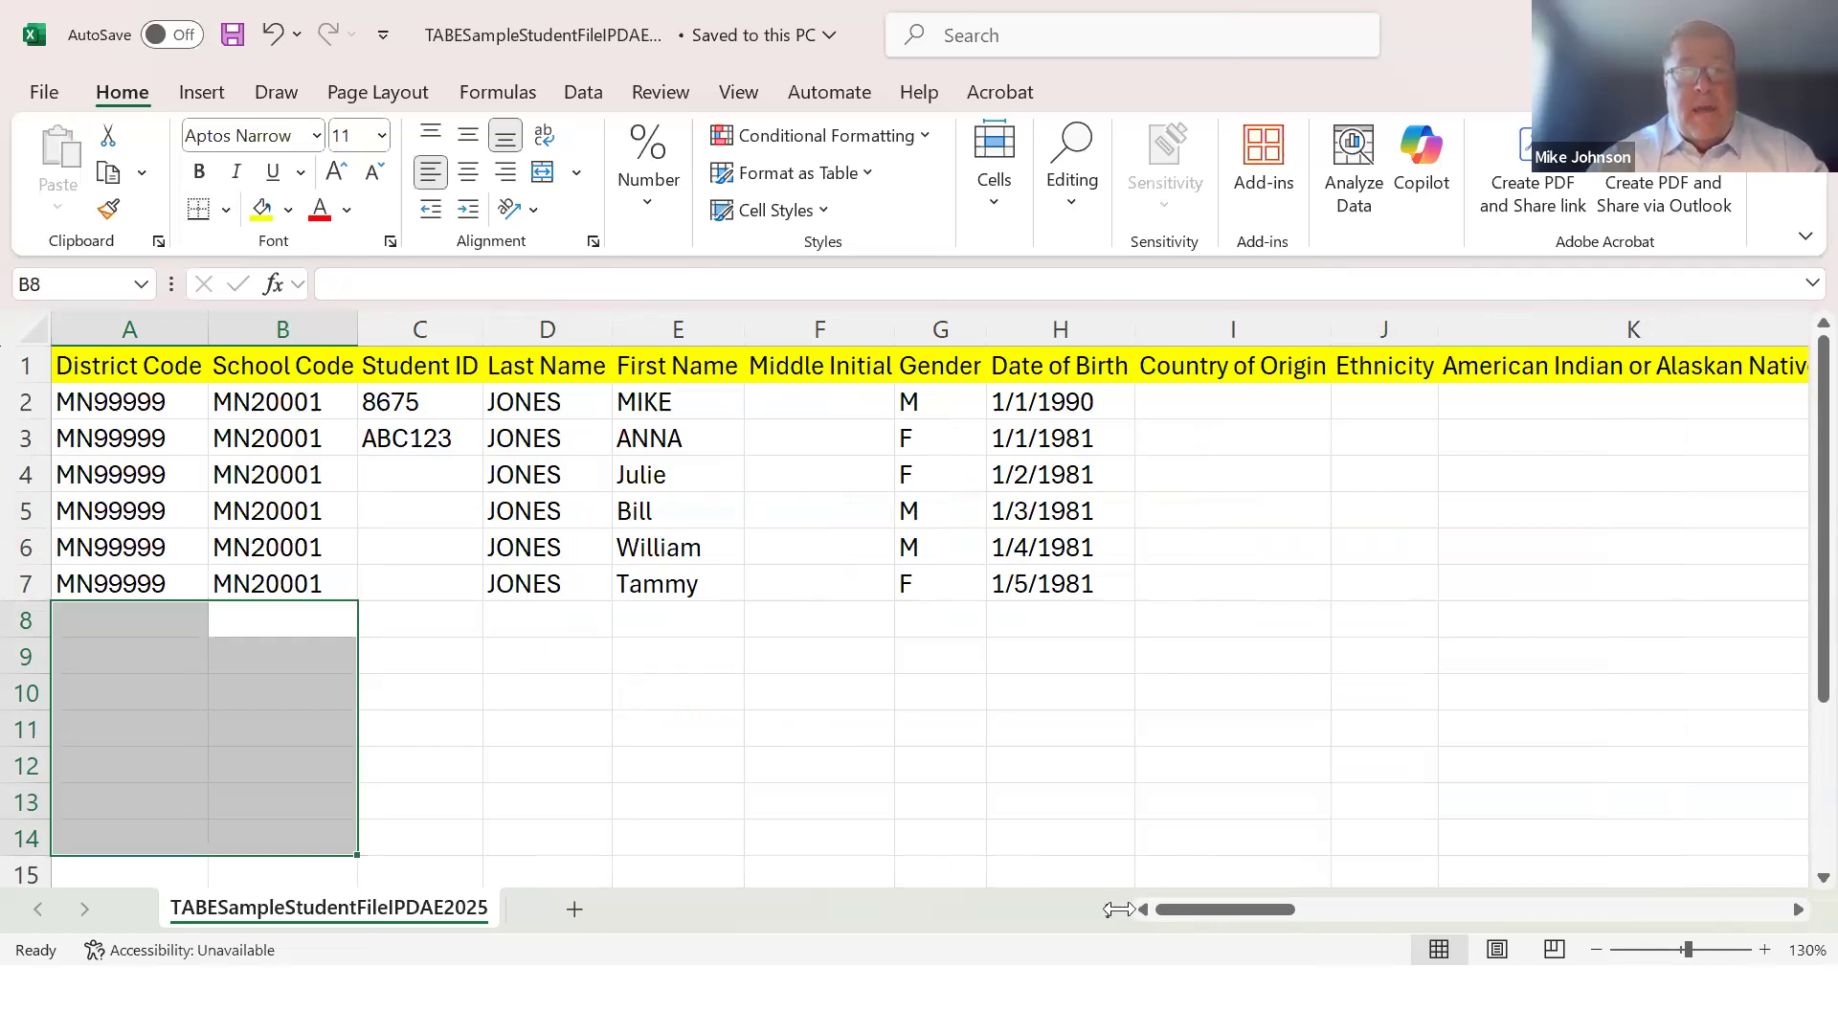
Switch to DRC INSIGHT in Chrome and upload TABESampleStudentFileIPDAE2025.csv from the Desktop as the multiple-student file
{"action": "left_click", "coordinate": [1034, 935]}
{"action": "key", "text": "alt+Tab"}
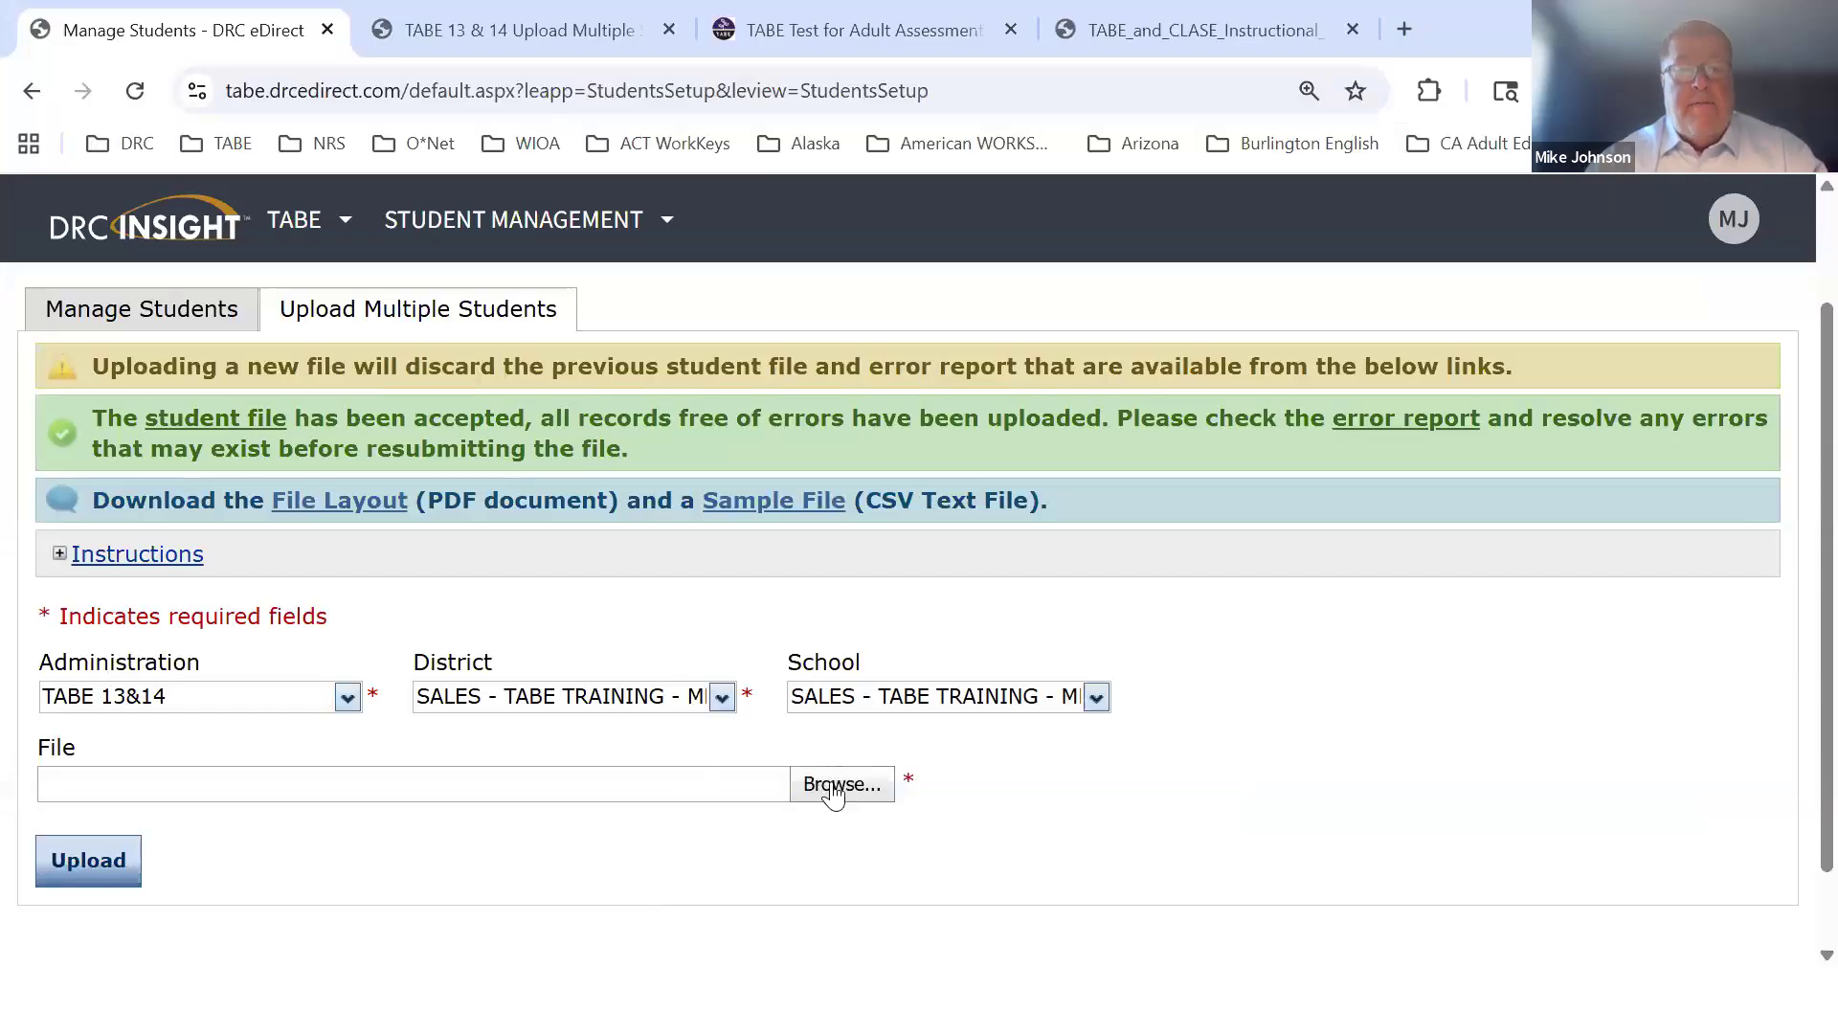
{"action": "left_click", "coordinate": [837, 794]}
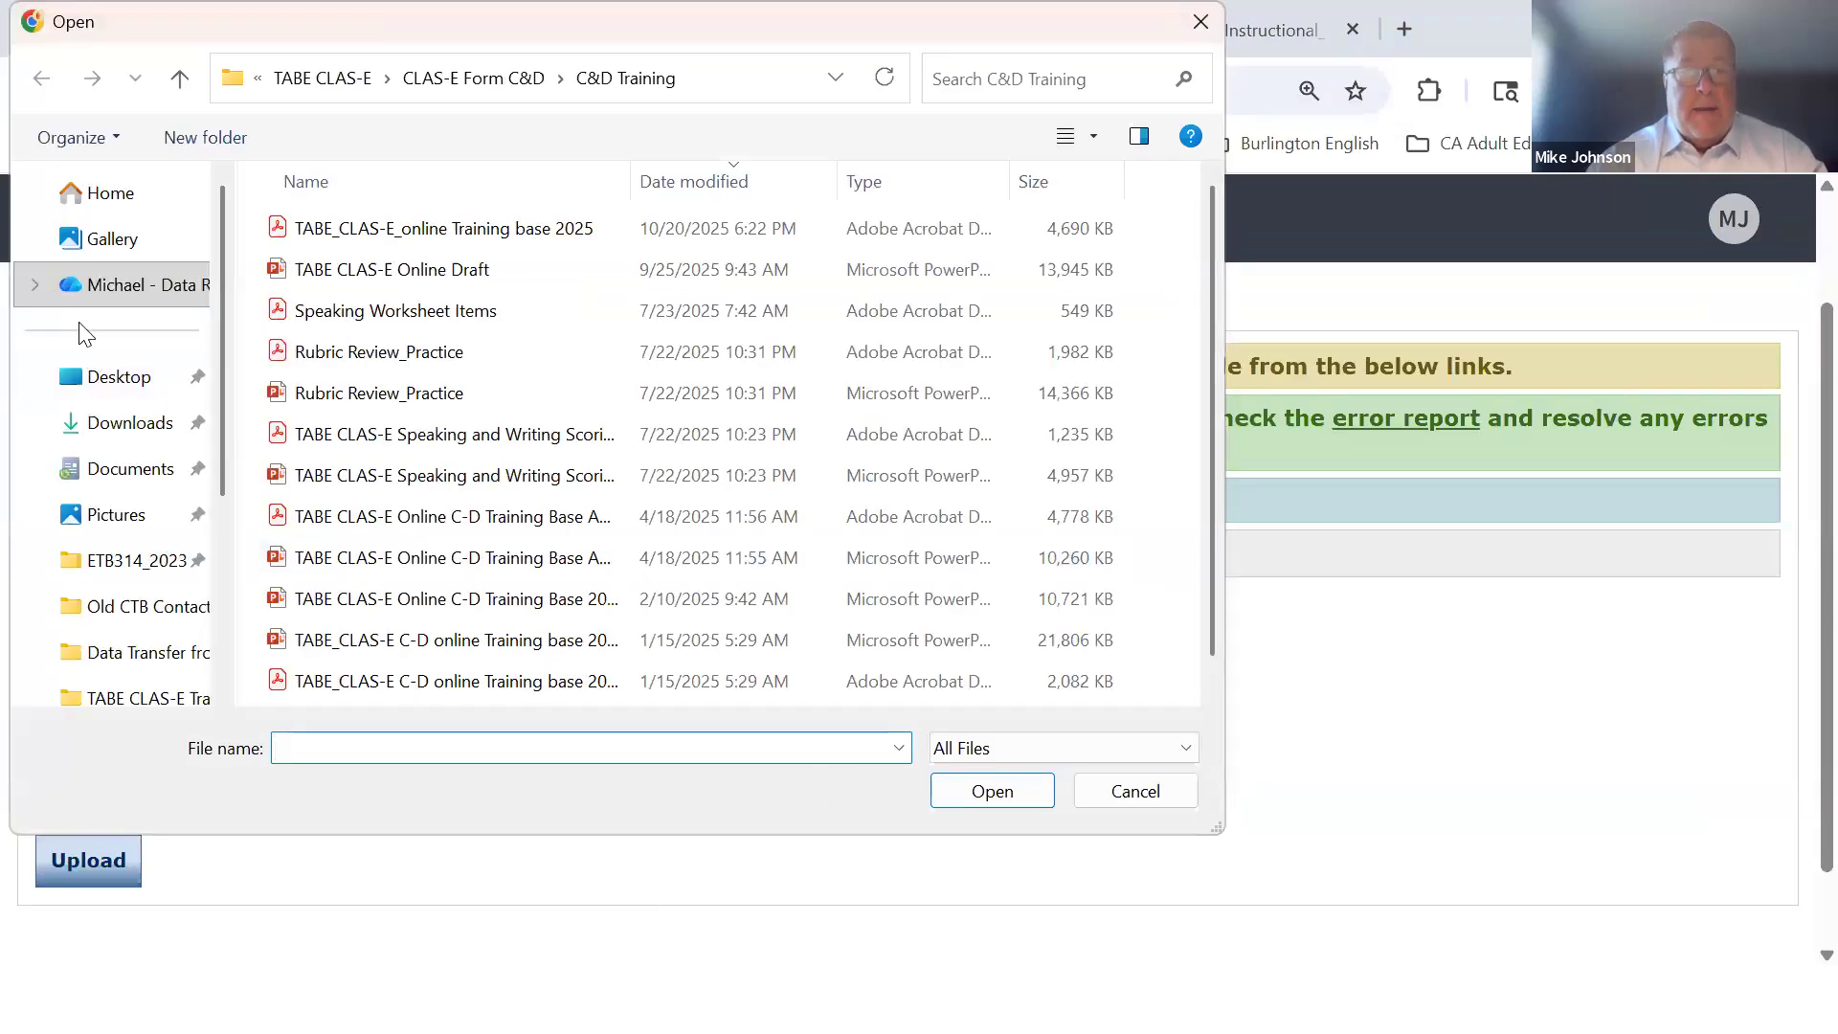
{"action": "left_click", "coordinate": [106, 378]}
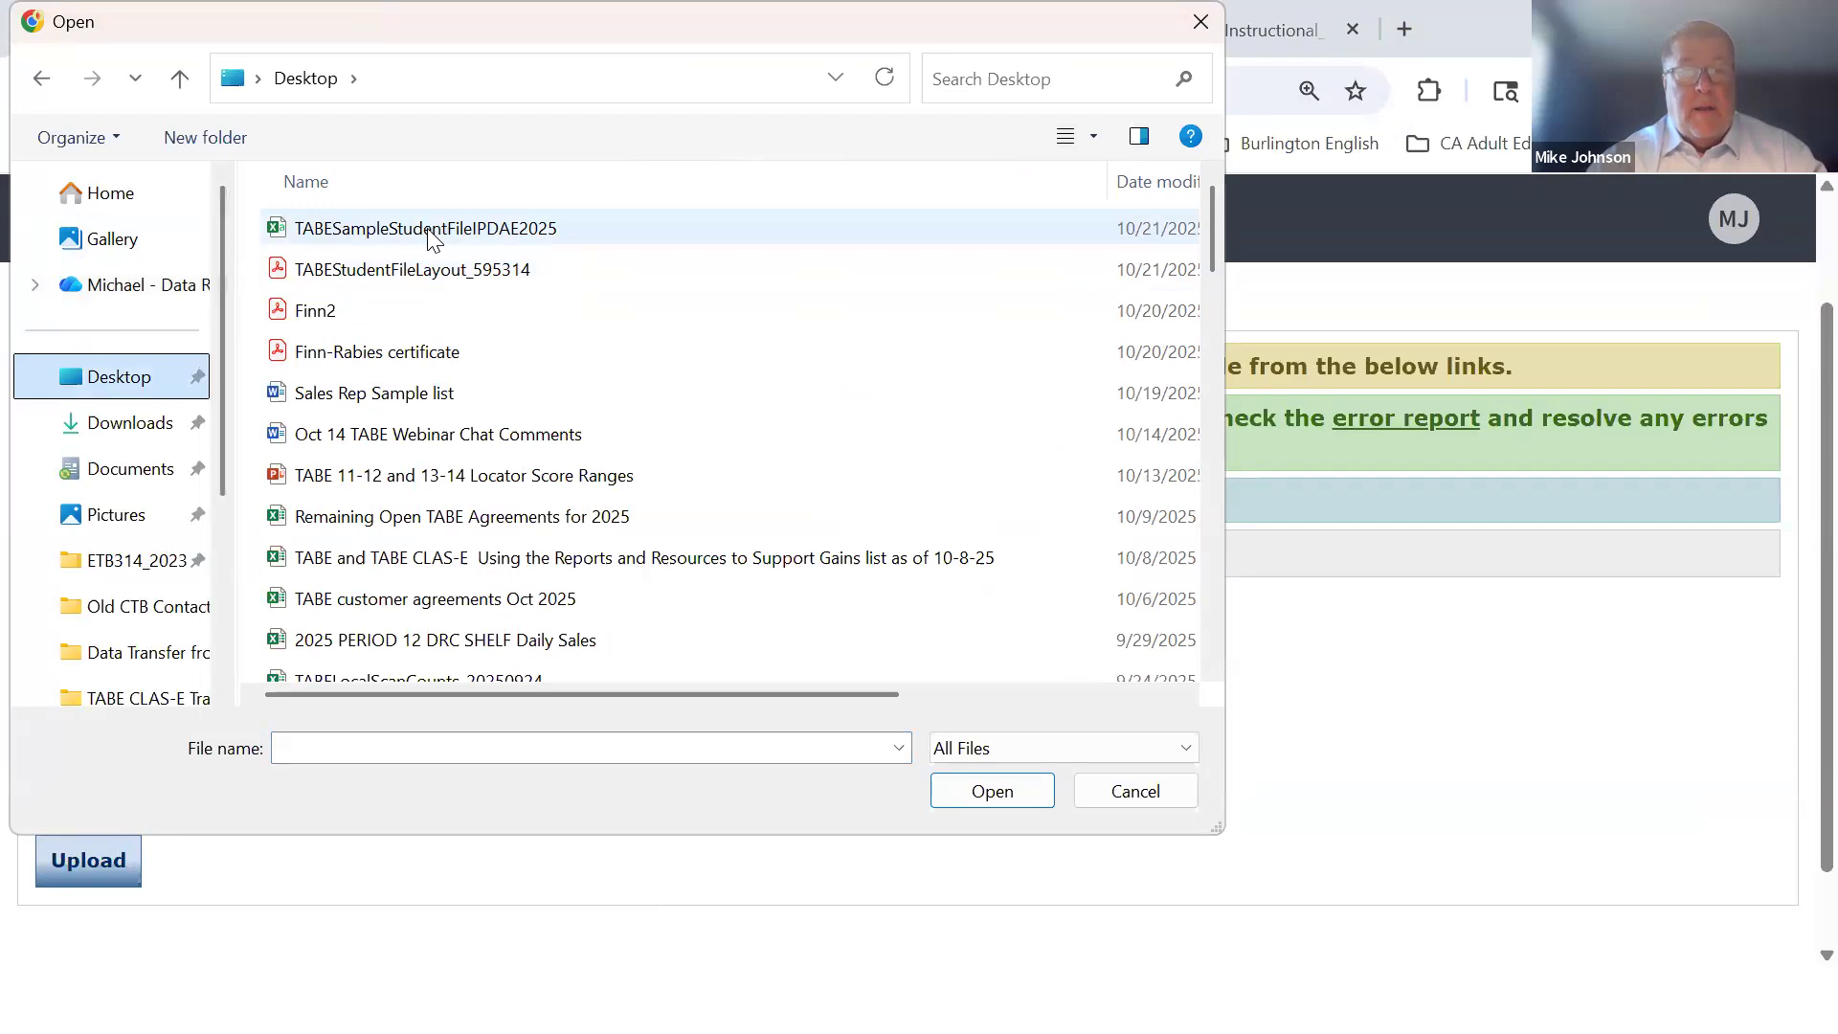
{"action": "double_click", "coordinate": [427, 230]}
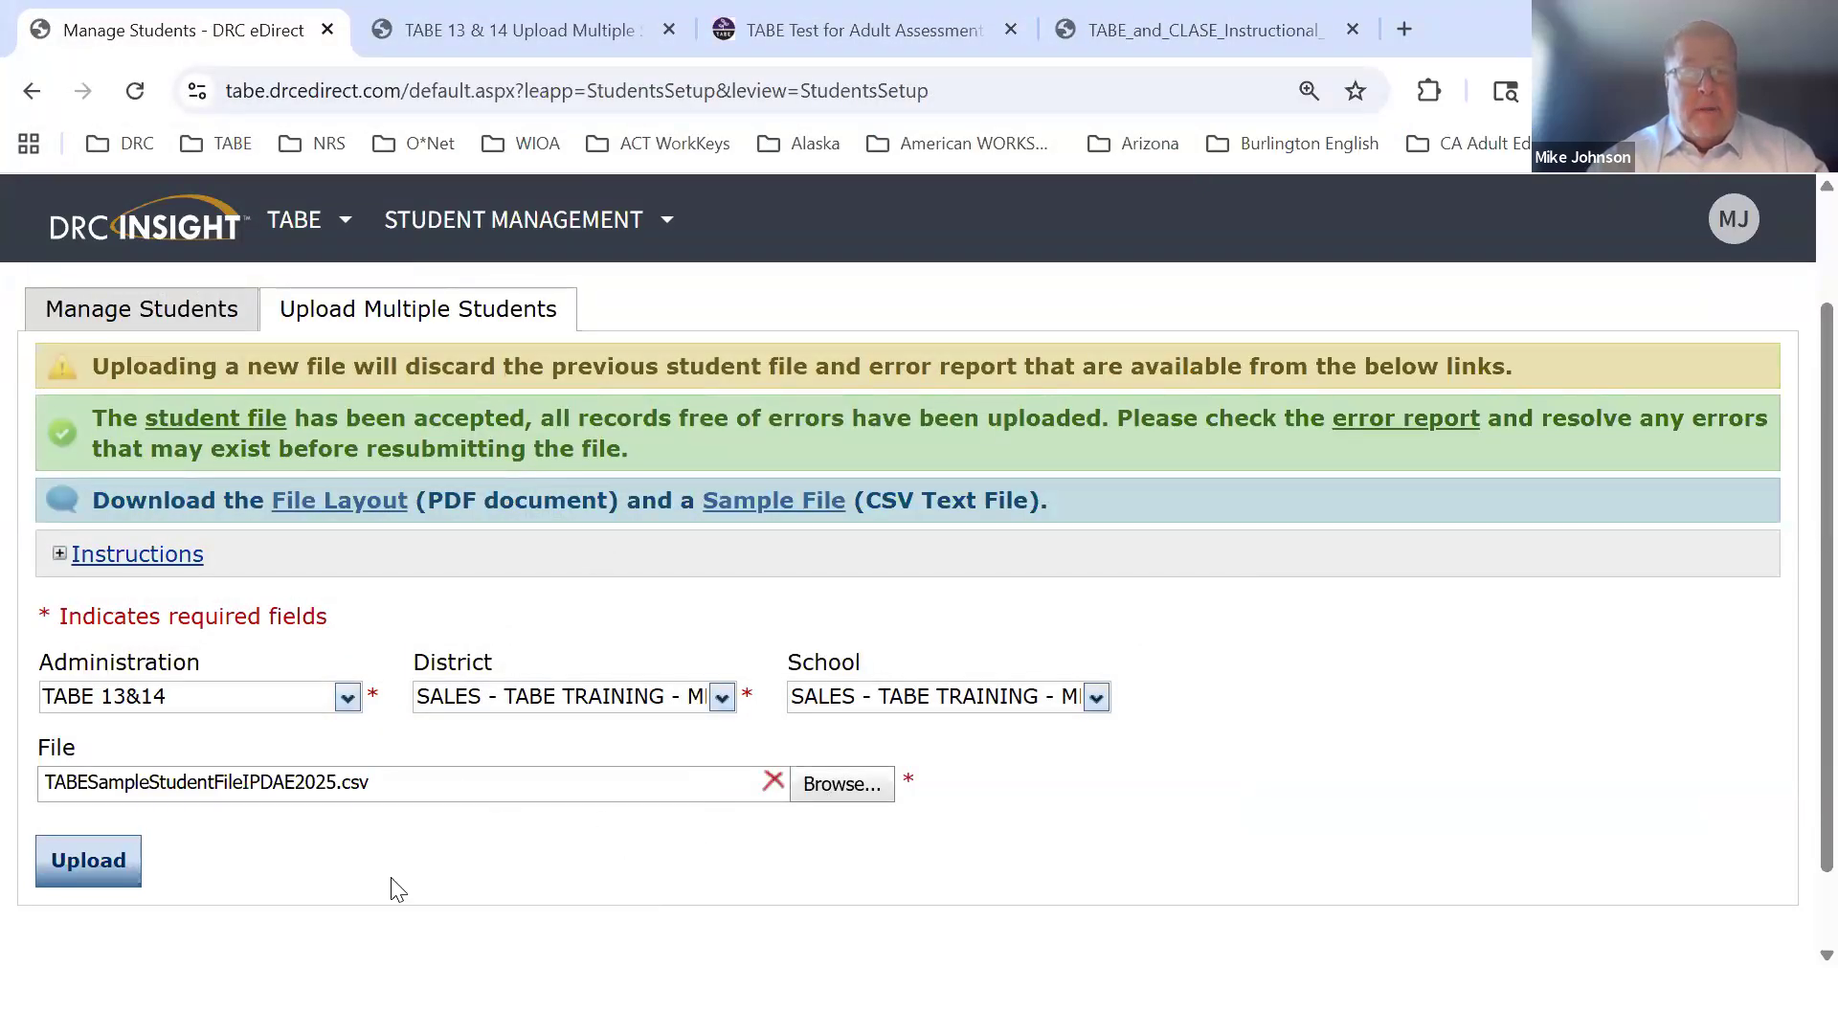
{"action": "left_click", "coordinate": [119, 850]}
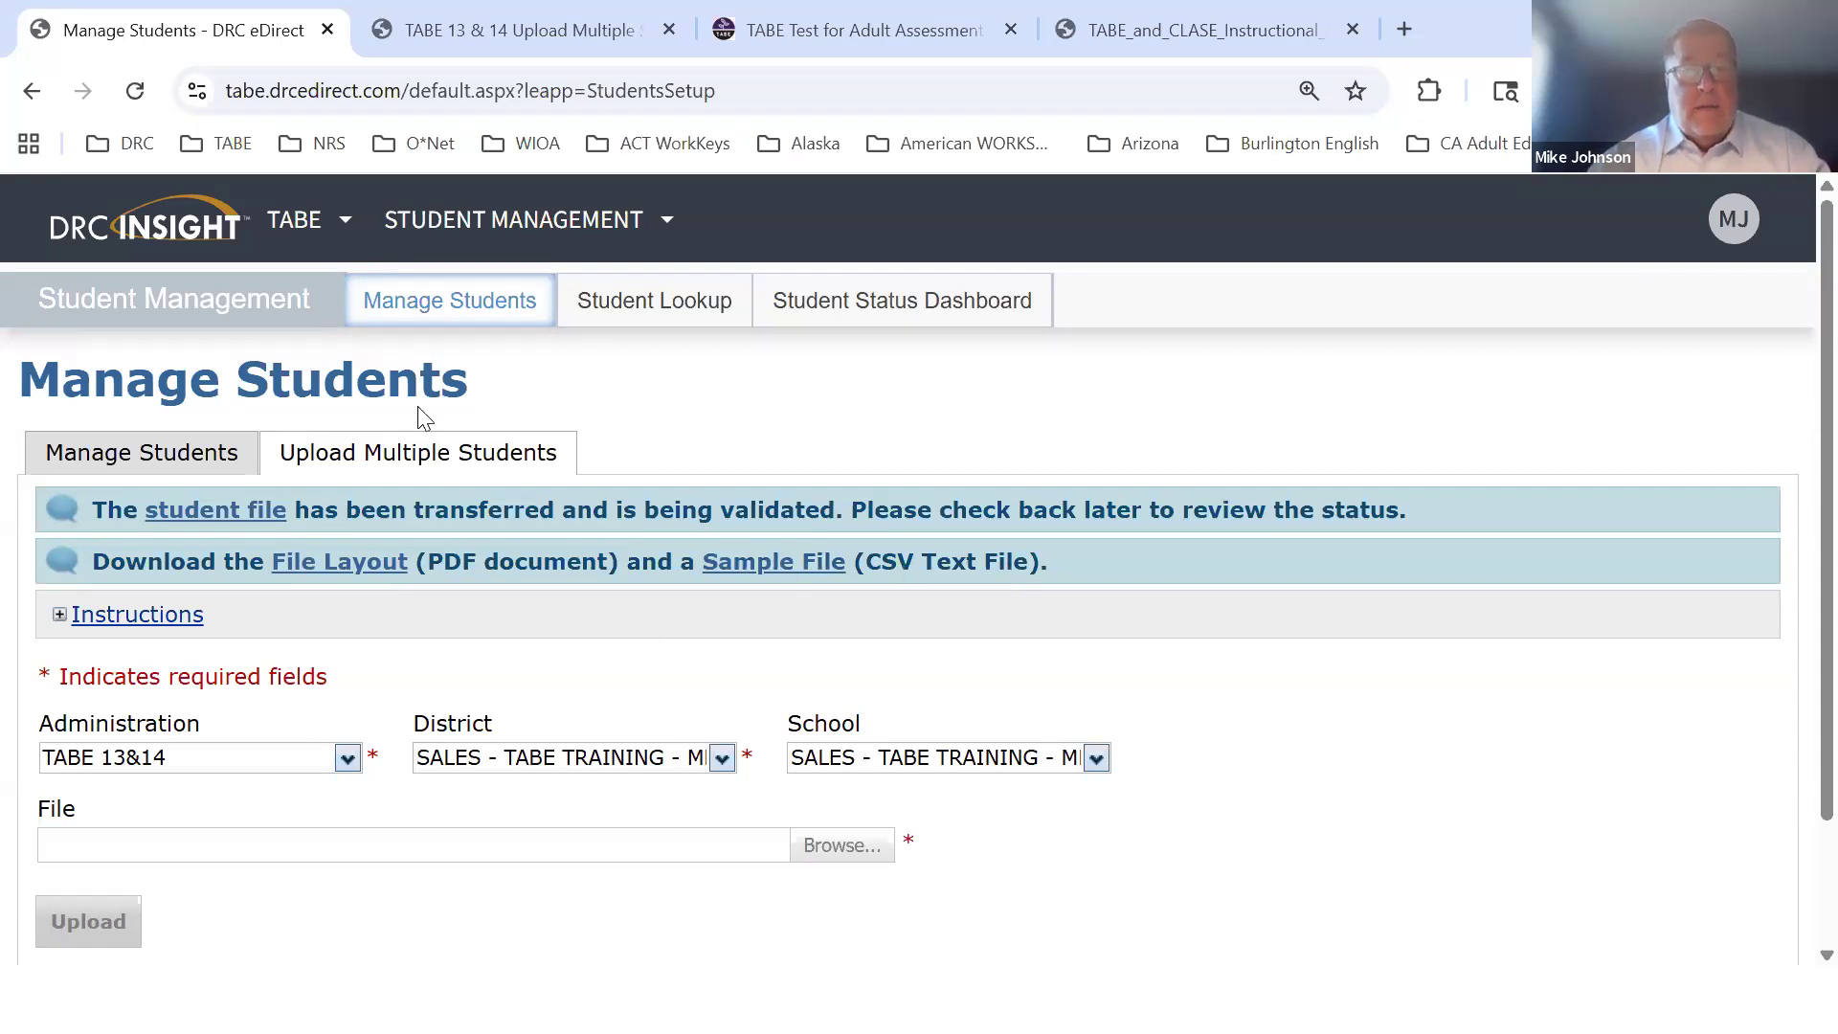
Open Manage Test Sessions in Test Management and show all sessions for the TABE 13&14 administration
{"action": "left_click", "coordinate": [532, 235]}
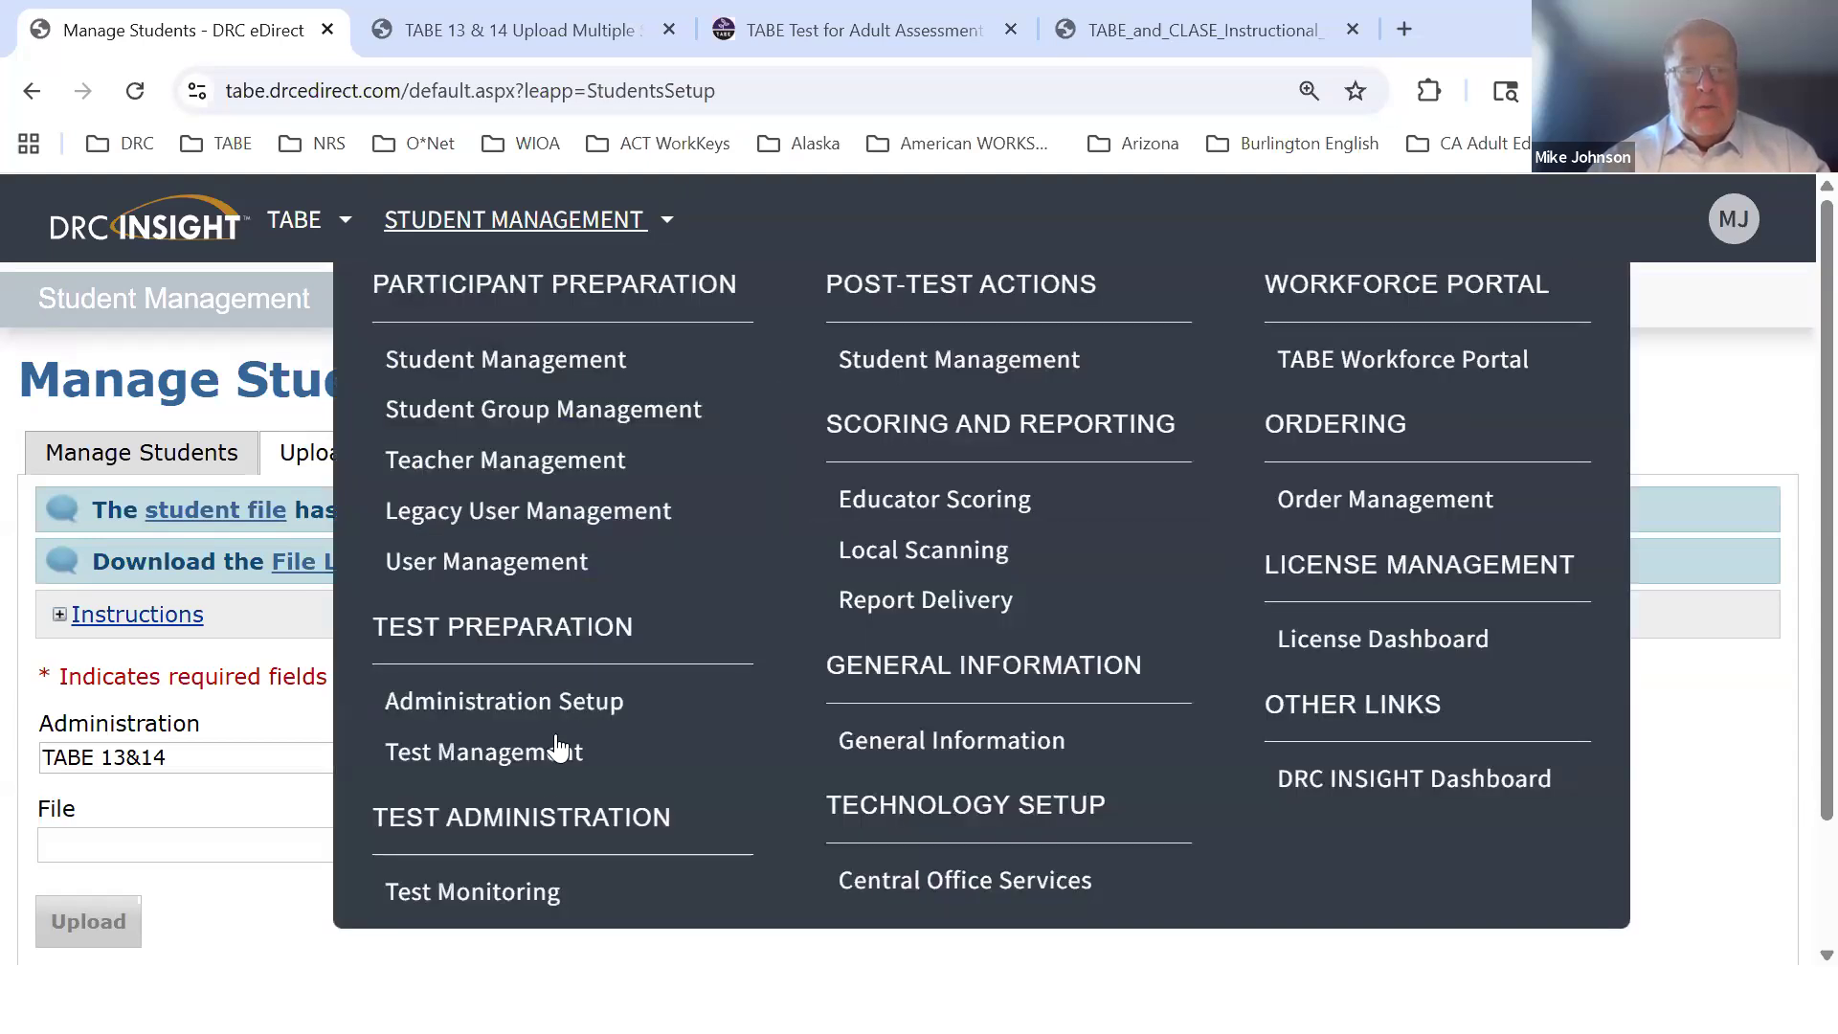
{"action": "left_click", "coordinate": [542, 756]}
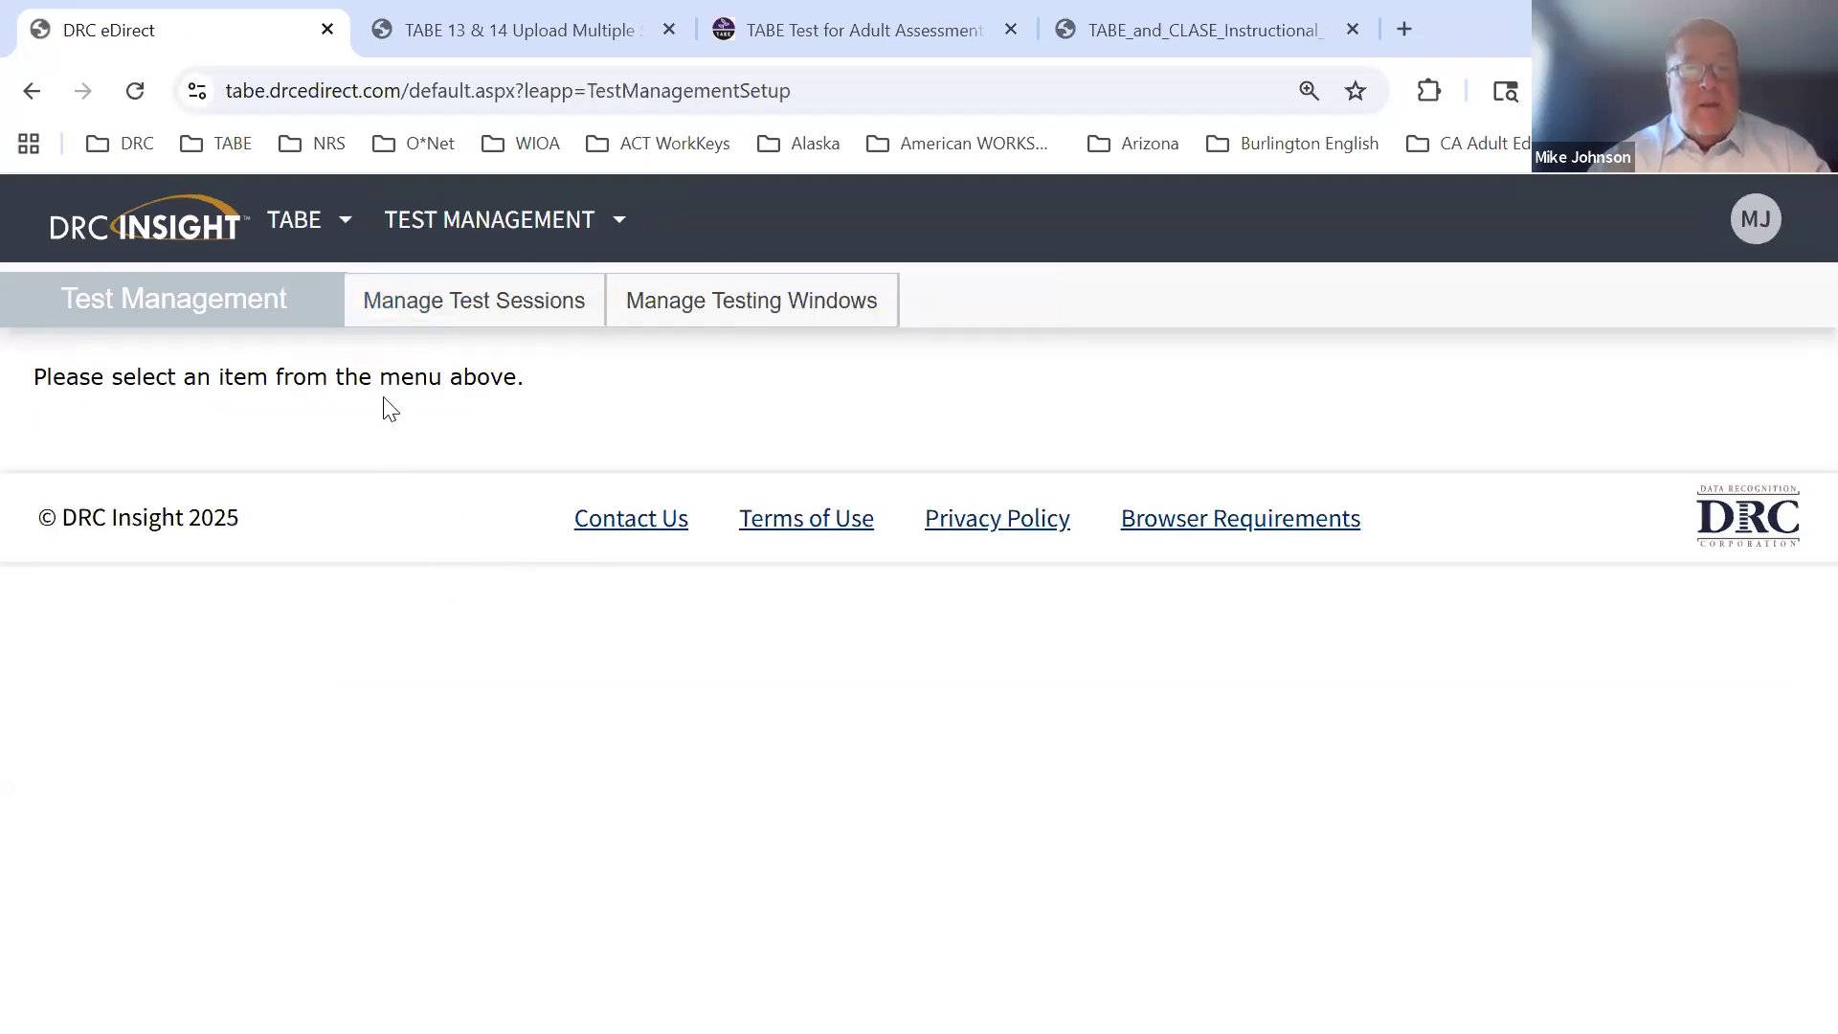
{"action": "left_click", "coordinate": [439, 302]}
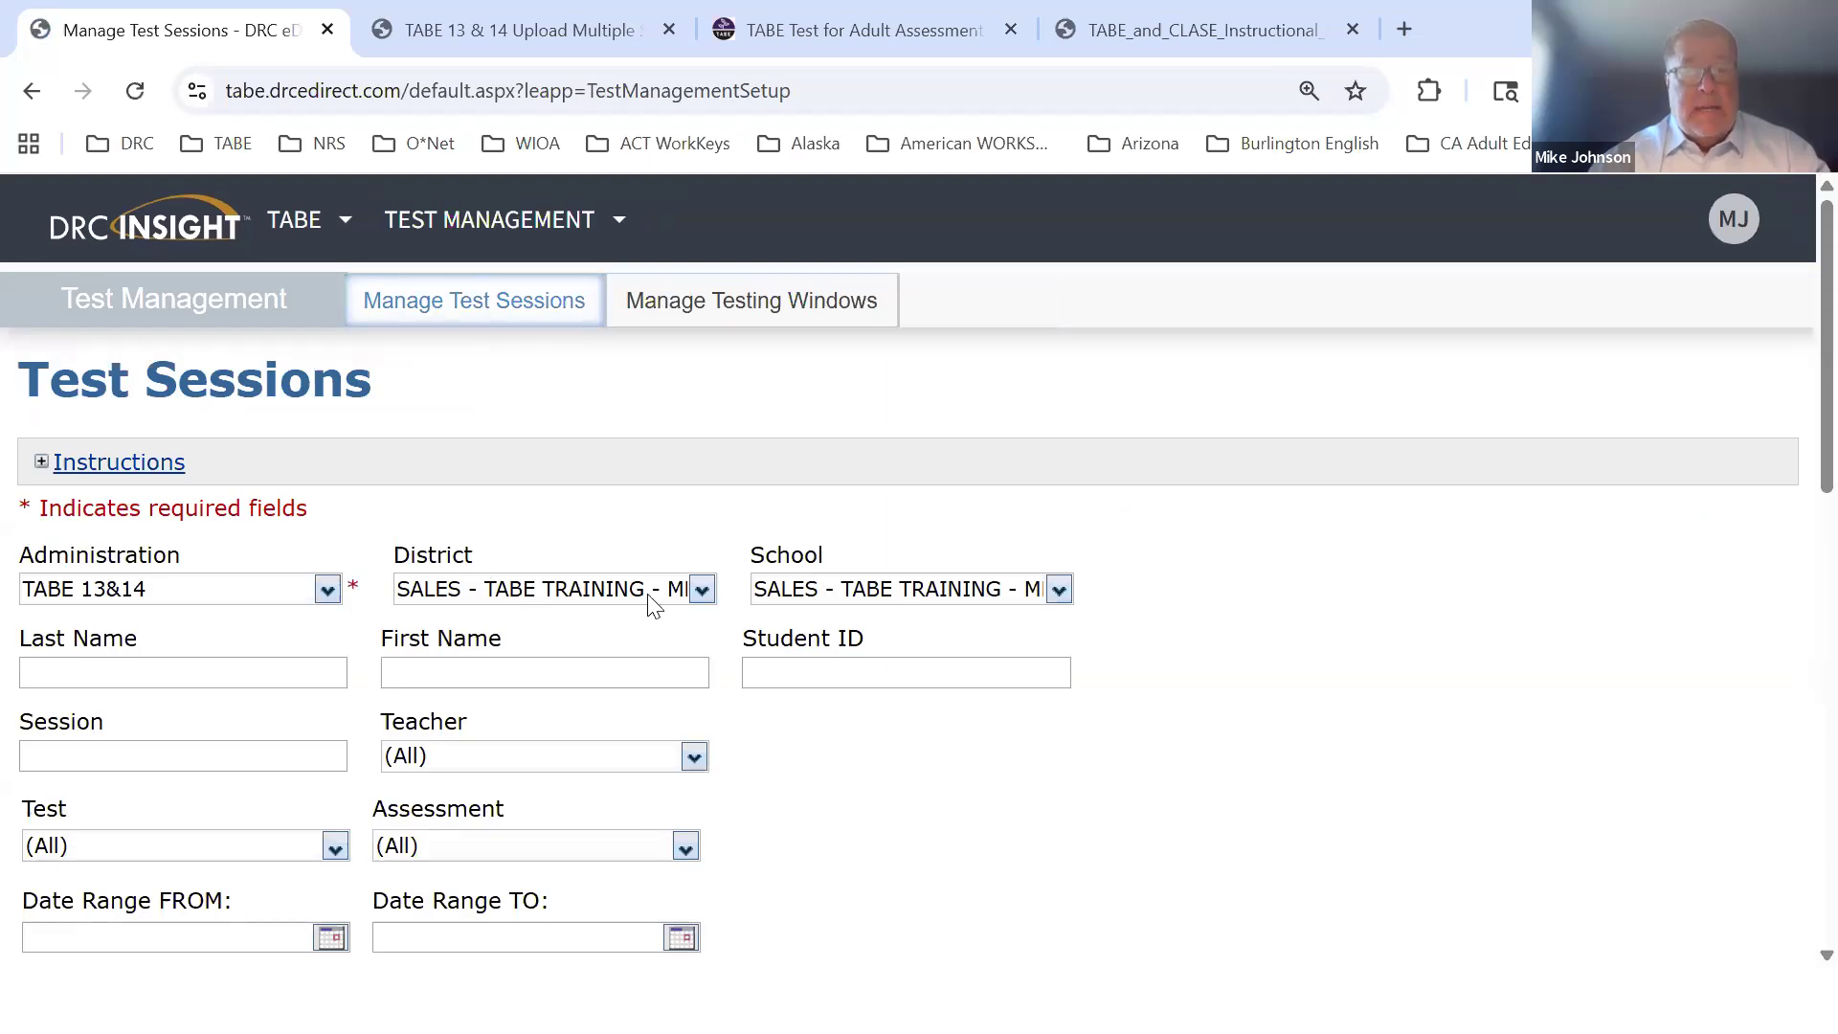
{"action": "scroll", "coordinate": [329, 759], "scroll_direction": "down", "scroll_amount": 5}
{"action": "left_click", "coordinate": [160, 586]}
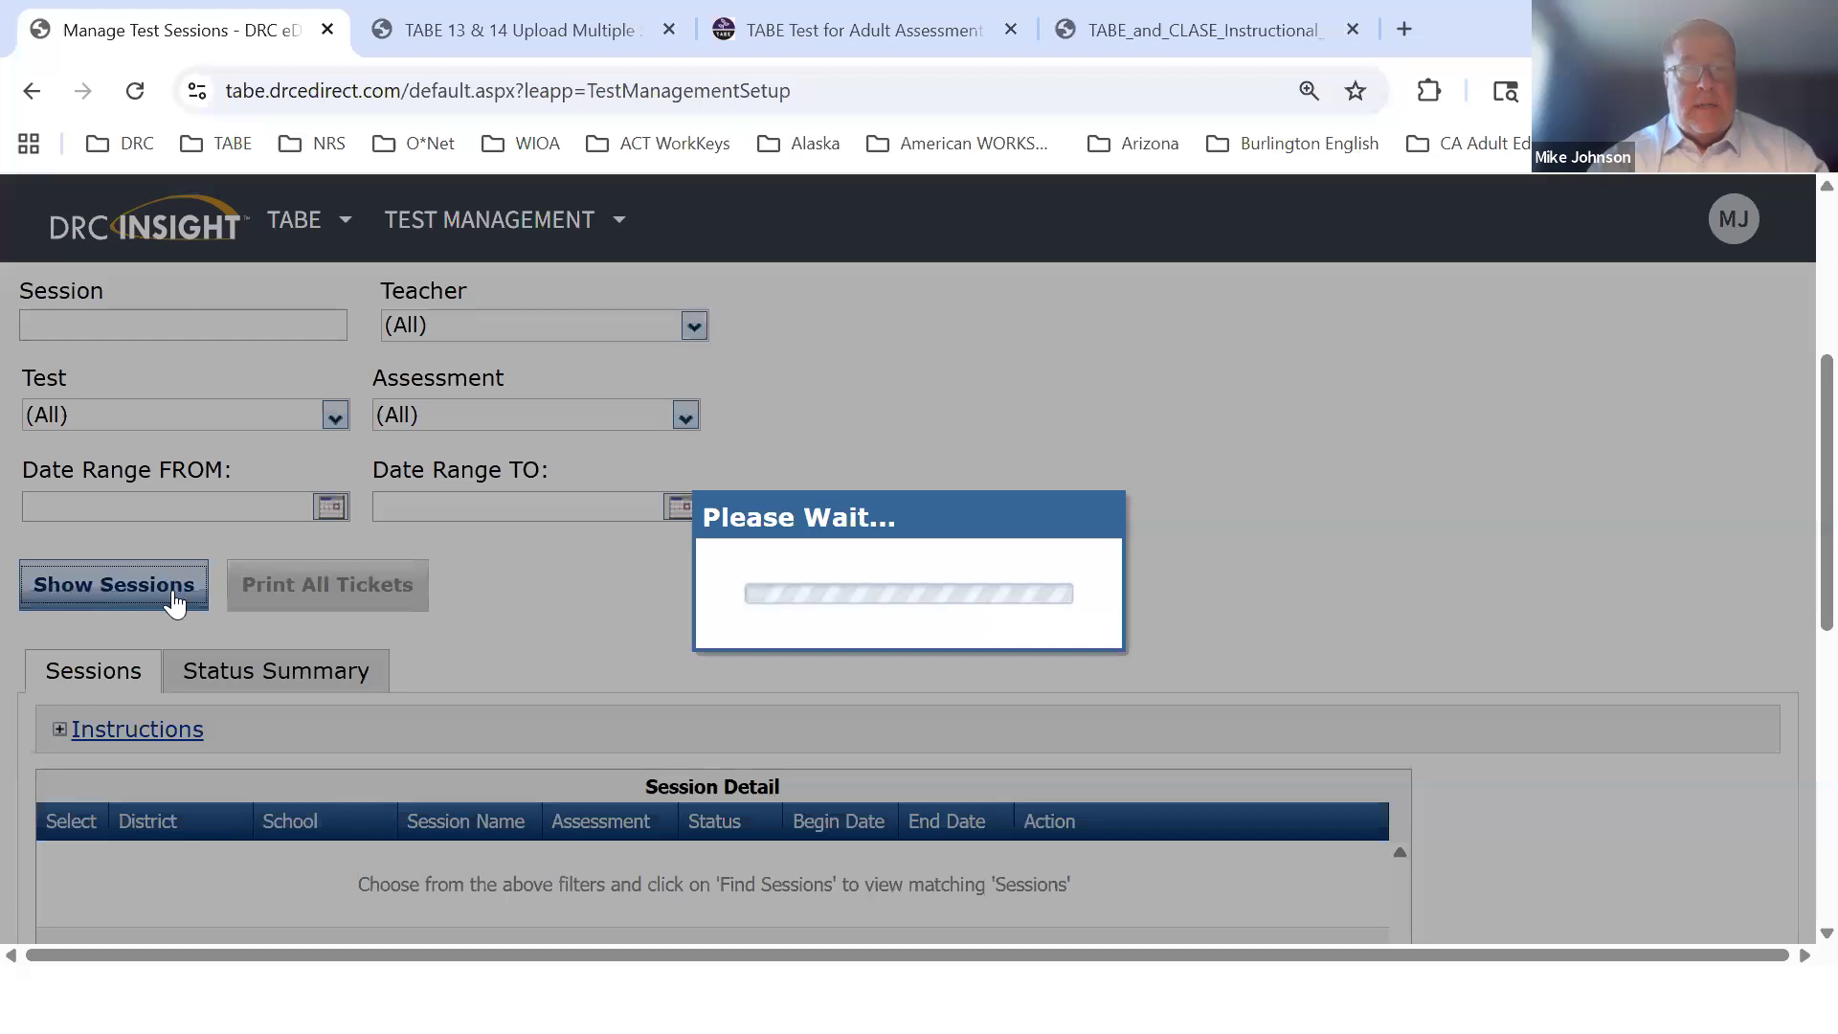
Look through the Session Detail list for test sessions created by the student upload
{"action": "scroll", "coordinate": [874, 558], "scroll_direction": "down", "scroll_amount": 5}
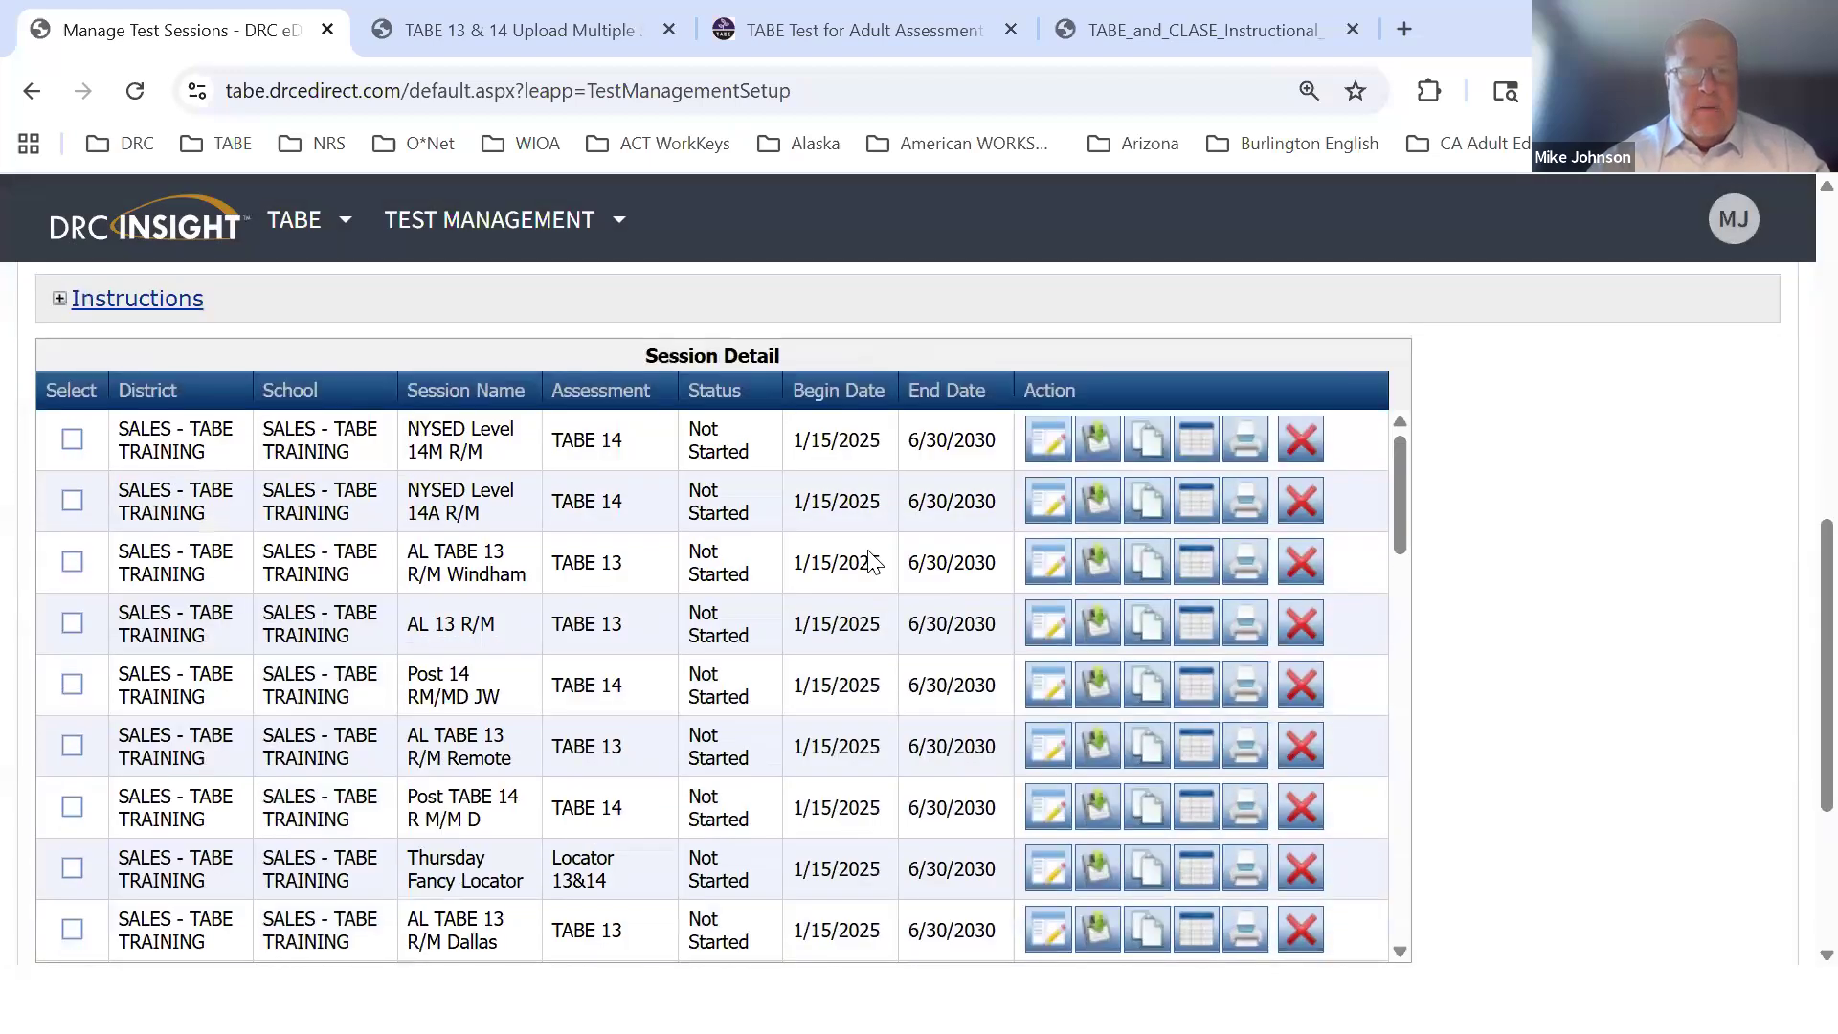
{"action": "scroll", "coordinate": [874, 562], "scroll_direction": "down", "scroll_amount": 3}
{"action": "scroll", "coordinate": [804, 579], "scroll_direction": "up", "scroll_amount": 2}
{"action": "scroll", "coordinate": [743, 607], "scroll_direction": "down", "scroll_amount": 9}
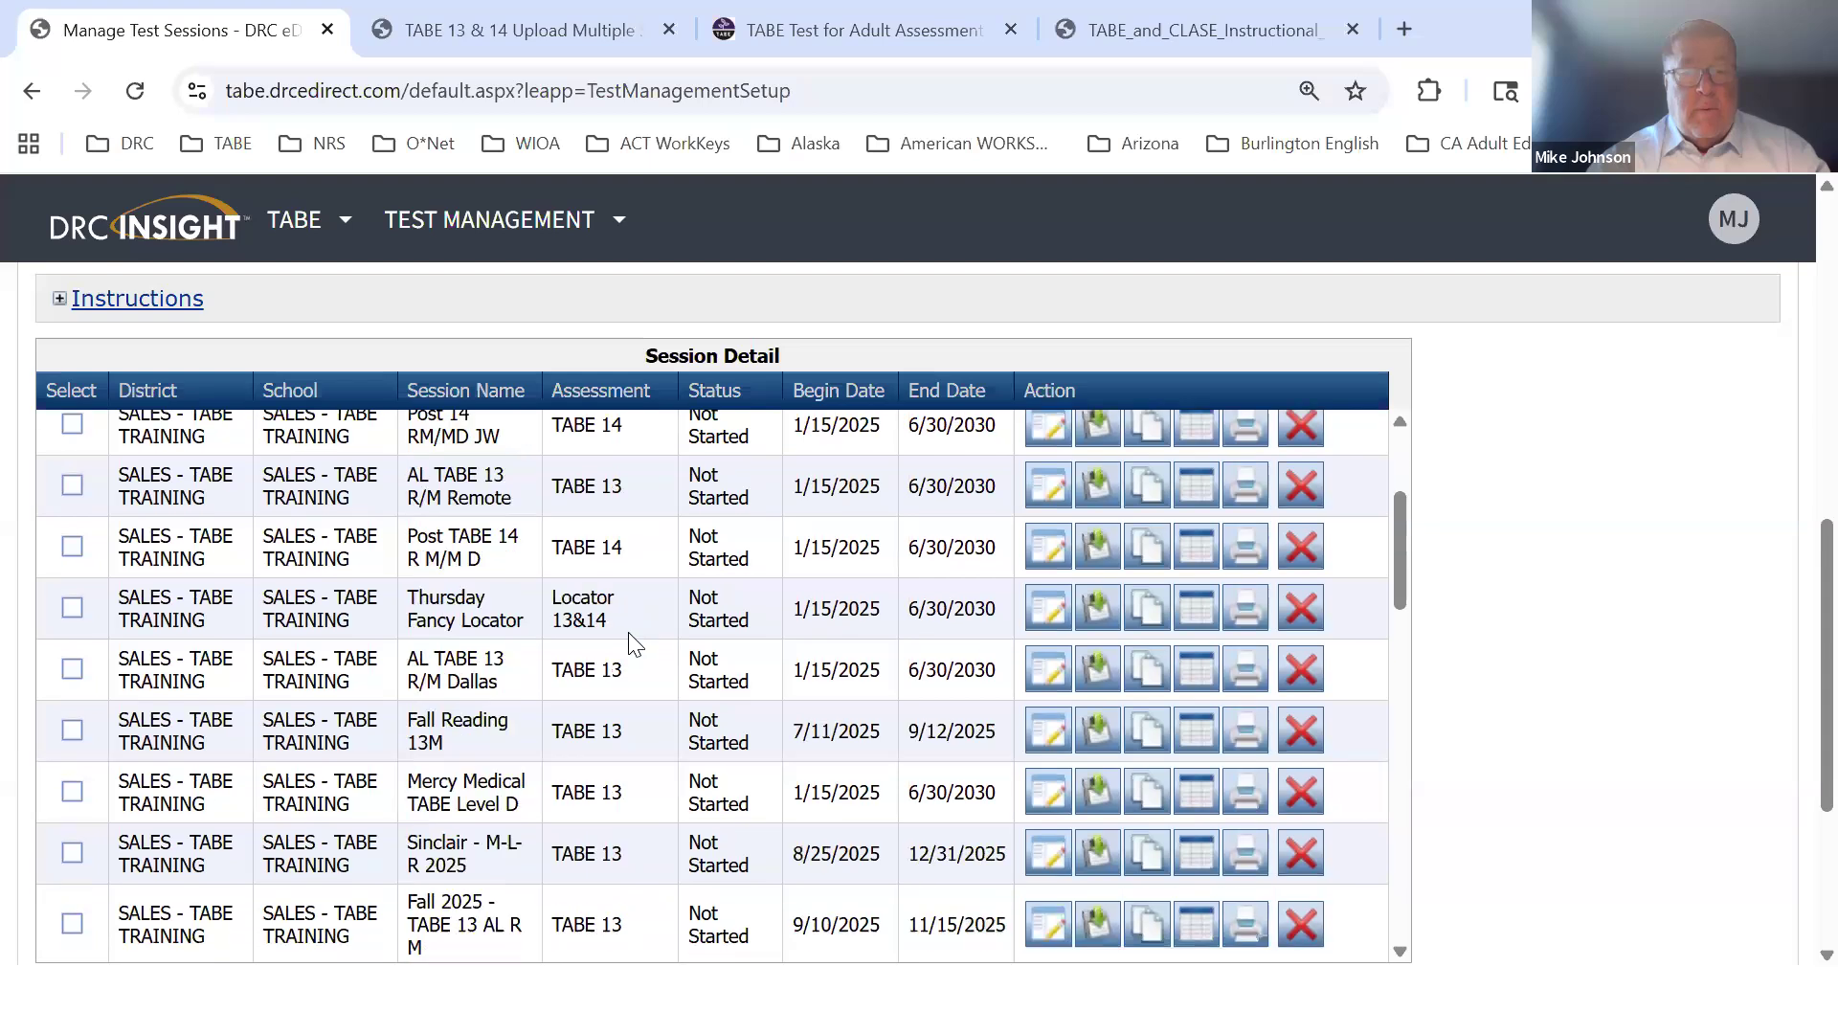
{"action": "scroll", "coordinate": [620, 651], "scroll_direction": "down", "scroll_amount": 3}
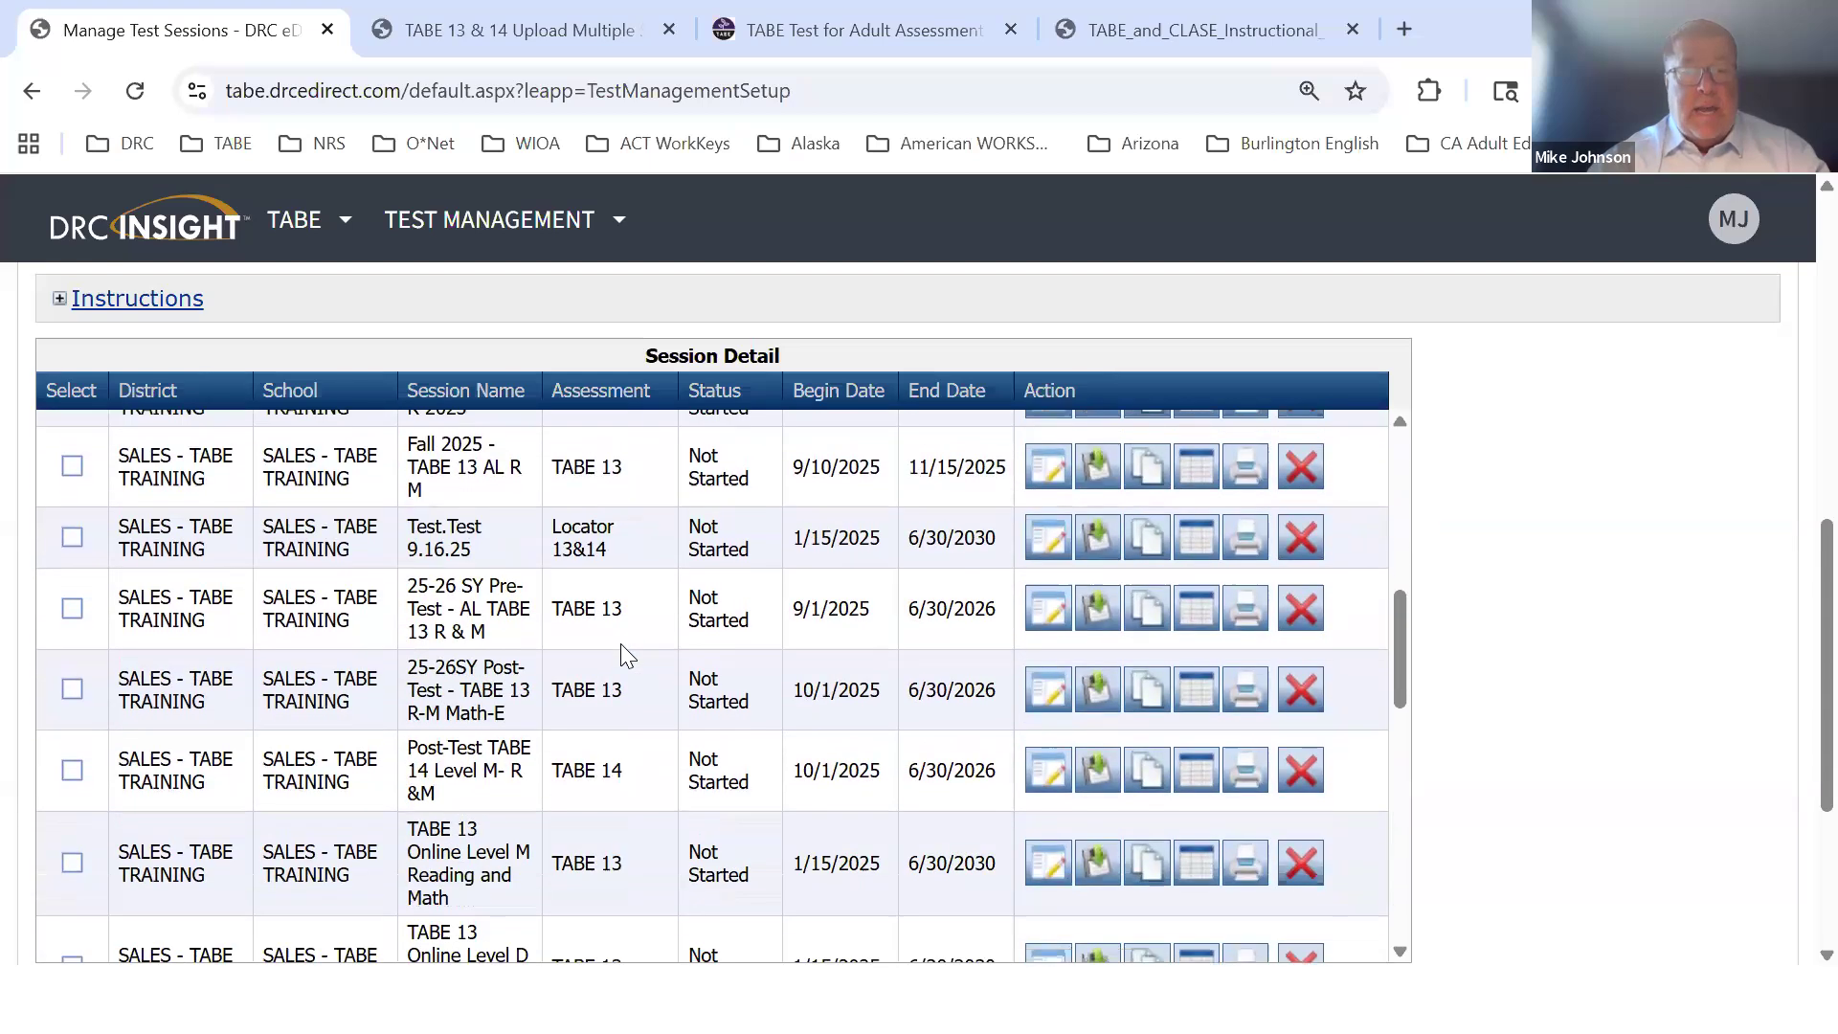
{"action": "scroll", "coordinate": [584, 646], "scroll_direction": "up", "scroll_amount": 10}
{"action": "scroll", "coordinate": [586, 651], "scroll_direction": "up", "scroll_amount": 2}
{"action": "scroll", "coordinate": [913, 474], "scroll_direction": "up", "scroll_amount": 6}
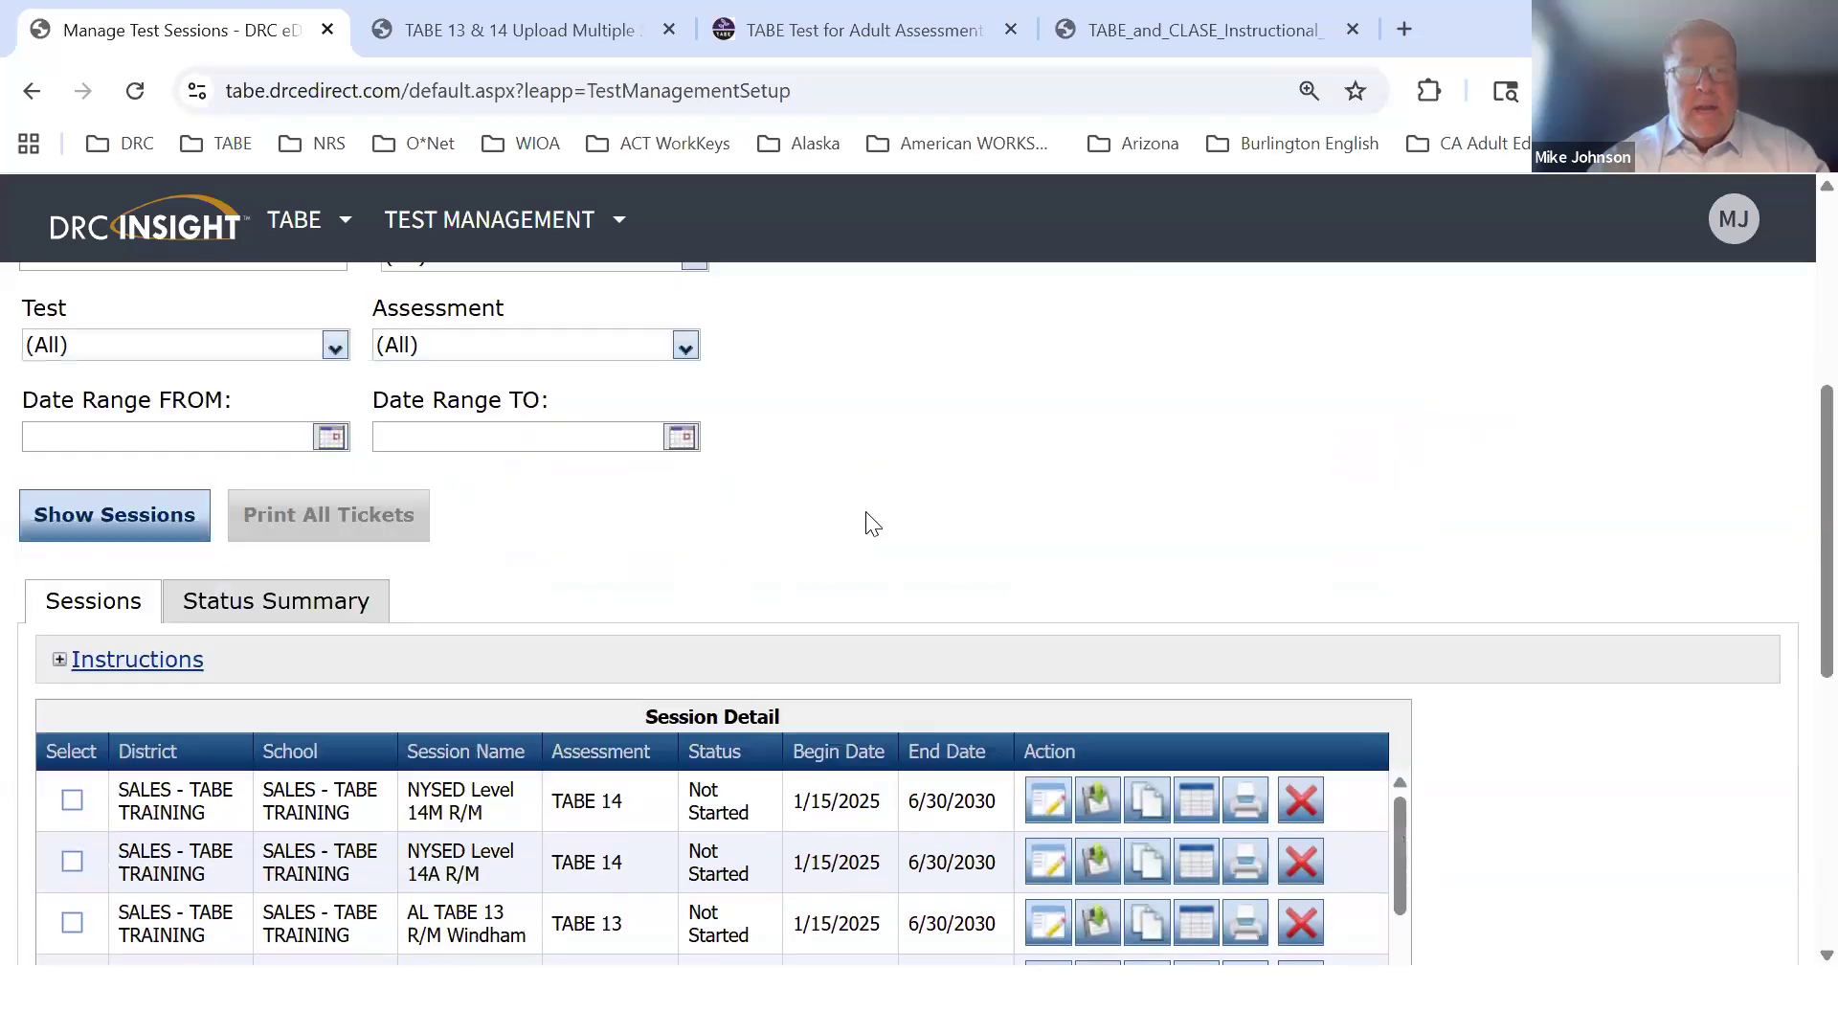
Search the test sessions by the first name of one of the uploaded students
{"action": "left_click", "coordinate": [418, 386]}
{"action": "type", "text": "bill"}
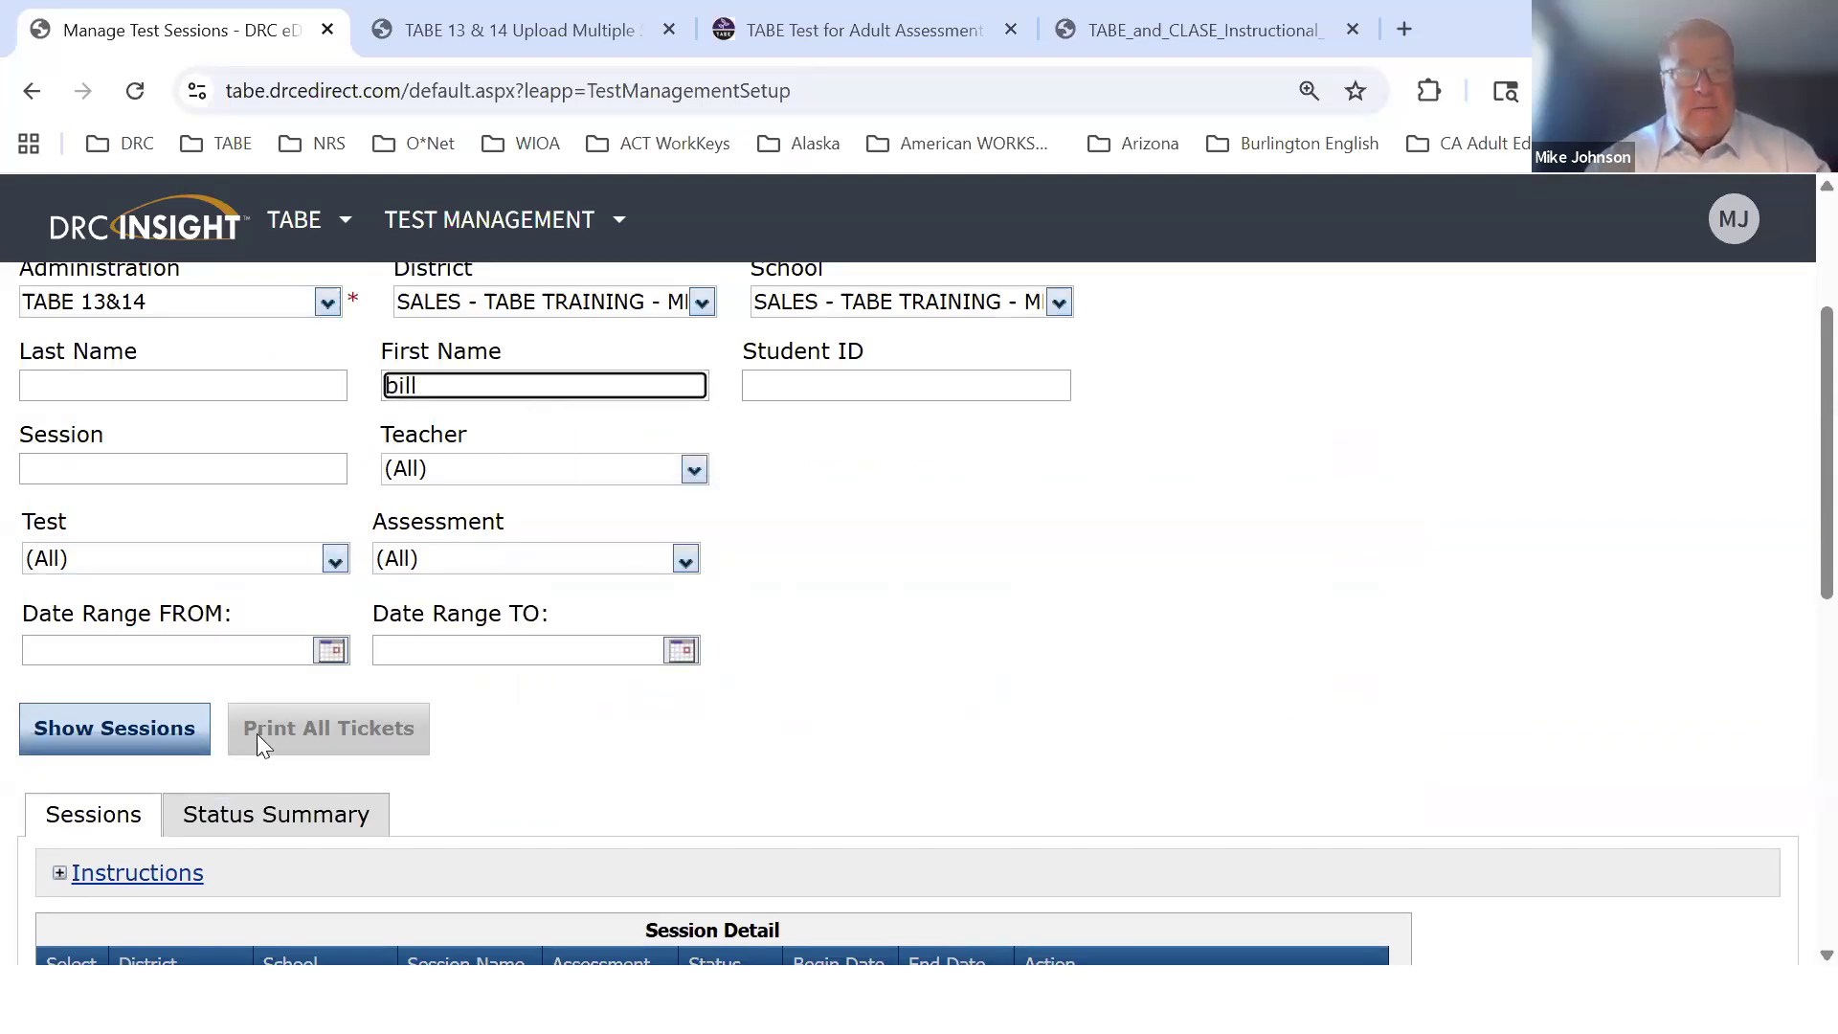
{"action": "left_click", "coordinate": [148, 725]}
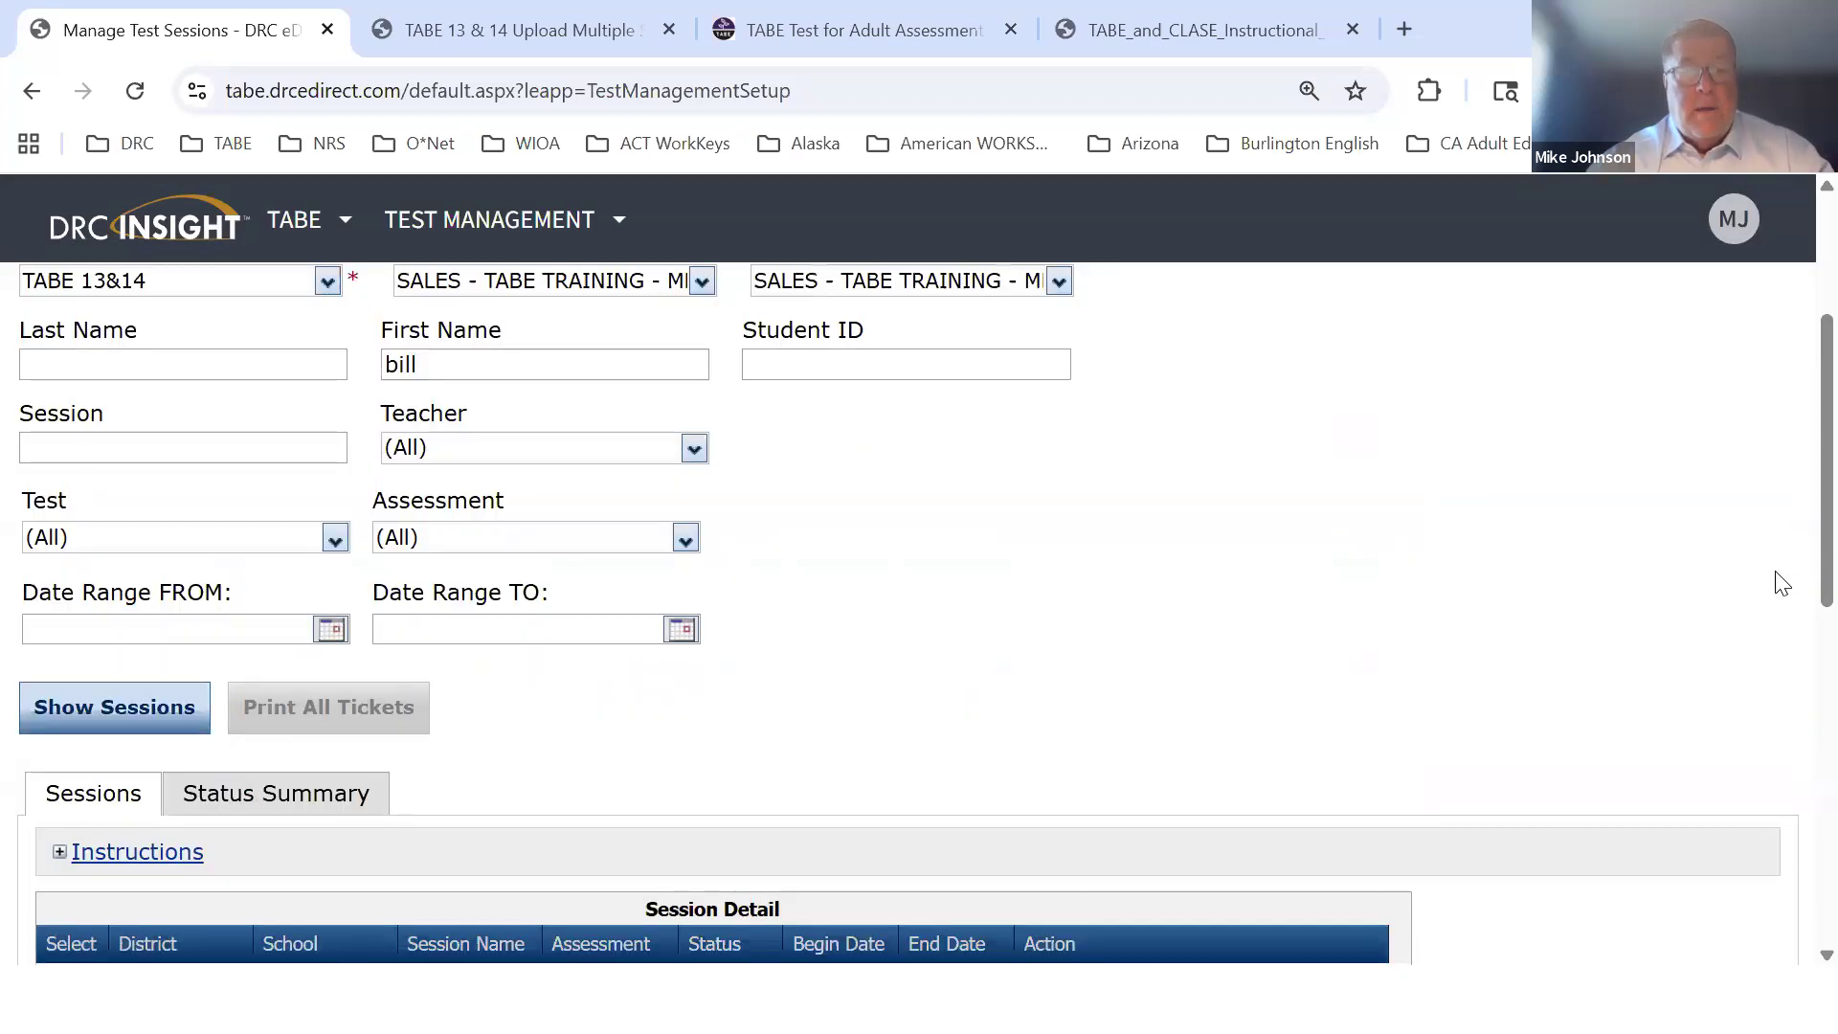
{"action": "scroll", "coordinate": [1776, 584], "scroll_direction": "up", "scroll_amount": 6}
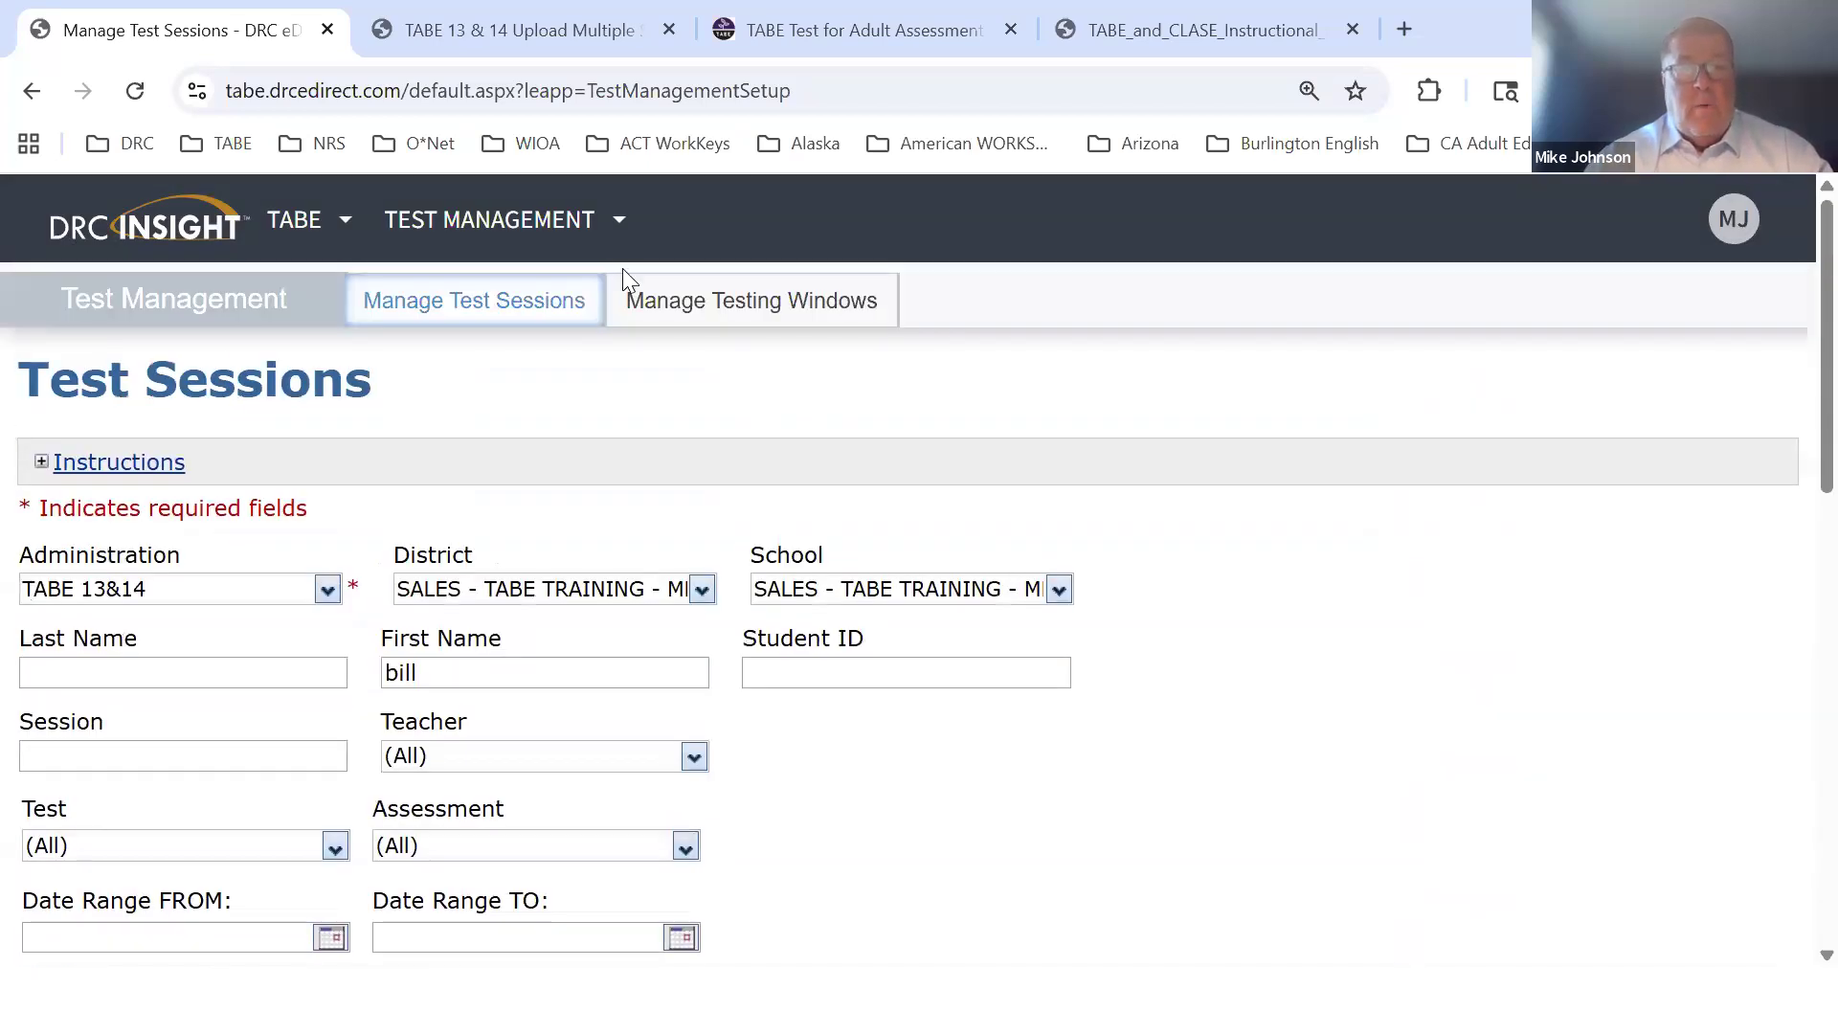
Return to Upload Multiple Students in Student Management to check the validation status of the uploaded file
{"action": "left_click", "coordinate": [488, 228]}
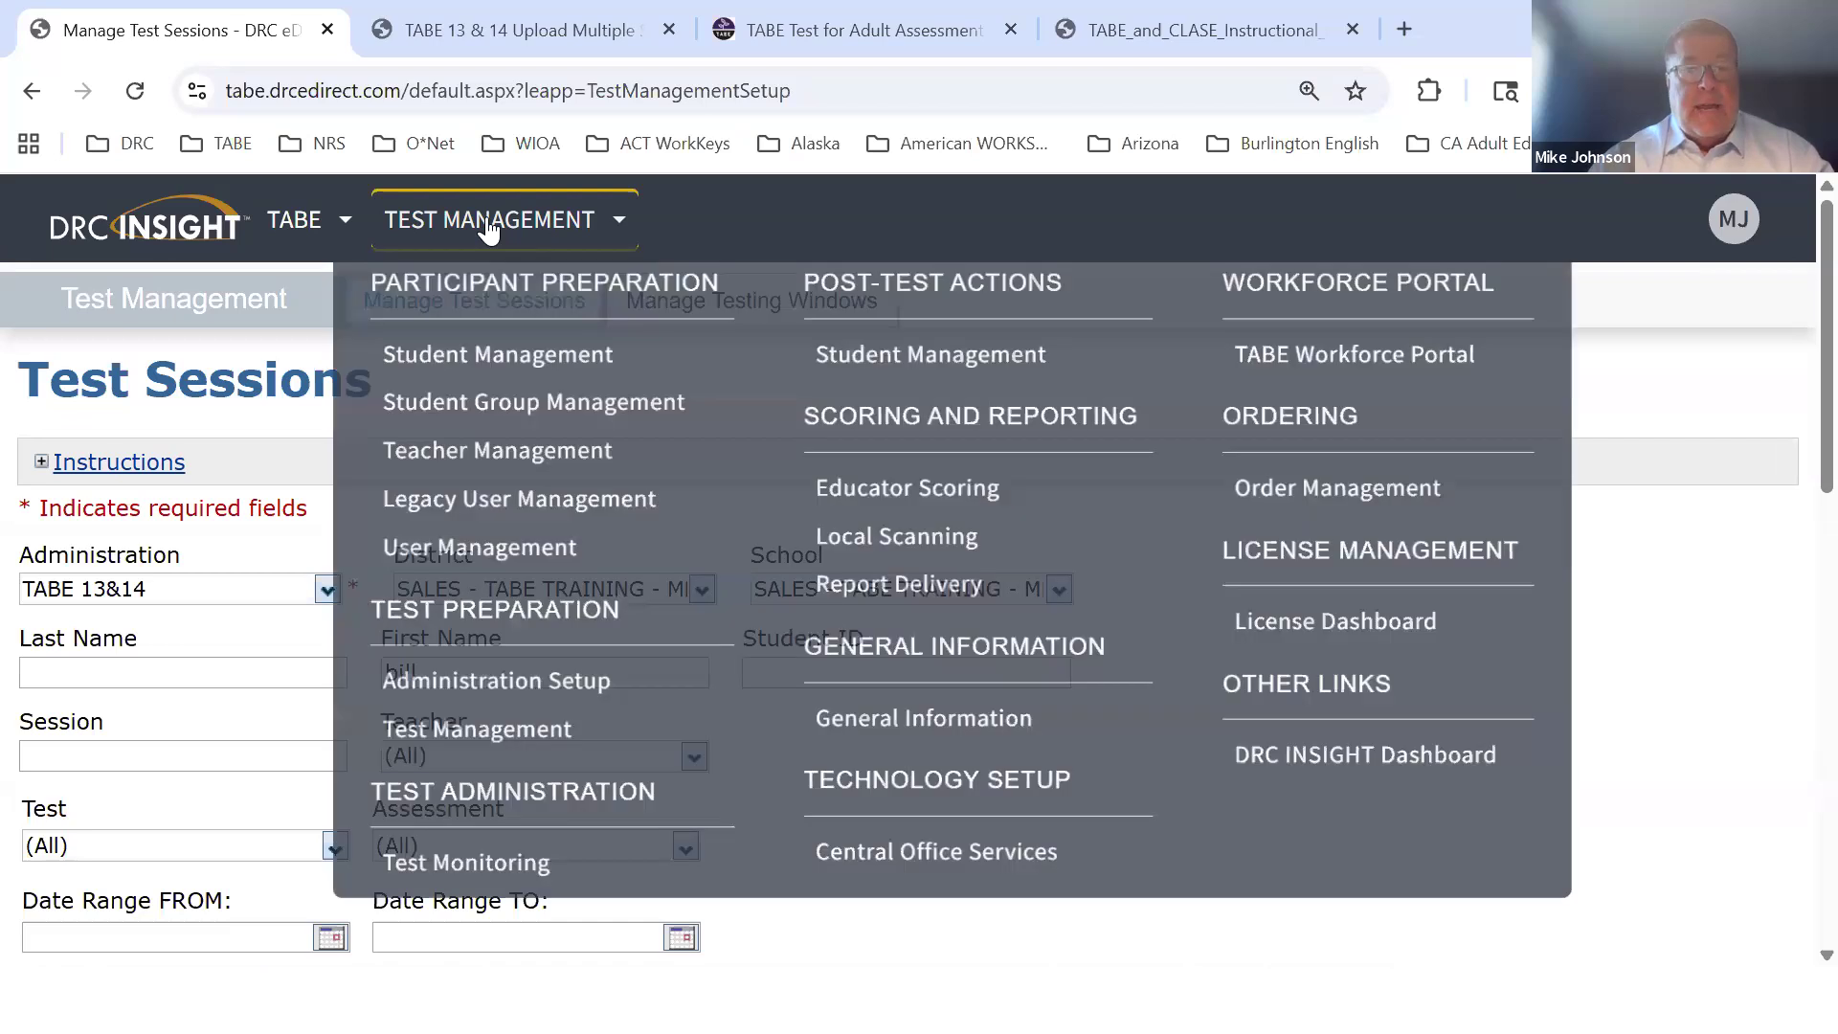
{"action": "left_click", "coordinate": [504, 362]}
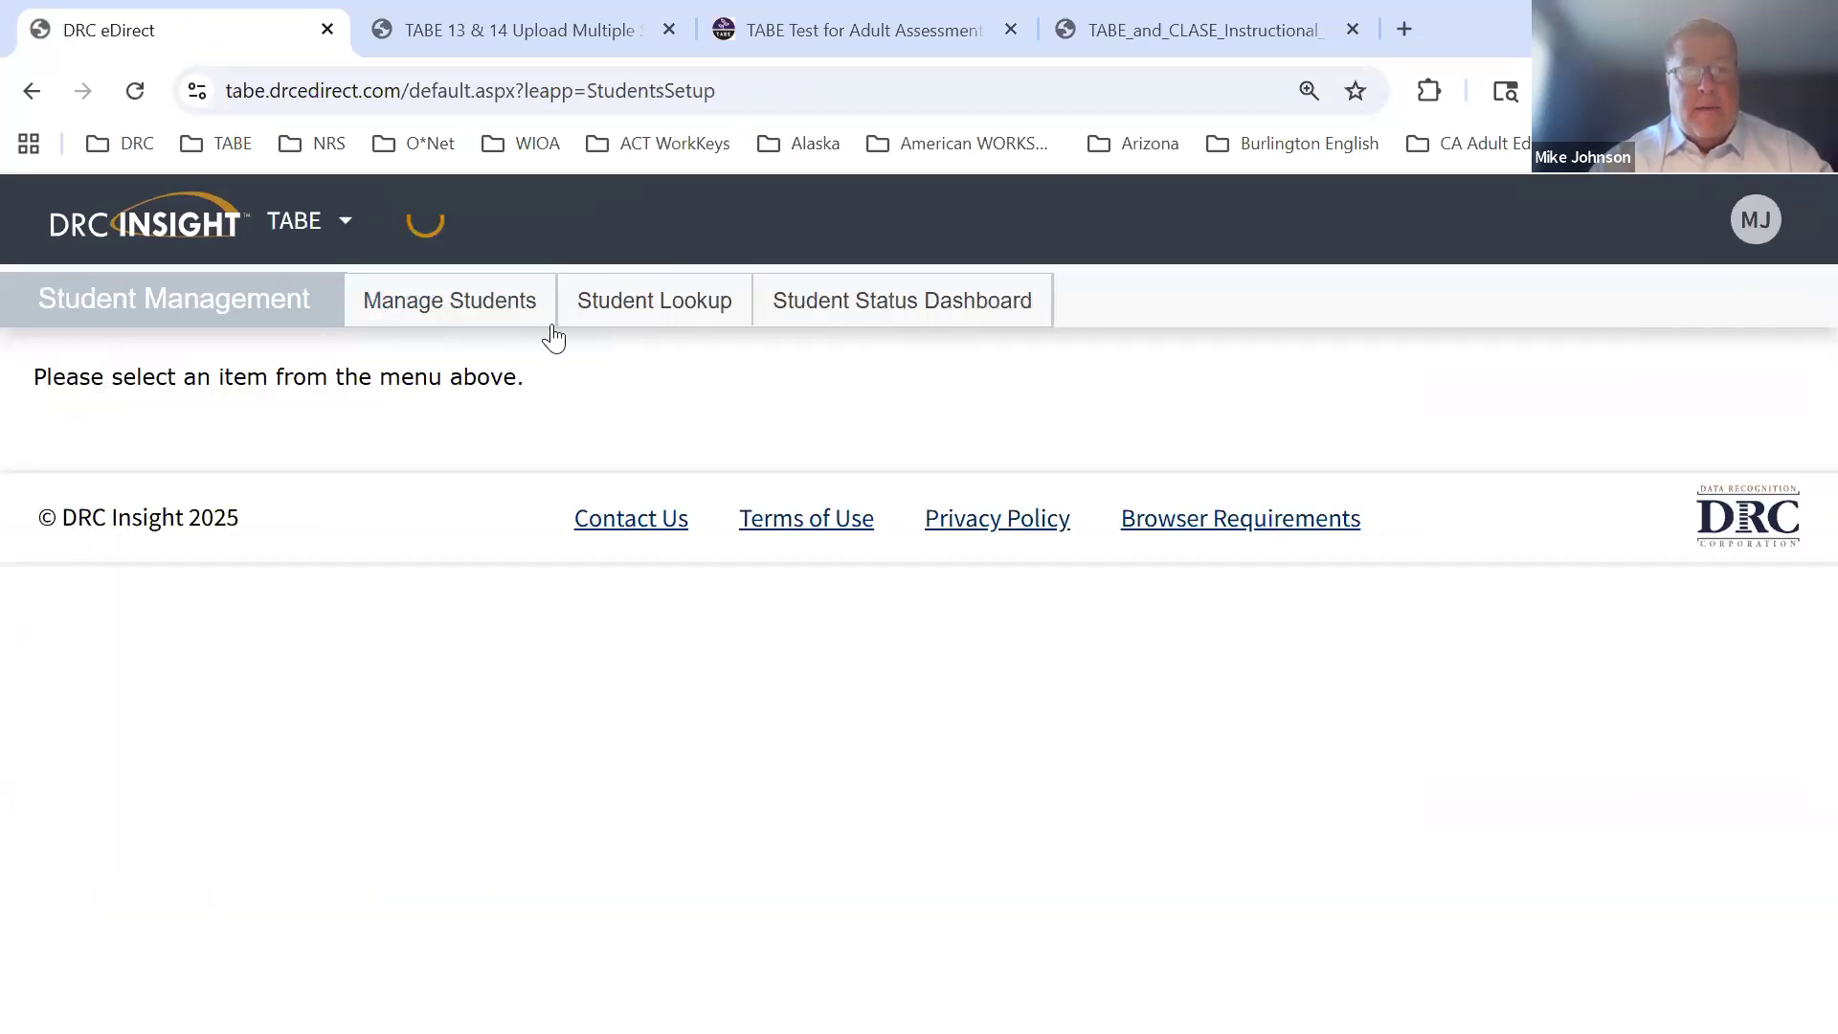
{"action": "left_click", "coordinate": [466, 299]}
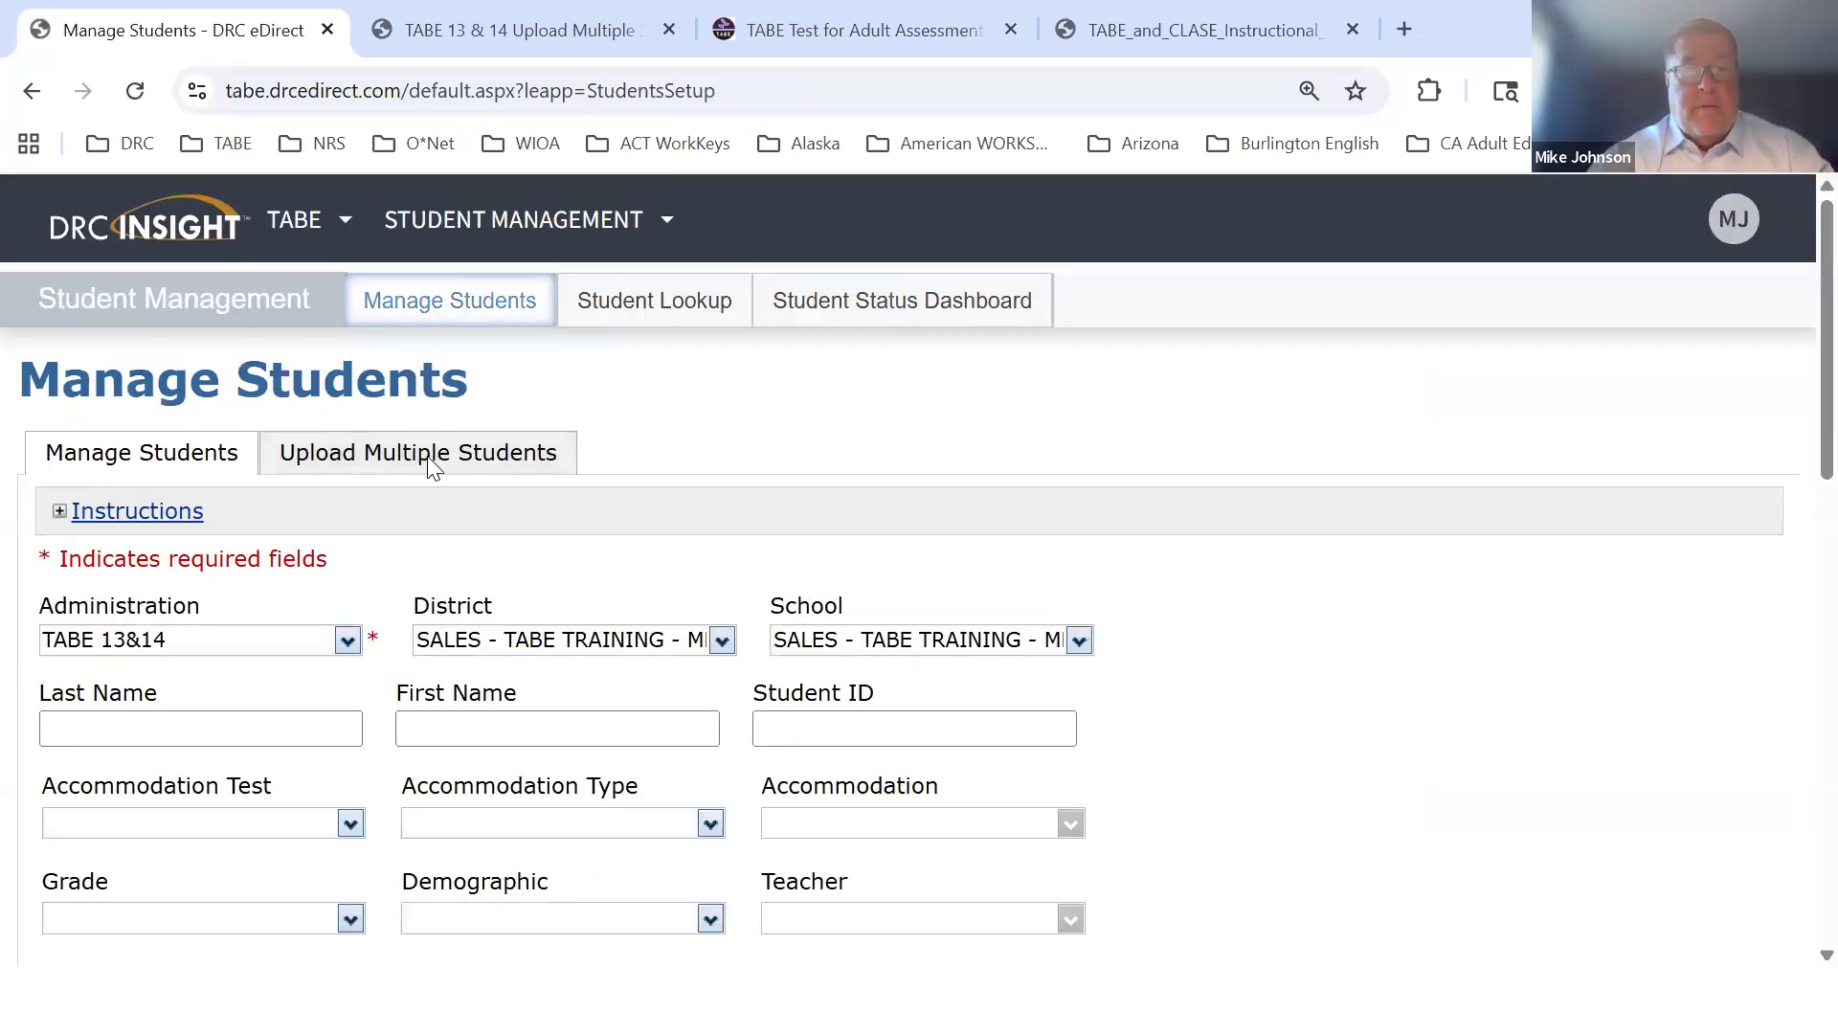
{"action": "left_click", "coordinate": [433, 467]}
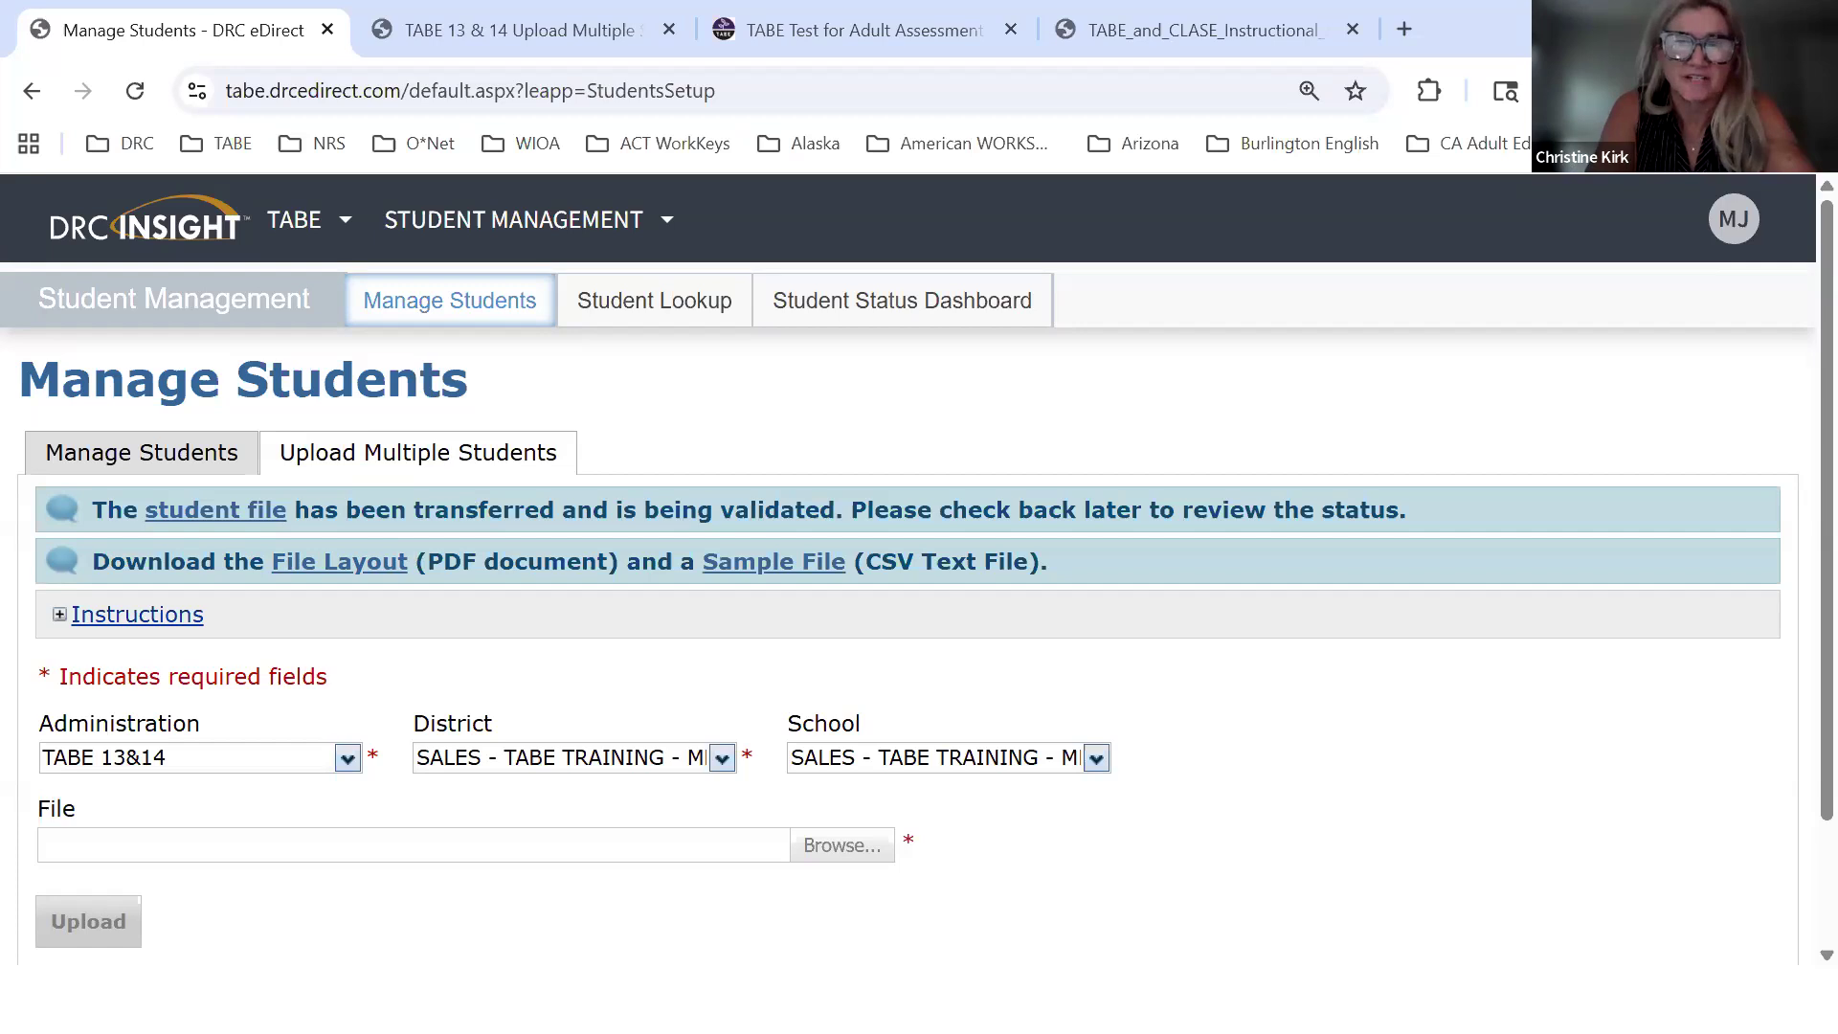
{"action": "key", "text": "alt+Tab"}
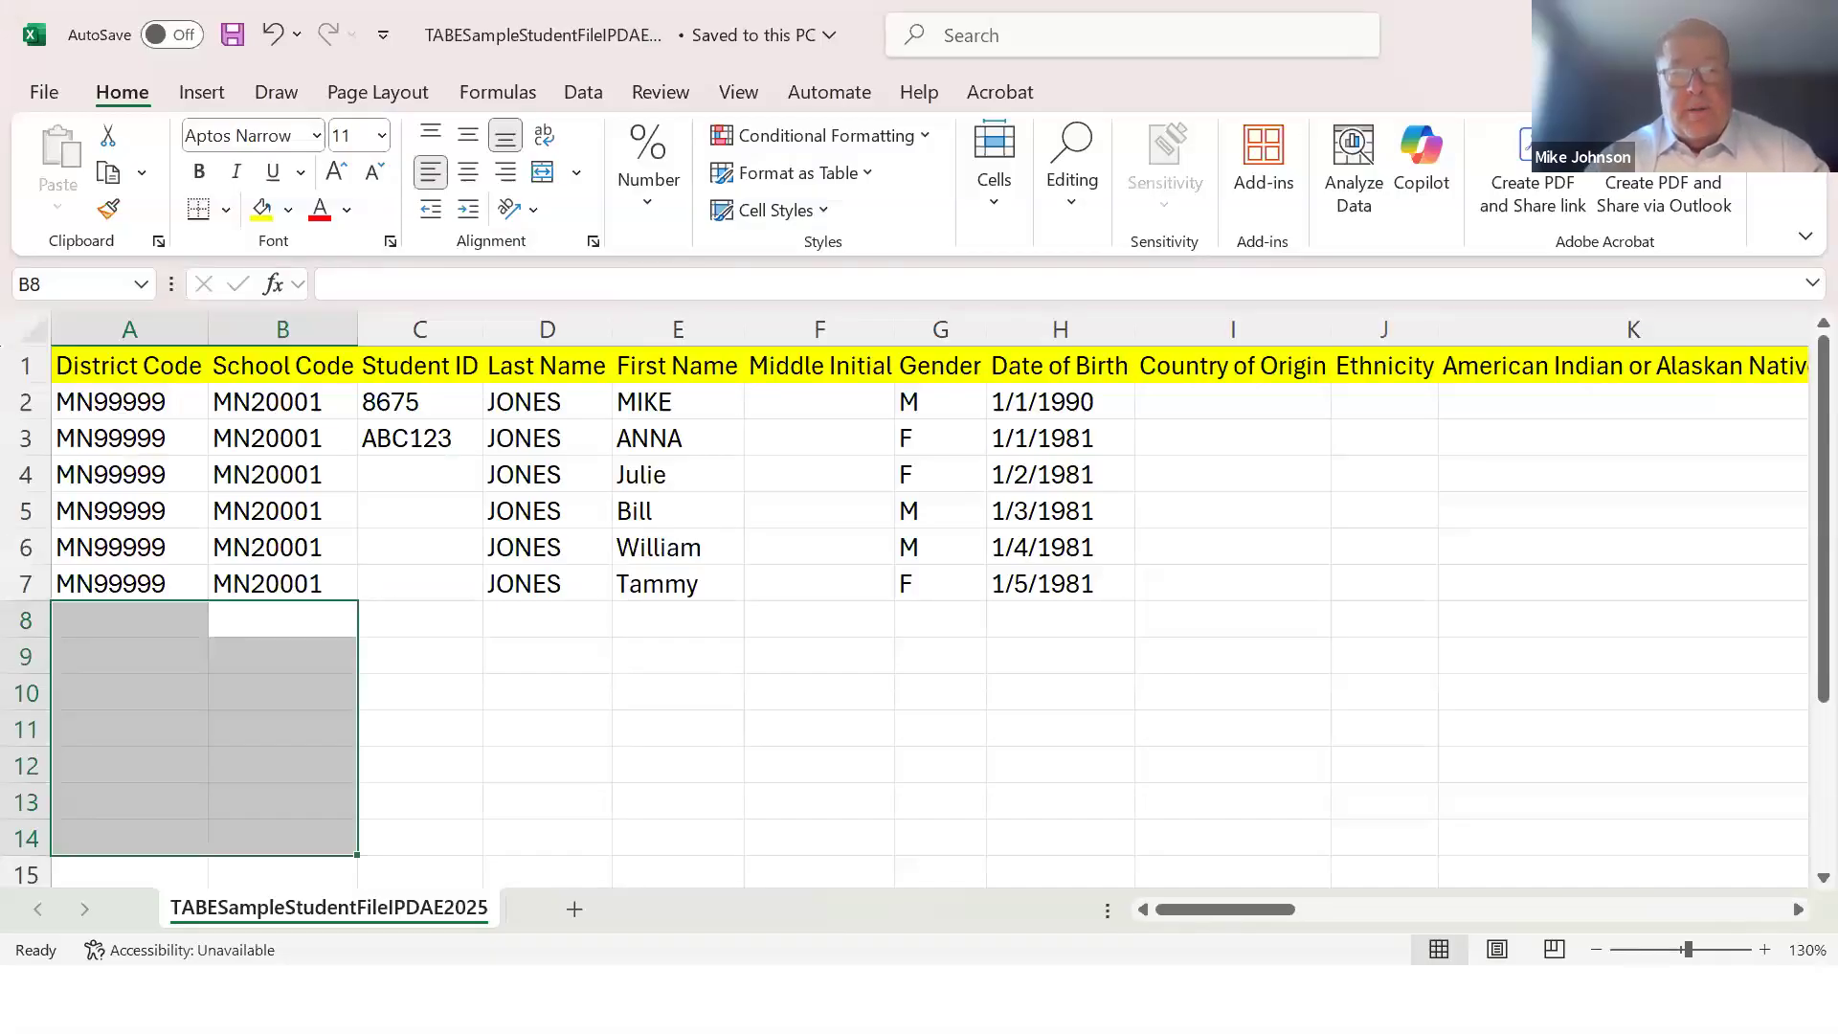
{"action": "key", "text": "alt+Tab"}
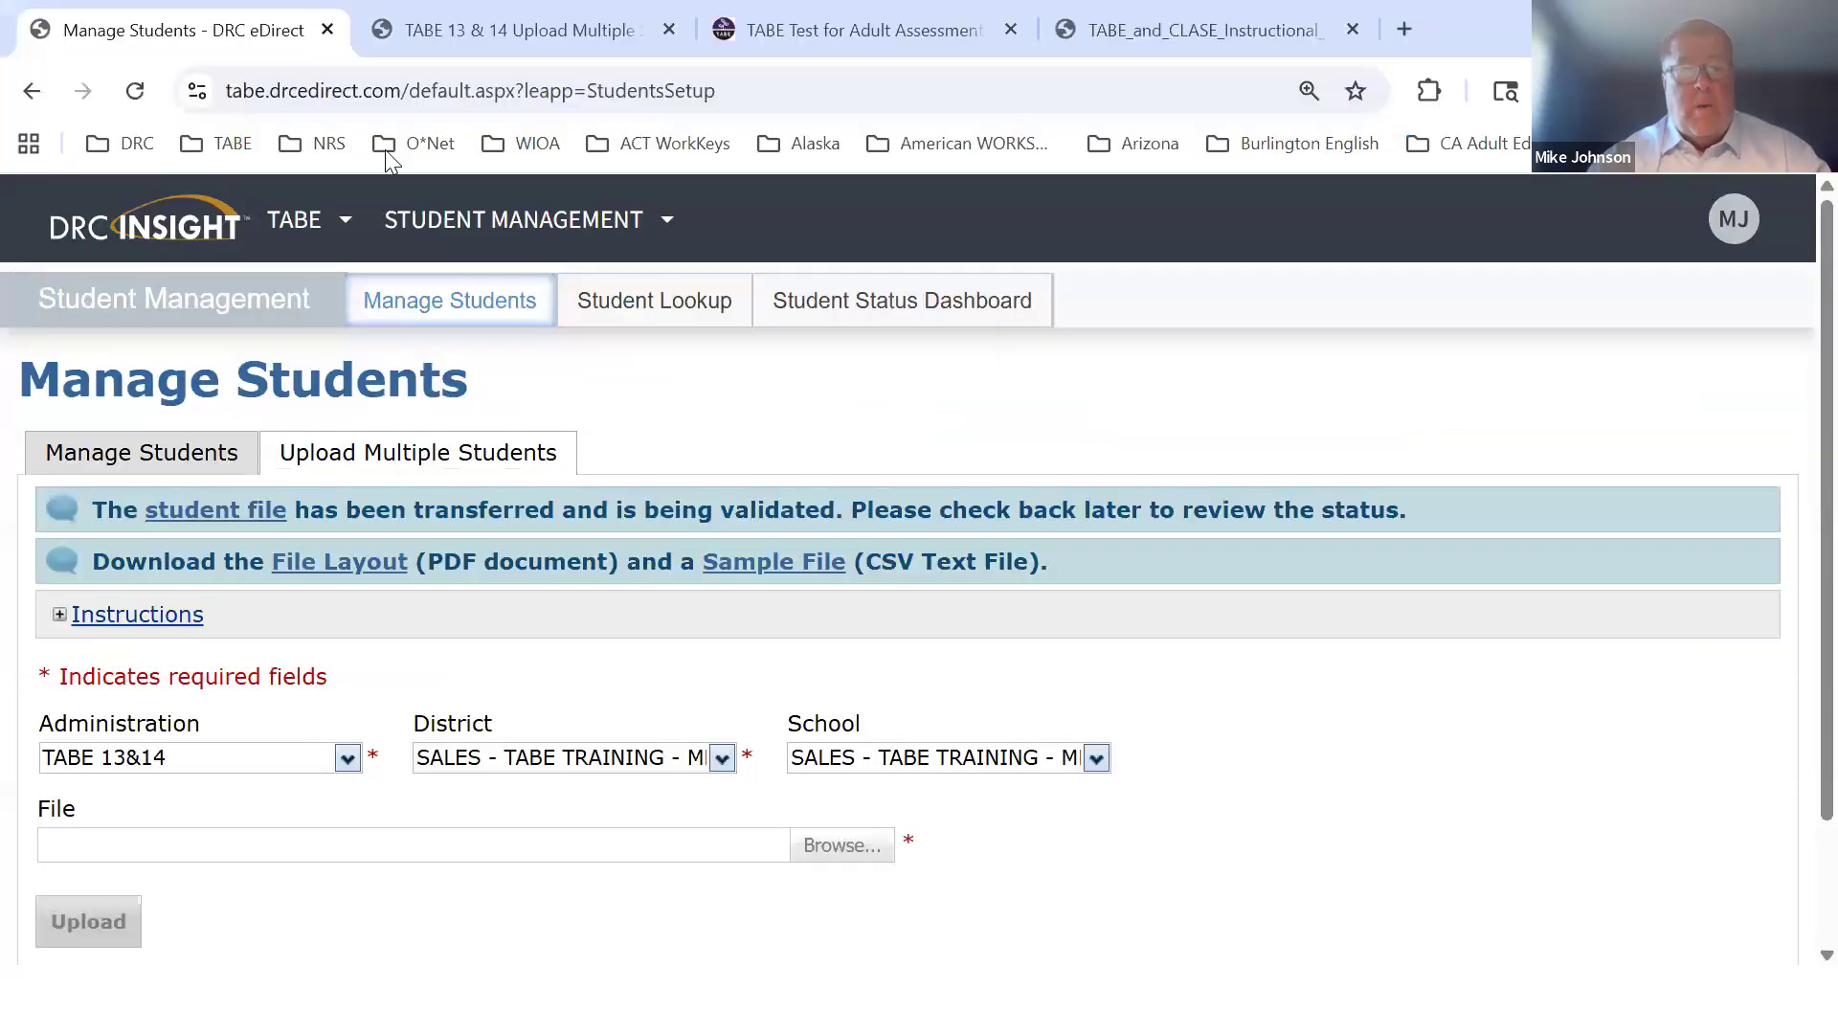
Open Manage Test Sessions in Test Management and set the administration to TABE, and from there to TABE CLAS-E C&D
{"action": "left_click", "coordinate": [488, 222]}
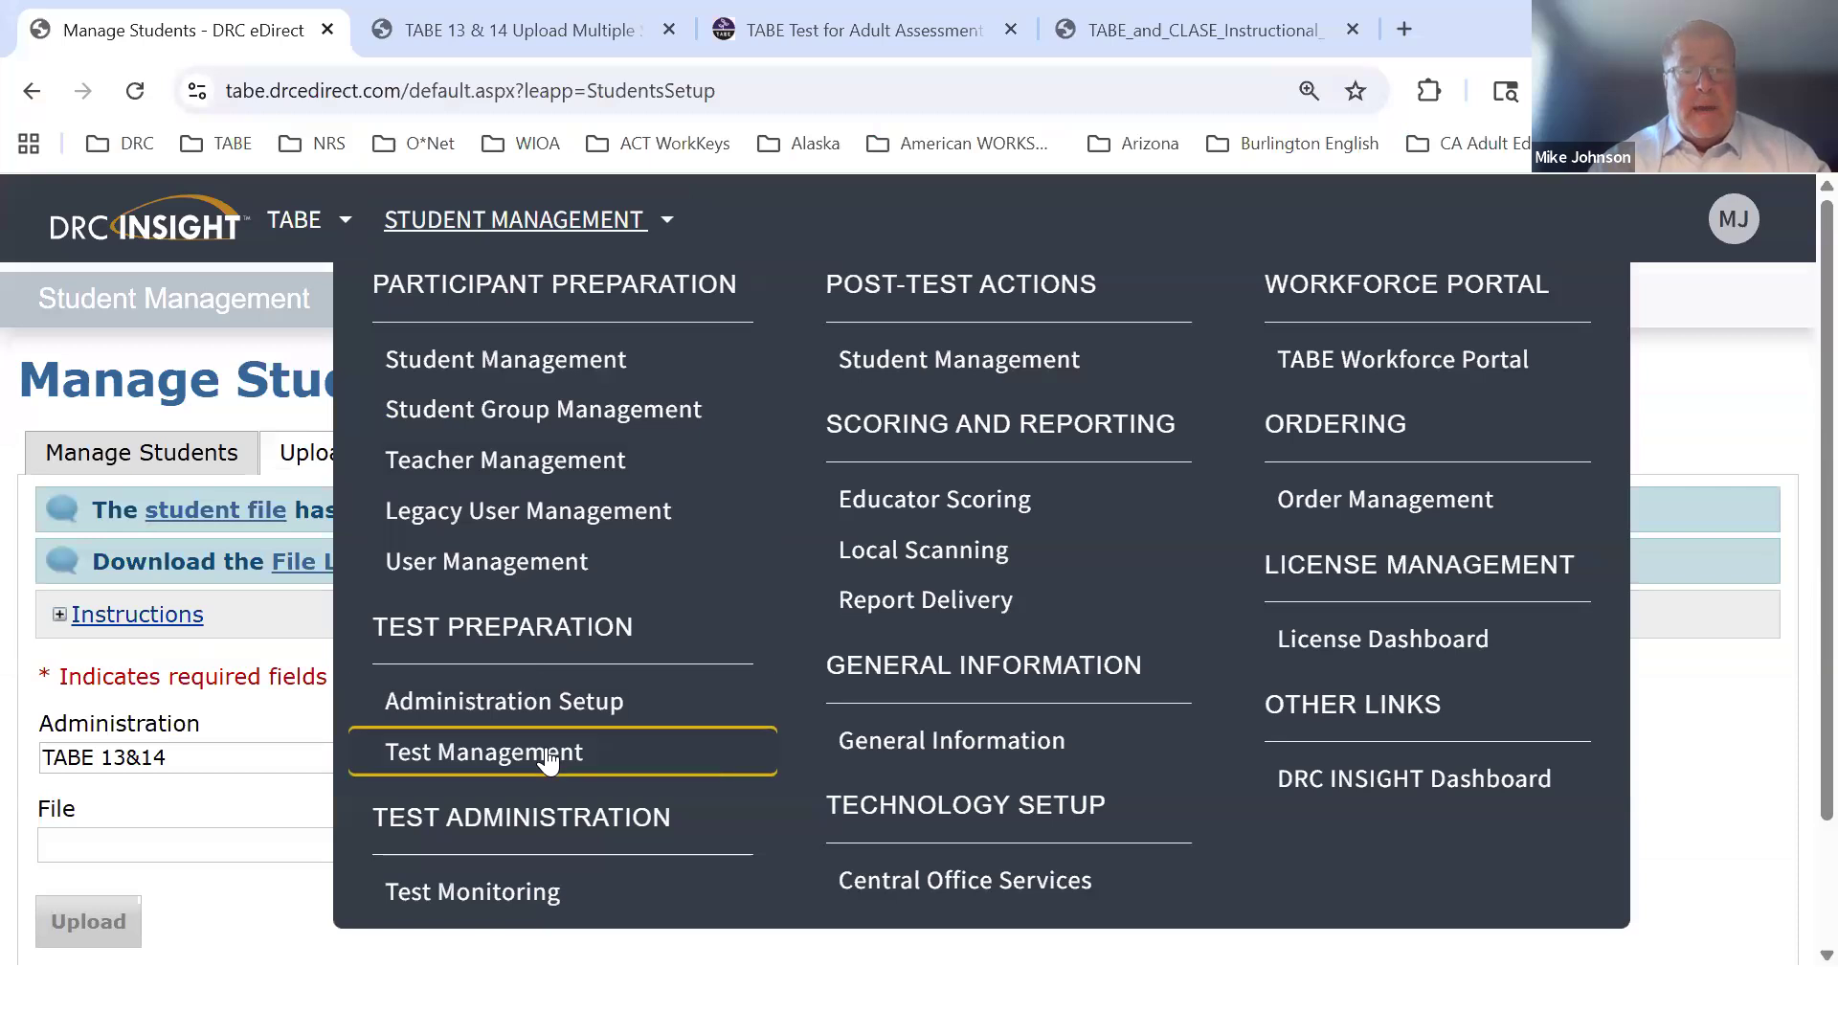
{"action": "left_click", "coordinate": [544, 756]}
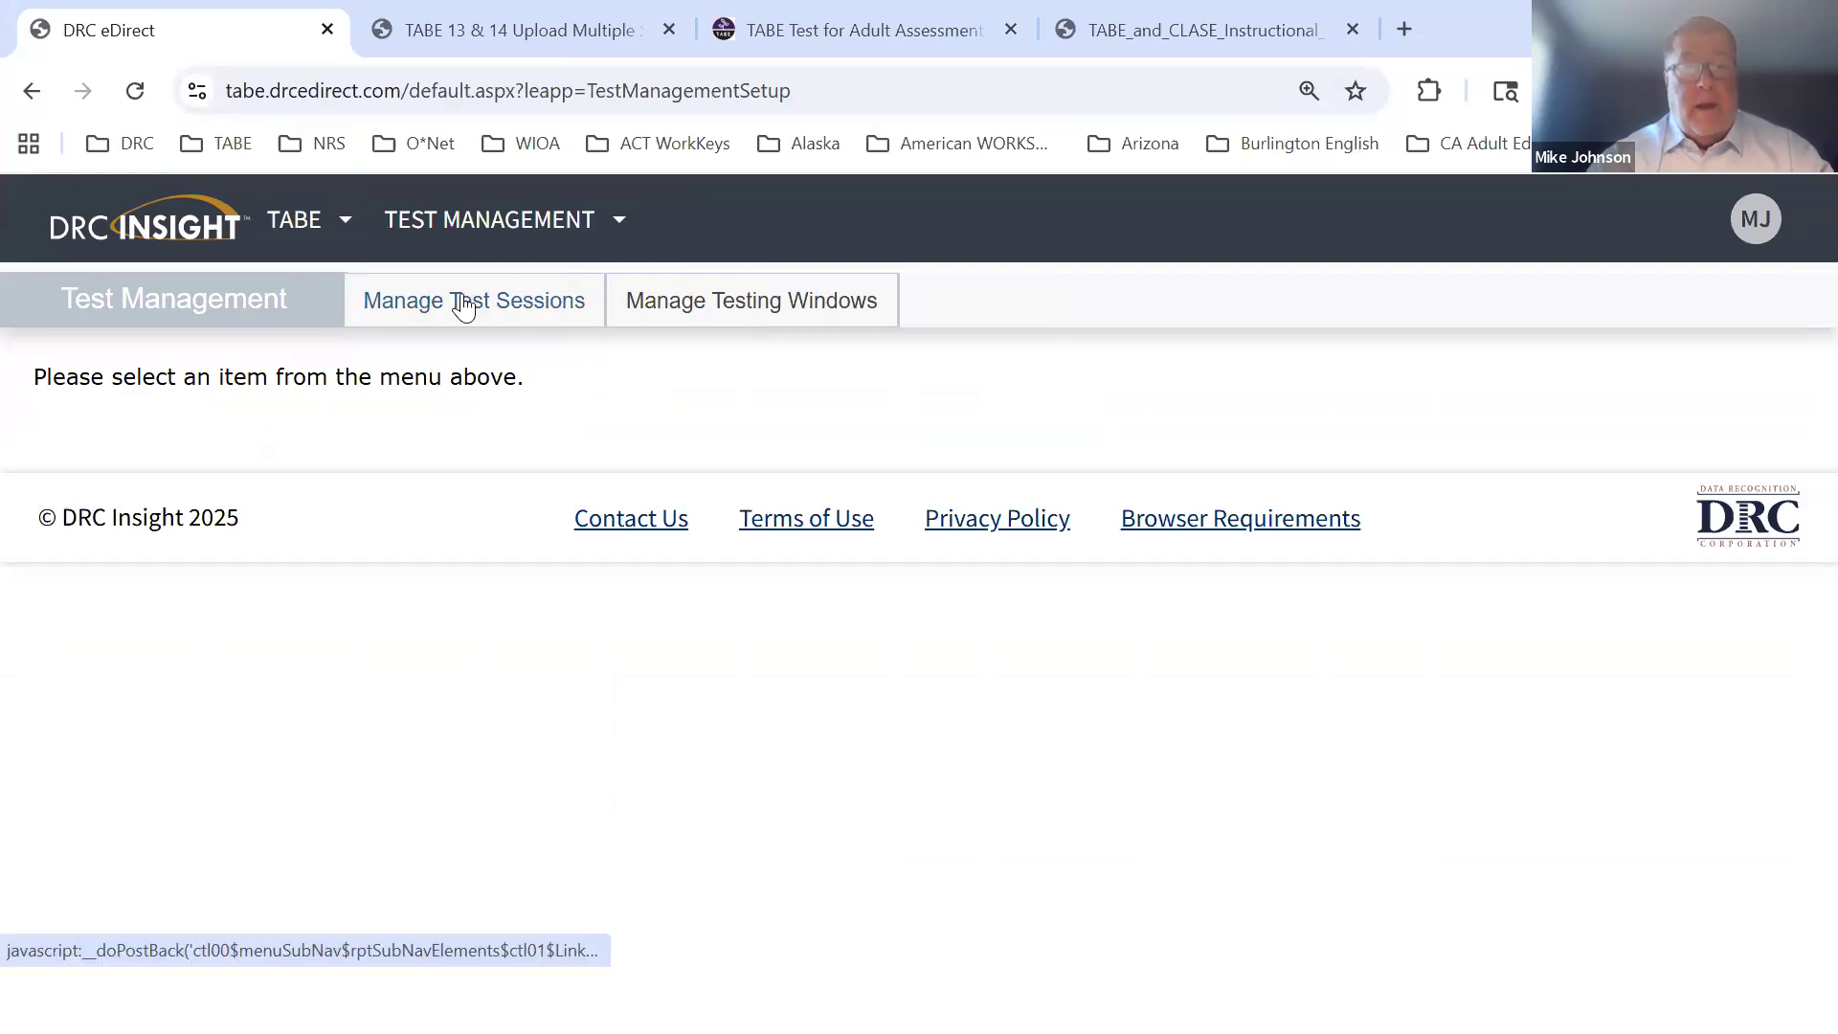
{"action": "left_click", "coordinate": [464, 307]}
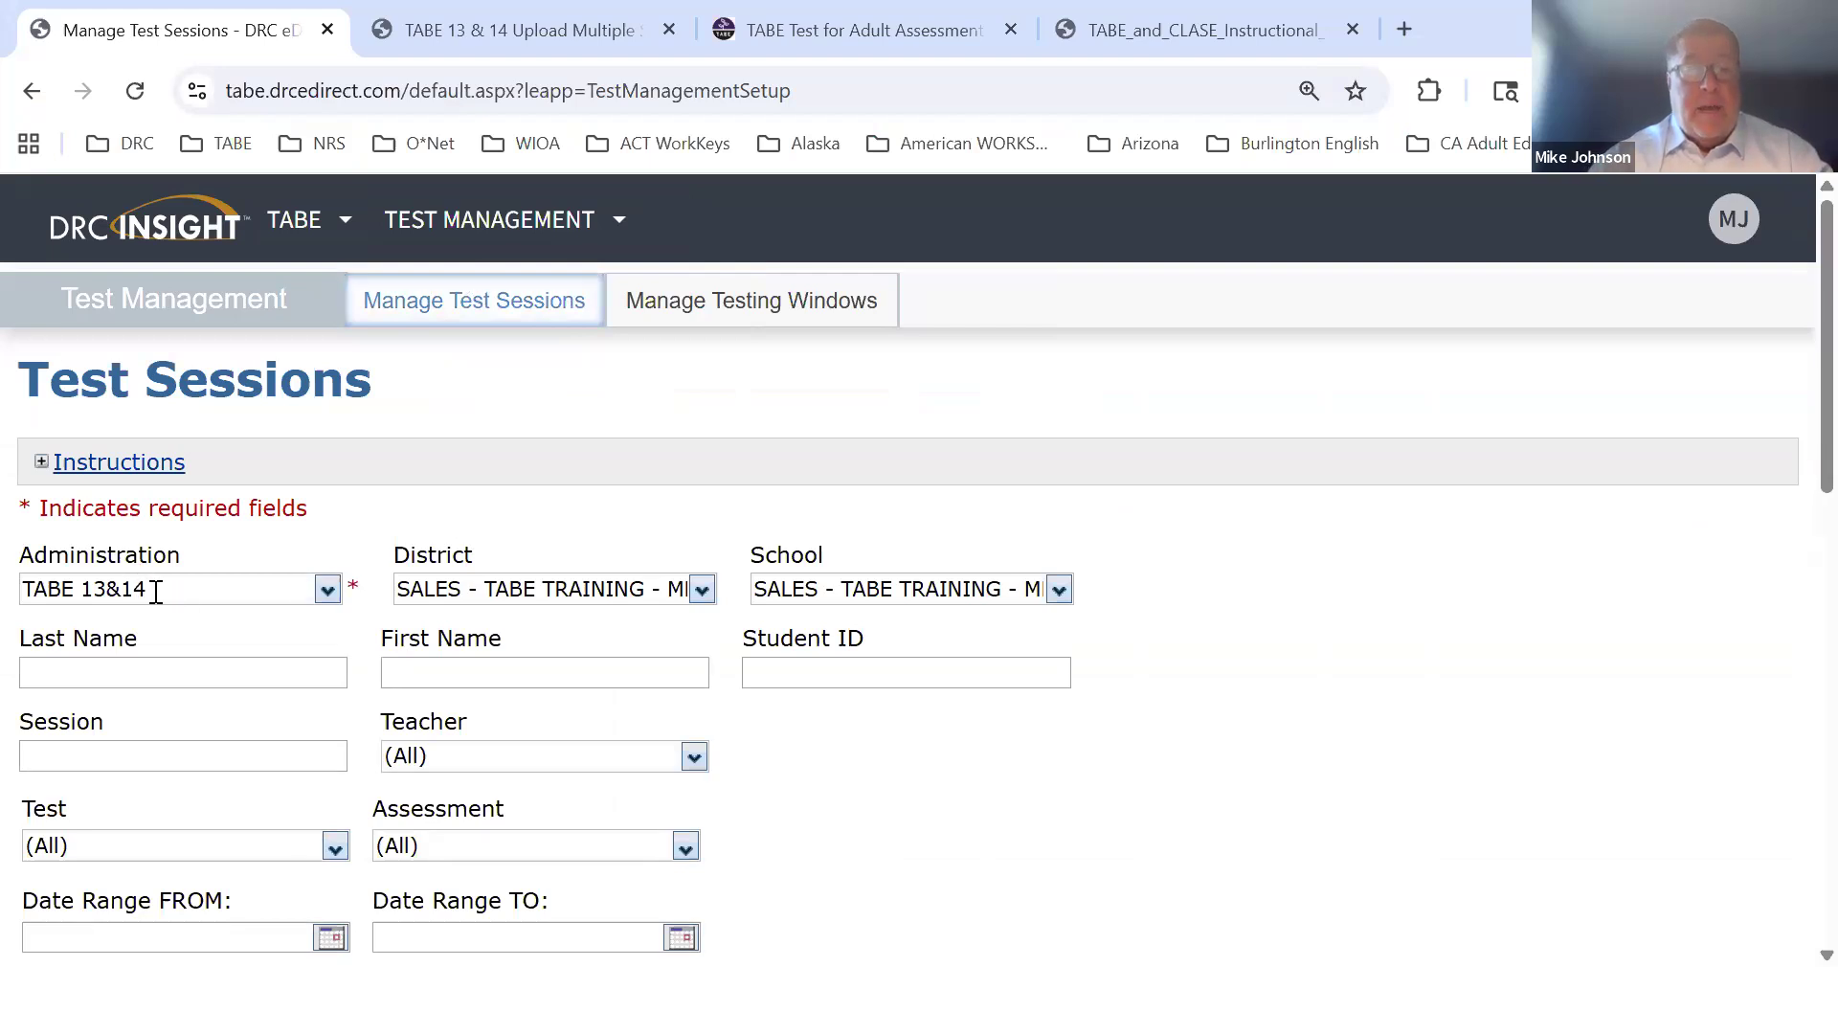
{"action": "left_click", "coordinate": [328, 592]}
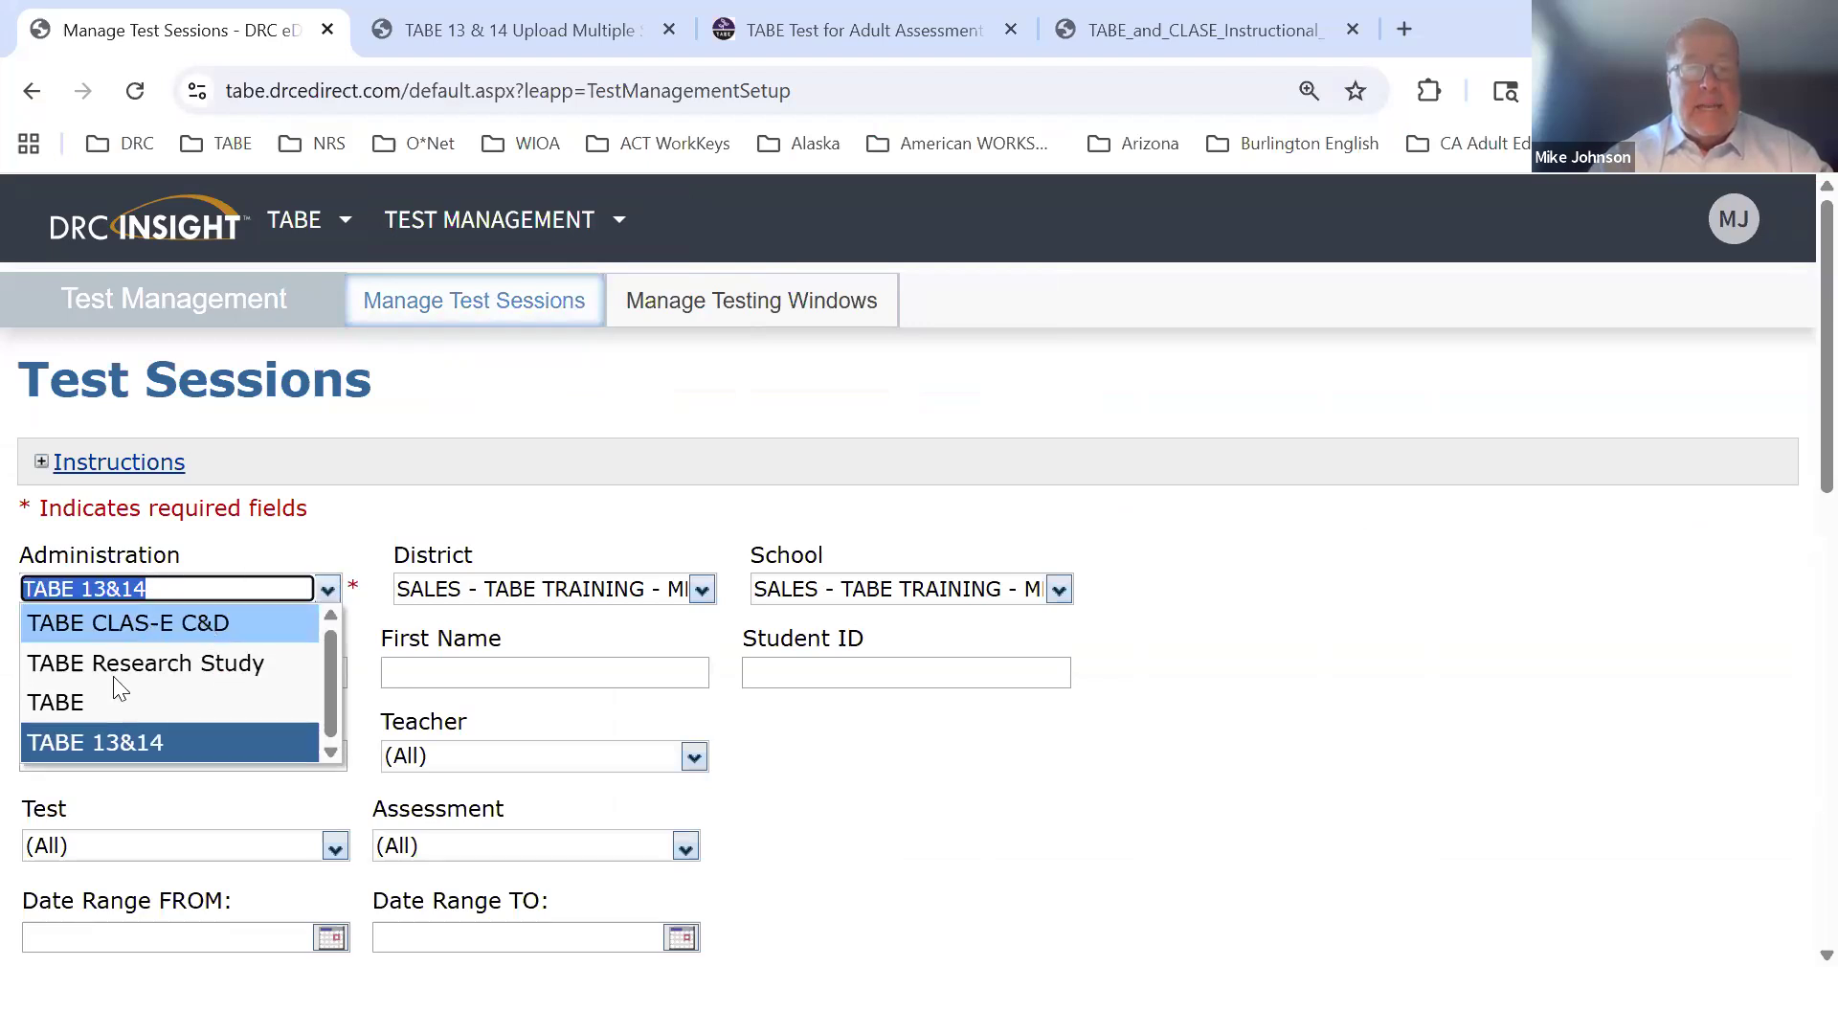
{"action": "left_click", "coordinate": [80, 702]}
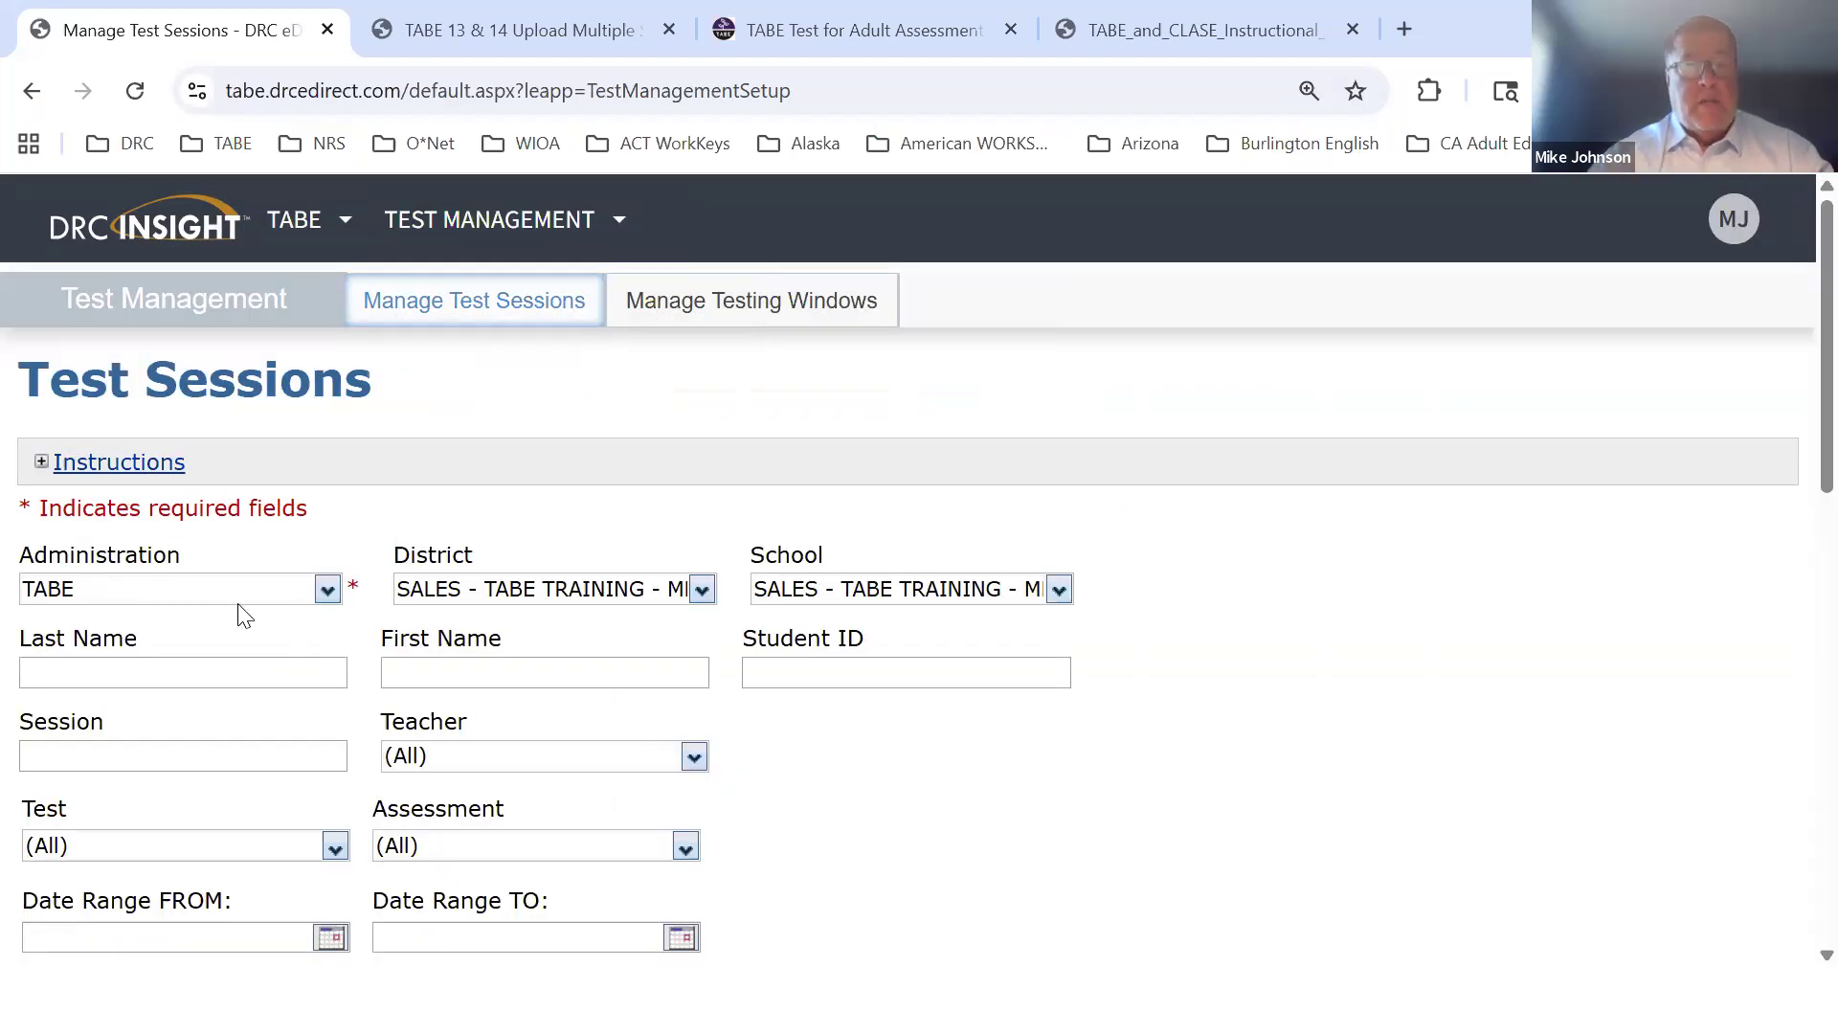
{"action": "left_click", "coordinate": [328, 591]}
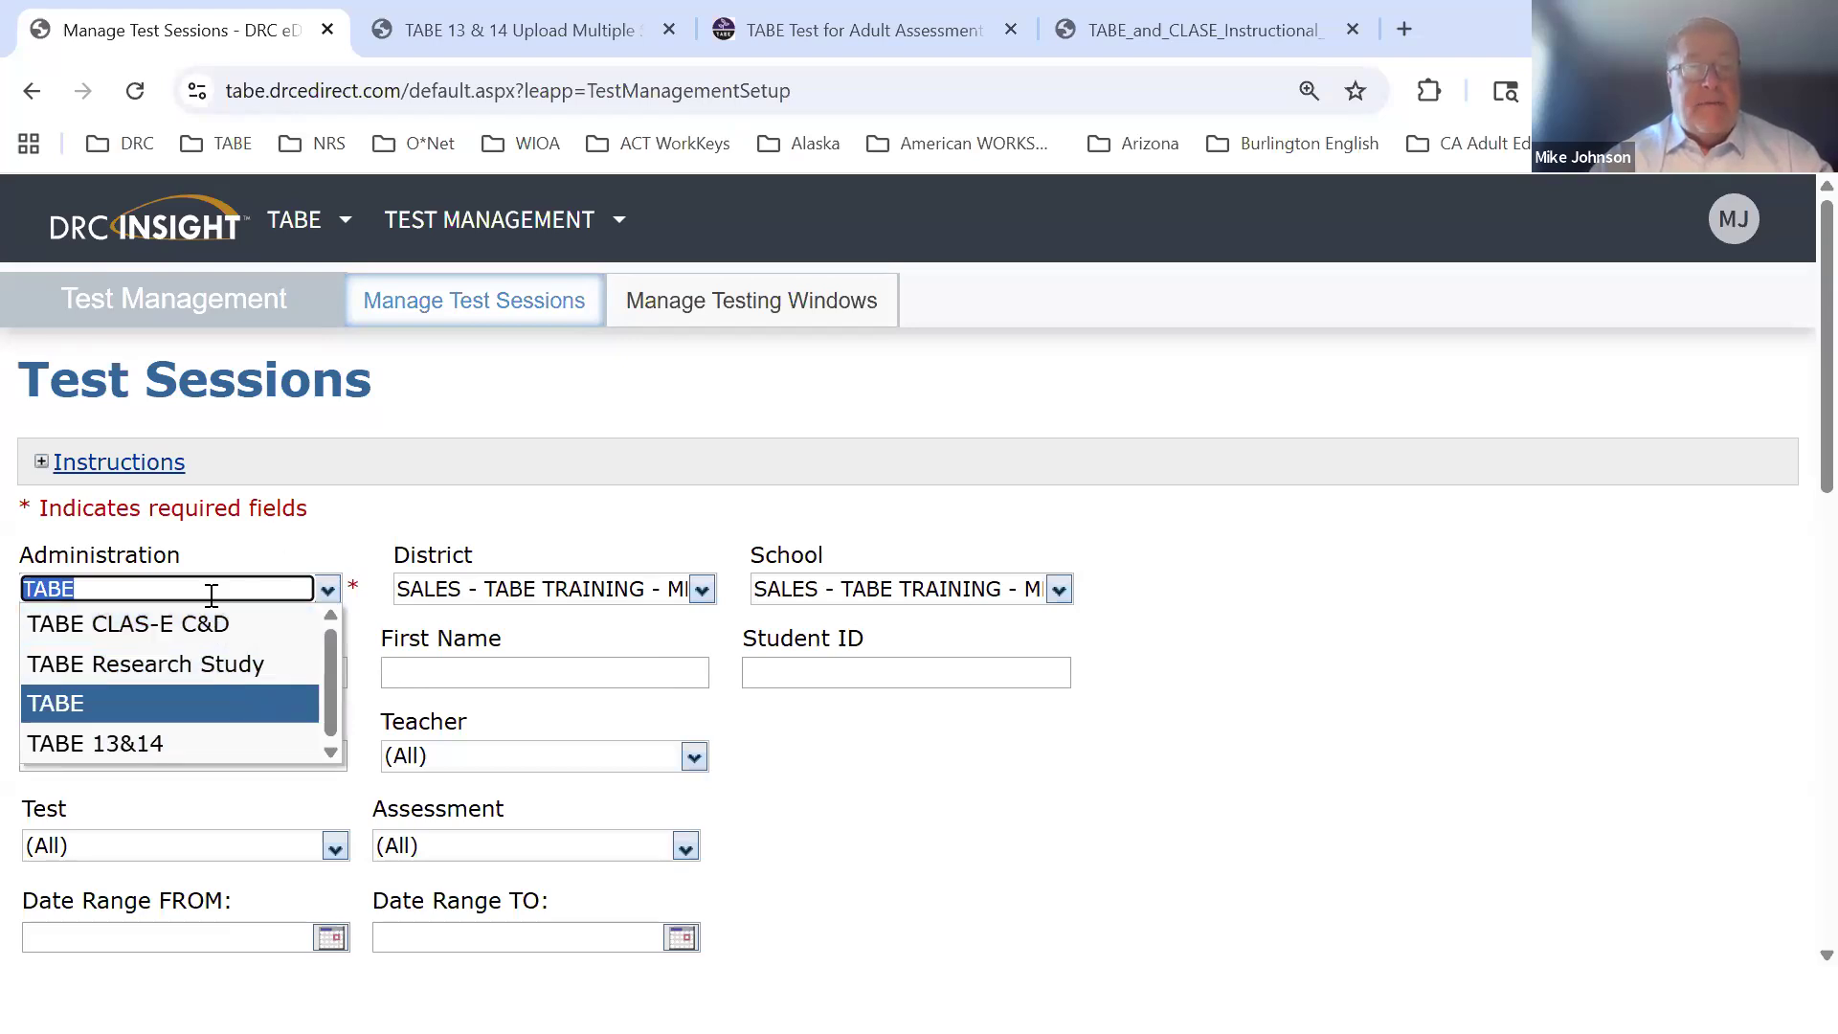
{"action": "left_click", "coordinate": [190, 628]}
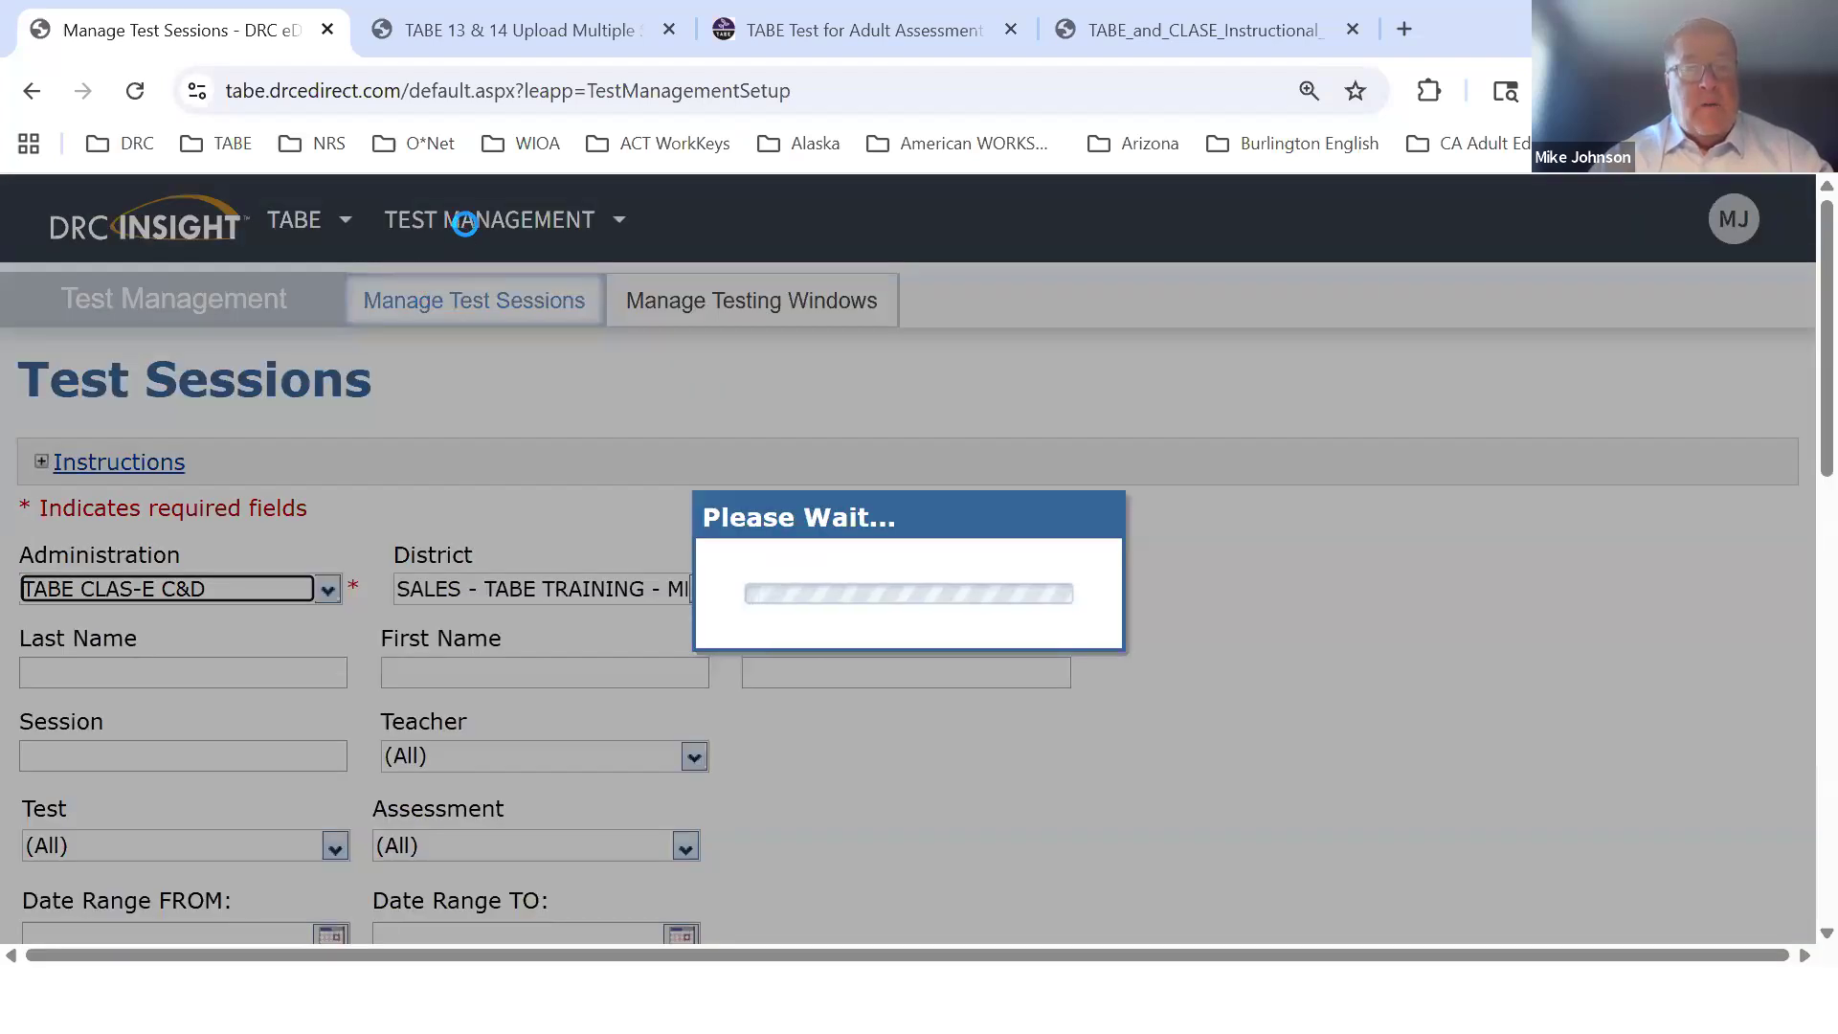
Return to Manage Students in Student Management and open the File Layout PDF for the TABE CLAS-E C&D student upload
{"action": "left_click", "coordinate": [446, 221]}
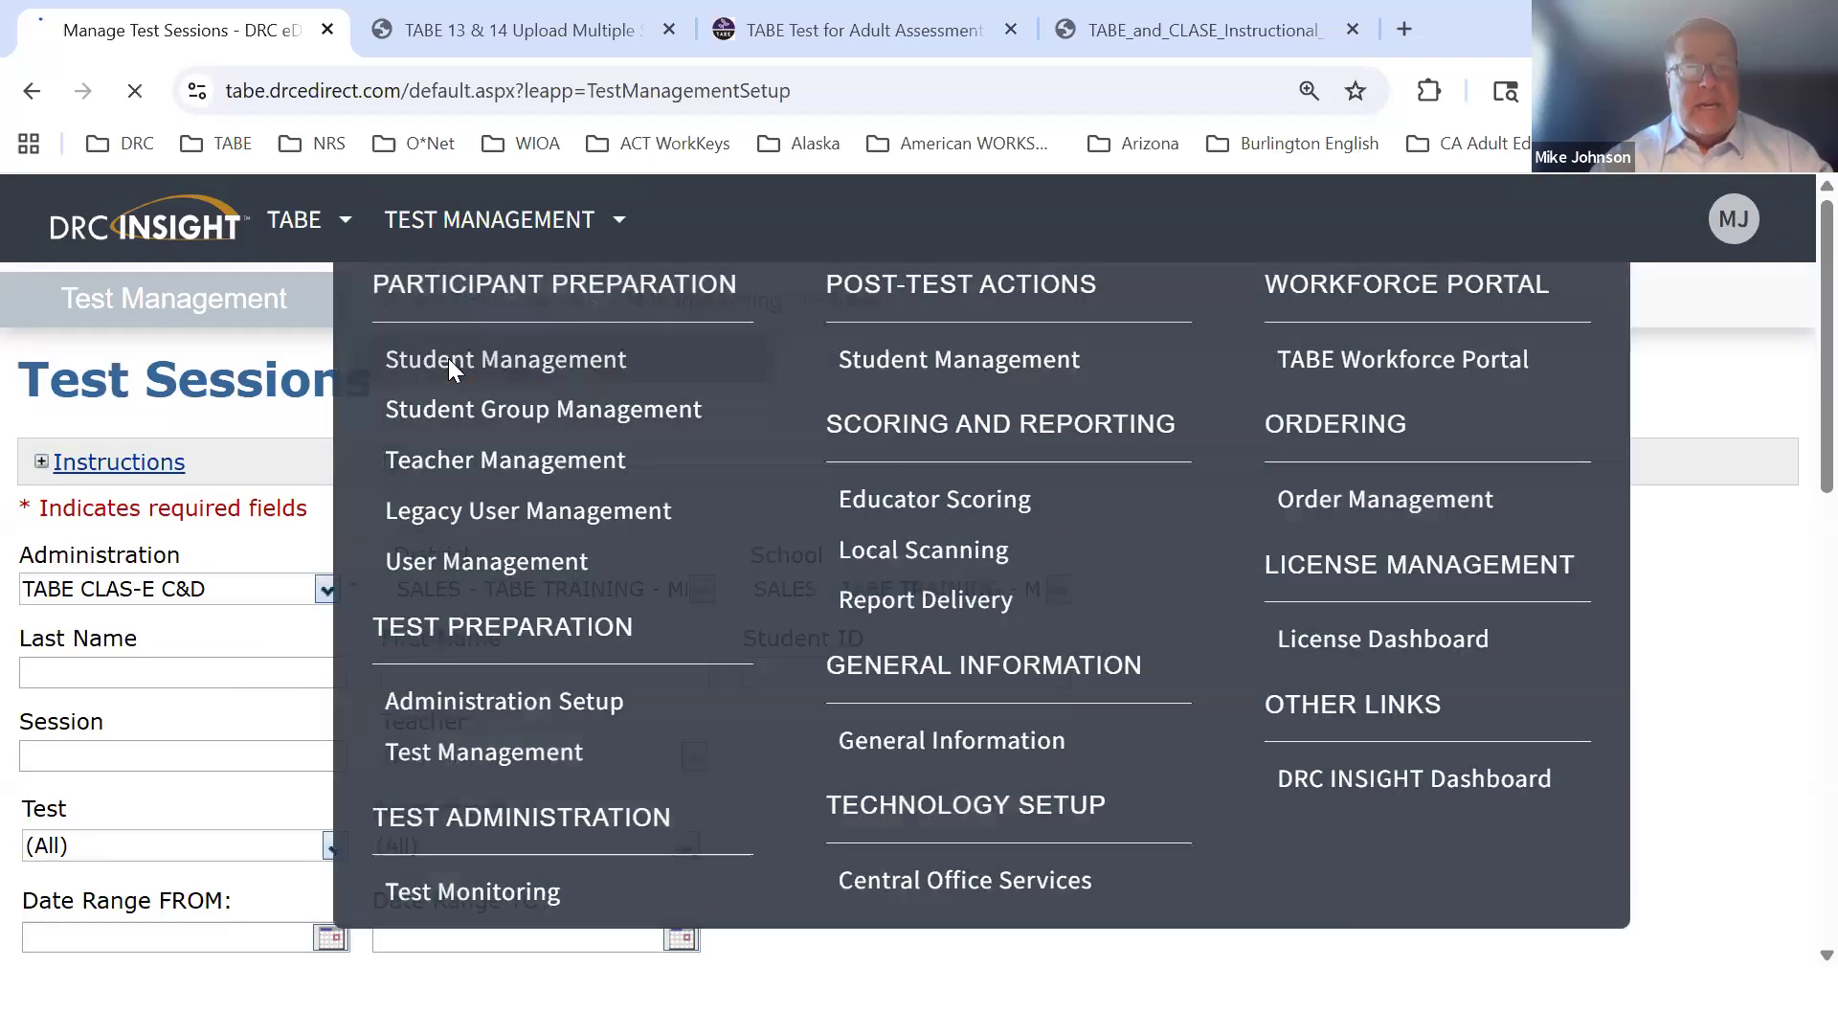
{"action": "left_click", "coordinate": [448, 358]}
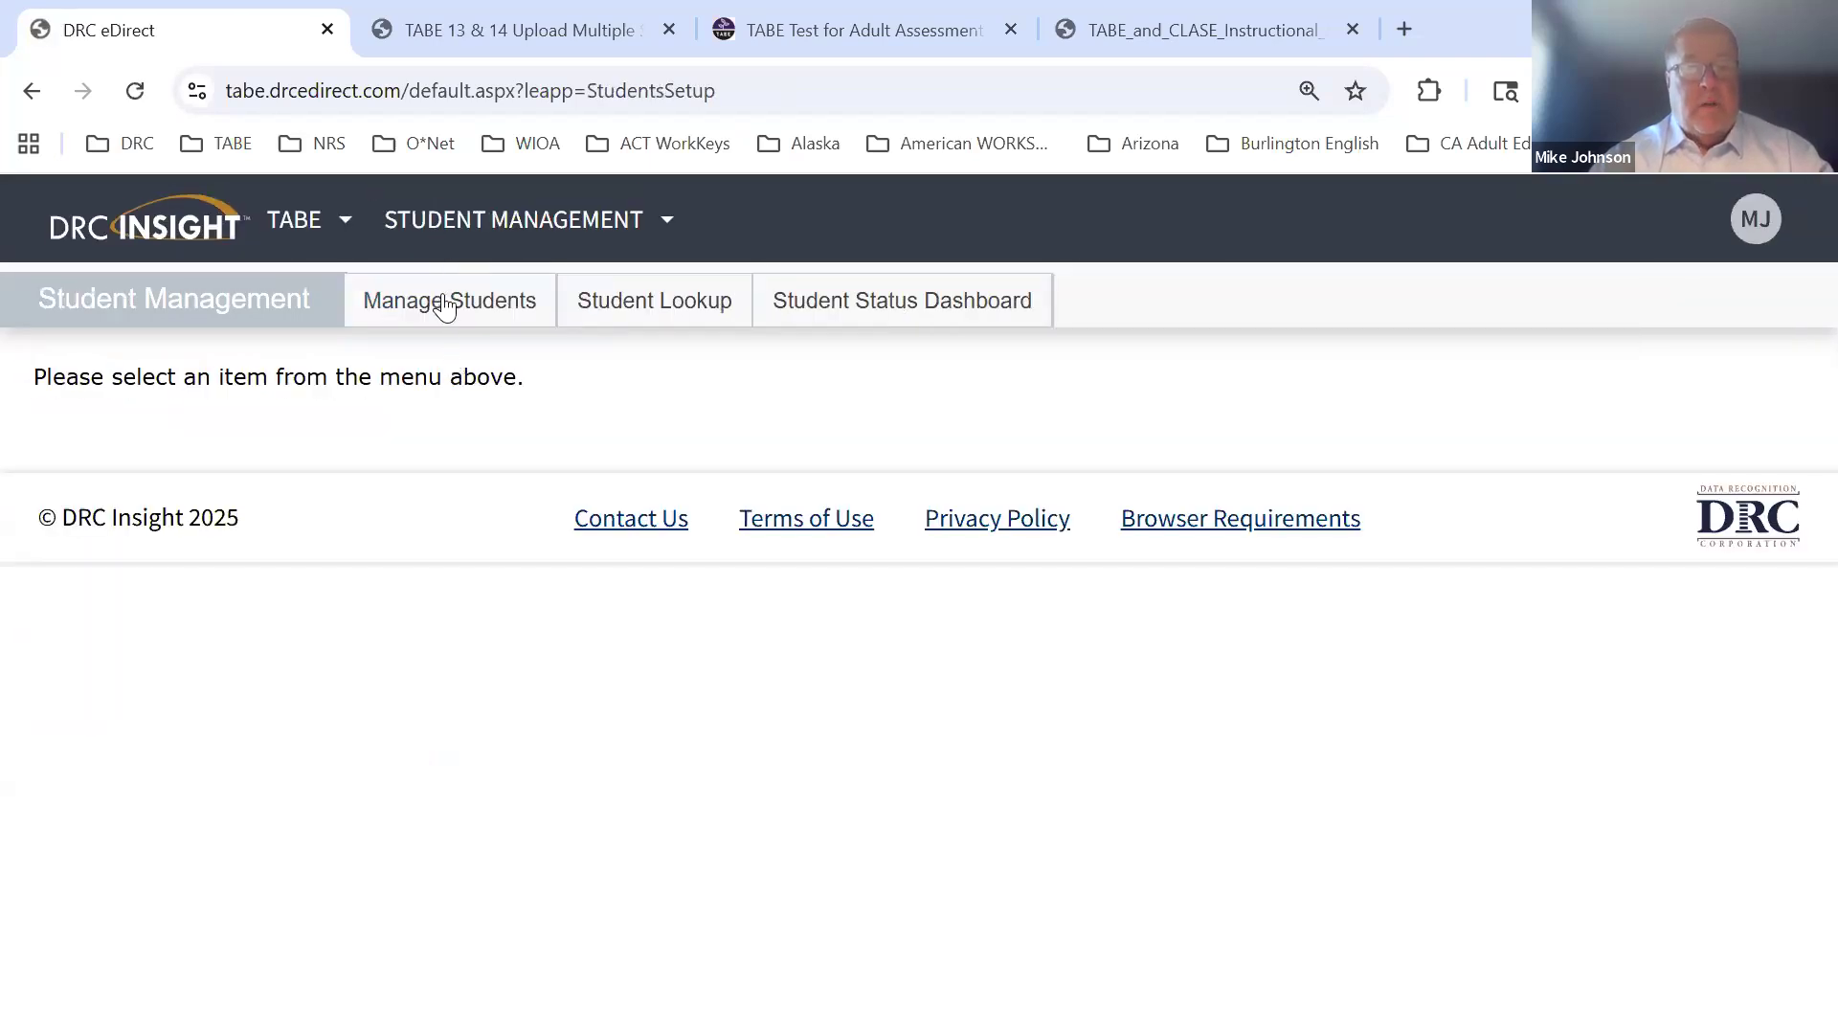
{"action": "left_click", "coordinate": [446, 305]}
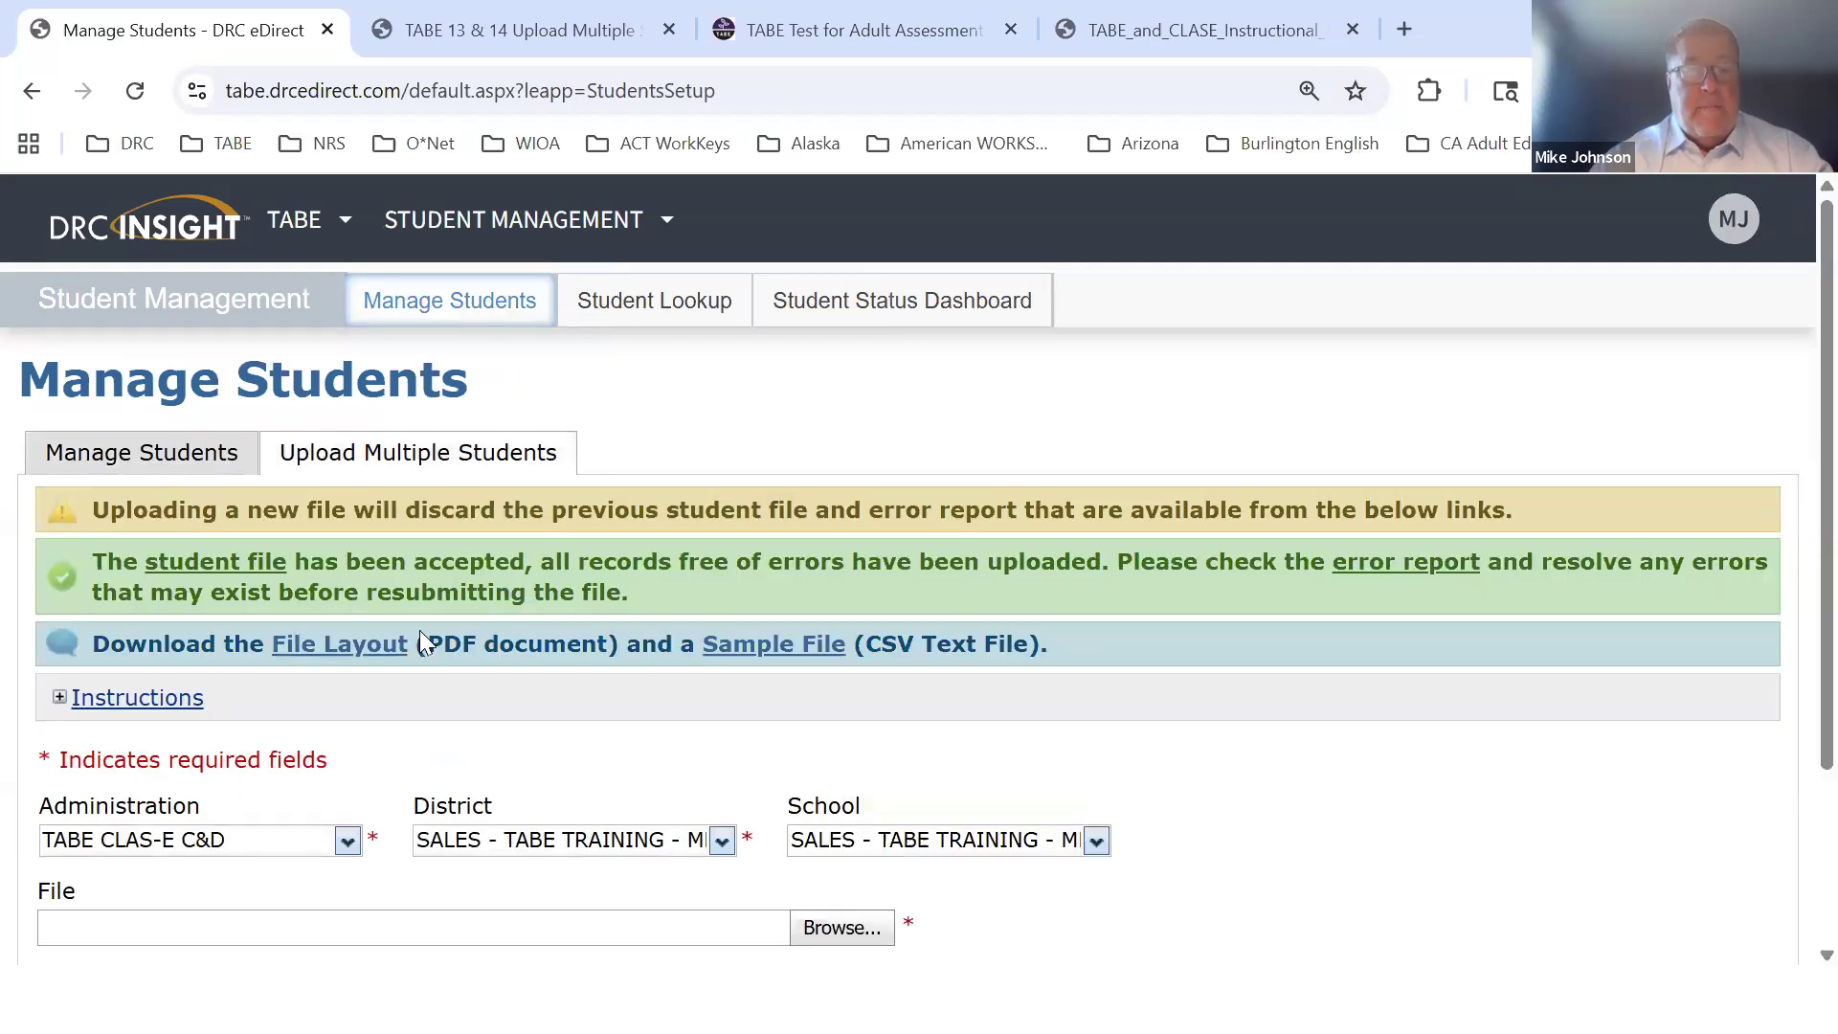
{"action": "left_click", "coordinate": [311, 641]}
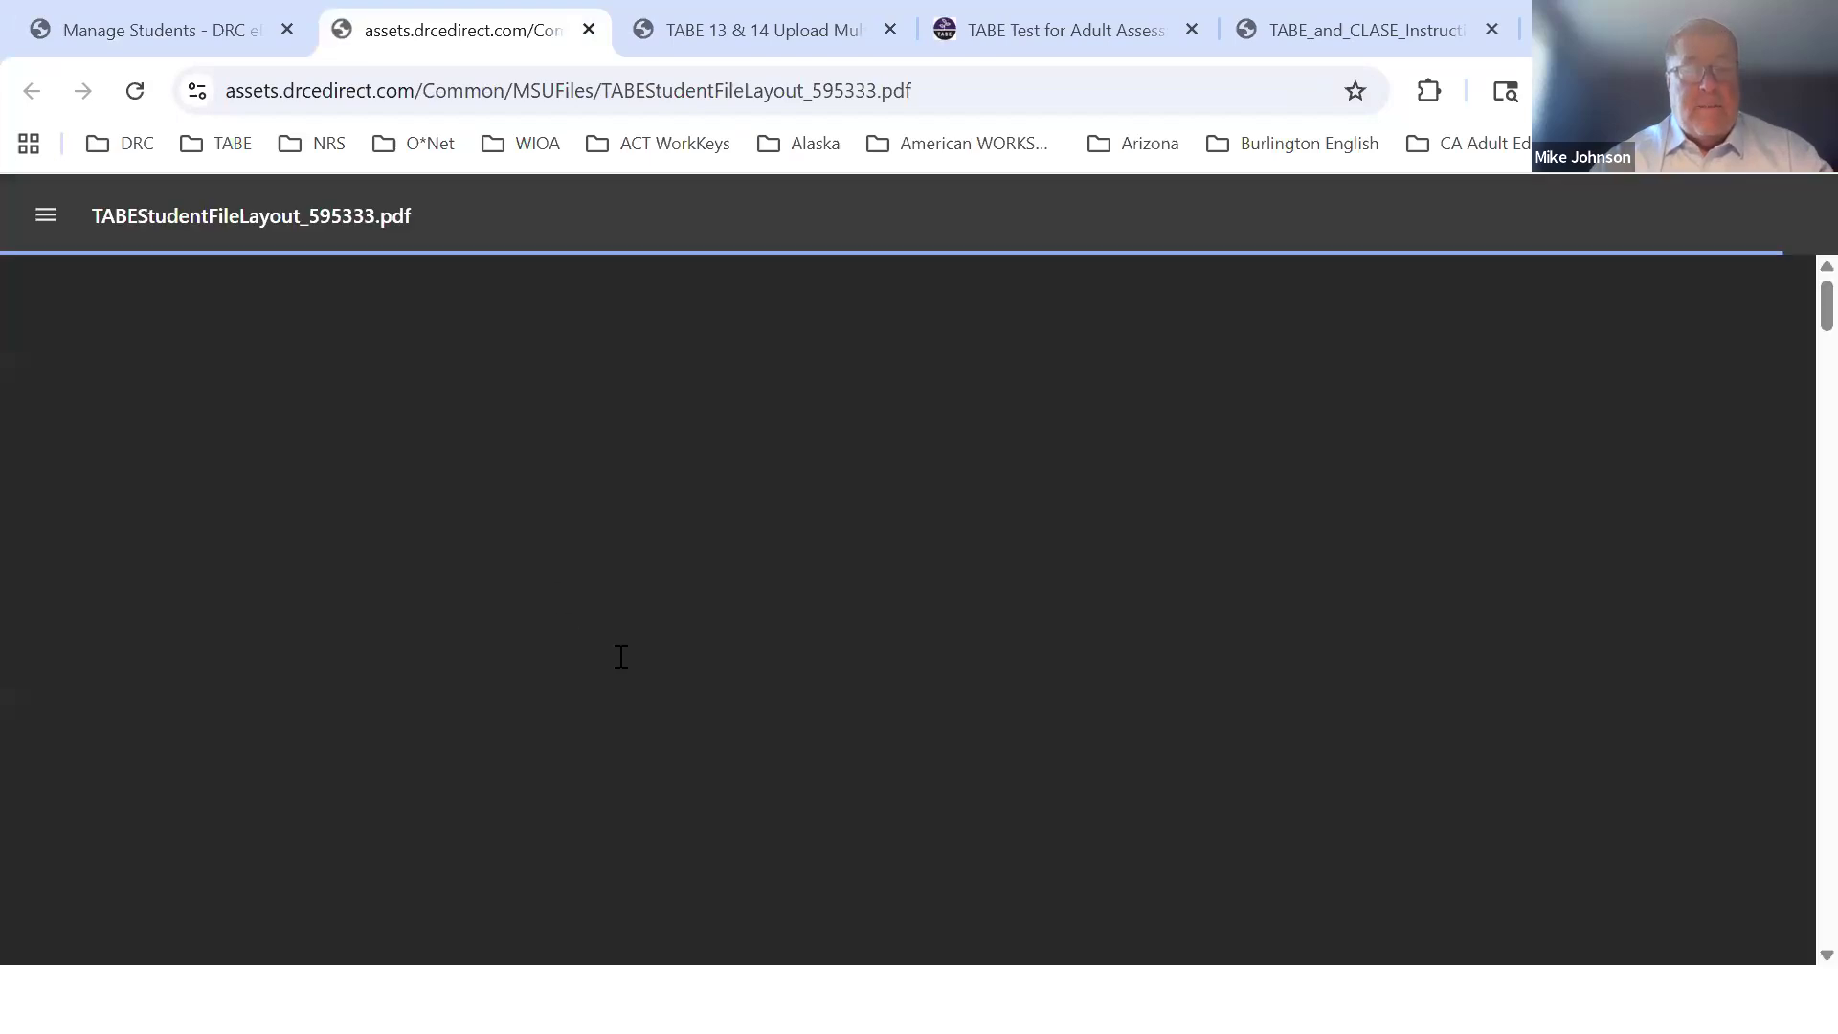
Look through the demographics, race, disability, program and accommodation columns in the TABE CLAS-E C & D upload layout
{"action": "scroll", "coordinate": [639, 678], "scroll_direction": "down", "scroll_amount": 10}
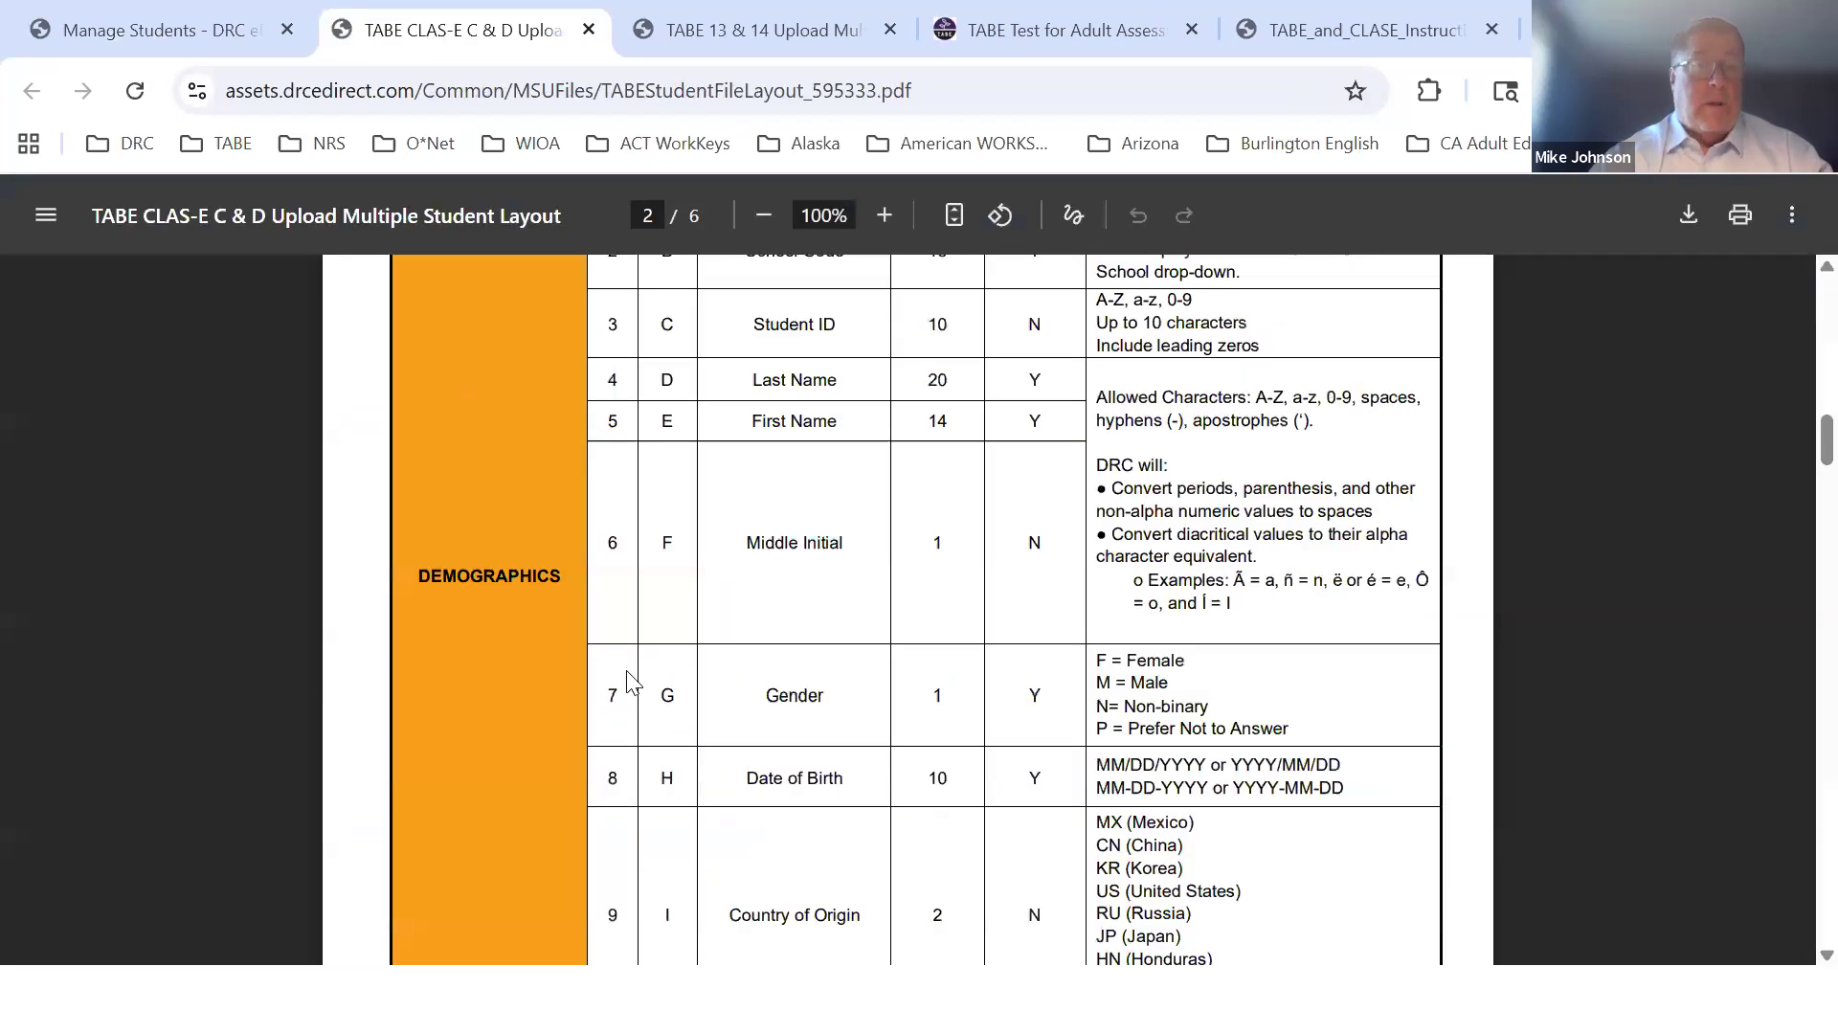
{"action": "scroll", "coordinate": [622, 670], "scroll_direction": "down", "scroll_amount": 1}
{"action": "scroll", "coordinate": [607, 689], "scroll_direction": "up", "scroll_amount": 2}
{"action": "scroll", "coordinate": [569, 697], "scroll_direction": "up", "scroll_amount": 3}
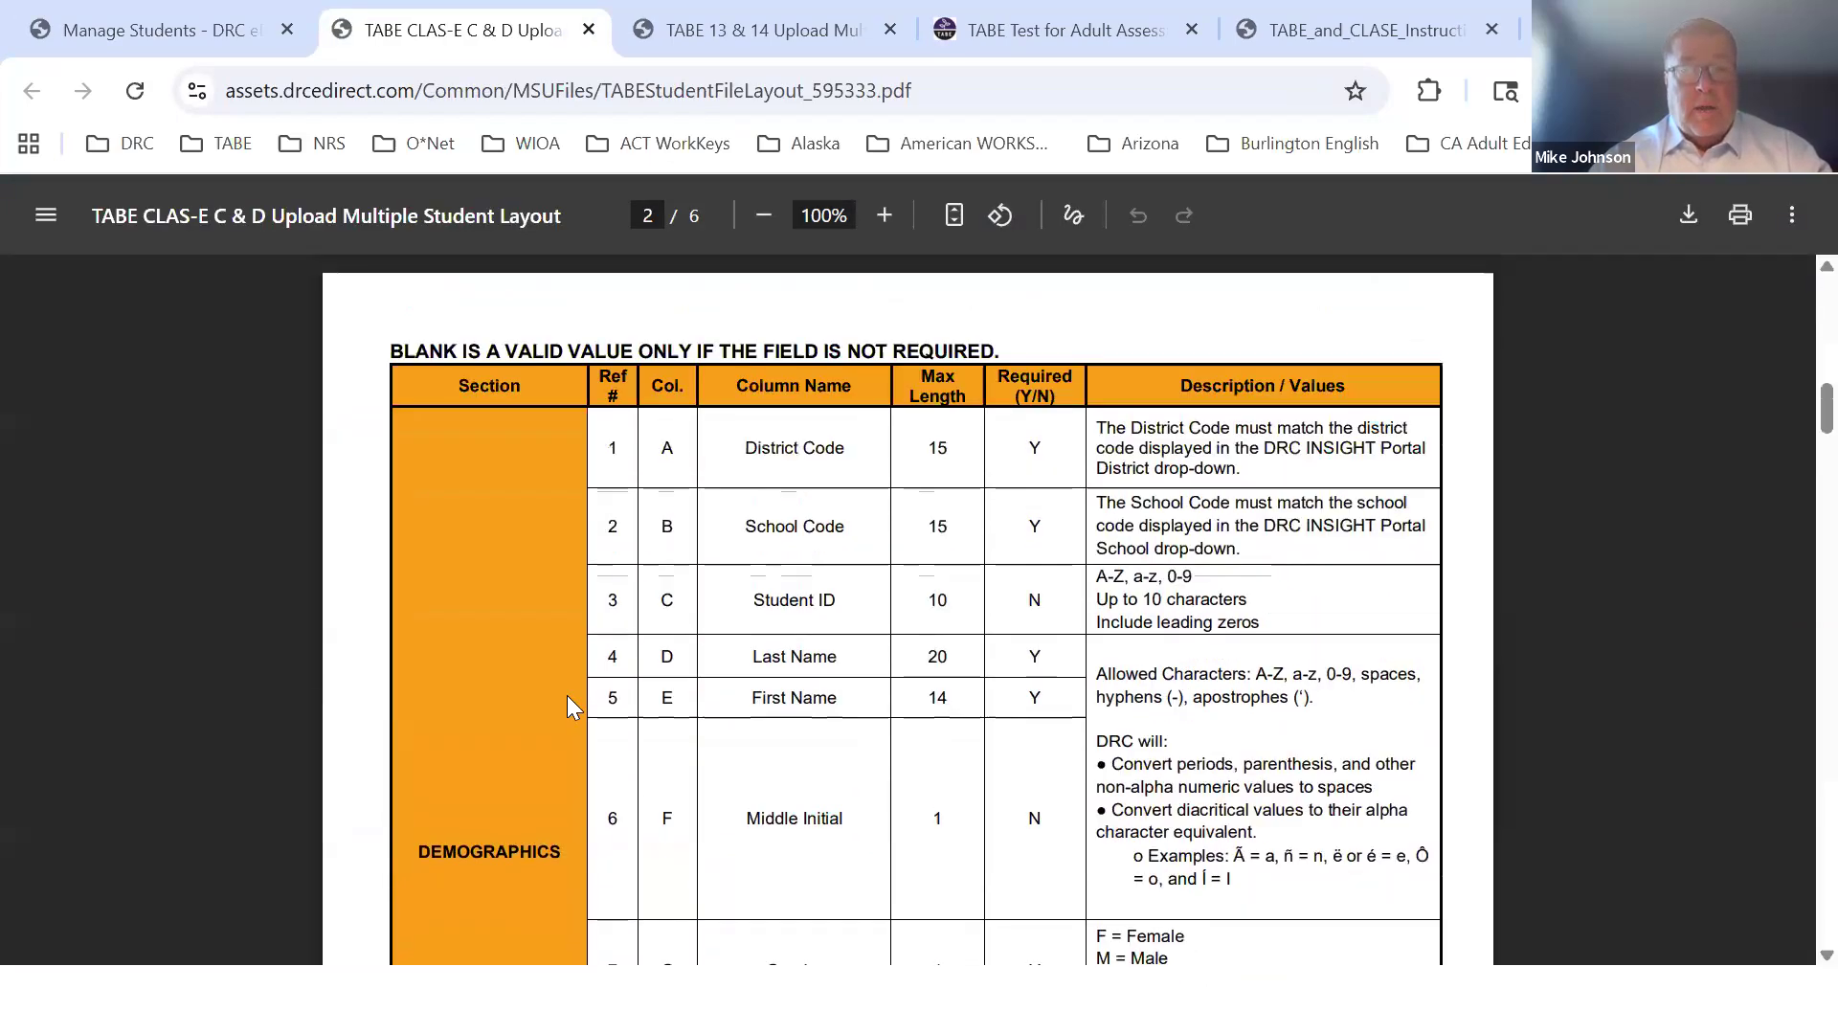
{"action": "scroll", "coordinate": [566, 696], "scroll_direction": "down", "scroll_amount": 4}
{"action": "scroll", "coordinate": [564, 685], "scroll_direction": "down", "scroll_amount": 5}
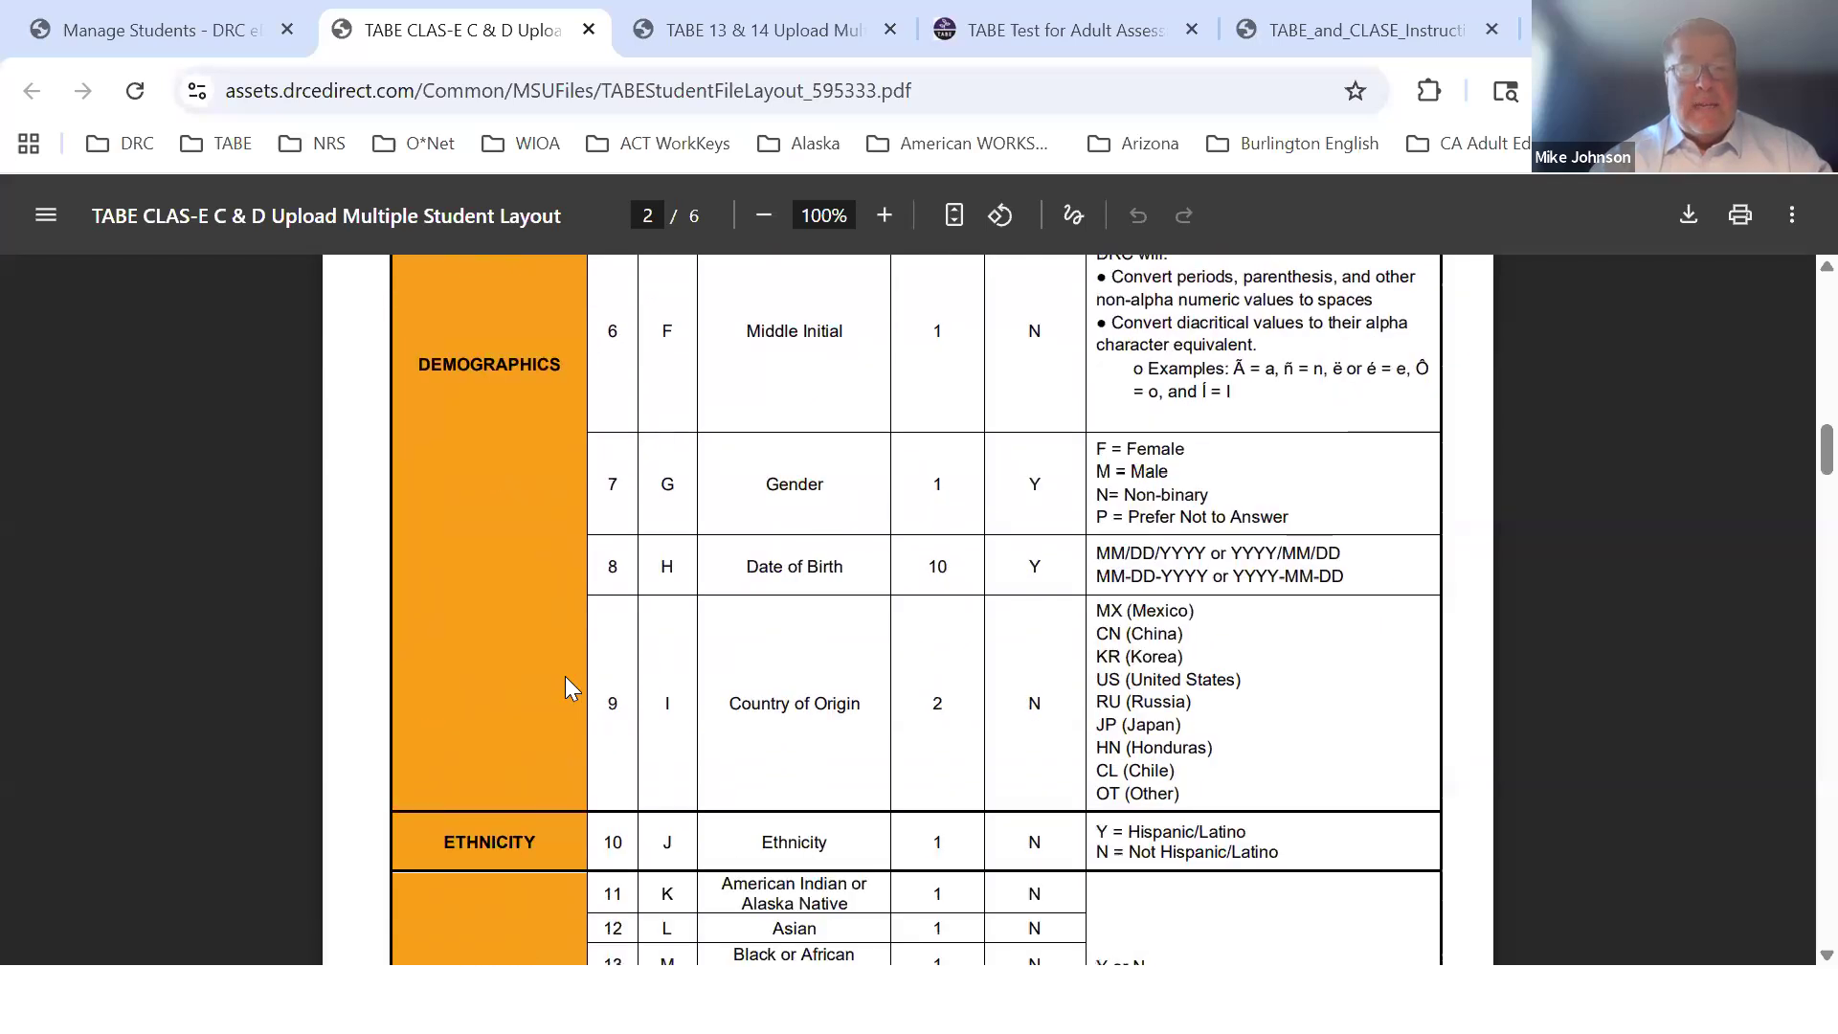
{"action": "scroll", "coordinate": [1103, 550], "scroll_direction": "down", "scroll_amount": 12}
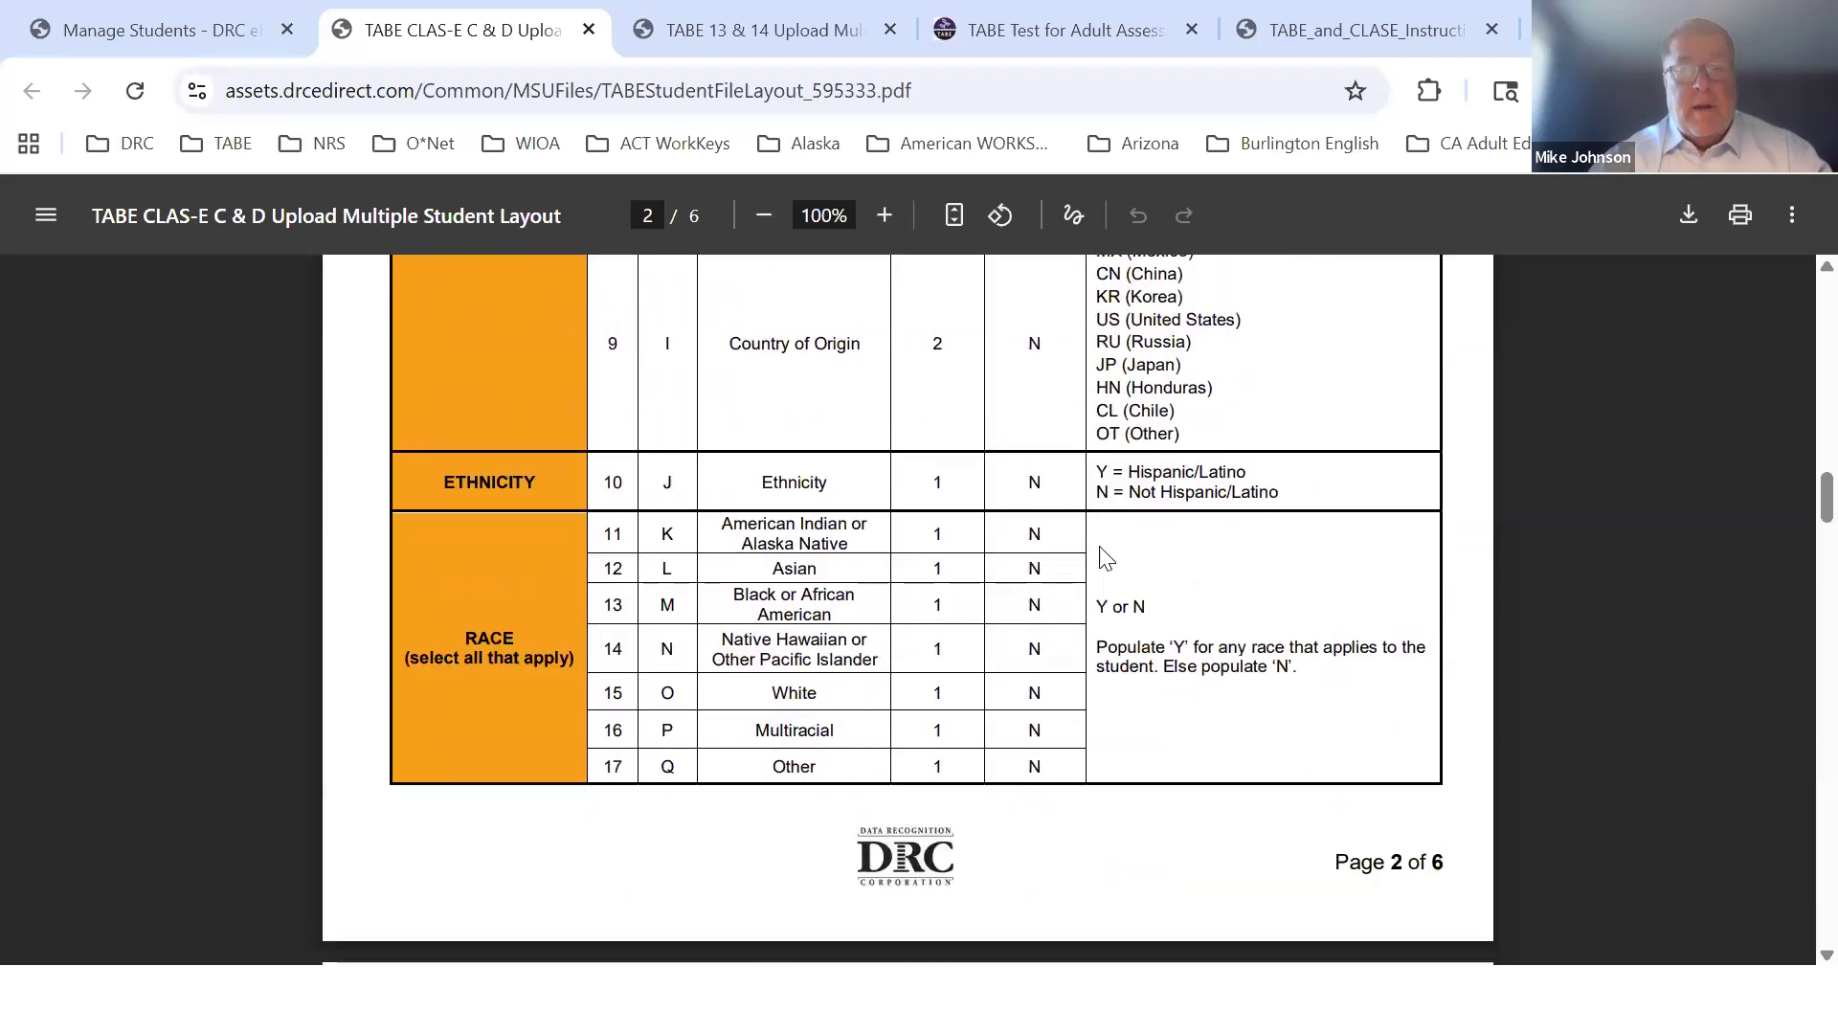
{"action": "scroll", "coordinate": [1105, 556], "scroll_direction": "down", "scroll_amount": 15}
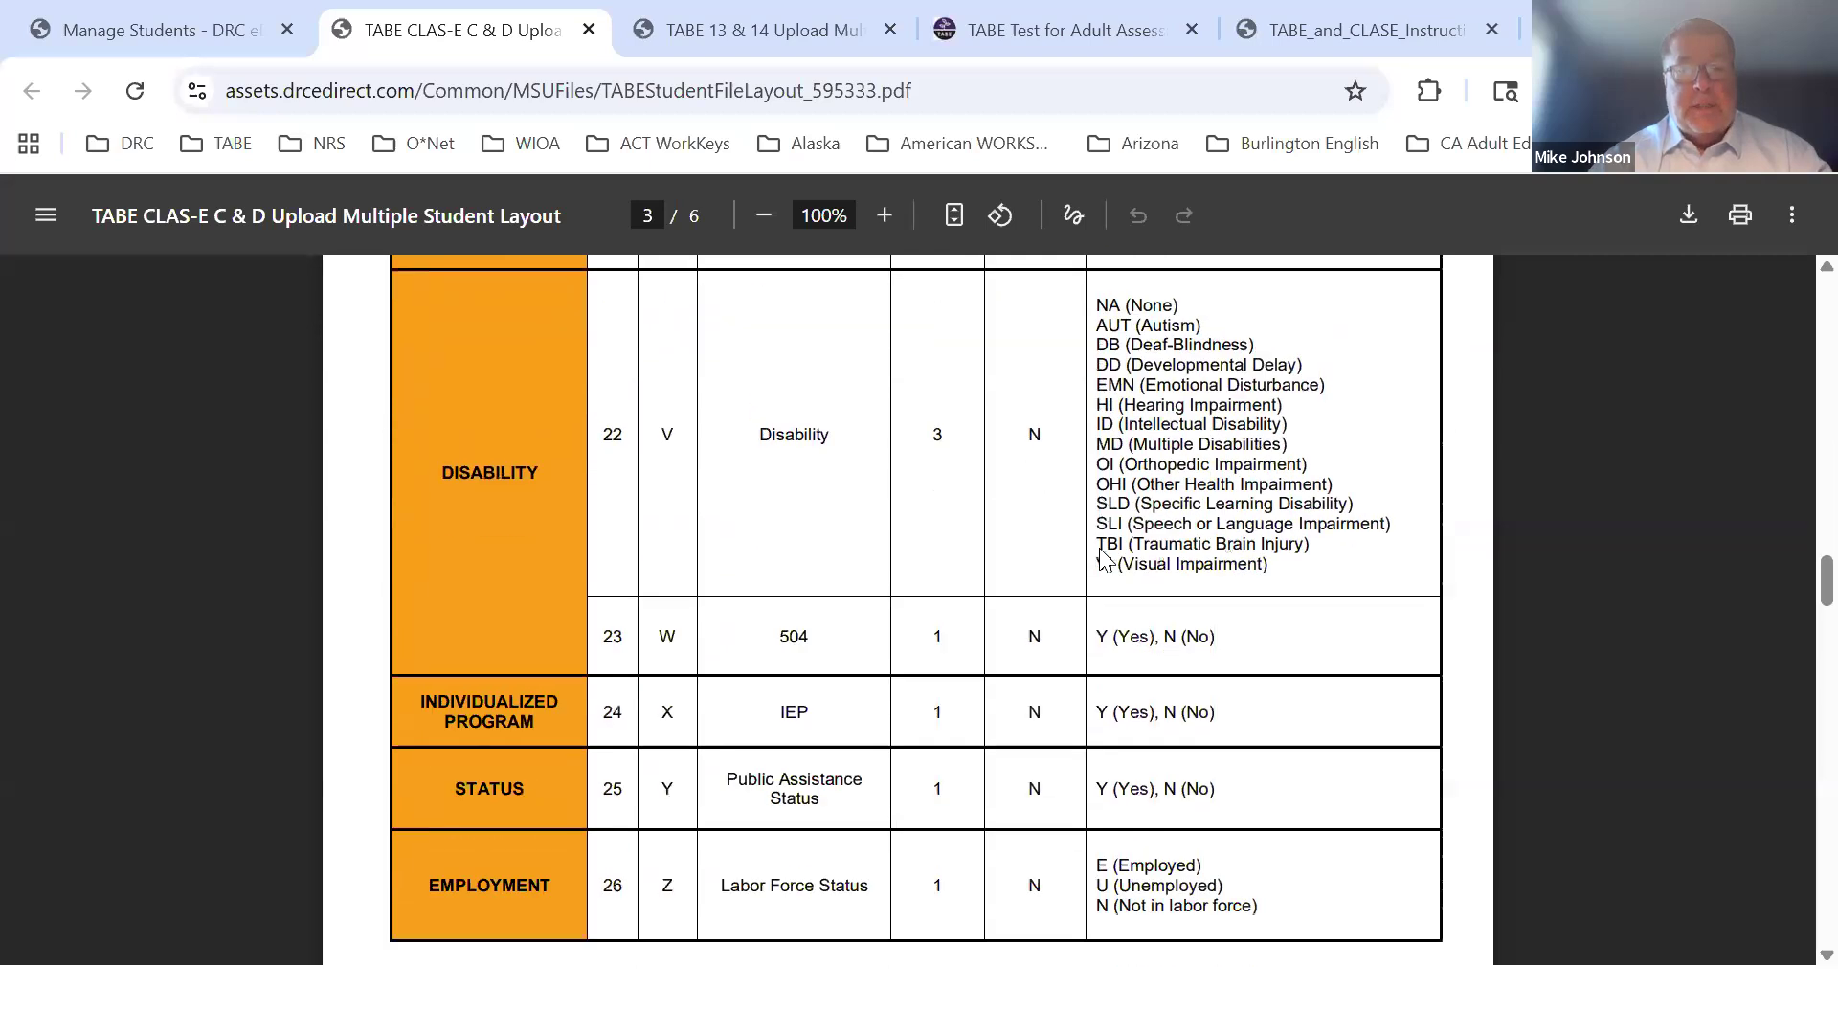
{"action": "scroll", "coordinate": [1102, 545], "scroll_direction": "down", "scroll_amount": 10}
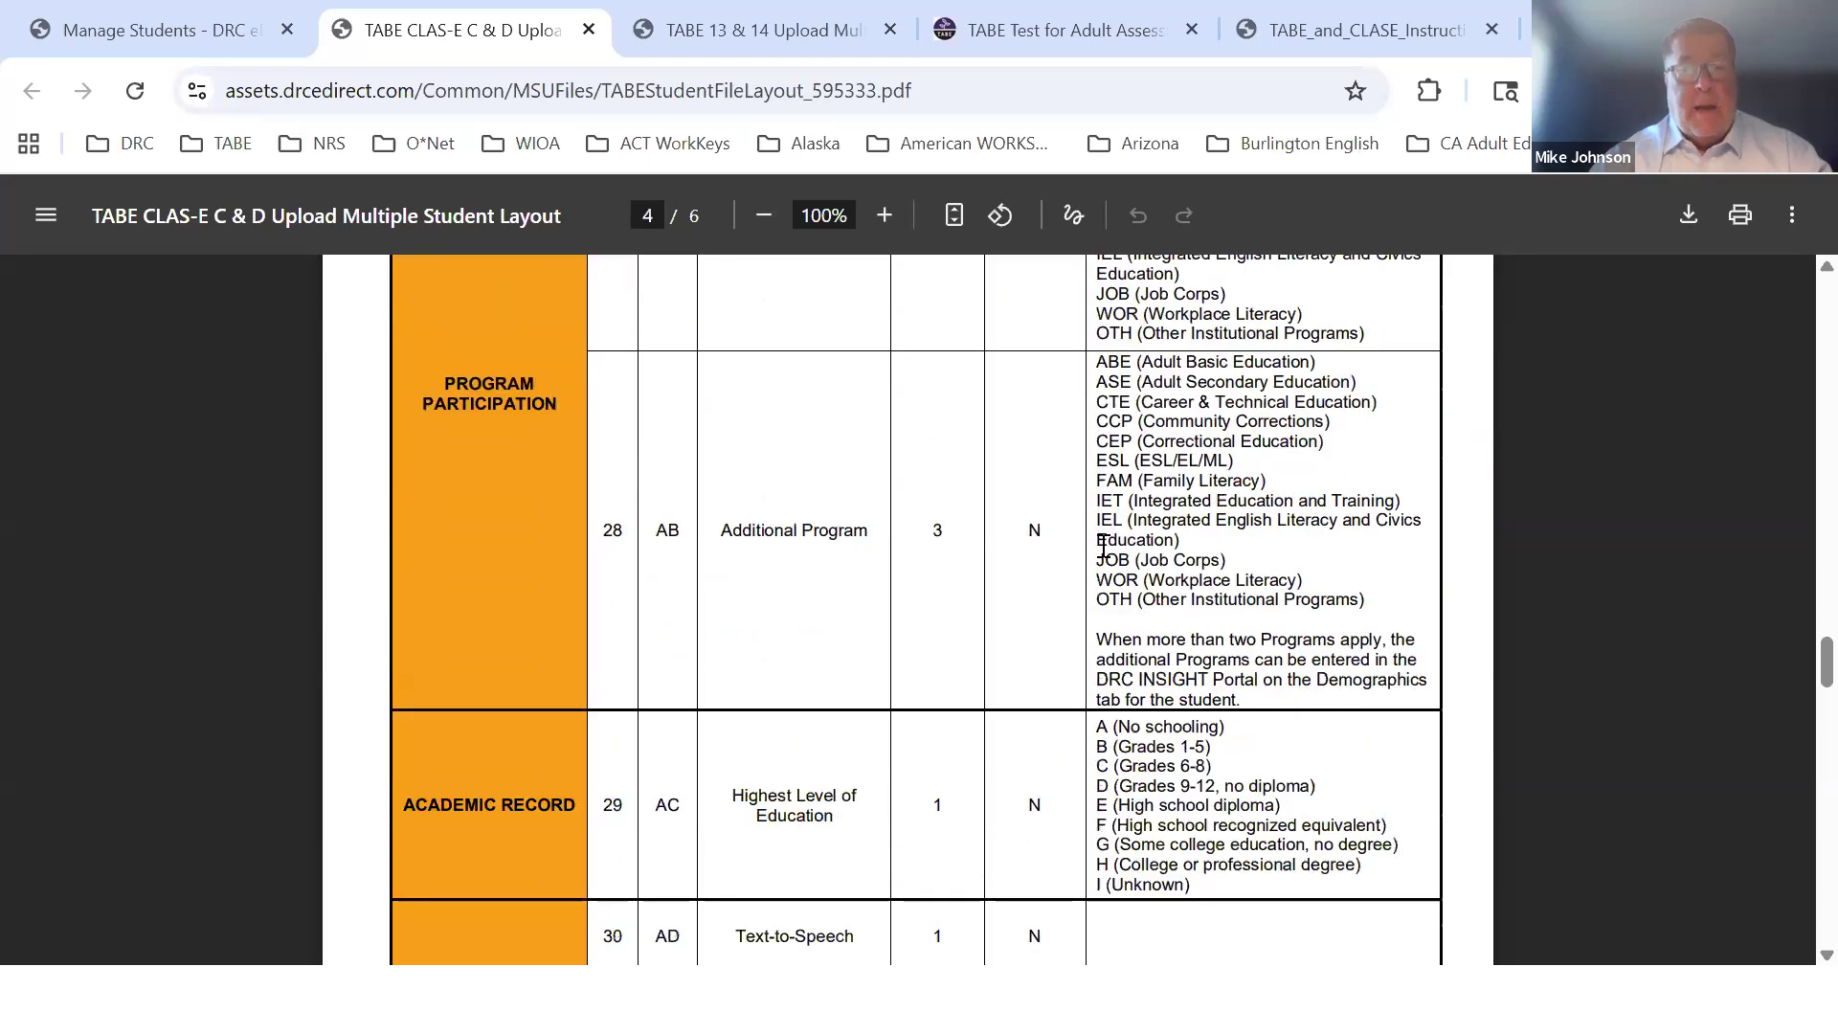
{"action": "scroll", "coordinate": [1102, 547], "scroll_direction": "down", "scroll_amount": 5}
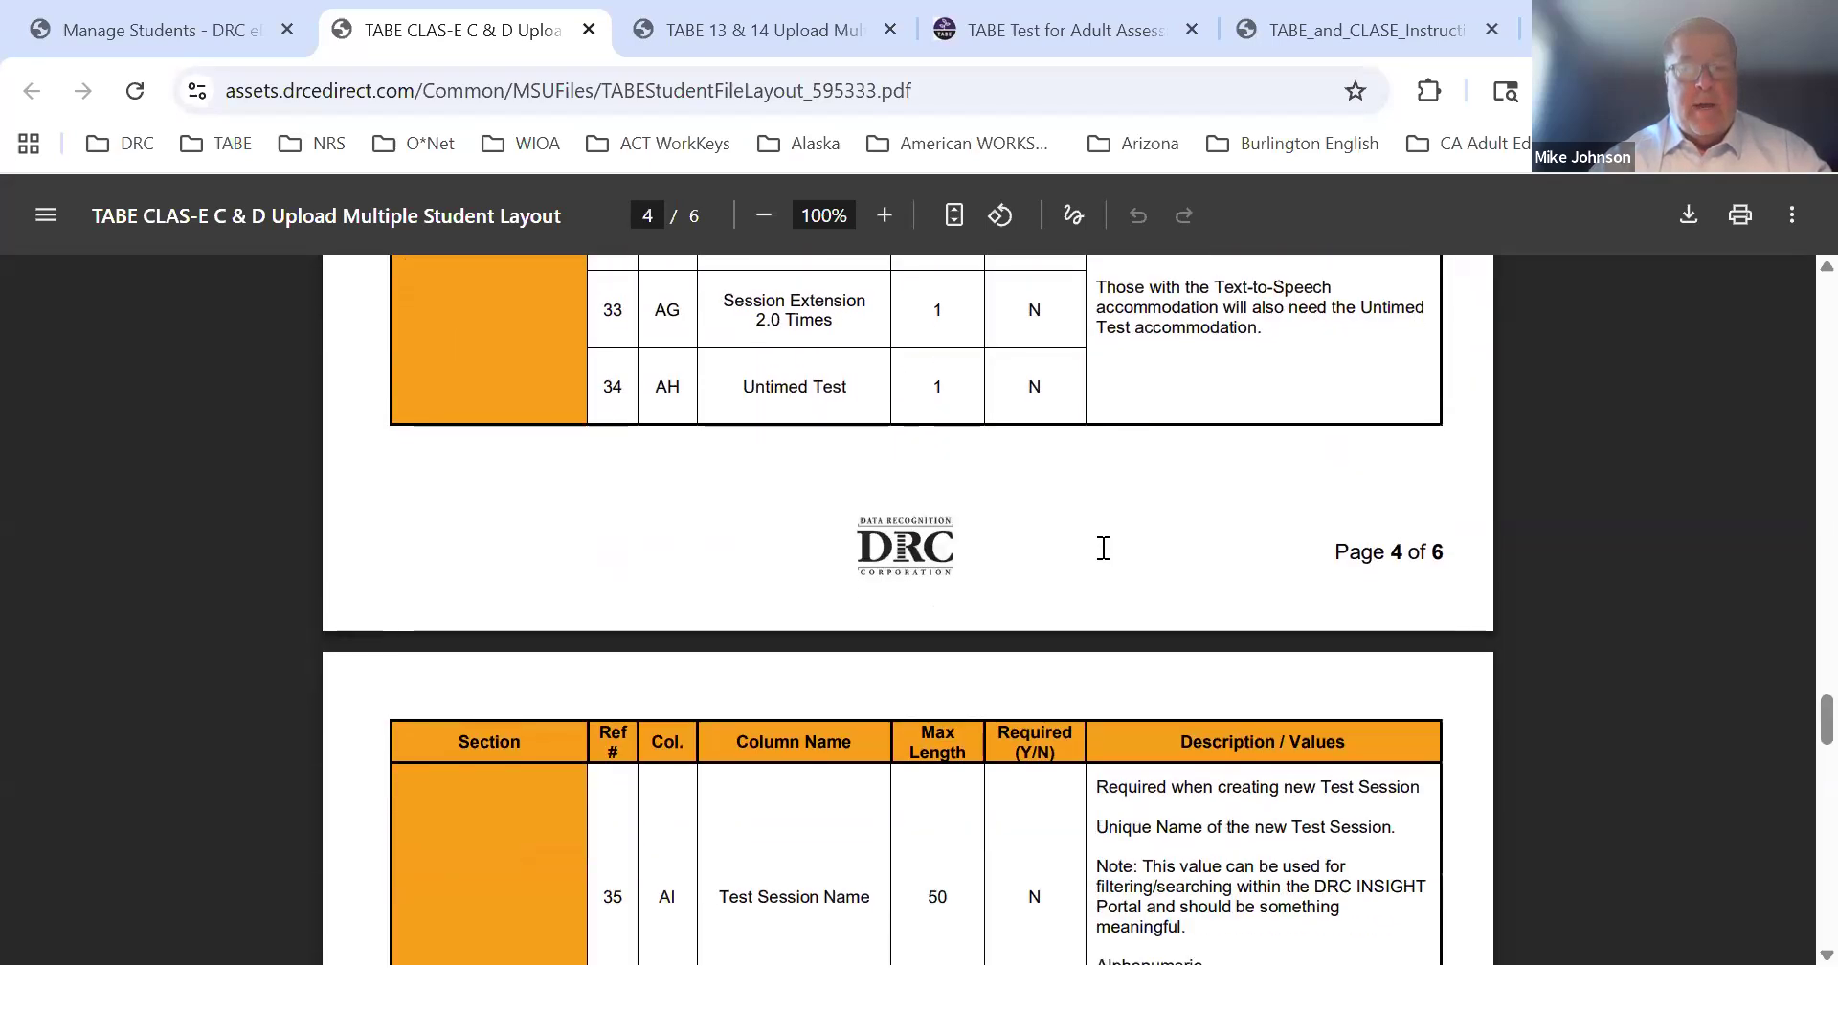
Enlarge the layout to 150% and examine the Test Session Details fields, including the test codes and the content level codes
{"action": "left_click", "coordinate": [884, 215]}
{"action": "left_click", "coordinate": [884, 216]}
{"action": "left_click", "coordinate": [885, 215]}
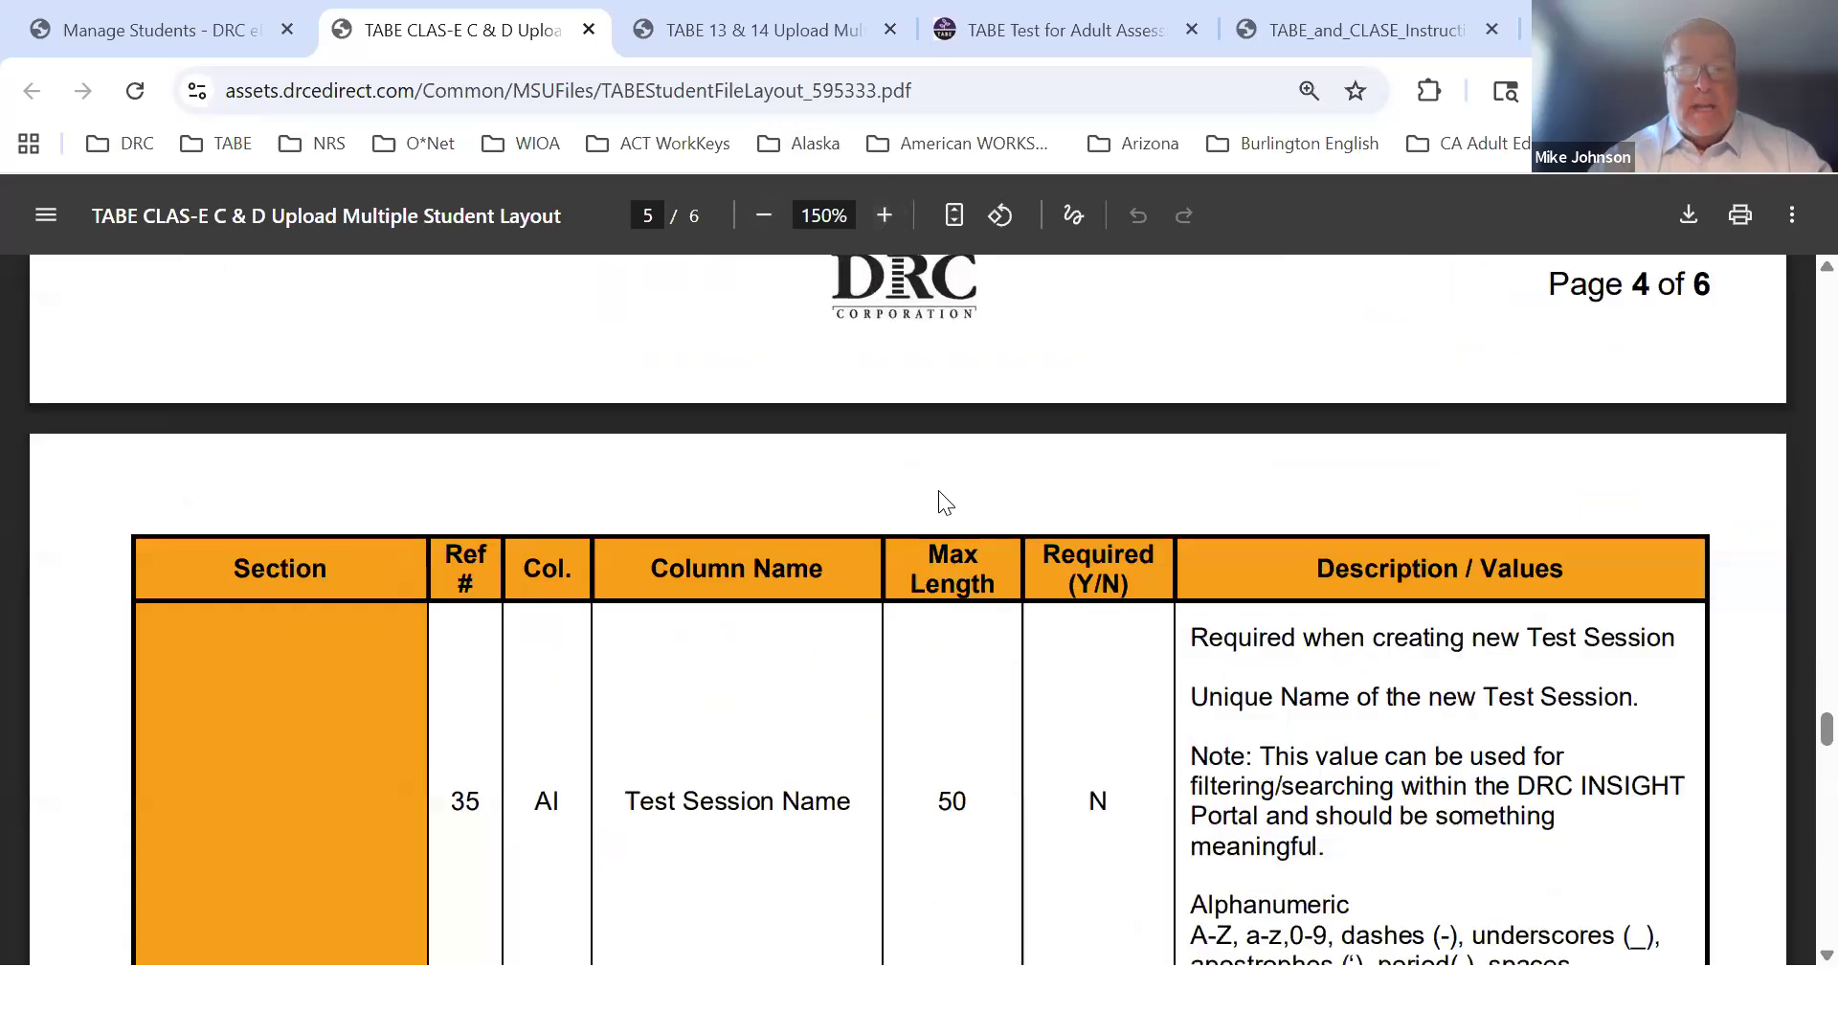
{"action": "scroll", "coordinate": [1208, 552], "scroll_direction": "down", "scroll_amount": 3}
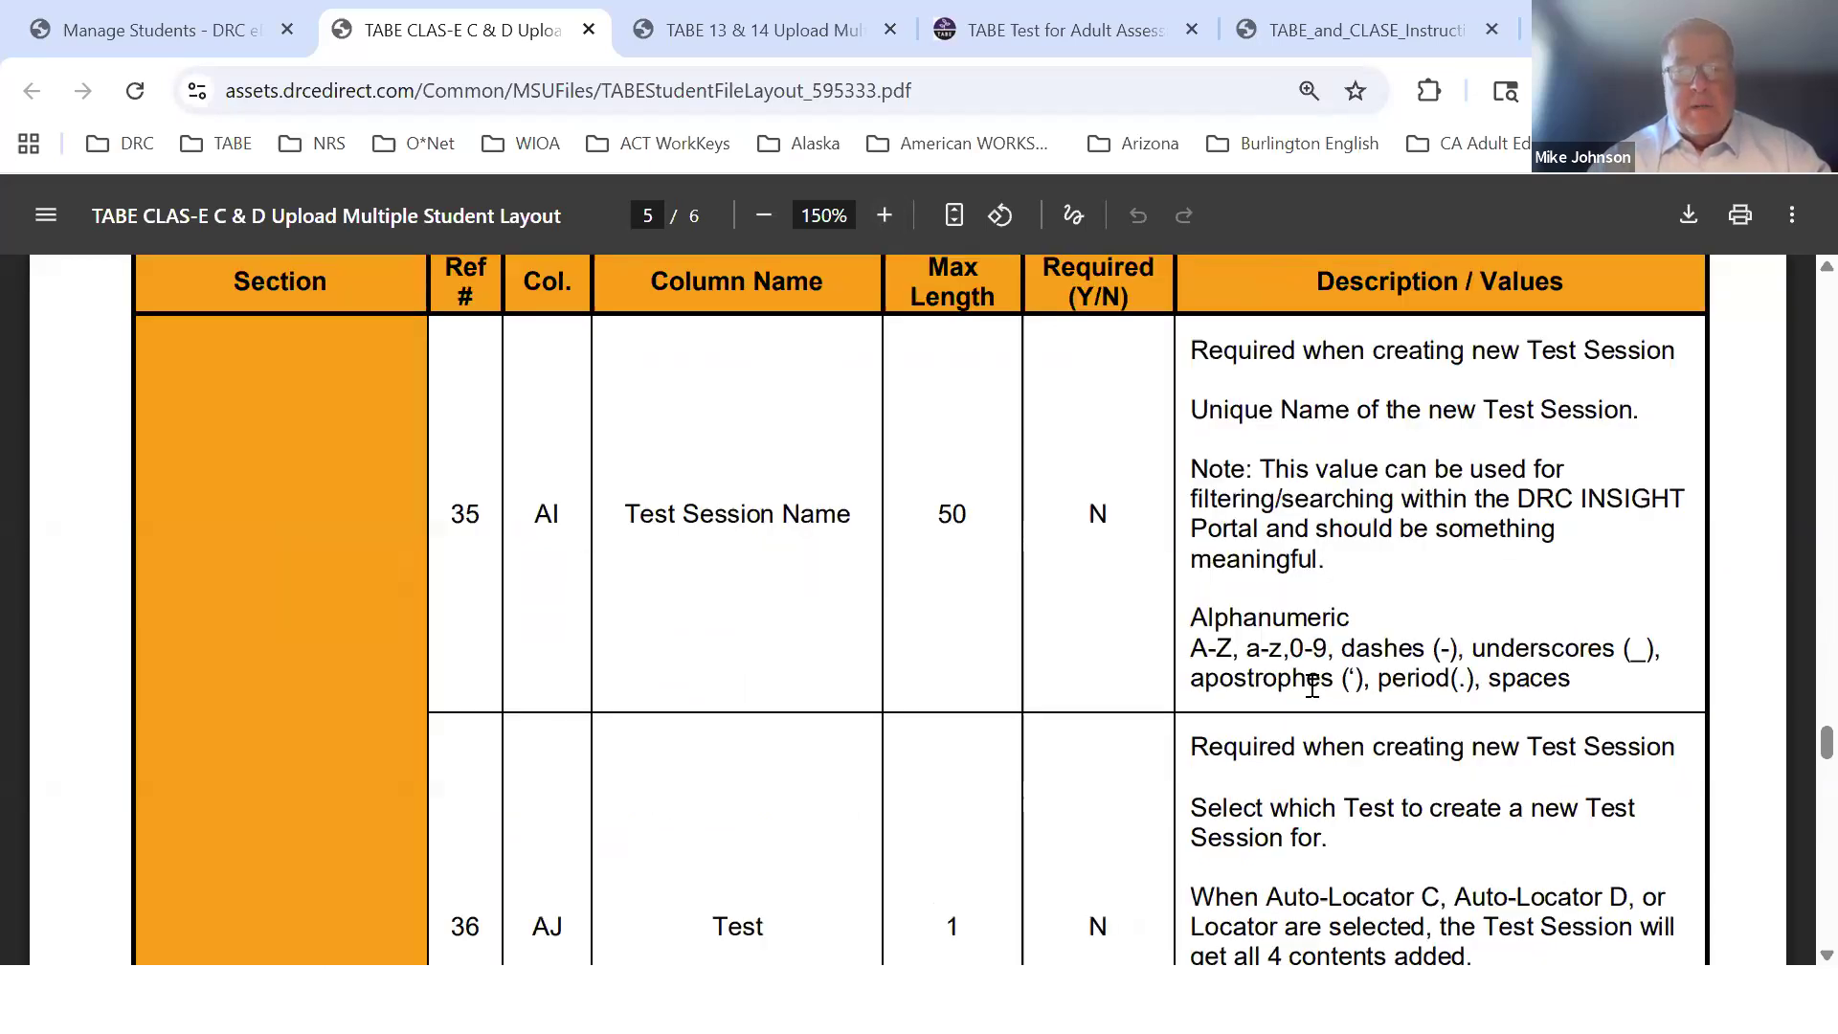
{"action": "scroll", "coordinate": [1311, 687], "scroll_direction": "down", "scroll_amount": 2}
{"action": "scroll", "coordinate": [1313, 693], "scroll_direction": "down", "scroll_amount": 3}
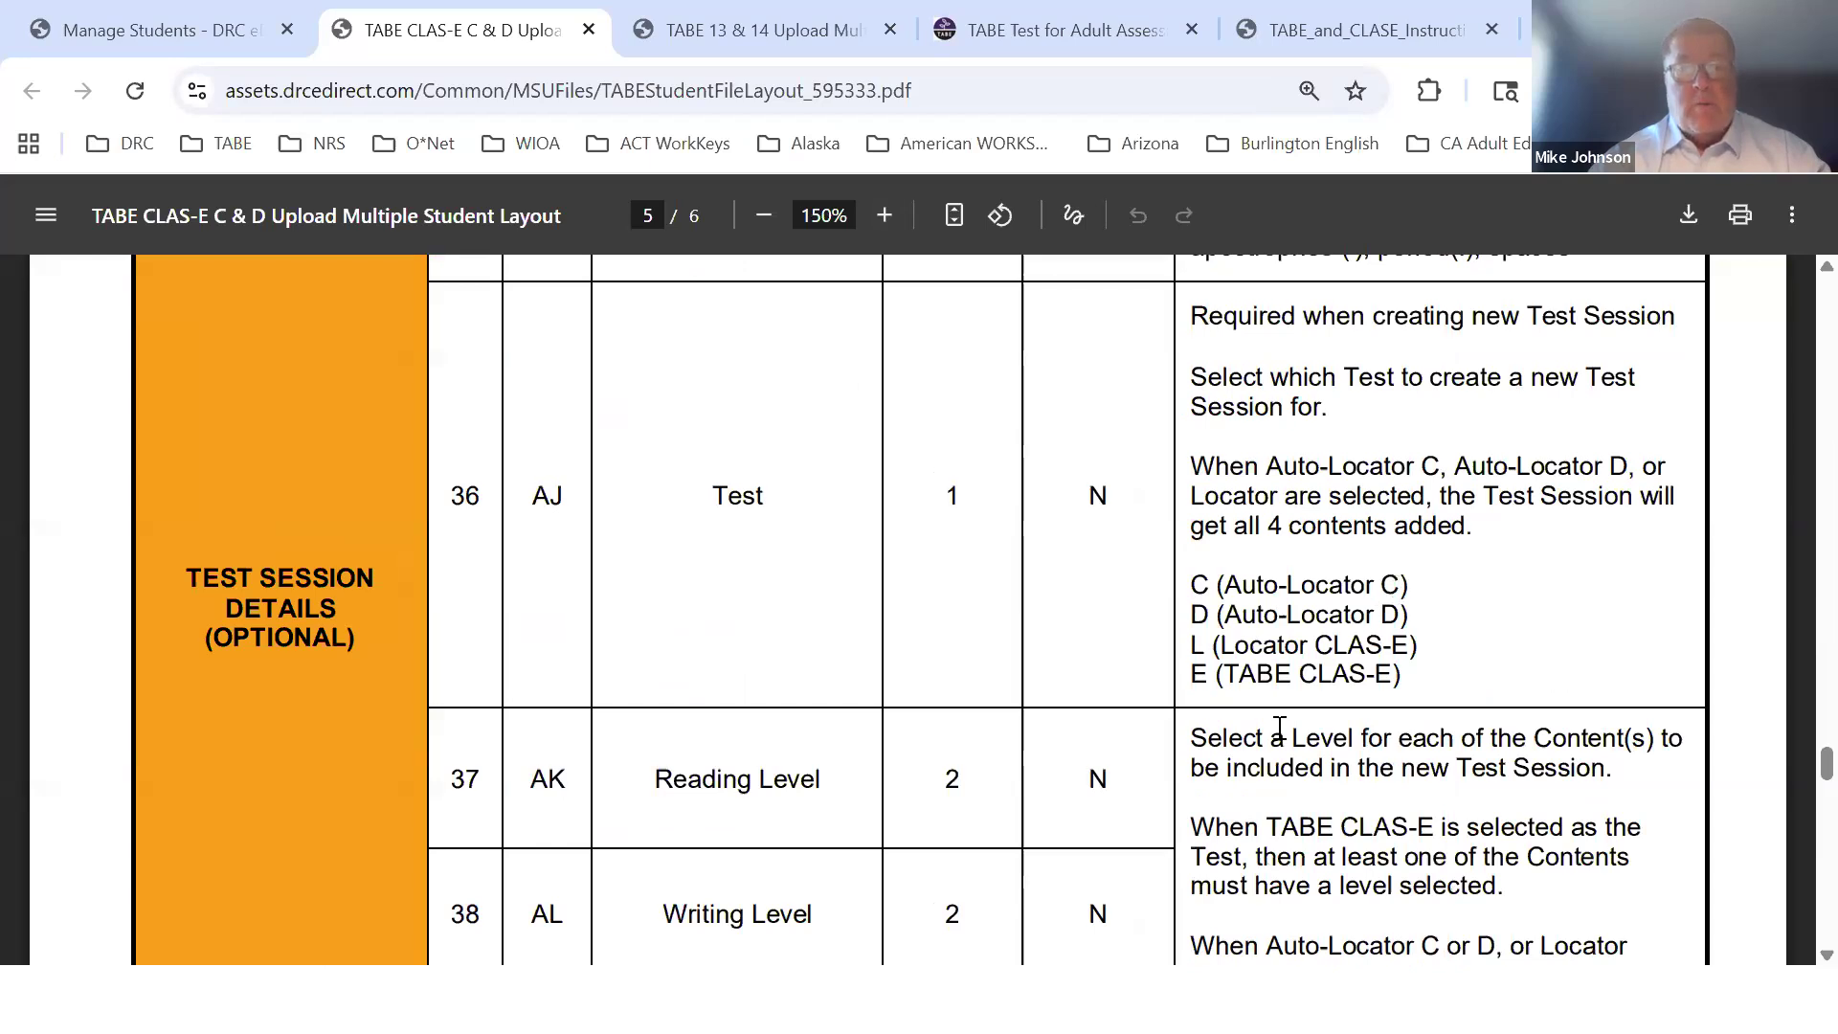
{"action": "scroll", "coordinate": [1273, 737], "scroll_direction": "down", "scroll_amount": 1}
{"action": "scroll", "coordinate": [1187, 765], "scroll_direction": "down", "scroll_amount": 2}
{"action": "left_click_drag", "start_coordinate": [1189, 770], "coordinate": [1229, 919]}
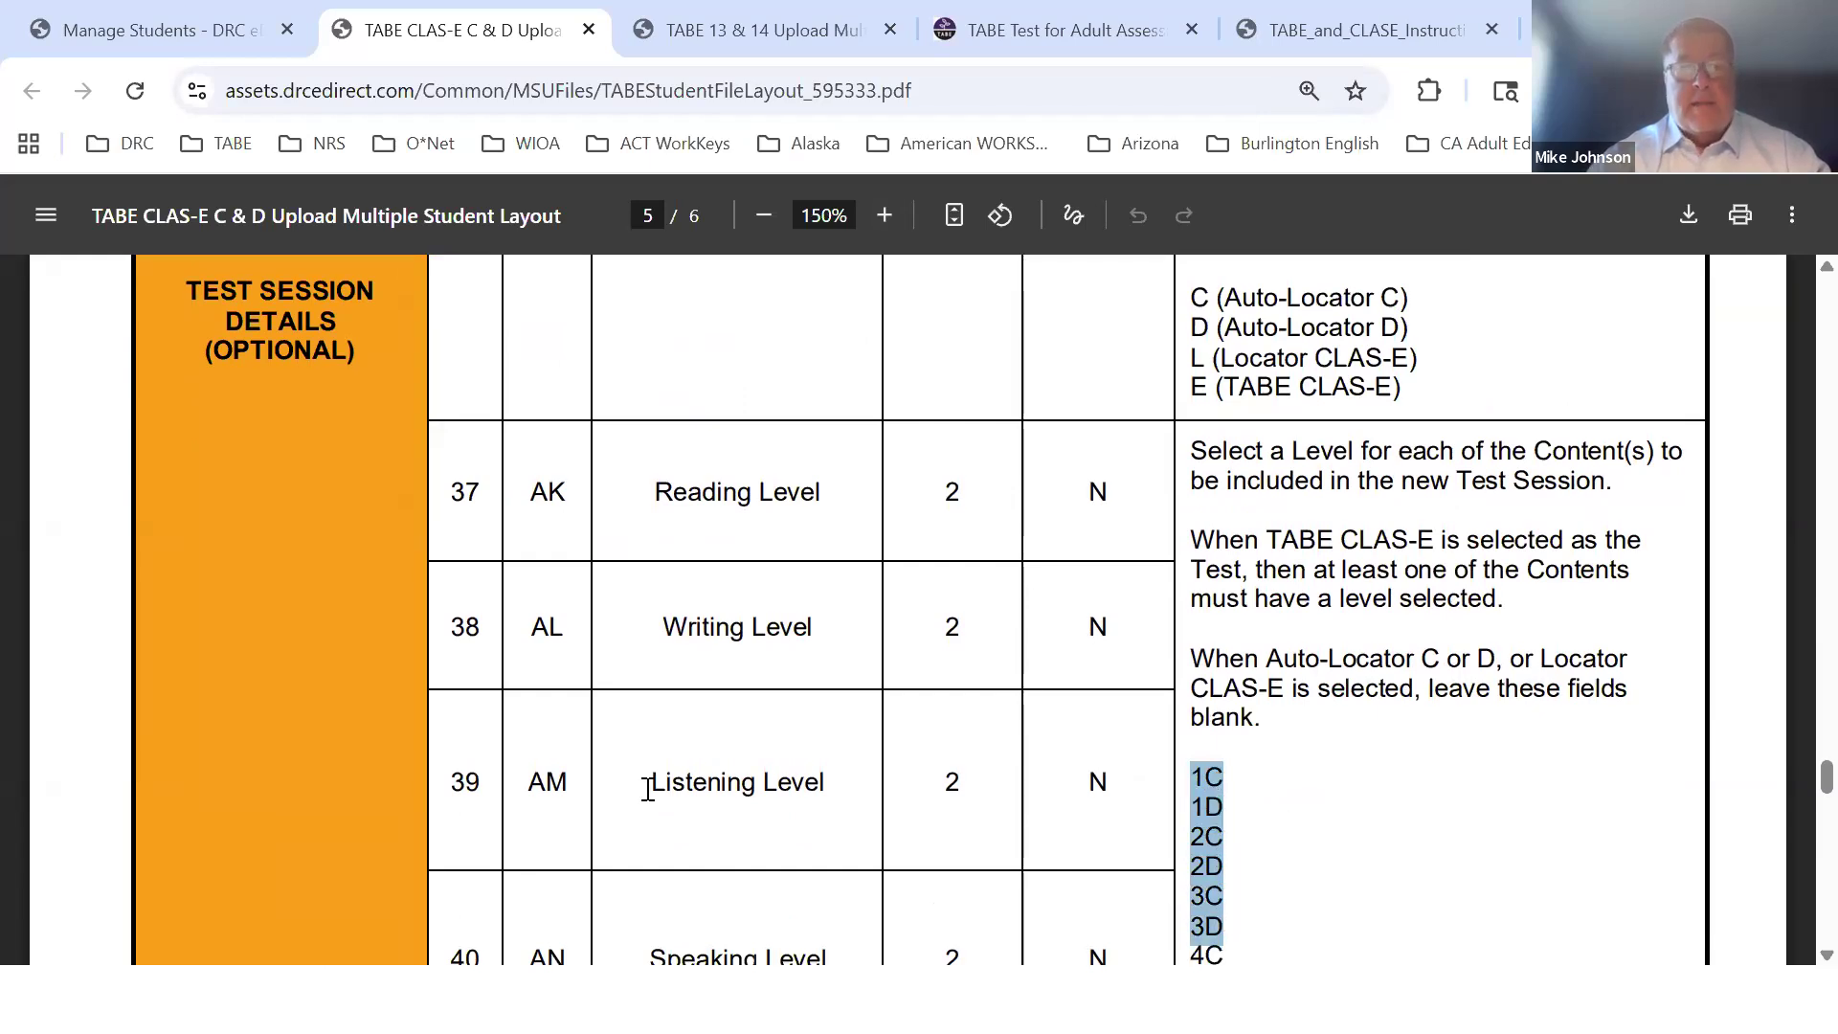
{"action": "scroll", "coordinate": [1137, 698], "scroll_direction": "up", "scroll_amount": 6}
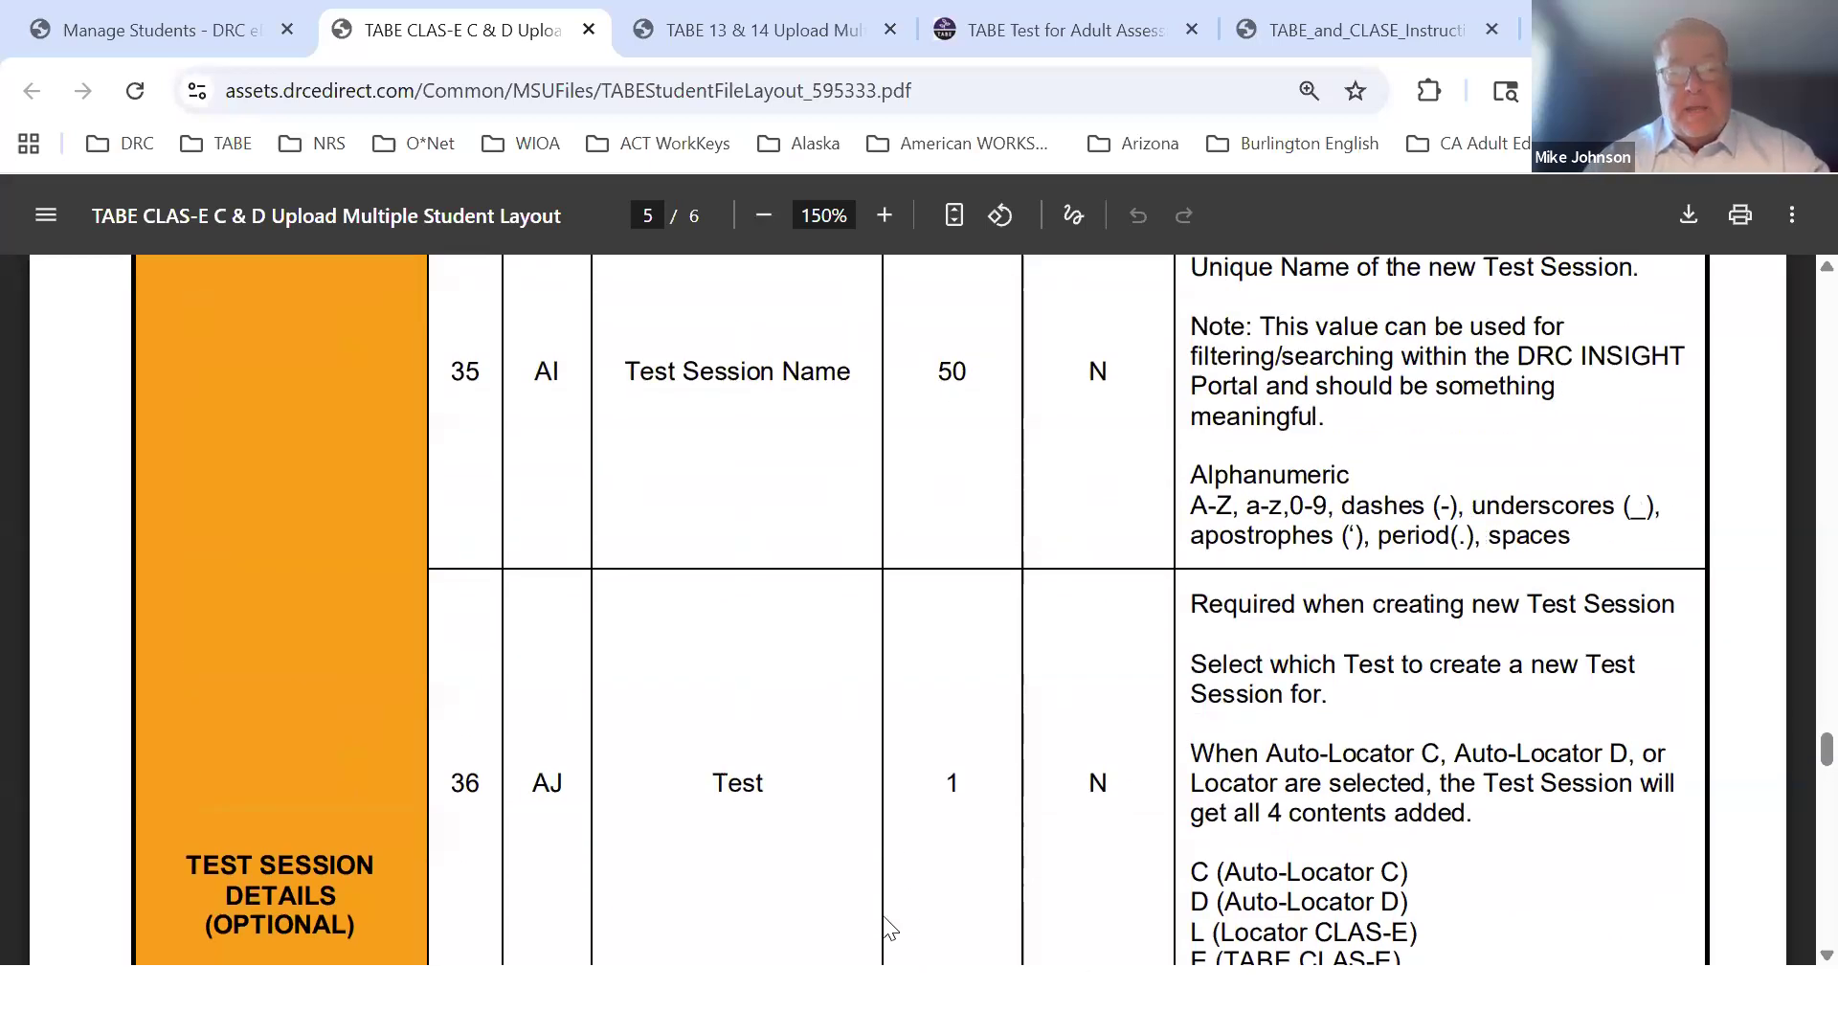
Switch to the sample student file in Excel and change the session name in AI2 to "TABE13_Intake Nov 1-15 2025 Auto Loc"
{"action": "key", "text": "alt+Tab"}
{"action": "key", "text": "alt+Tab"}
{"action": "key", "text": "alt+Tab"}
{"action": "key", "text": "alt+Tab"}
{"action": "key", "text": "alt+Tab"}
{"action": "key", "text": "alt+Tab"}
{"action": "key", "text": "alt+Tab"}
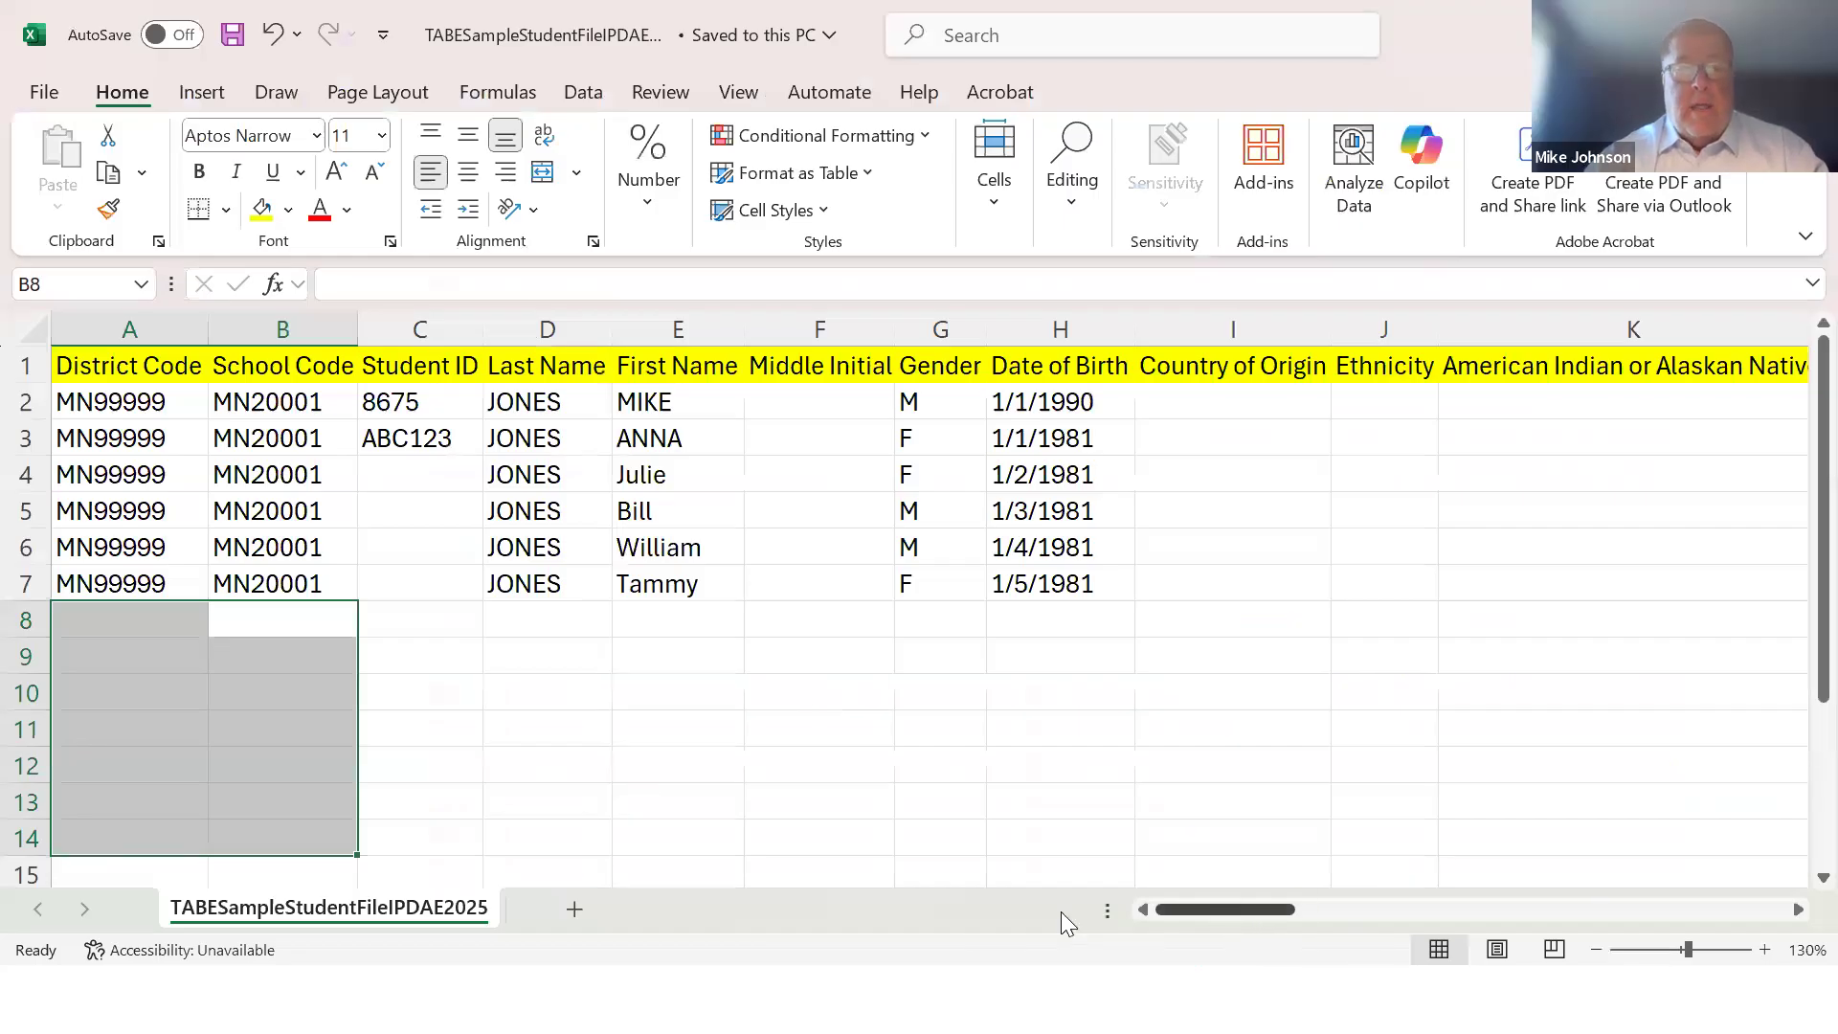
{"action": "left_click", "coordinate": [923, 730]}
{"action": "left_click_drag", "start_coordinate": [1246, 910], "coordinate": [1706, 970]}
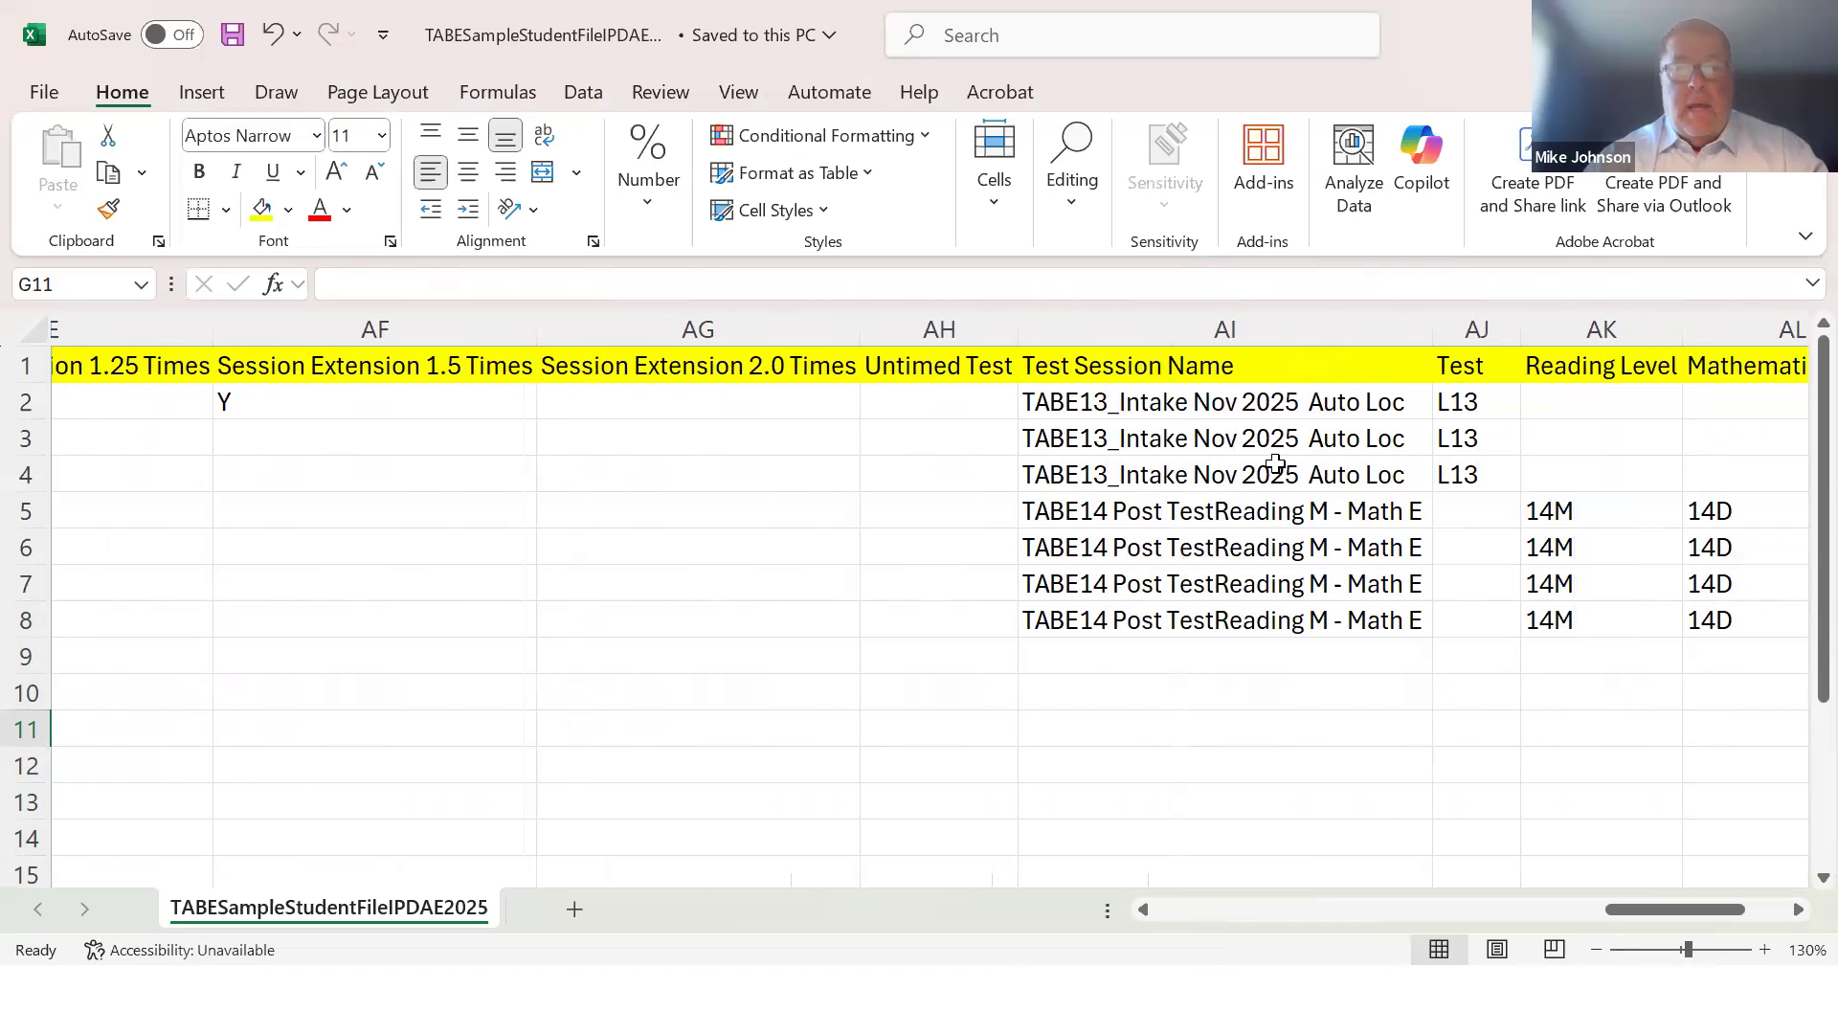
{"action": "left_click", "coordinate": [1228, 402]}
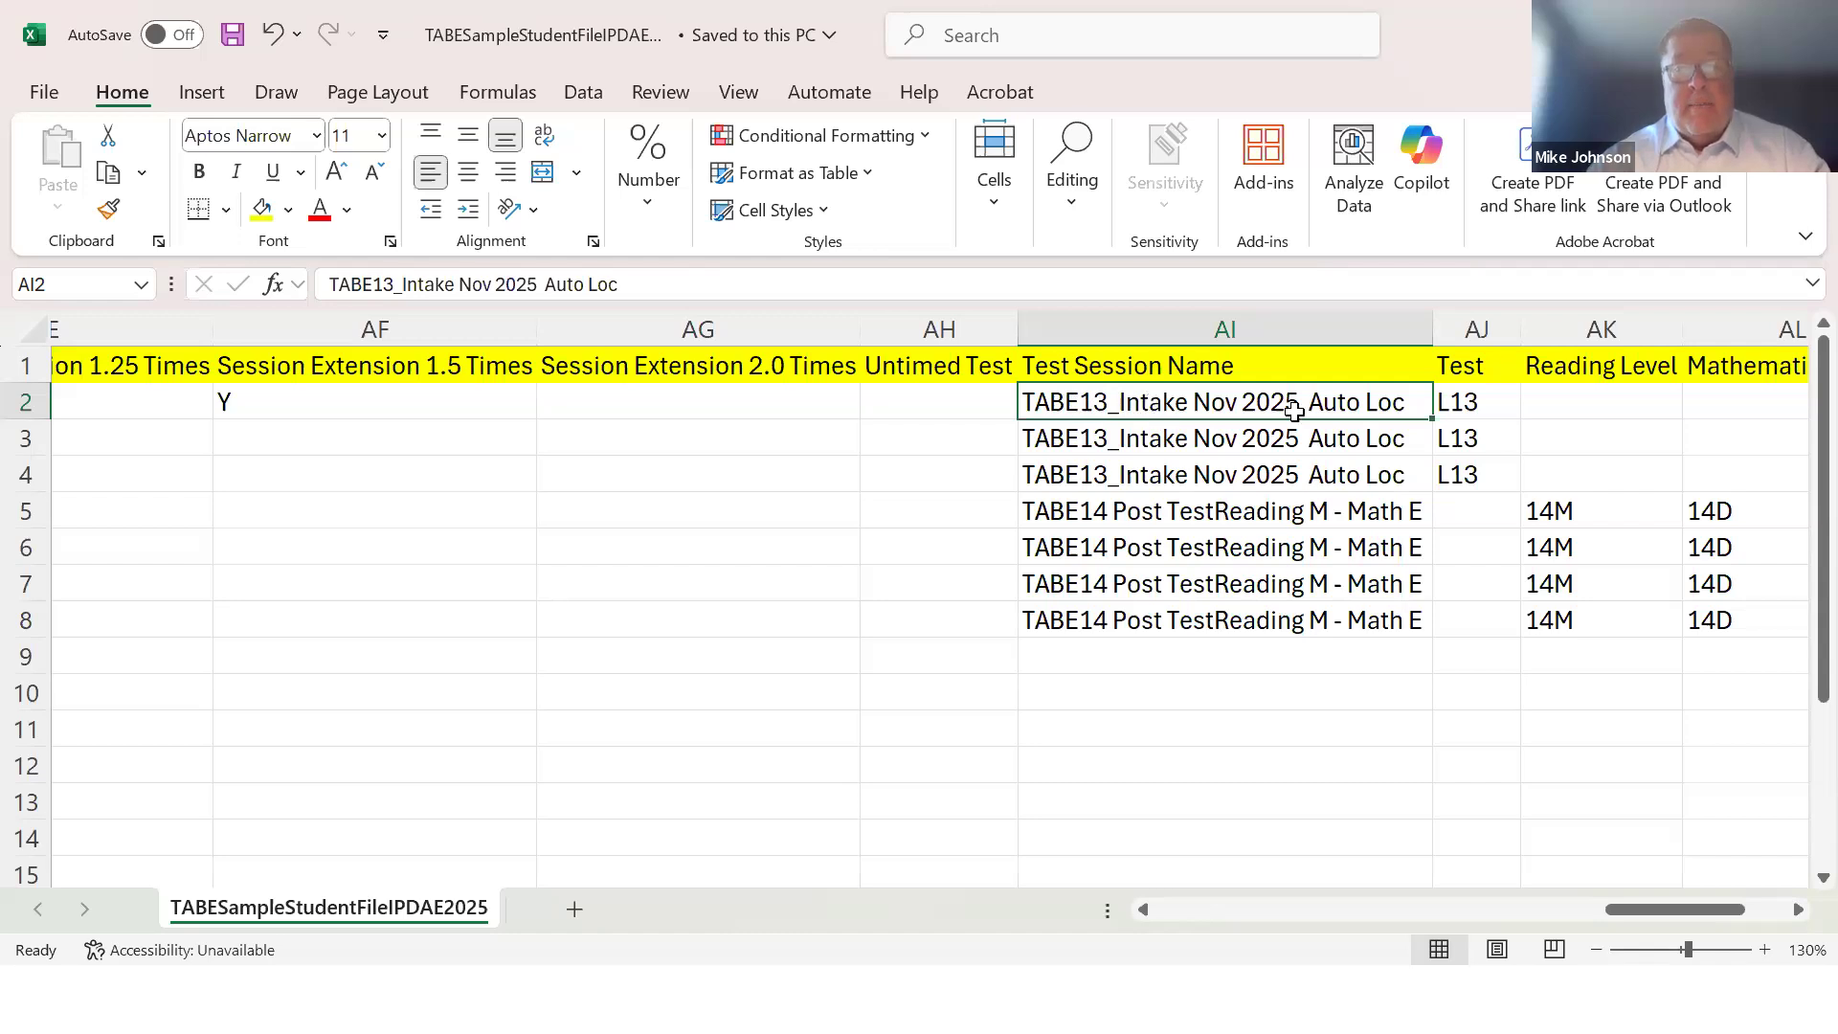
{"action": "double_click", "coordinate": [1242, 406]}
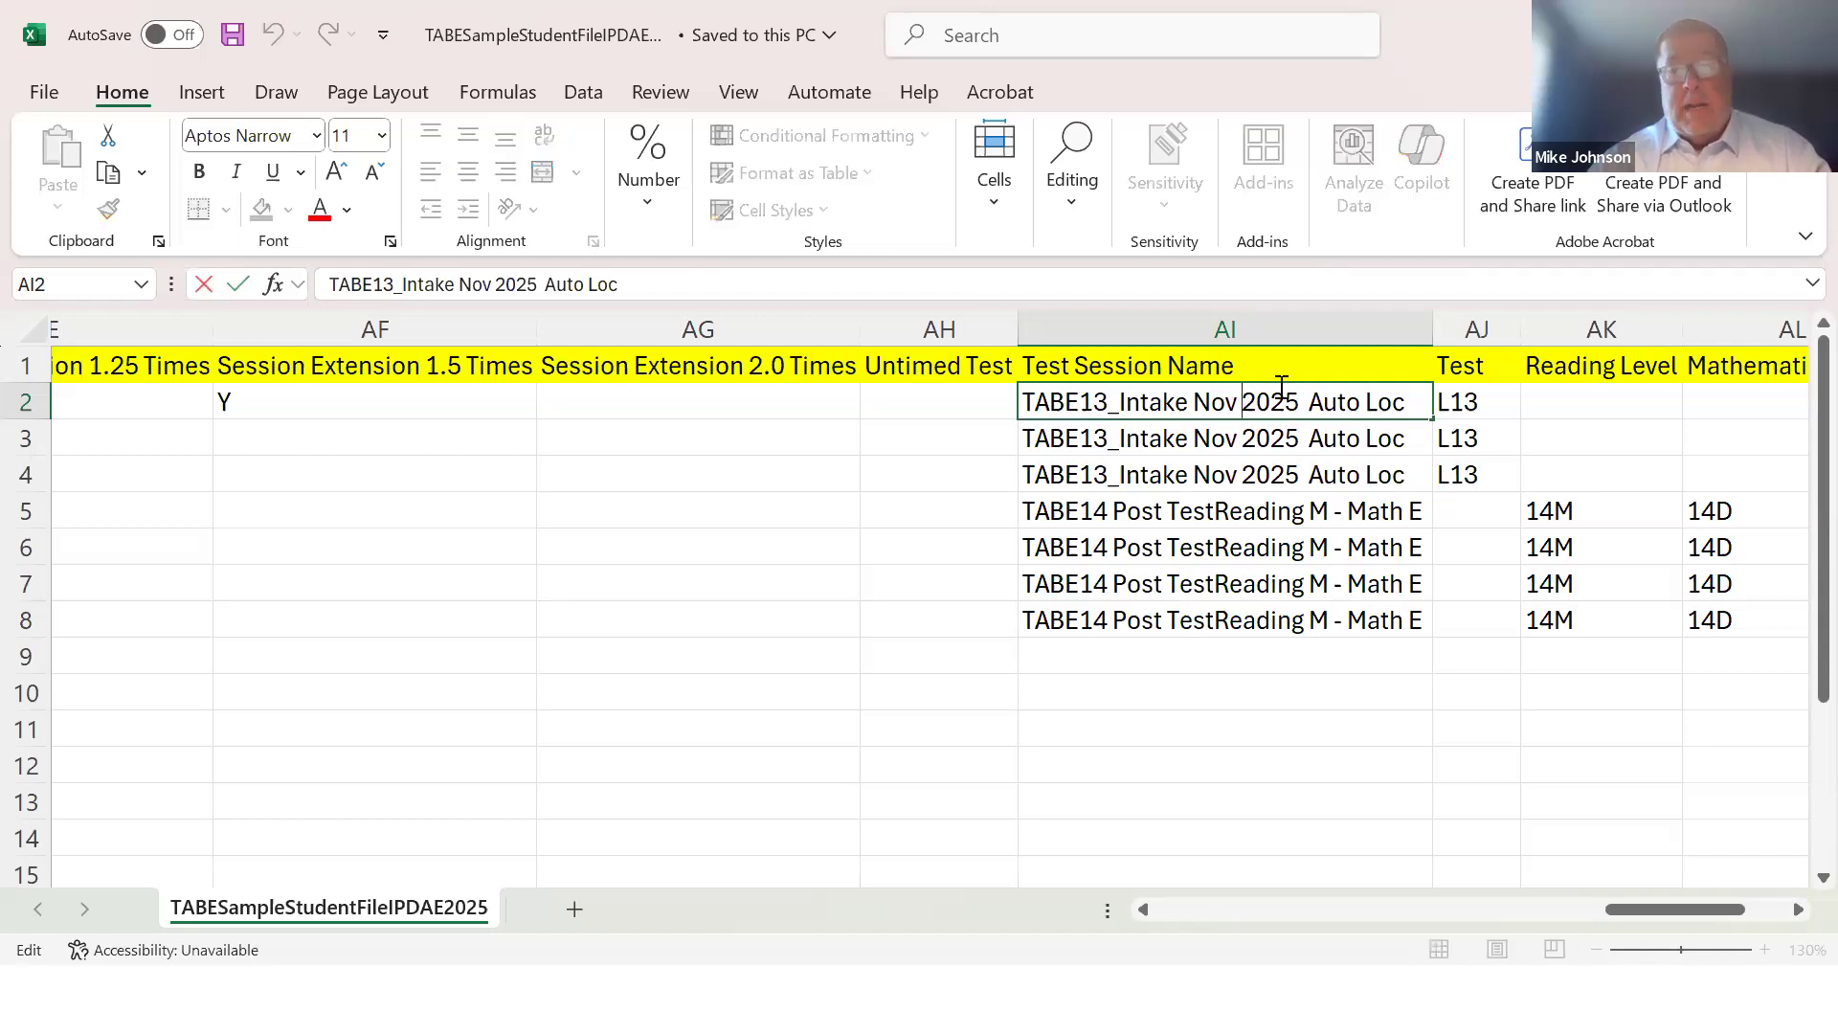
{"action": "type", "text": "1-15"}
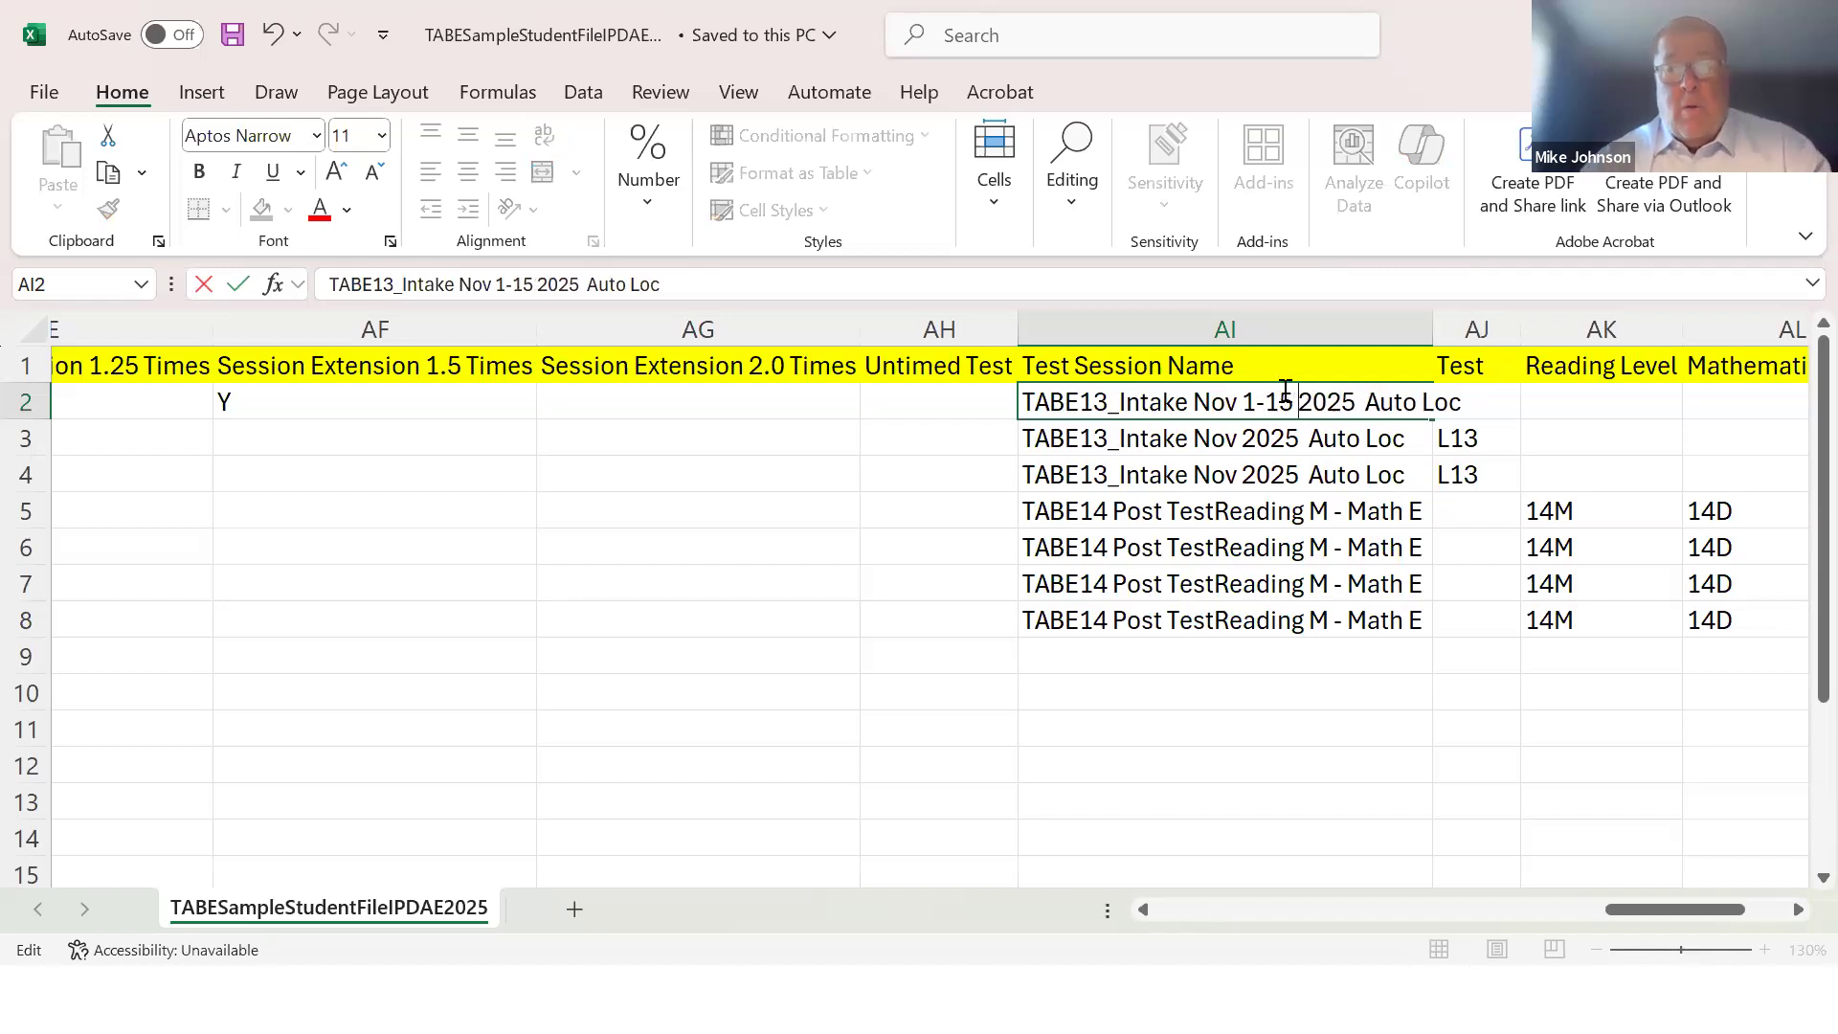
Append "Part 2" to the session name in AI3 and fit the width of column AI to its contents
{"action": "left_click", "coordinate": [1405, 433]}
{"action": "double_click", "coordinate": [1405, 434]}
{"action": "type", "text": "Part 2"}
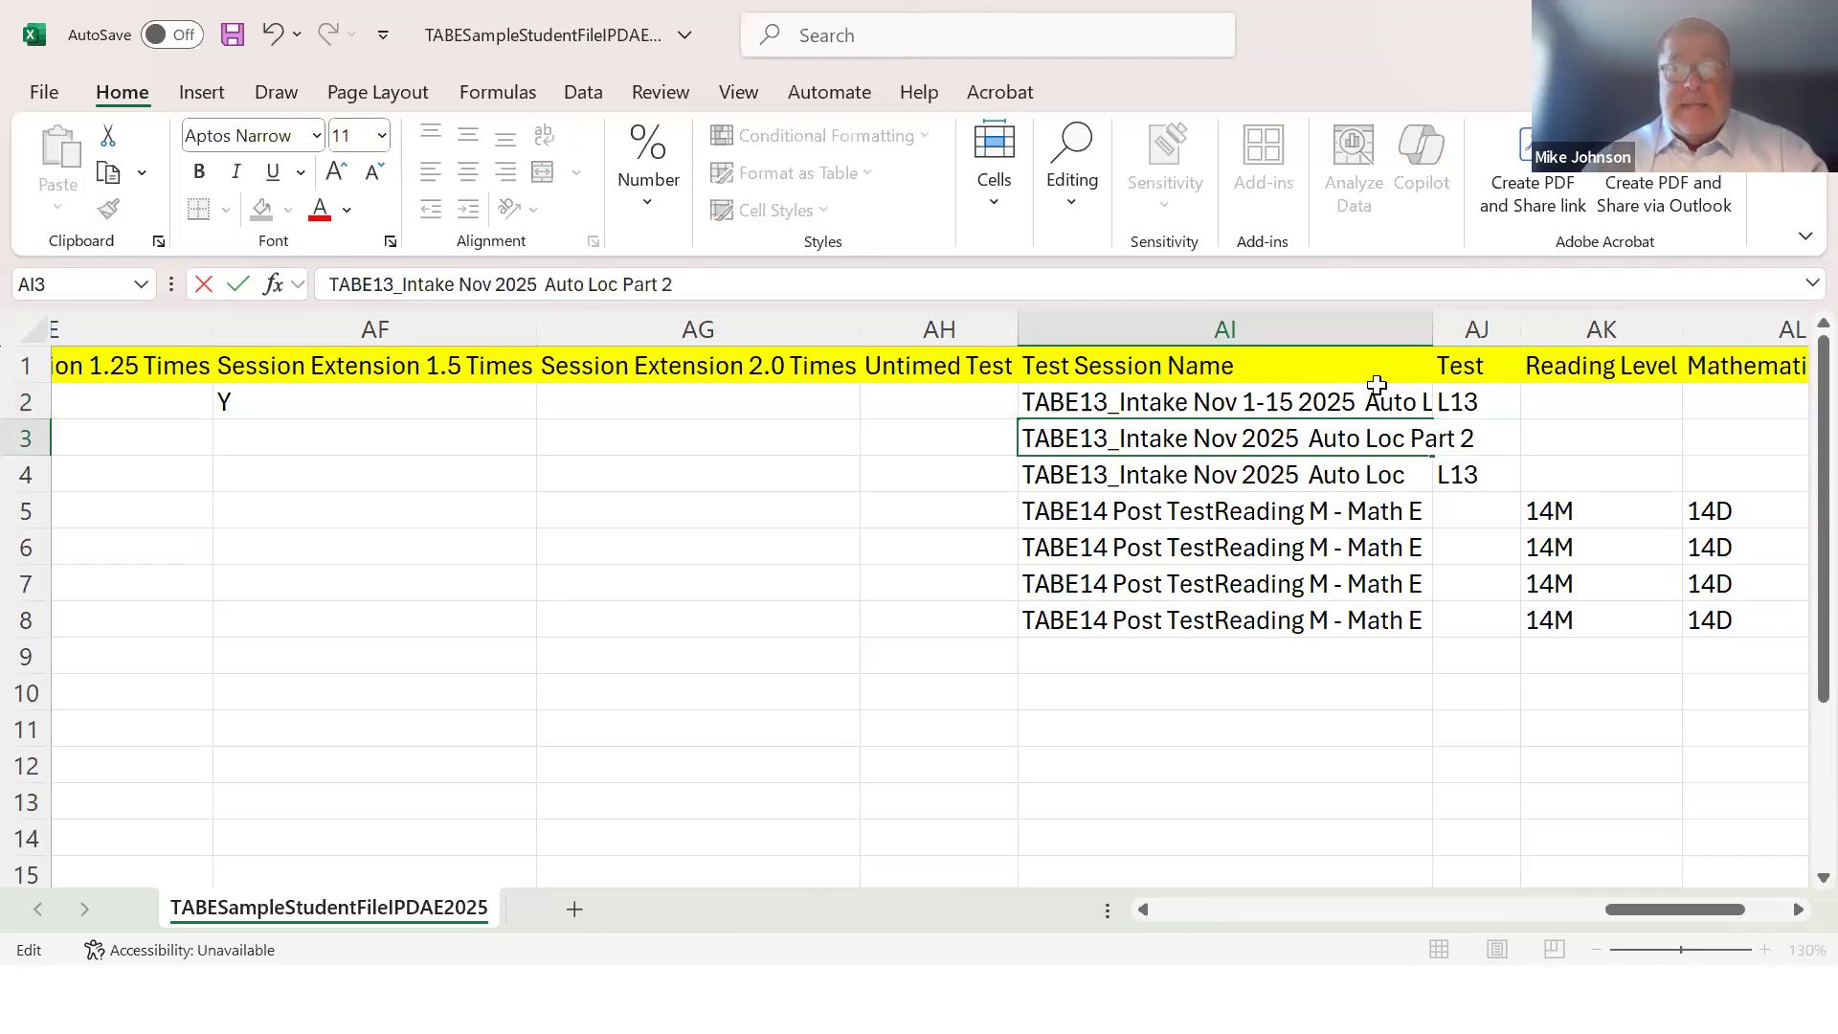
{"action": "left_click", "coordinate": [1430, 328]}
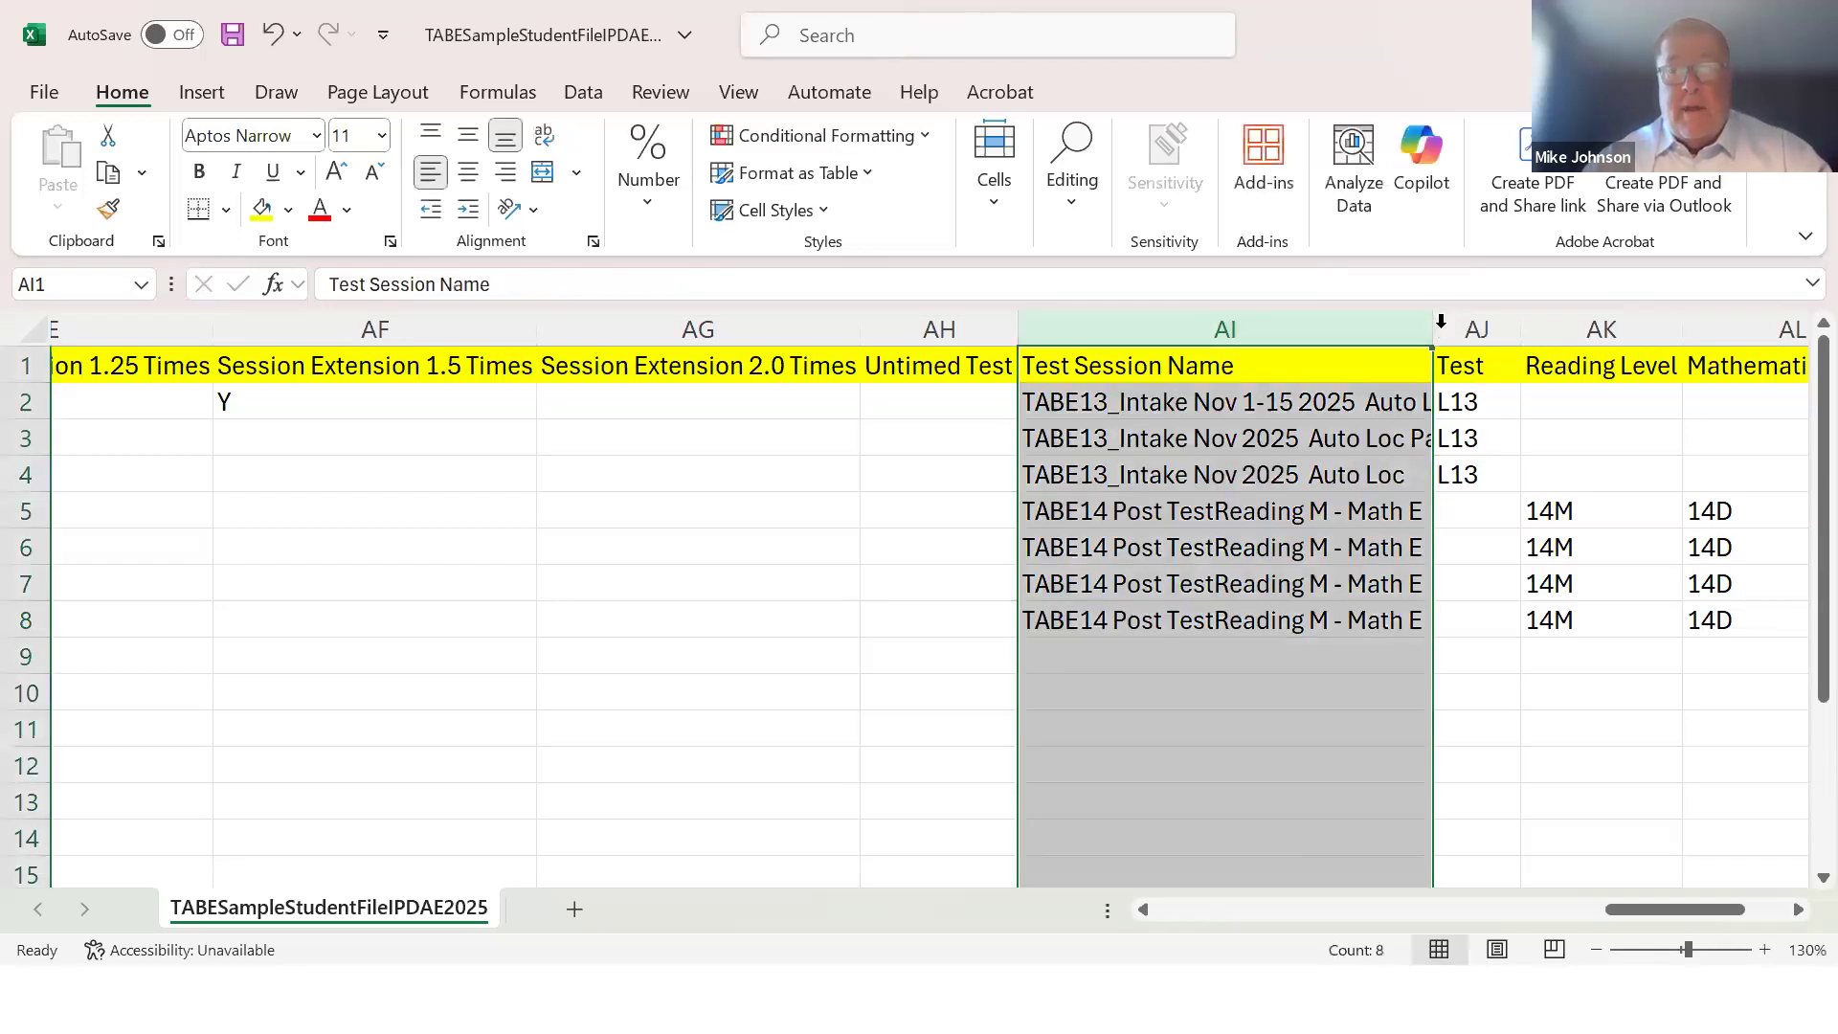
{"action": "double_click", "coordinate": [1441, 320]}
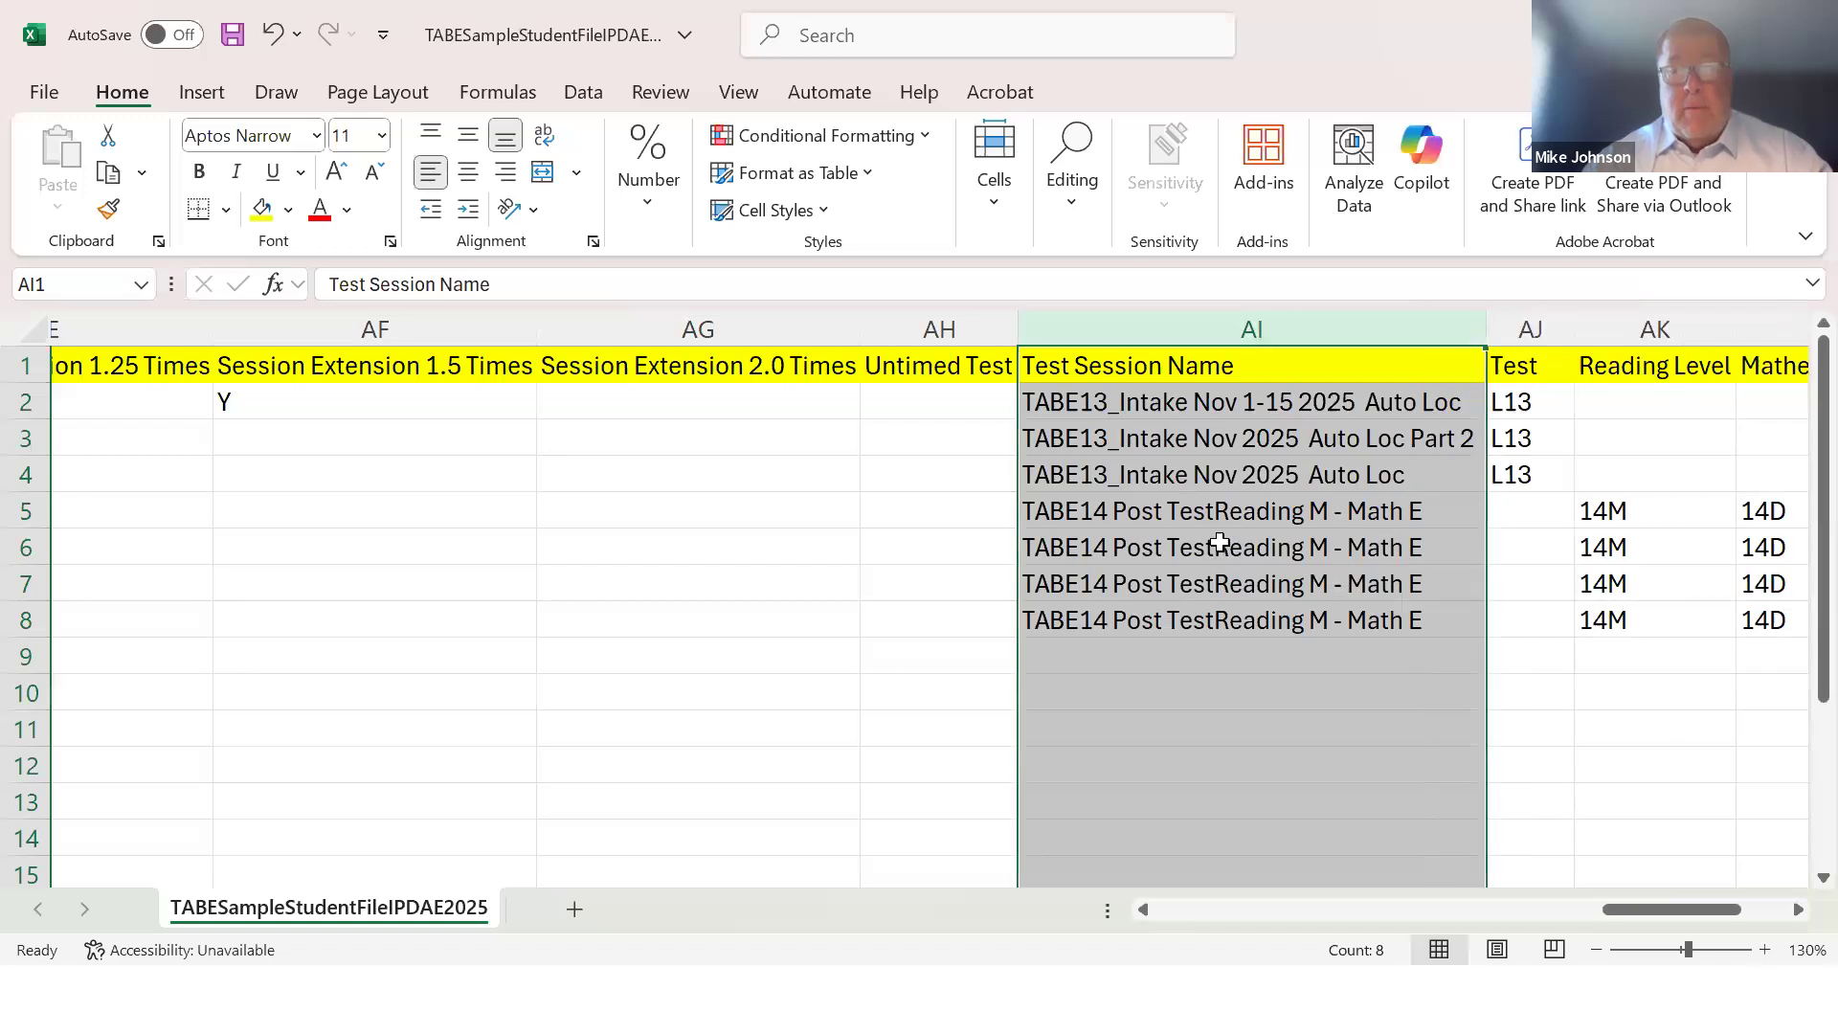
Change the session name in AI5 to "TABE14 Post Test Nov Reading M - Math E"
{"action": "left_click", "coordinate": [1176, 503]}
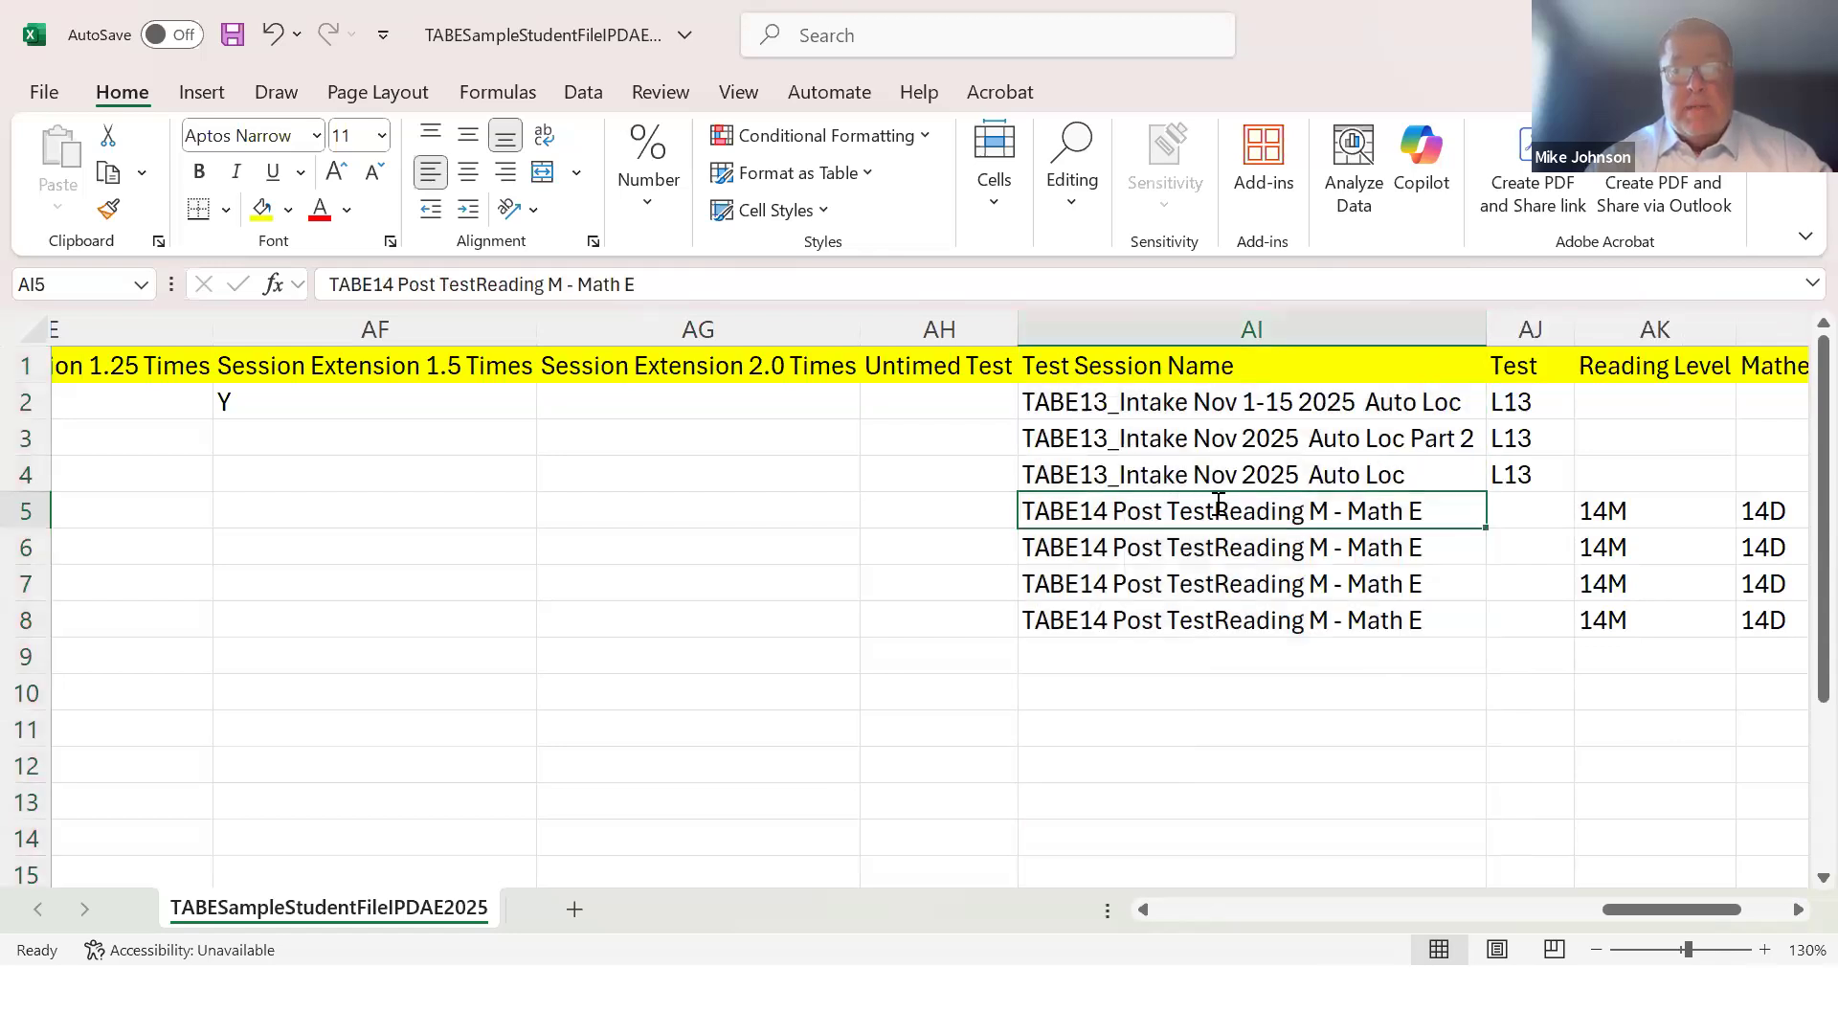
{"action": "double_click", "coordinate": [1218, 507]}
{"action": "type", "text": "Nov"}
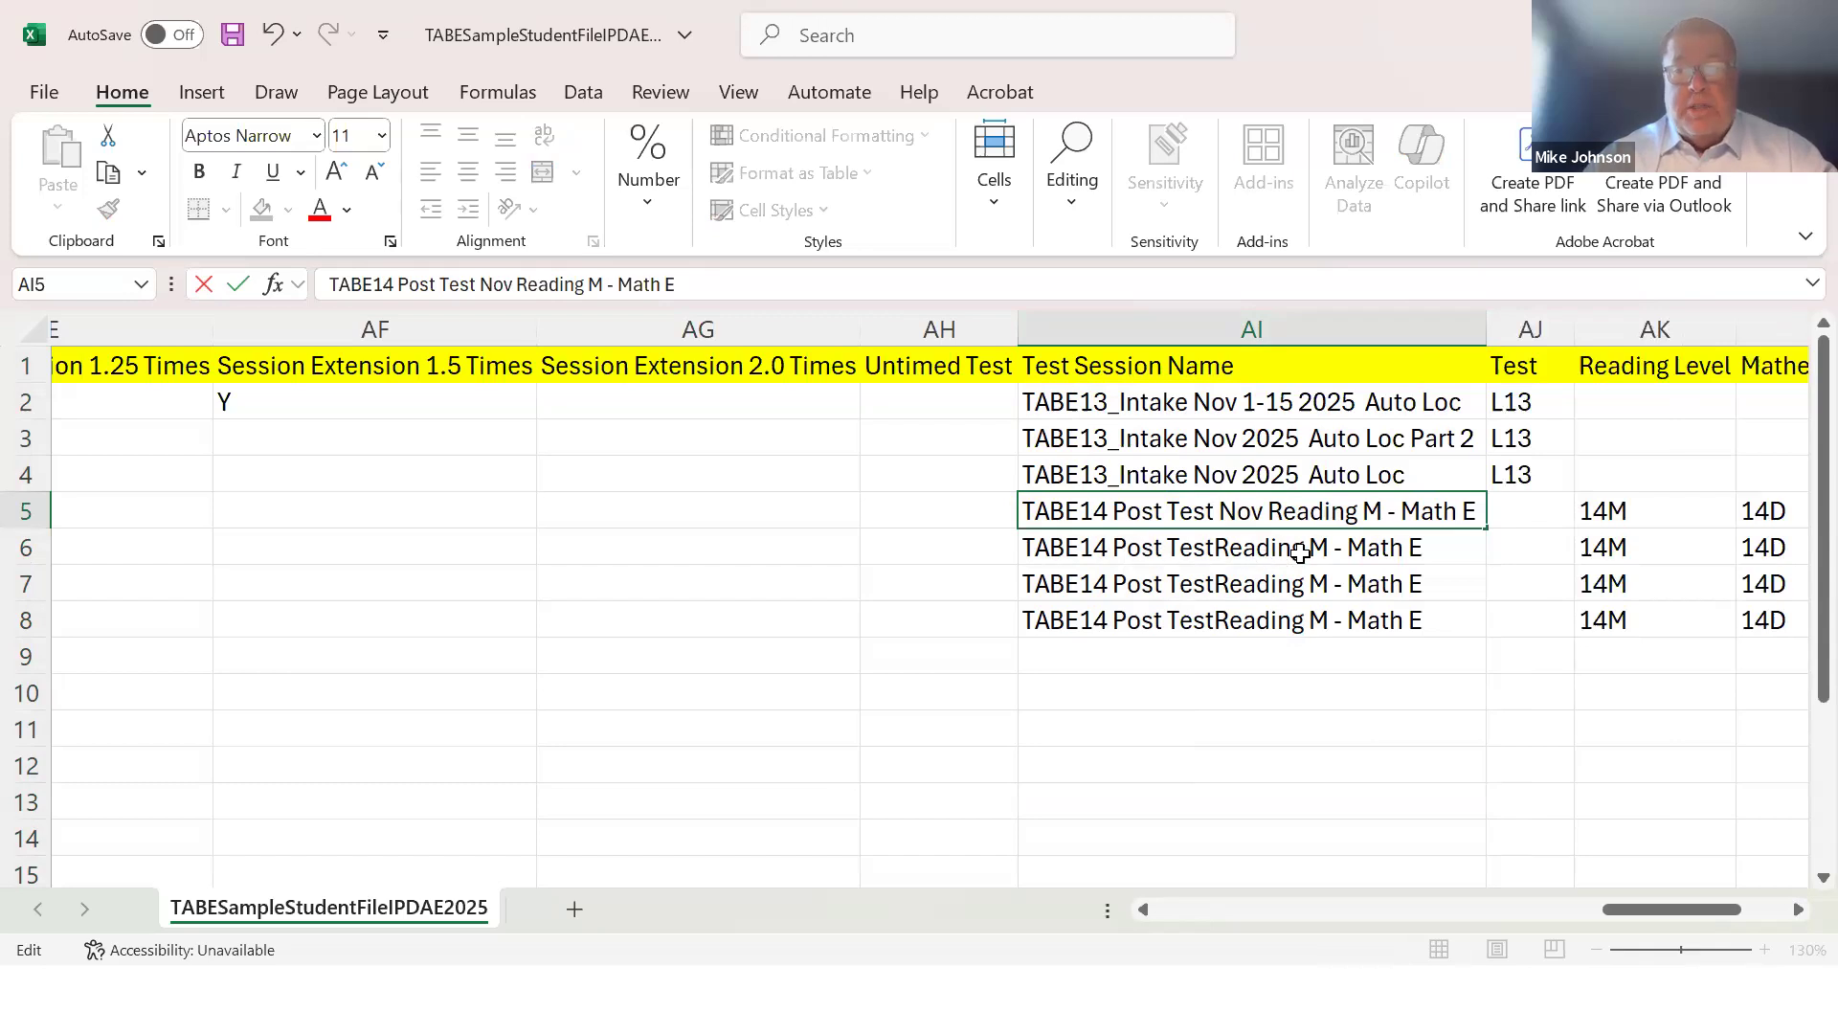
Change the session name in AI8 to "TABE14 Post TestReading E - Math E" and set the reading level in AK8 to 14E
{"action": "left_click", "coordinate": [1316, 613]}
{"action": "double_click", "coordinate": [1317, 619]}
{"action": "double_click", "coordinate": [1318, 621]}
{"action": "type", "text": "E"}
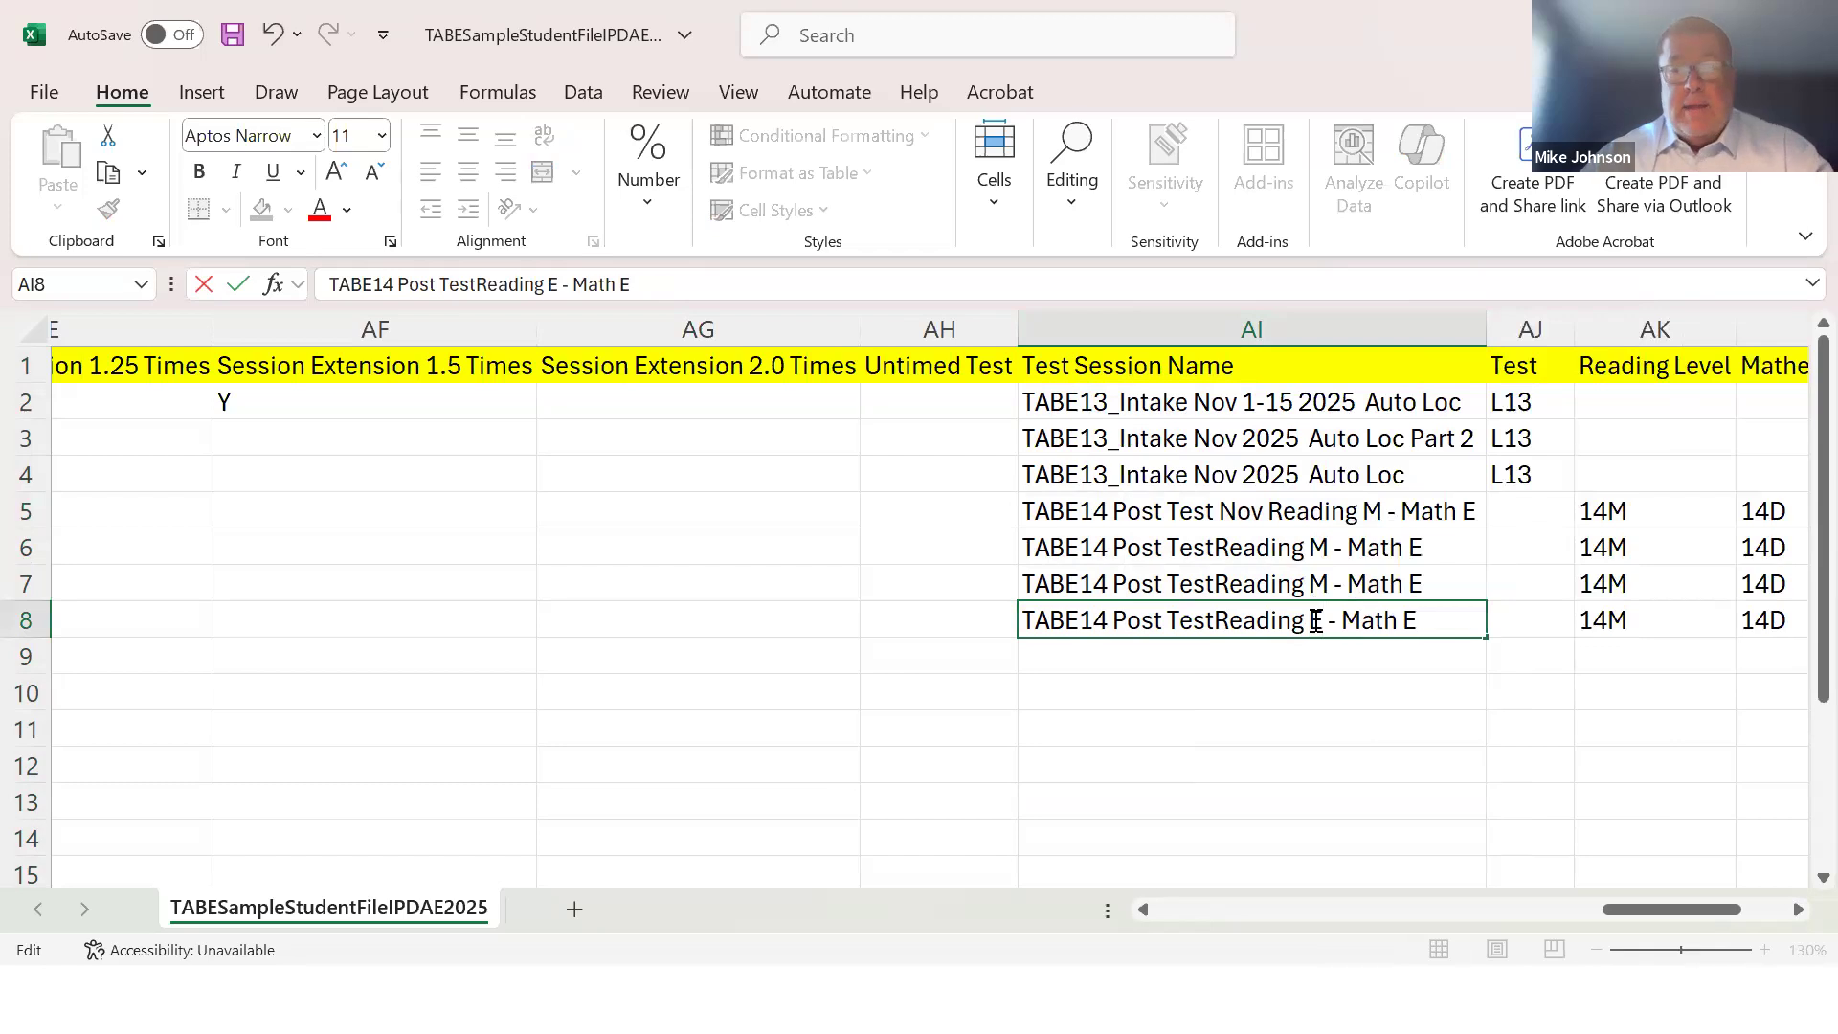
{"action": "double_click", "coordinate": [1637, 617]}
{"action": "key", "text": "BackSpace"}
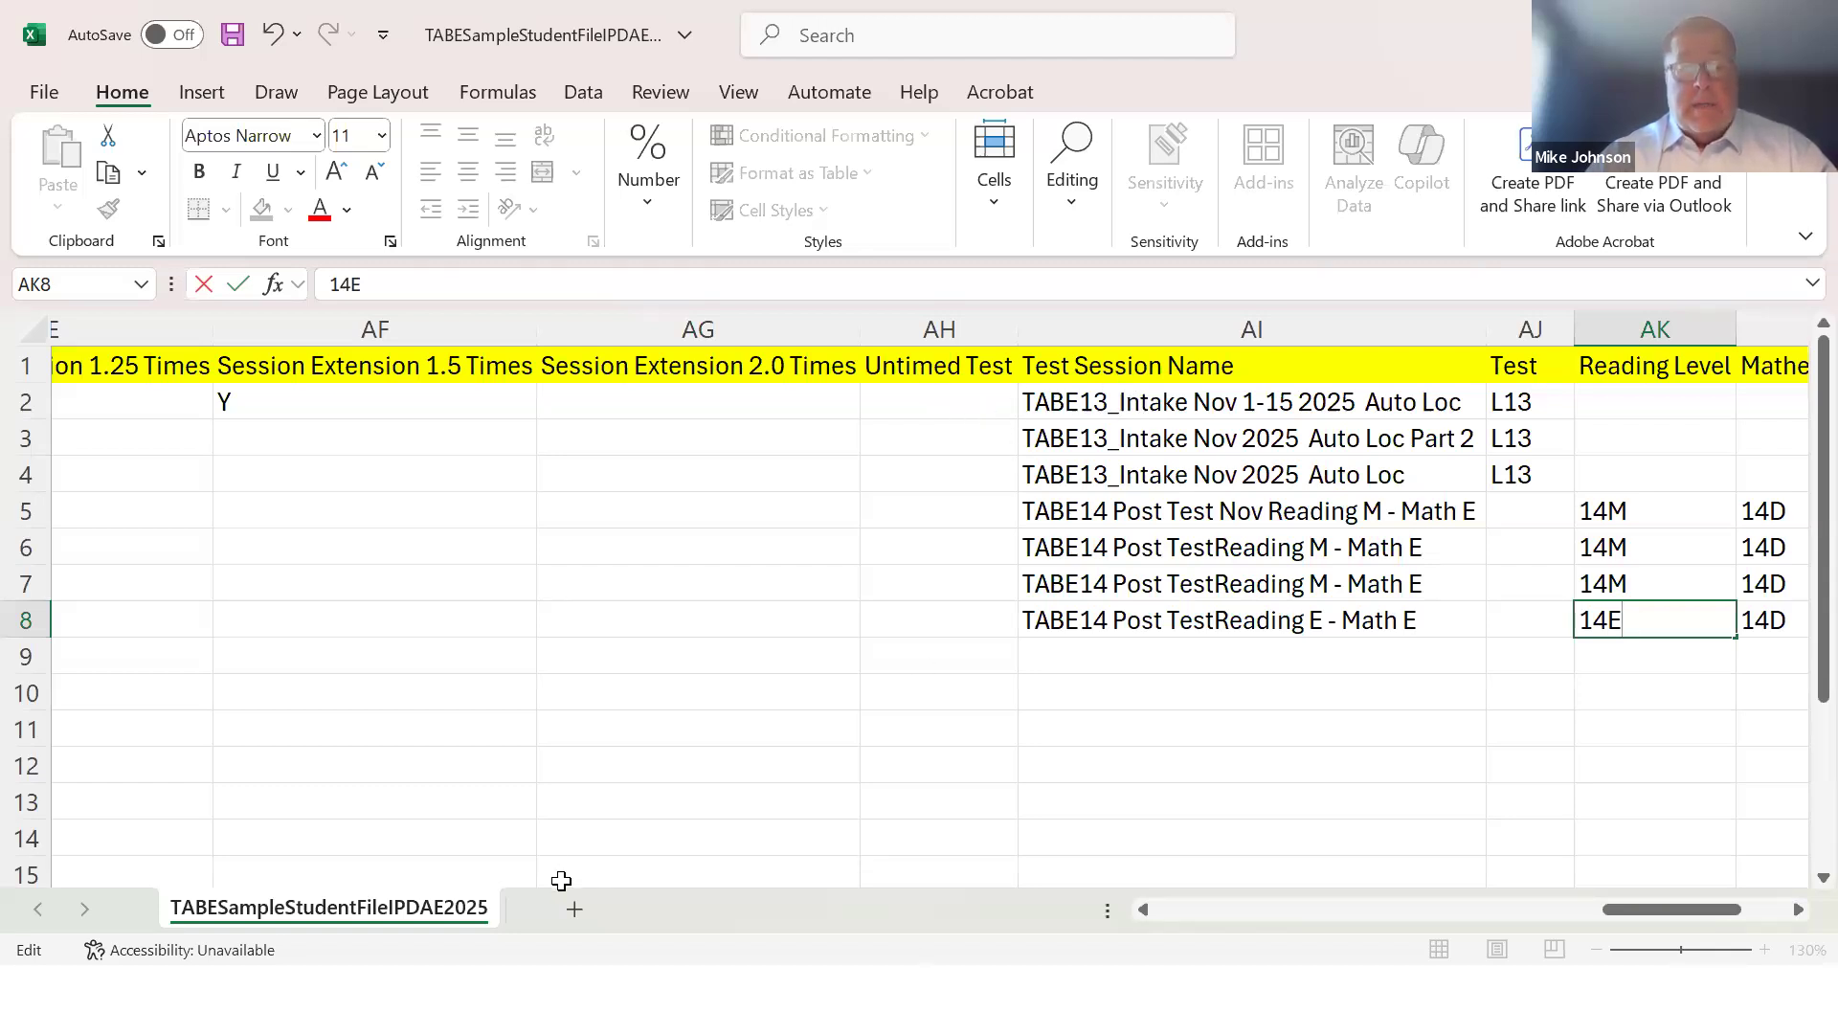
Switch to DRC INSIGHT in Chrome and open Manage Test Sessions in Test Management
{"action": "key", "text": "alt+Tab"}
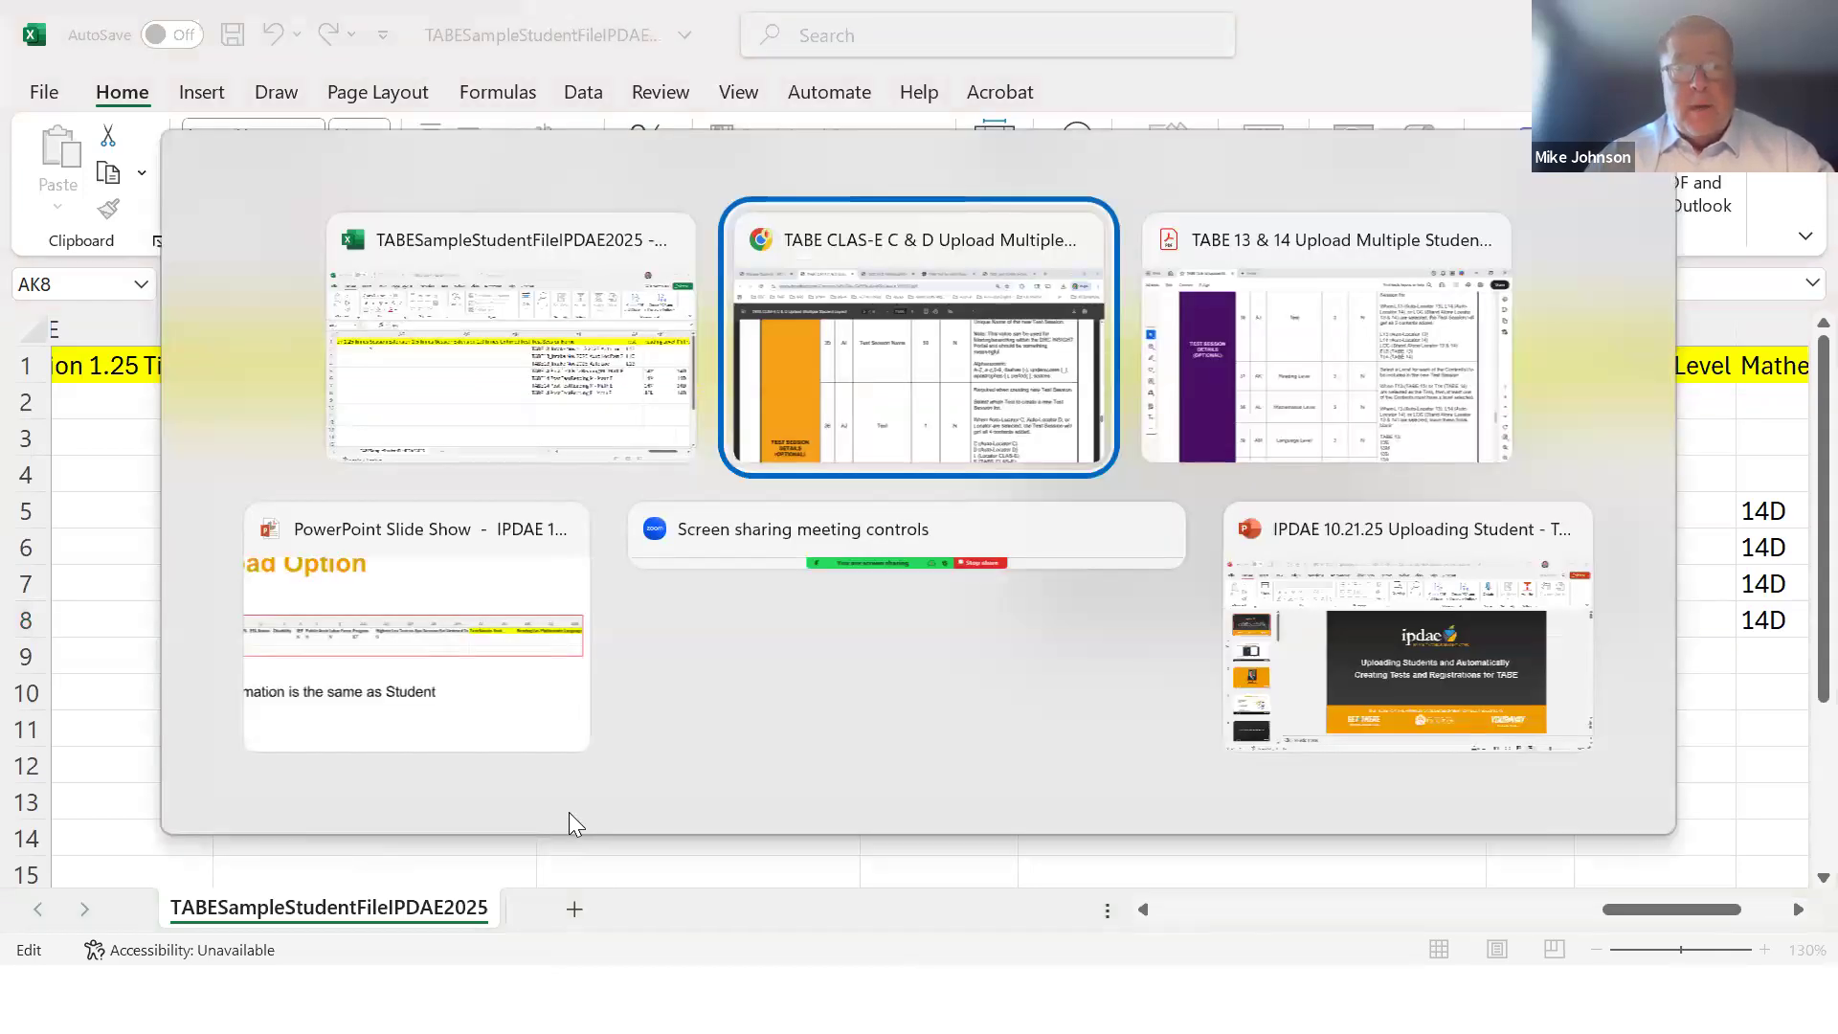
{"action": "scroll", "coordinate": [381, 341], "scroll_direction": "up", "scroll_amount": 8}
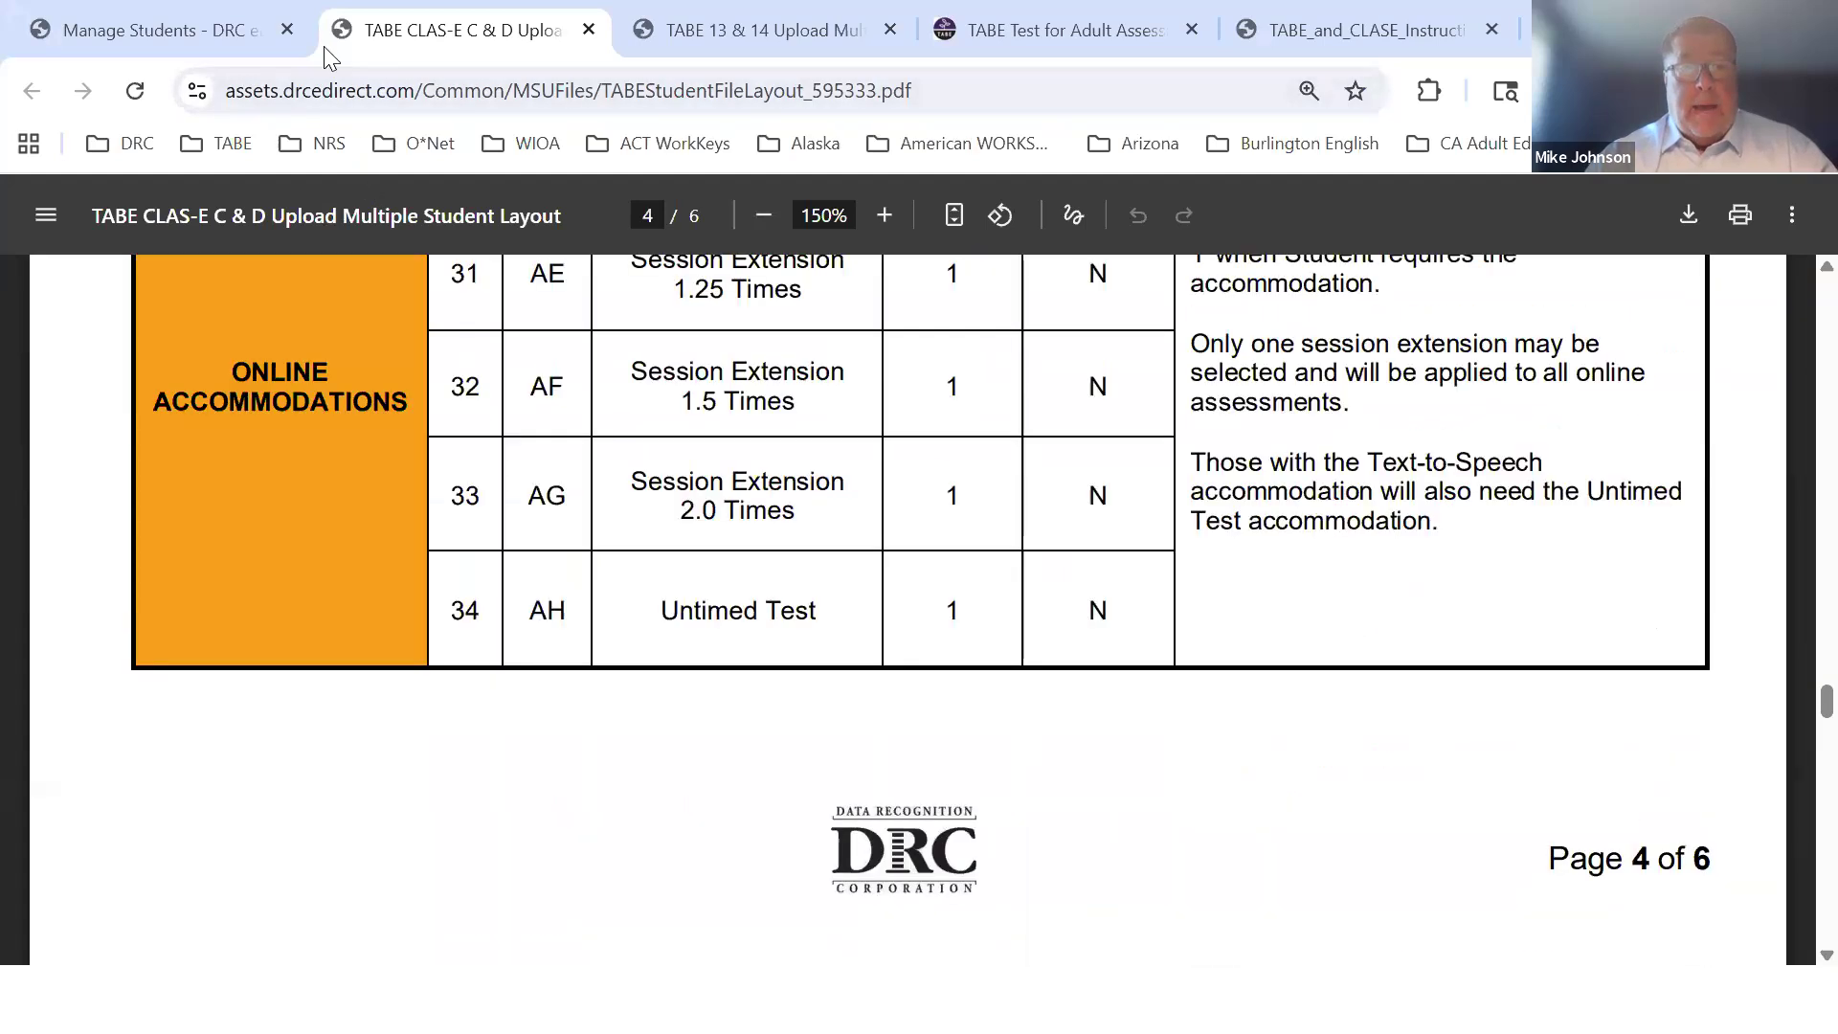
{"action": "scroll", "coordinate": [473, 558], "scroll_direction": "up", "scroll_amount": 10}
{"action": "left_click", "coordinate": [175, 35]}
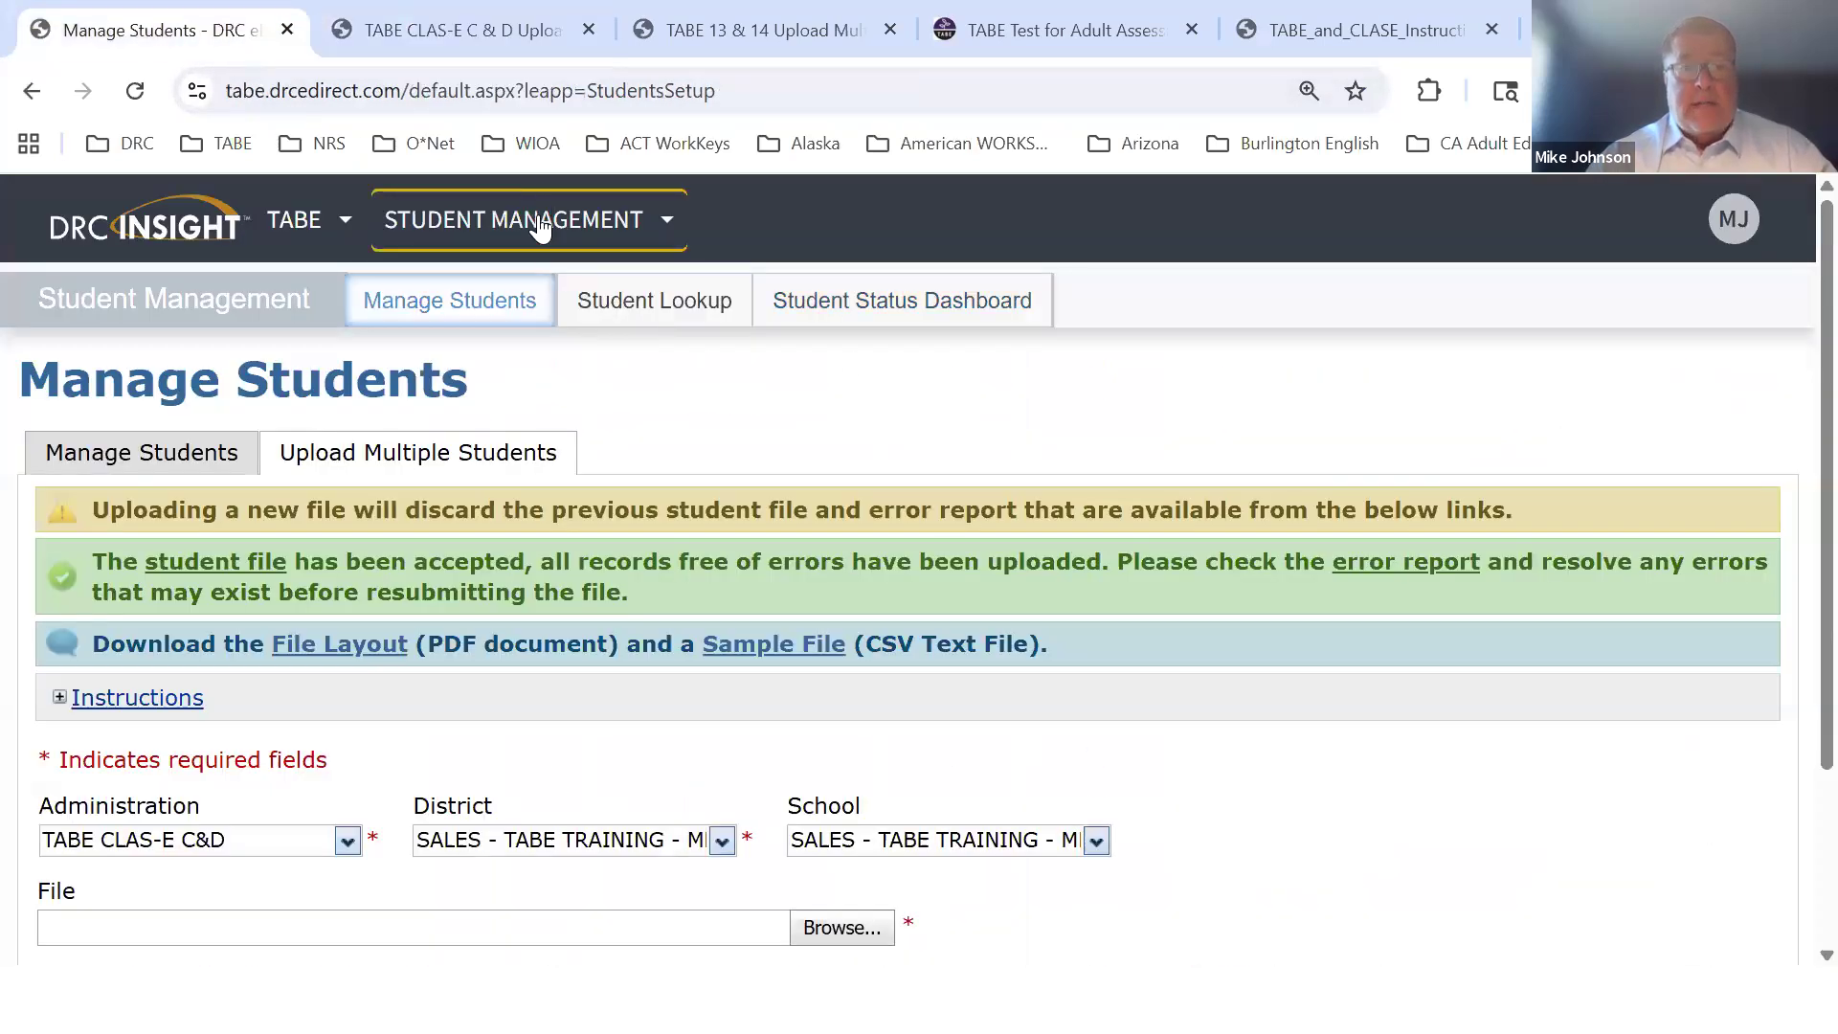
{"action": "left_click", "coordinate": [541, 227]}
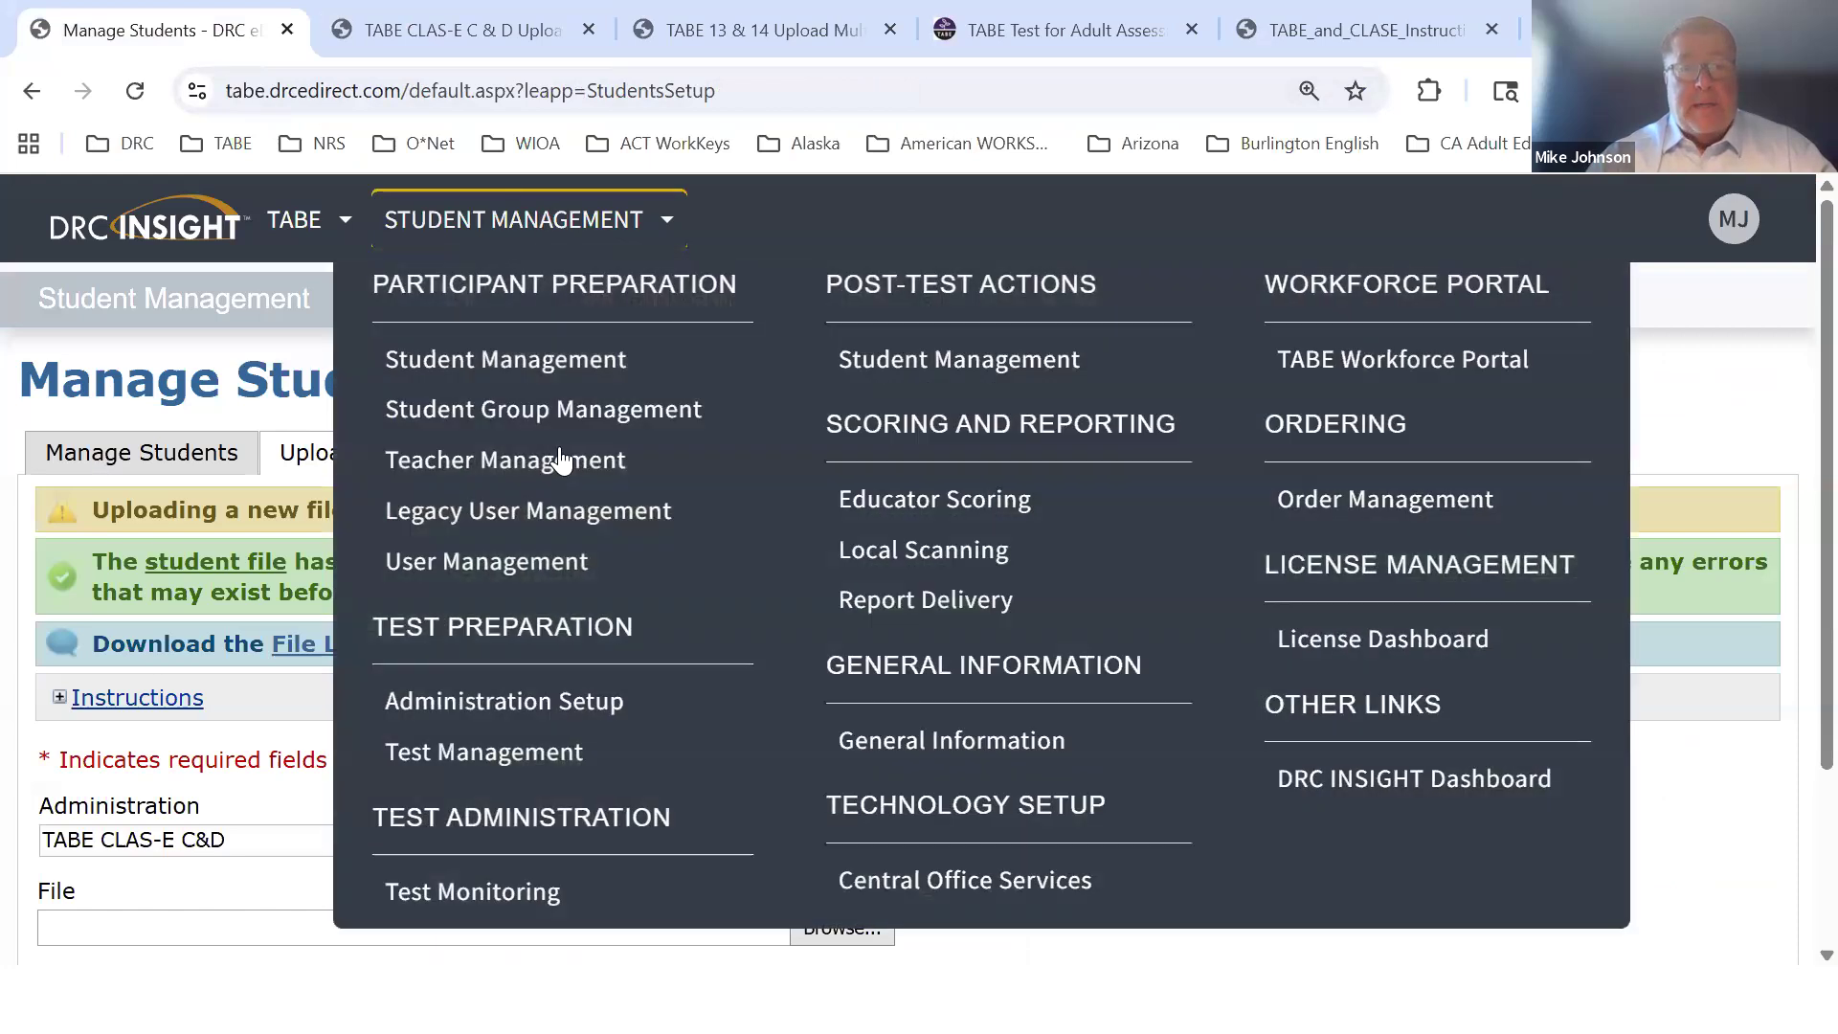
{"action": "left_click", "coordinate": [521, 752]}
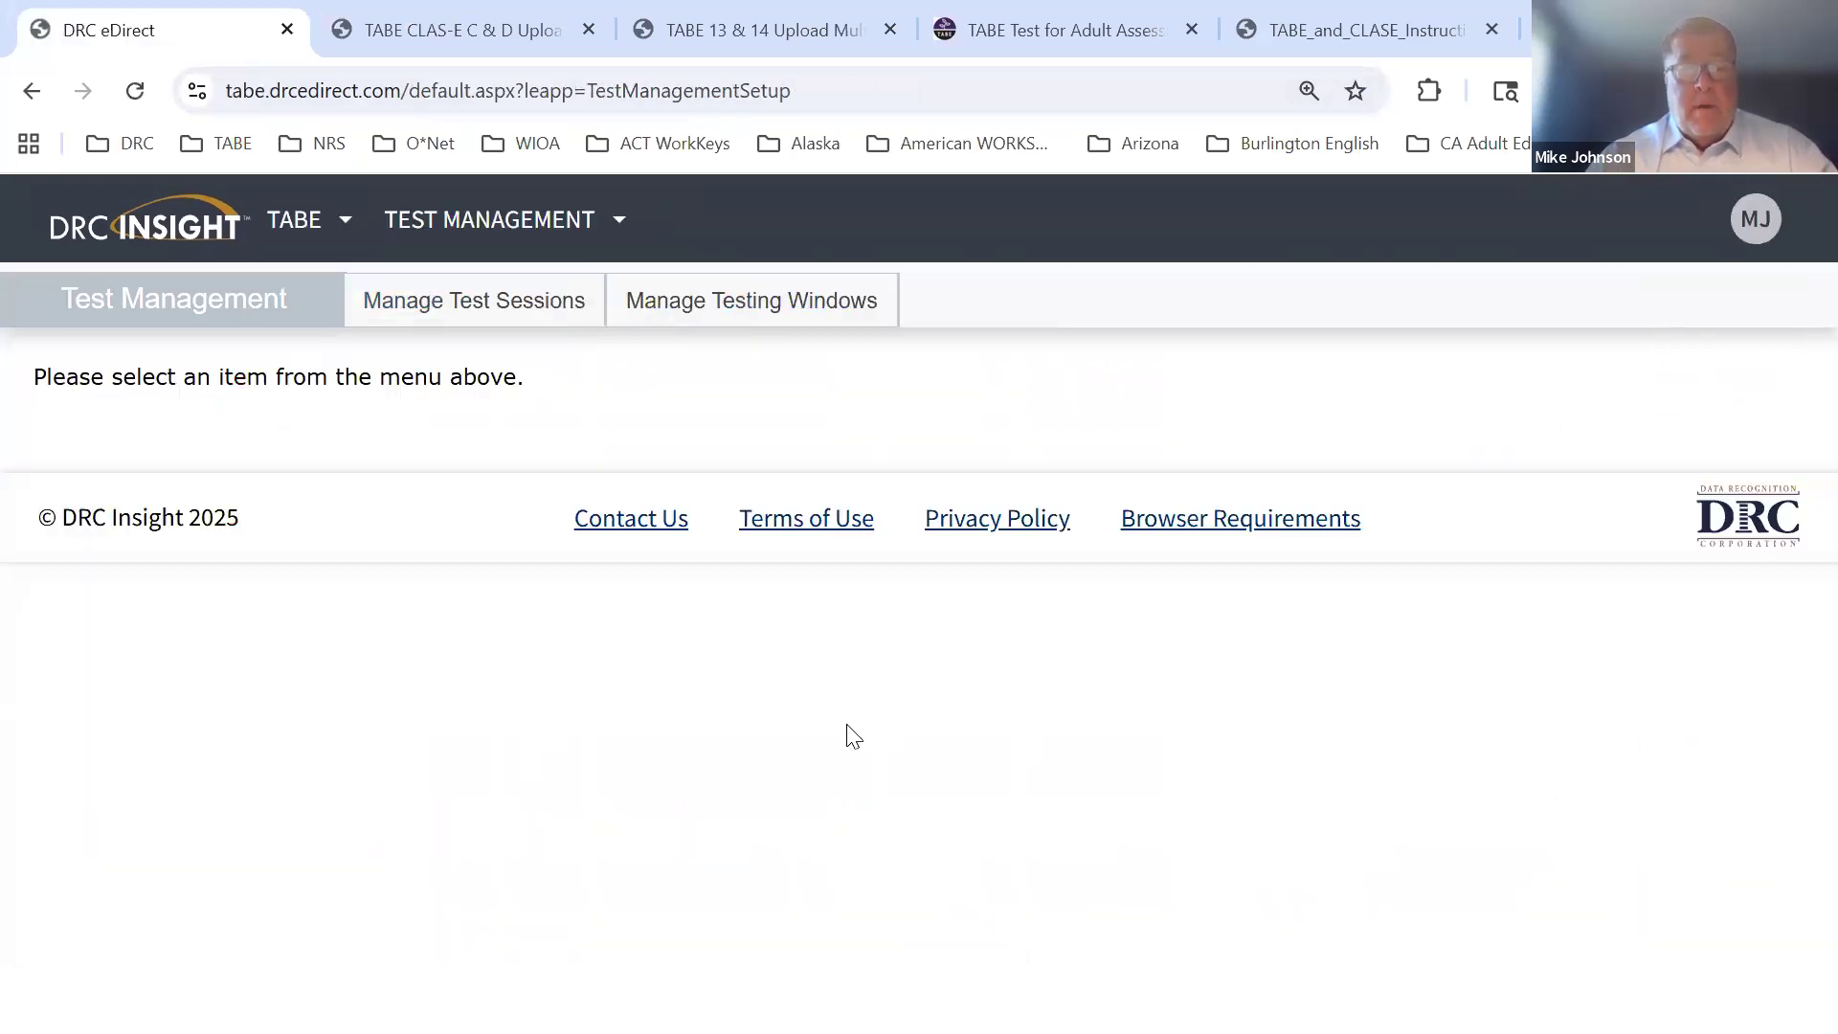
{"action": "left_click", "coordinate": [492, 296]}
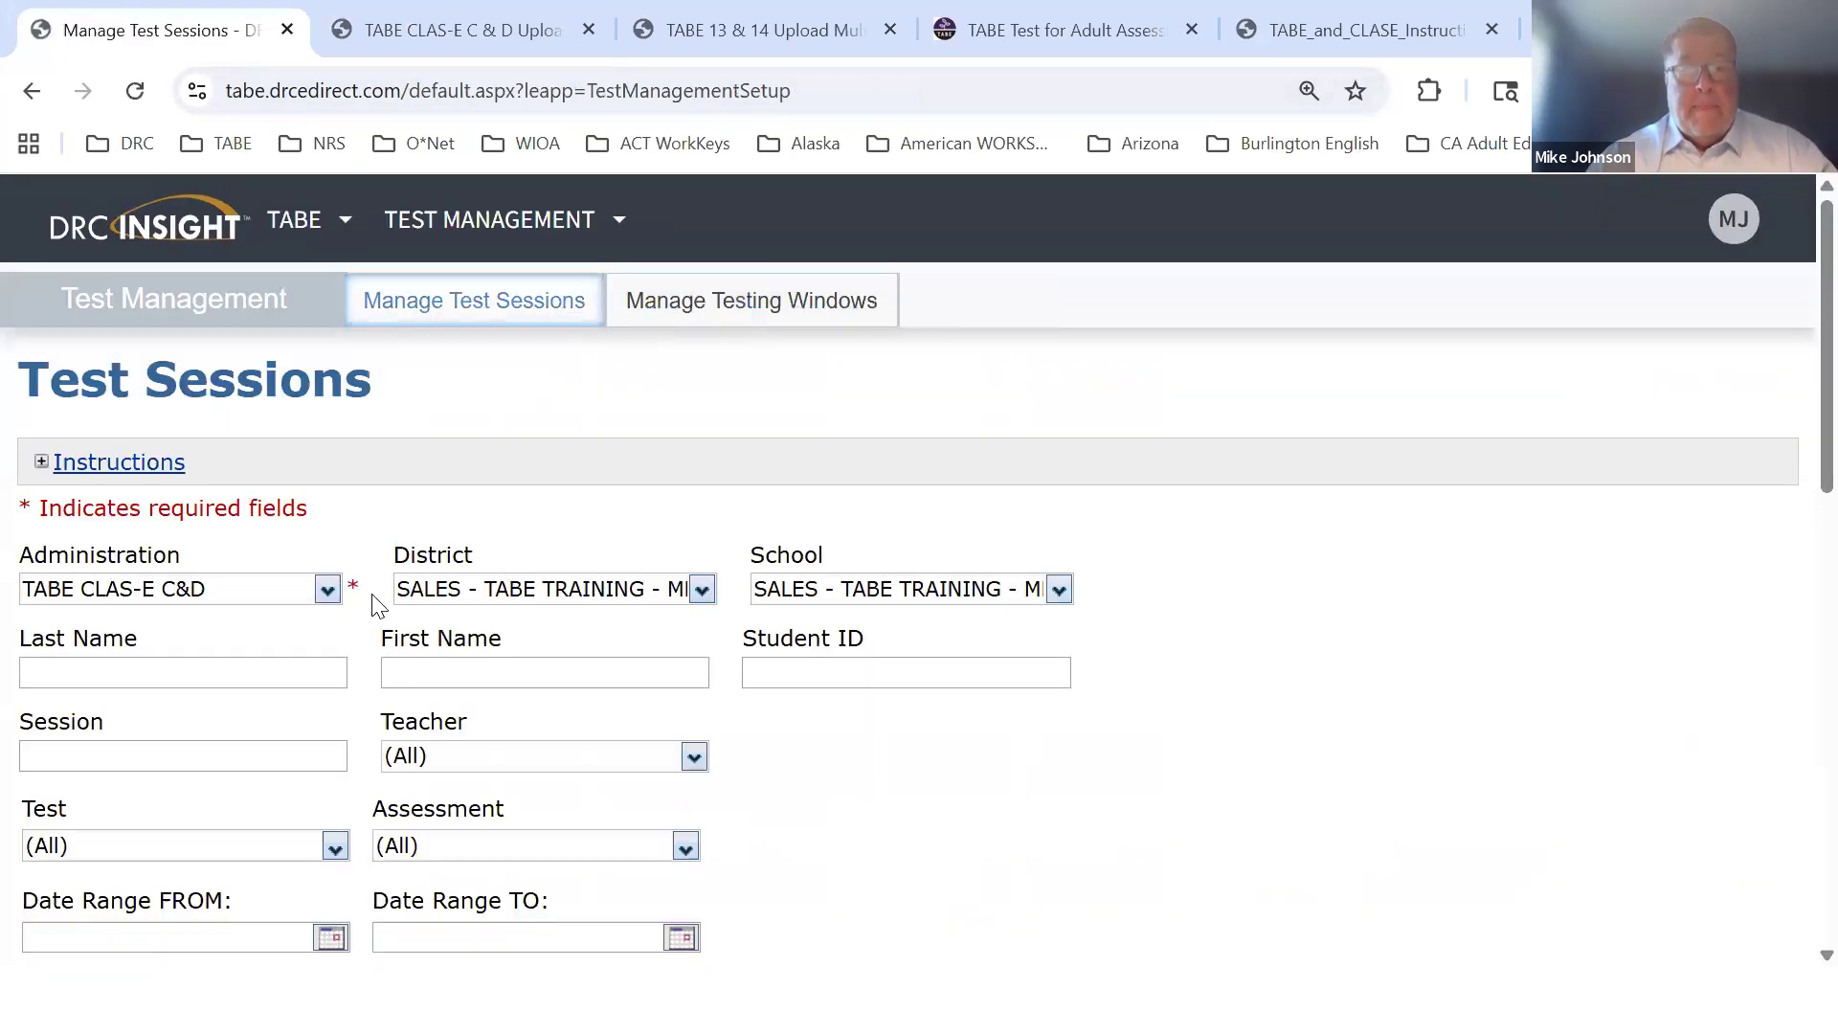
Set the administration to TABE 13&14 and show its test sessions
{"action": "scroll", "coordinate": [360, 584], "scroll_direction": "down", "scroll_amount": 5}
{"action": "scroll", "coordinate": [287, 589], "scroll_direction": "up", "scroll_amount": 5}
{"action": "left_click", "coordinate": [268, 589]}
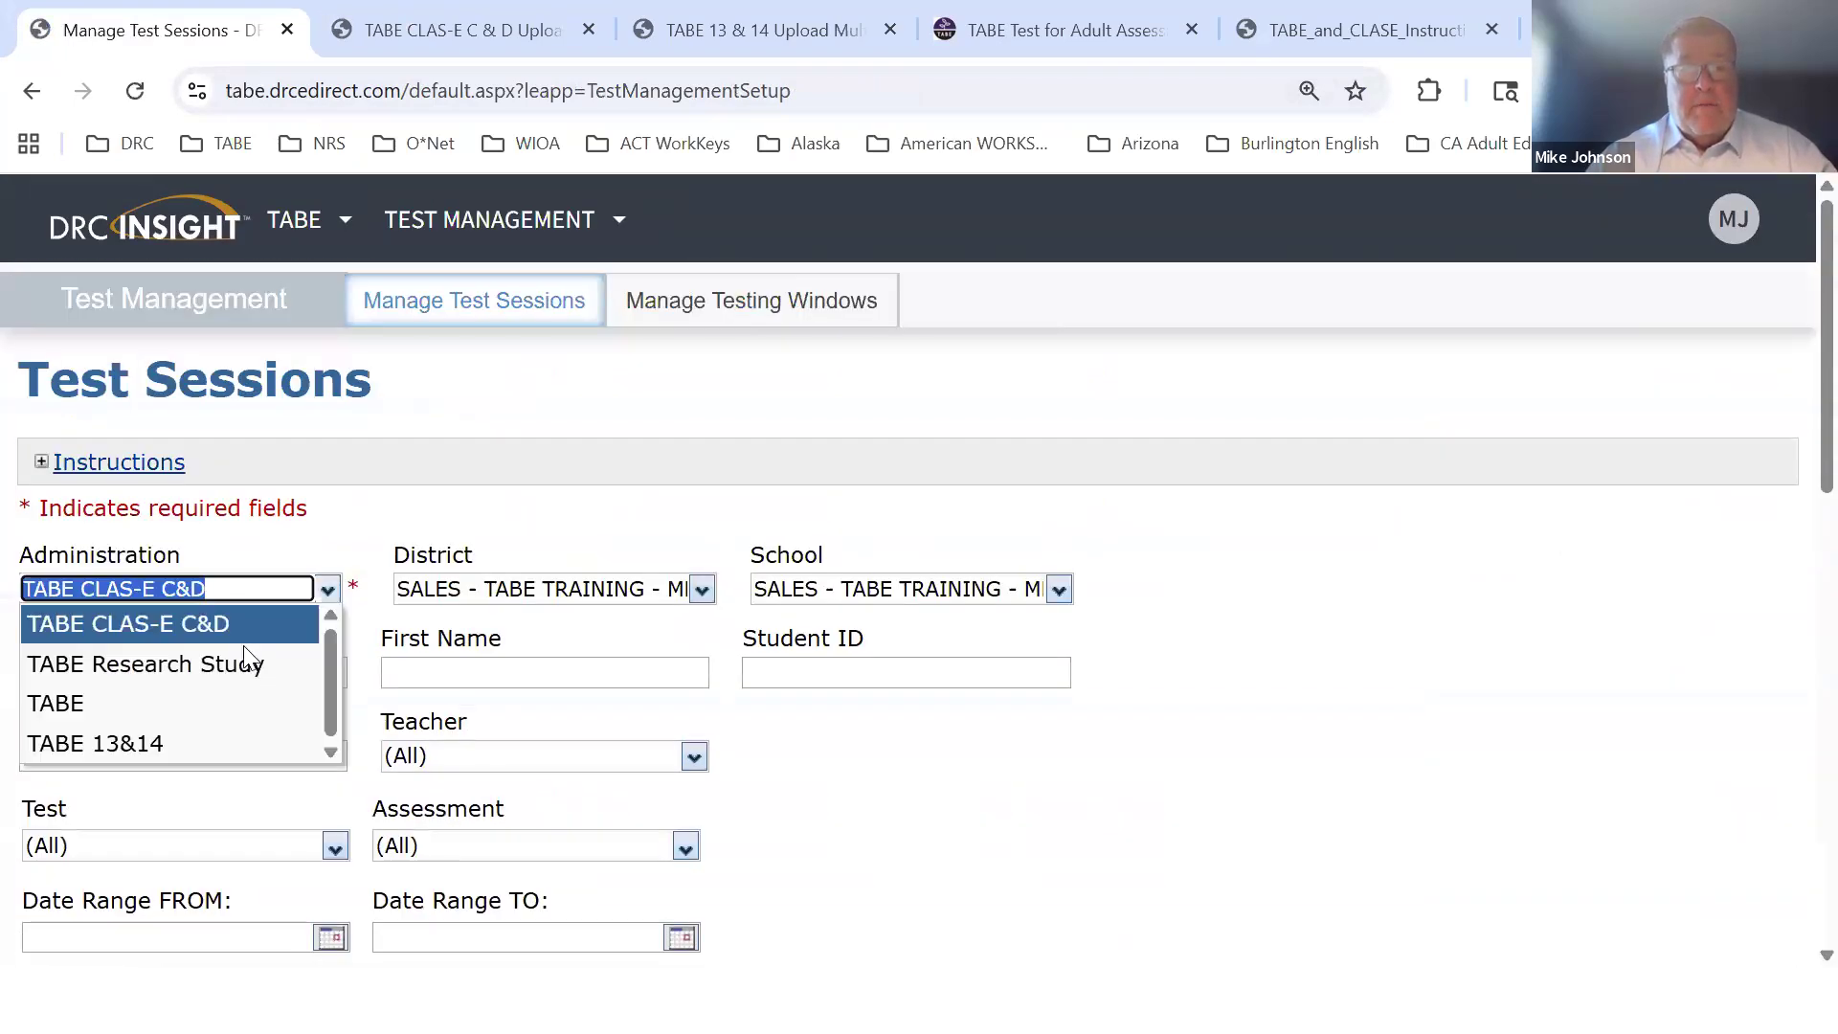
{"action": "left_click", "coordinate": [177, 743]}
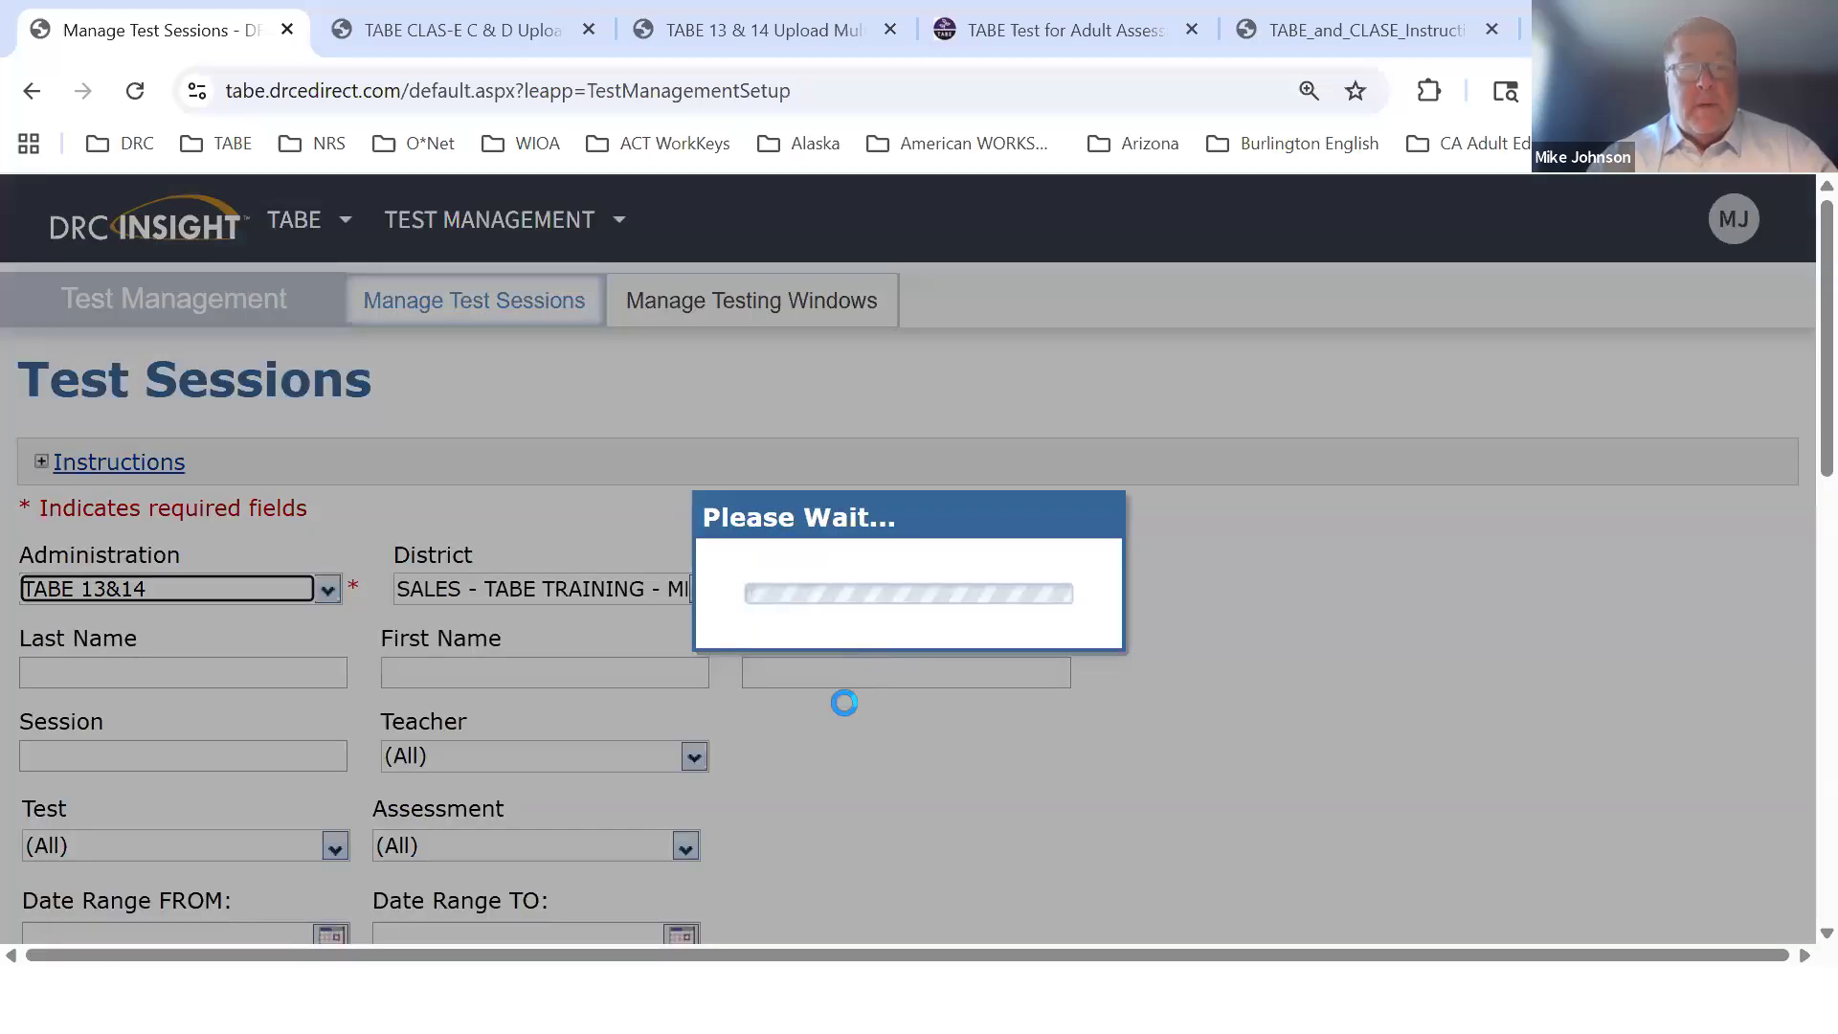
{"action": "scroll", "coordinate": [833, 742], "scroll_direction": "down", "scroll_amount": 7}
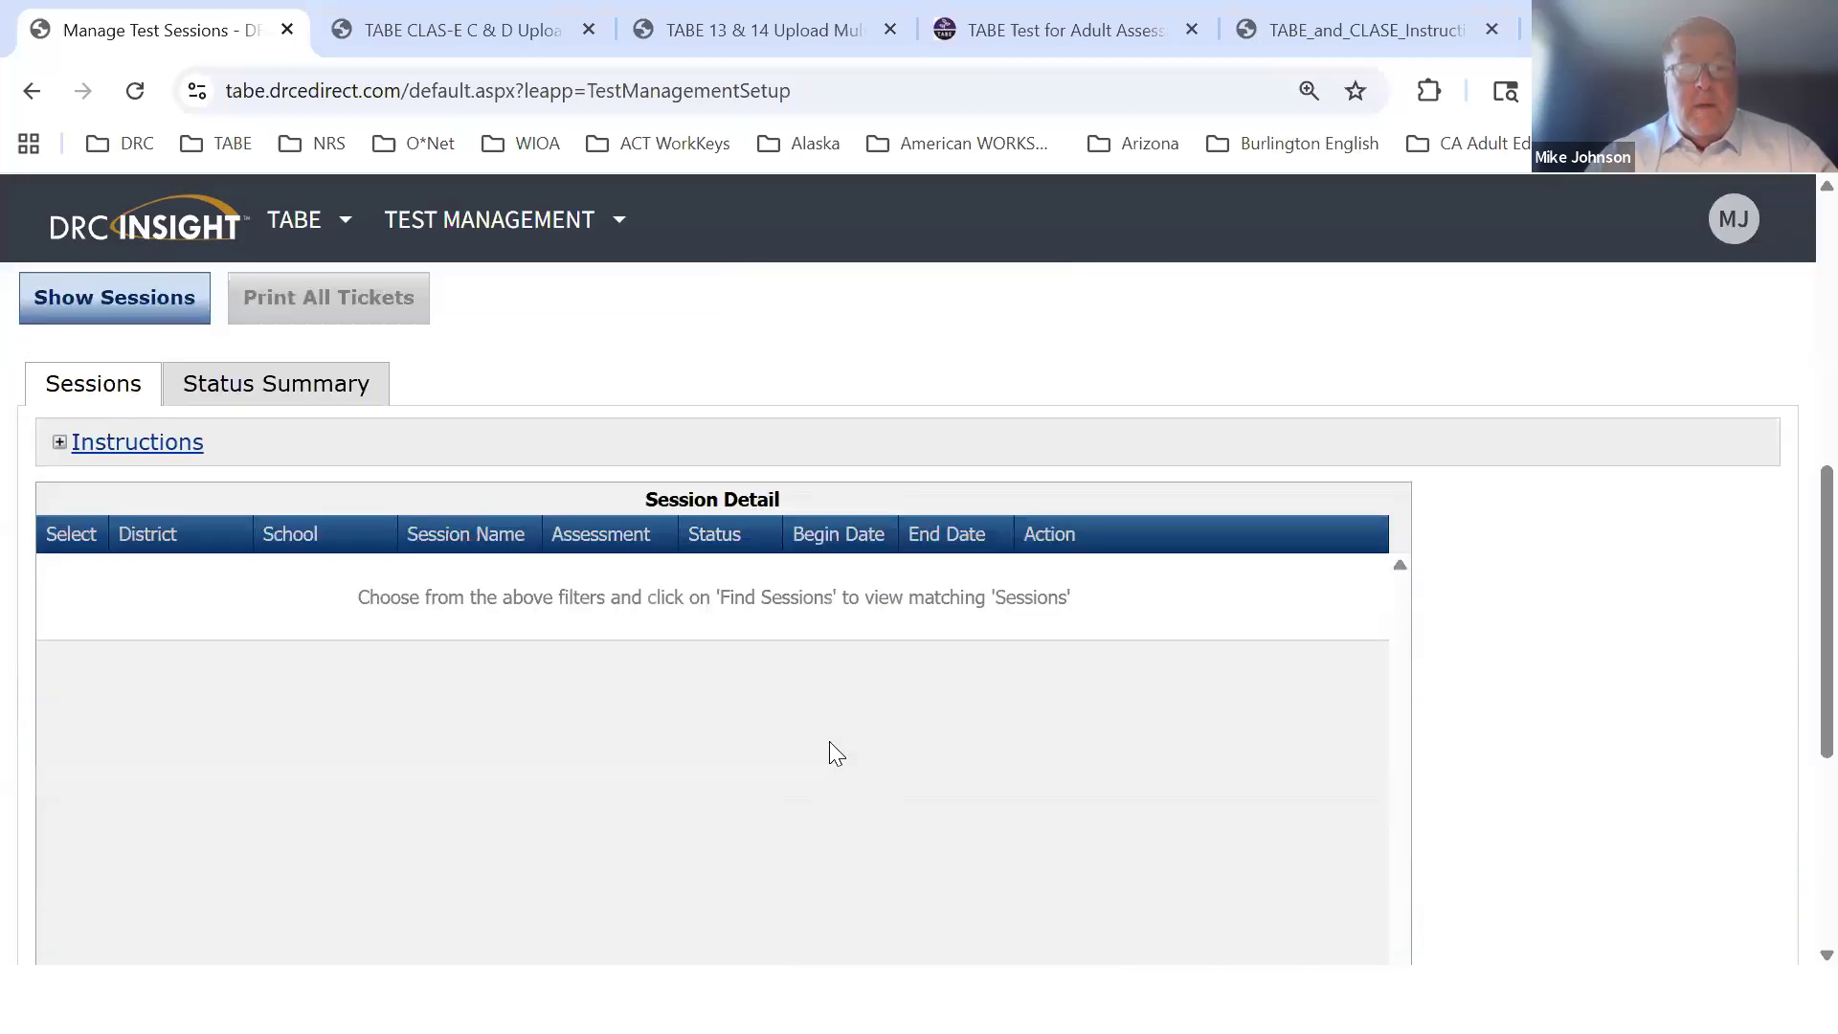
{"action": "left_click", "coordinate": [76, 312]}
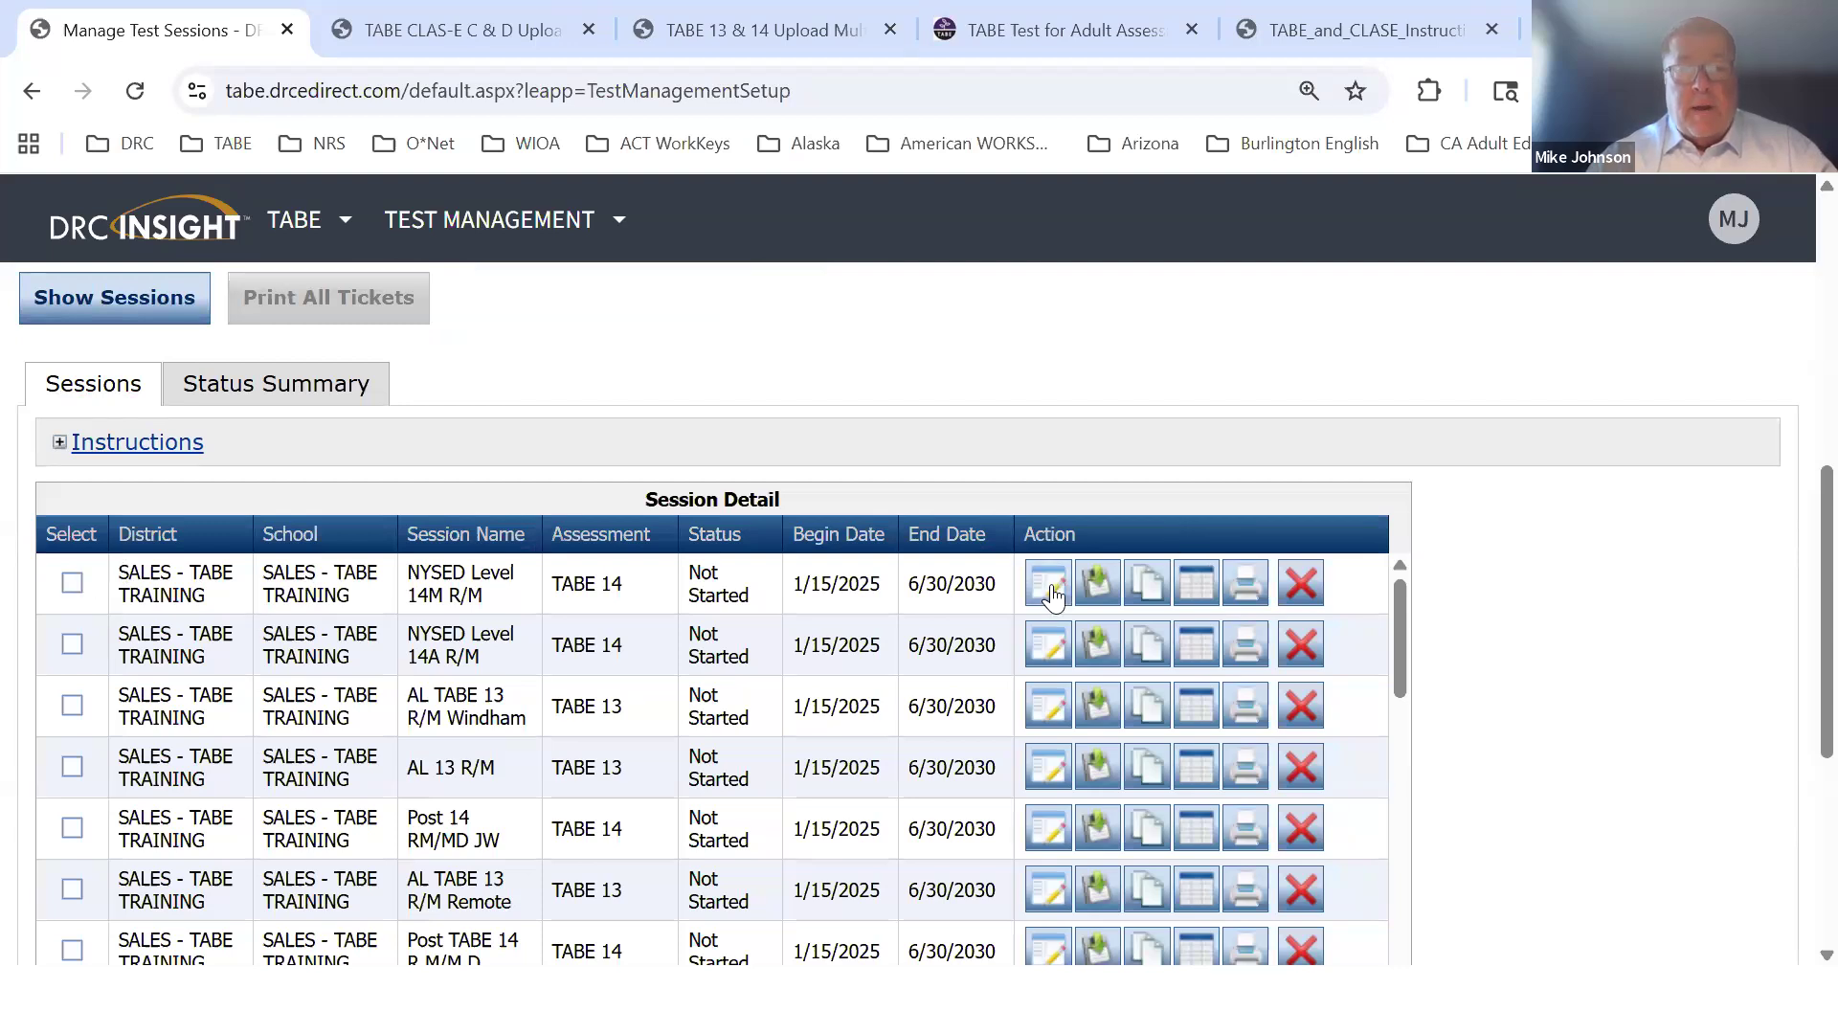
Open the testing status of the NYSED Level 14M R/M session and select the second and third students
{"action": "left_click", "coordinate": [1198, 586]}
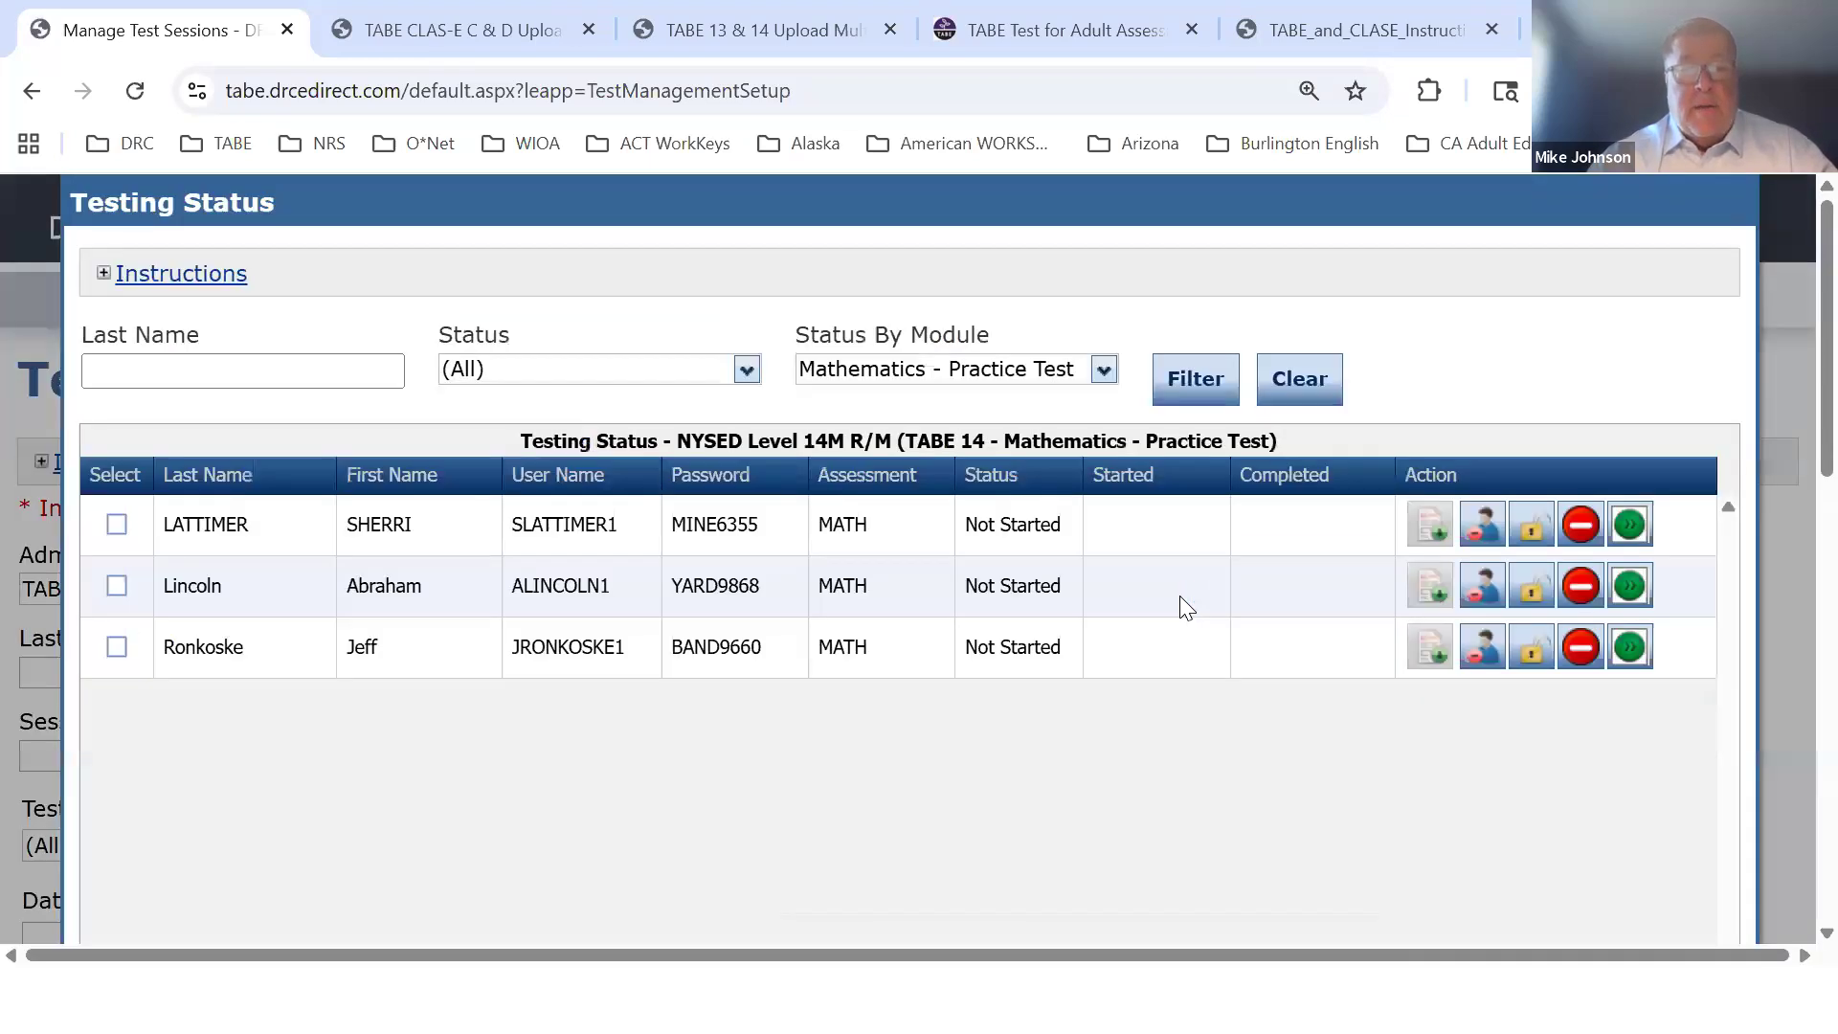
{"action": "left_click", "coordinate": [120, 579]}
{"action": "left_click", "coordinate": [117, 649]}
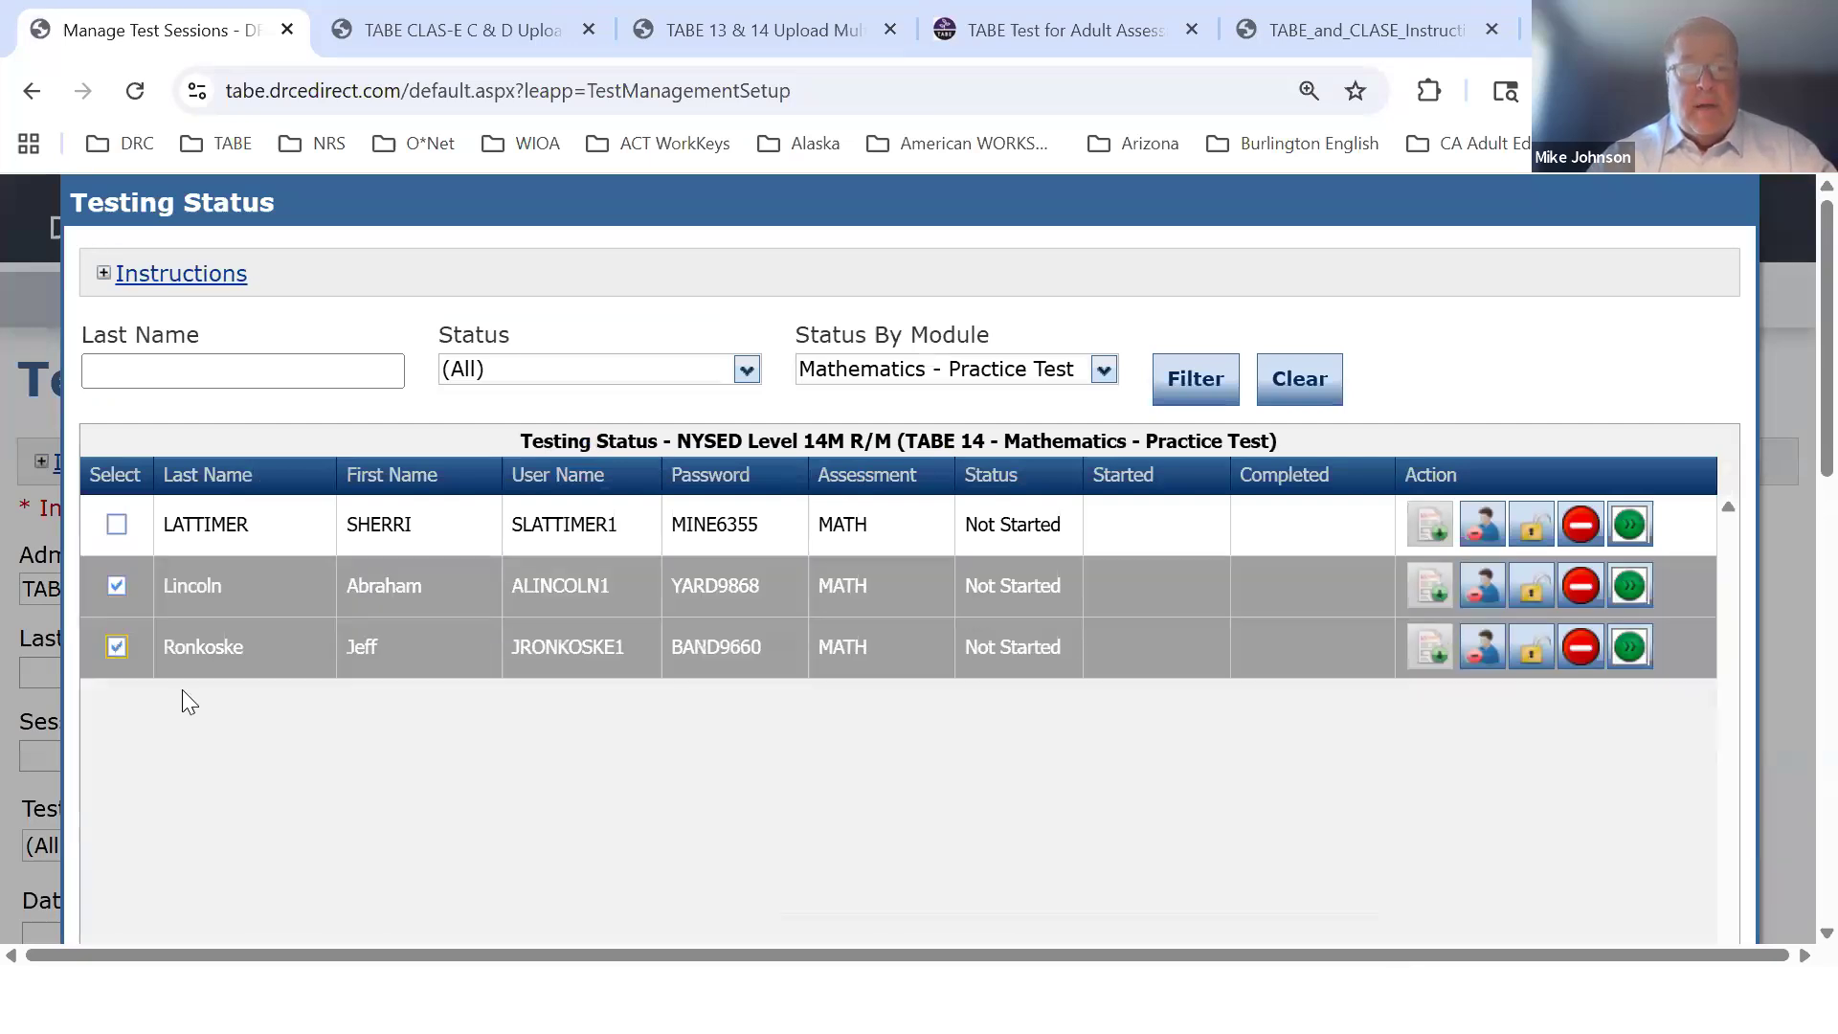
{"action": "scroll", "coordinate": [182, 691], "scroll_direction": "down", "scroll_amount": 5}
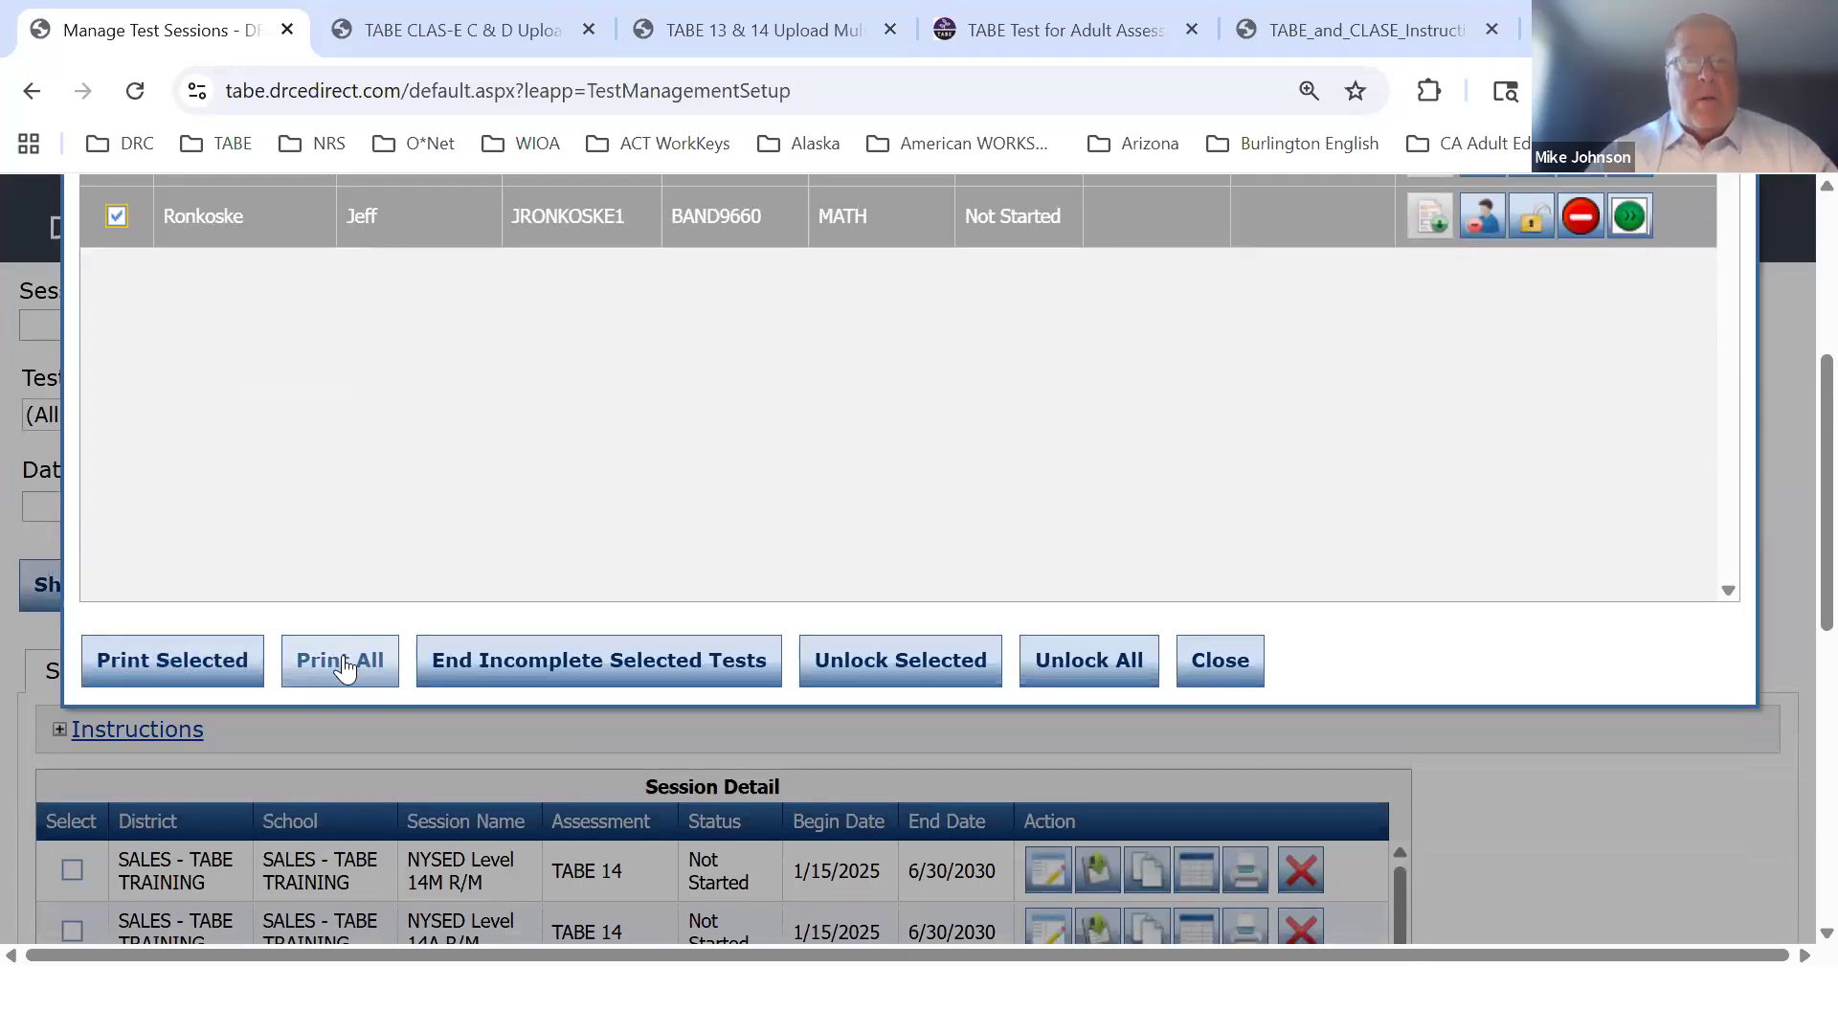
Generate the printout for all students in the session, review the test roster and tickets, and close the printout and testing status
{"action": "scroll", "coordinate": [325, 559], "scroll_direction": "up", "scroll_amount": 3}
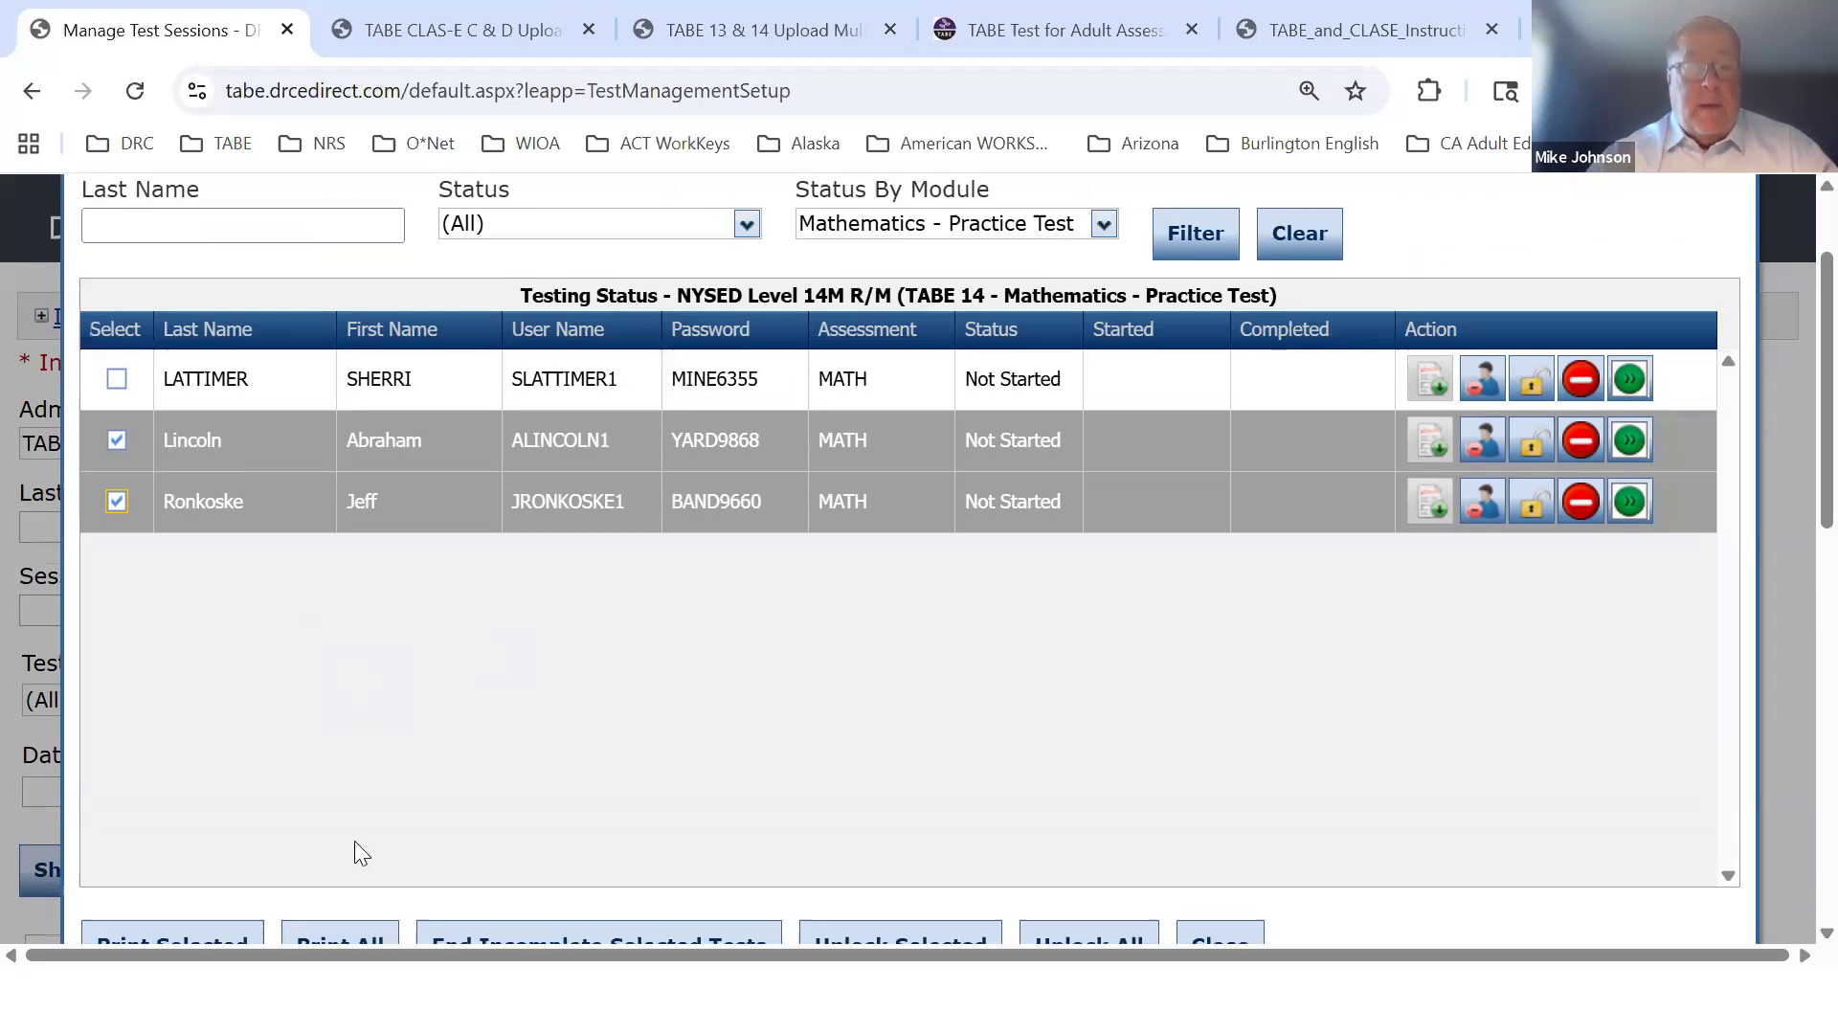
{"action": "scroll", "coordinate": [355, 841], "scroll_direction": "down", "scroll_amount": 2}
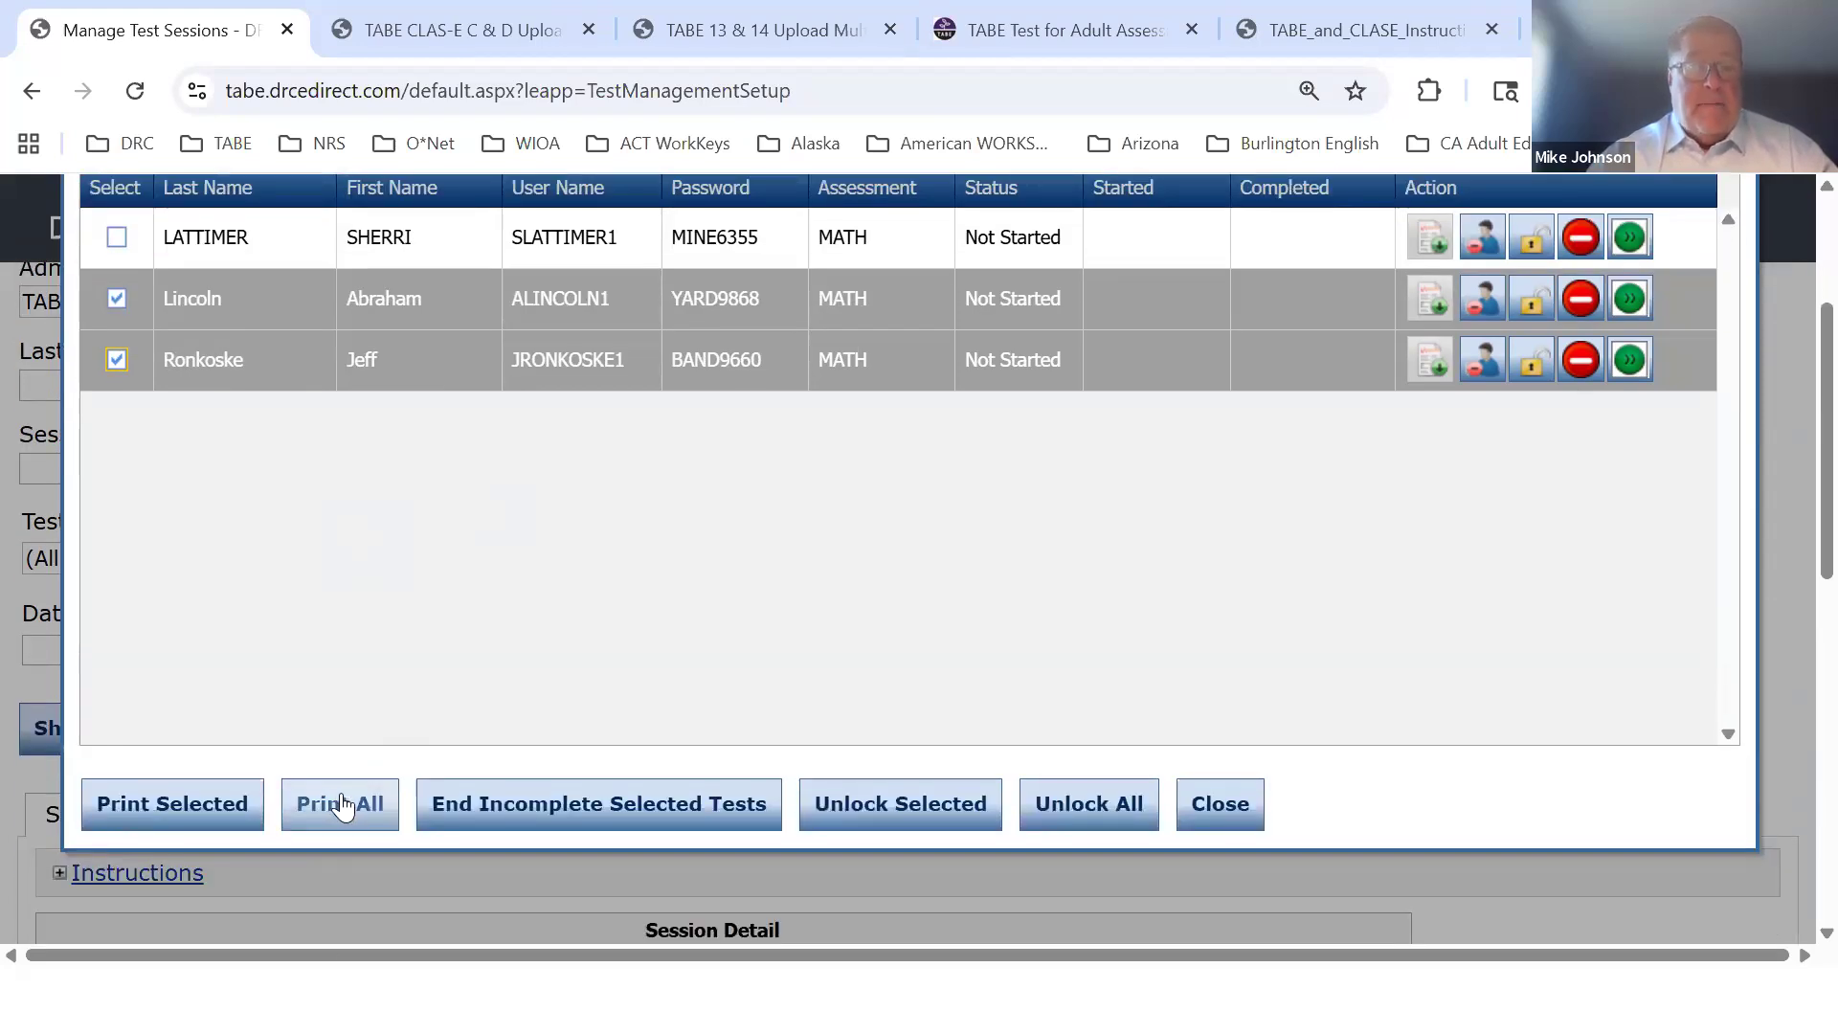
{"action": "left_click", "coordinate": [342, 805]}
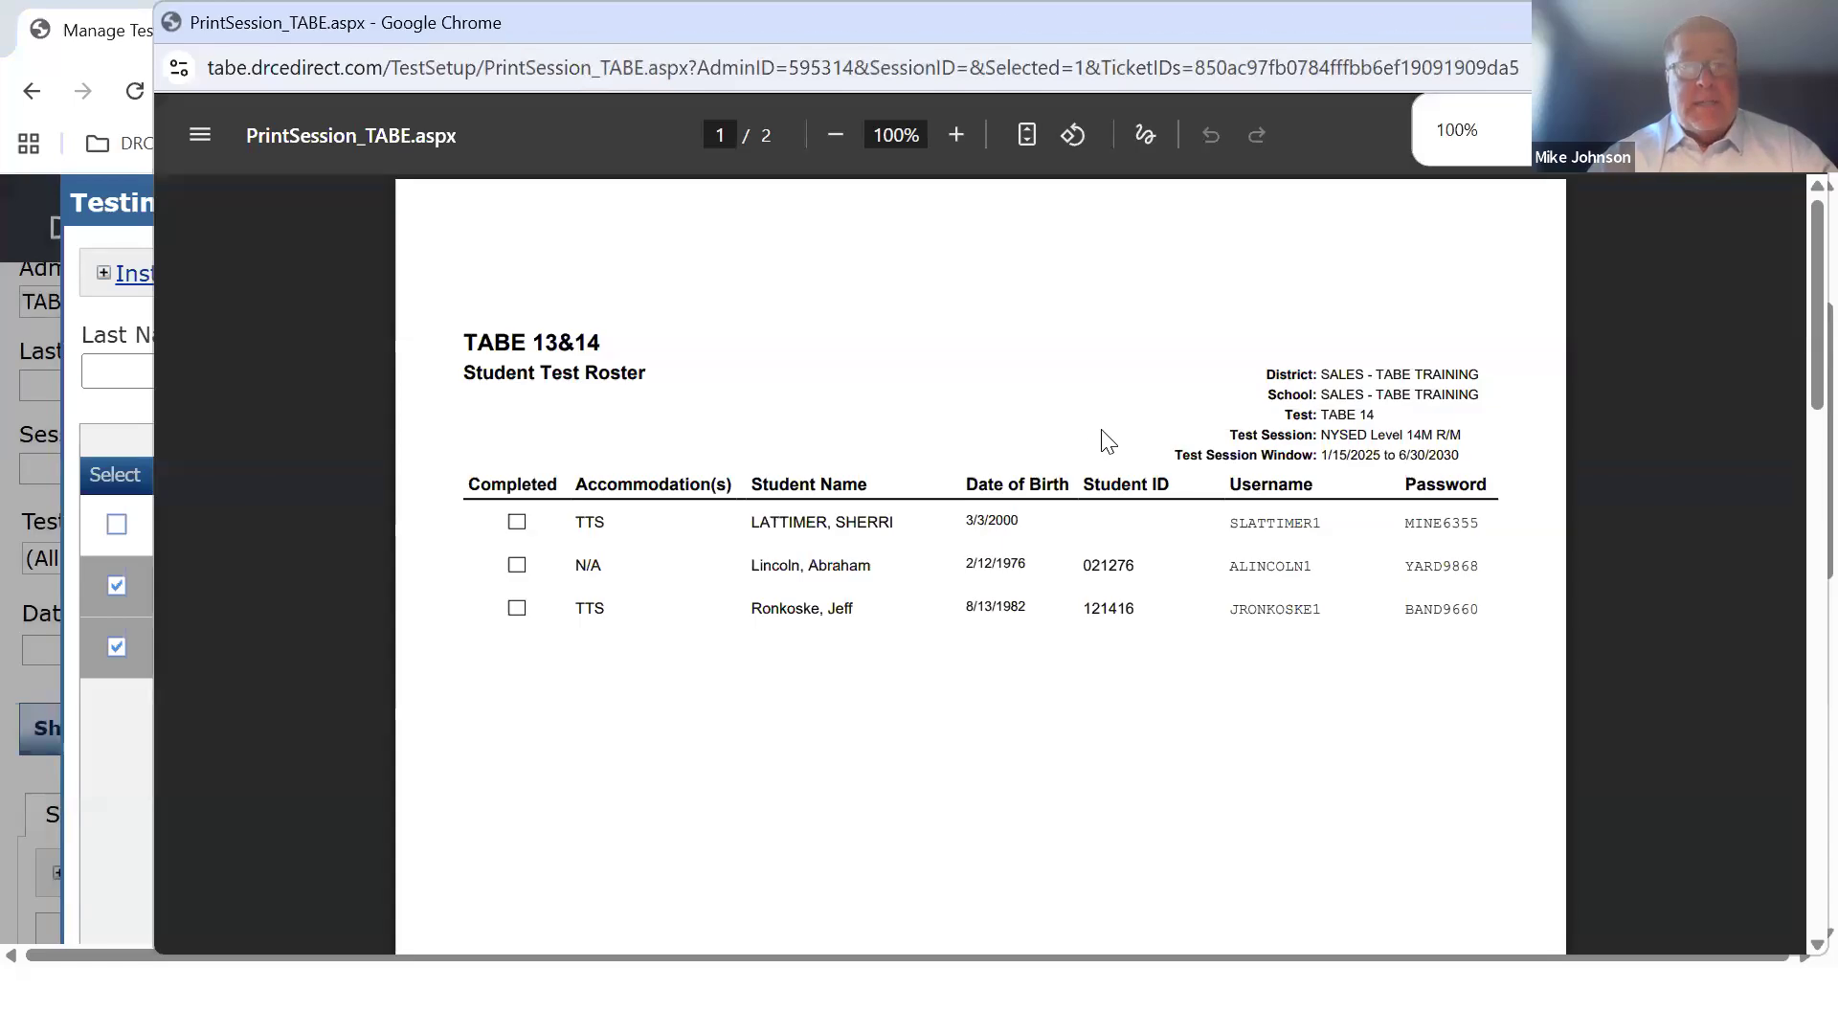
{"action": "scroll", "coordinate": [1044, 517], "scroll_direction": "down", "scroll_amount": 10}
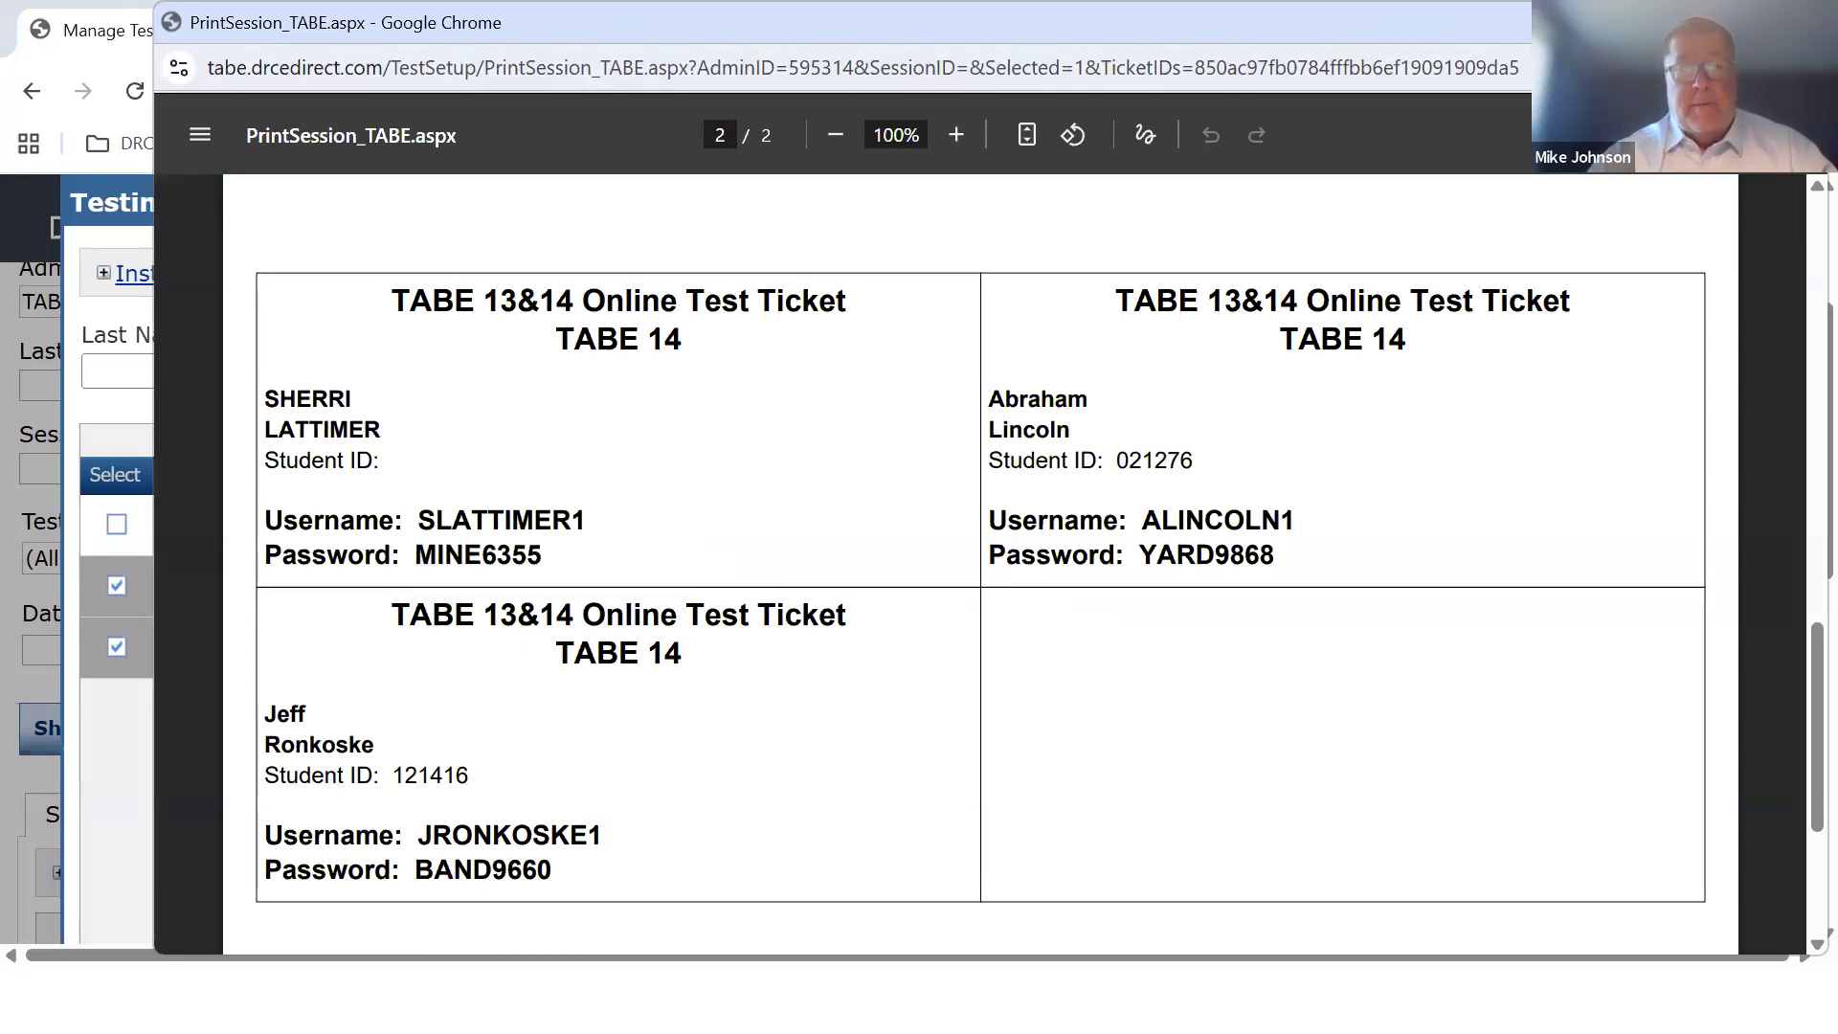
{"action": "left_click", "coordinate": [1800, 22]}
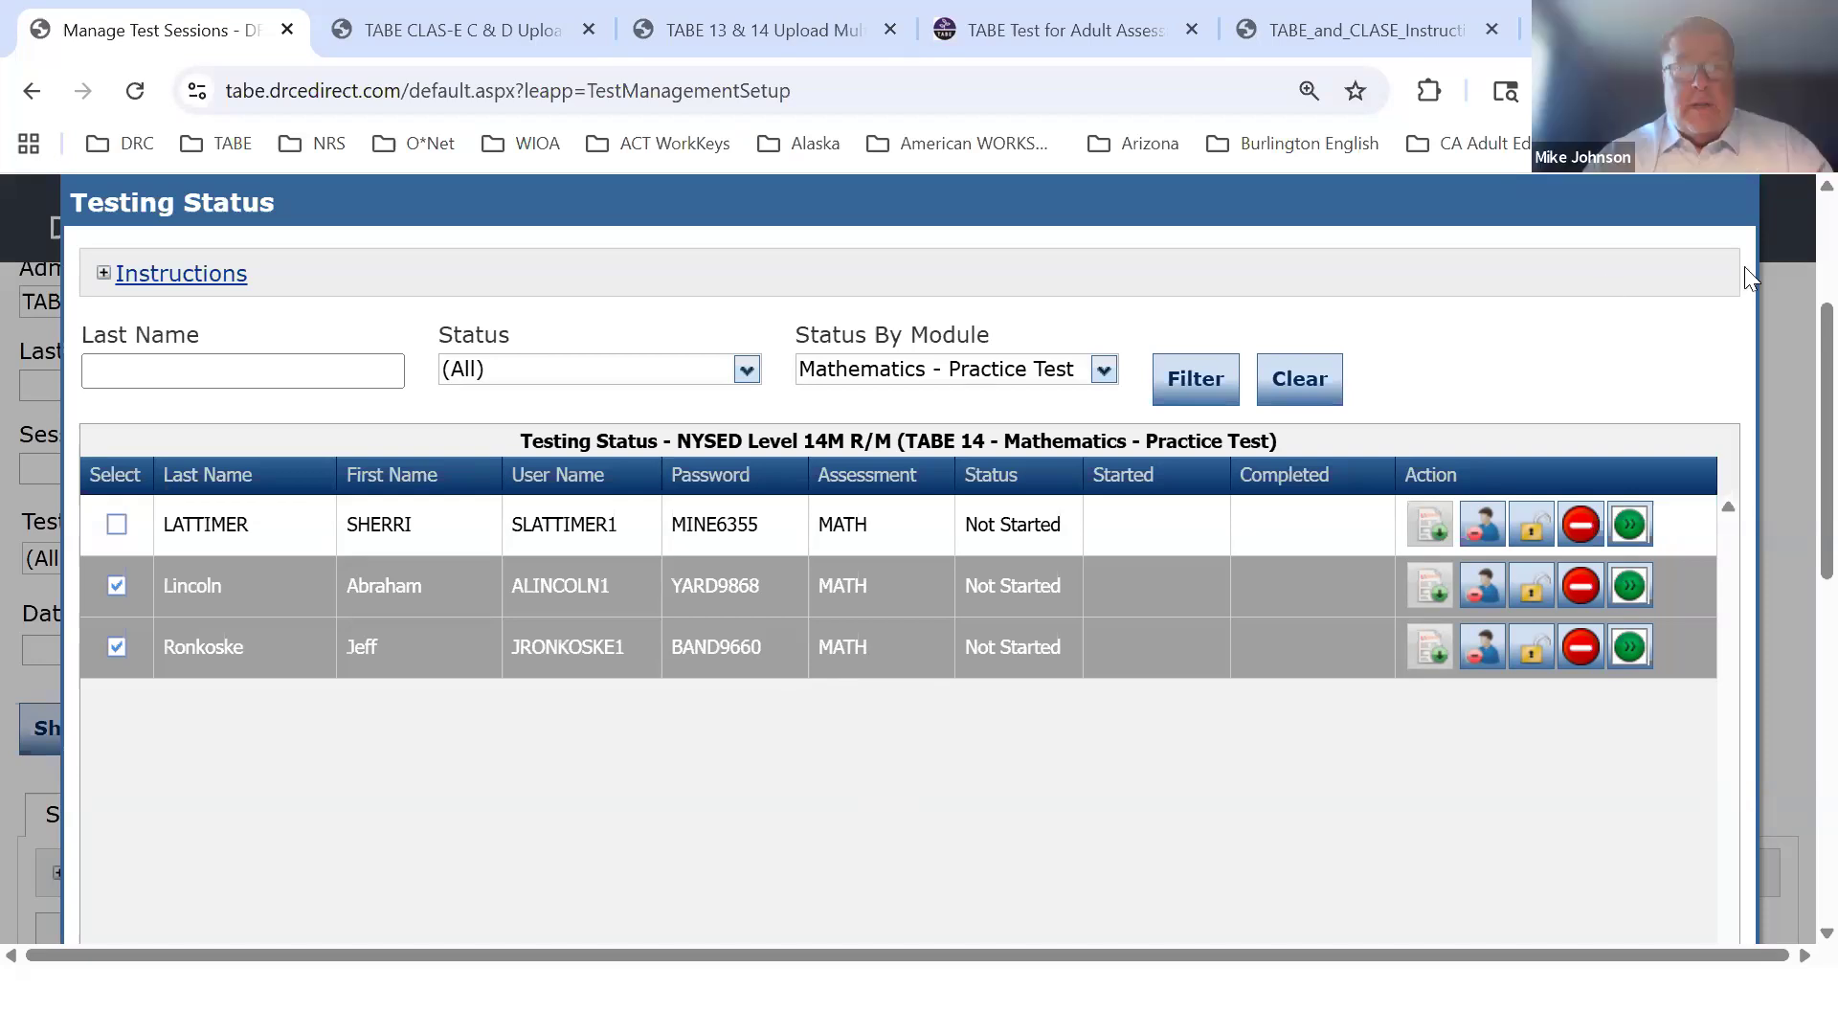
{"action": "scroll", "coordinate": [1451, 735], "scroll_direction": "up", "scroll_amount": 3}
{"action": "scroll", "coordinate": [1445, 727], "scroll_direction": "down", "scroll_amount": 9}
{"action": "left_click", "coordinate": [1212, 527]}
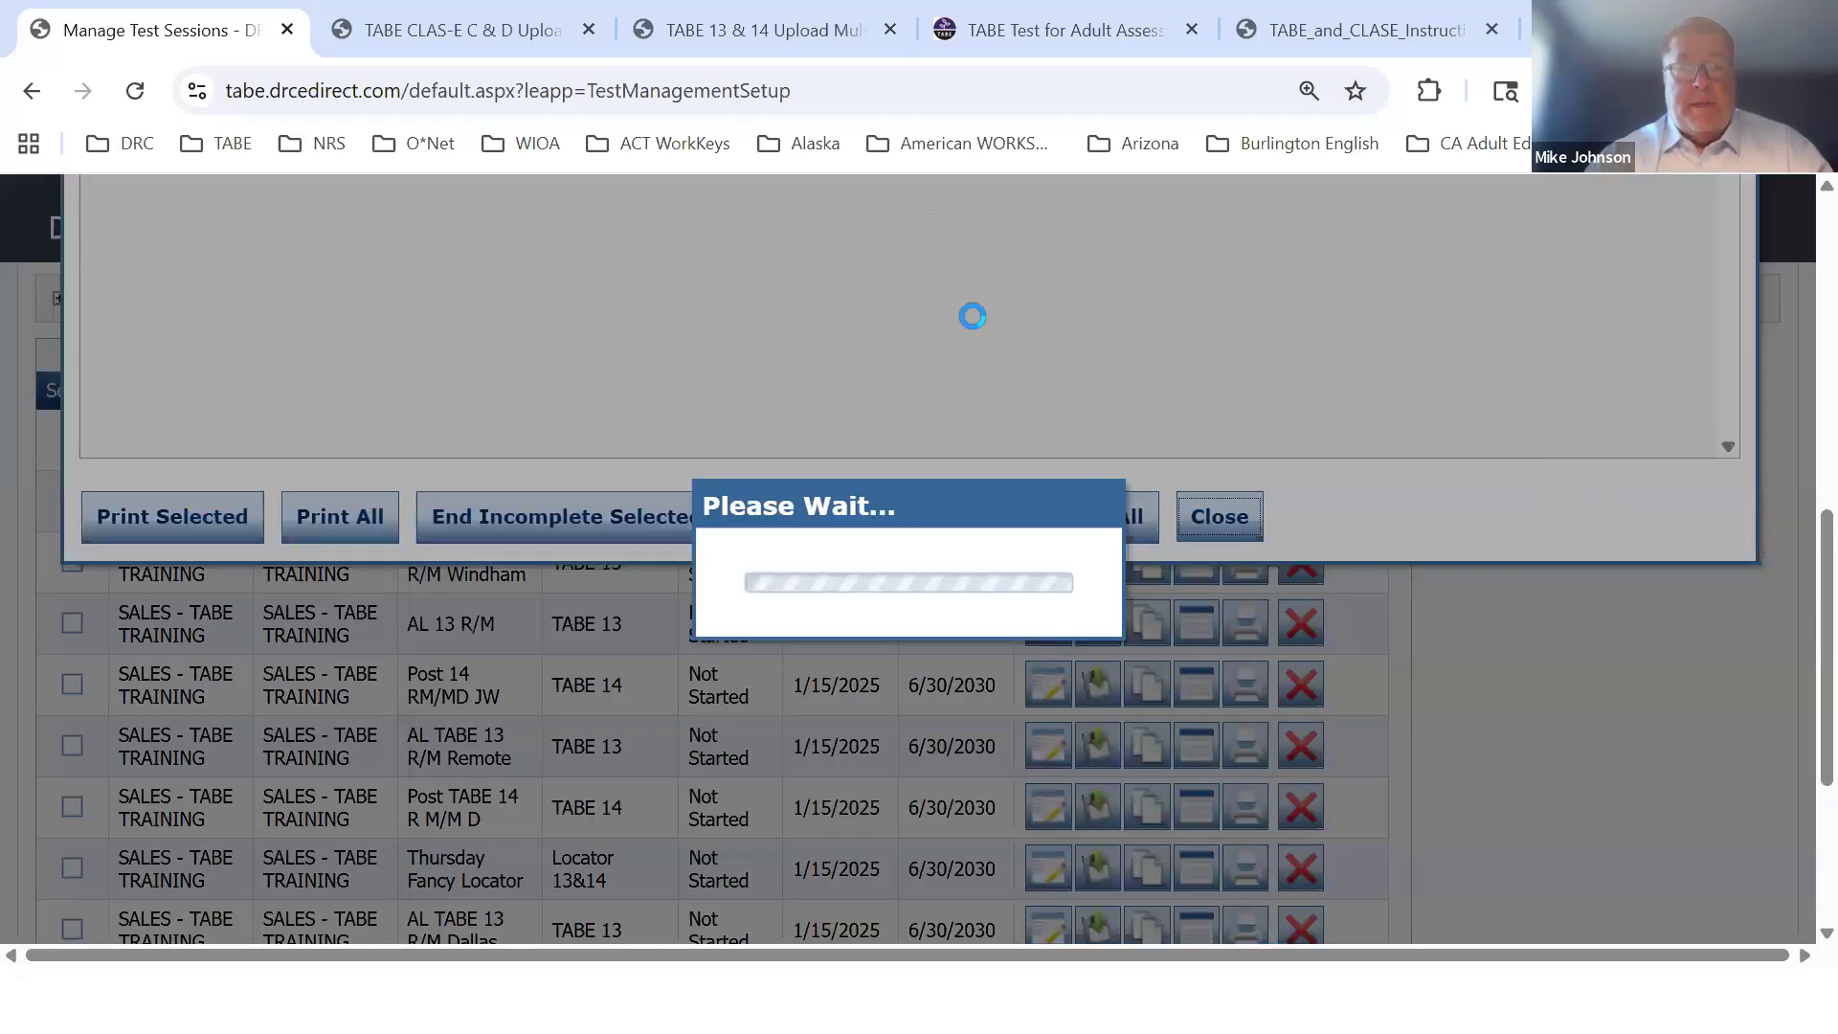
Open Upload Multiple Students under Manage Students in Student Management
{"action": "scroll", "coordinate": [497, 297], "scroll_direction": "up", "scroll_amount": 5}
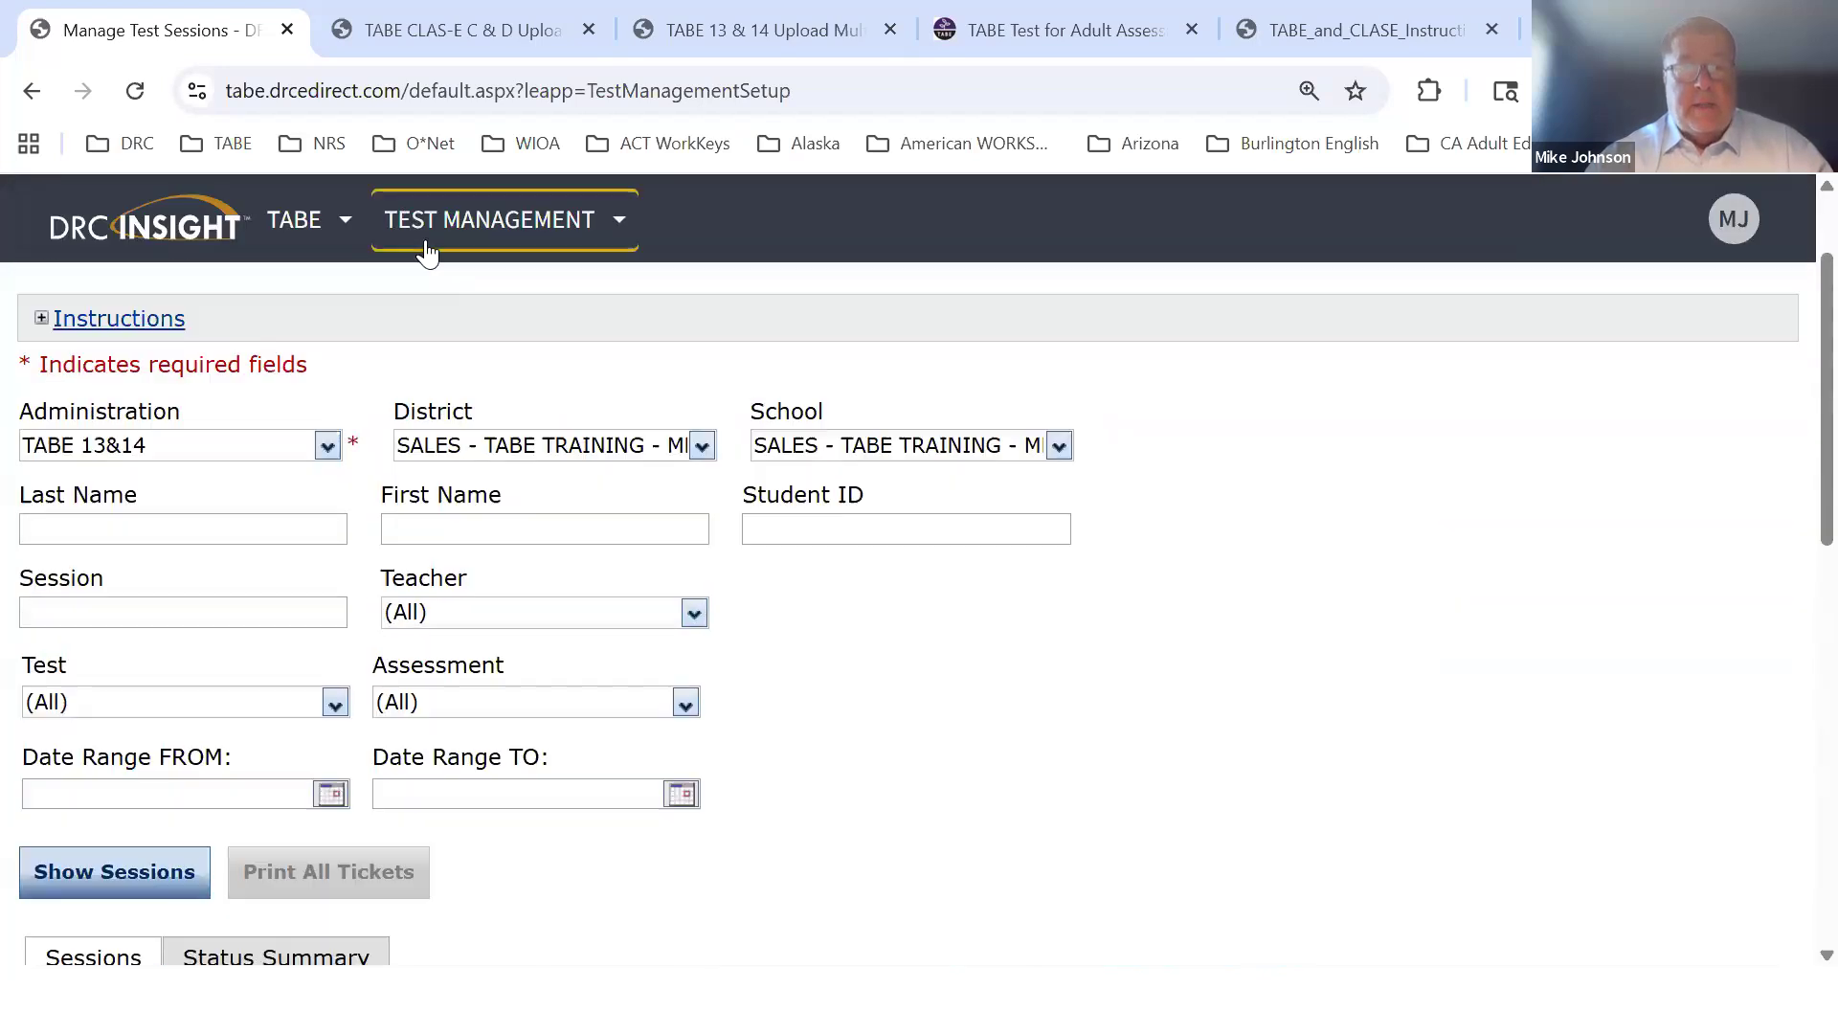
{"action": "left_click", "coordinate": [436, 227]}
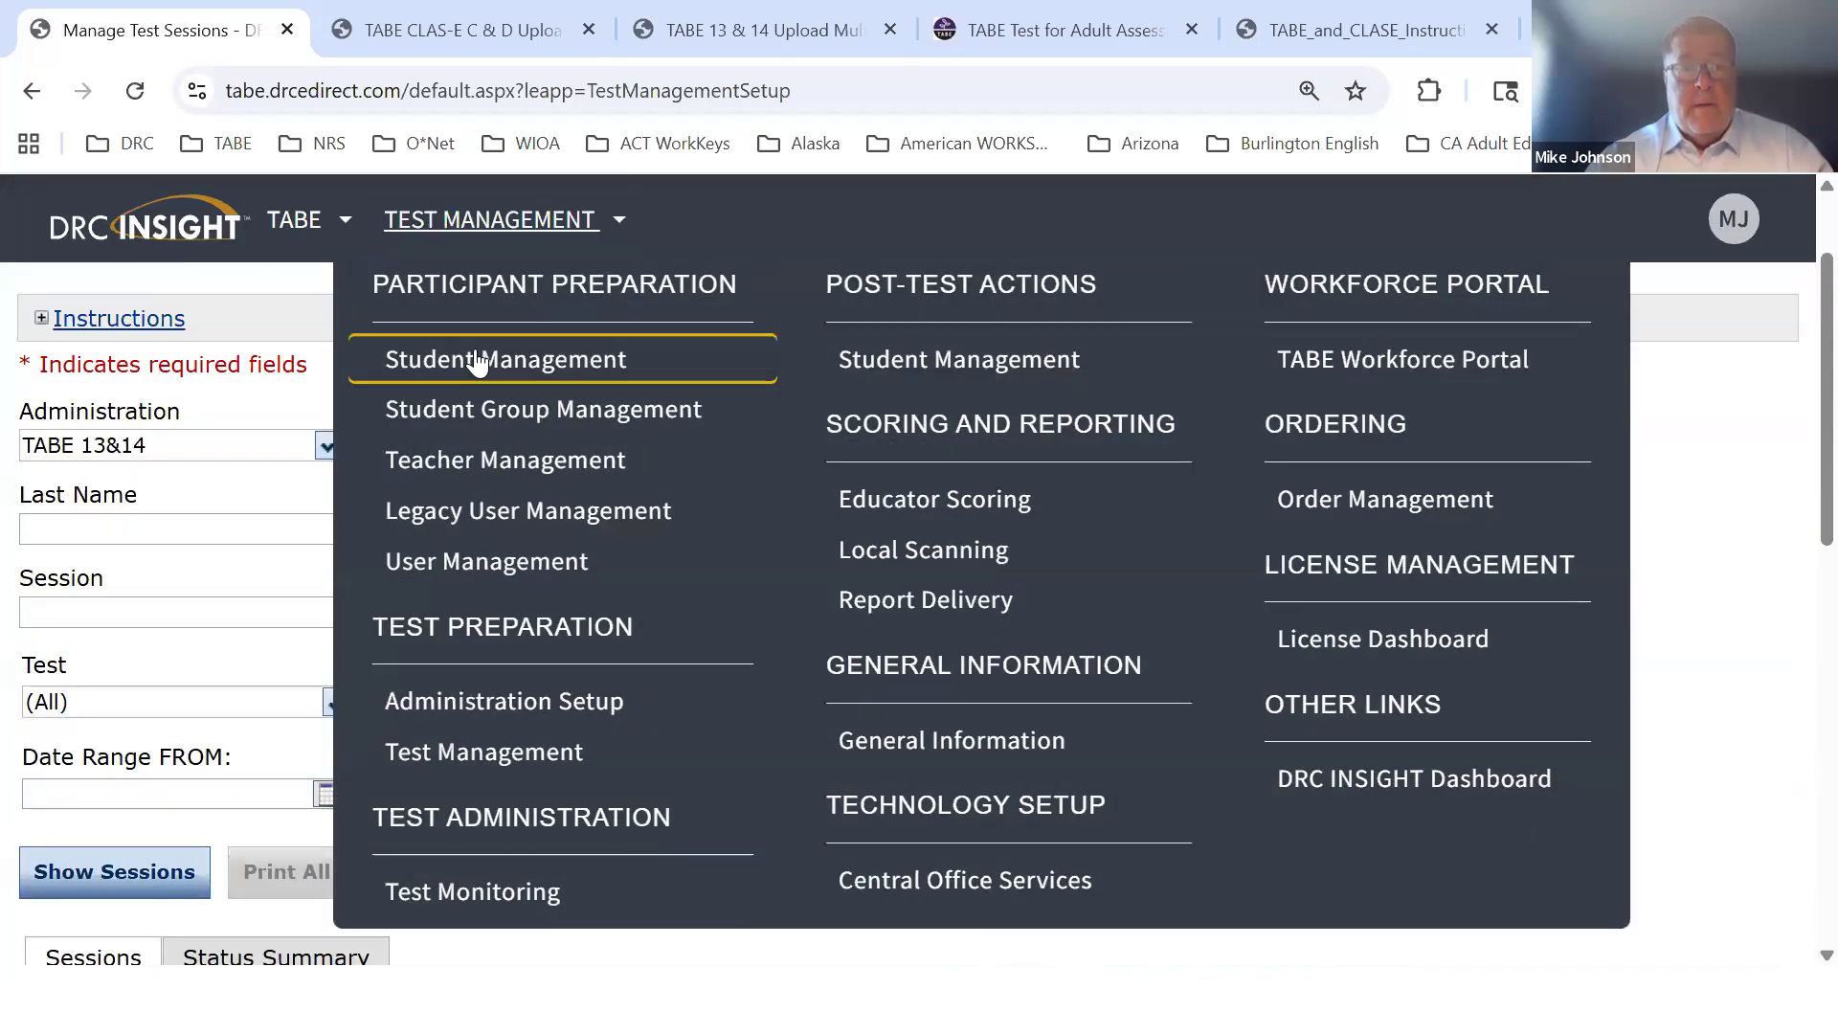
{"action": "left_click", "coordinate": [486, 356]}
{"action": "left_click", "coordinate": [461, 304]}
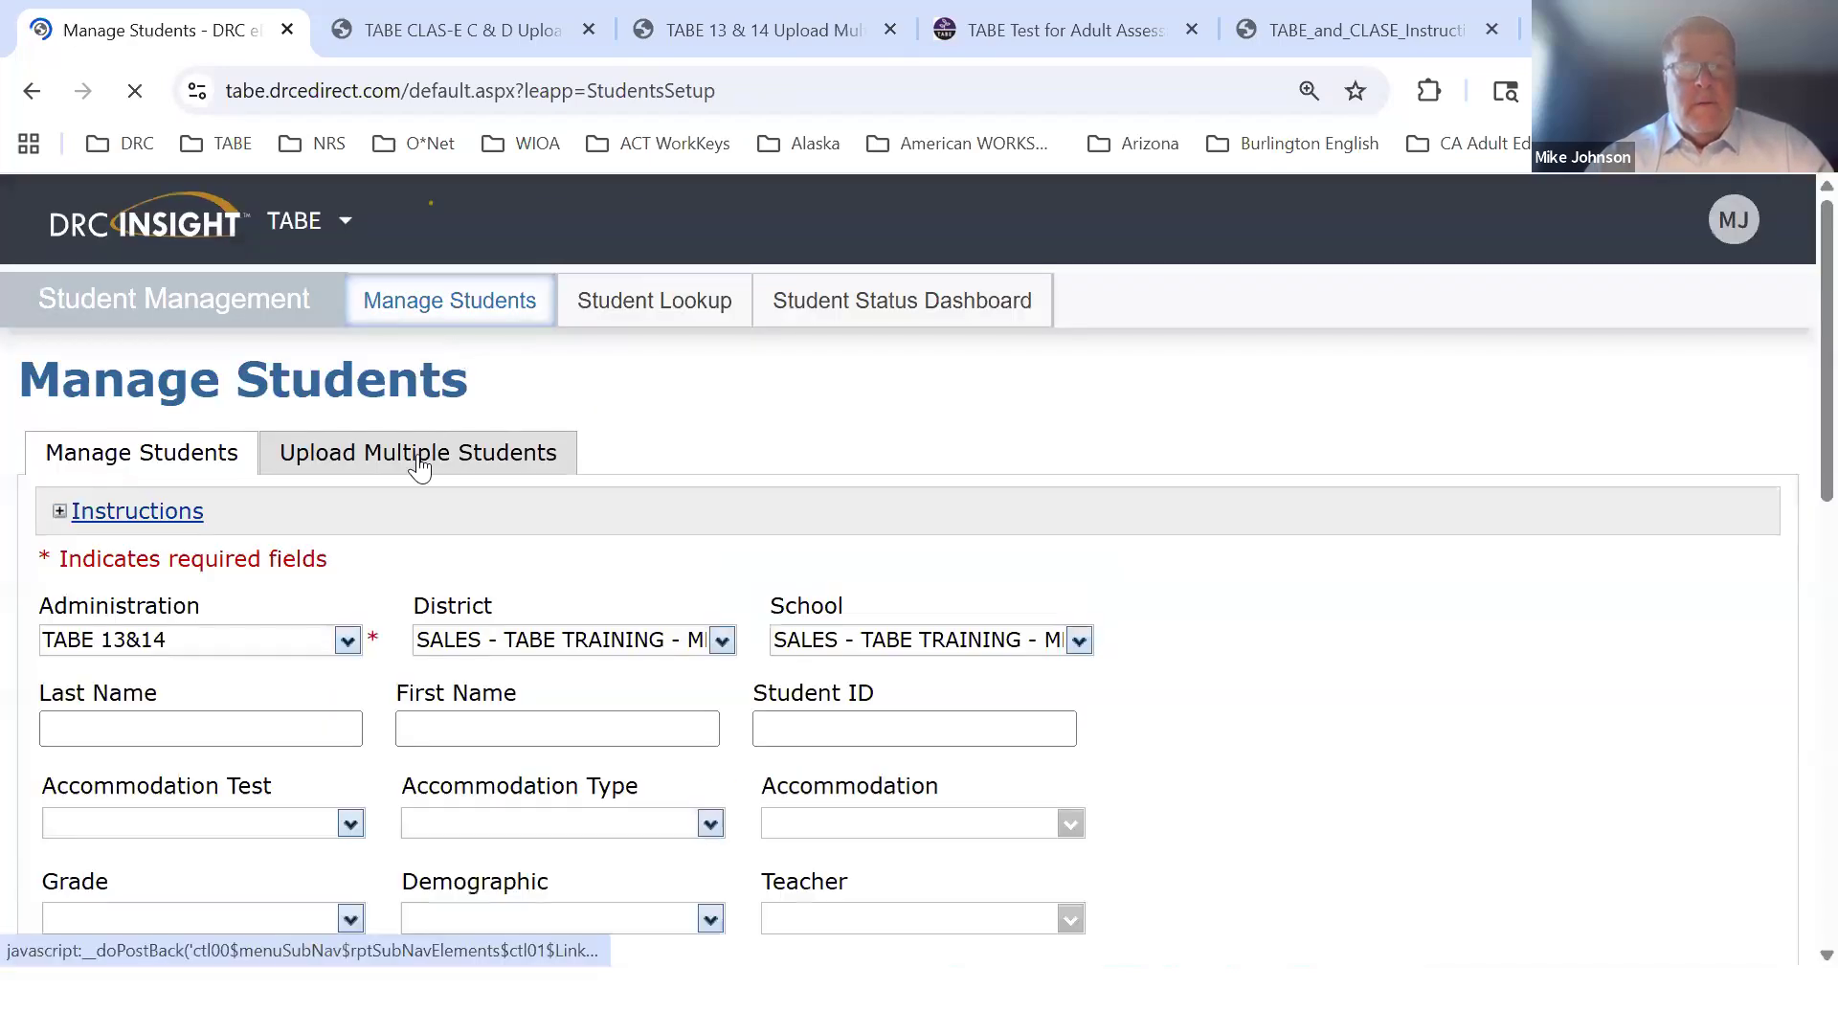
{"action": "left_click", "coordinate": [413, 448]}
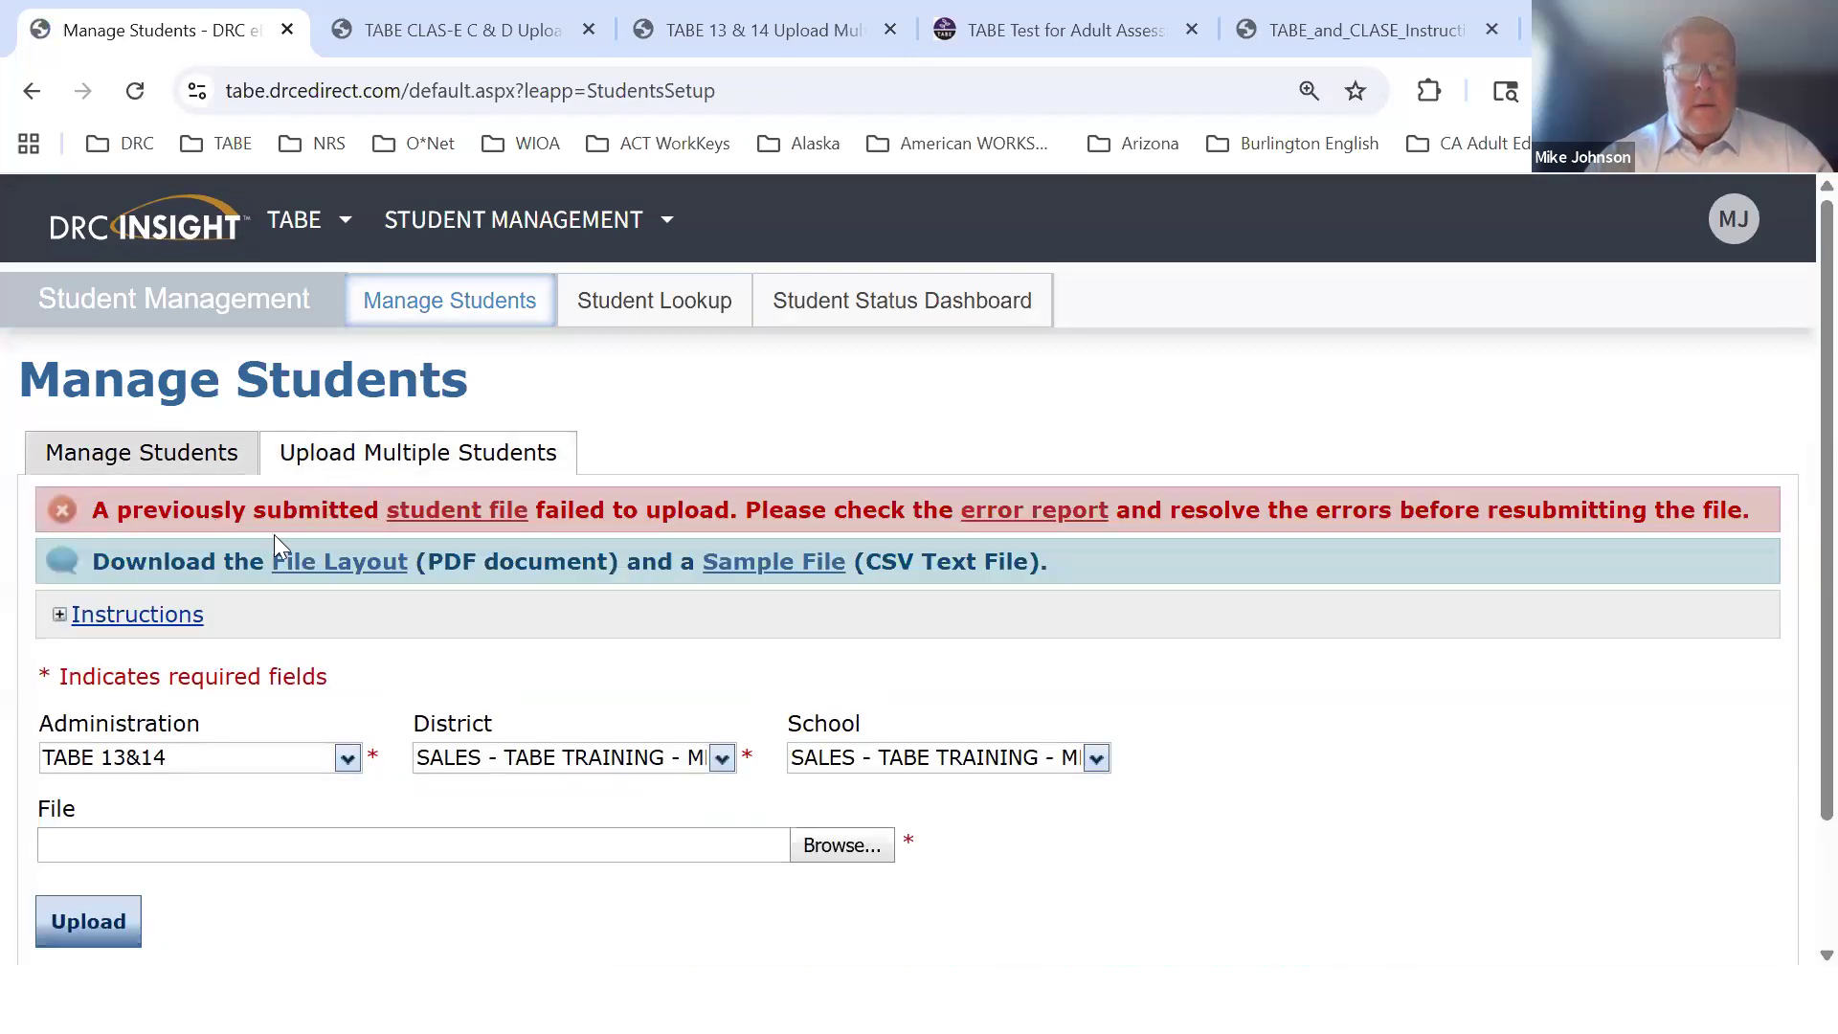
Download the error report for the previously submitted student file and open it in Excel
{"action": "left_click", "coordinate": [1032, 513]}
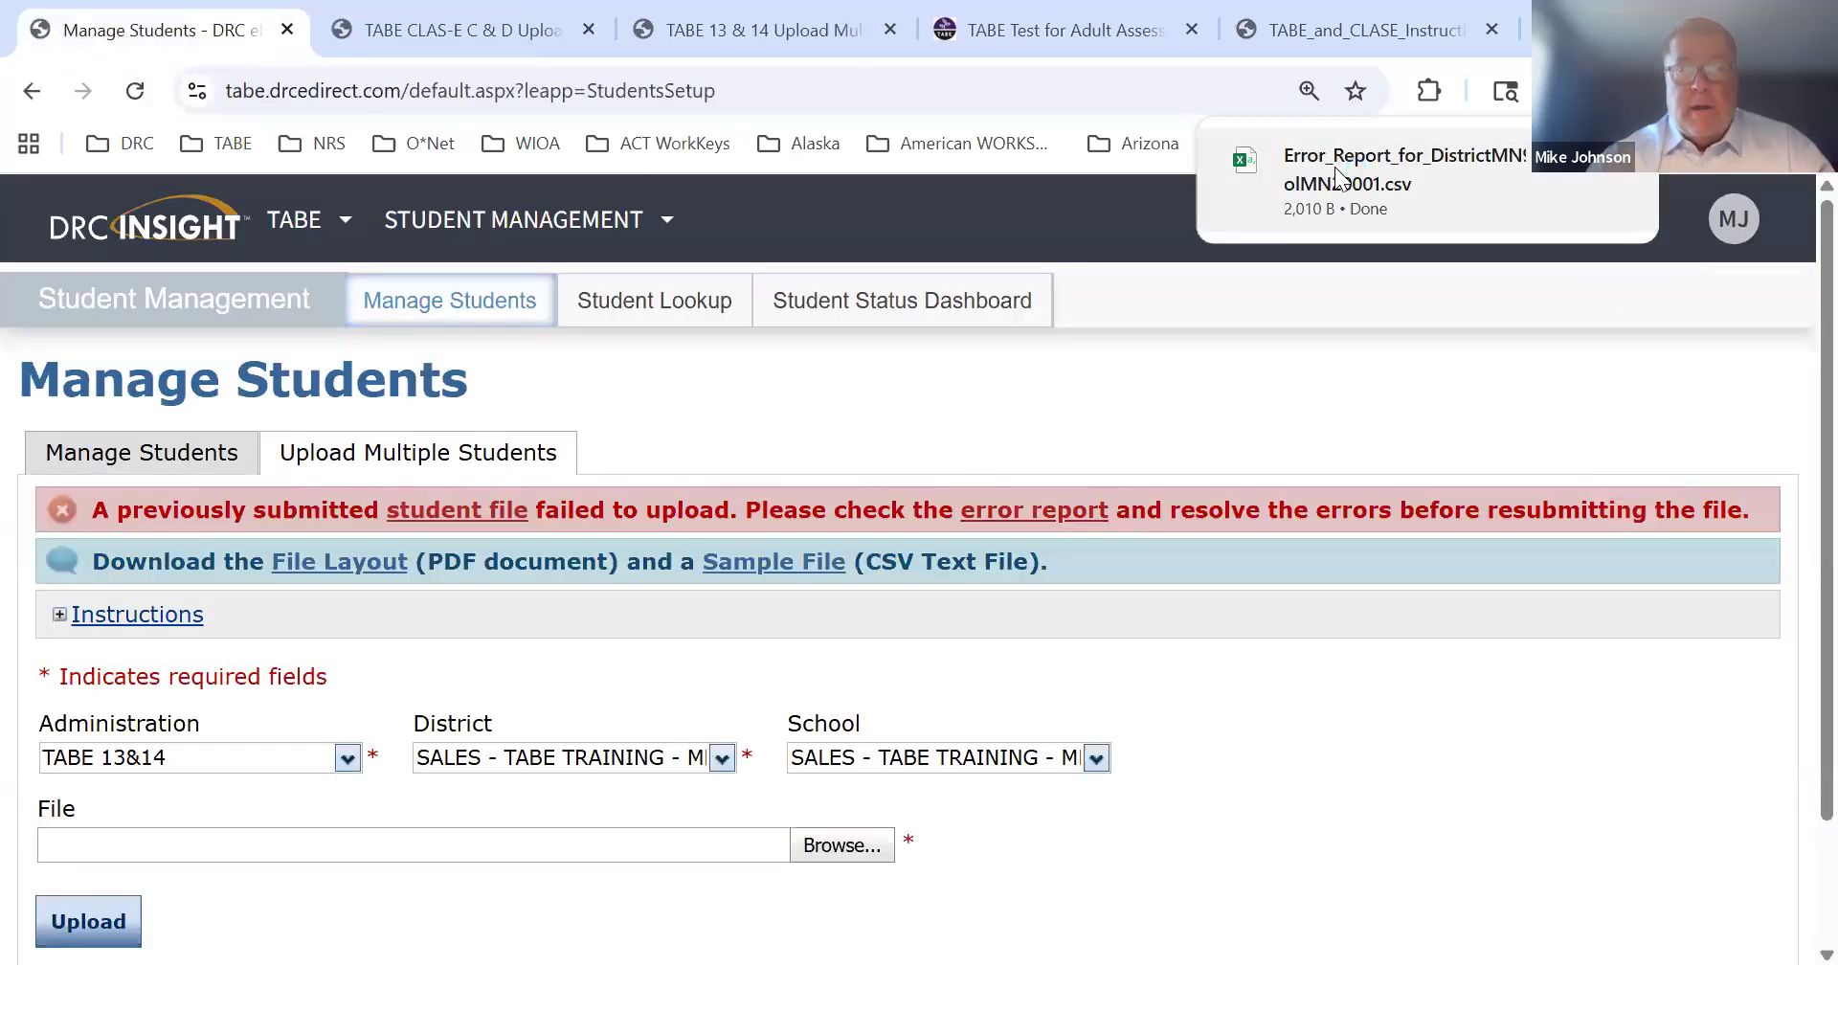
{"action": "left_click", "coordinate": [1334, 167]}
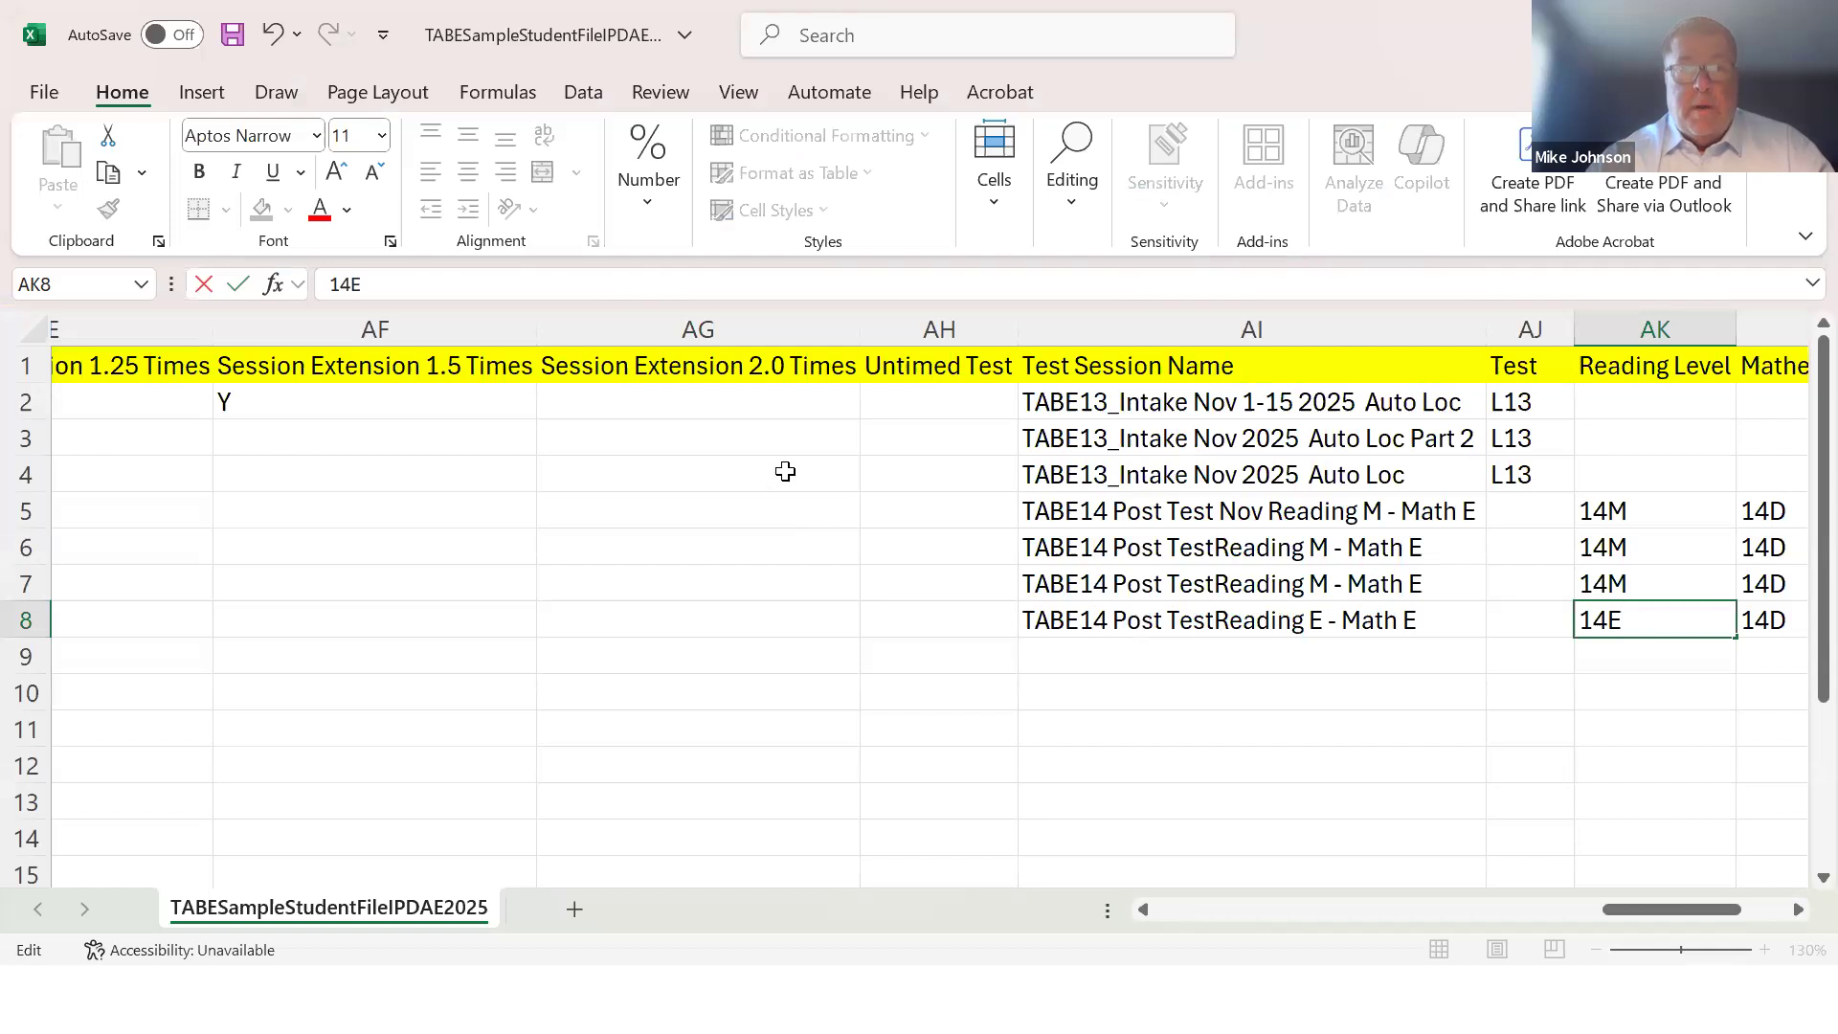
{"action": "left_click", "coordinate": [802, 507]}
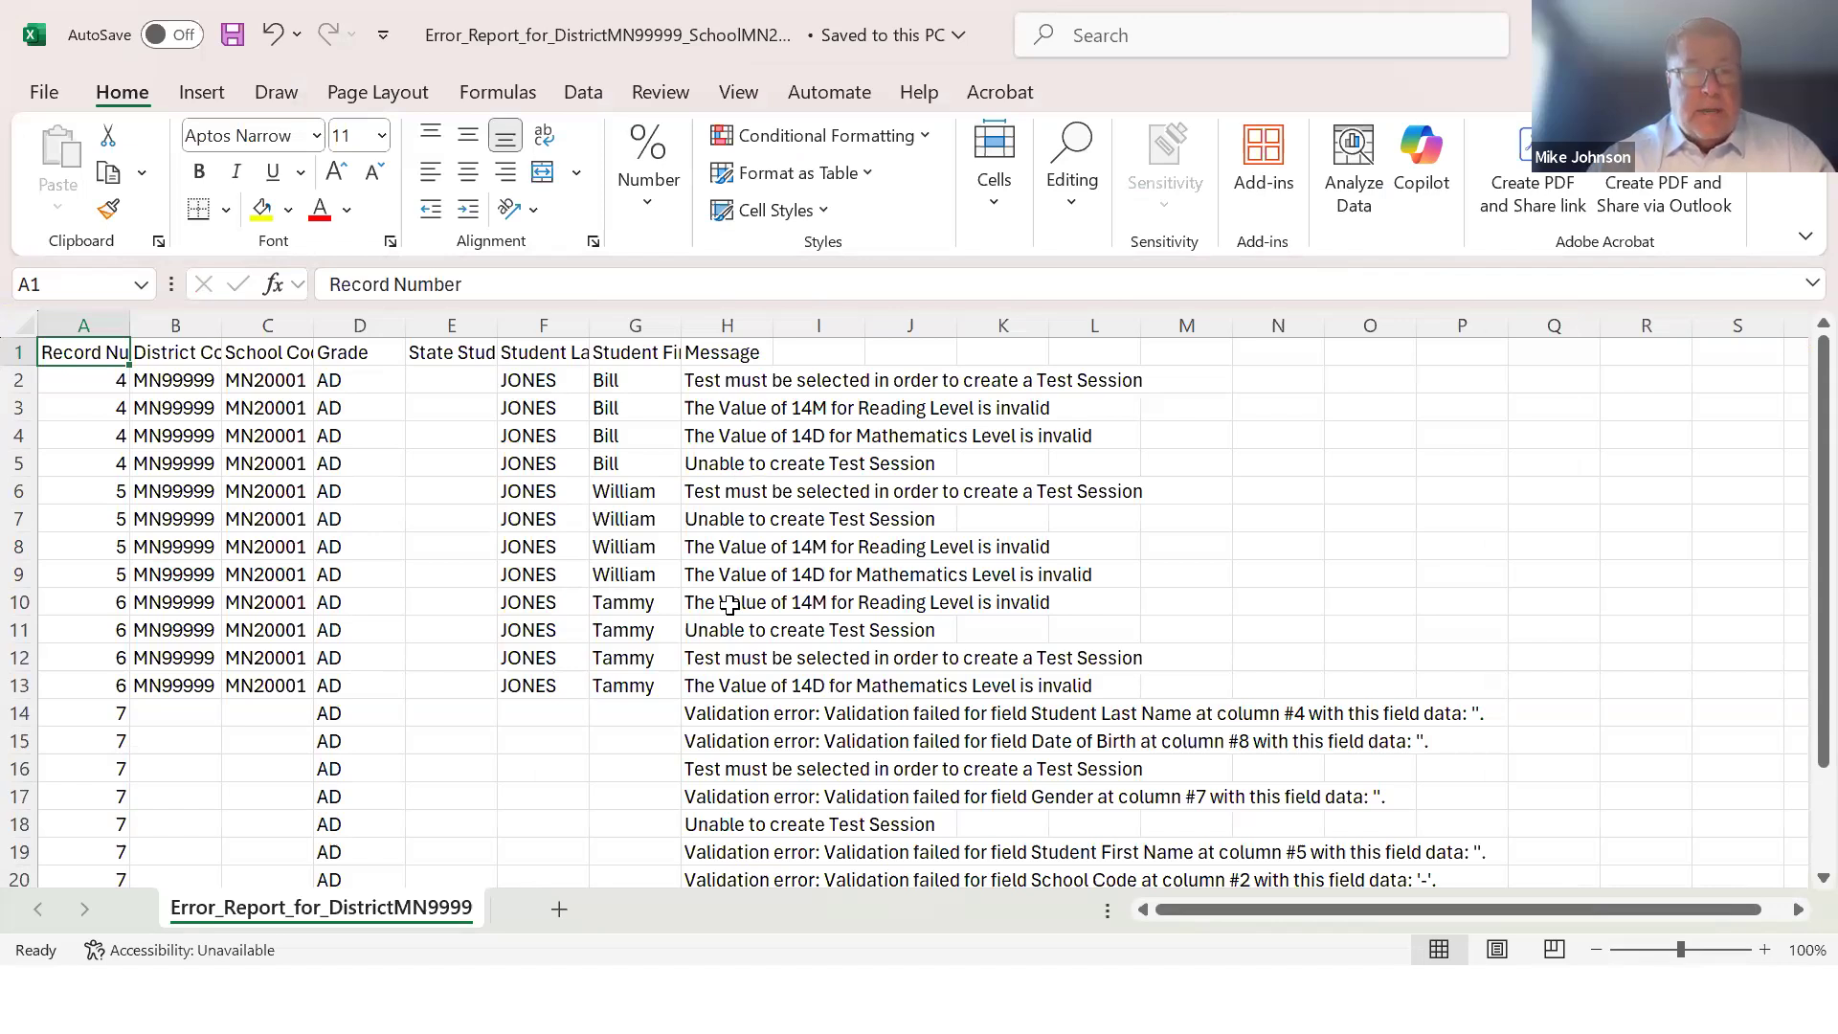
Review the report's record numbers and error messages, and fit the width of the Message column to its contents
{"action": "scroll", "coordinate": [729, 605], "scroll_direction": "down", "scroll_amount": 4}
{"action": "scroll", "coordinate": [603, 623], "scroll_direction": "up", "scroll_amount": 3}
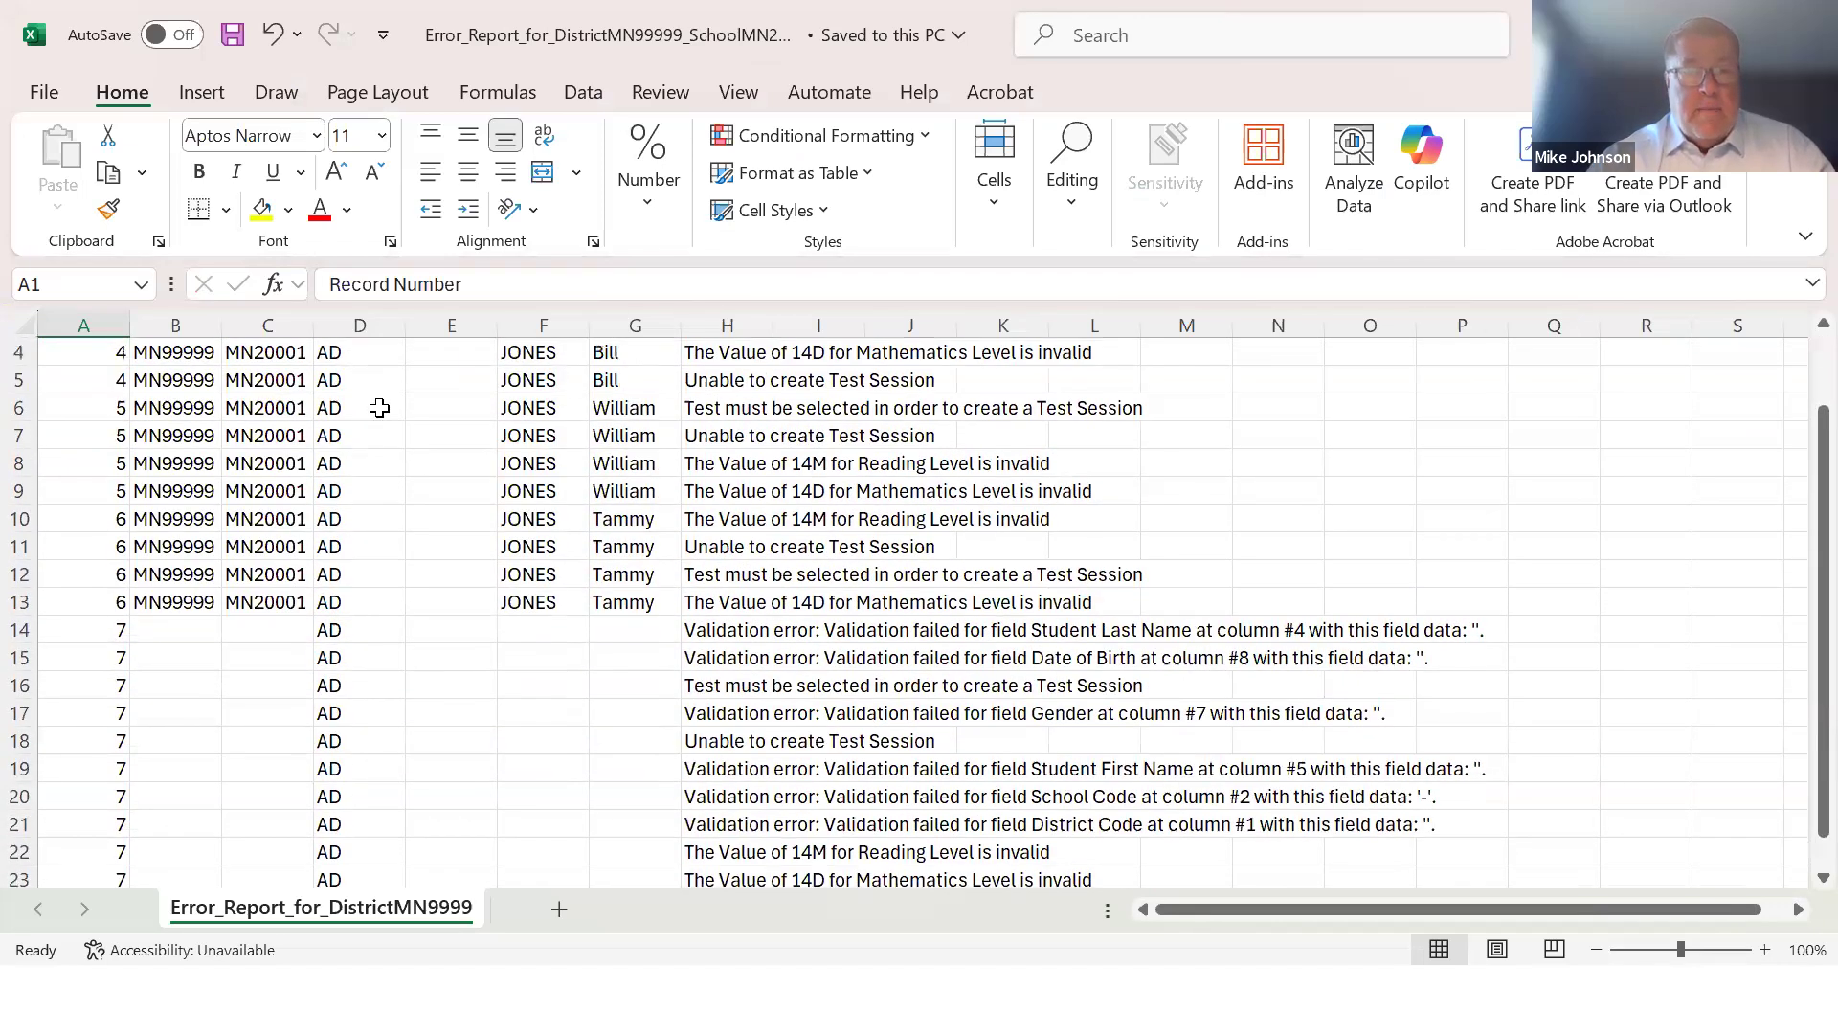
{"action": "scroll", "coordinate": [380, 407], "scroll_direction": "up", "scroll_amount": 1}
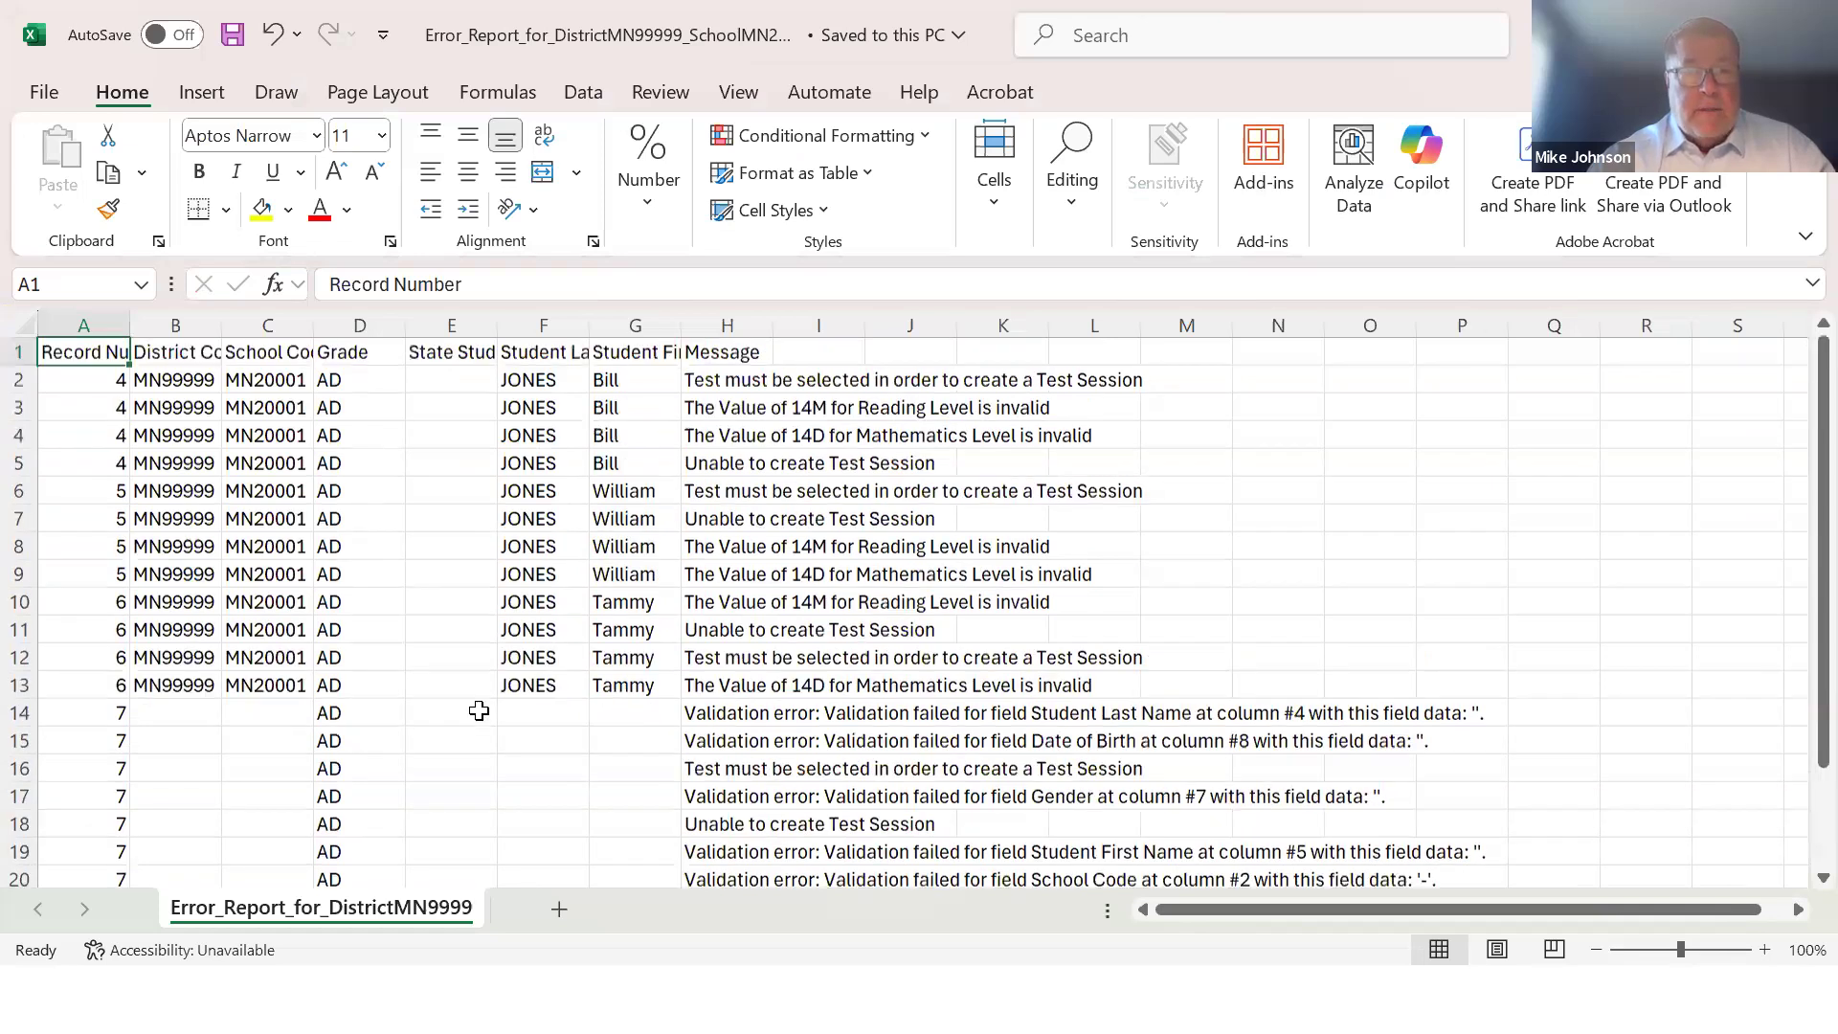
{"action": "scroll", "coordinate": [478, 710], "scroll_direction": "down", "scroll_amount": 3}
{"action": "scroll", "coordinate": [586, 635], "scroll_direction": "up", "scroll_amount": 3}
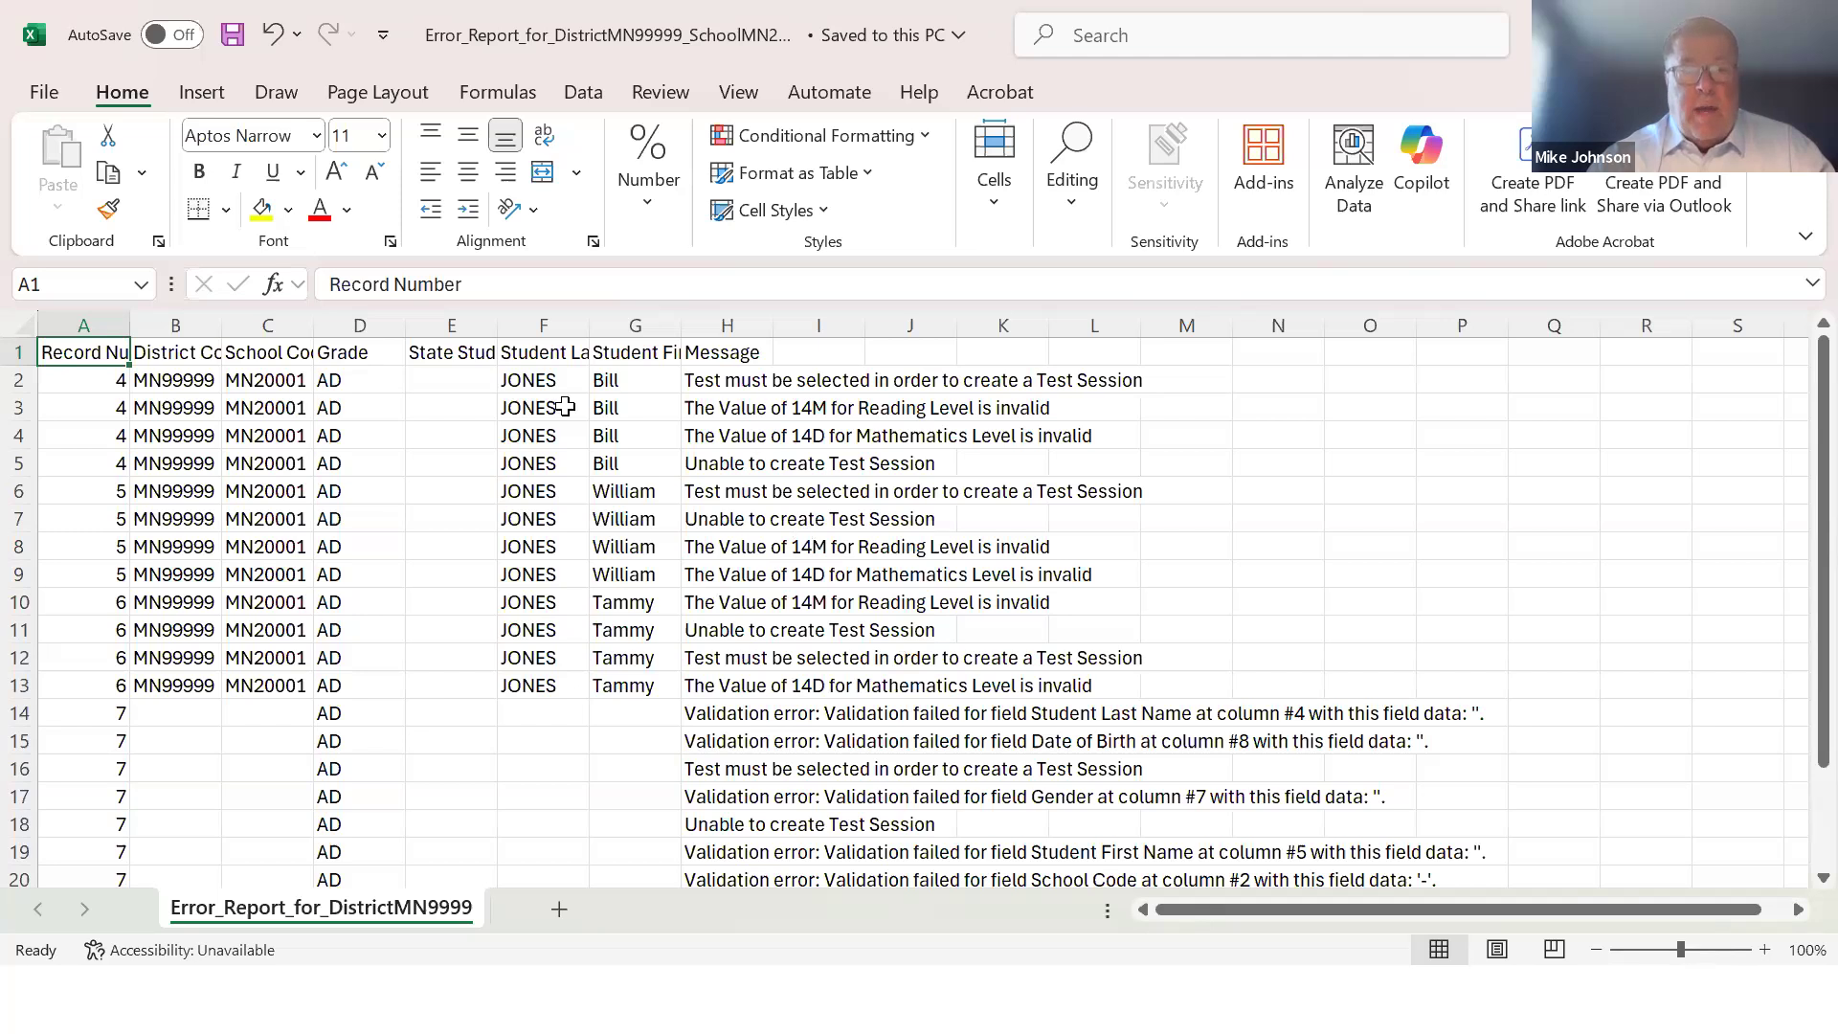
{"action": "left_click", "coordinate": [742, 321]}
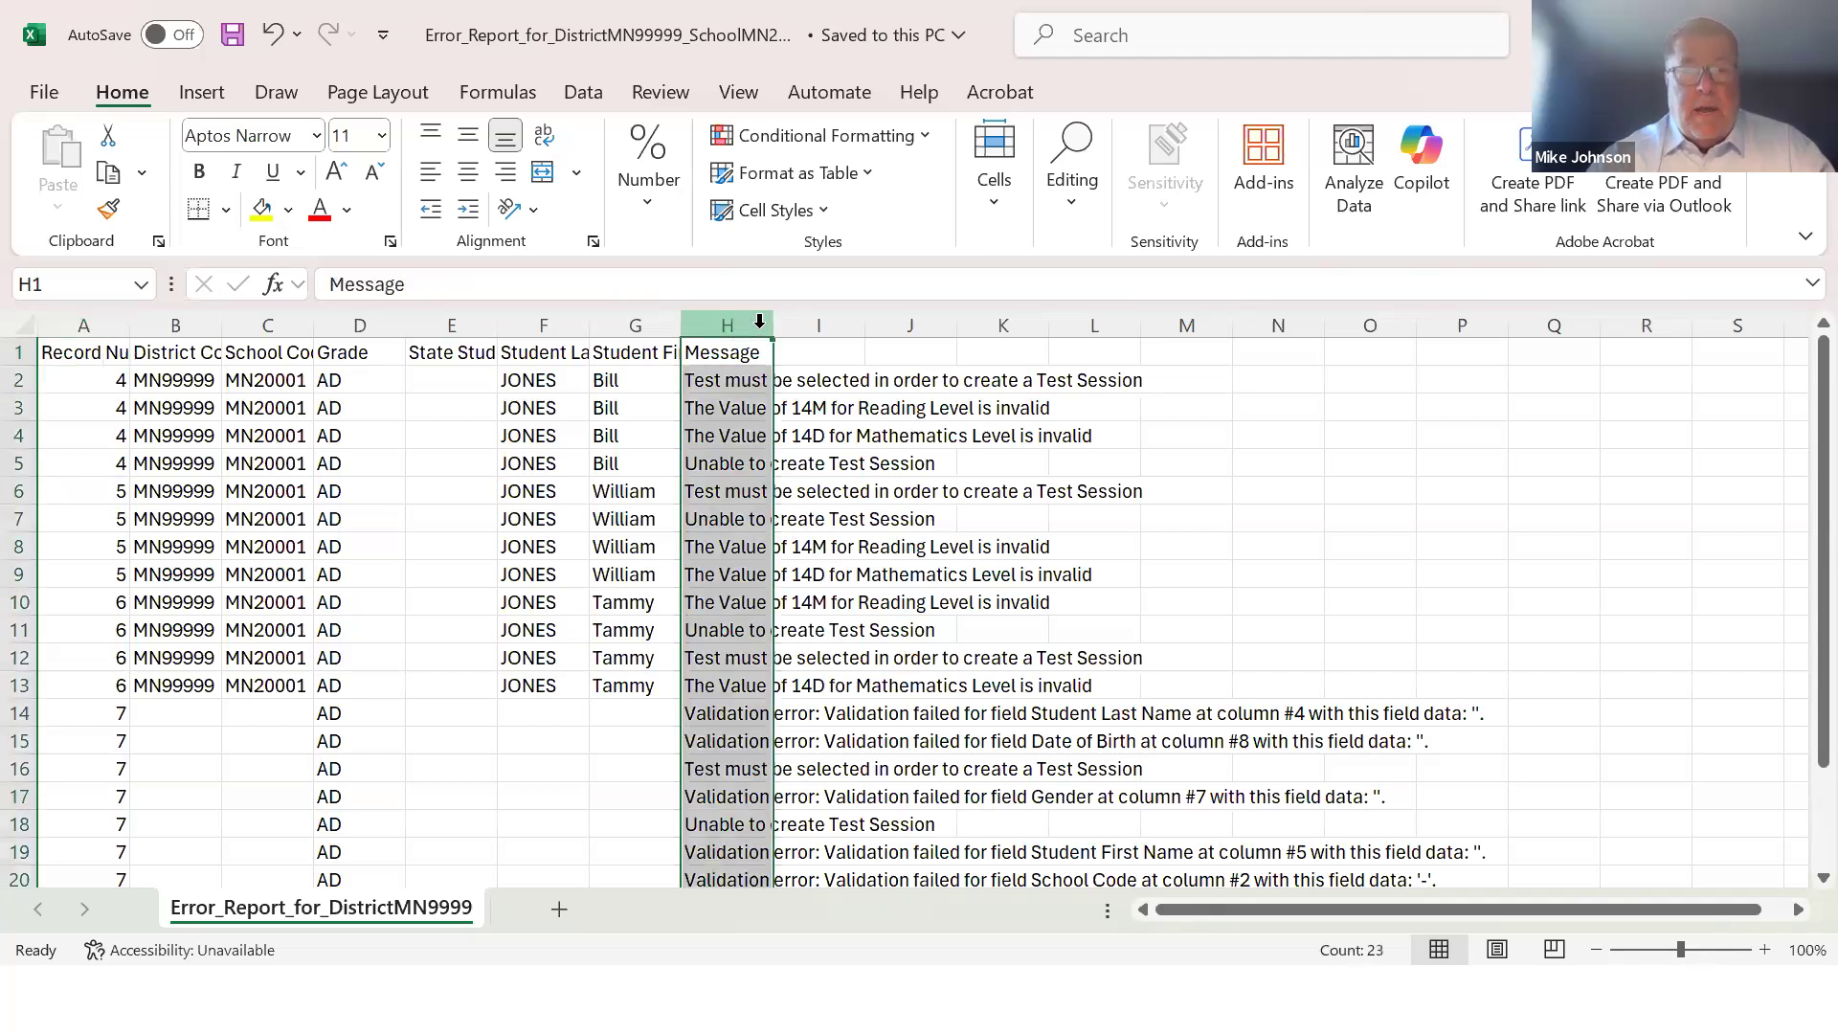
{"action": "double_click", "coordinate": [770, 324]}
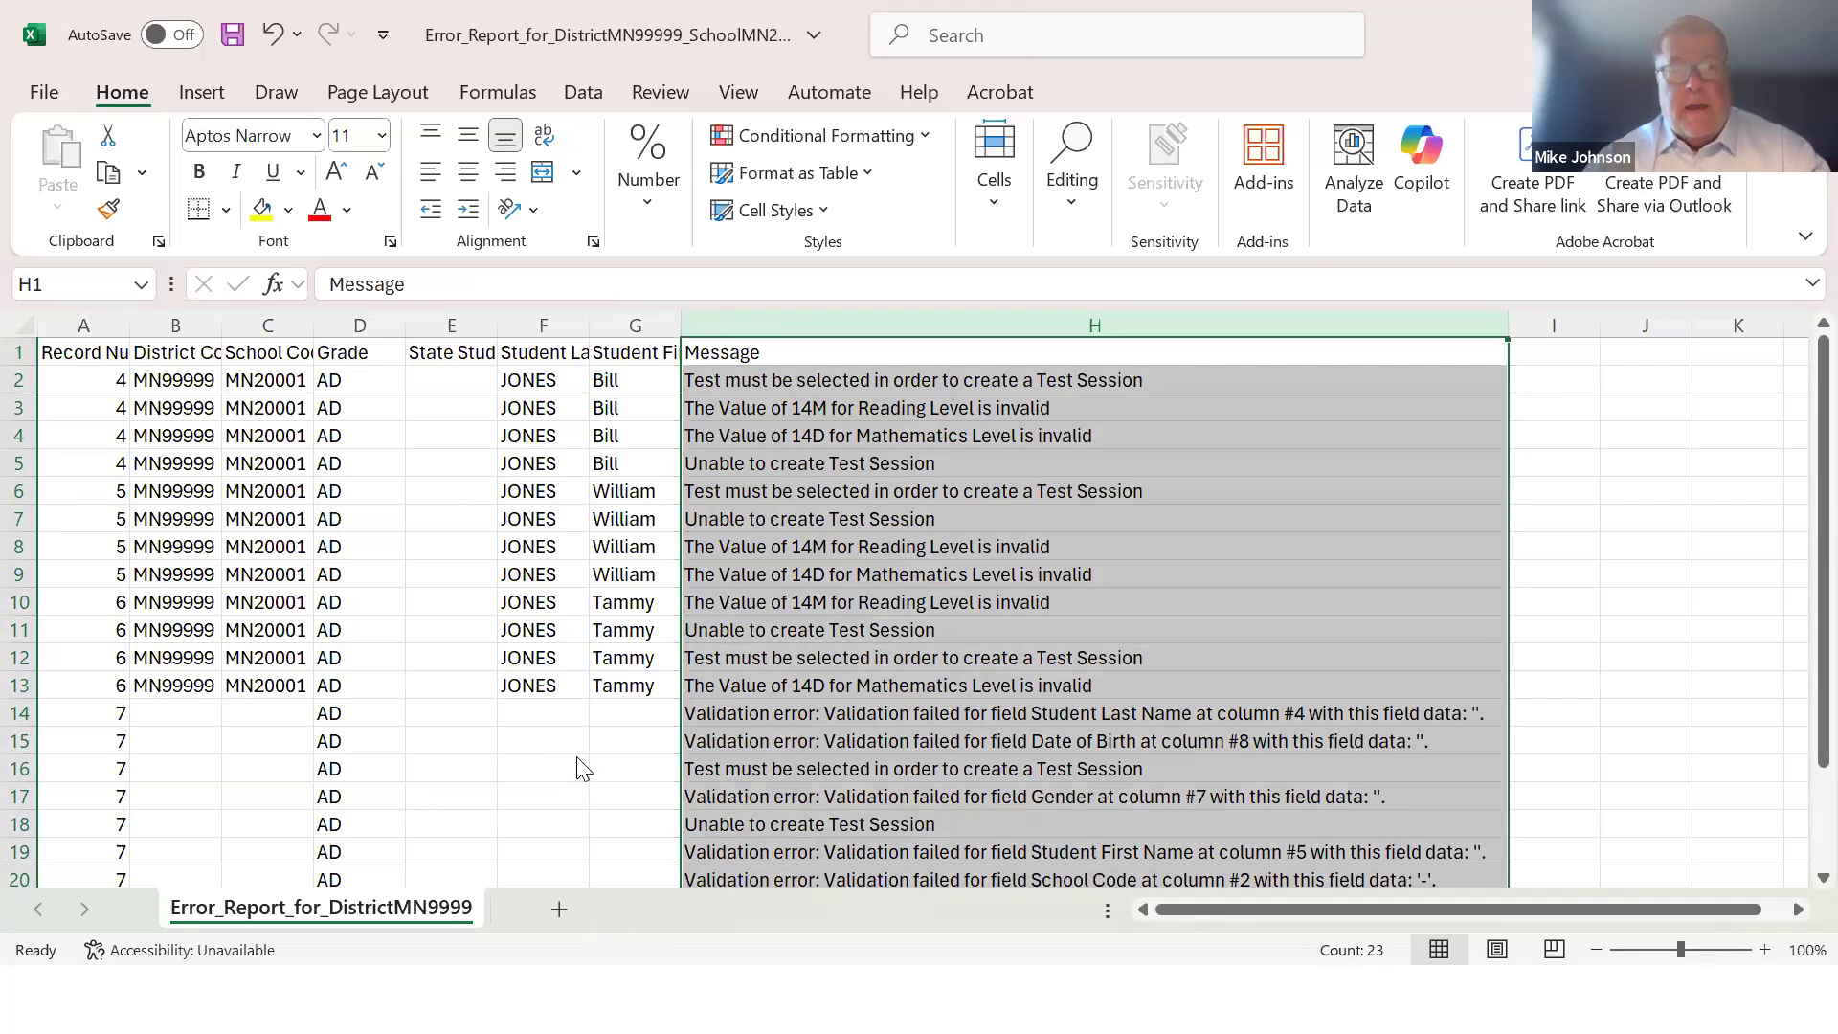
{"action": "key", "text": "alt+Tab"}
{"action": "key", "text": "alt+Tab"}
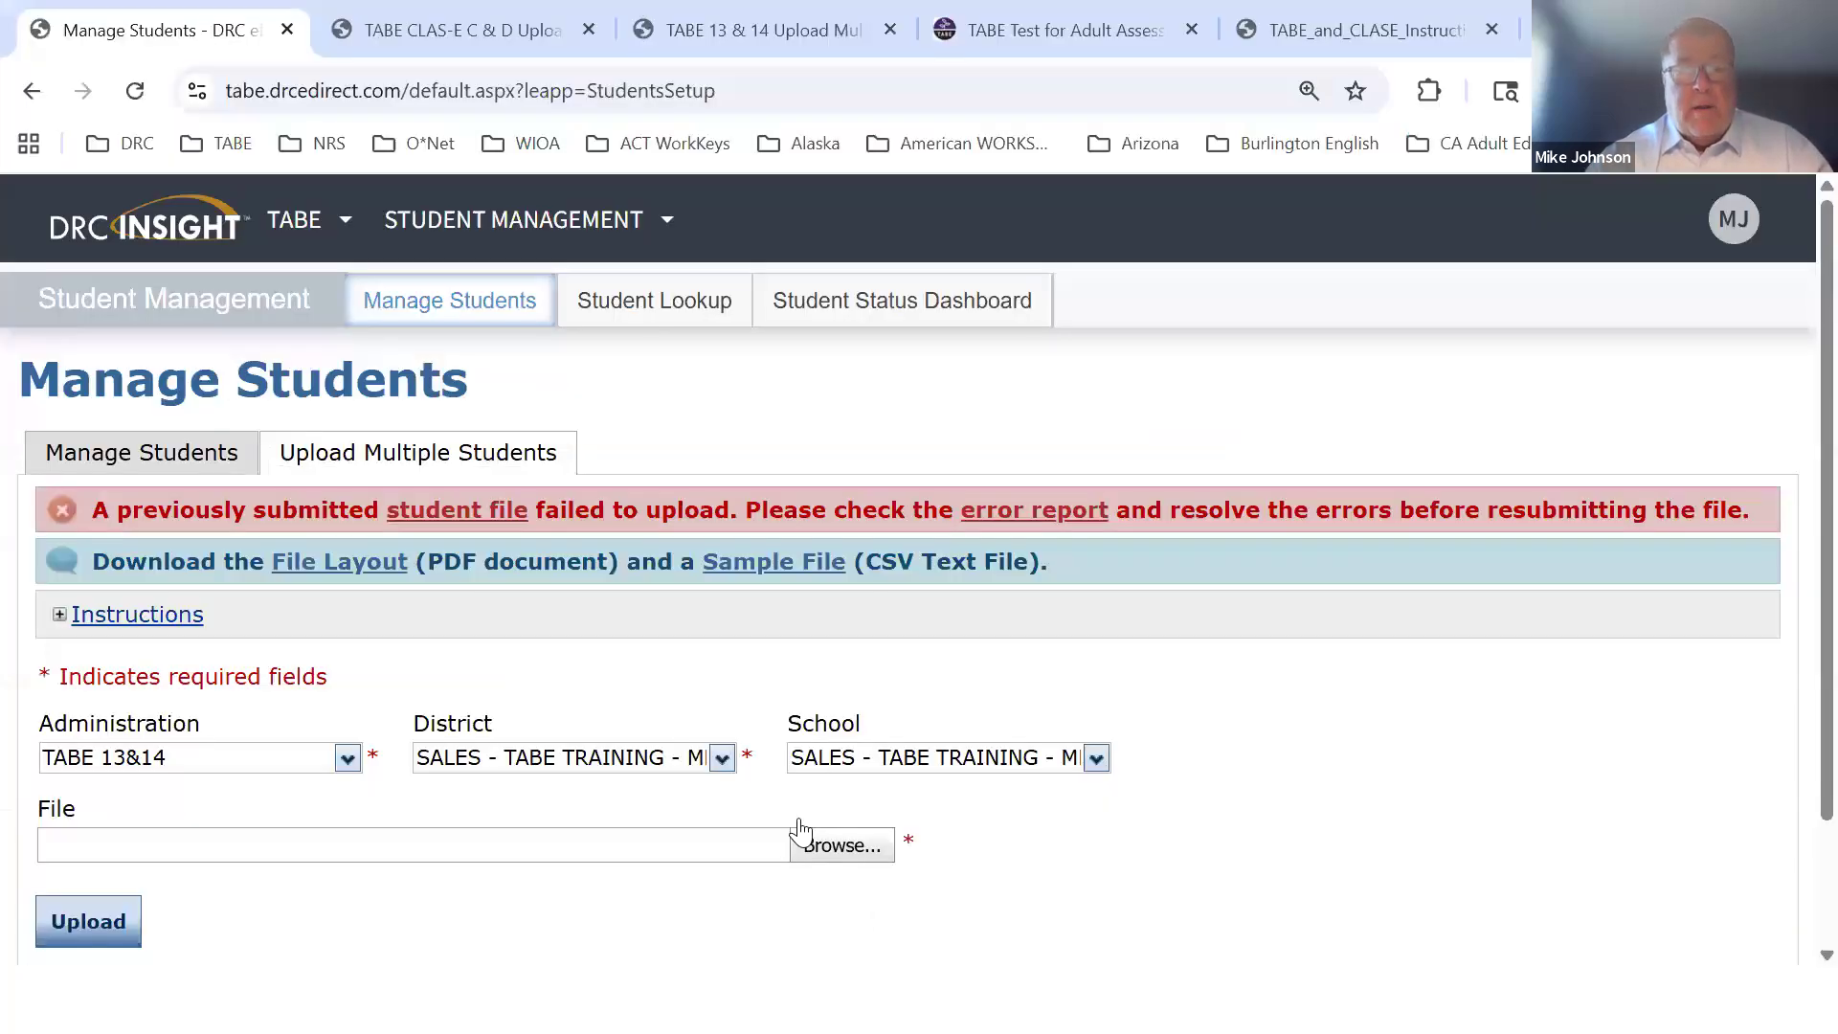
{"action": "left_click", "coordinate": [850, 846]}
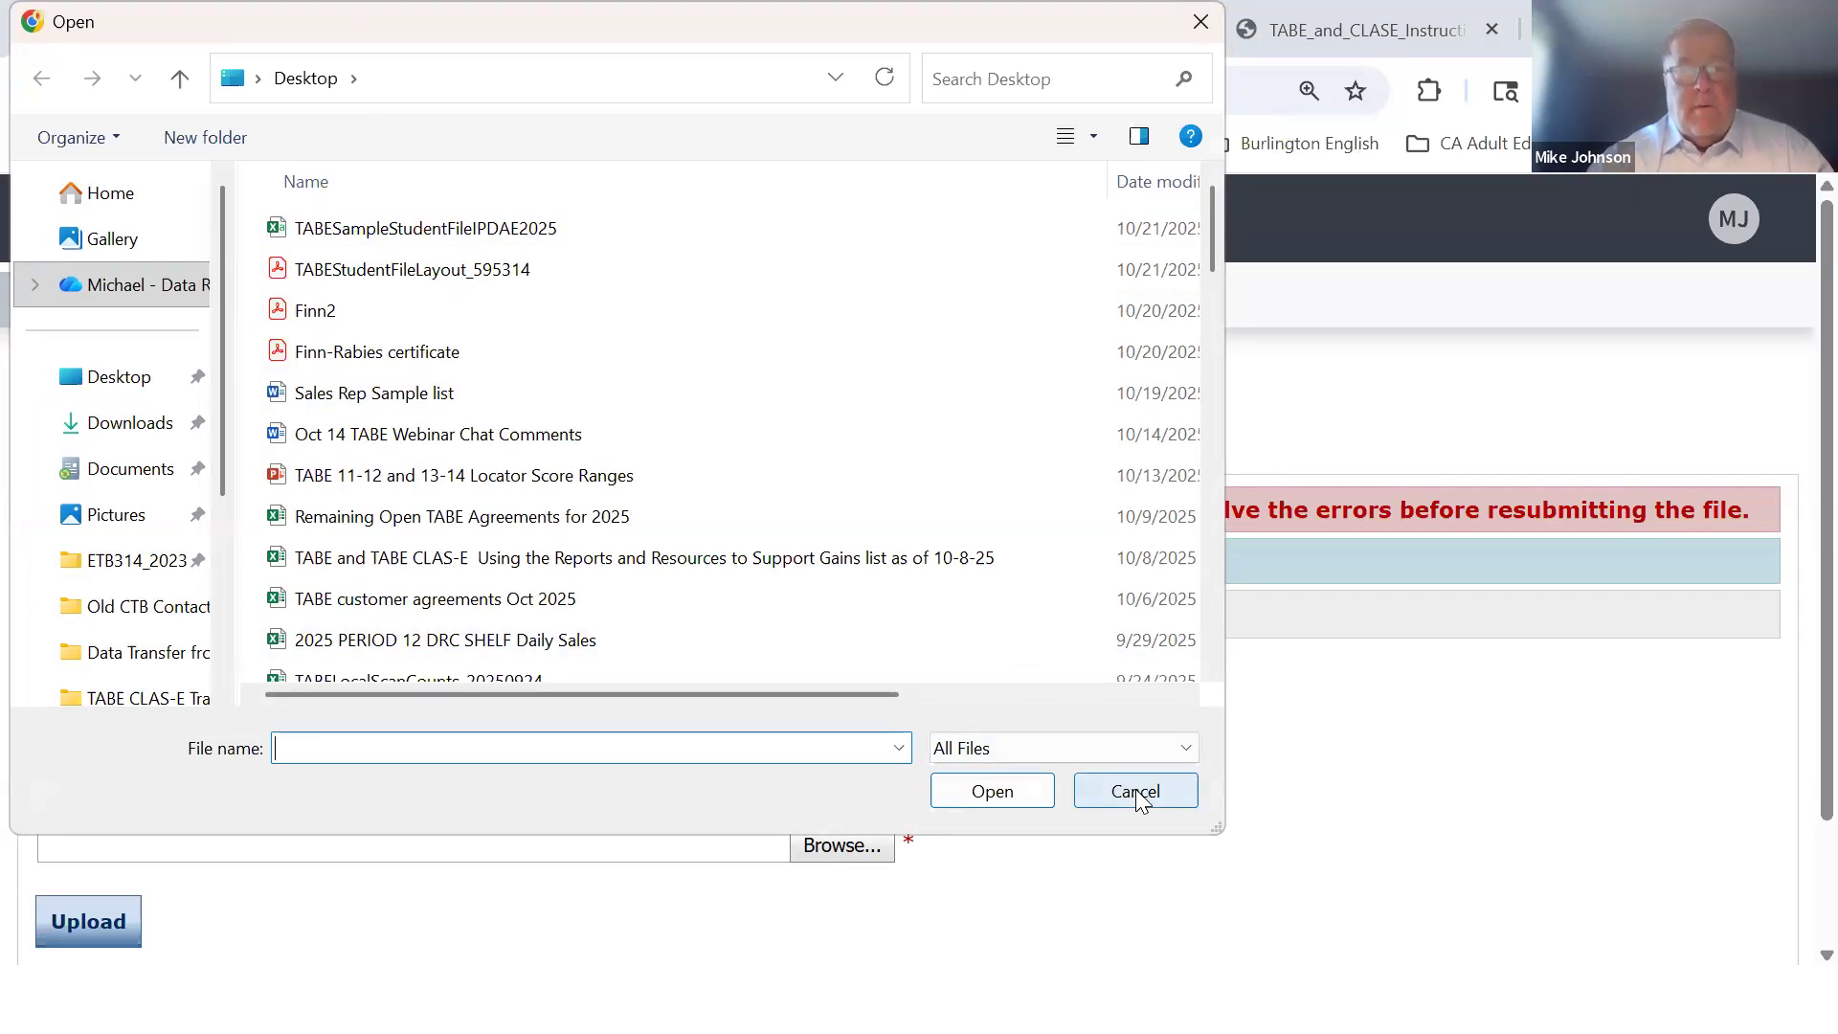
{"action": "left_click", "coordinate": [1137, 793]}
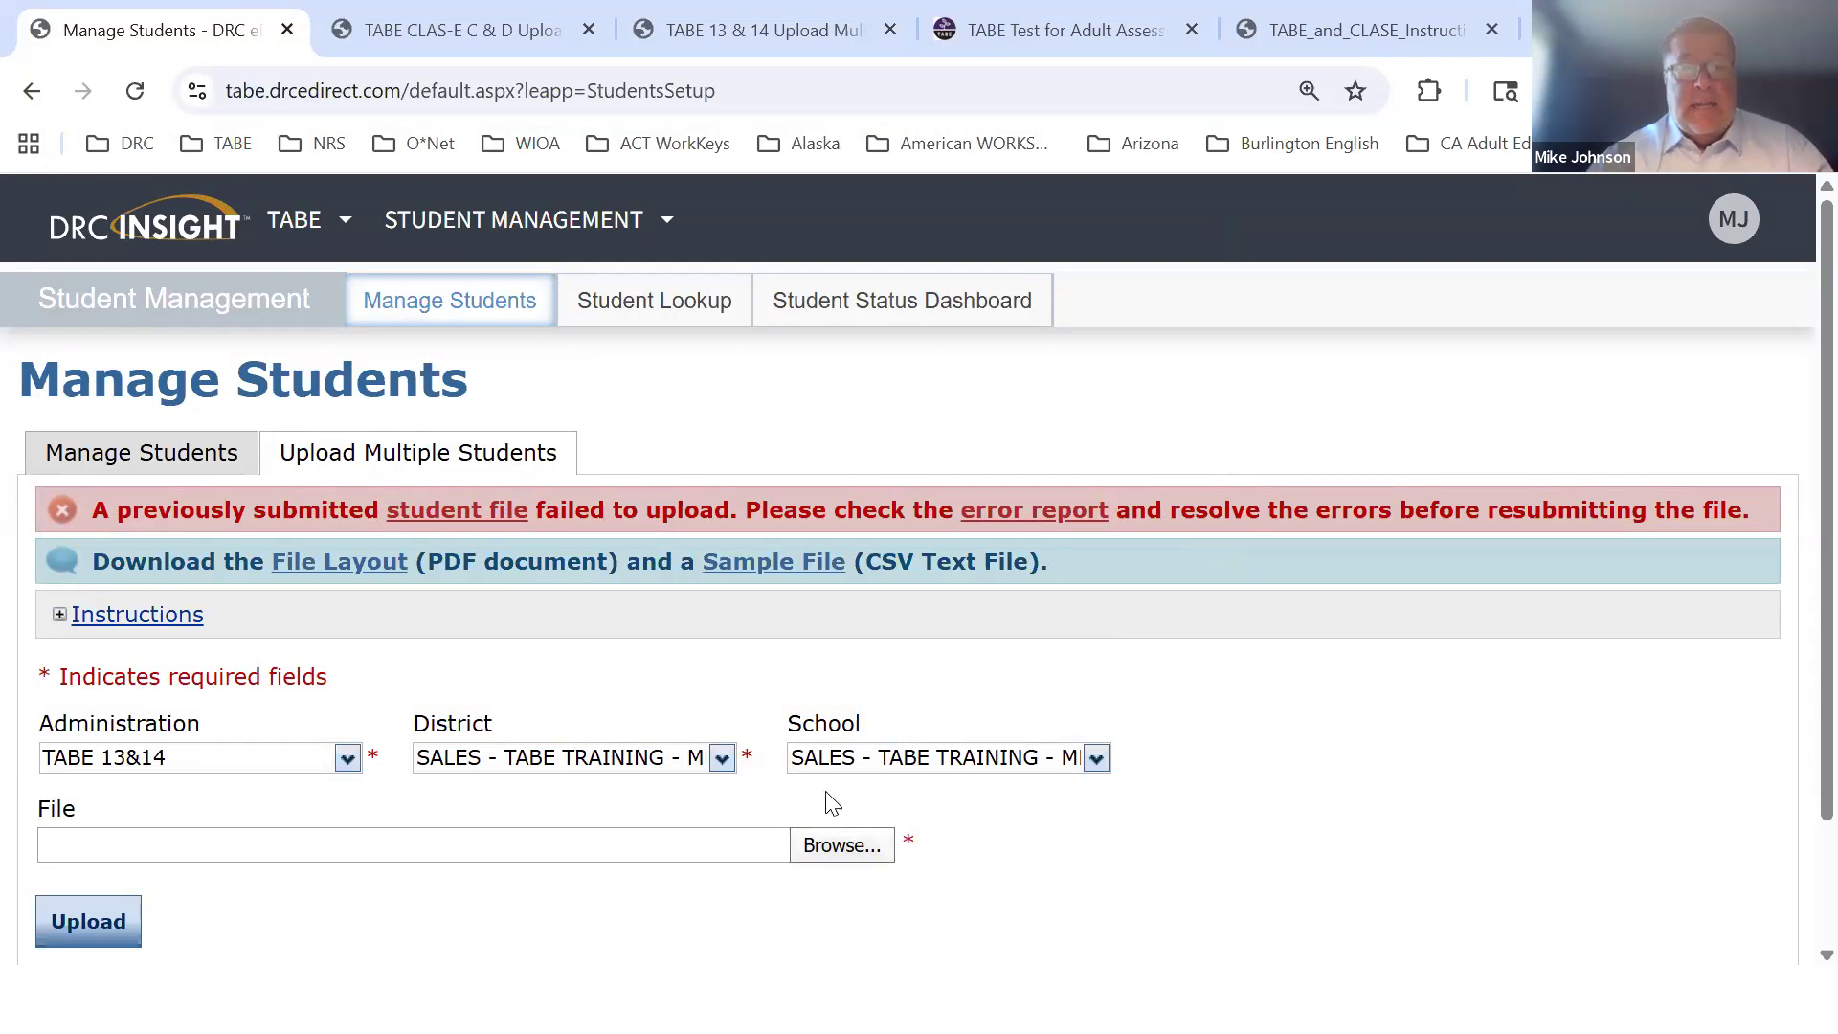
{"action": "left_click", "coordinate": [840, 847]}
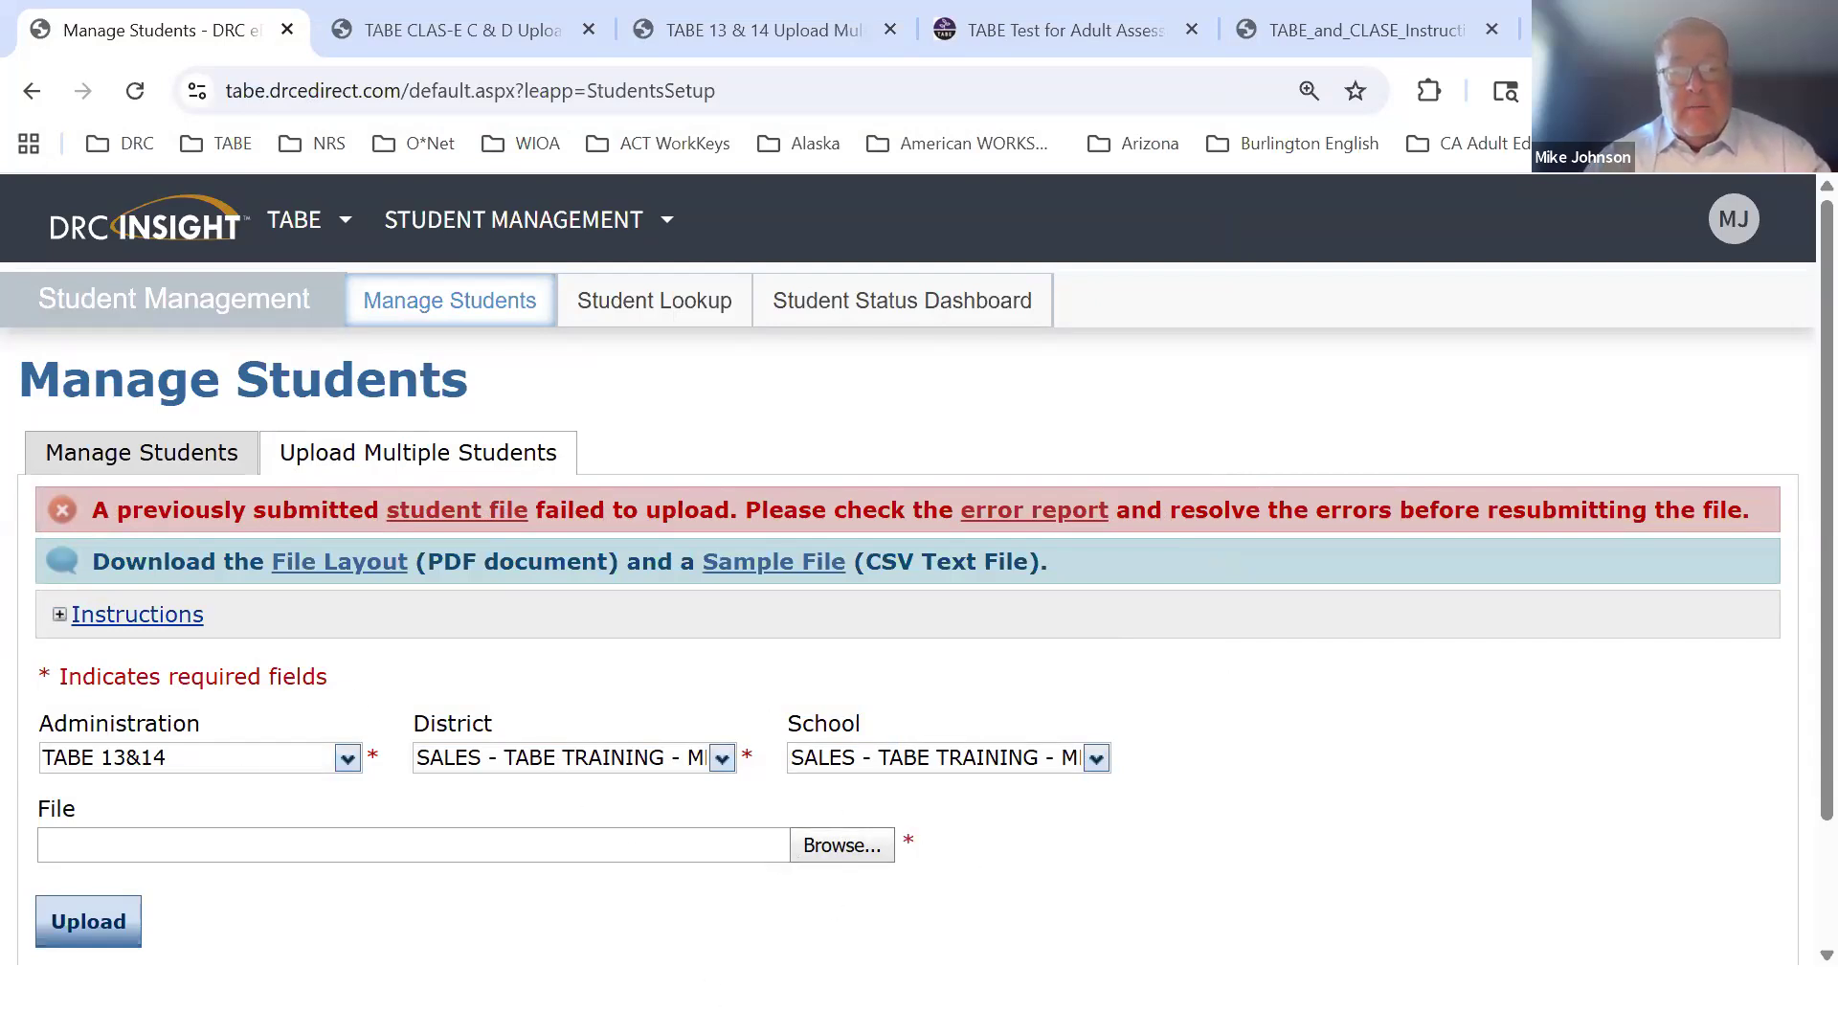
{"action": "key", "text": "alt+Tab"}
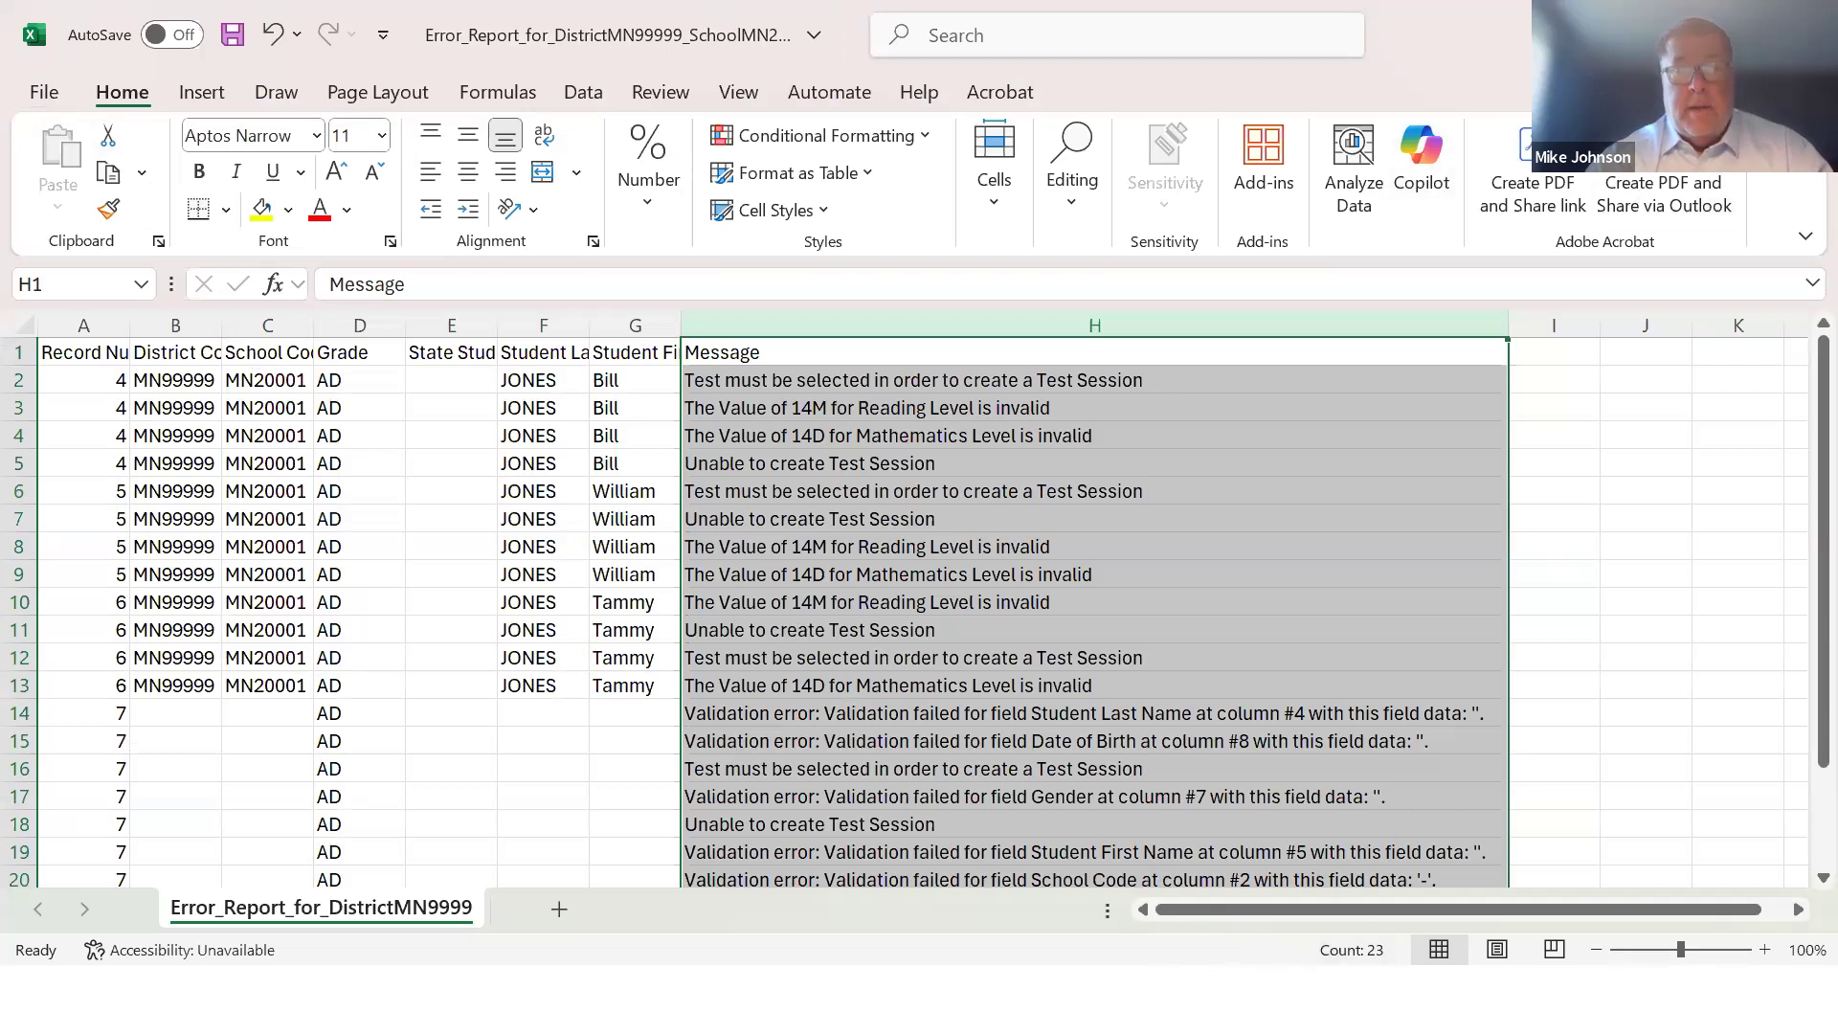
{"action": "left_click", "coordinate": [1670, 34]}
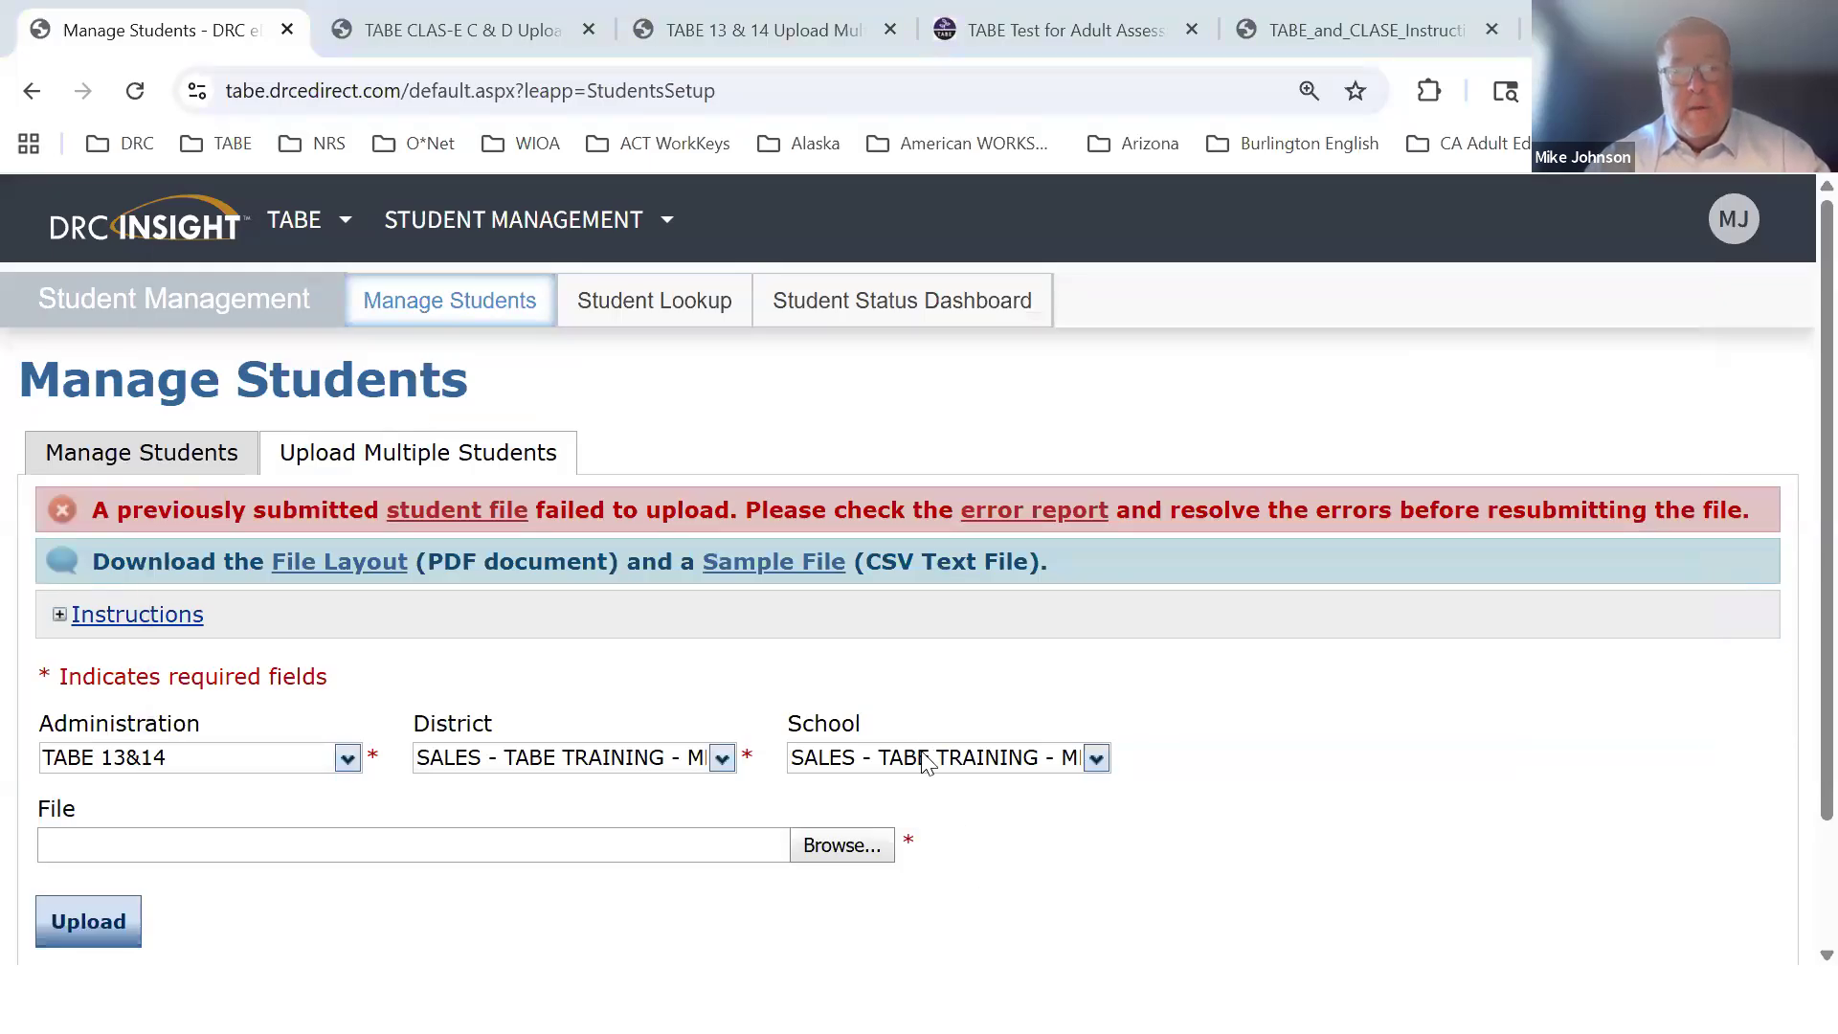
Switch to the TABESampleStudentFileIPDAE2025 workbook and clear the student ID, name, gender and date of birth data in C2:H7
{"action": "key", "text": "alt+Tab"}
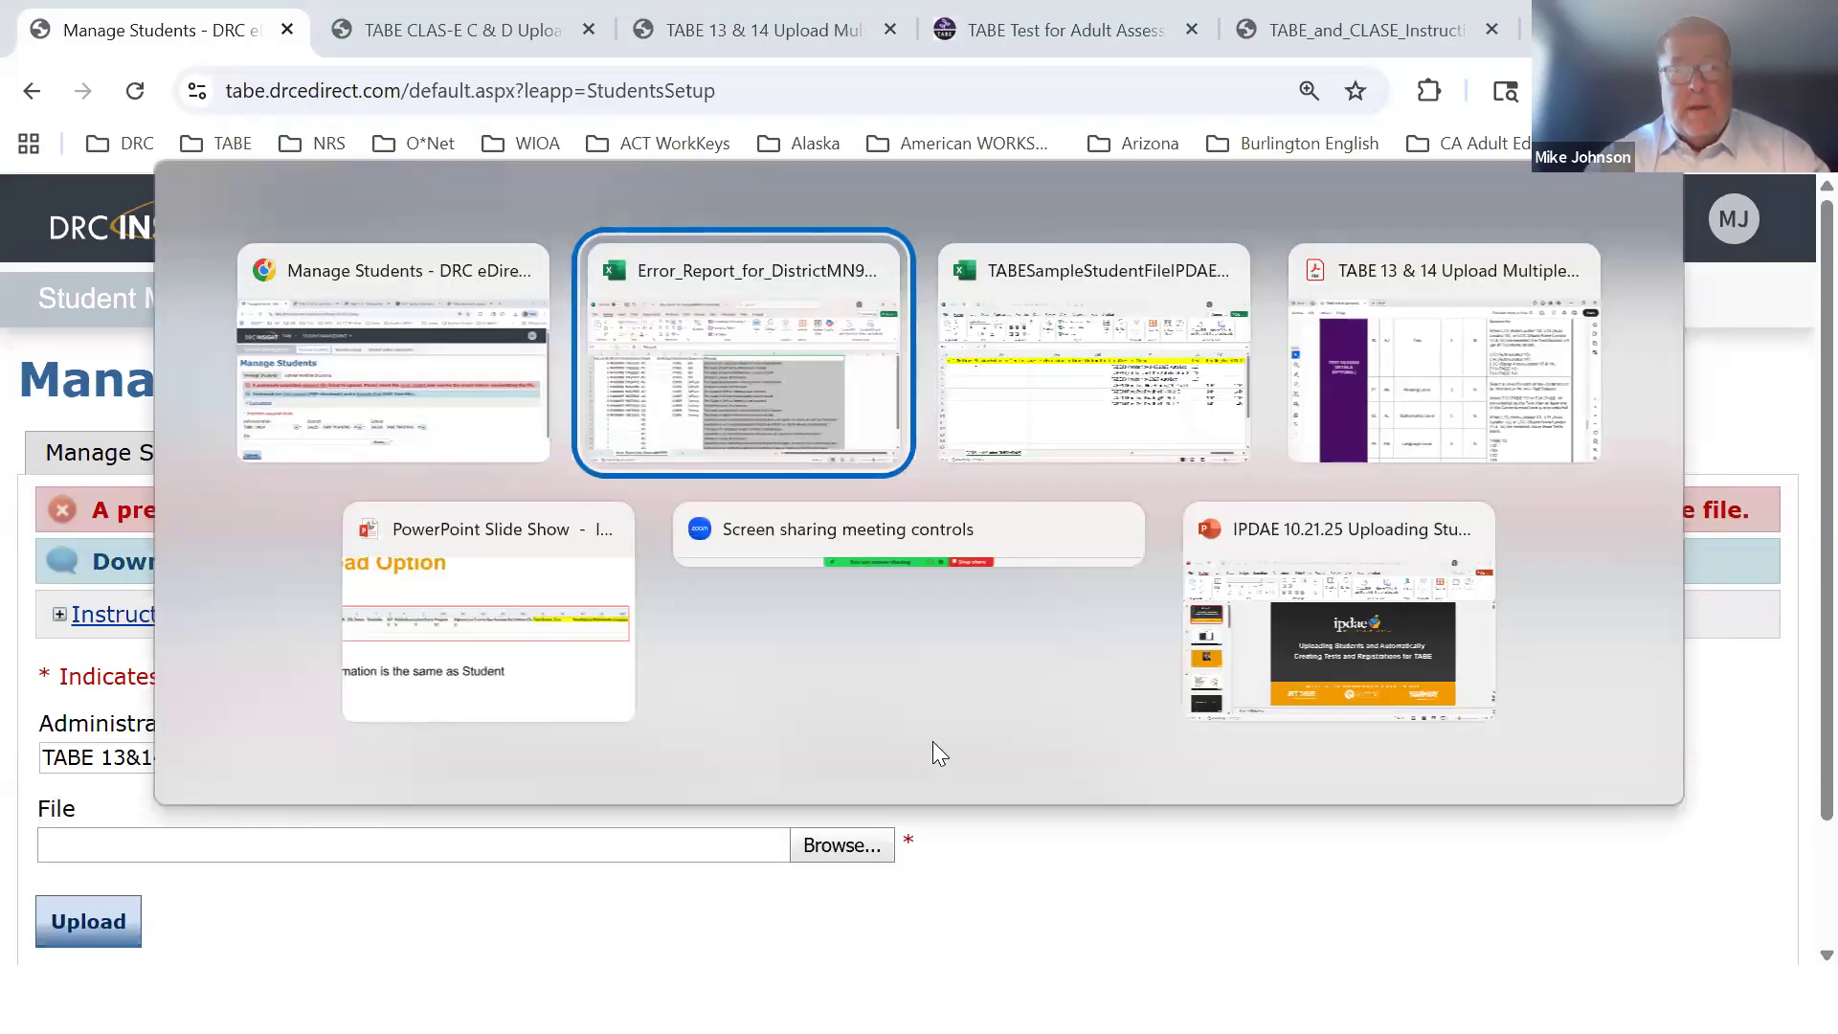
{"action": "key", "text": "alt+Tab"}
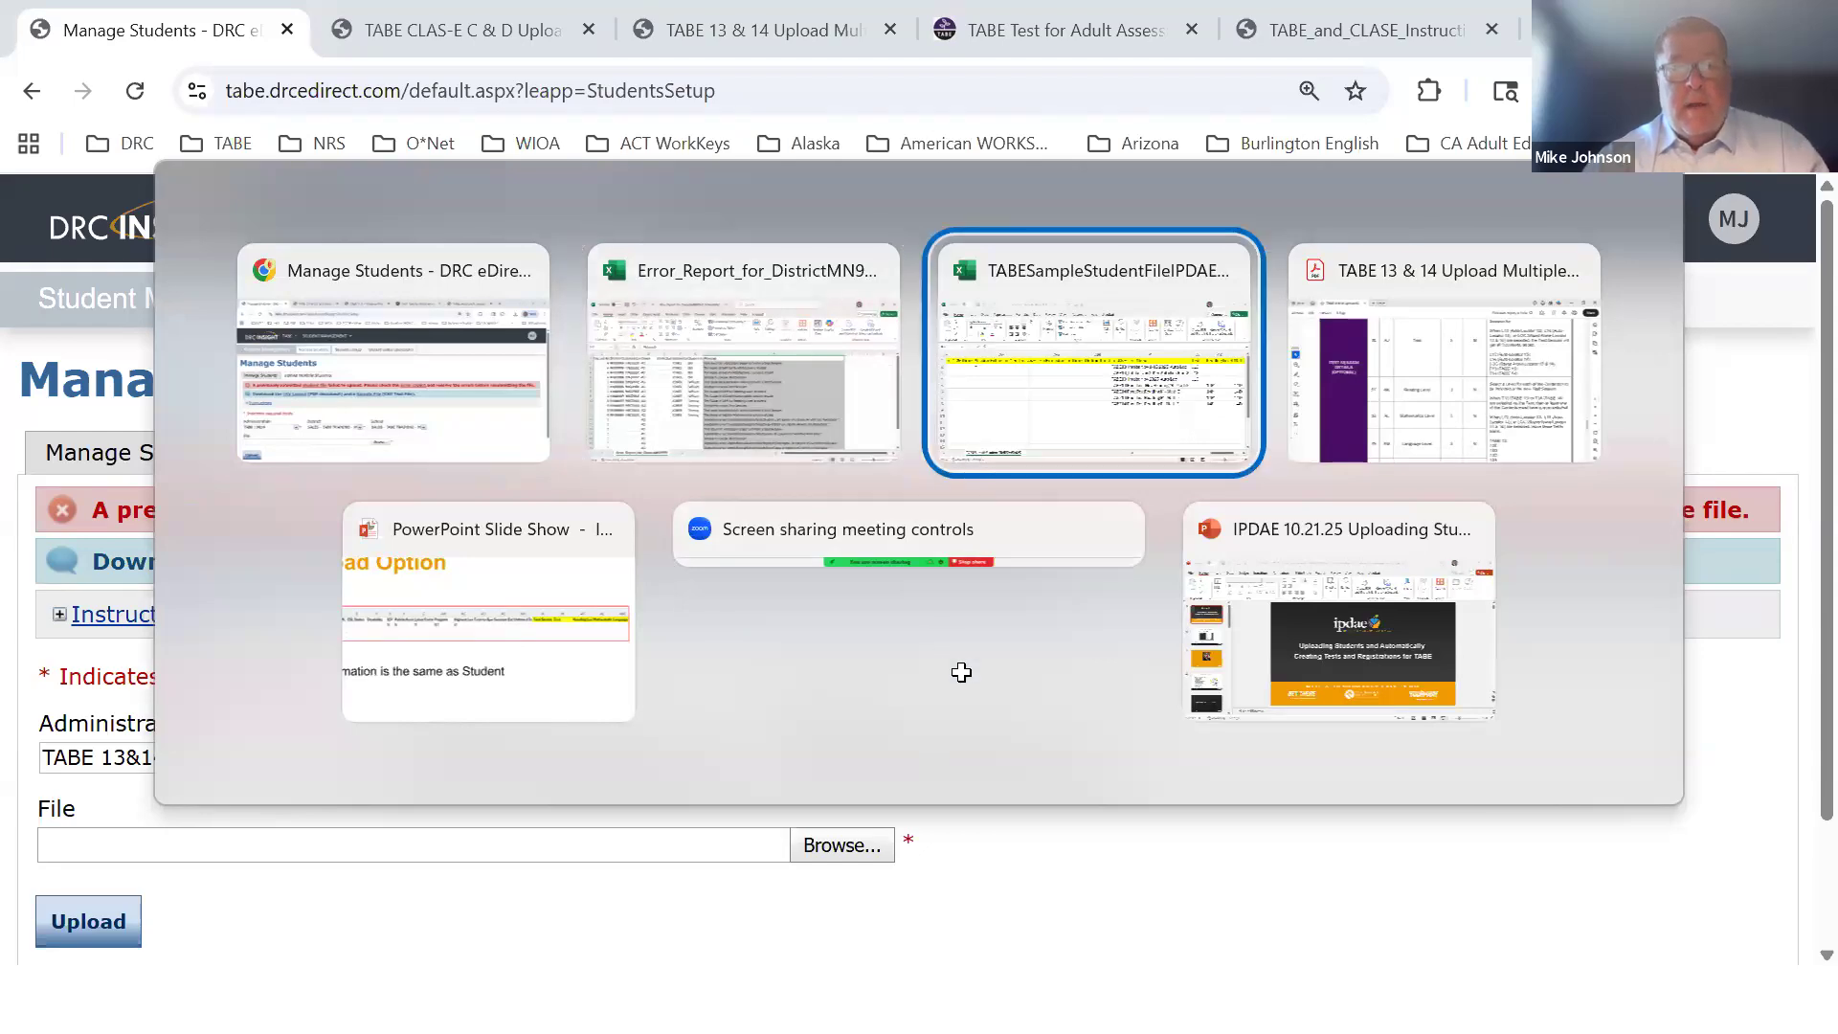
{"action": "left_click_drag", "start_coordinate": [1661, 899], "coordinate": [1069, 909]}
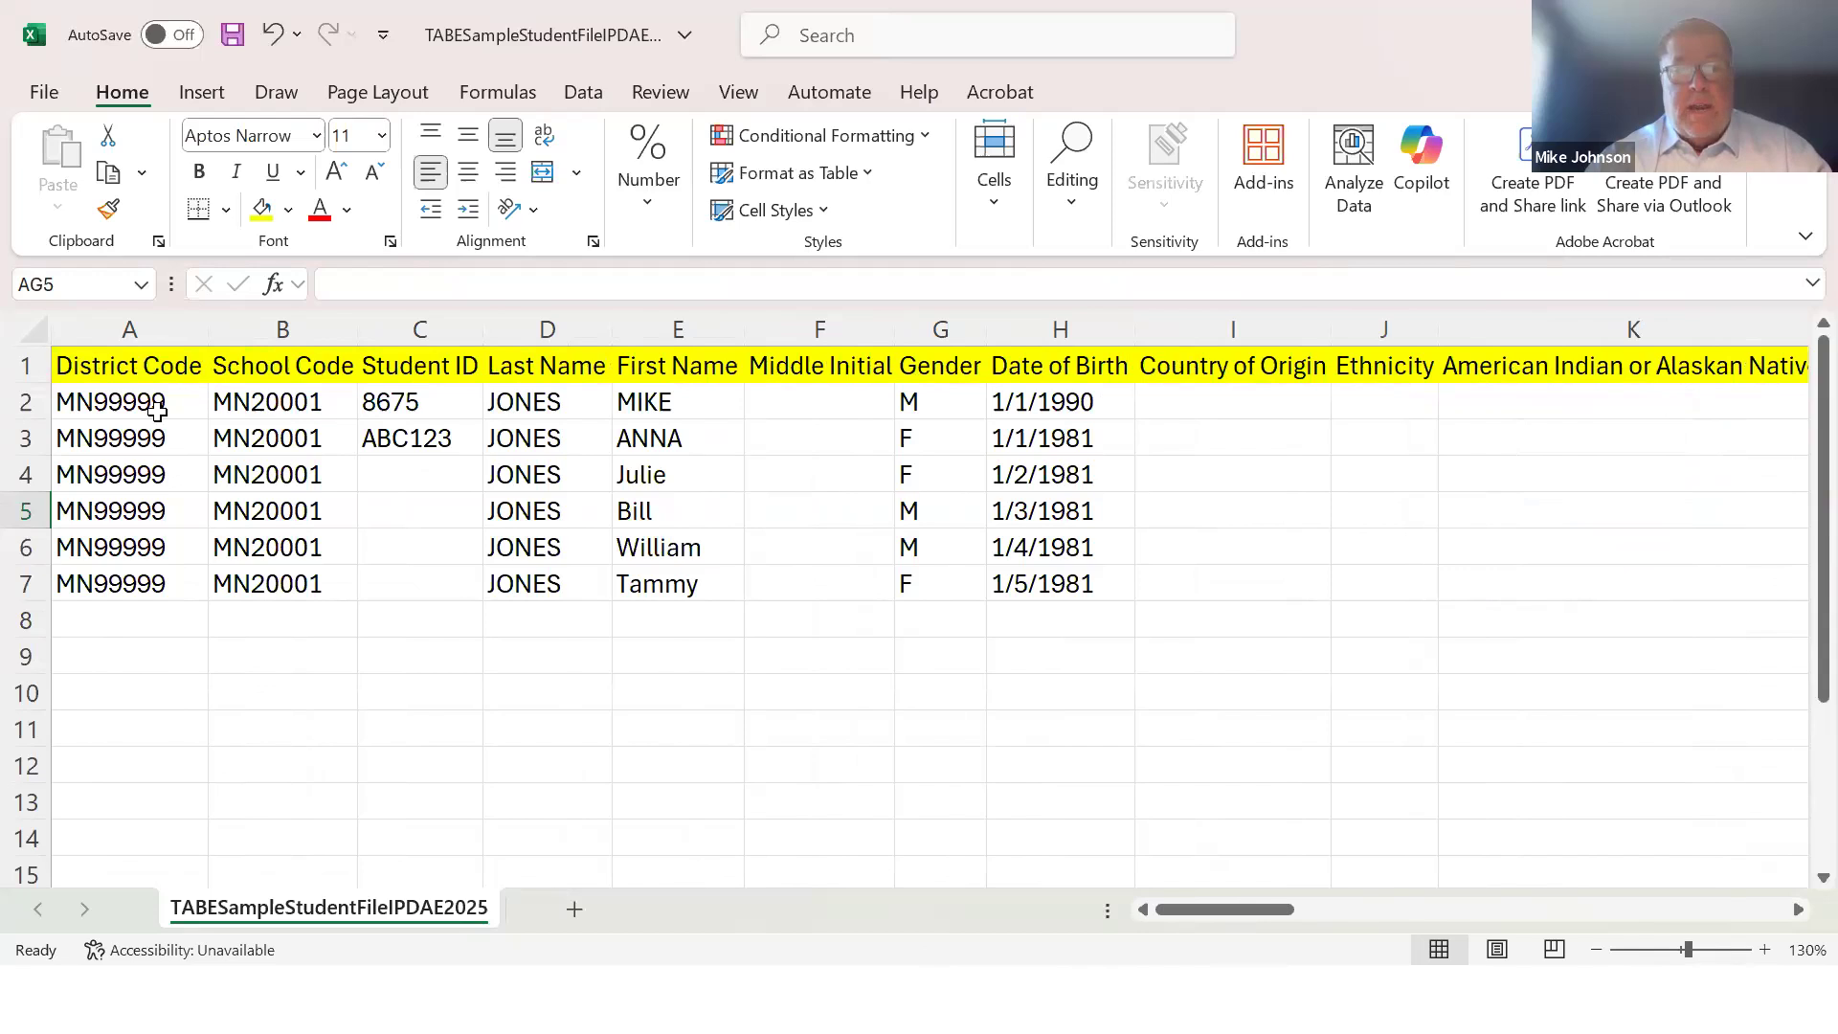
{"action": "left_click_drag", "start_coordinate": [115, 614], "coordinate": [1081, 808]}
{"action": "left_click_drag", "start_coordinate": [396, 405], "coordinate": [1038, 583]}
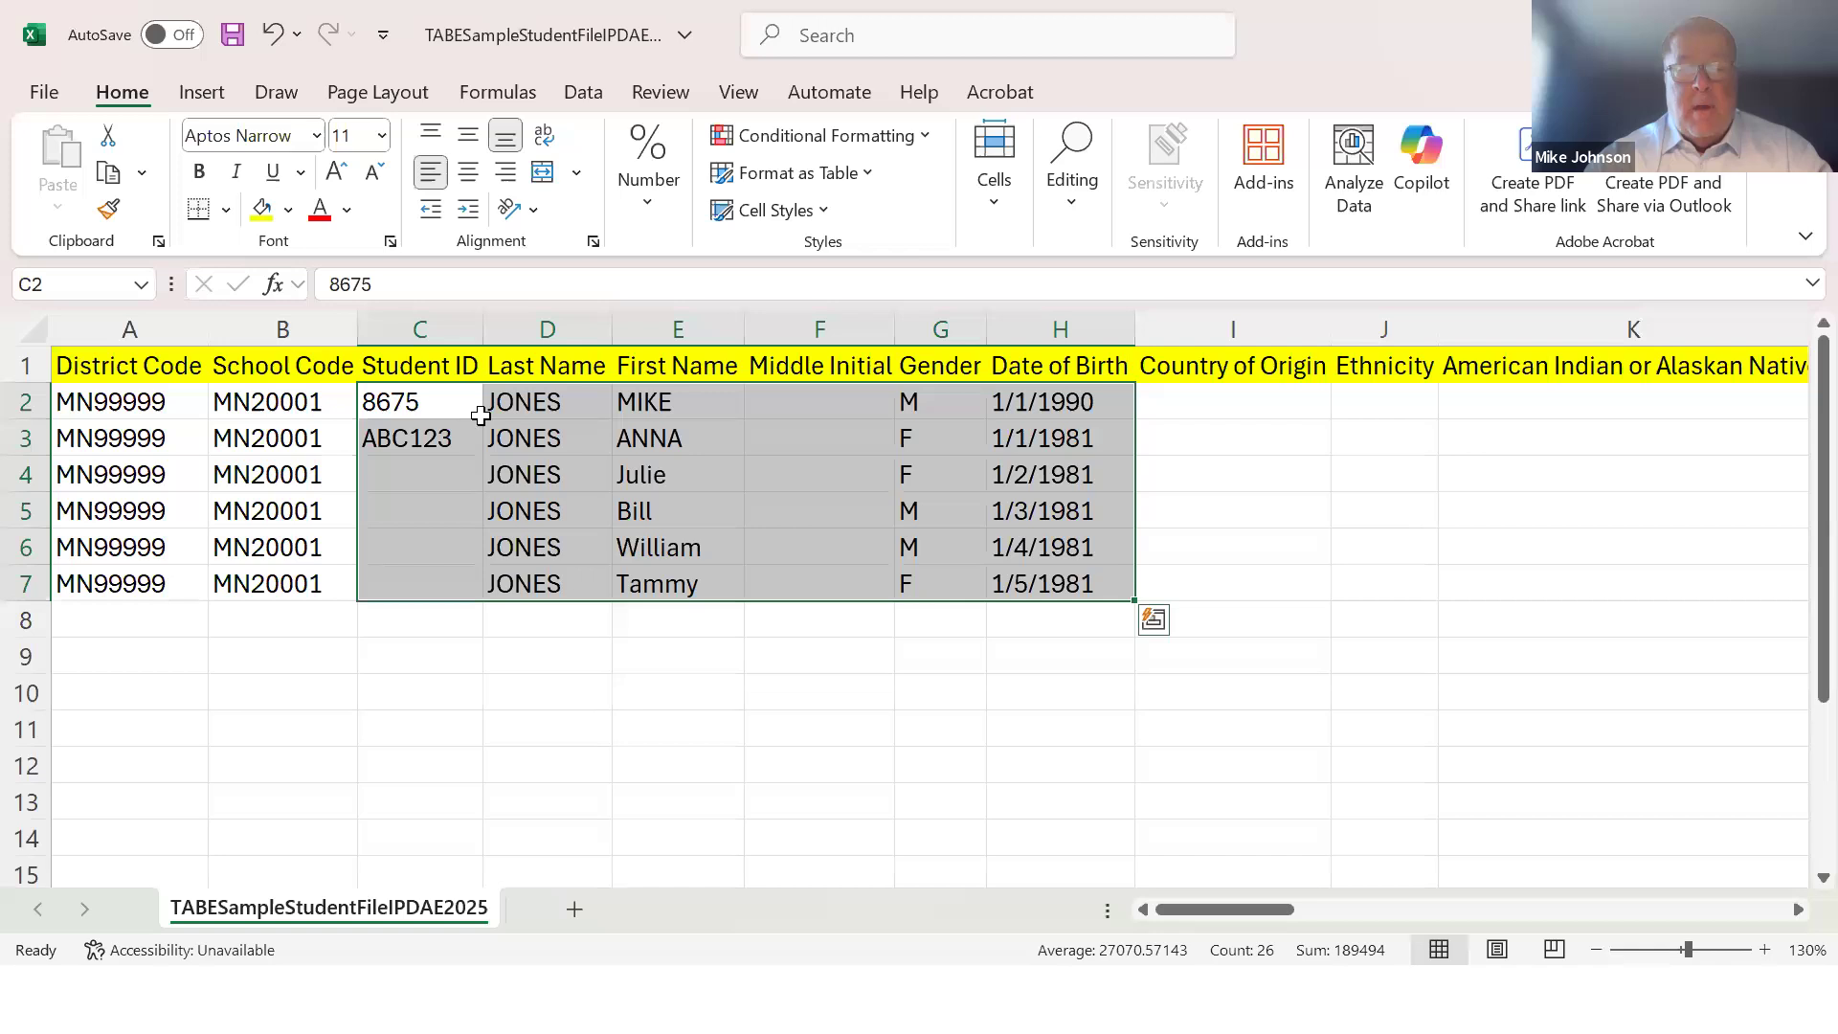
{"action": "key", "text": "Delete"}
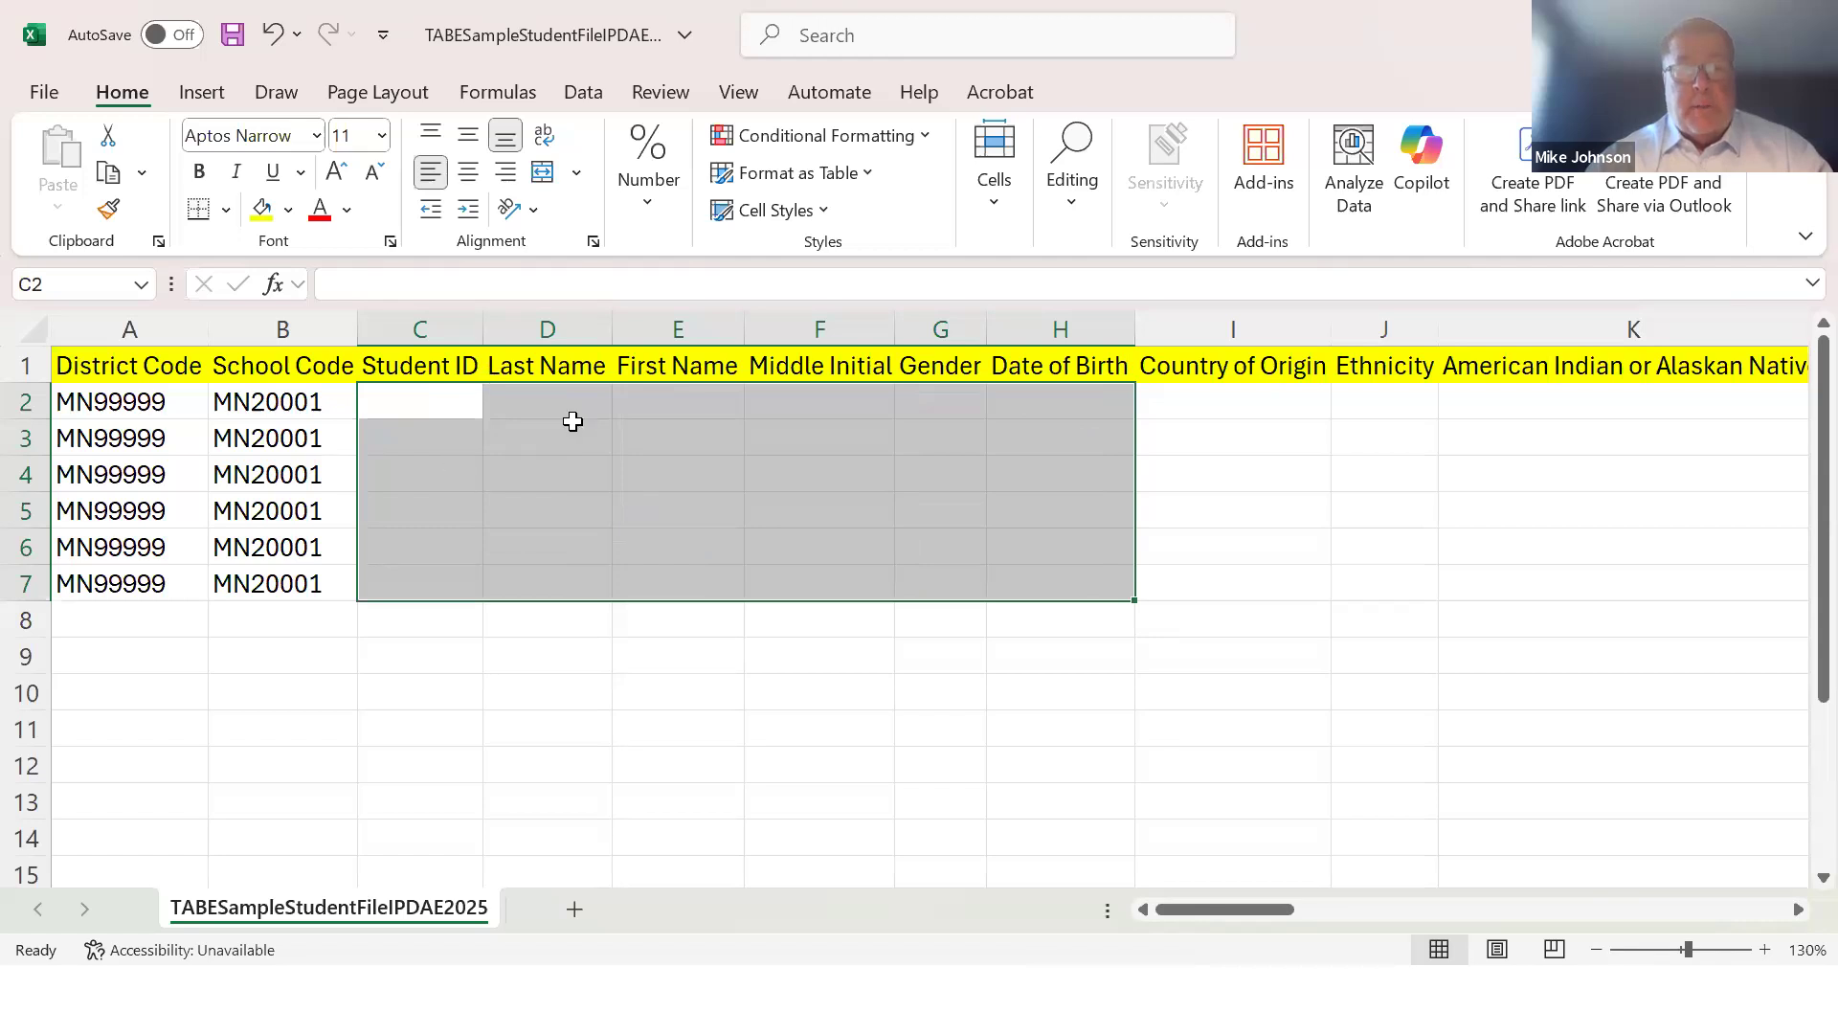
{"action": "left_click_drag", "start_coordinate": [1289, 907], "coordinate": [1183, 916]}
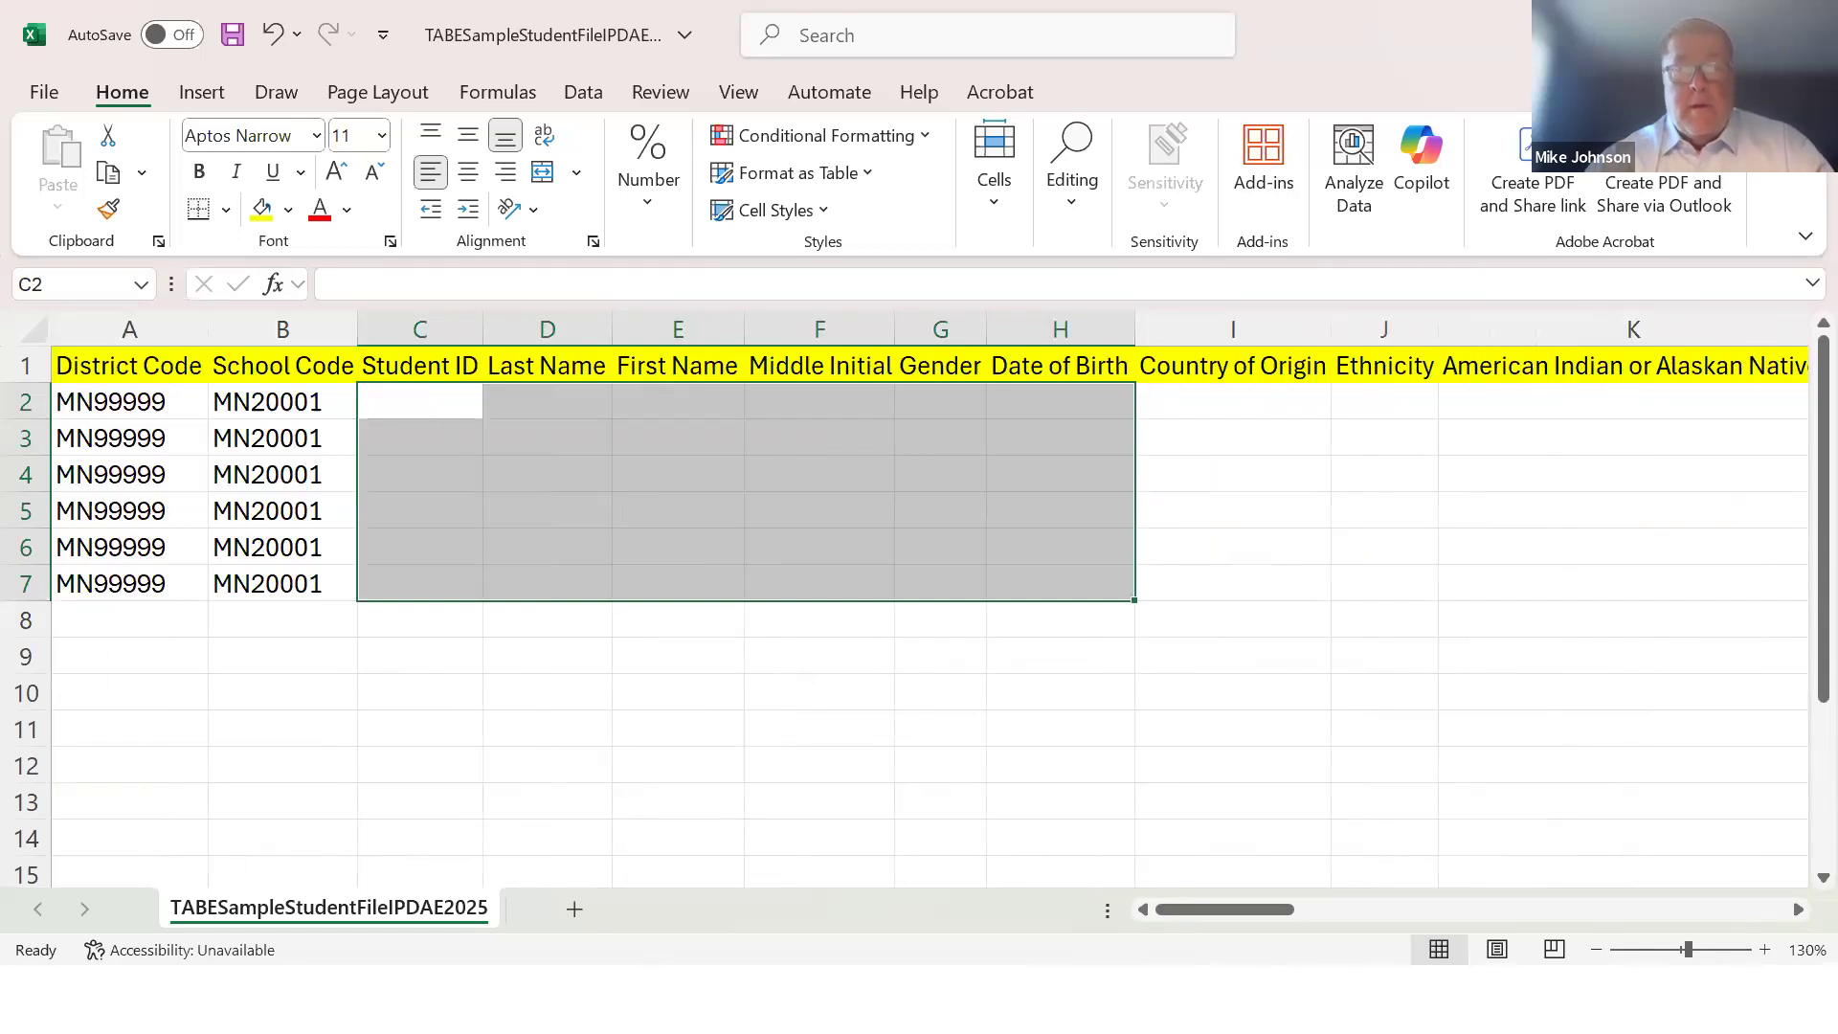
Switch to the PowerPoint slide show, leave the zoomed view and advance to the Uploading Students Quick Start Guide slide
{"action": "left_click", "coordinate": [886, 997]}
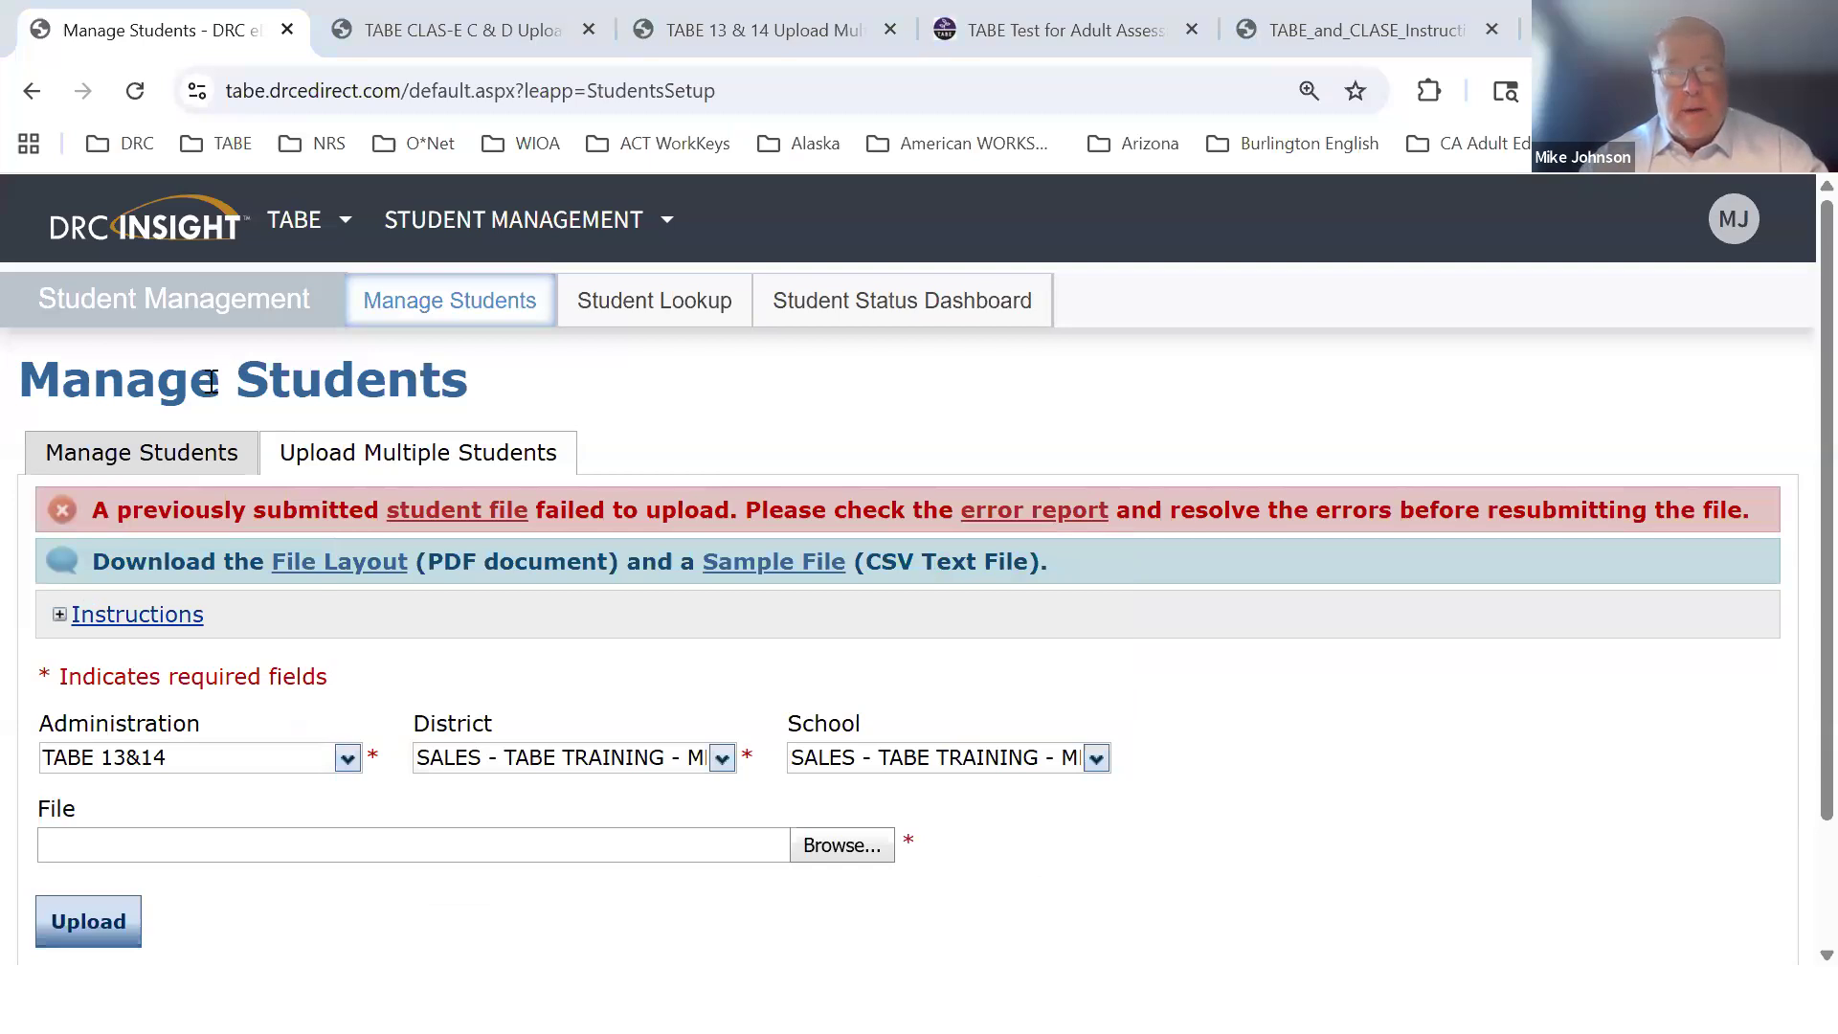
{"action": "key", "text": "alt+Tab"}
{"action": "key", "text": "Tab"}
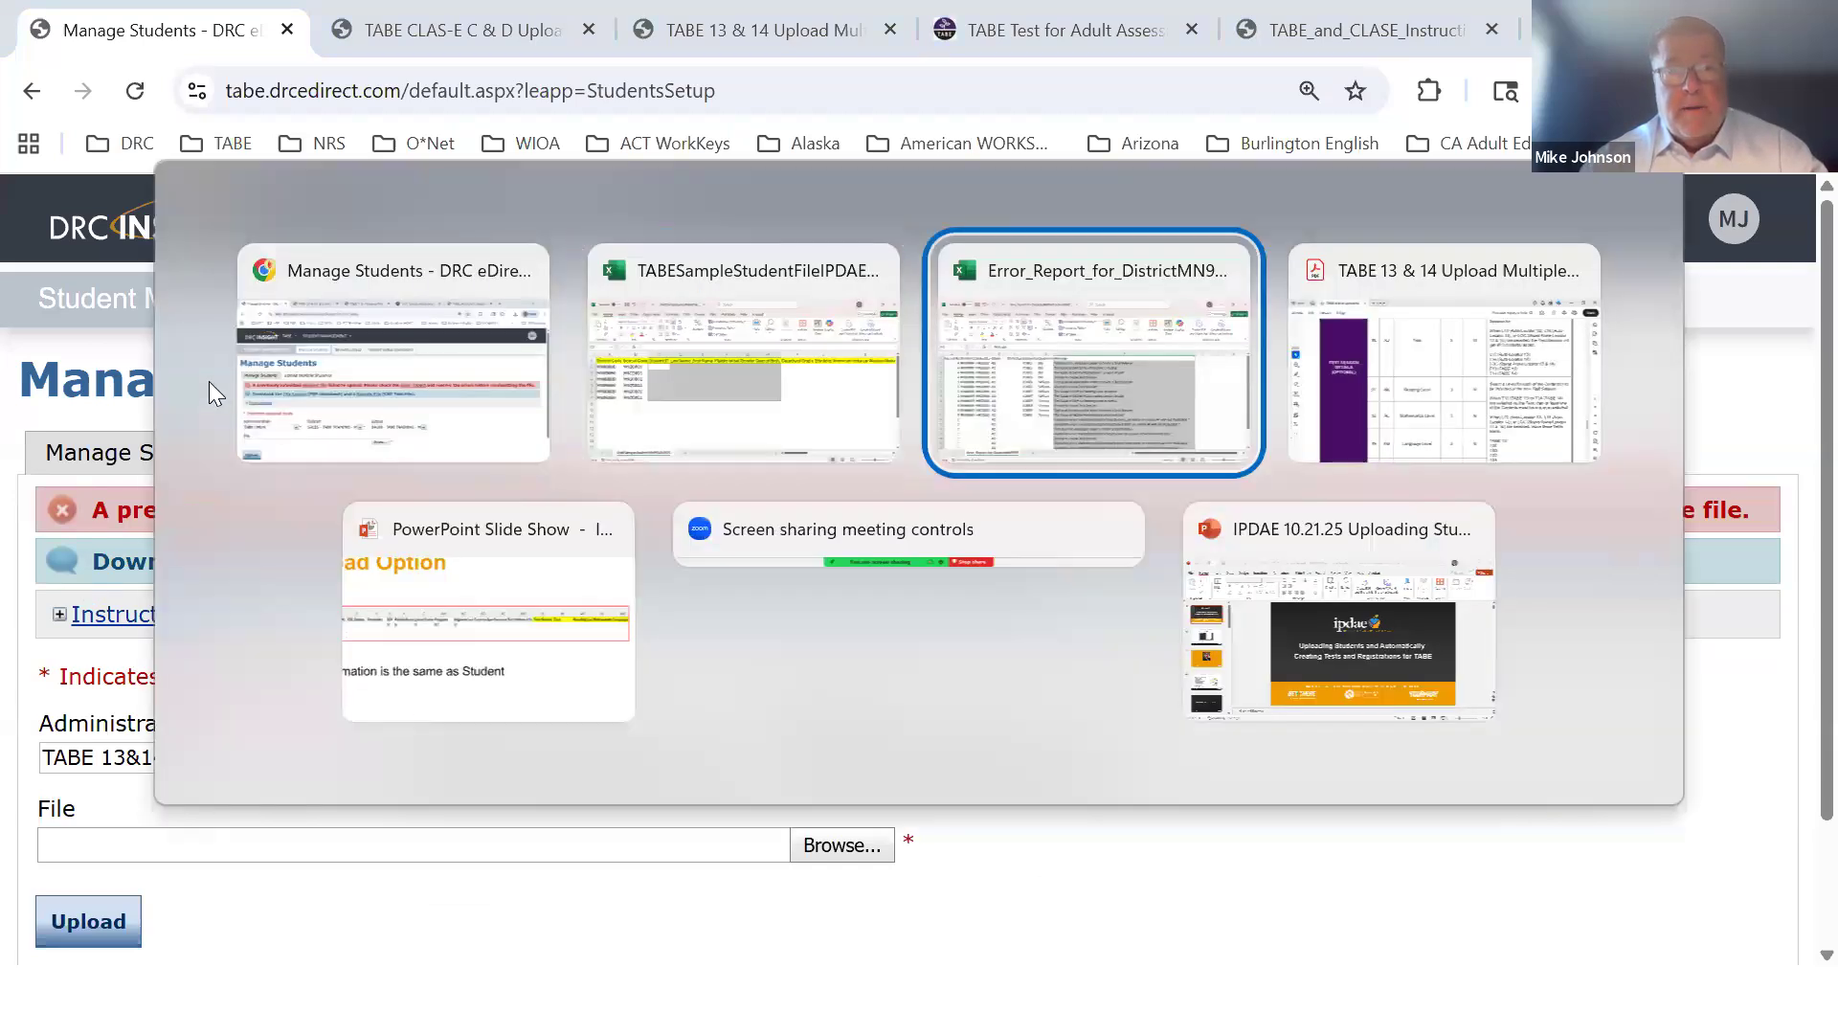
{"action": "key", "text": "Tab"}
{"action": "key", "text": "Tab"}
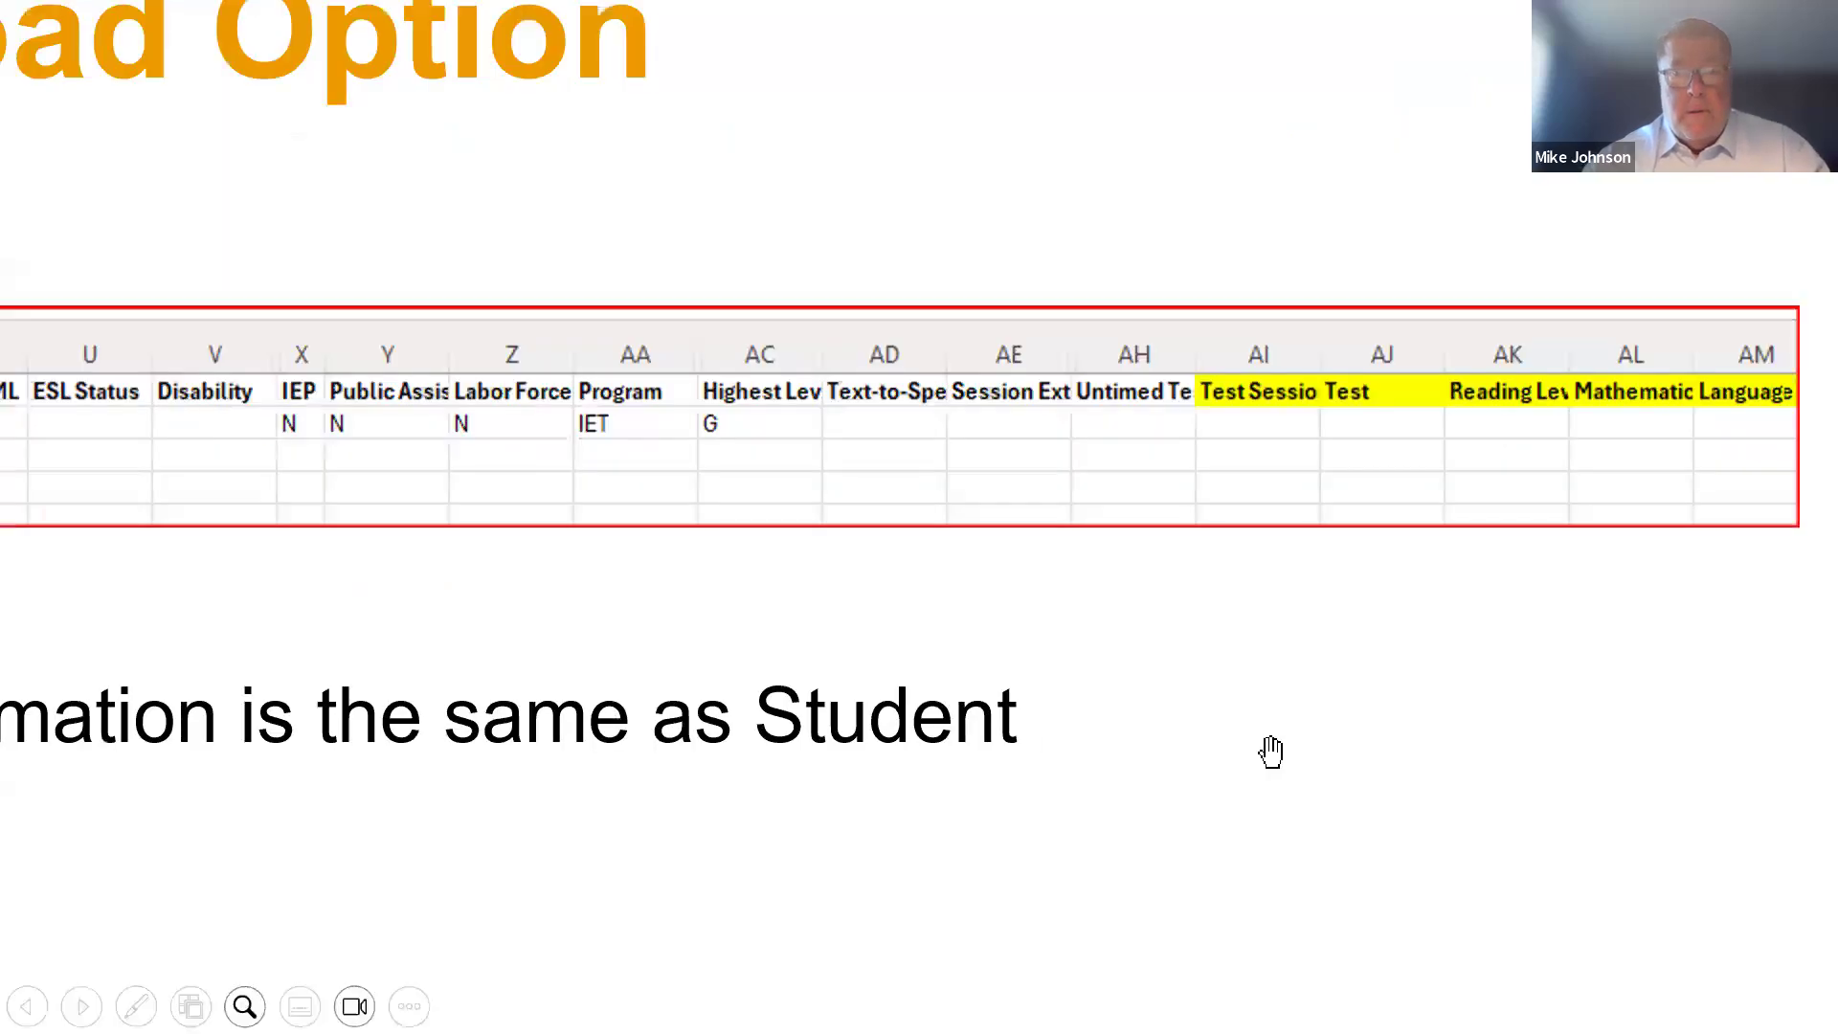
{"action": "key", "text": "Escape"}
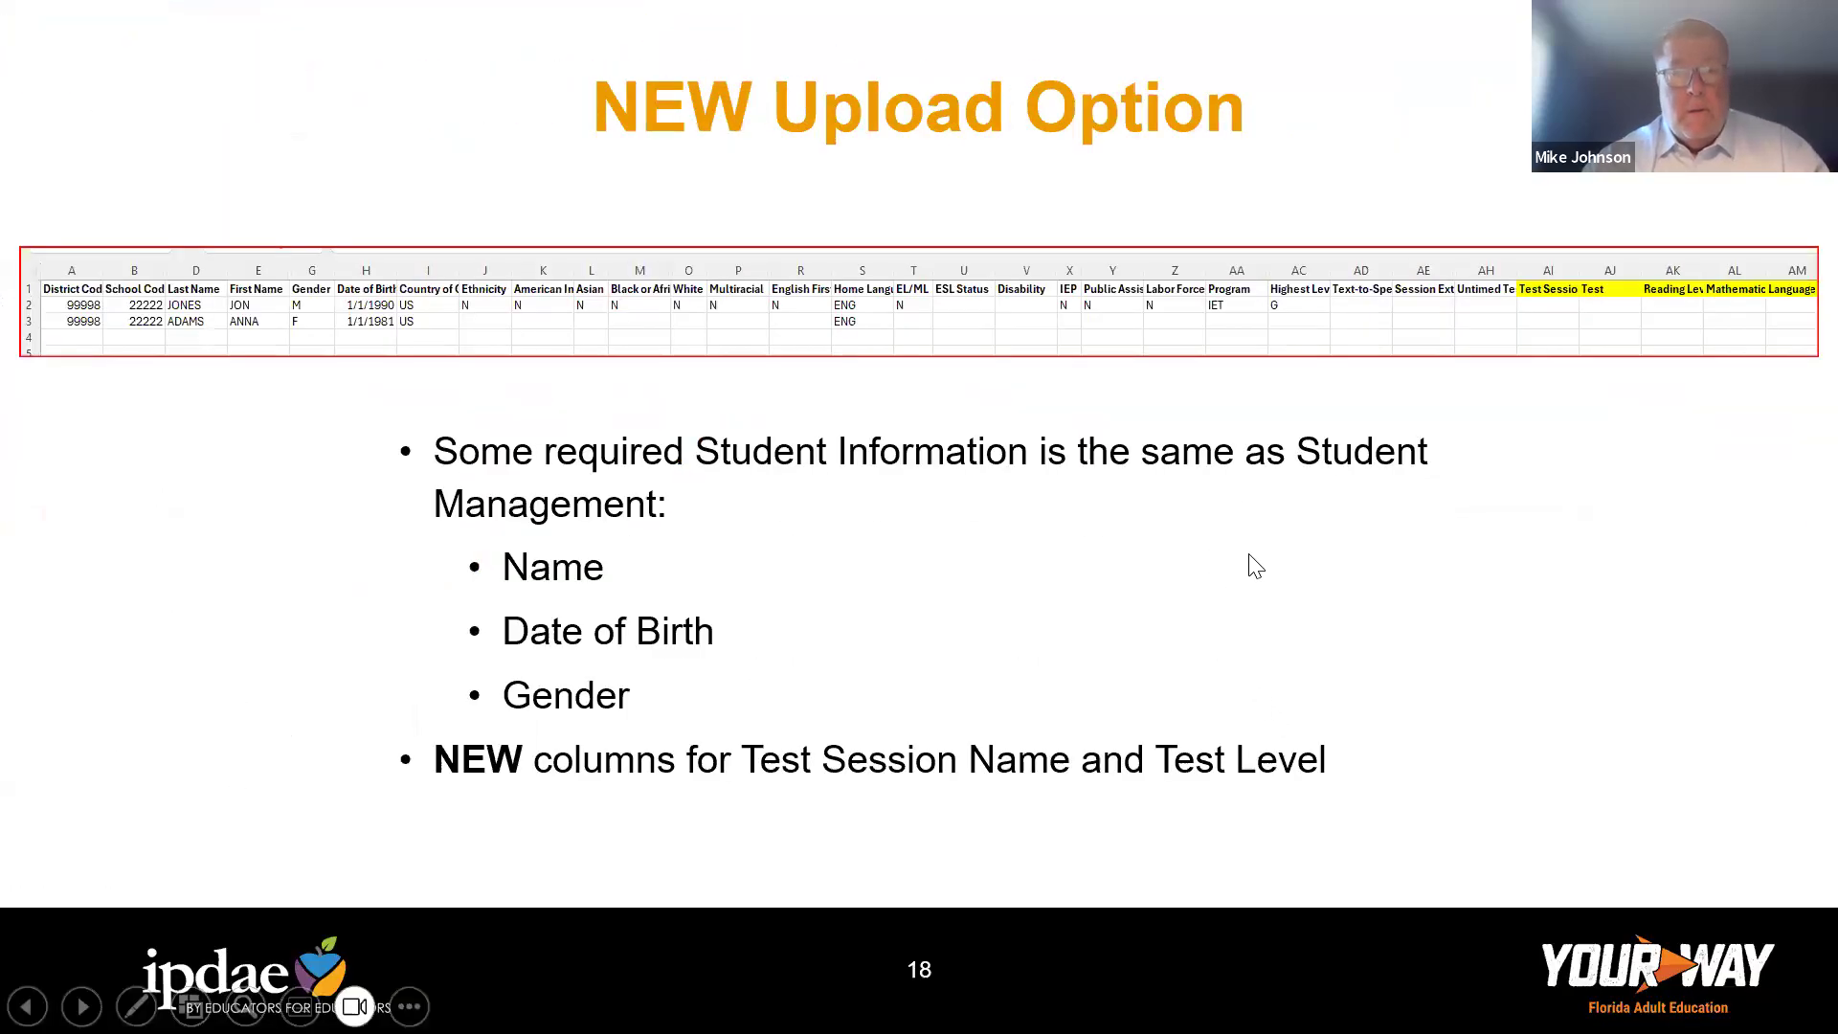
{"action": "left_click", "coordinate": [1248, 546]}
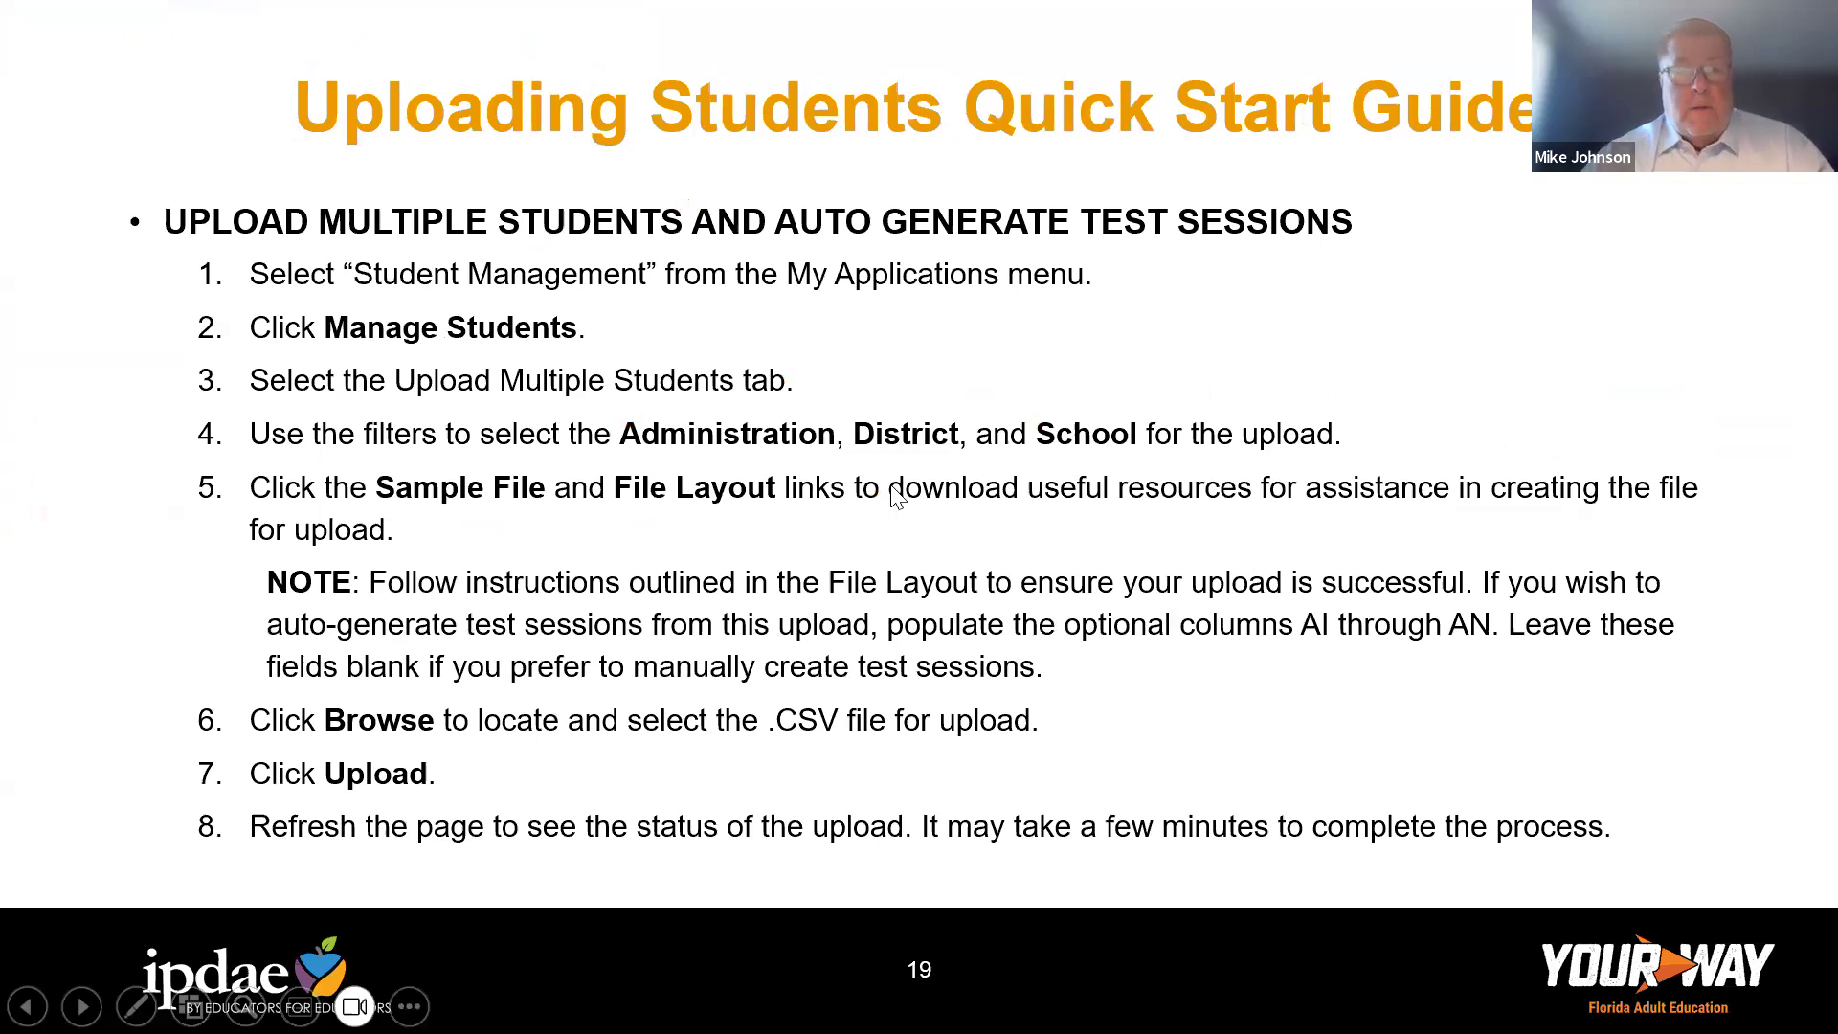
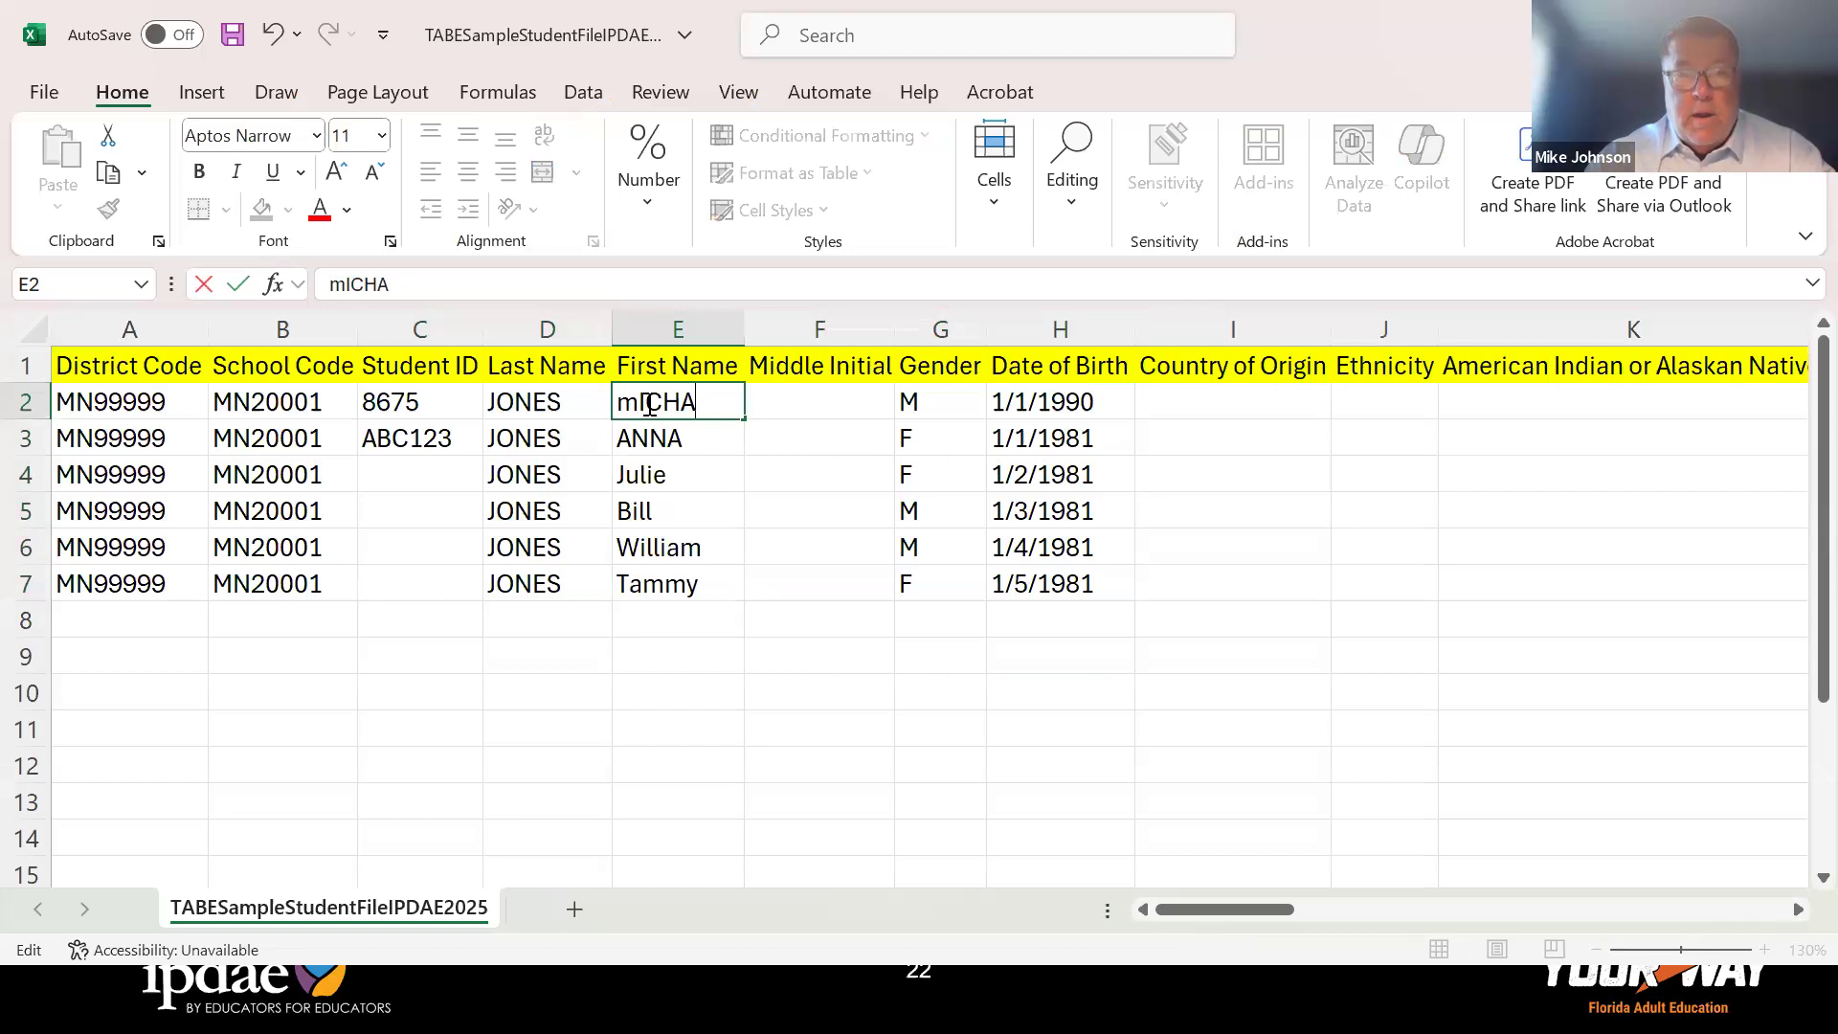
Replace the first name in cell E2 with the student's full first name and select that student's data in C2:H2
{"action": "type", "text": "Michael"}
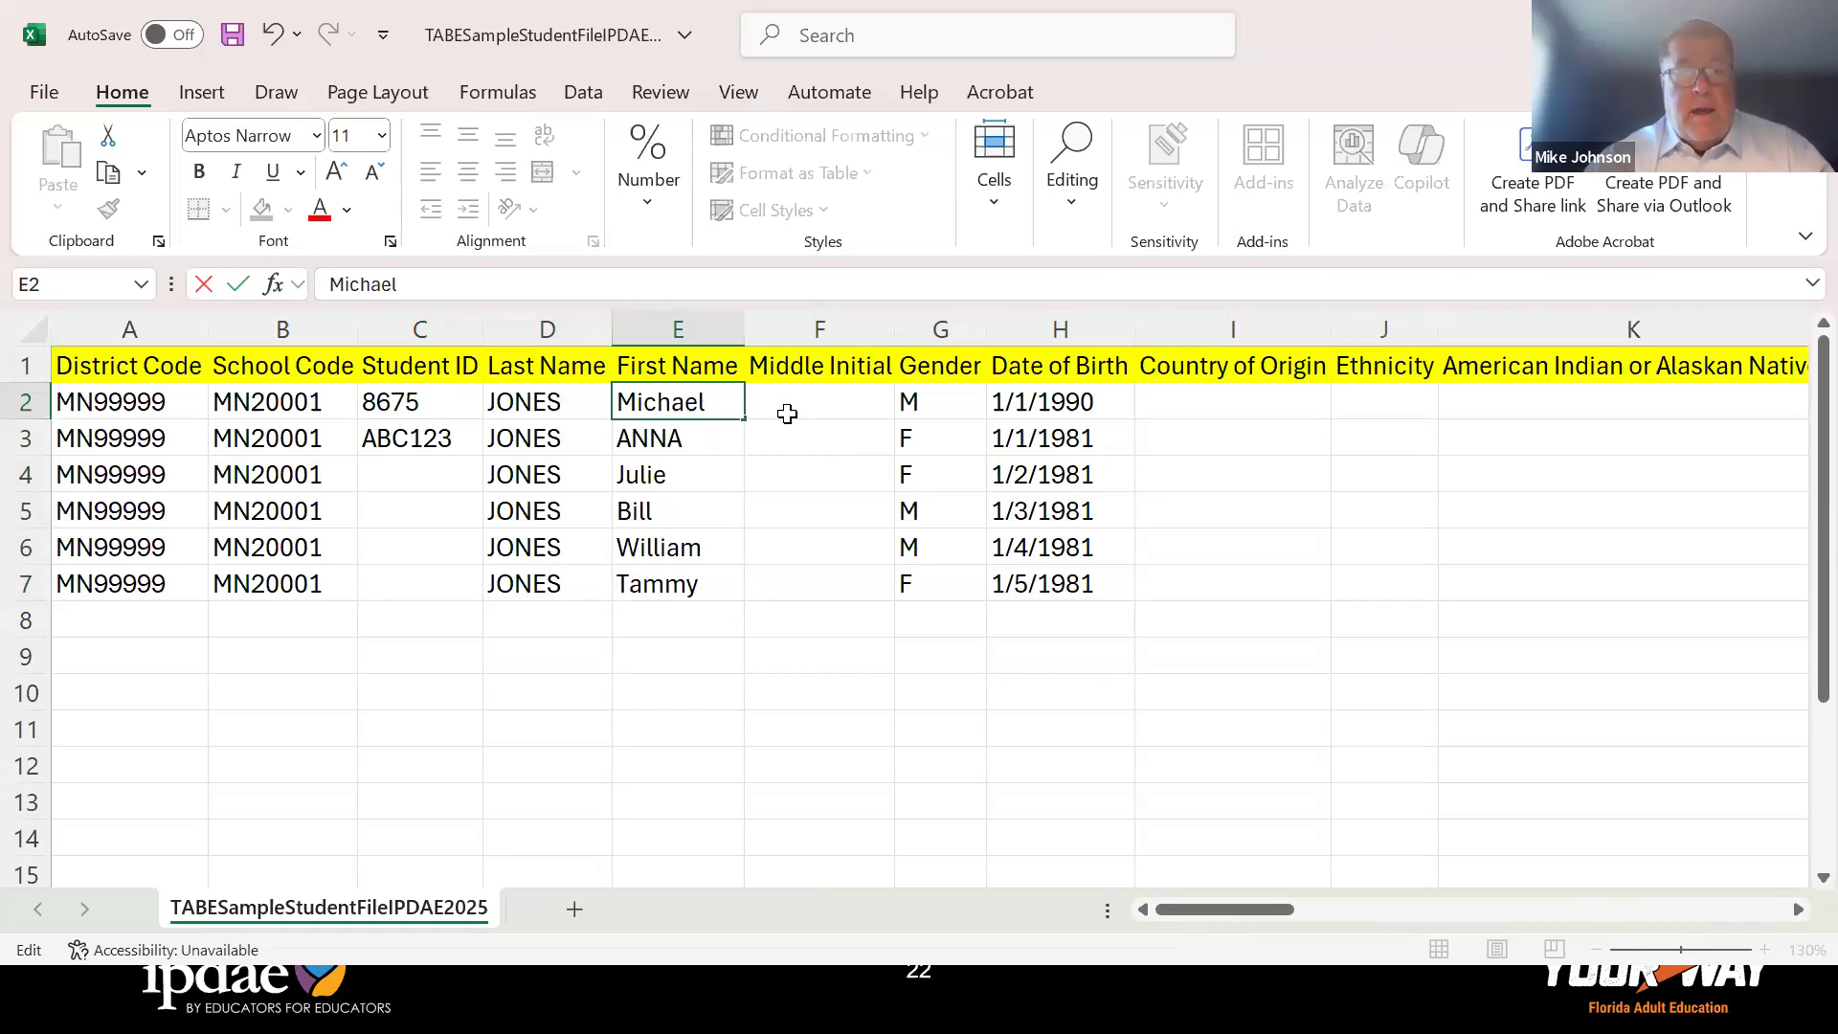
{"action": "left_click", "coordinate": [823, 402]}
{"action": "left_click_drag", "start_coordinate": [1038, 395], "coordinate": [431, 387]}
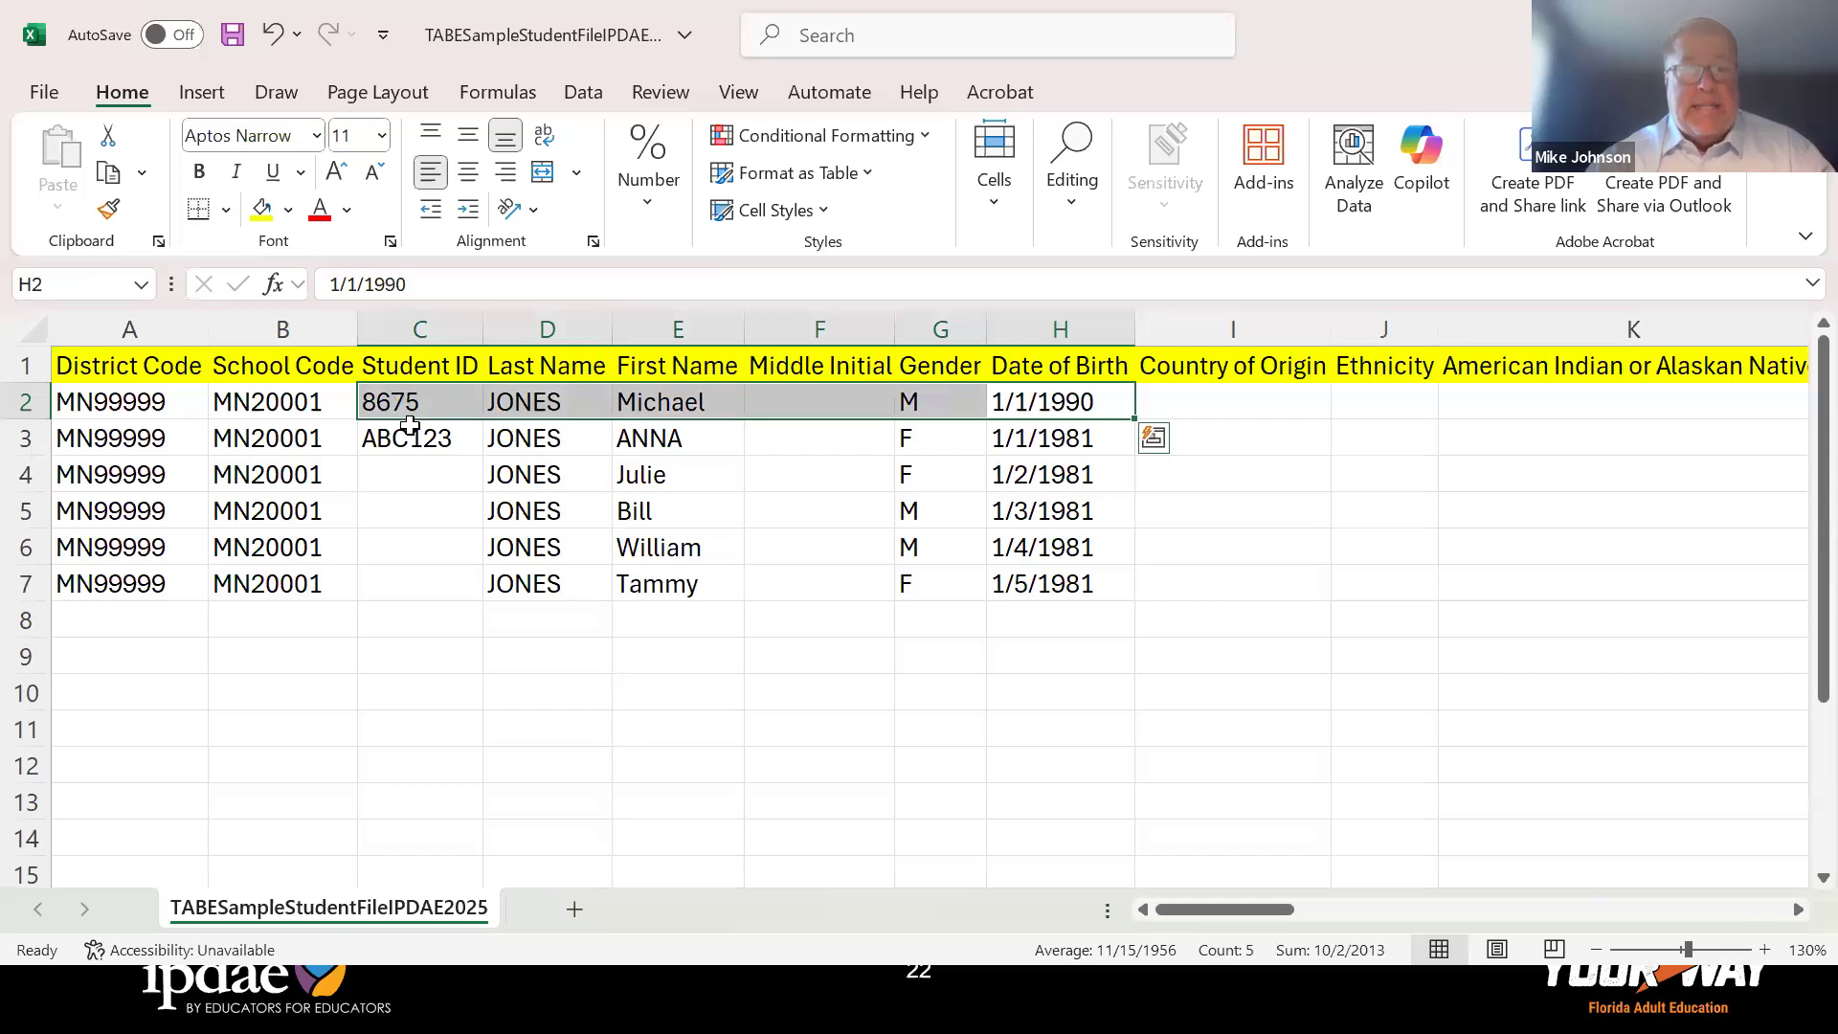
Examine the month and date range in the AI2 test session name, and look over the student and session extension columns
{"action": "left_click_drag", "start_coordinate": [1175, 912], "coordinate": [1670, 924]}
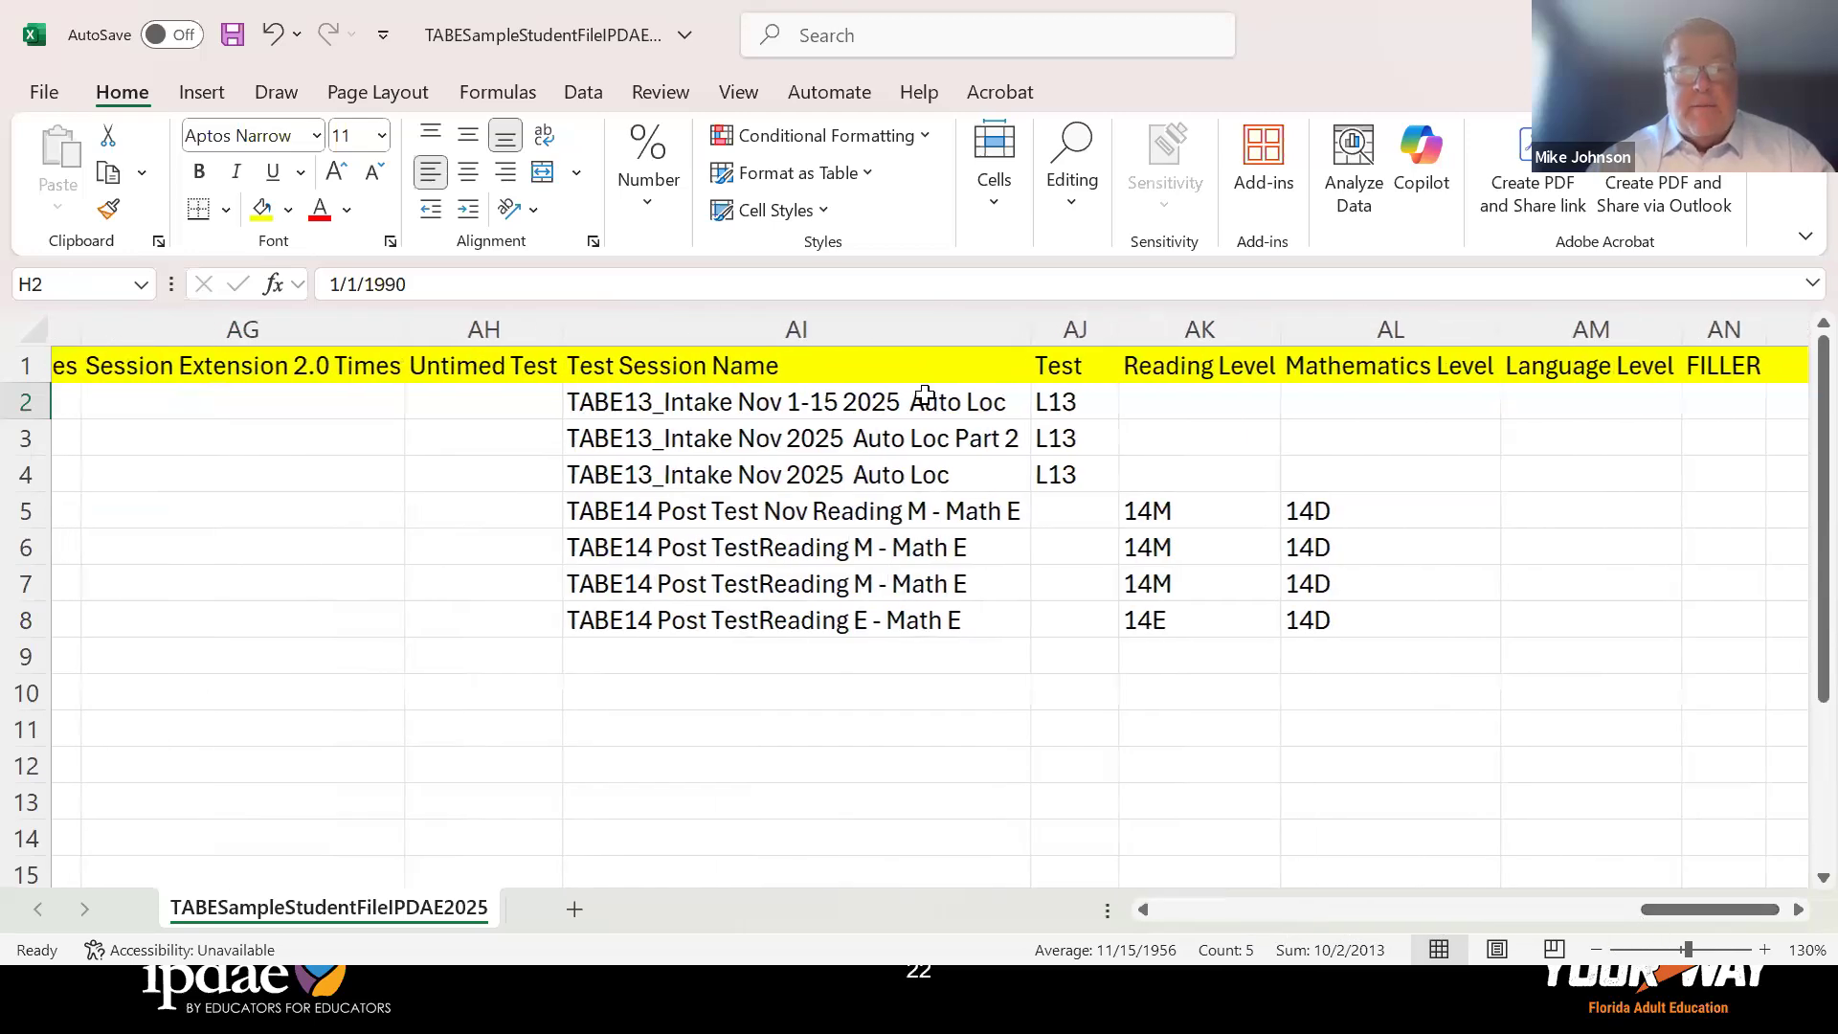
{"action": "left_click", "coordinate": [743, 403]}
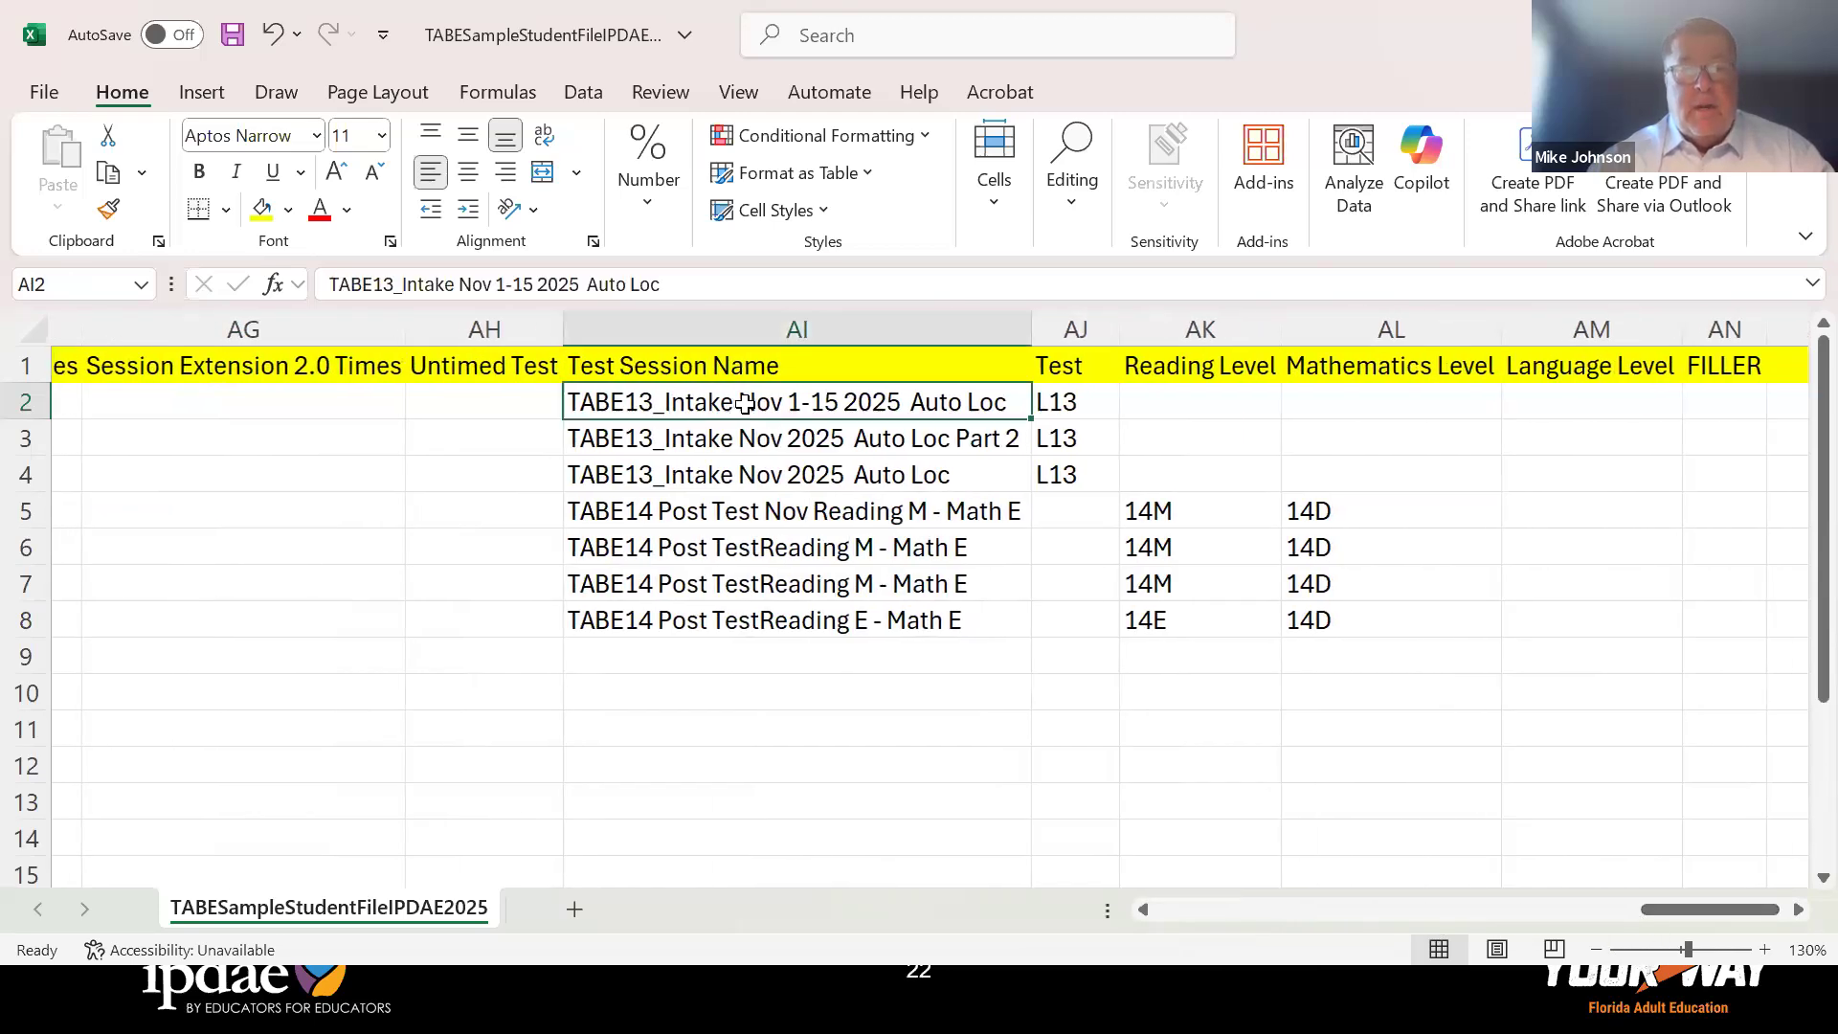
{"action": "double_click", "coordinate": [762, 403]}
{"action": "double_click", "coordinate": [762, 403]}
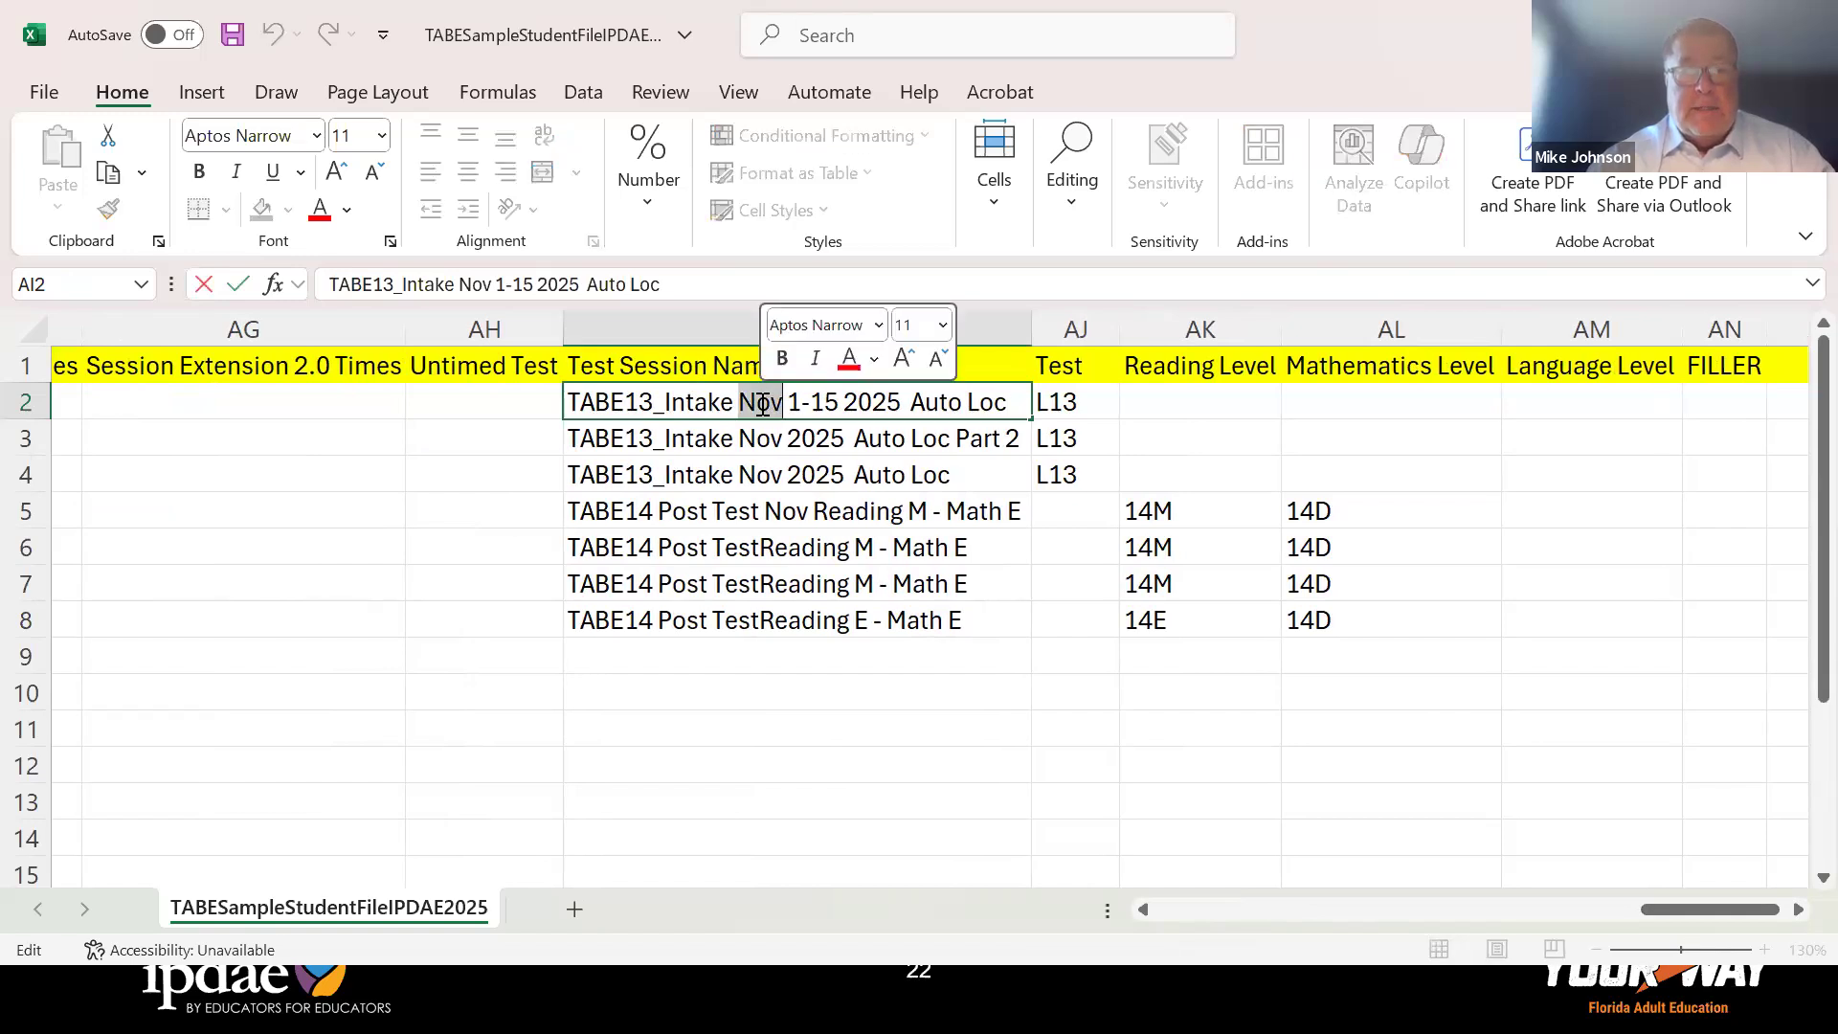
{"action": "left_click", "coordinate": [651, 399]}
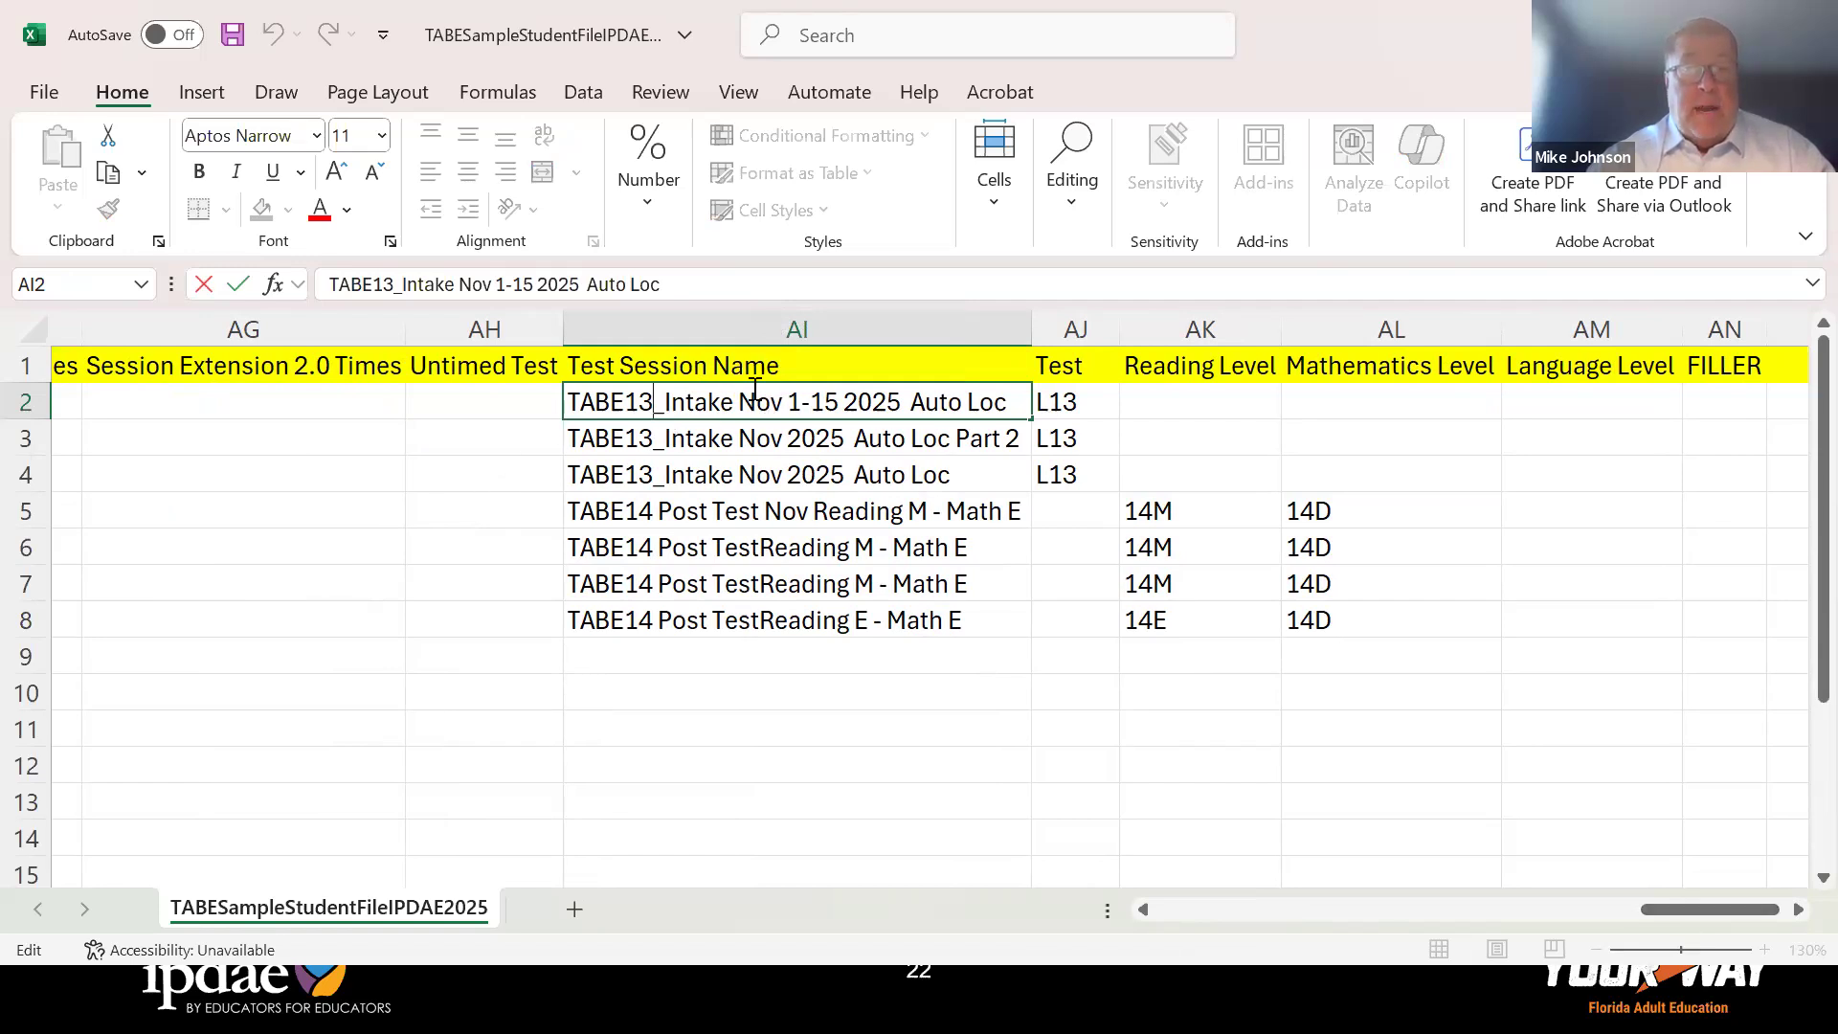
{"action": "left_click_drag", "start_coordinate": [752, 401], "coordinate": [841, 396]}
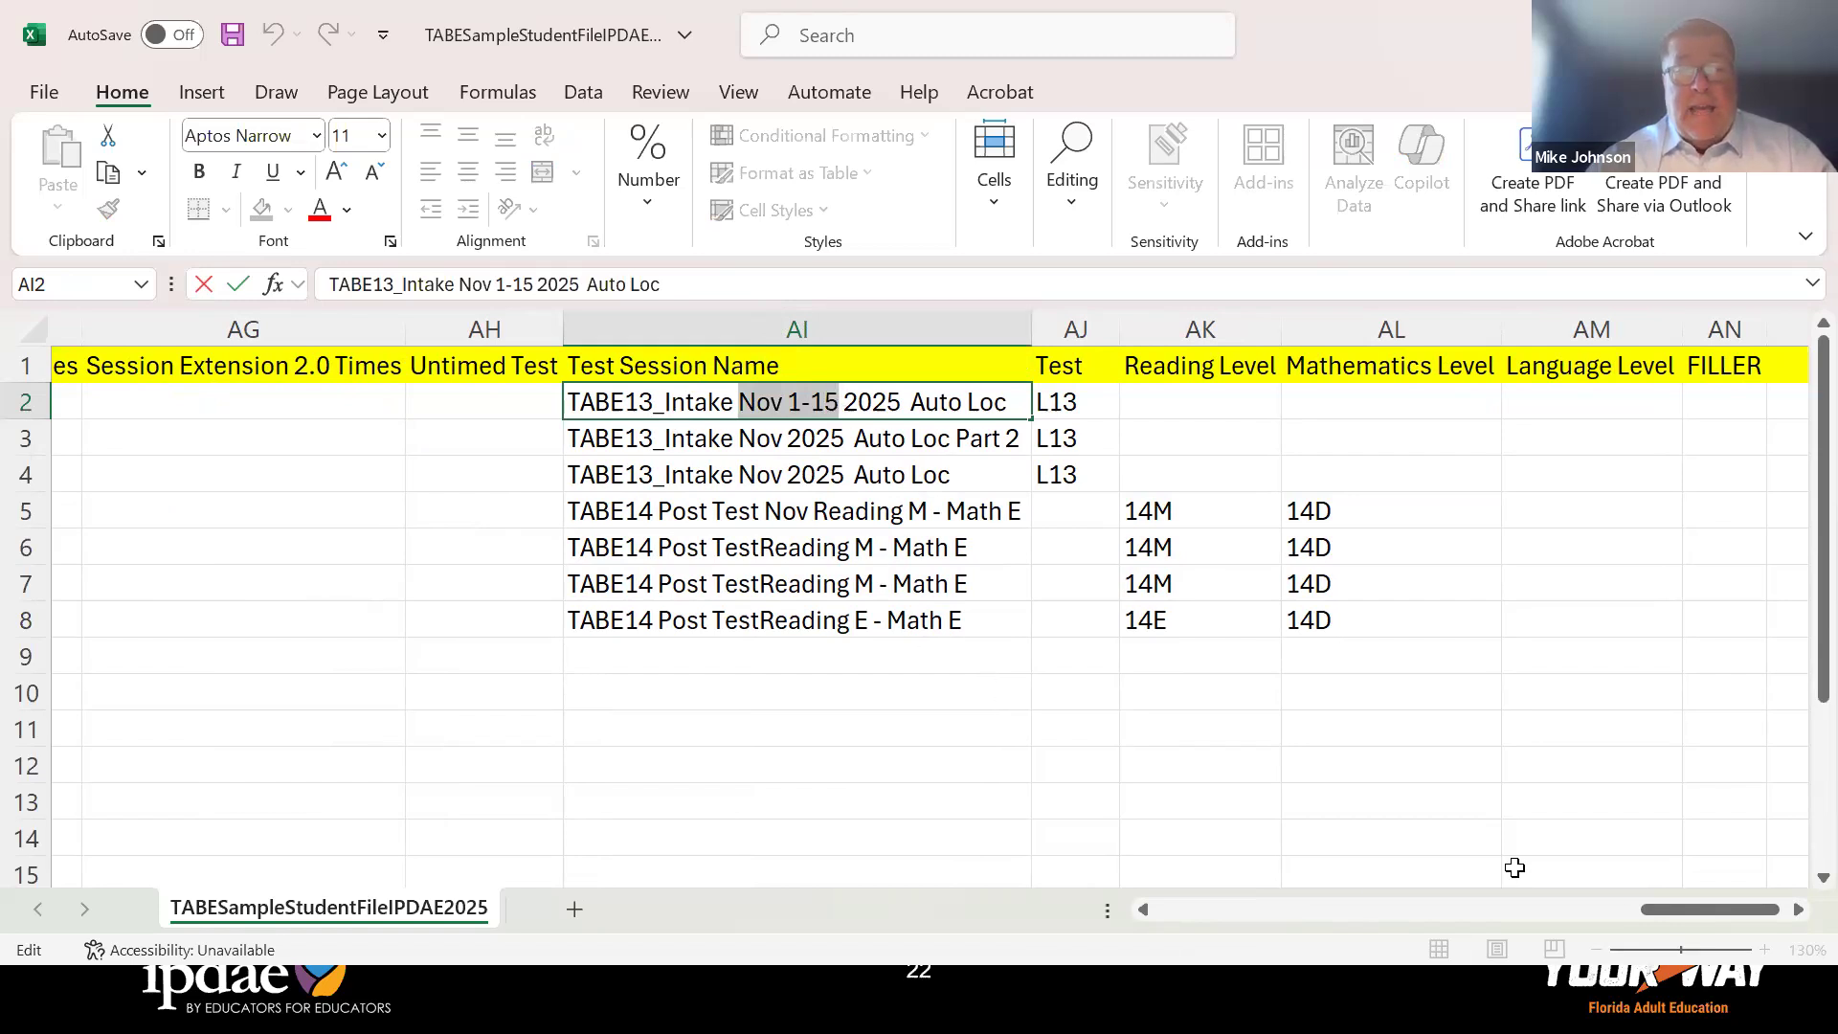
{"action": "left_click_drag", "start_coordinate": [1677, 906], "coordinate": [1192, 910]}
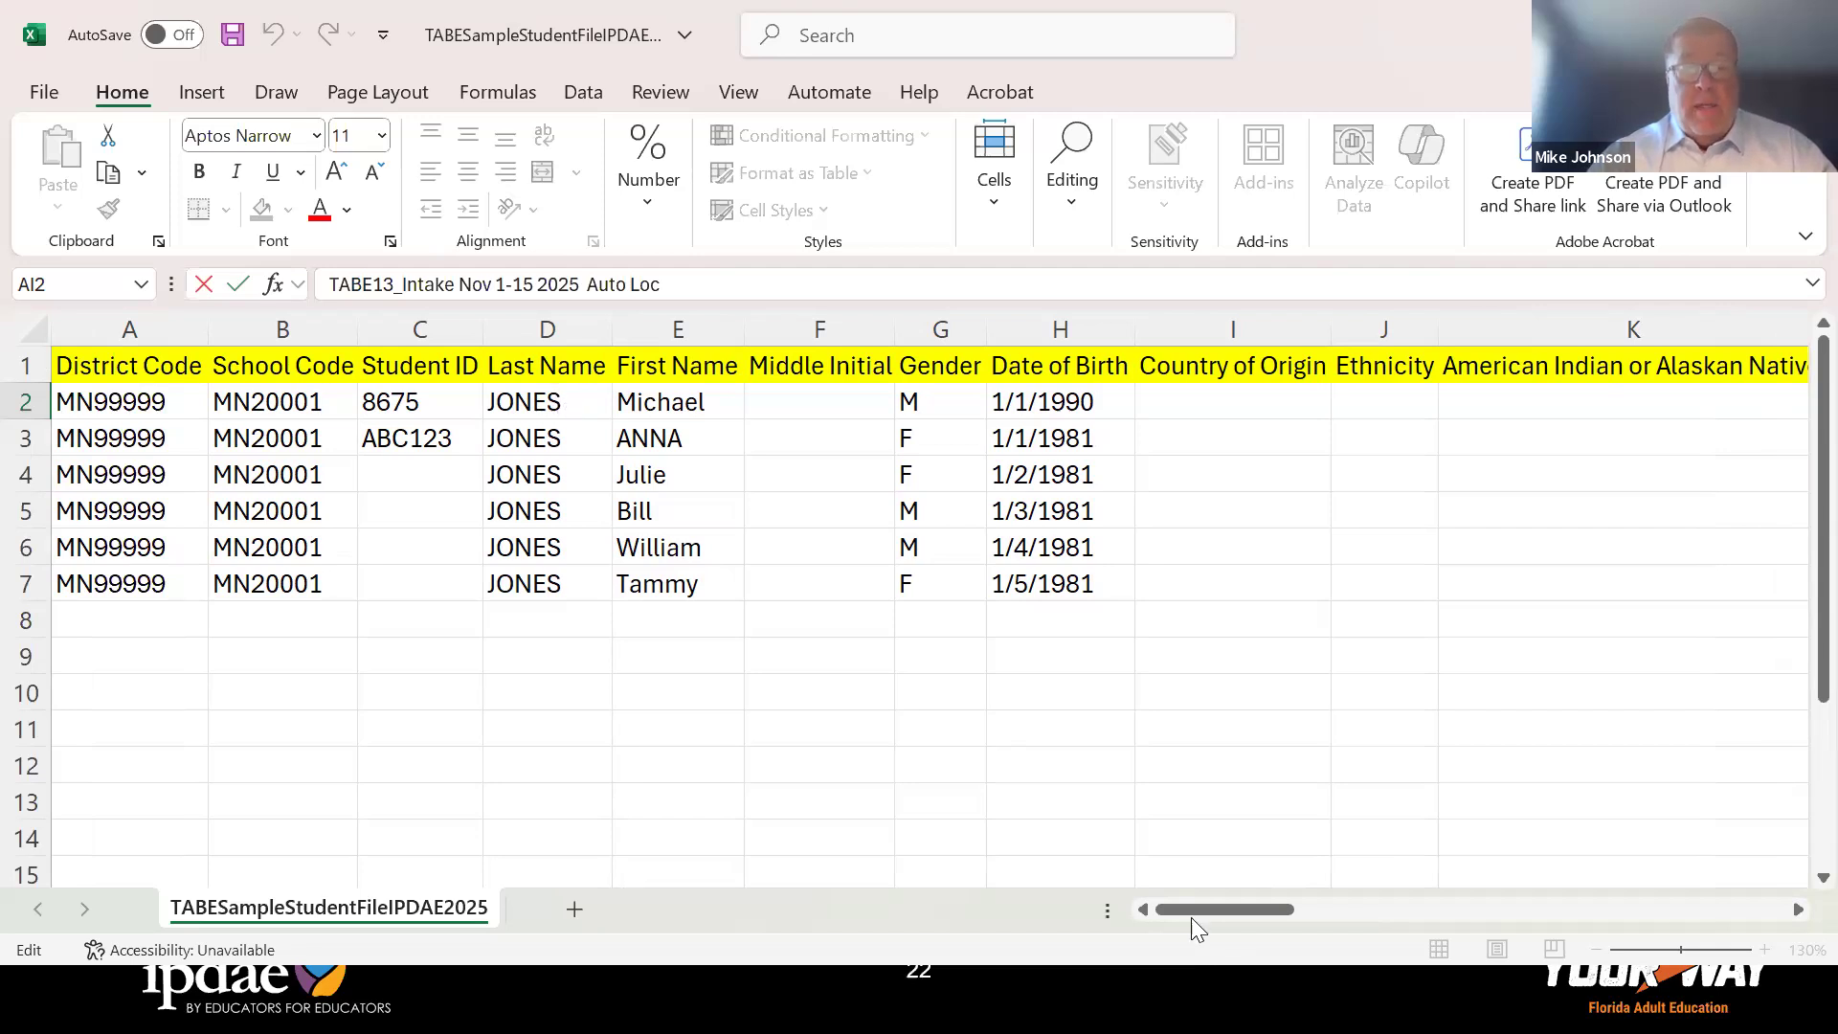
{"action": "left_click_drag", "start_coordinate": [1196, 909], "coordinate": [1500, 905]}
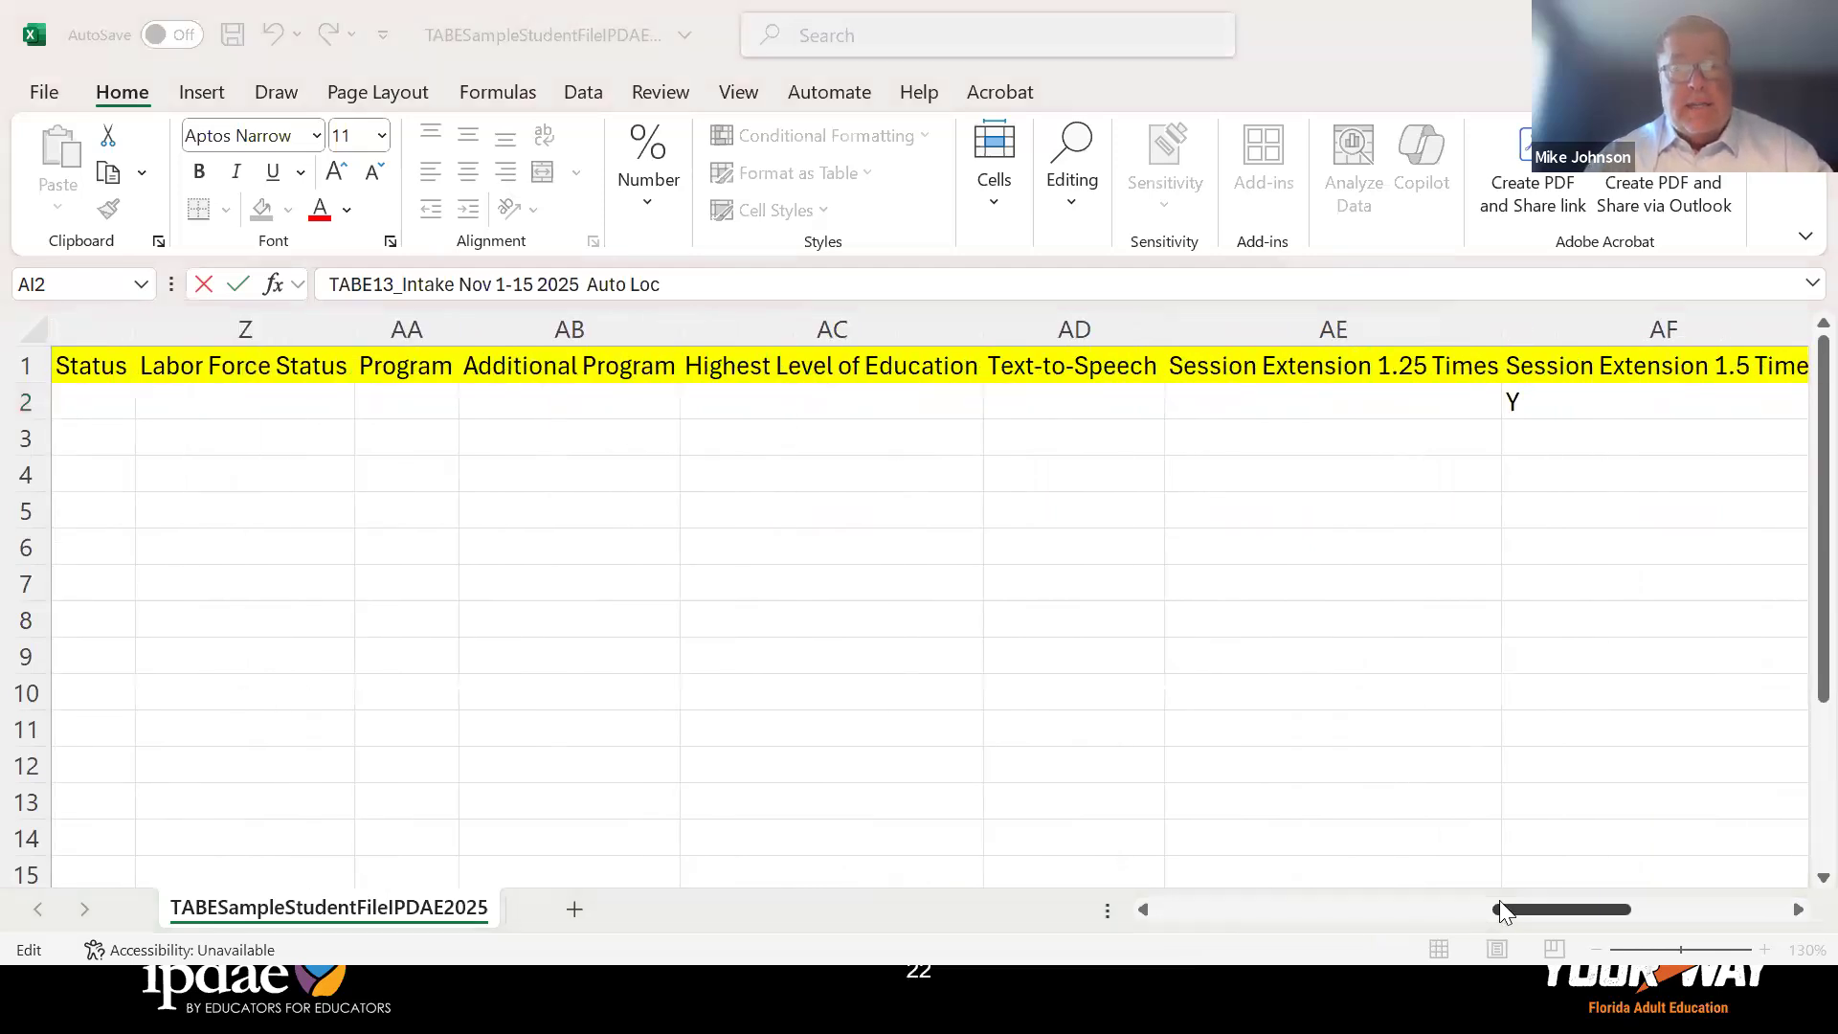
Switch to DRC INSIGHT, open Manage Test Sessions in Test Management and show the sessions for TABE 13&14
{"action": "key", "text": "alt+Tab"}
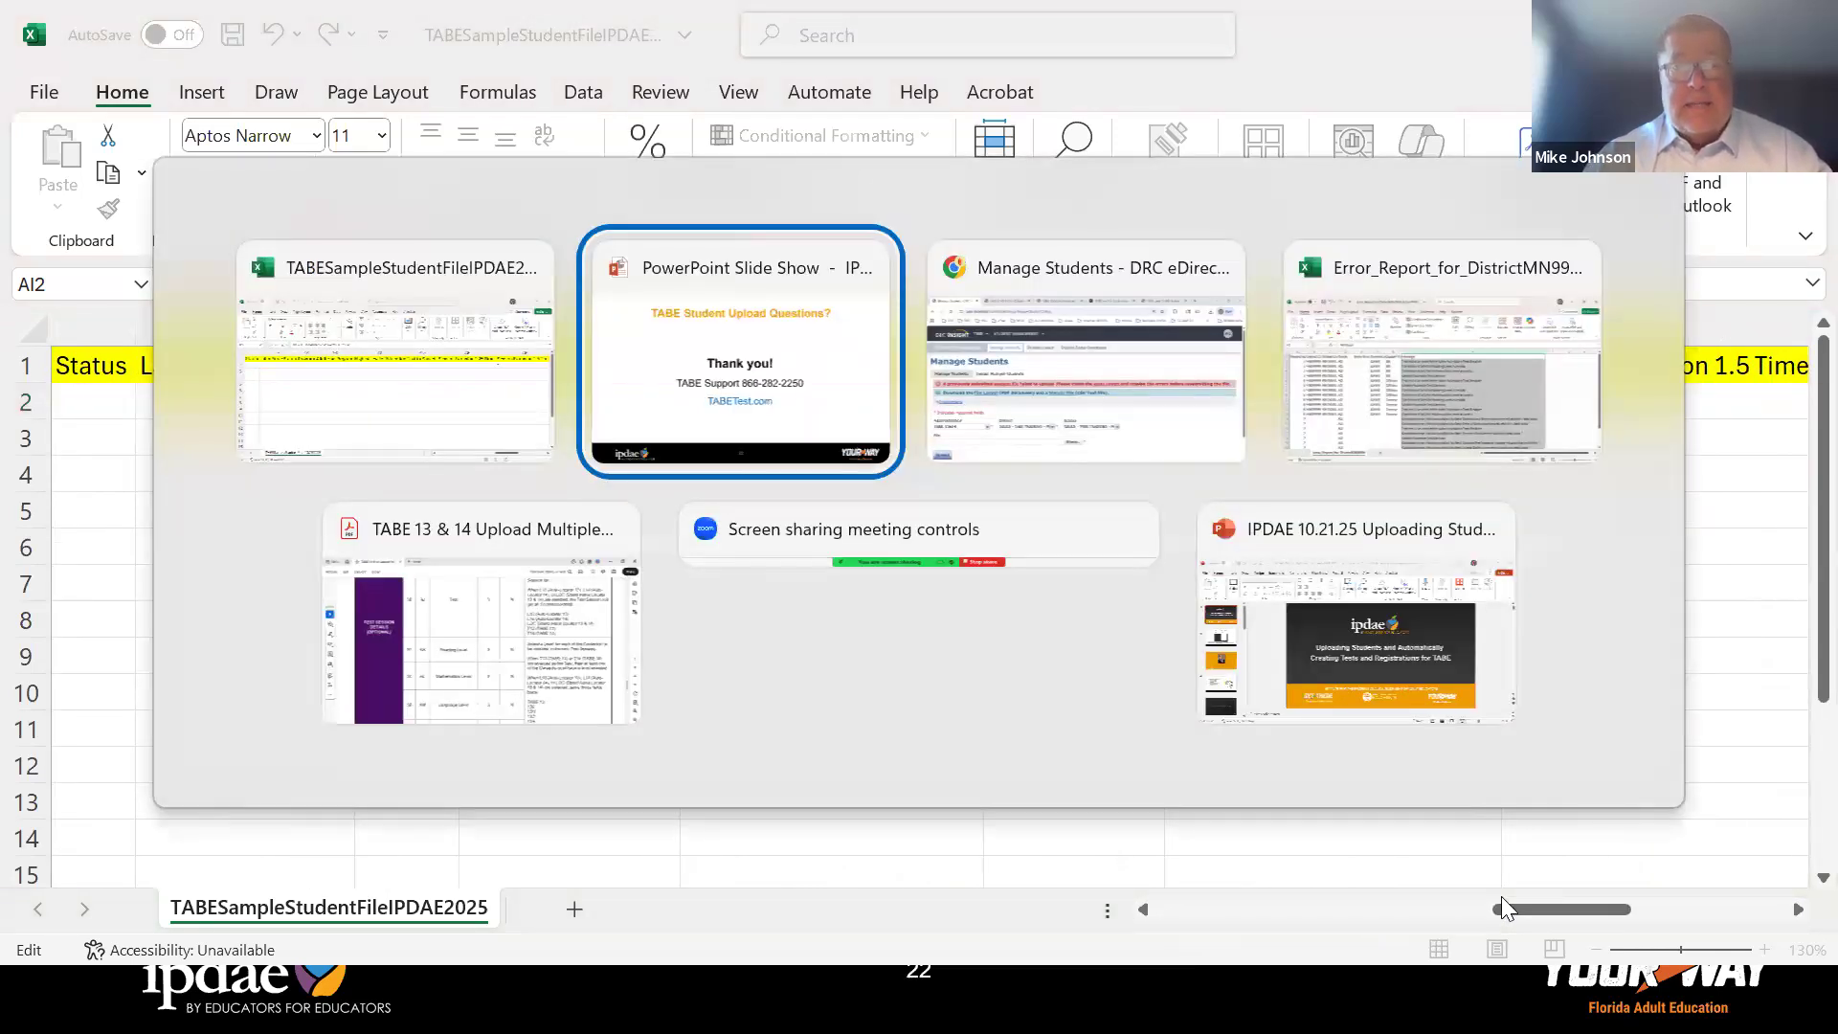
{"action": "key", "text": "alt+Tab"}
{"action": "left_click", "coordinate": [536, 226]}
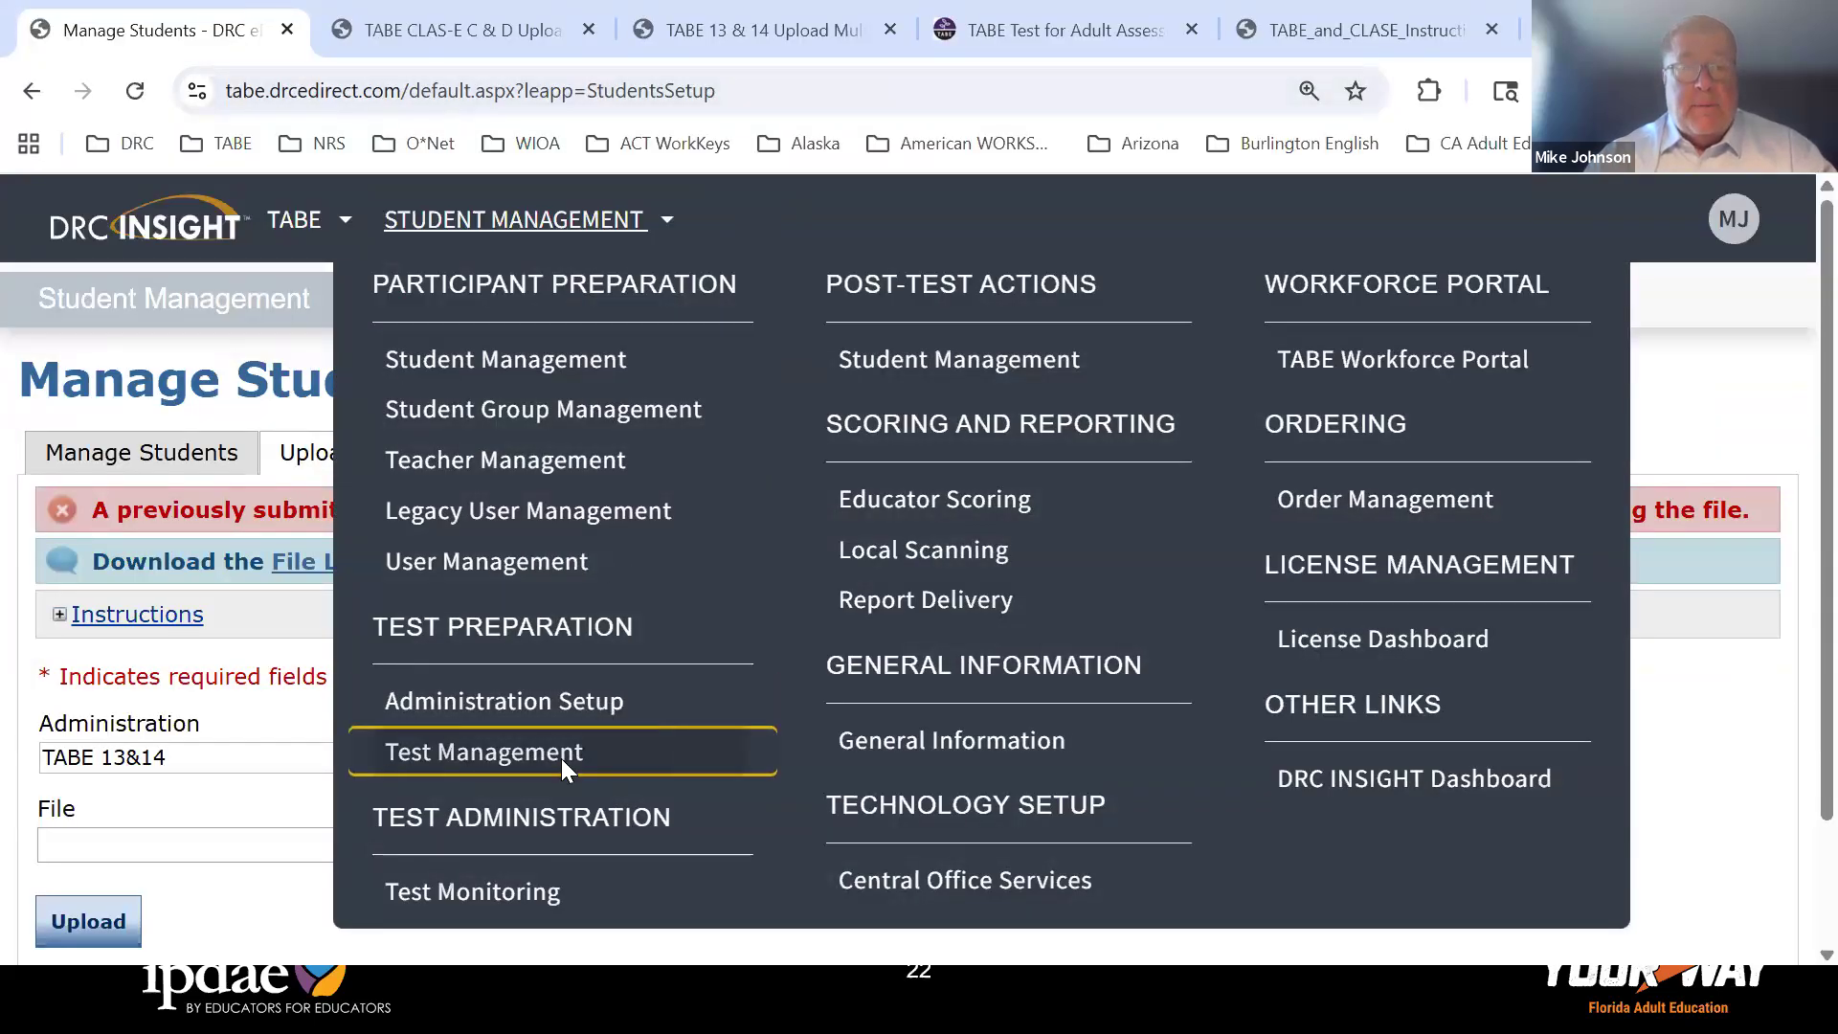
{"action": "left_click", "coordinate": [561, 756]}
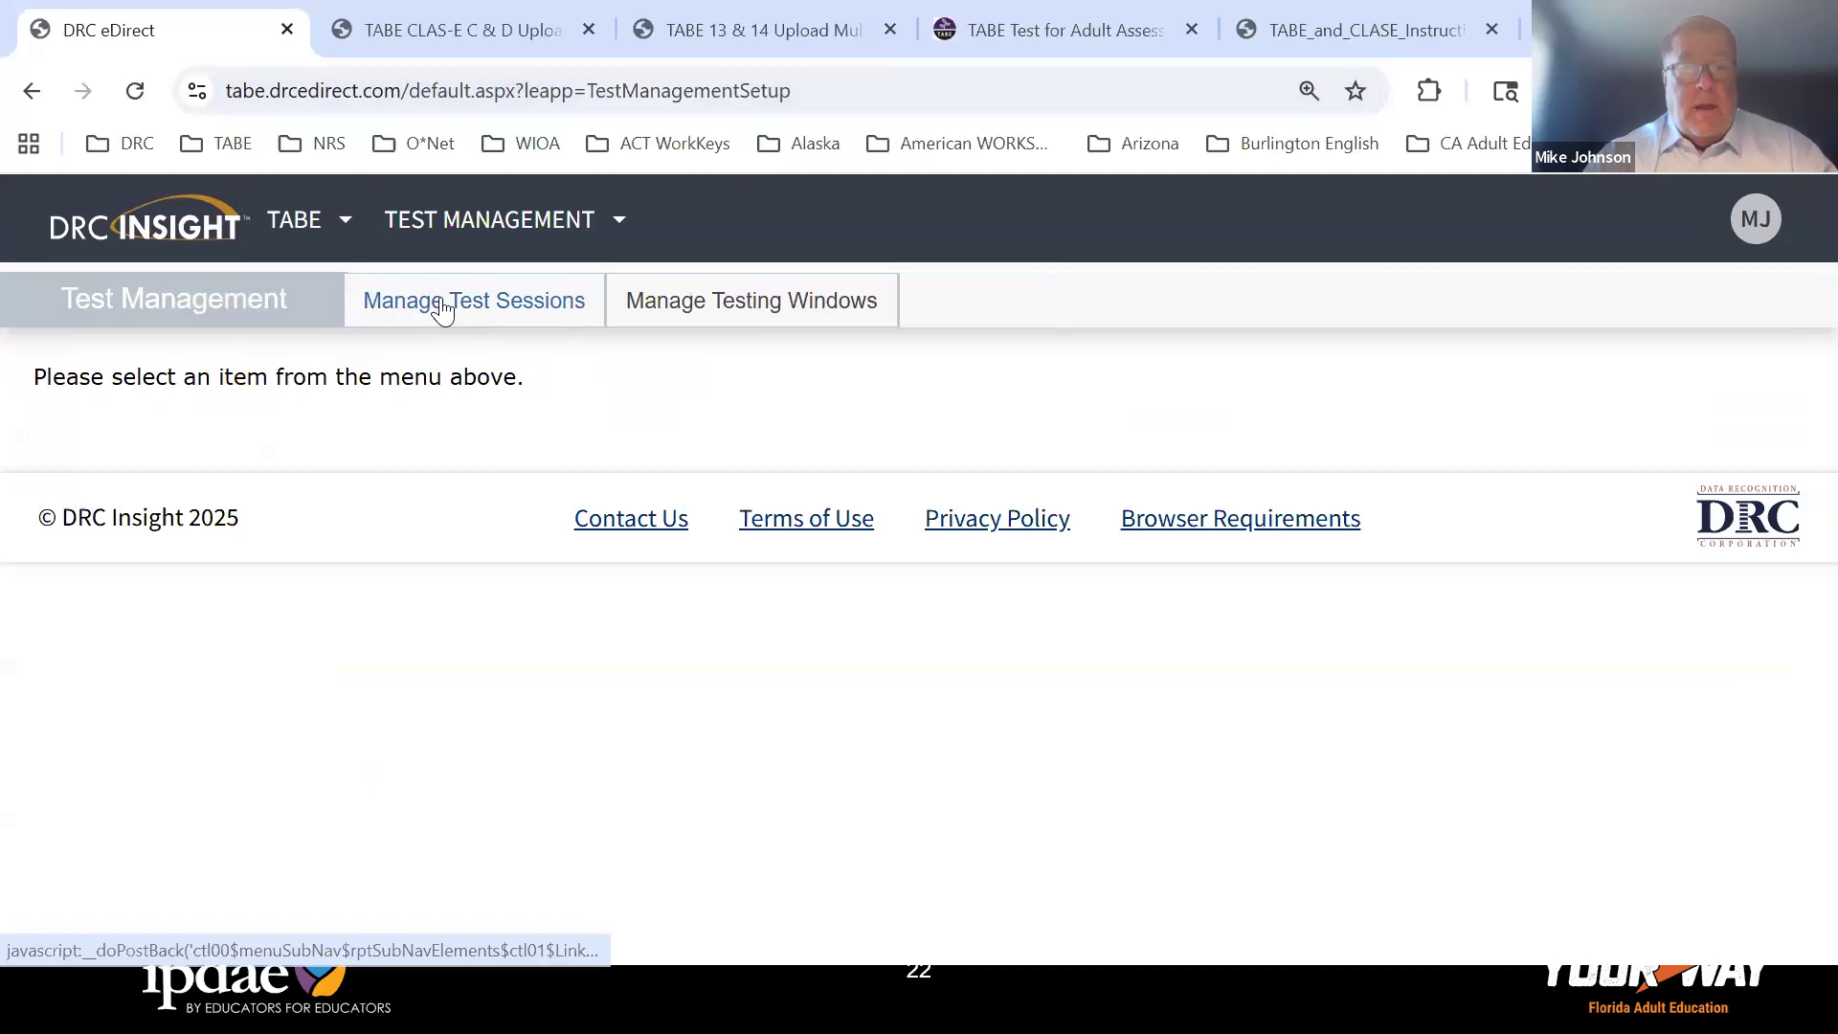
{"action": "left_click", "coordinate": [442, 309]}
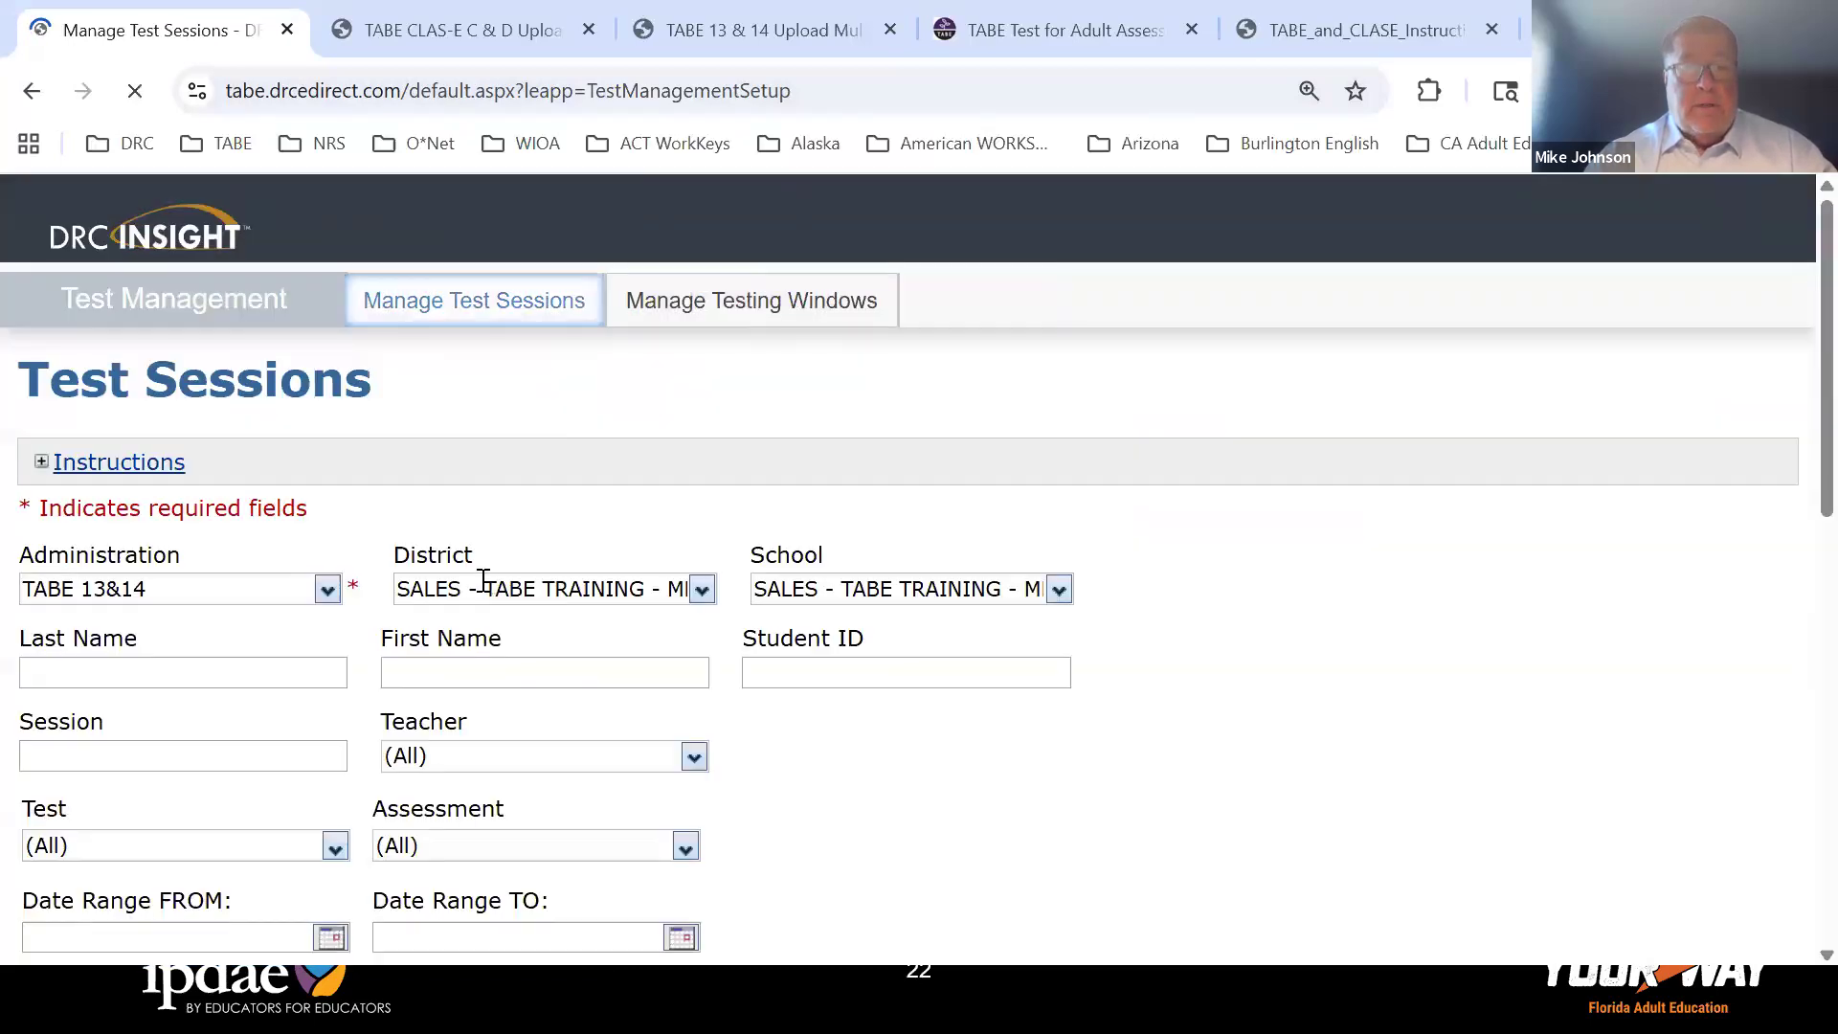
{"action": "scroll", "coordinate": [552, 664], "scroll_direction": "down", "scroll_amount": 5}
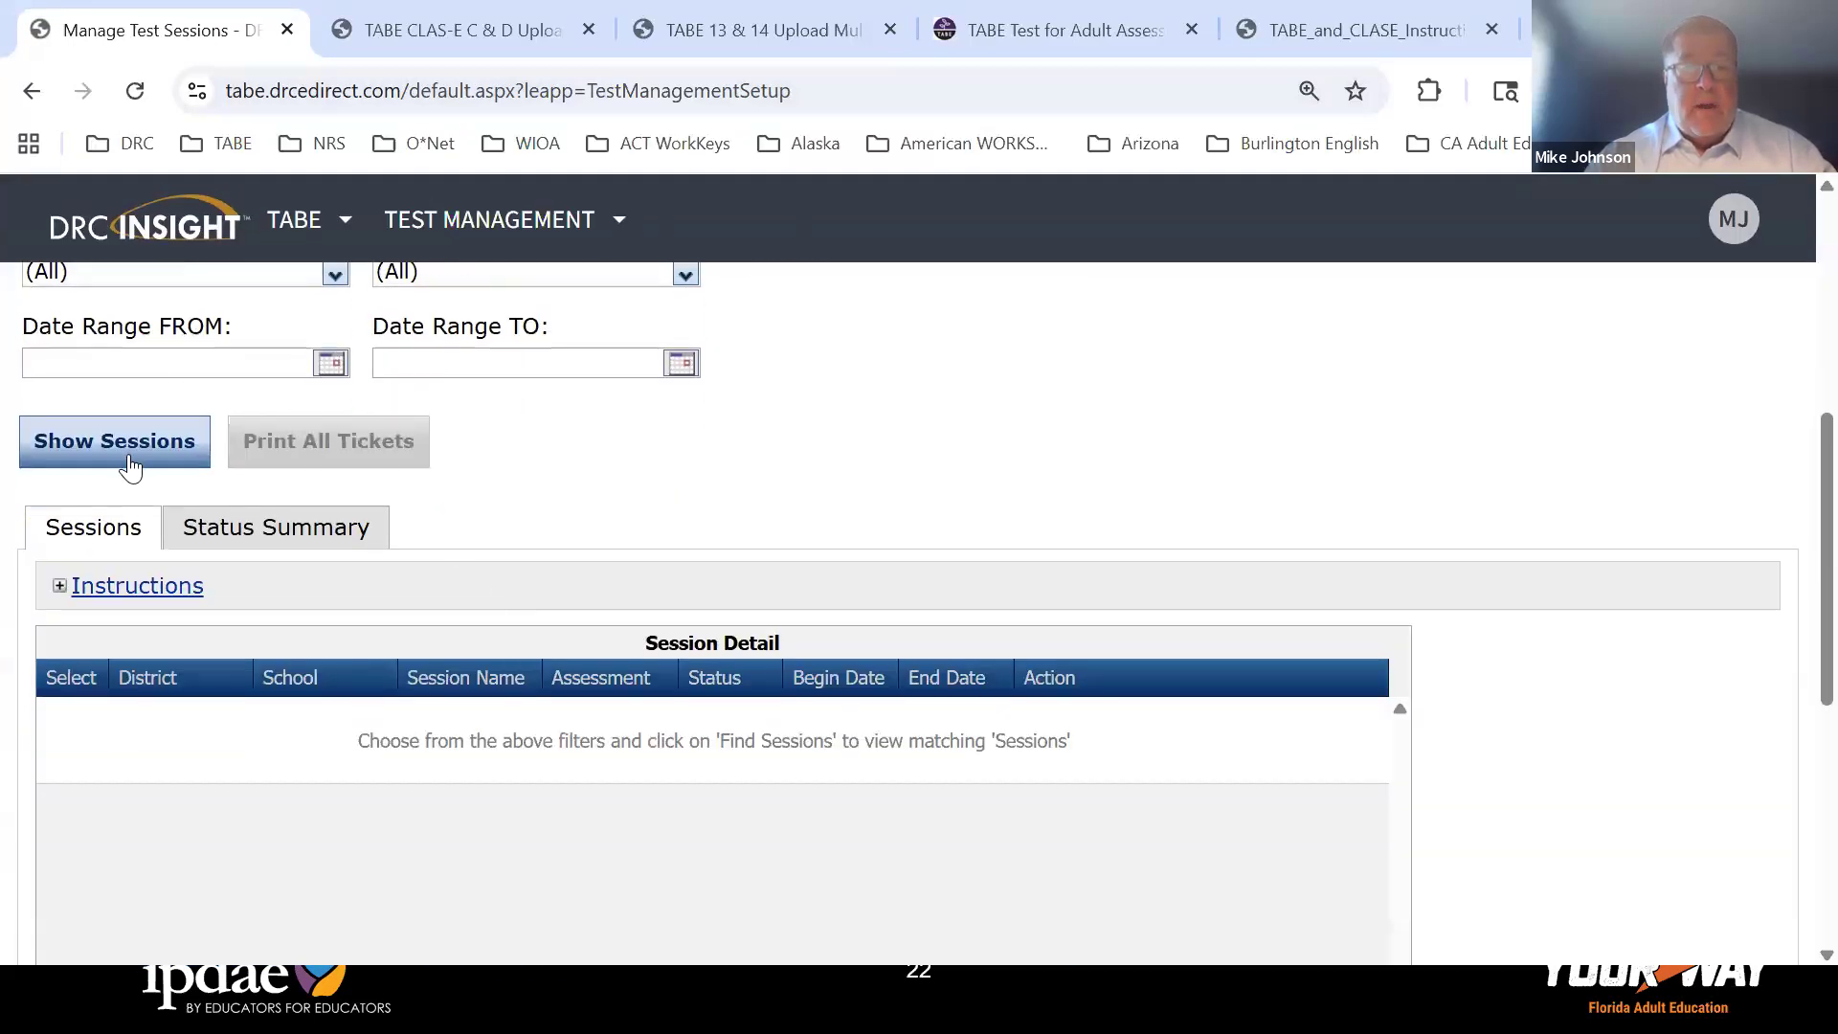
{"action": "left_click", "coordinate": [130, 466]}
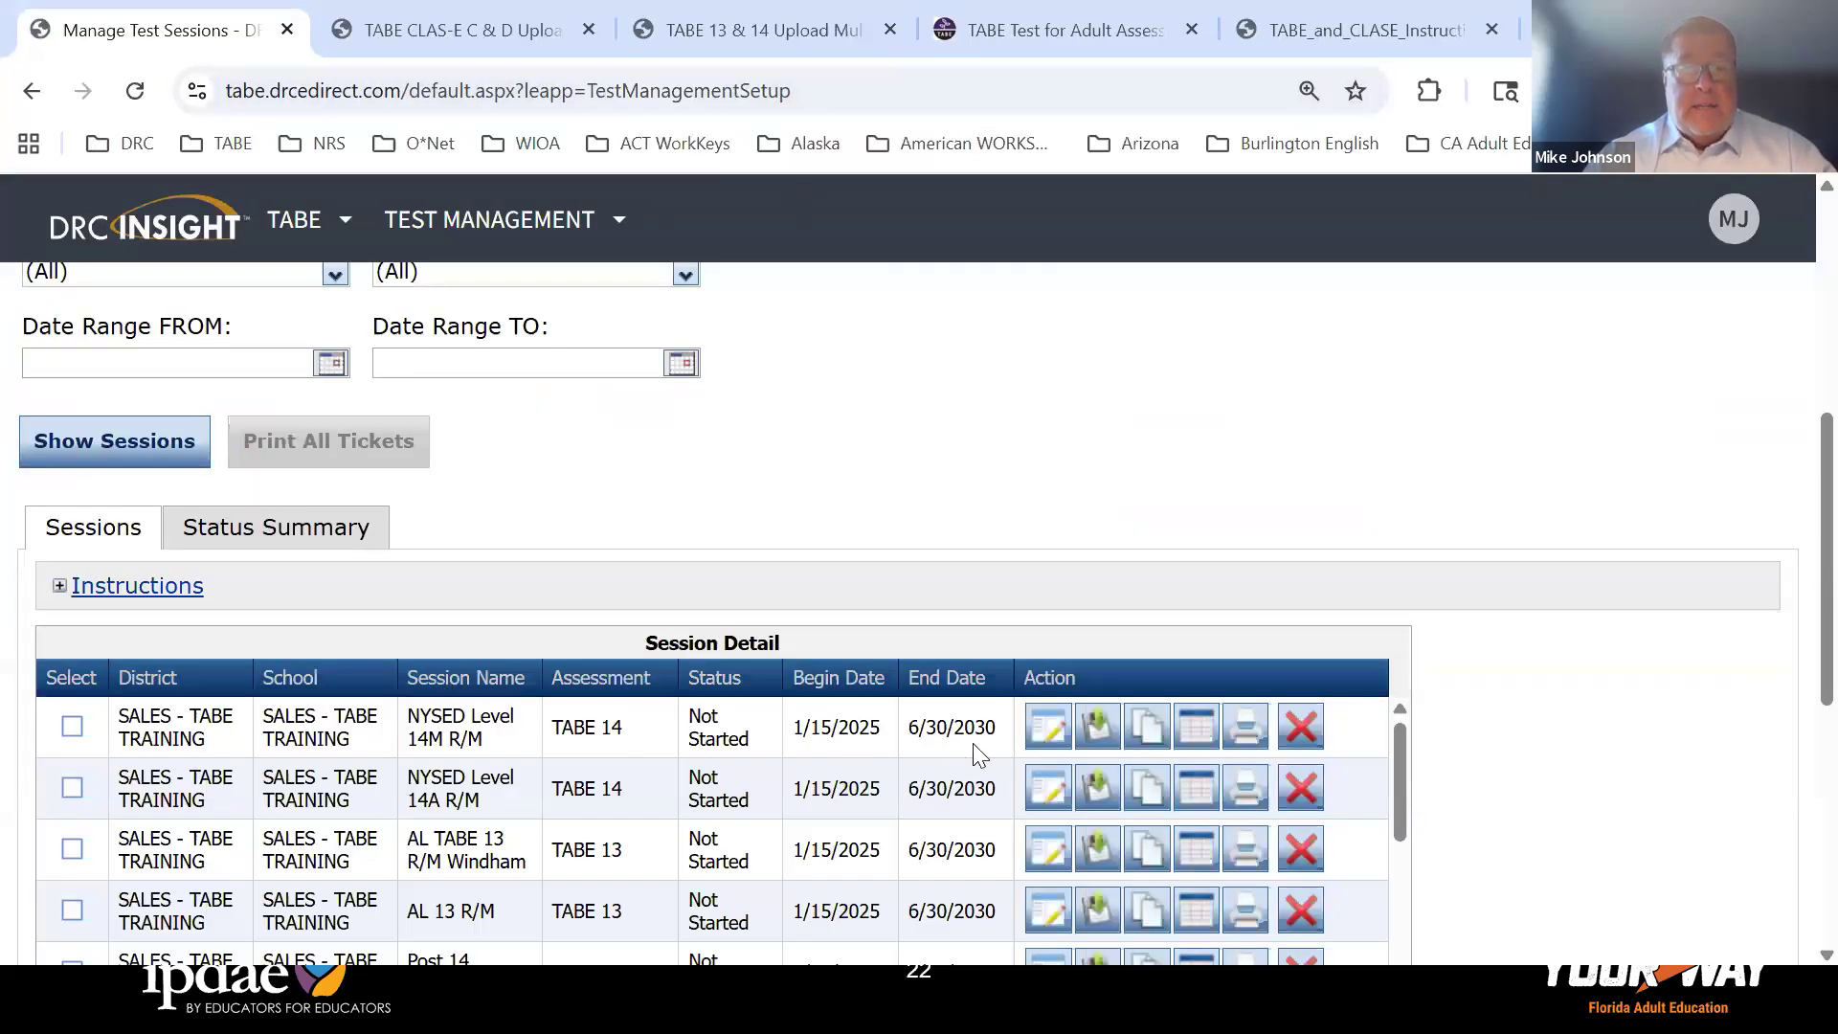
Examine the end date and session name of the first session in the Session Detail list
{"action": "left_click_drag", "start_coordinate": [906, 728], "coordinate": [1002, 740]}
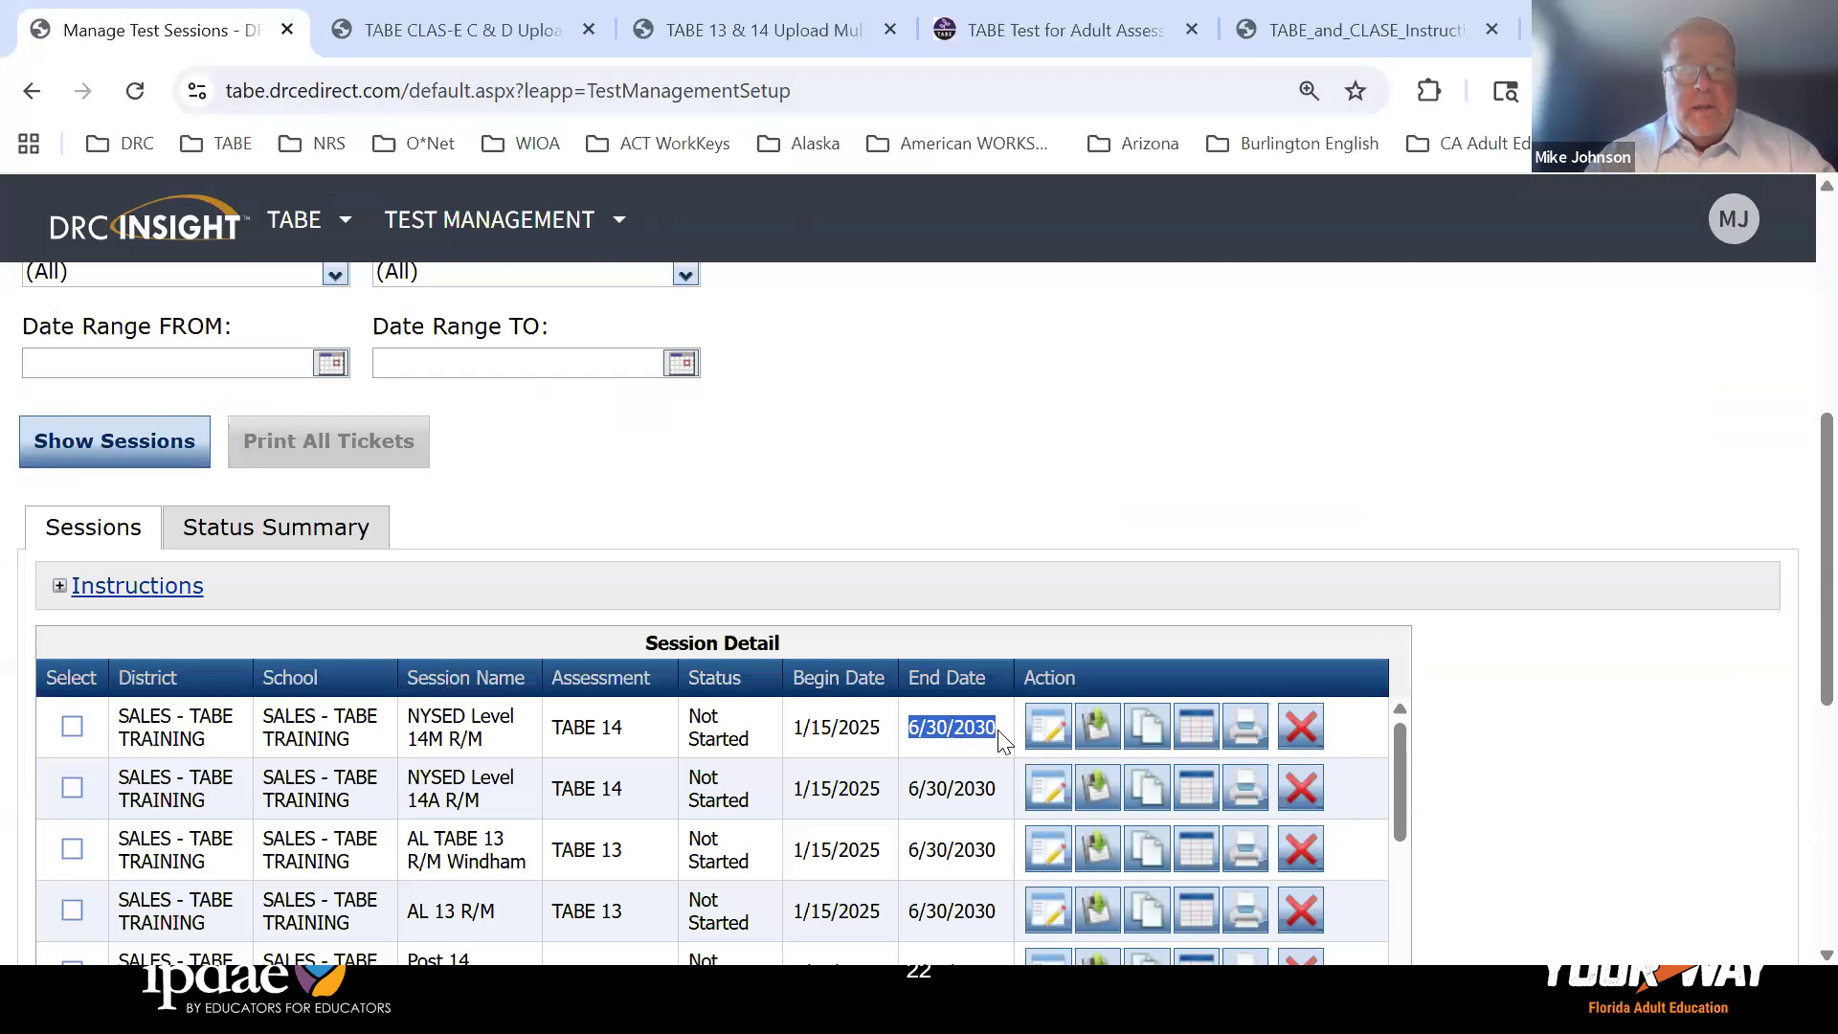
{"action": "scroll", "coordinate": [990, 753], "scroll_direction": "down", "scroll_amount": 2}
{"action": "scroll", "coordinate": [986, 751], "scroll_direction": "up", "scroll_amount": 2}
{"action": "left_click_drag", "start_coordinate": [409, 724], "coordinate": [500, 742]}
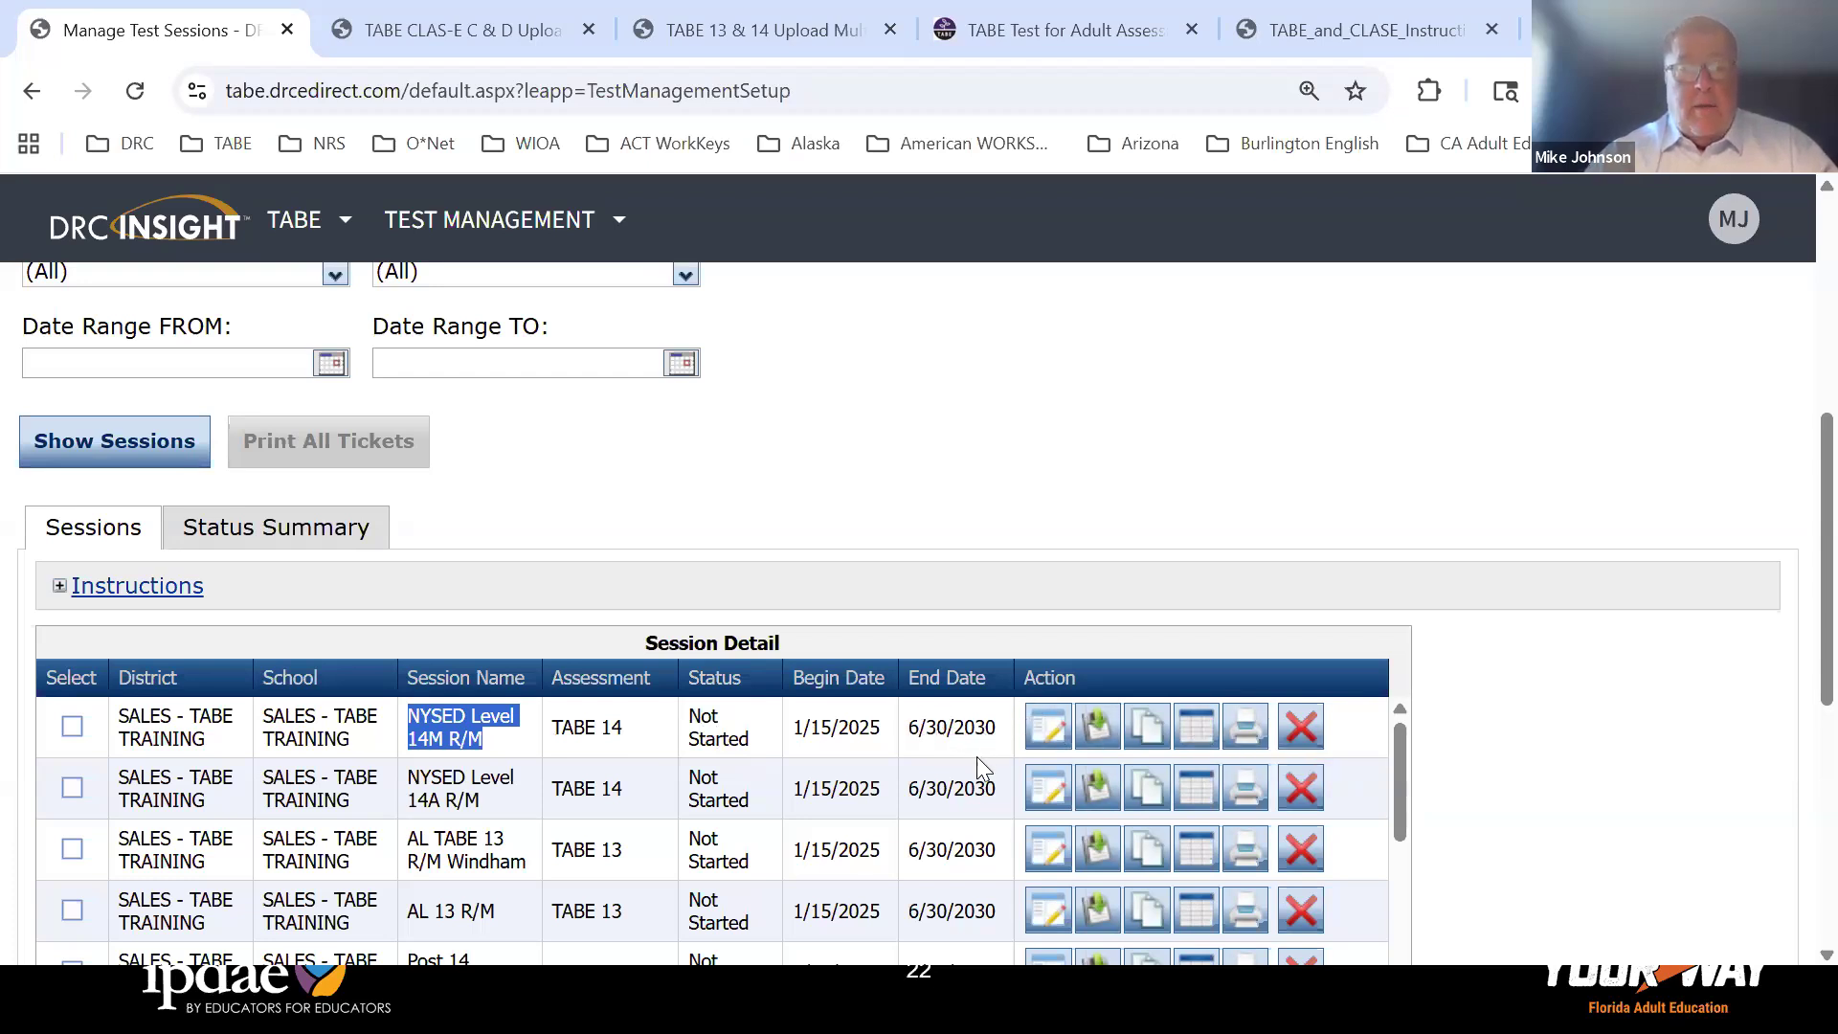
Check the first session's end date, switch to the Excel student file and examine the student ID, names and date of birth in row 2
{"action": "left_click_drag", "start_coordinate": [987, 725], "coordinate": [909, 725]}
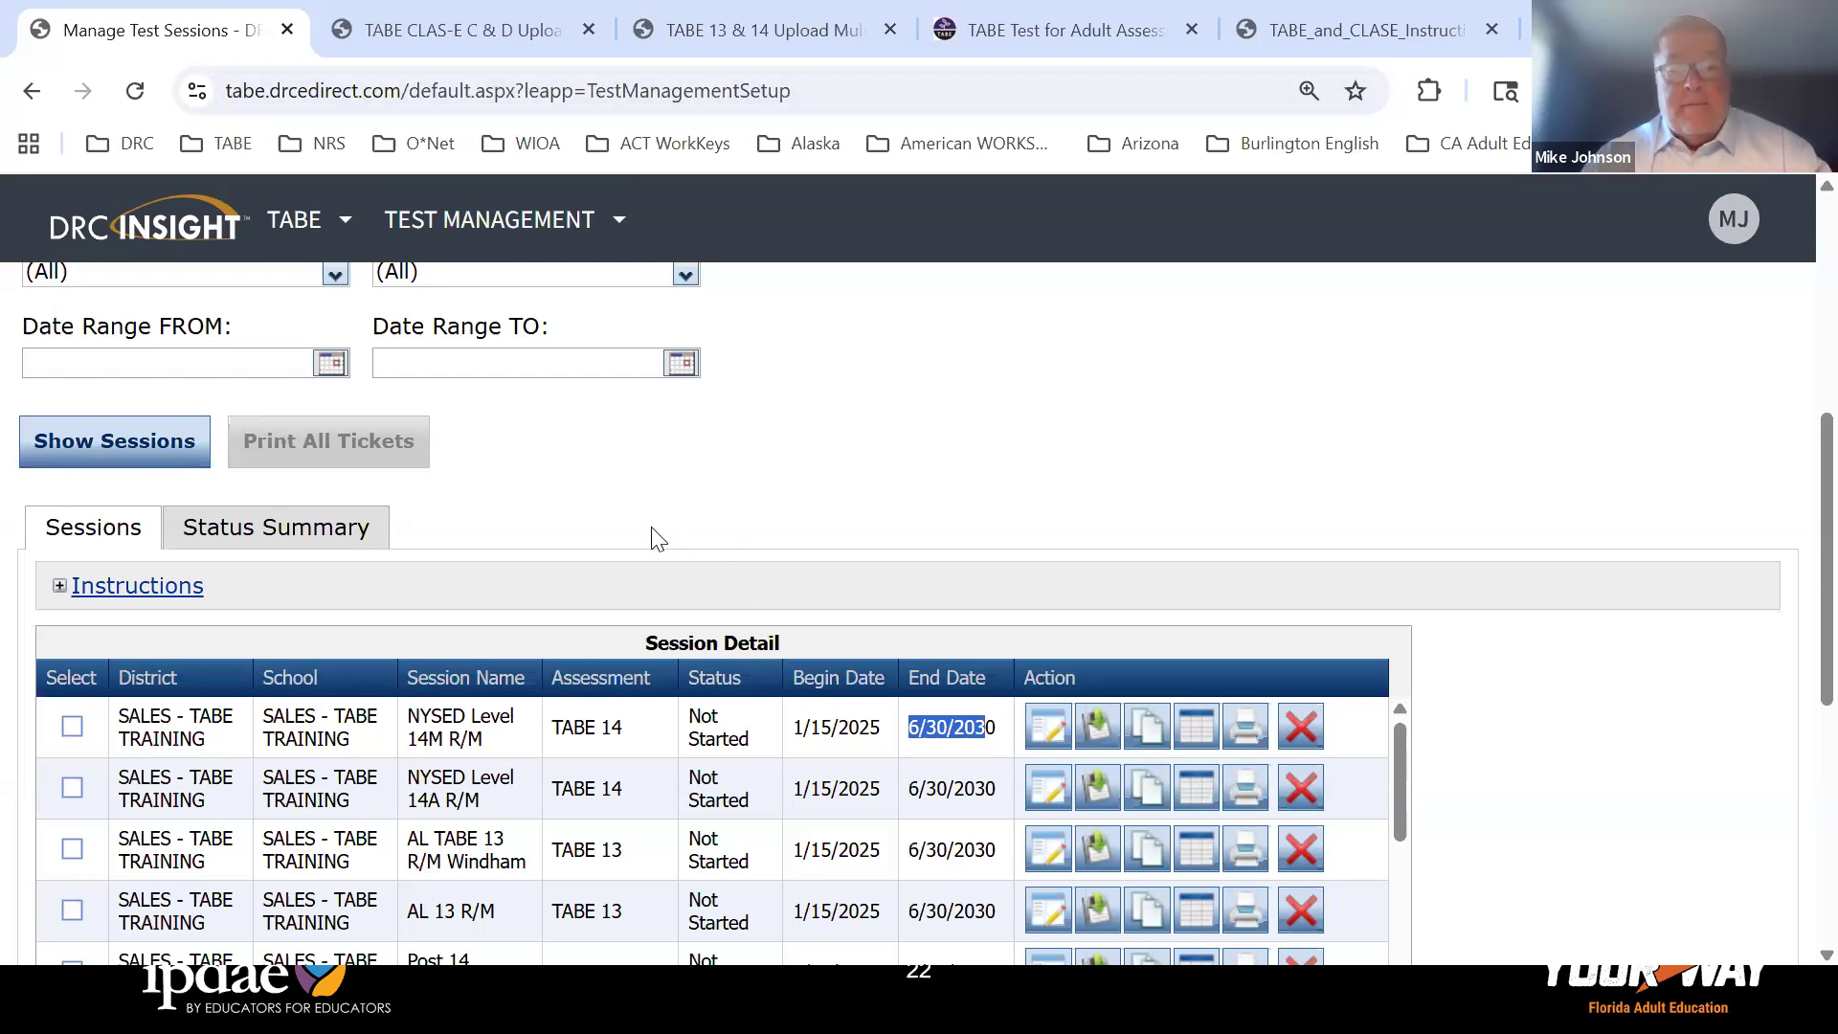
{"action": "key", "text": "alt+Tab"}
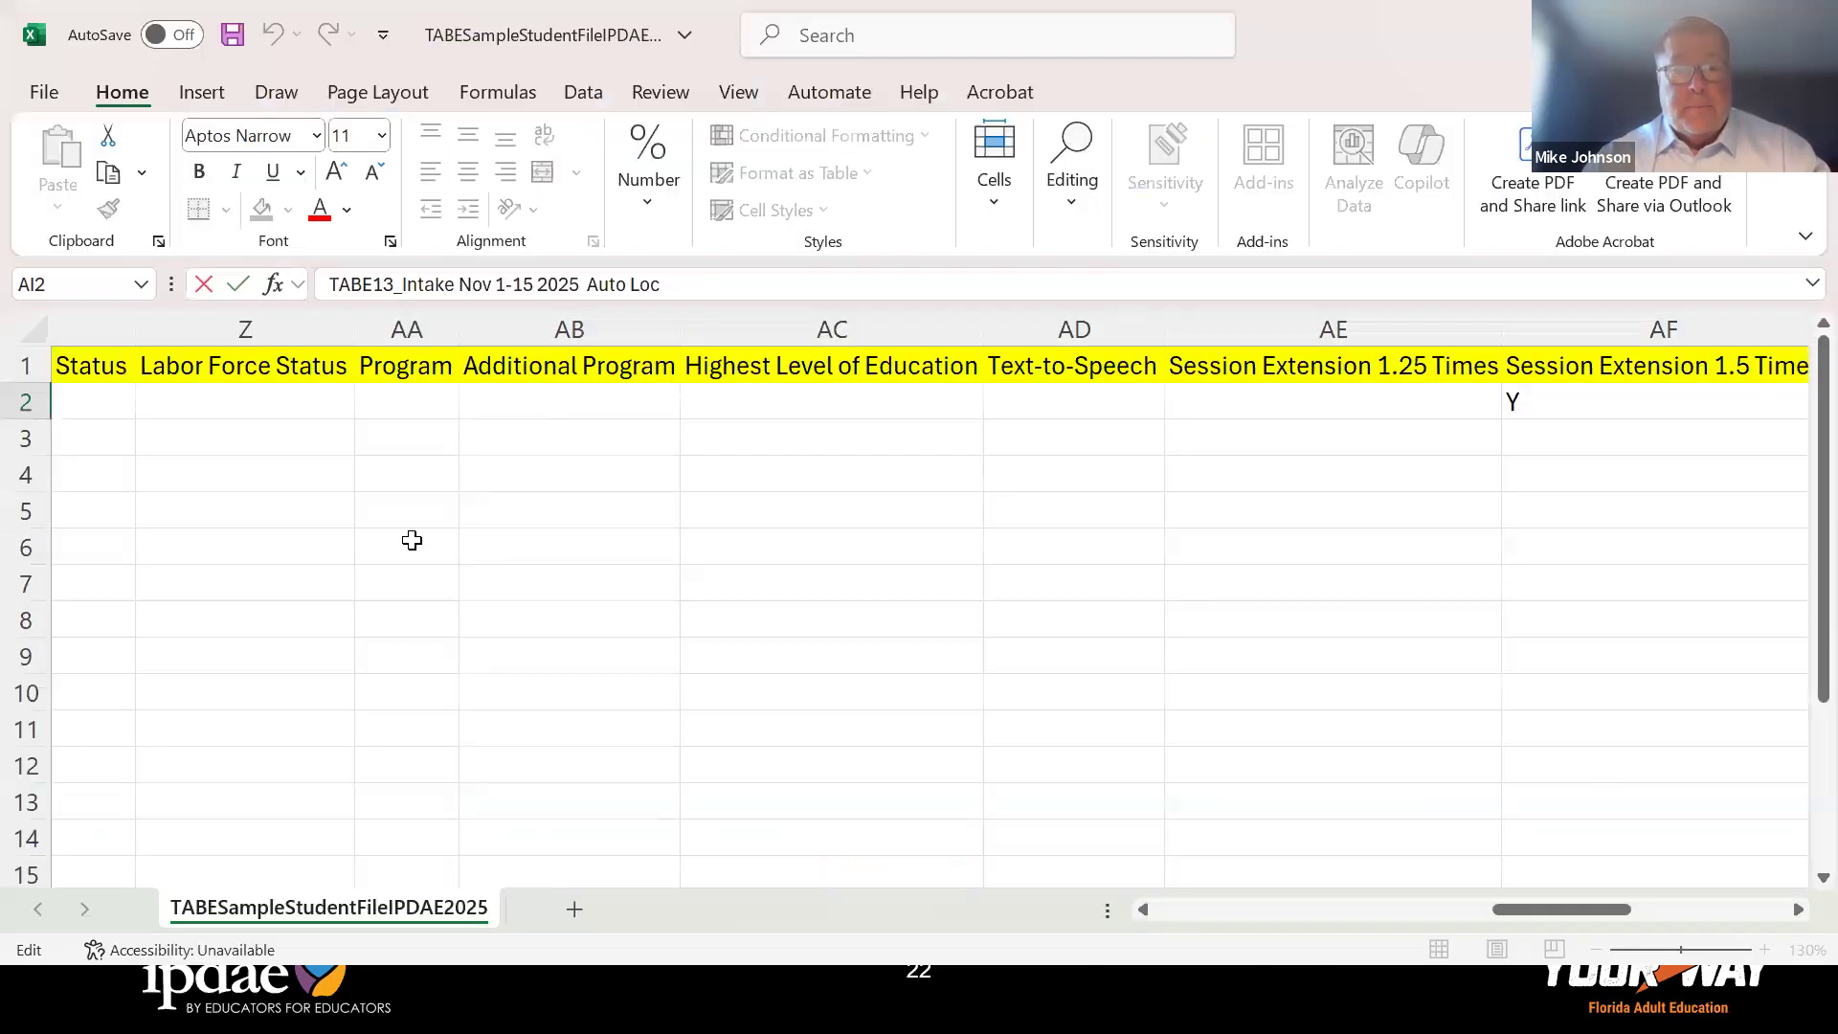
{"action": "left_click_drag", "start_coordinate": [1546, 914], "coordinate": [1209, 911]}
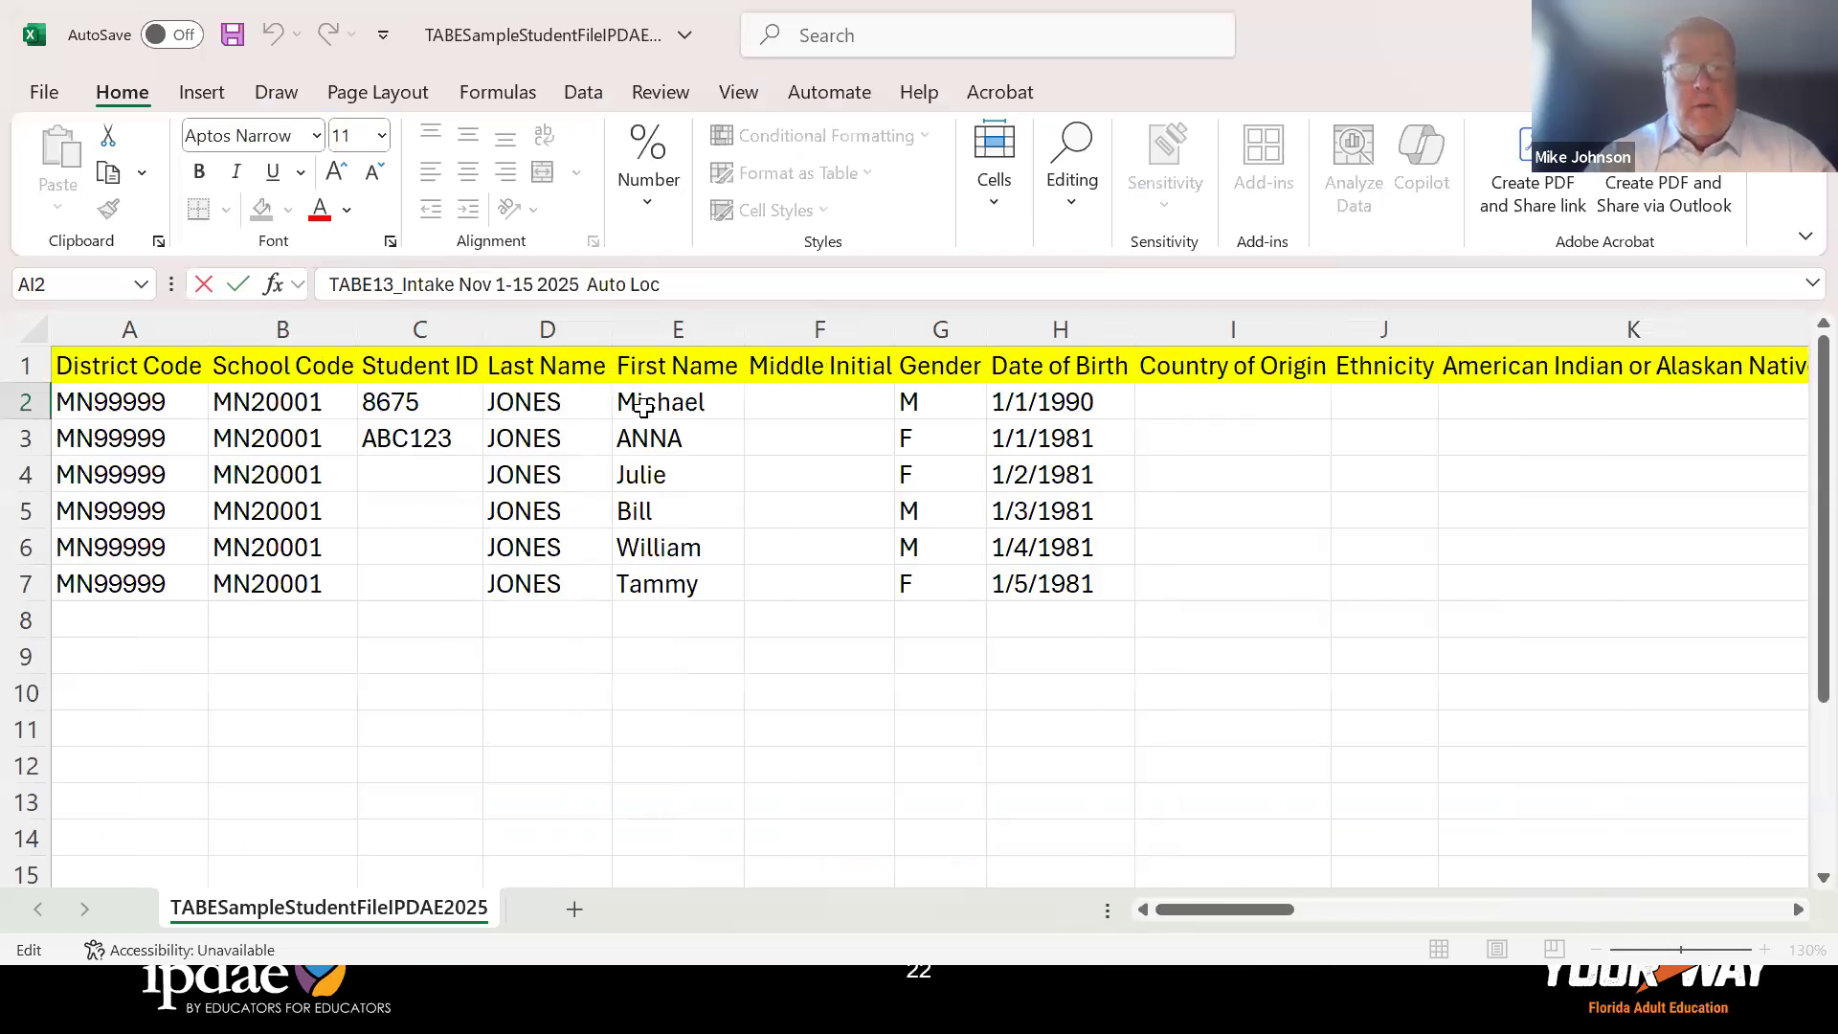
{"action": "left_click_drag", "start_coordinate": [643, 403], "coordinate": [452, 398]}
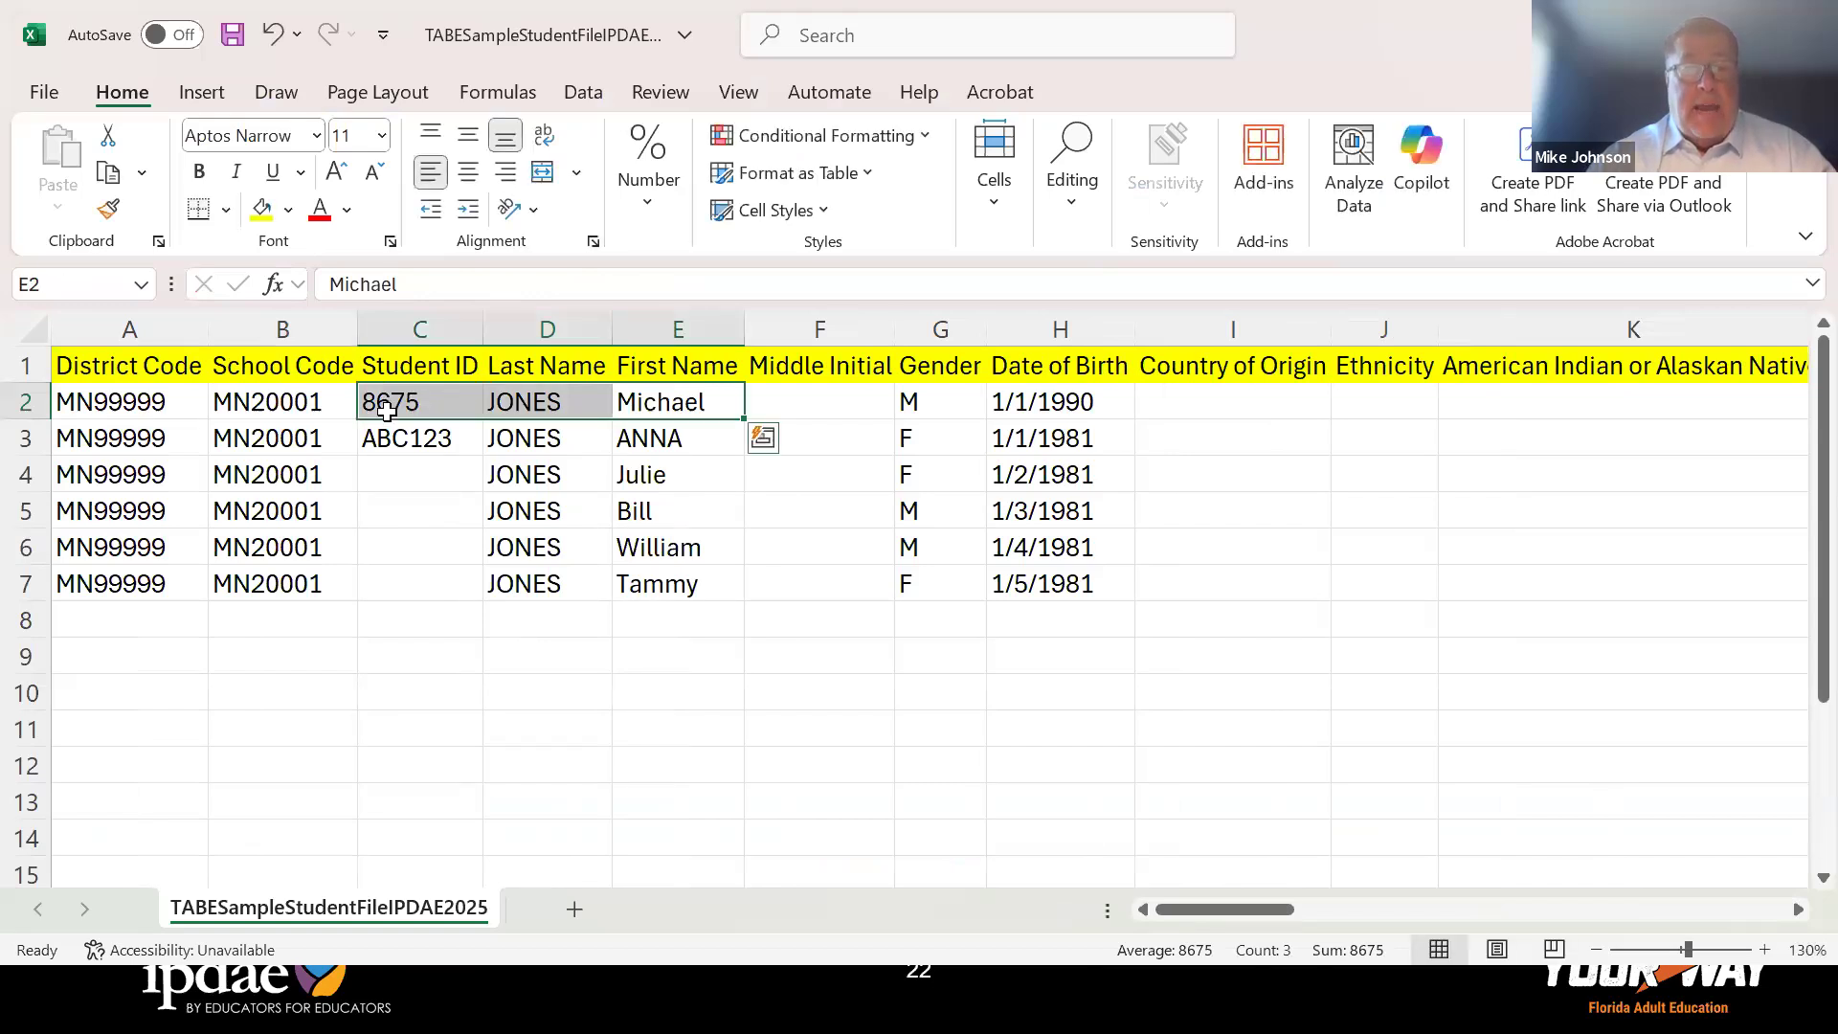
{"action": "left_click", "coordinate": [1020, 402]}
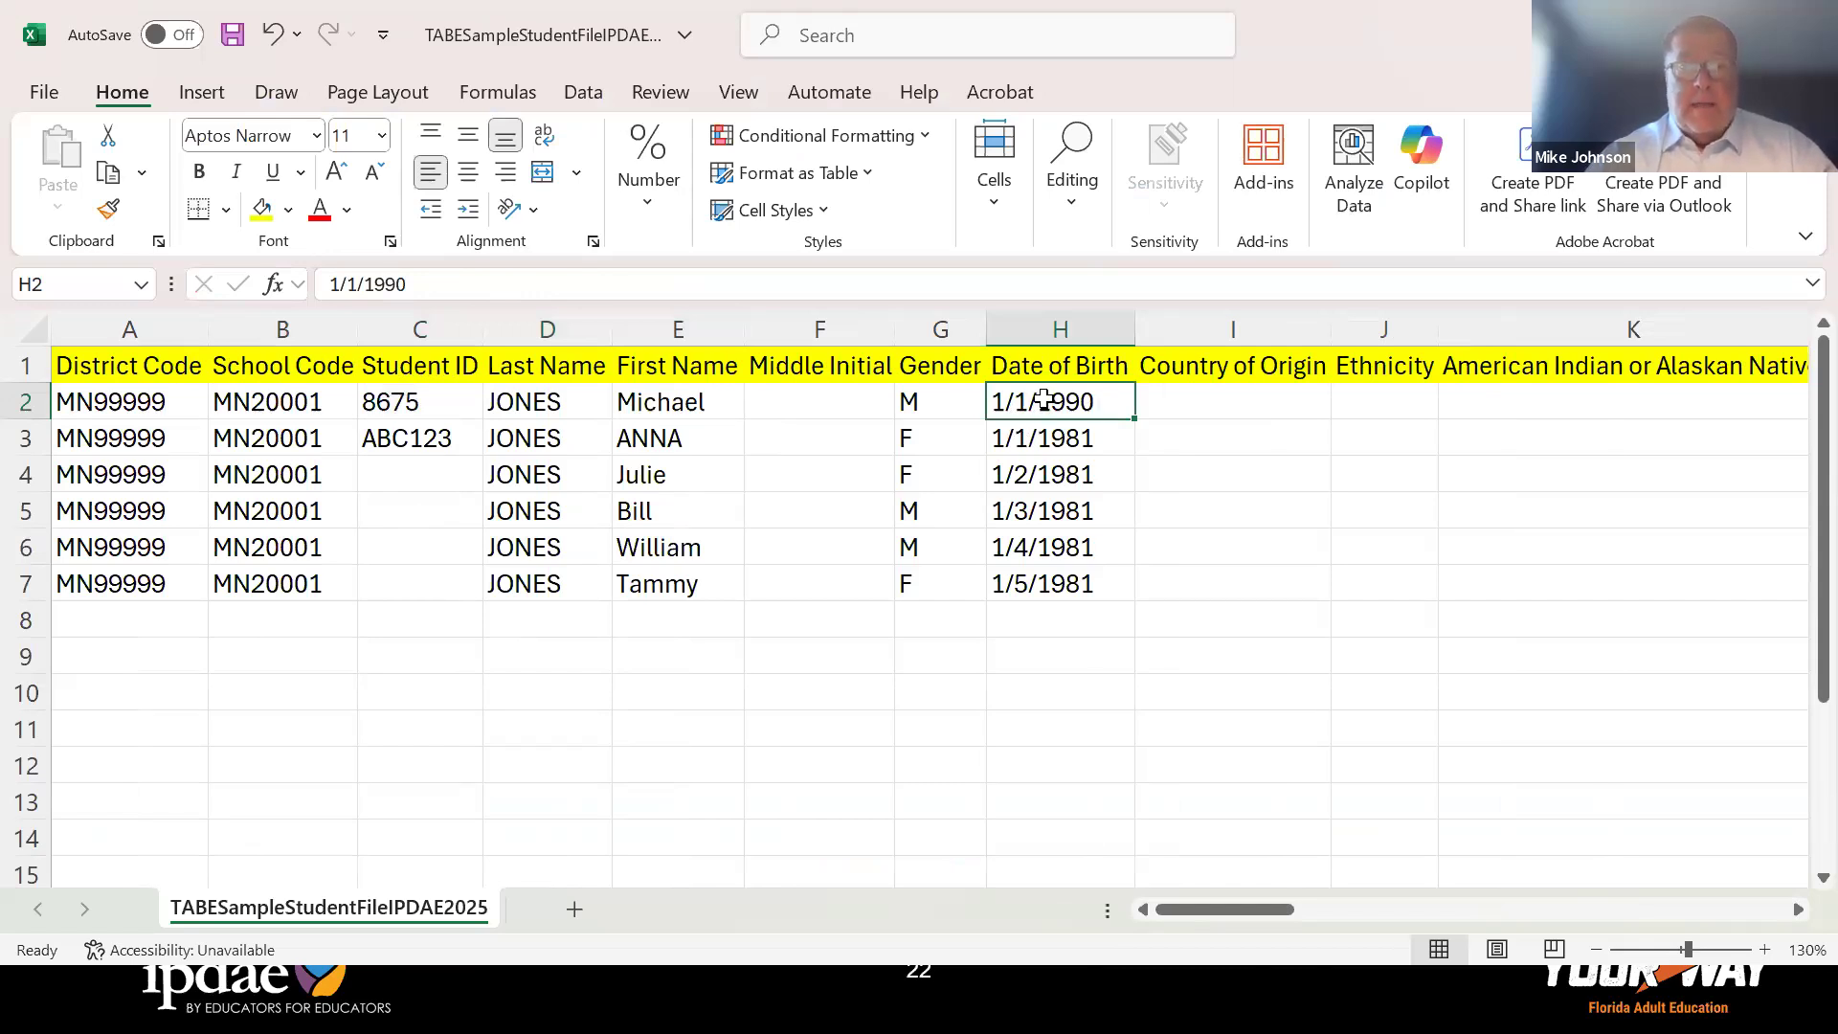
Examine the last name through date of birth in D2:H2 as the data used to match the student, focusing on the names
{"action": "left_click_drag", "start_coordinate": [1005, 417], "coordinate": [541, 406]}
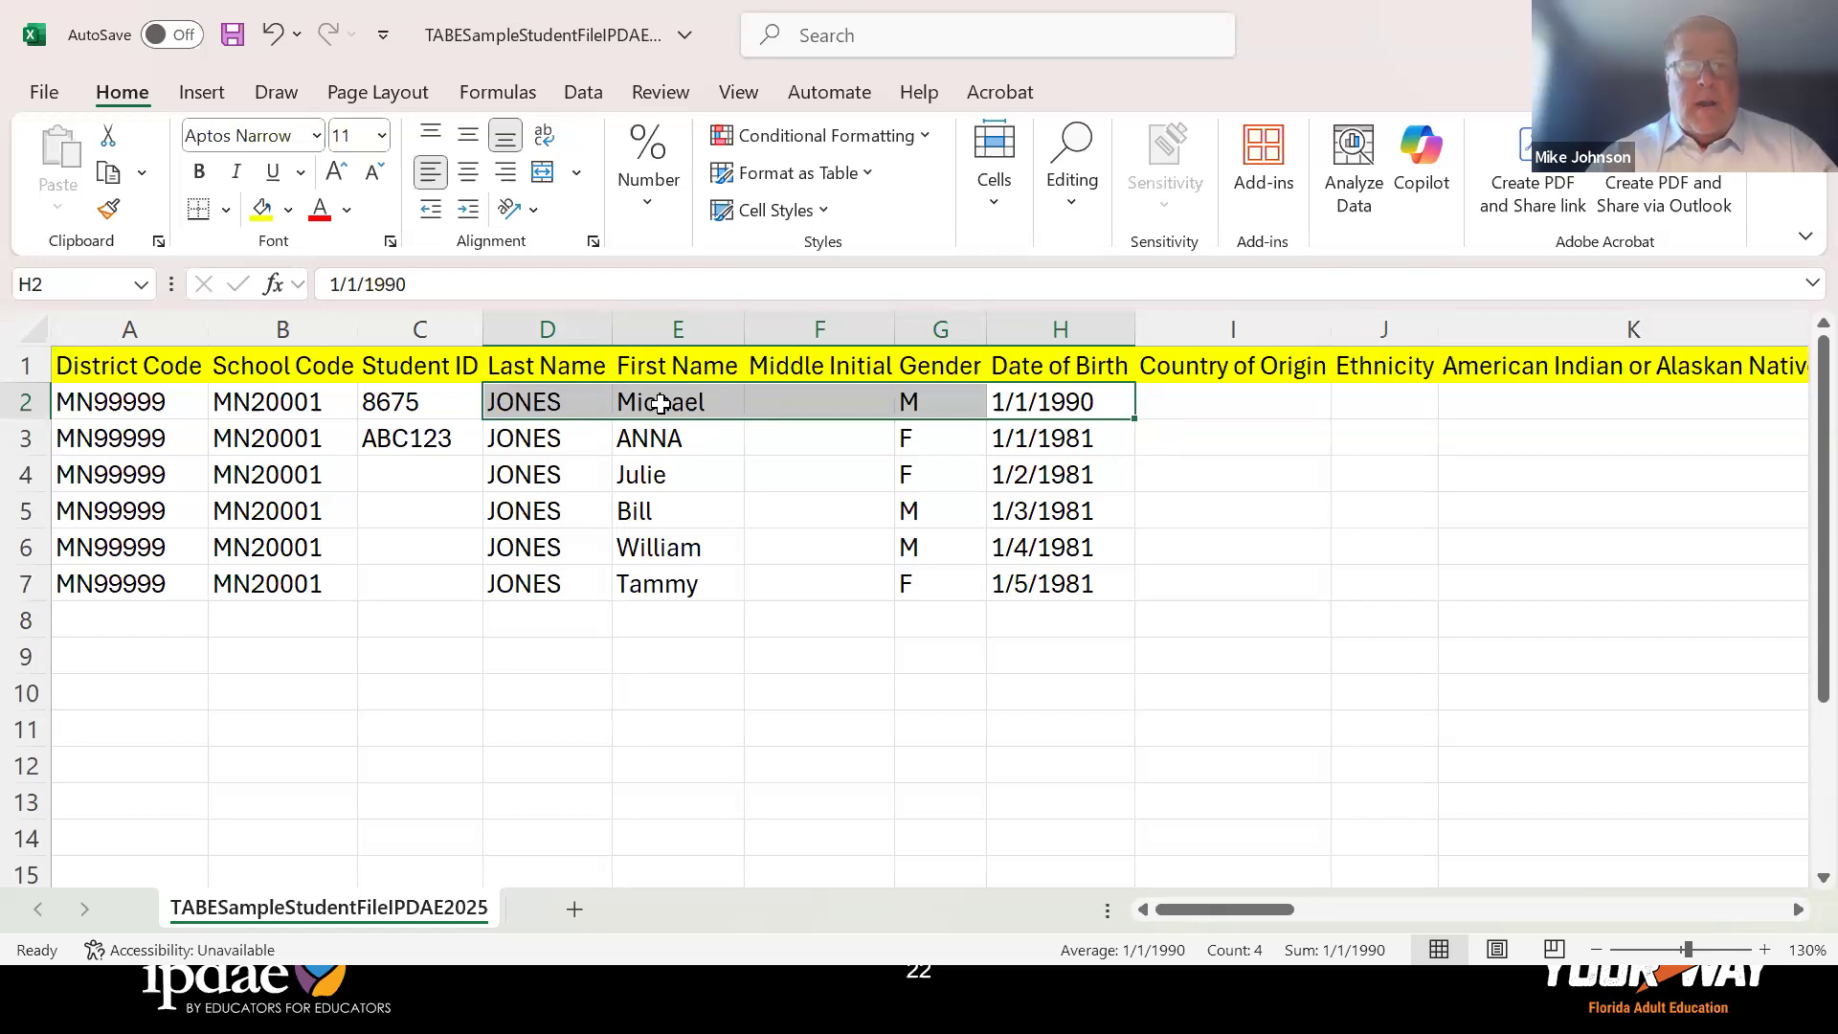
{"action": "left_click", "coordinate": [657, 507]}
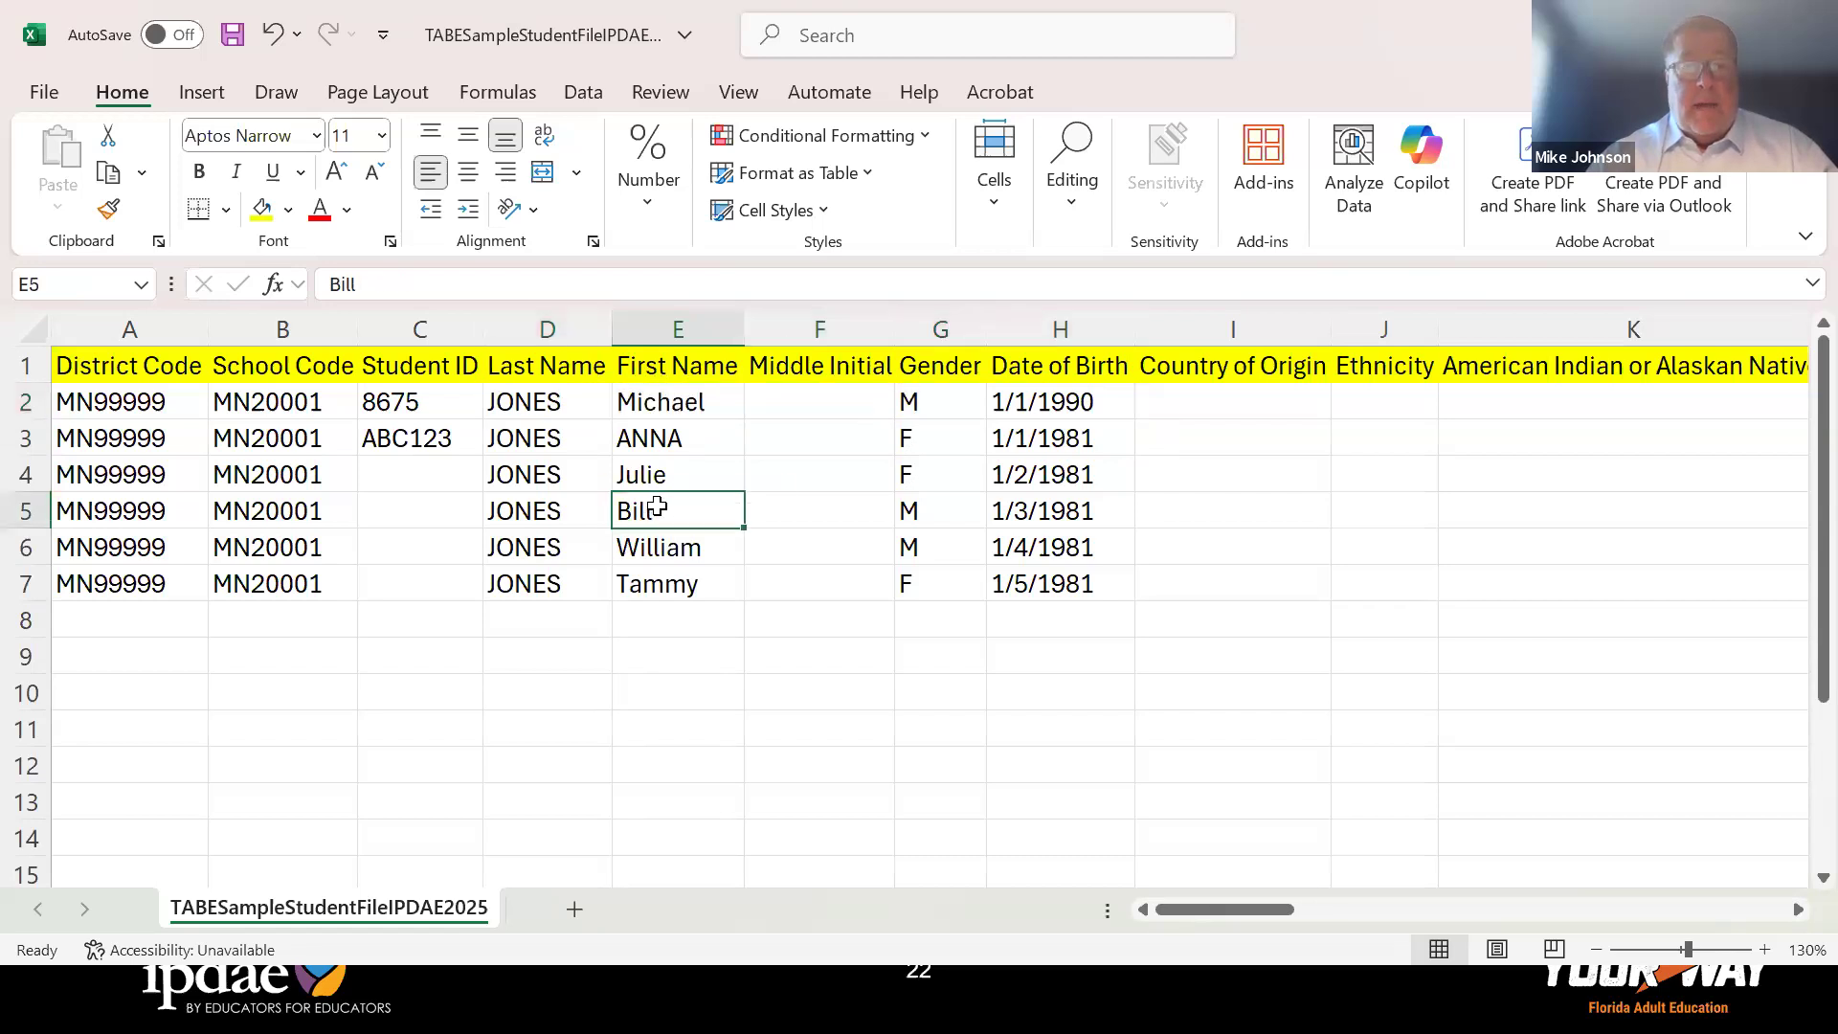
{"action": "left_click", "coordinate": [656, 403]}
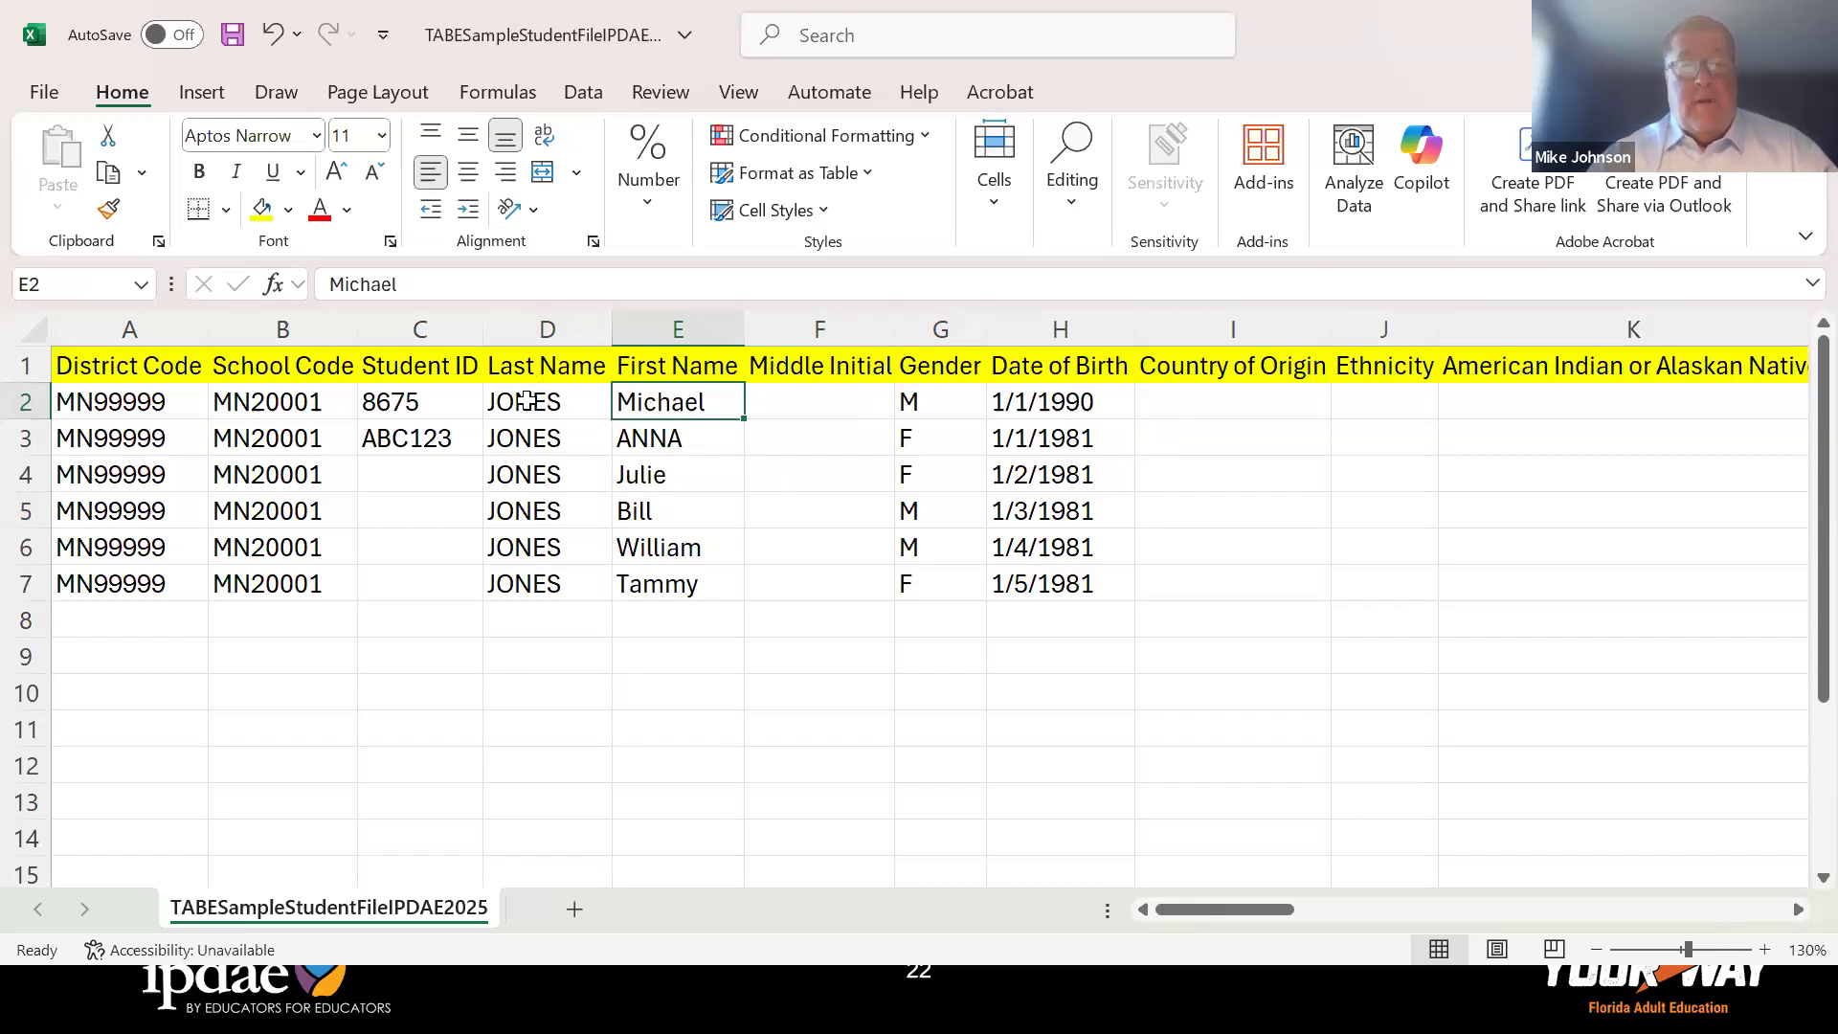
{"action": "left_click_drag", "start_coordinate": [541, 398], "coordinate": [1018, 400]}
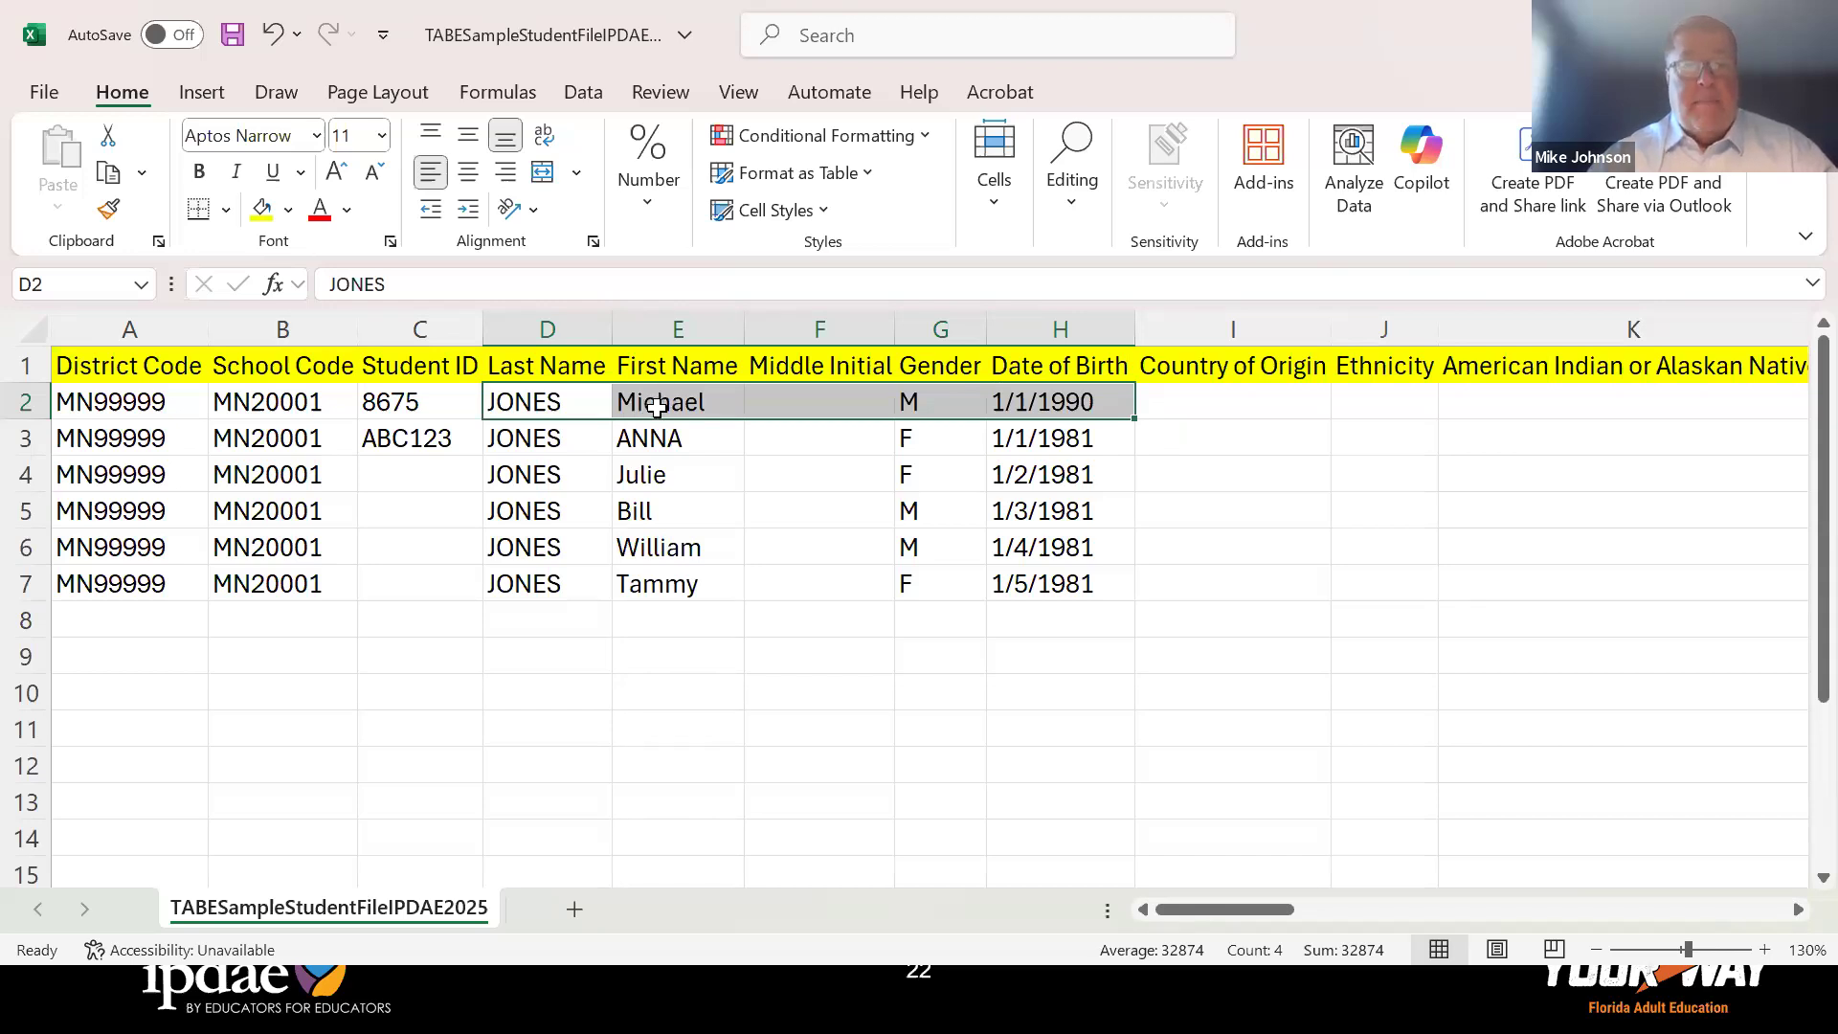
{"action": "left_click_drag", "start_coordinate": [554, 399], "coordinate": [1014, 412]}
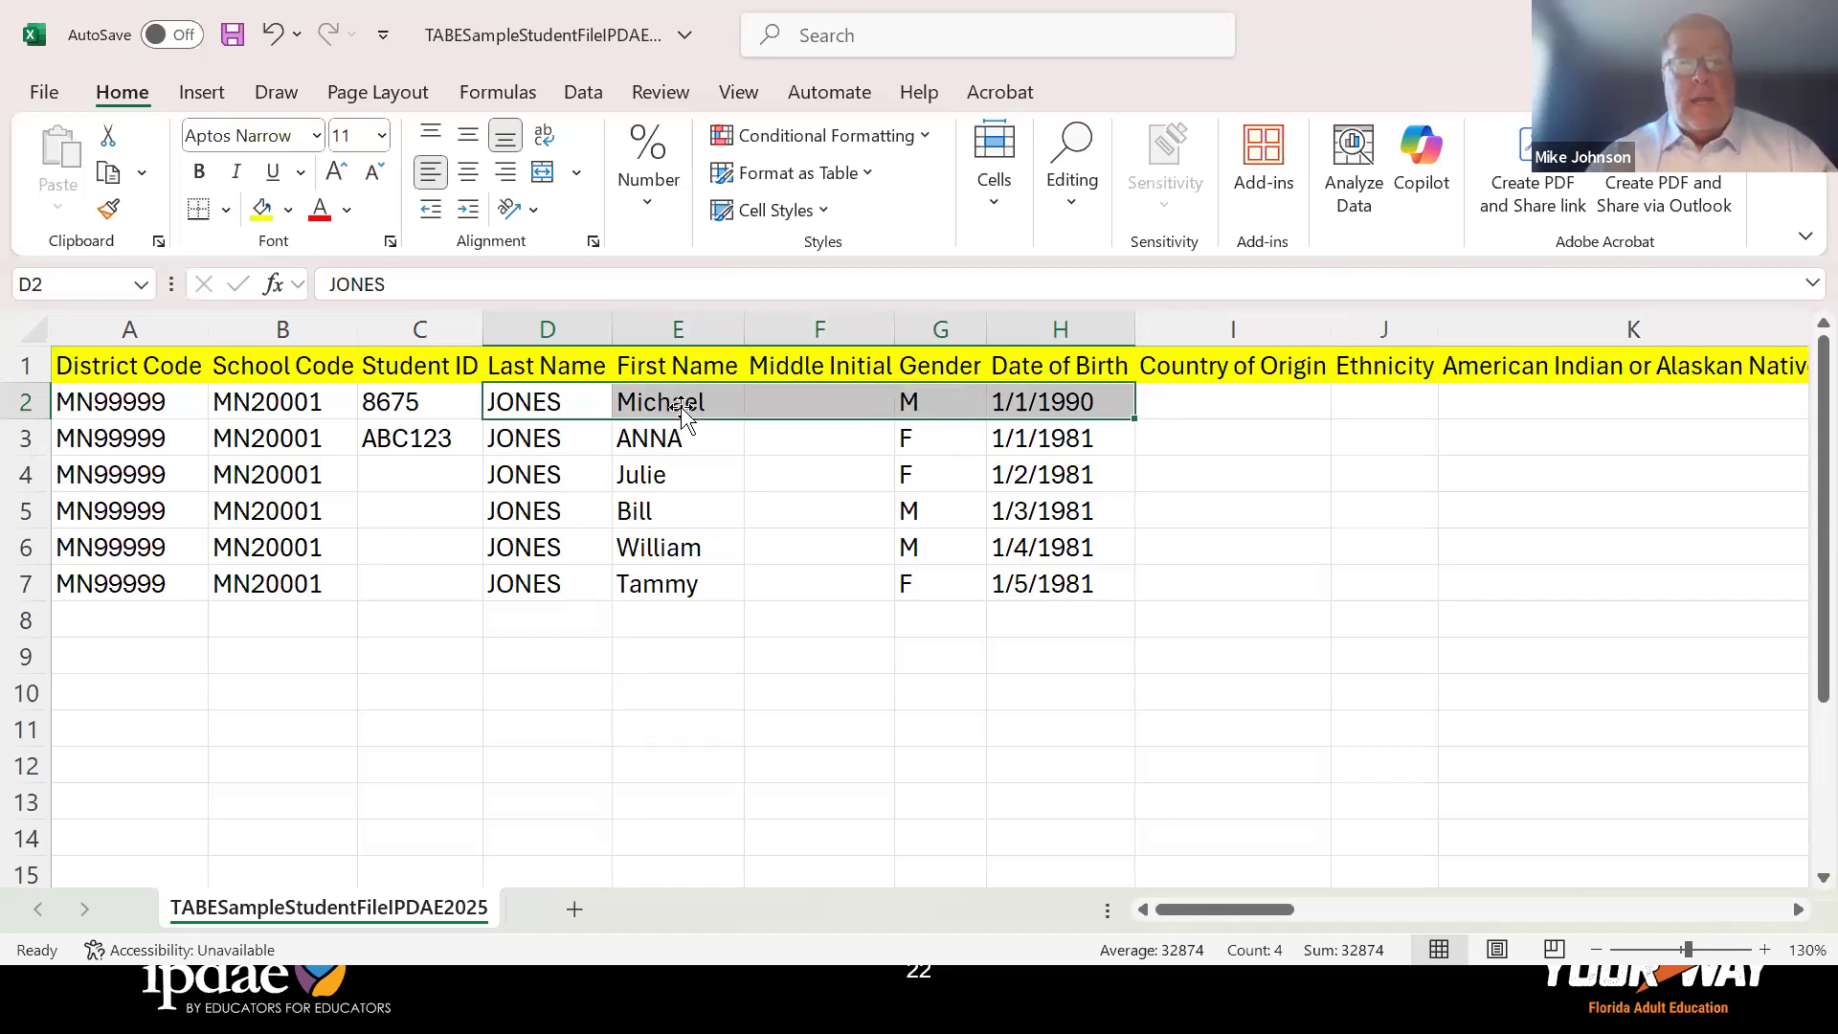
{"action": "left_click_drag", "start_coordinate": [632, 406], "coordinate": [567, 404]}
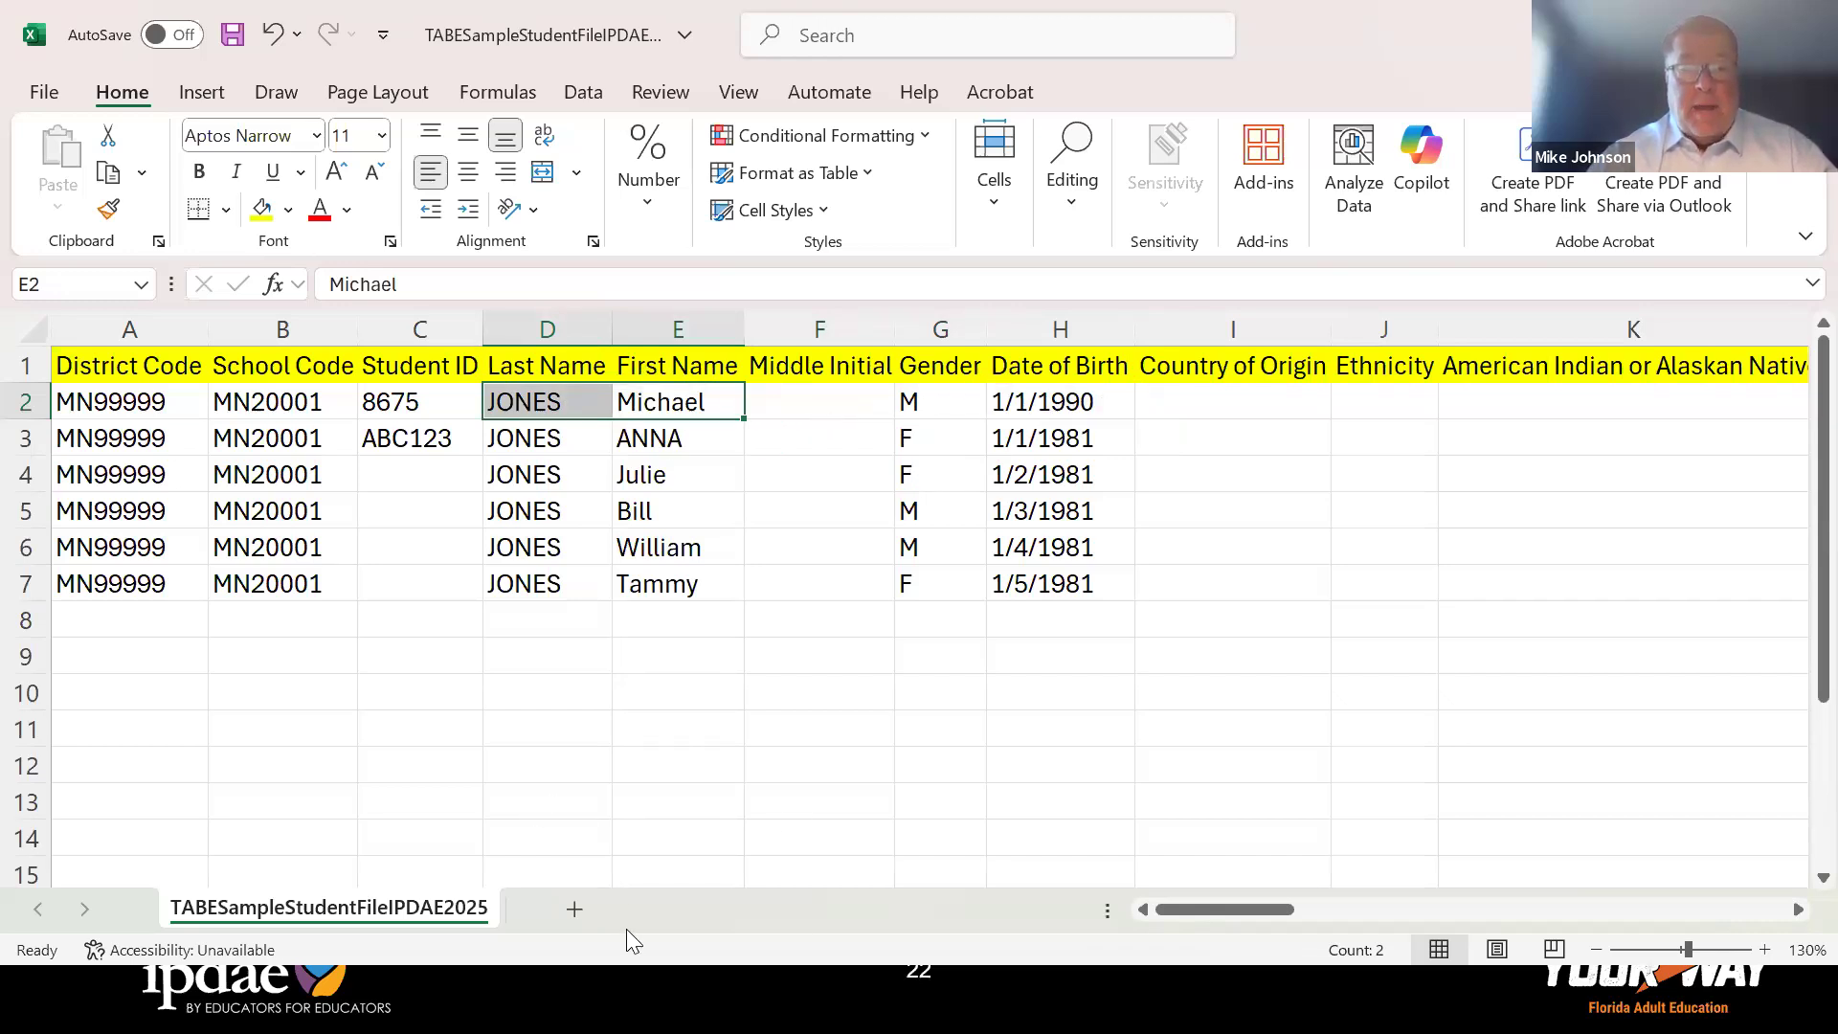
Switch to DRC INSIGHT and open Manage Students in Student Management
{"action": "key", "text": "alt+Tab"}
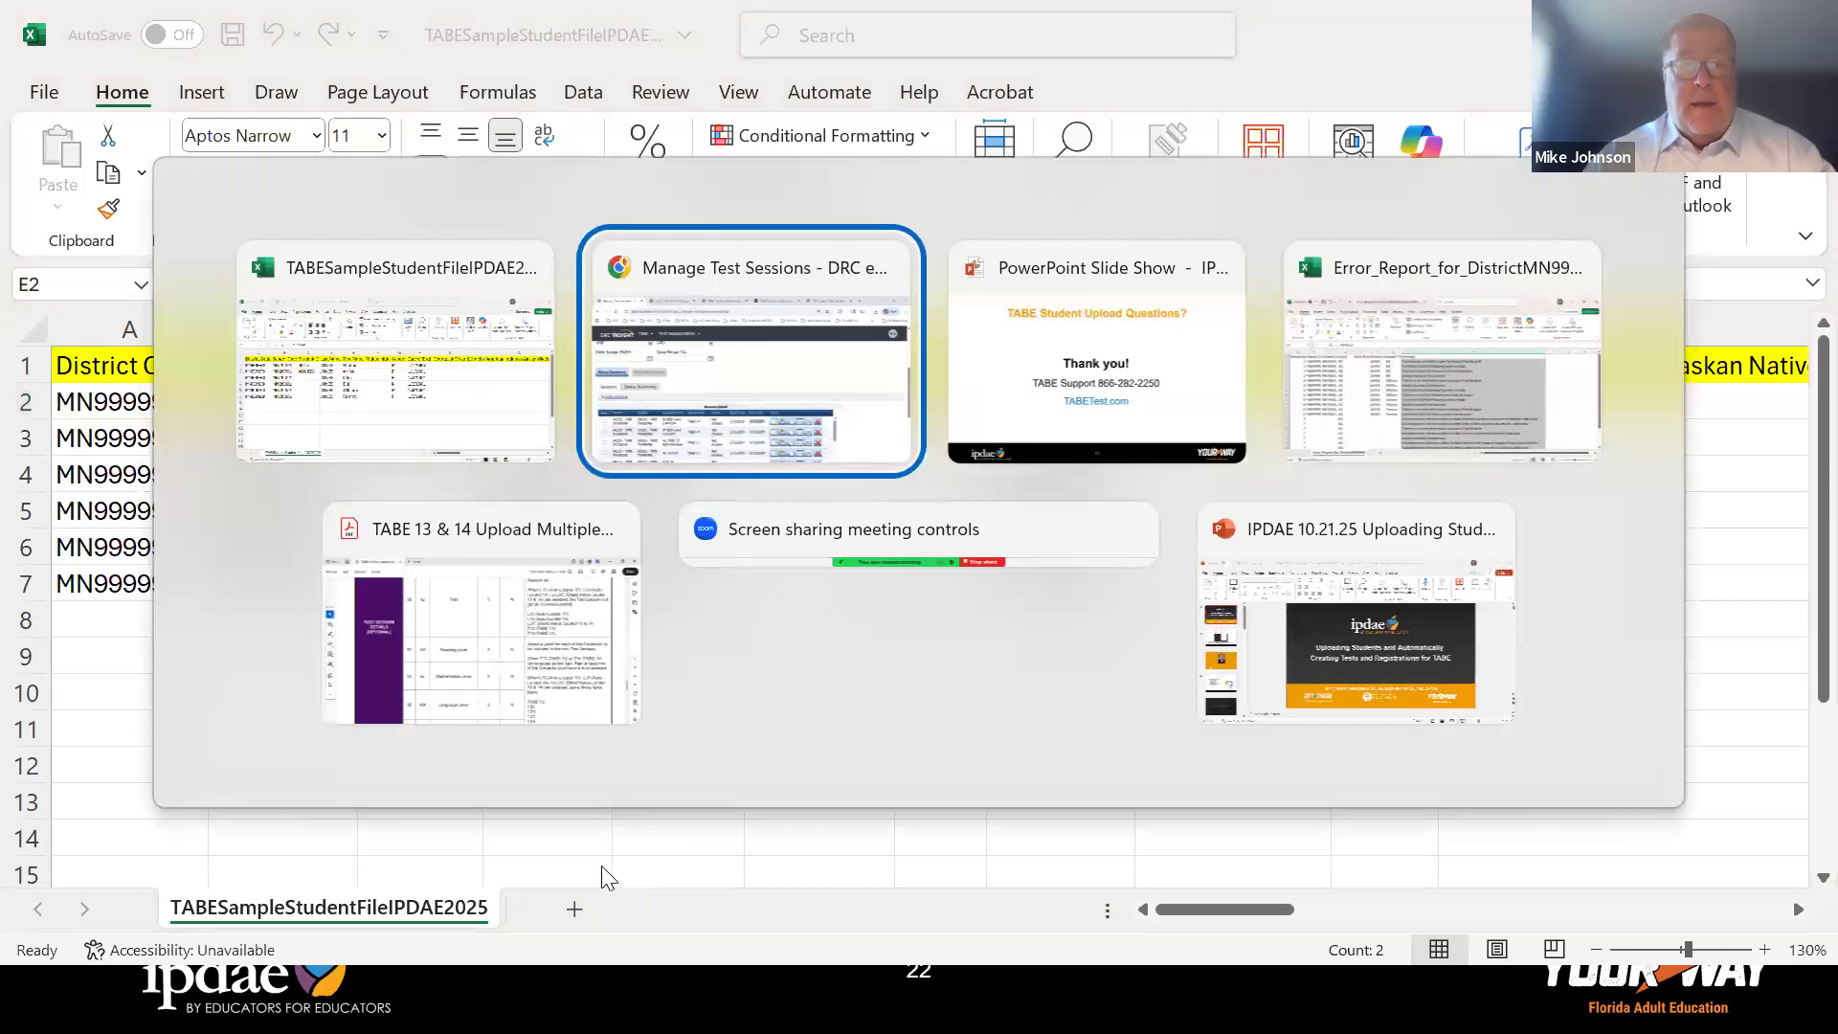
{"action": "scroll", "coordinate": [582, 492], "scroll_direction": "up", "scroll_amount": 5}
{"action": "scroll", "coordinate": [571, 513], "scroll_direction": "down", "scroll_amount": 1}
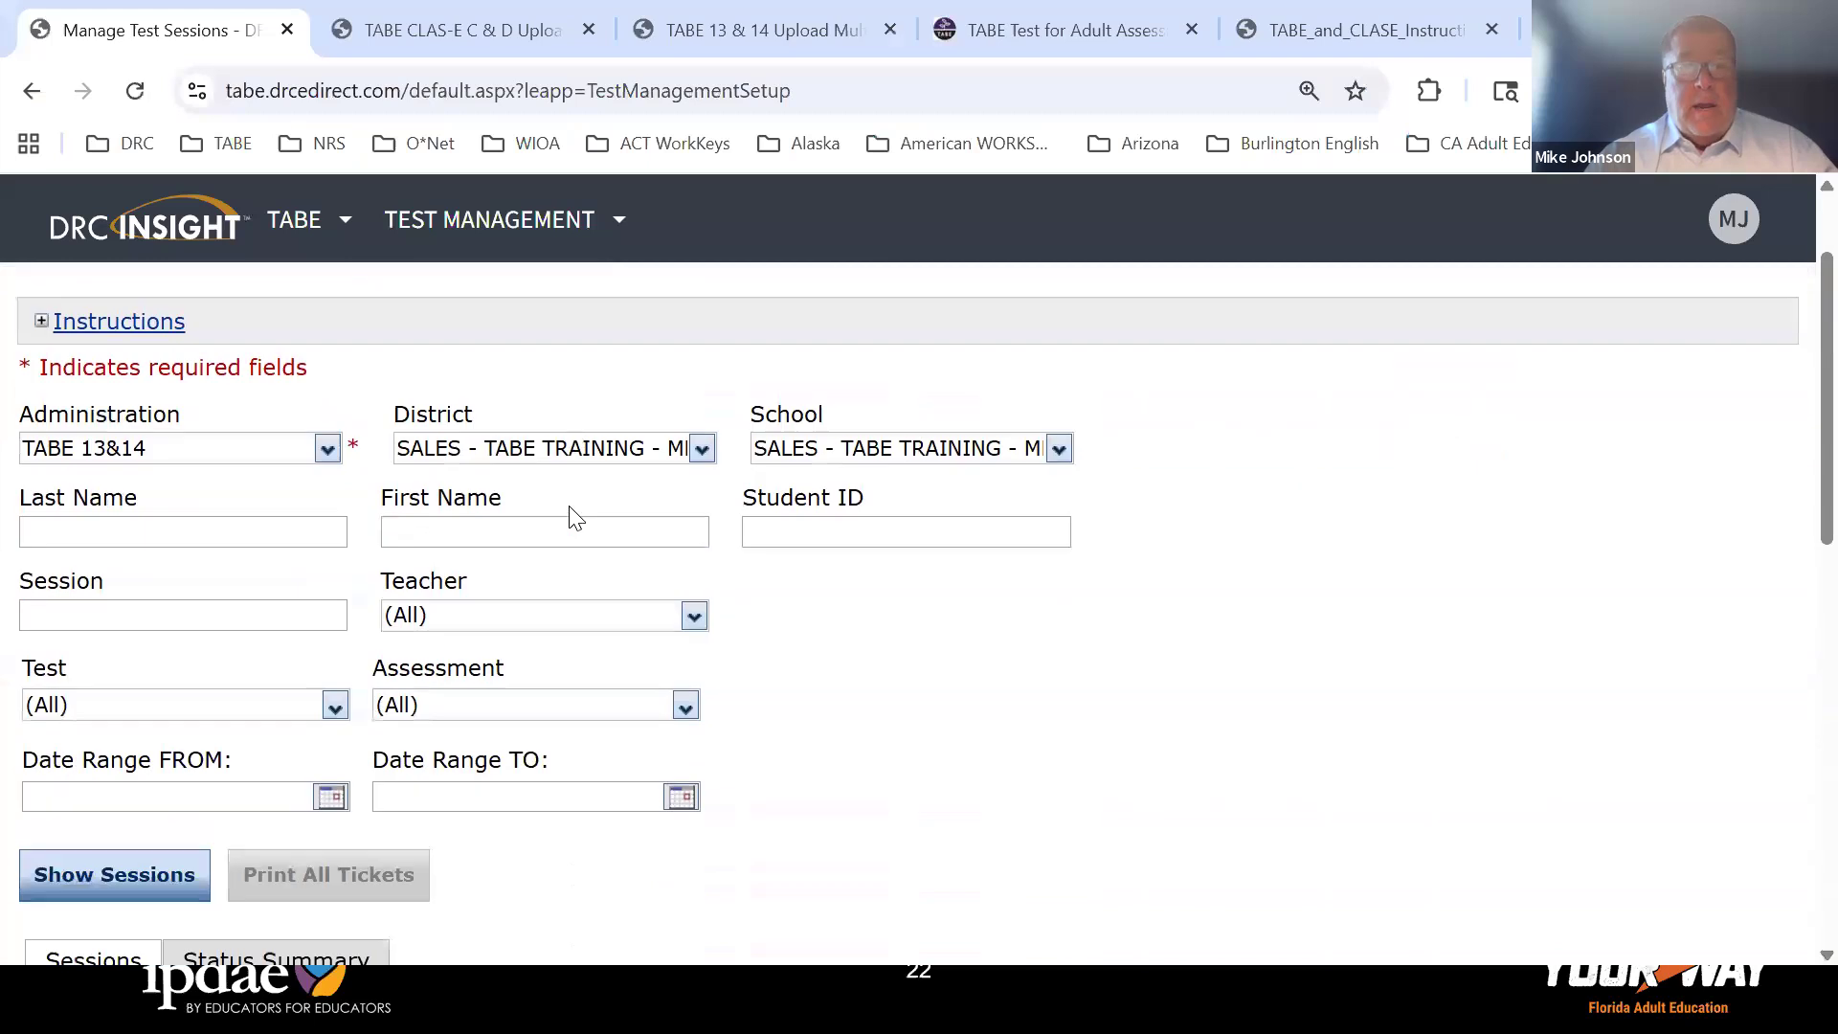
{"action": "scroll", "coordinate": [564, 508], "scroll_direction": "up", "scroll_amount": 1}
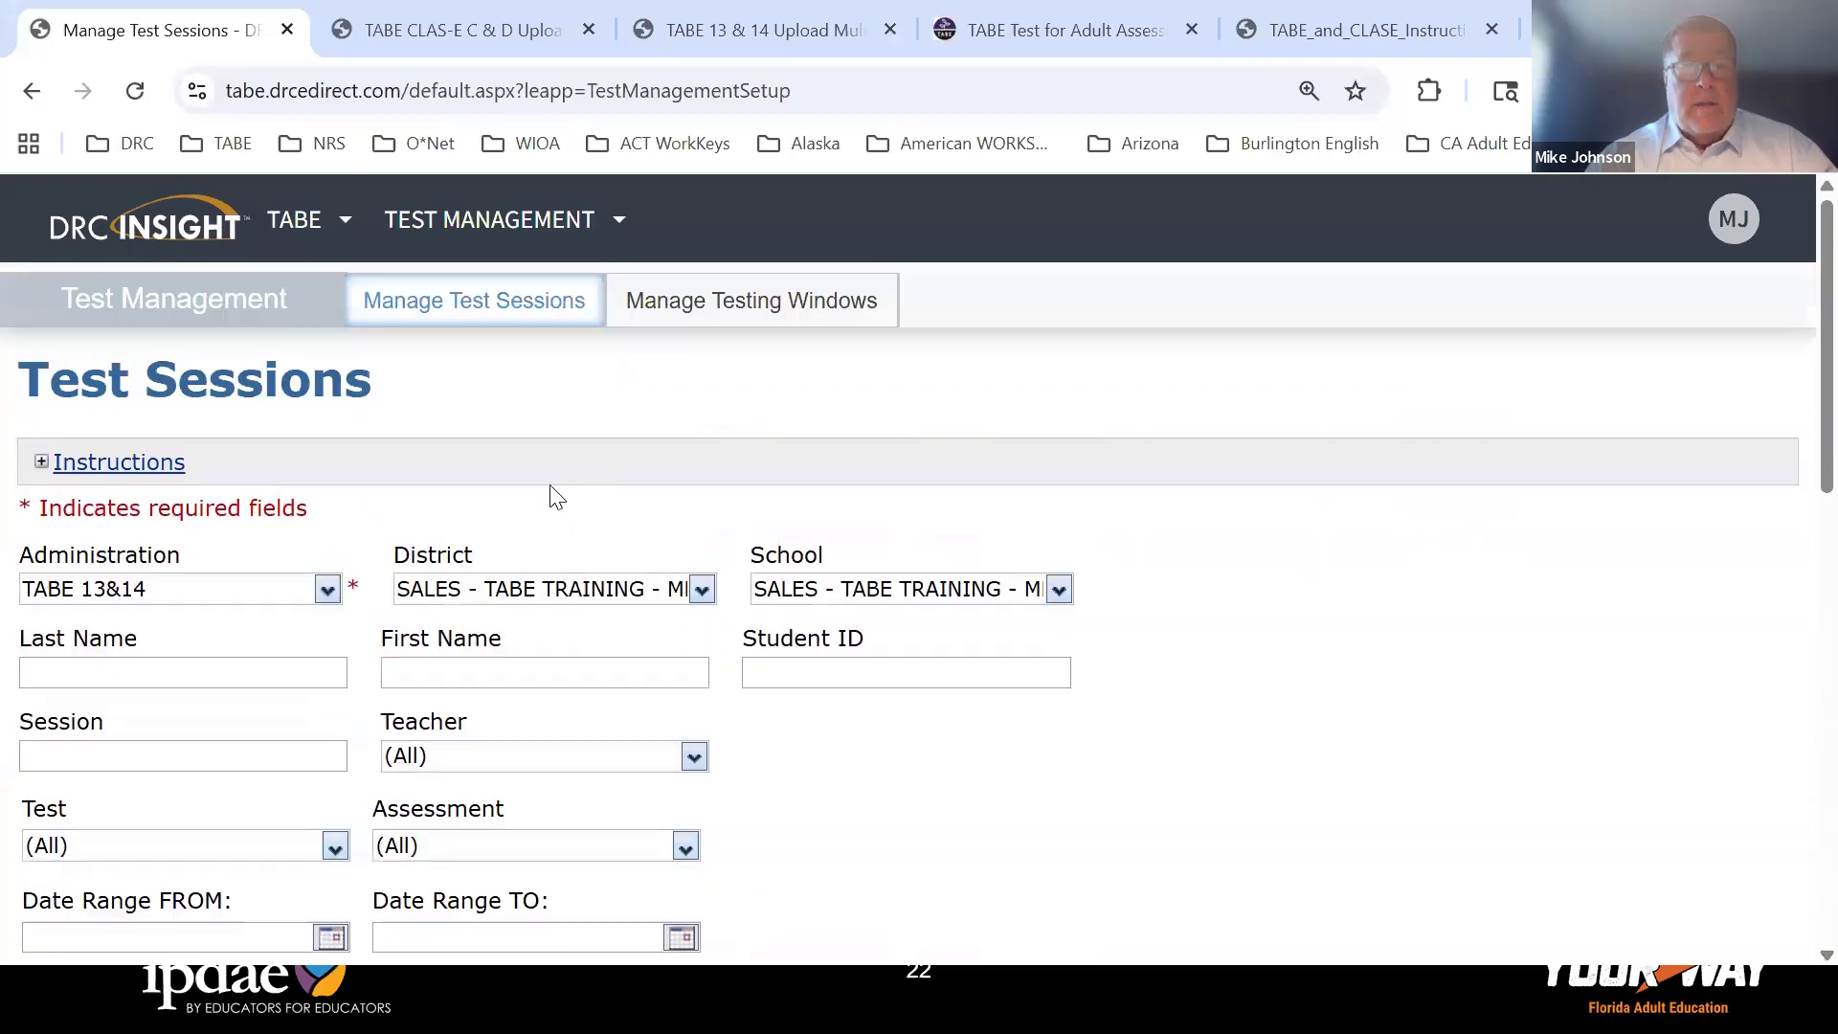
{"action": "left_click", "coordinate": [485, 235]}
{"action": "left_click", "coordinate": [484, 362]}
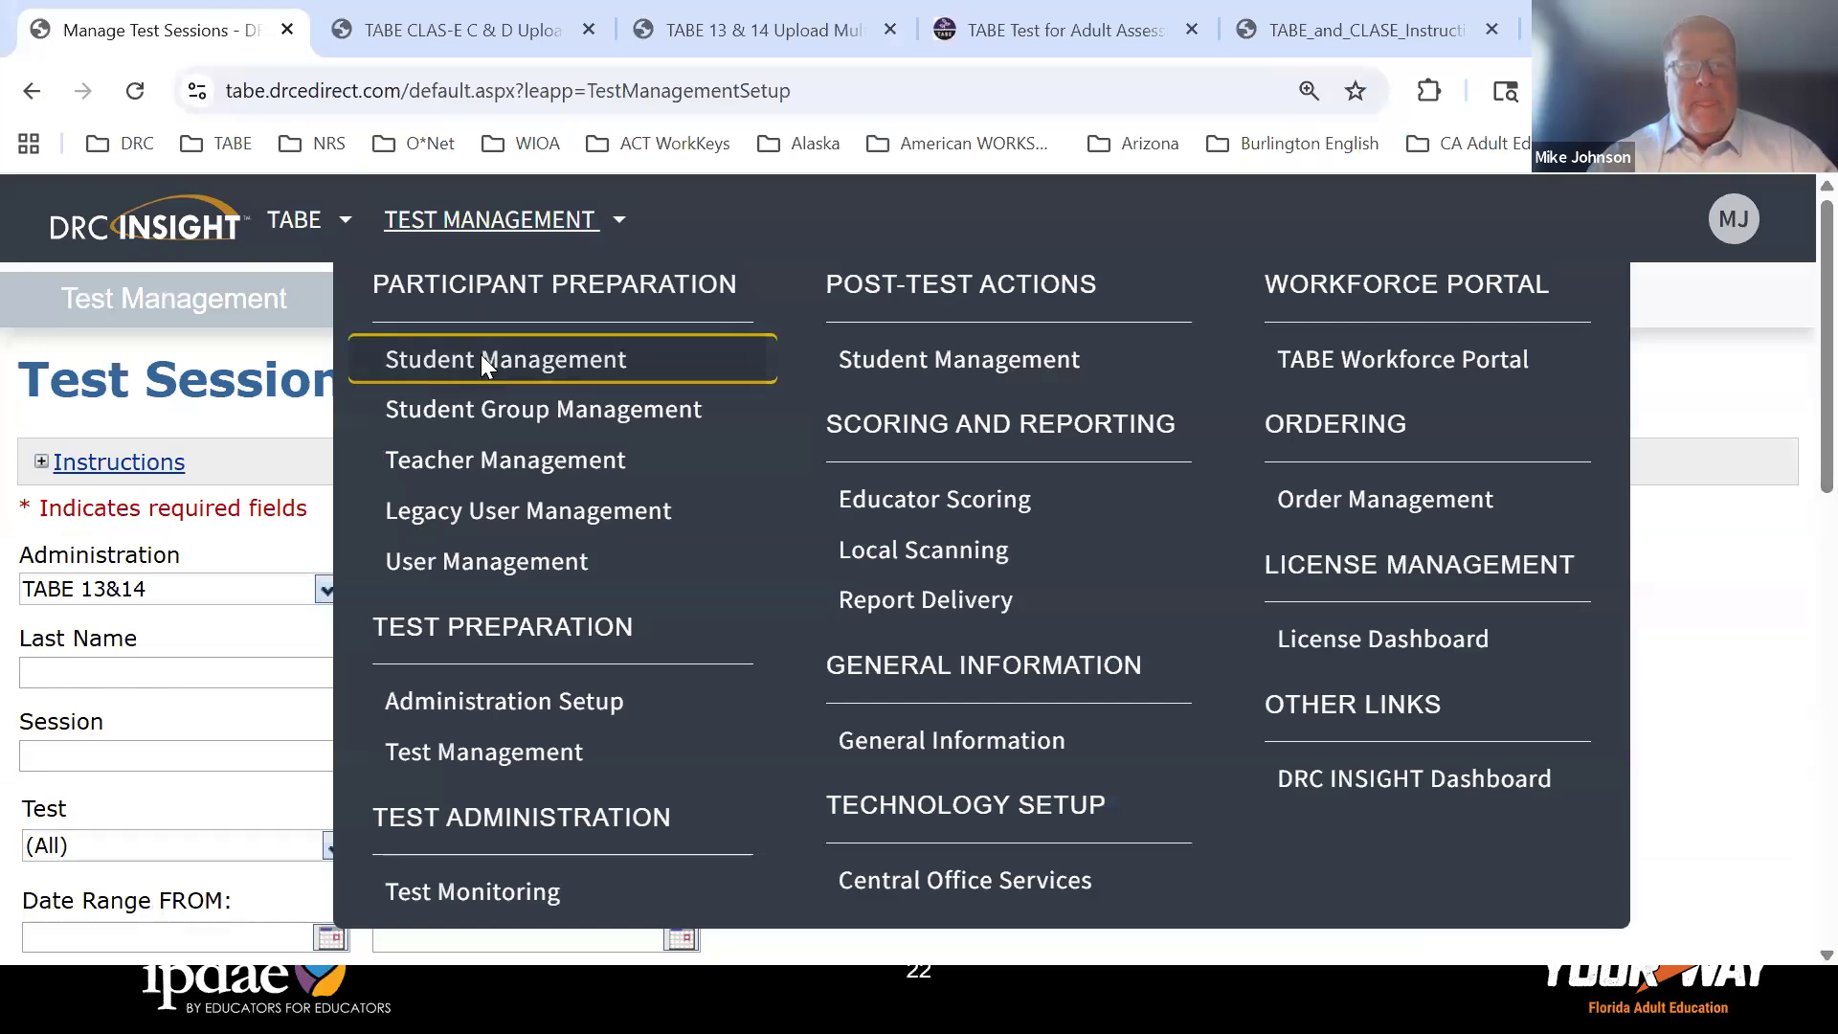
{"action": "left_click", "coordinate": [450, 302]}
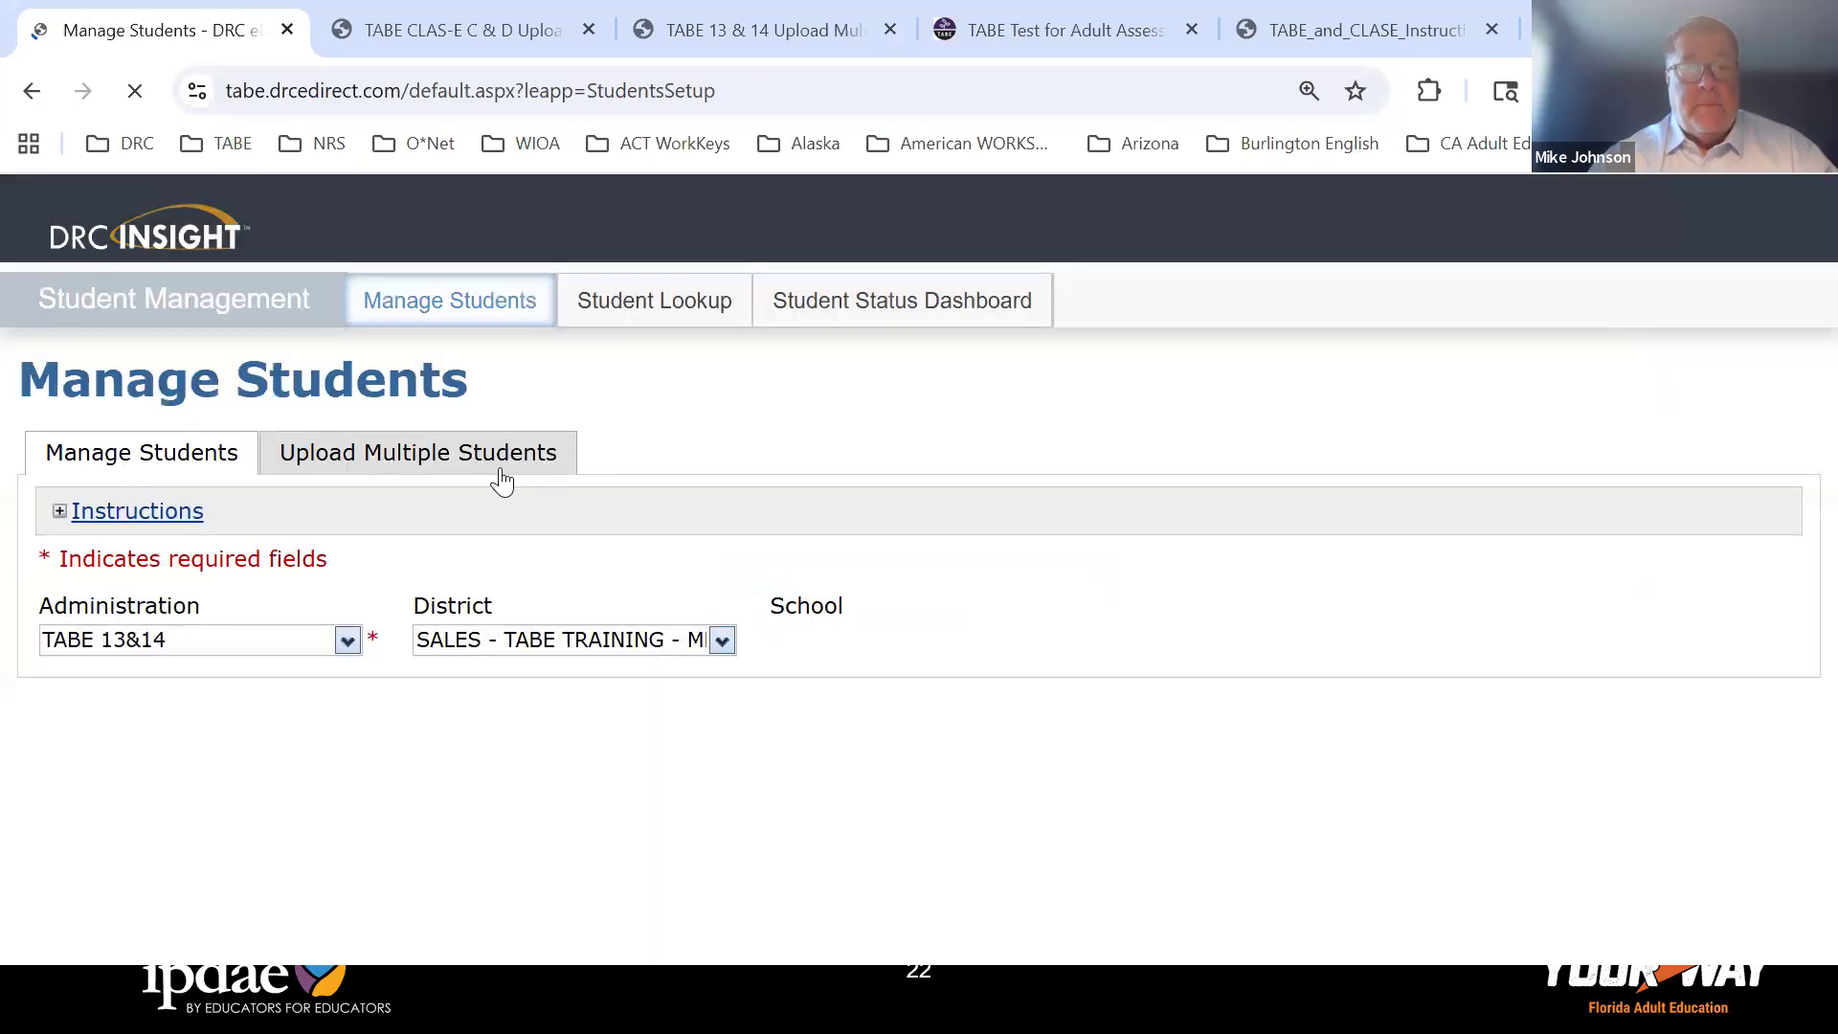
Search the TABE 13&14 students by the student's full last name and the first-name initial "m"
{"action": "scroll", "coordinate": [636, 603], "scroll_direction": "down", "scroll_amount": 1}
{"action": "scroll", "coordinate": [563, 330], "scroll_direction": "down", "scroll_amount": 2}
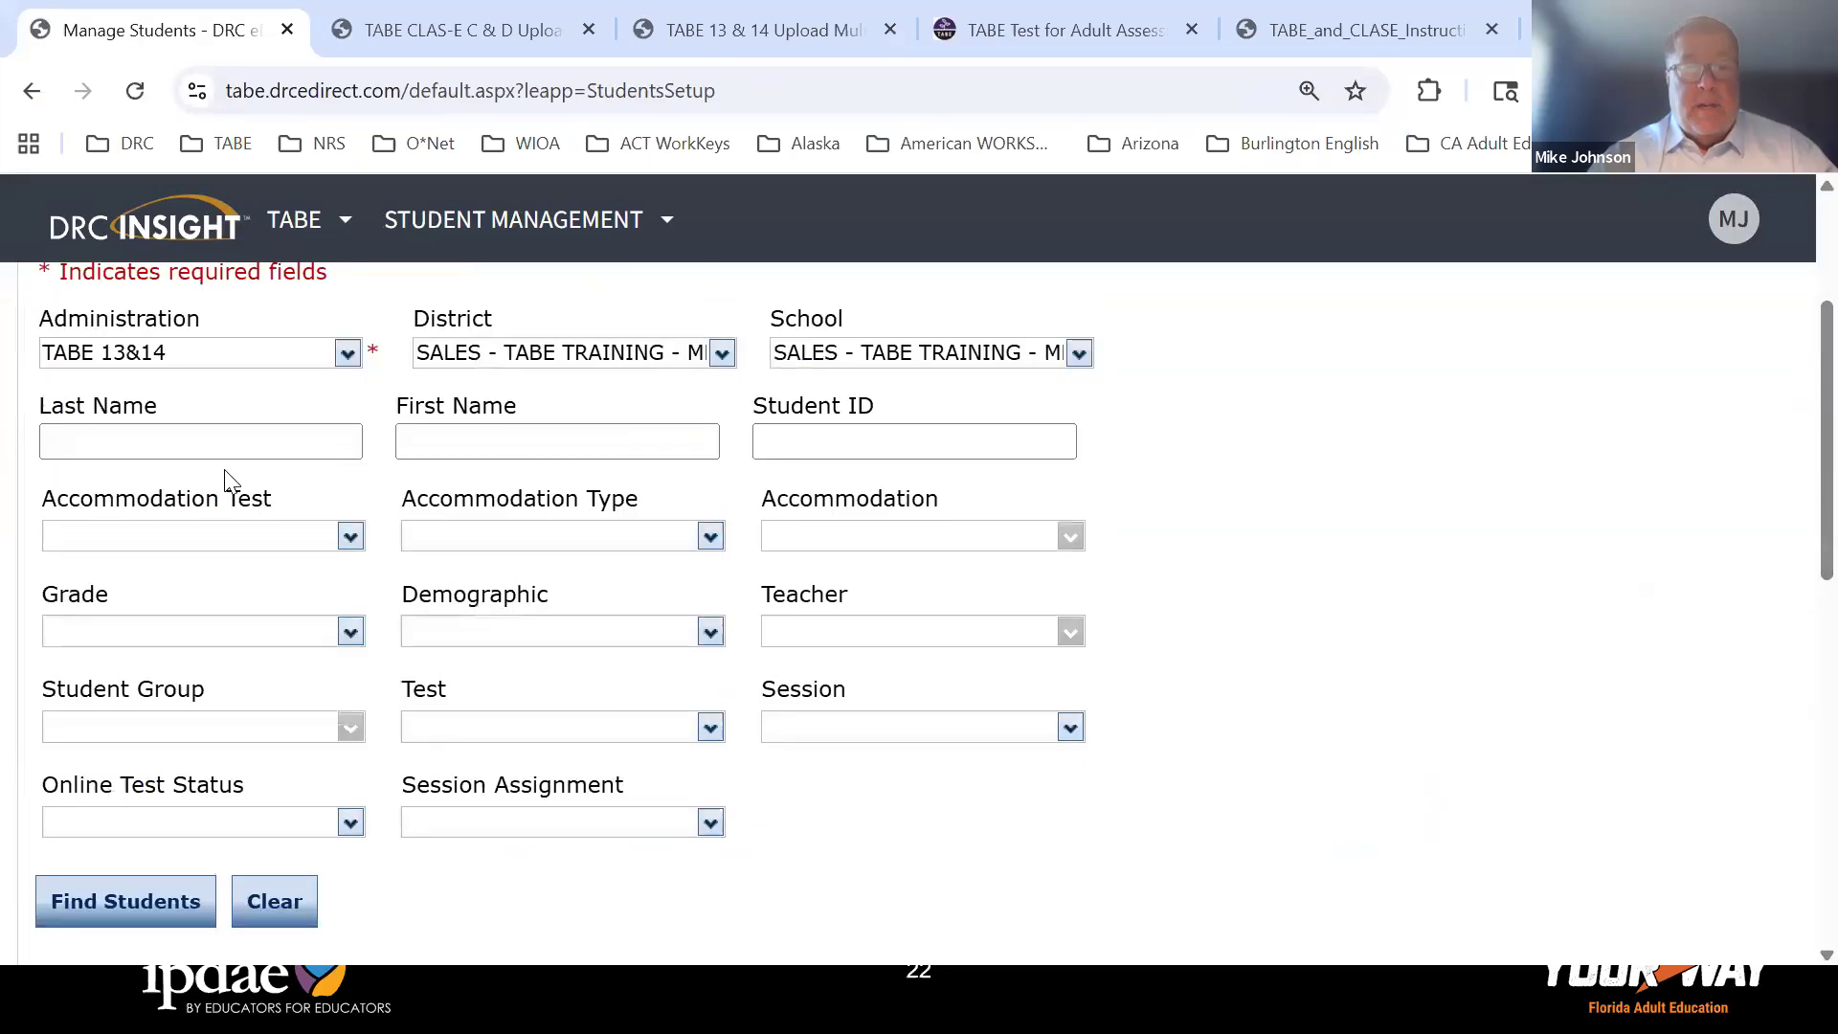
{"action": "left_click", "coordinate": [160, 433]}
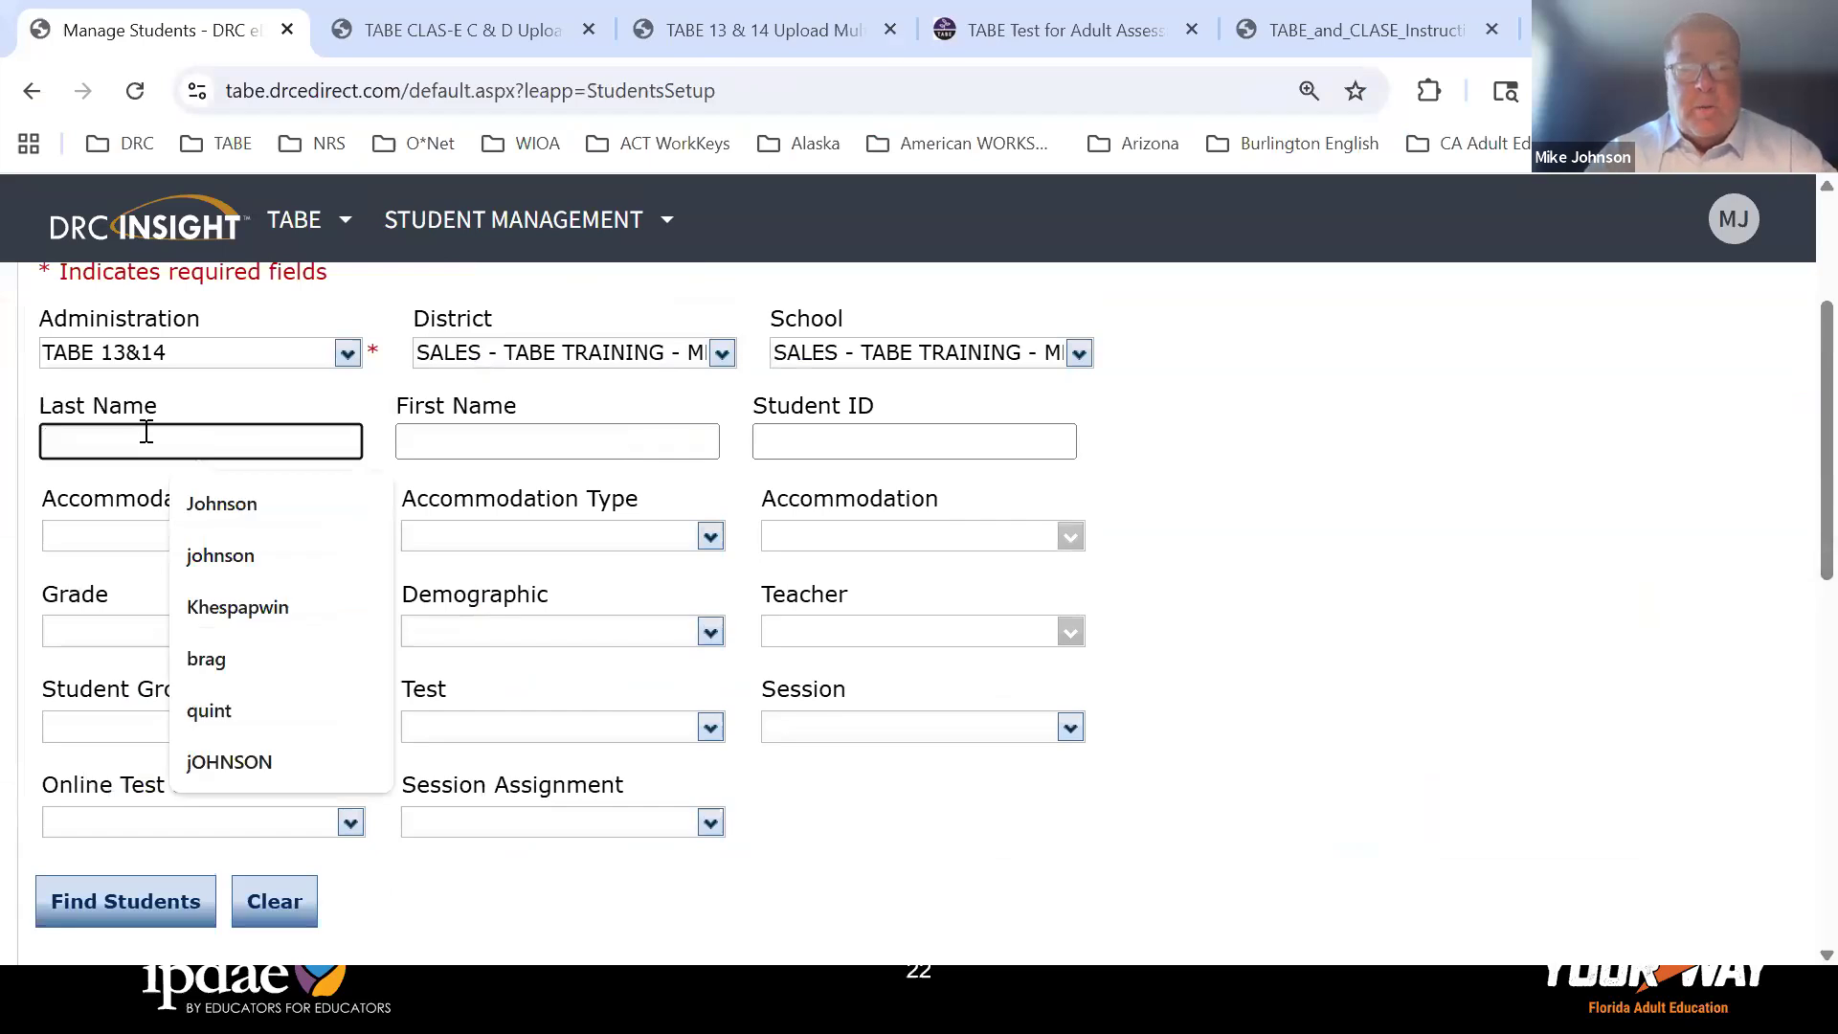
{"action": "type", "text": "jo"}
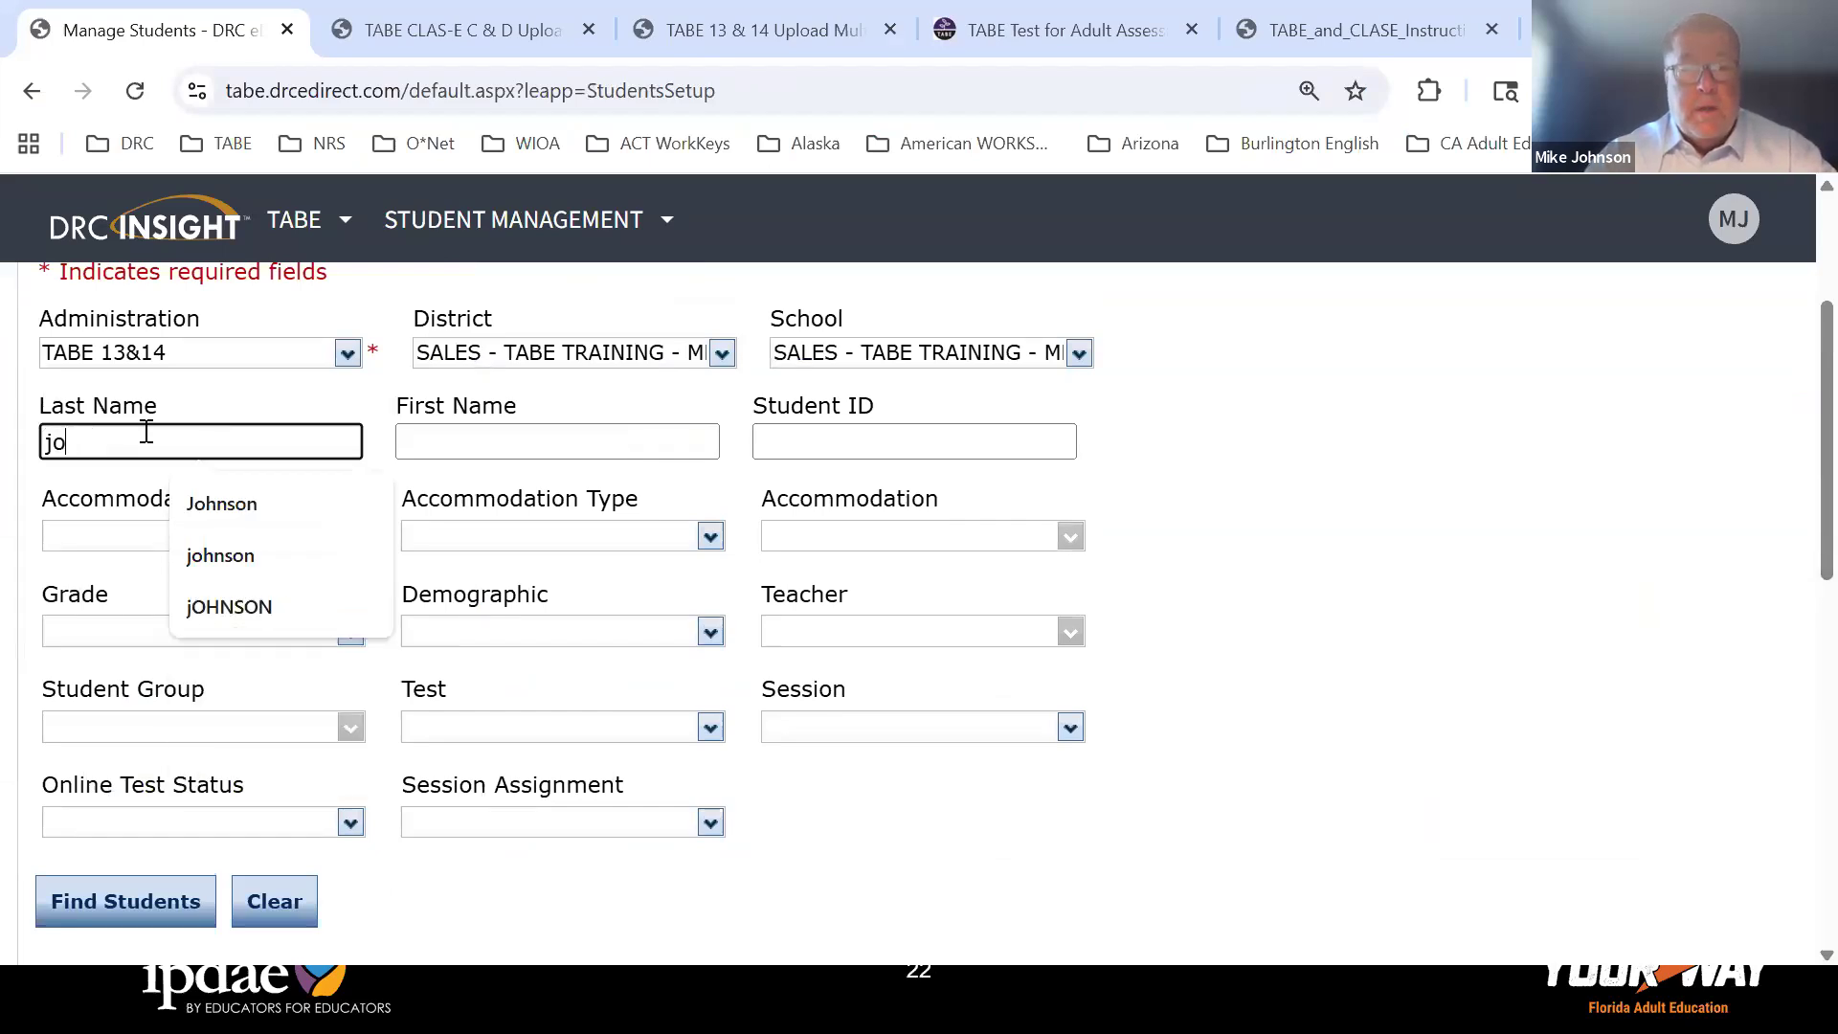
{"action": "type", "text": "hnes"}
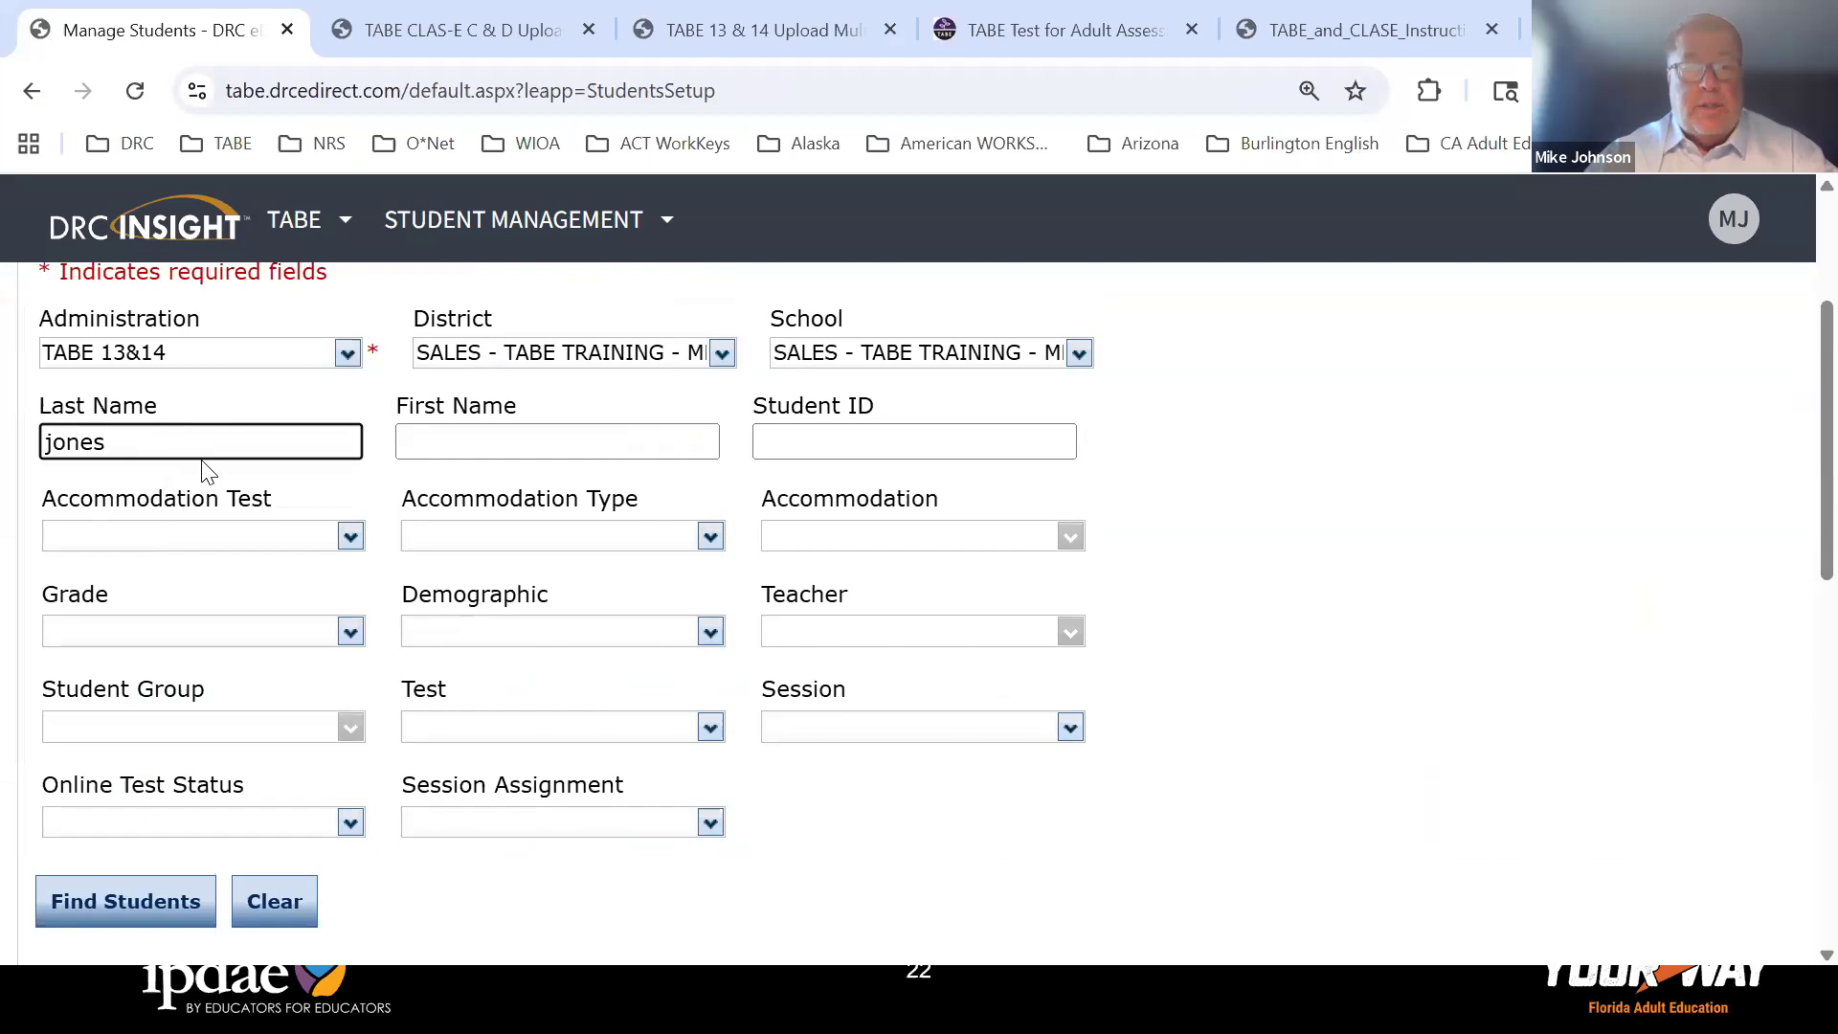
{"action": "left_click", "coordinate": [556, 431]}
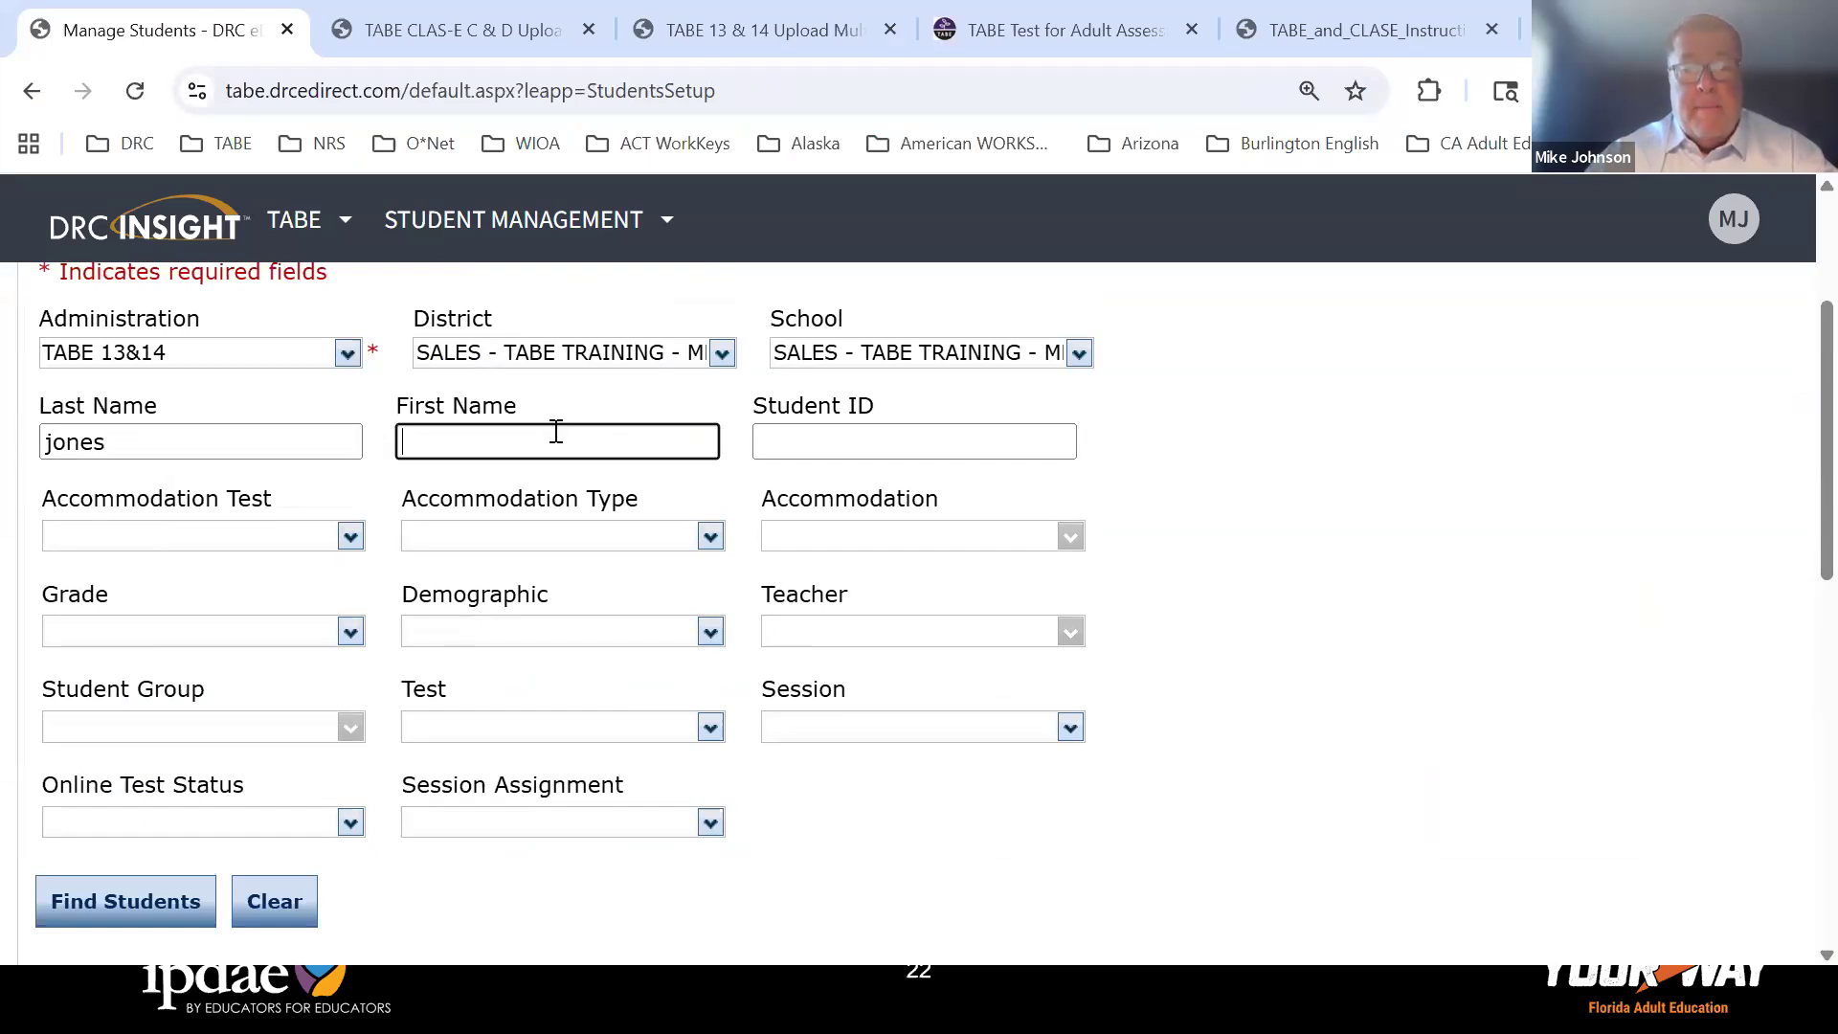
{"action": "type", "text": "m"}
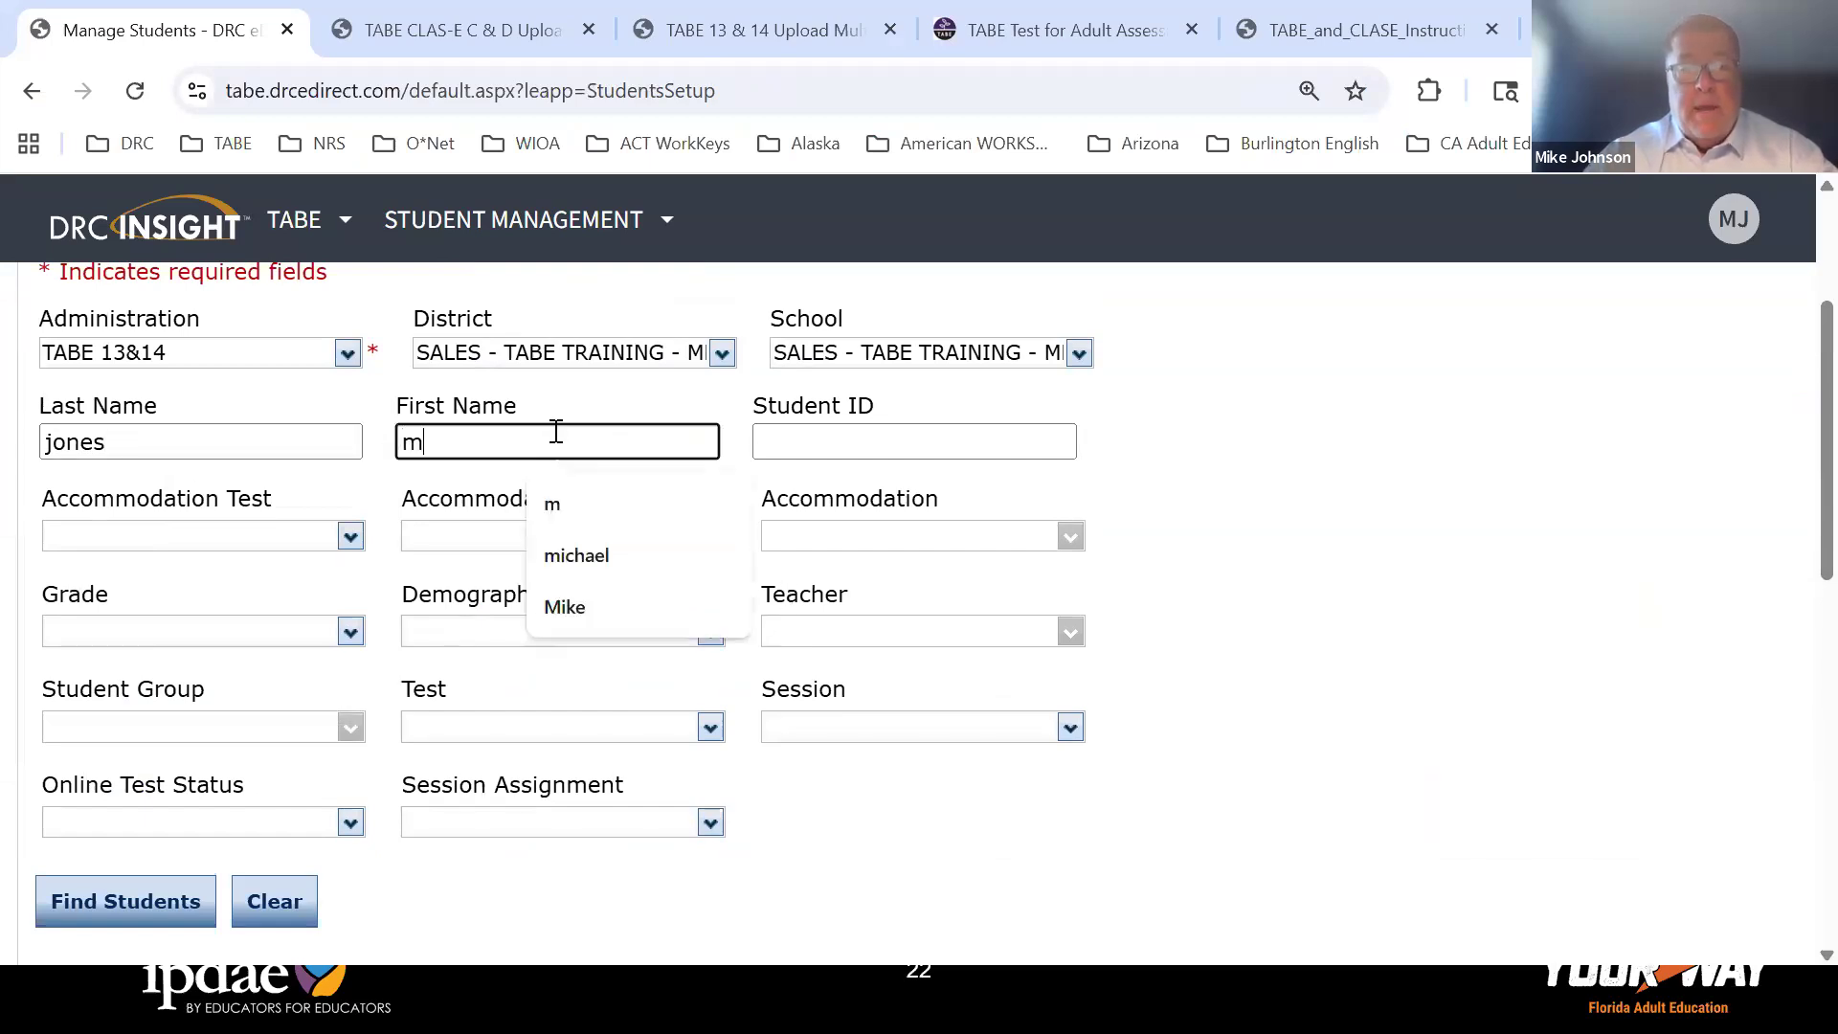
{"action": "left_click", "coordinate": [129, 902]}
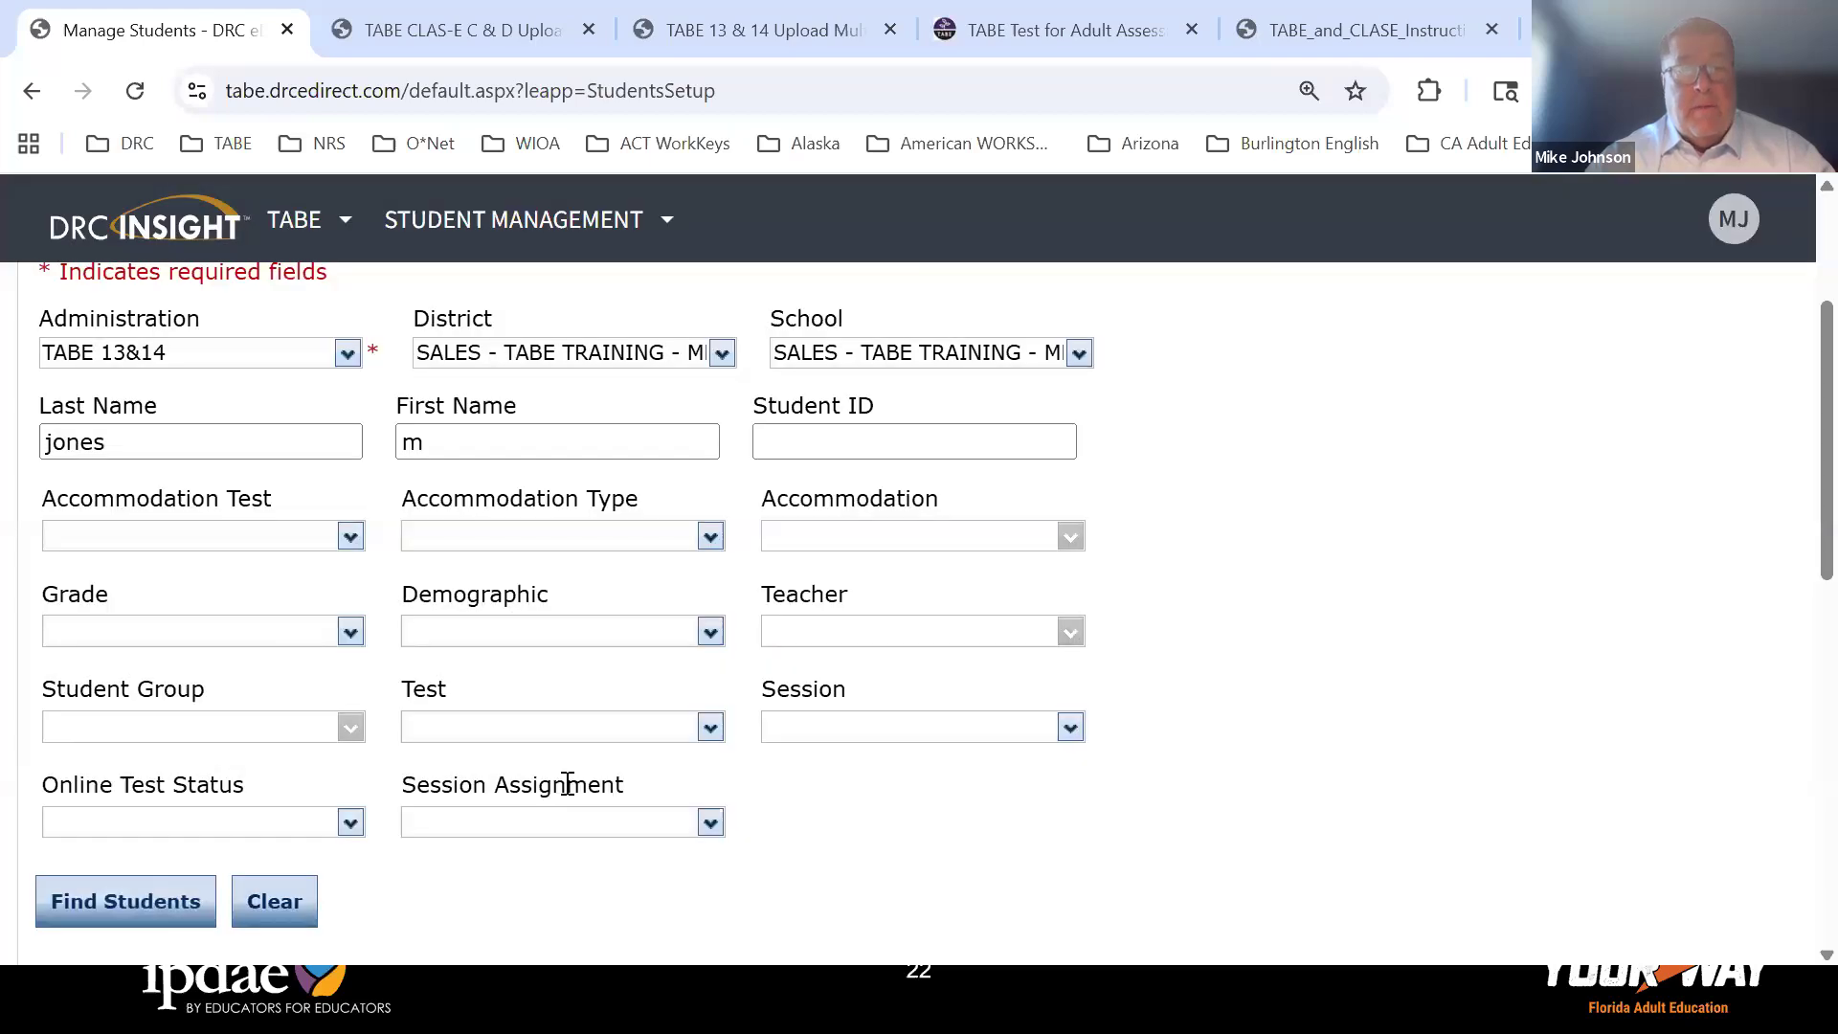
{"action": "scroll", "coordinate": [568, 784], "scroll_direction": "down", "scroll_amount": 3}
{"action": "scroll", "coordinate": [431, 659], "scroll_direction": "up", "scroll_amount": 2}
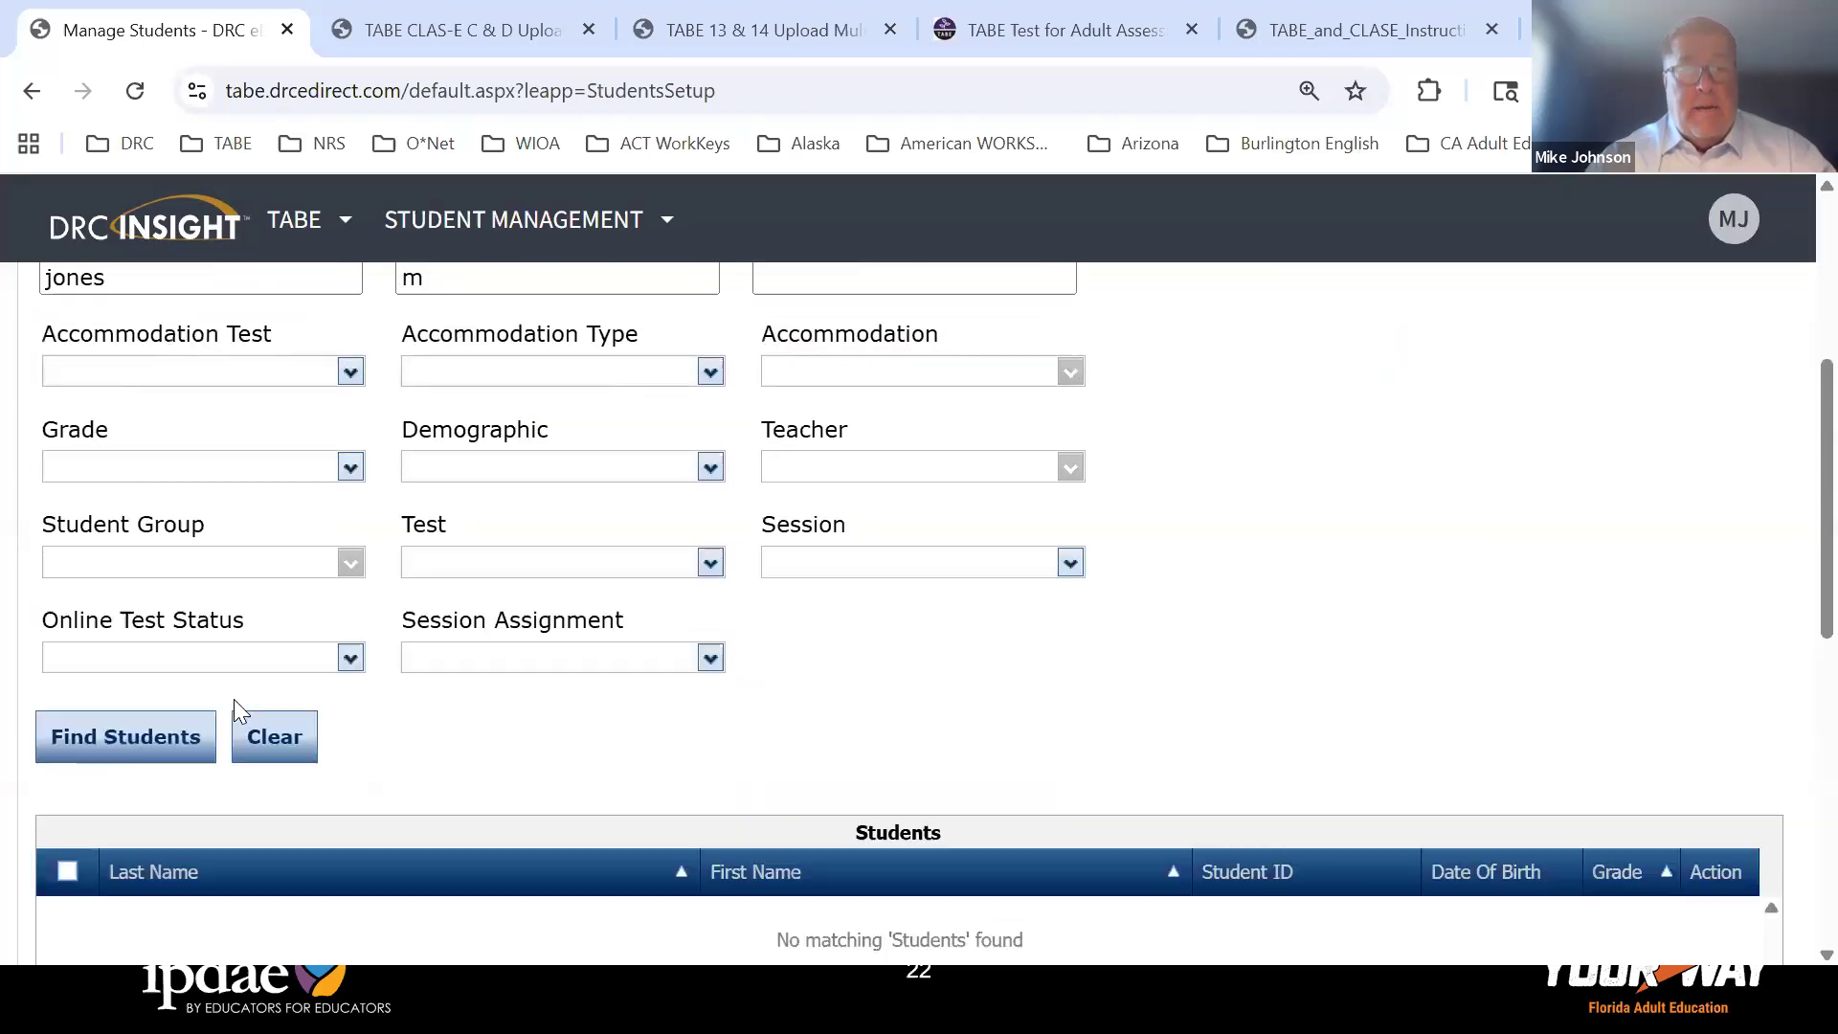
{"action": "left_click", "coordinate": [174, 748]}
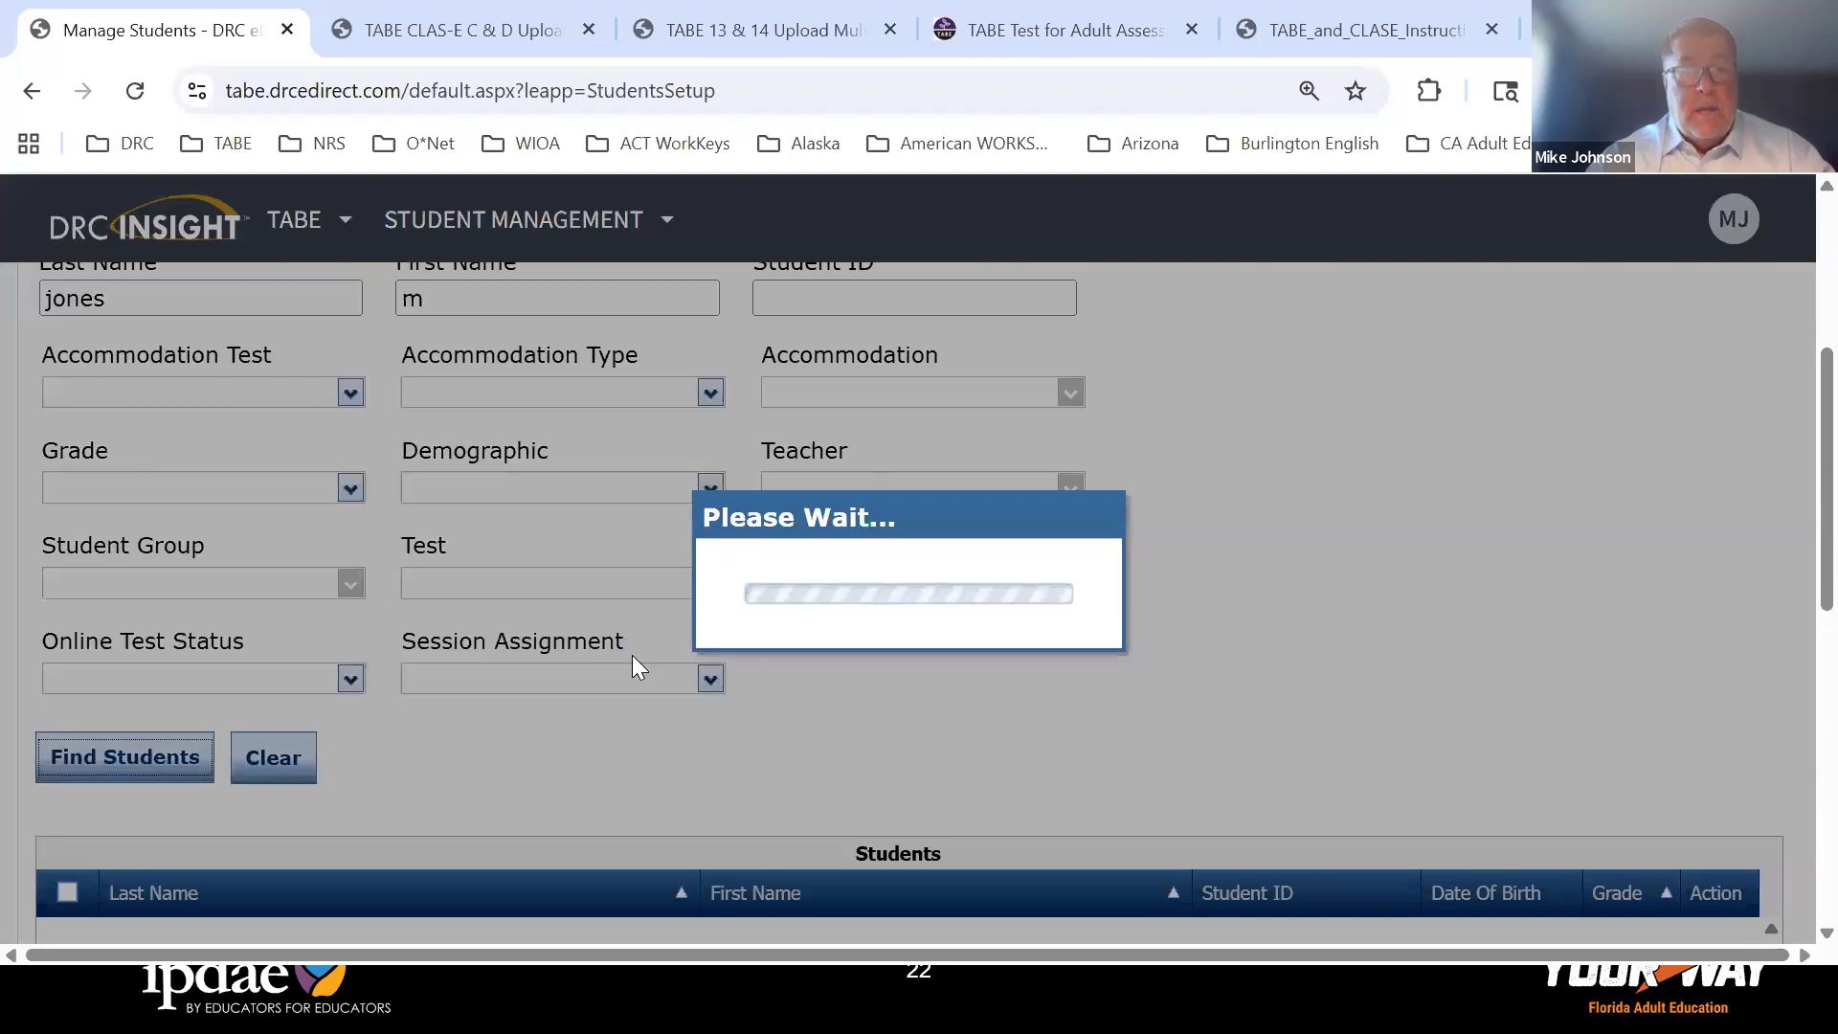
Shorten the last name criterion to "j", keep the first-name initial "m" and find the students again
{"action": "scroll", "coordinate": [594, 670], "scroll_direction": "up", "scroll_amount": 3}
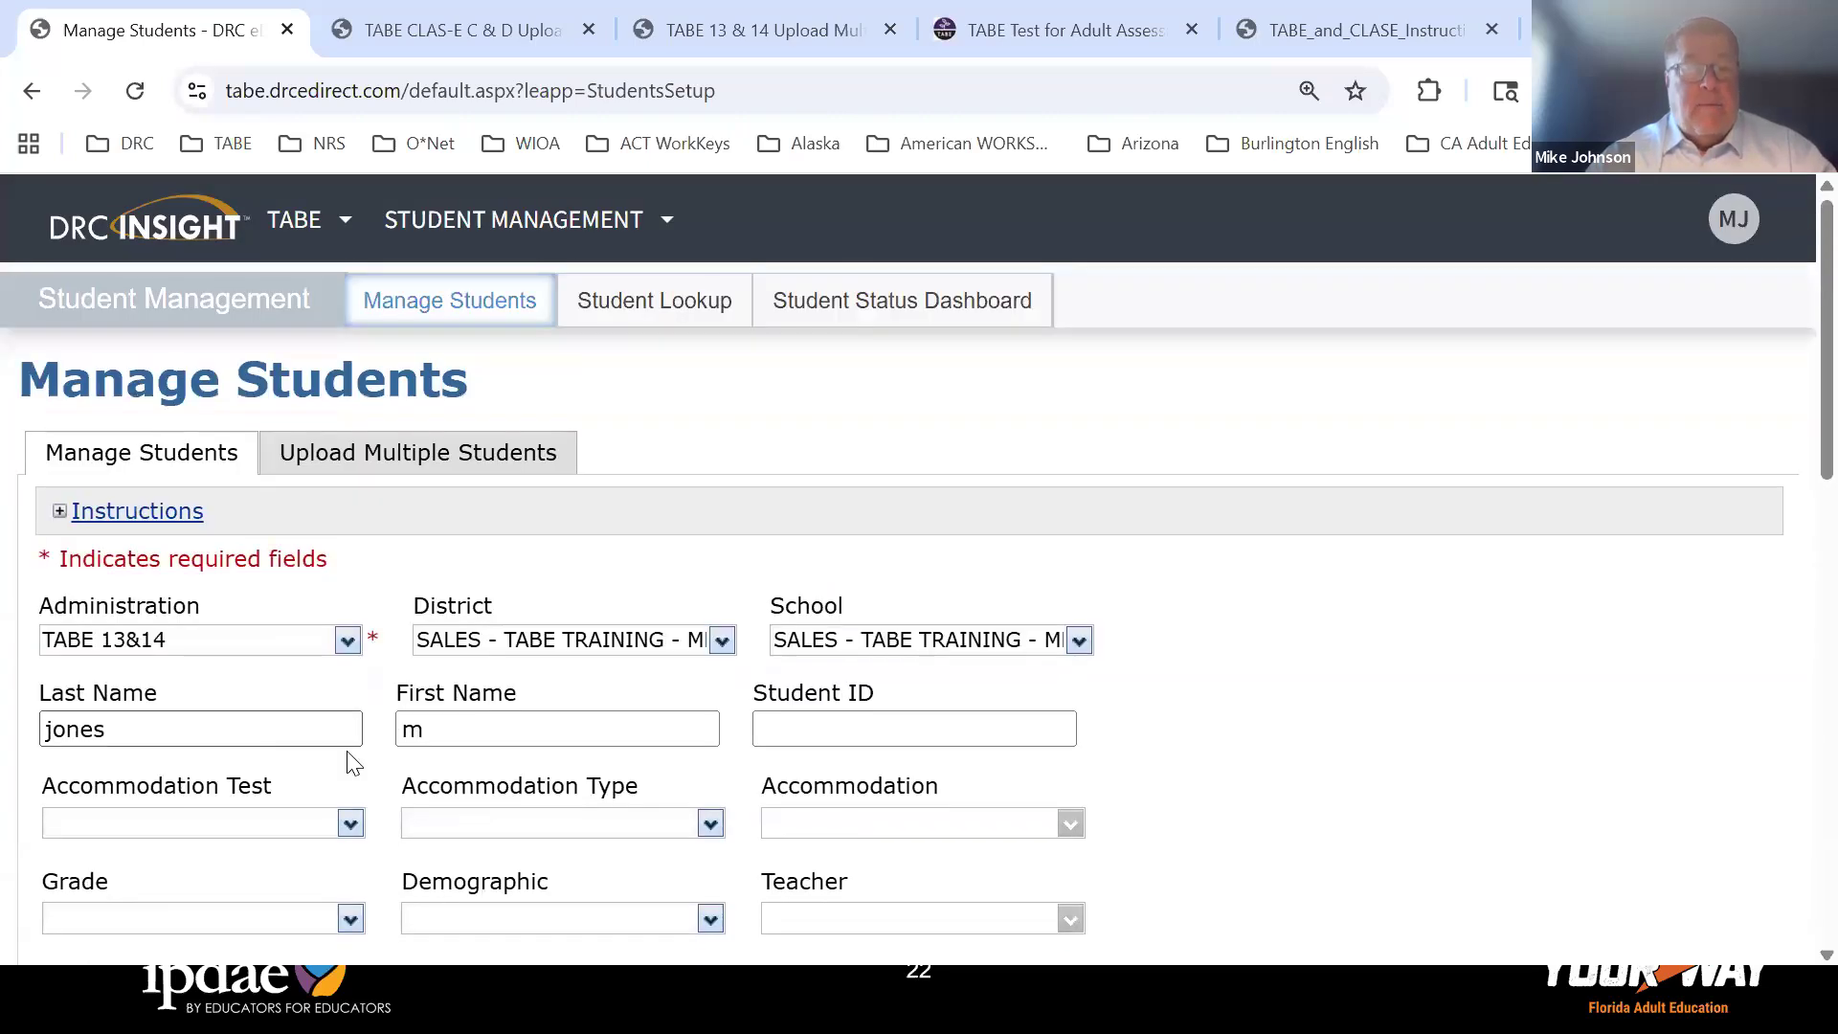
{"action": "left_click", "coordinate": [193, 718]}
{"action": "key", "text": "BackSpace"}
{"action": "key", "text": "BackSpace"}
{"action": "key", "text": "BackSpace"}
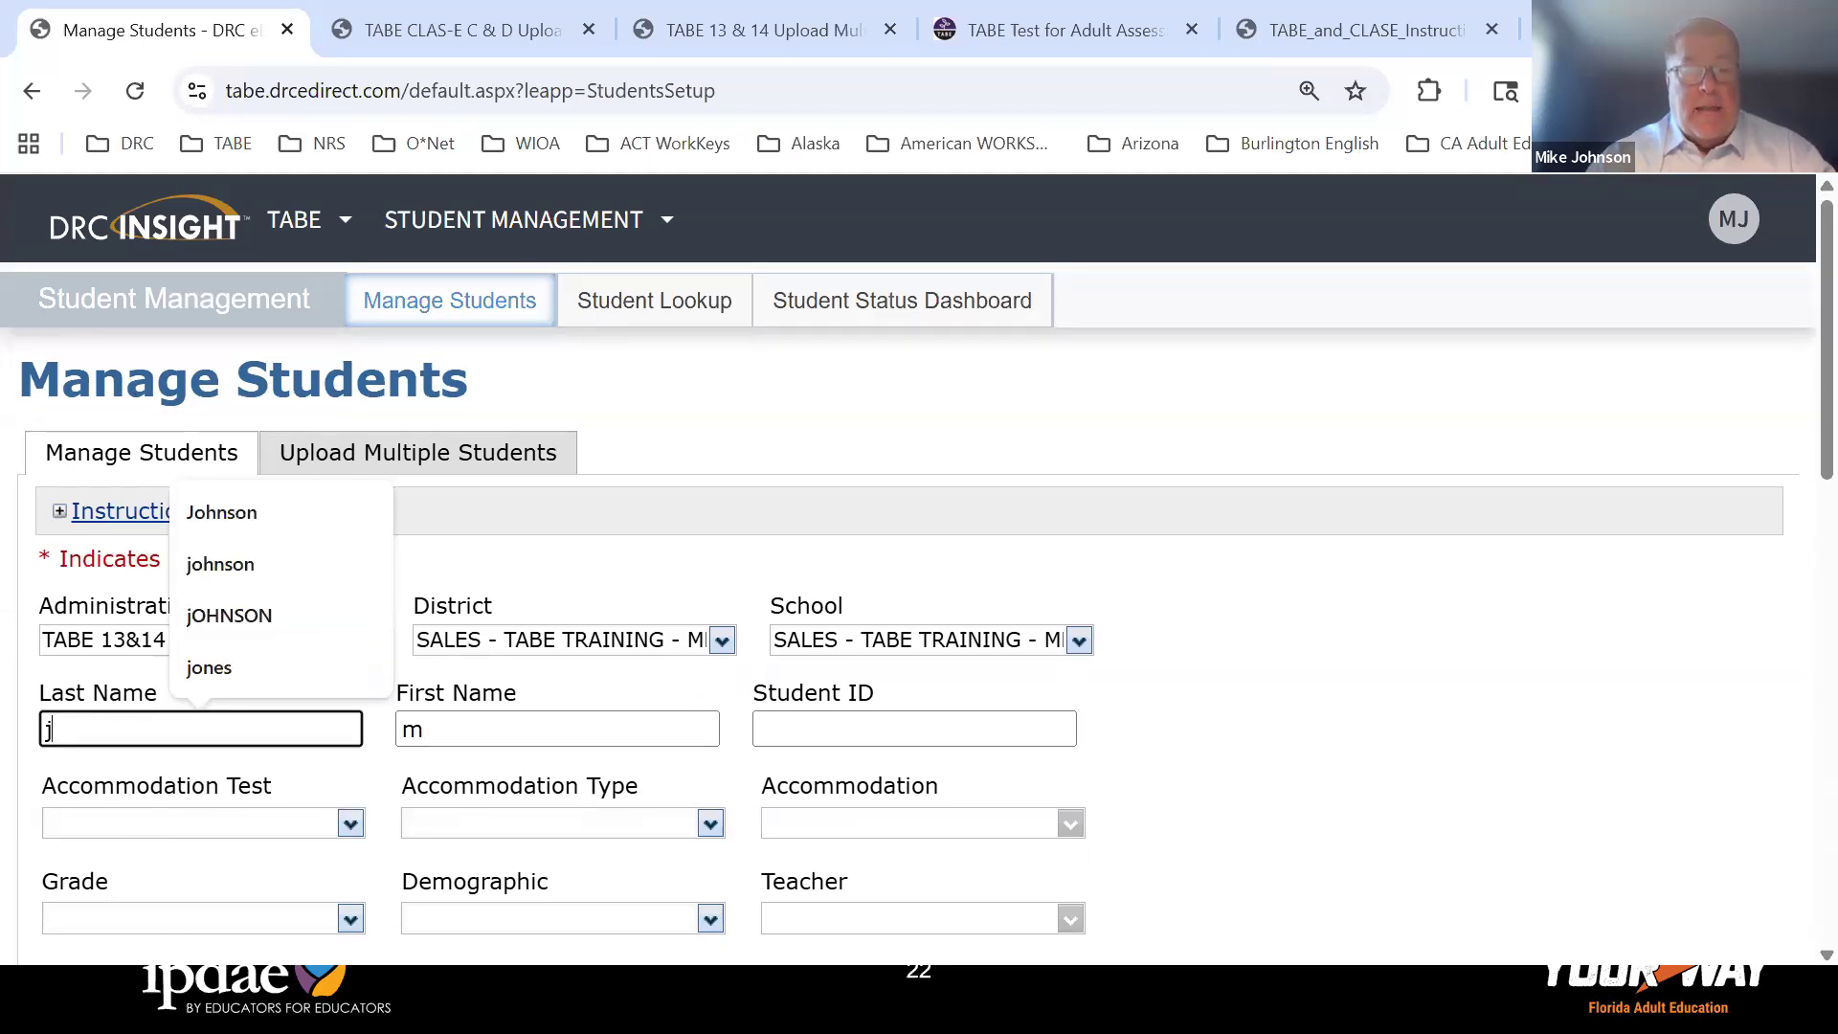
{"action": "scroll", "coordinate": [198, 936], "scroll_direction": "down", "scroll_amount": 4}
{"action": "left_click", "coordinate": [138, 776]}
{"action": "scroll", "coordinate": [616, 708], "scroll_direction": "down", "scroll_amount": 3}
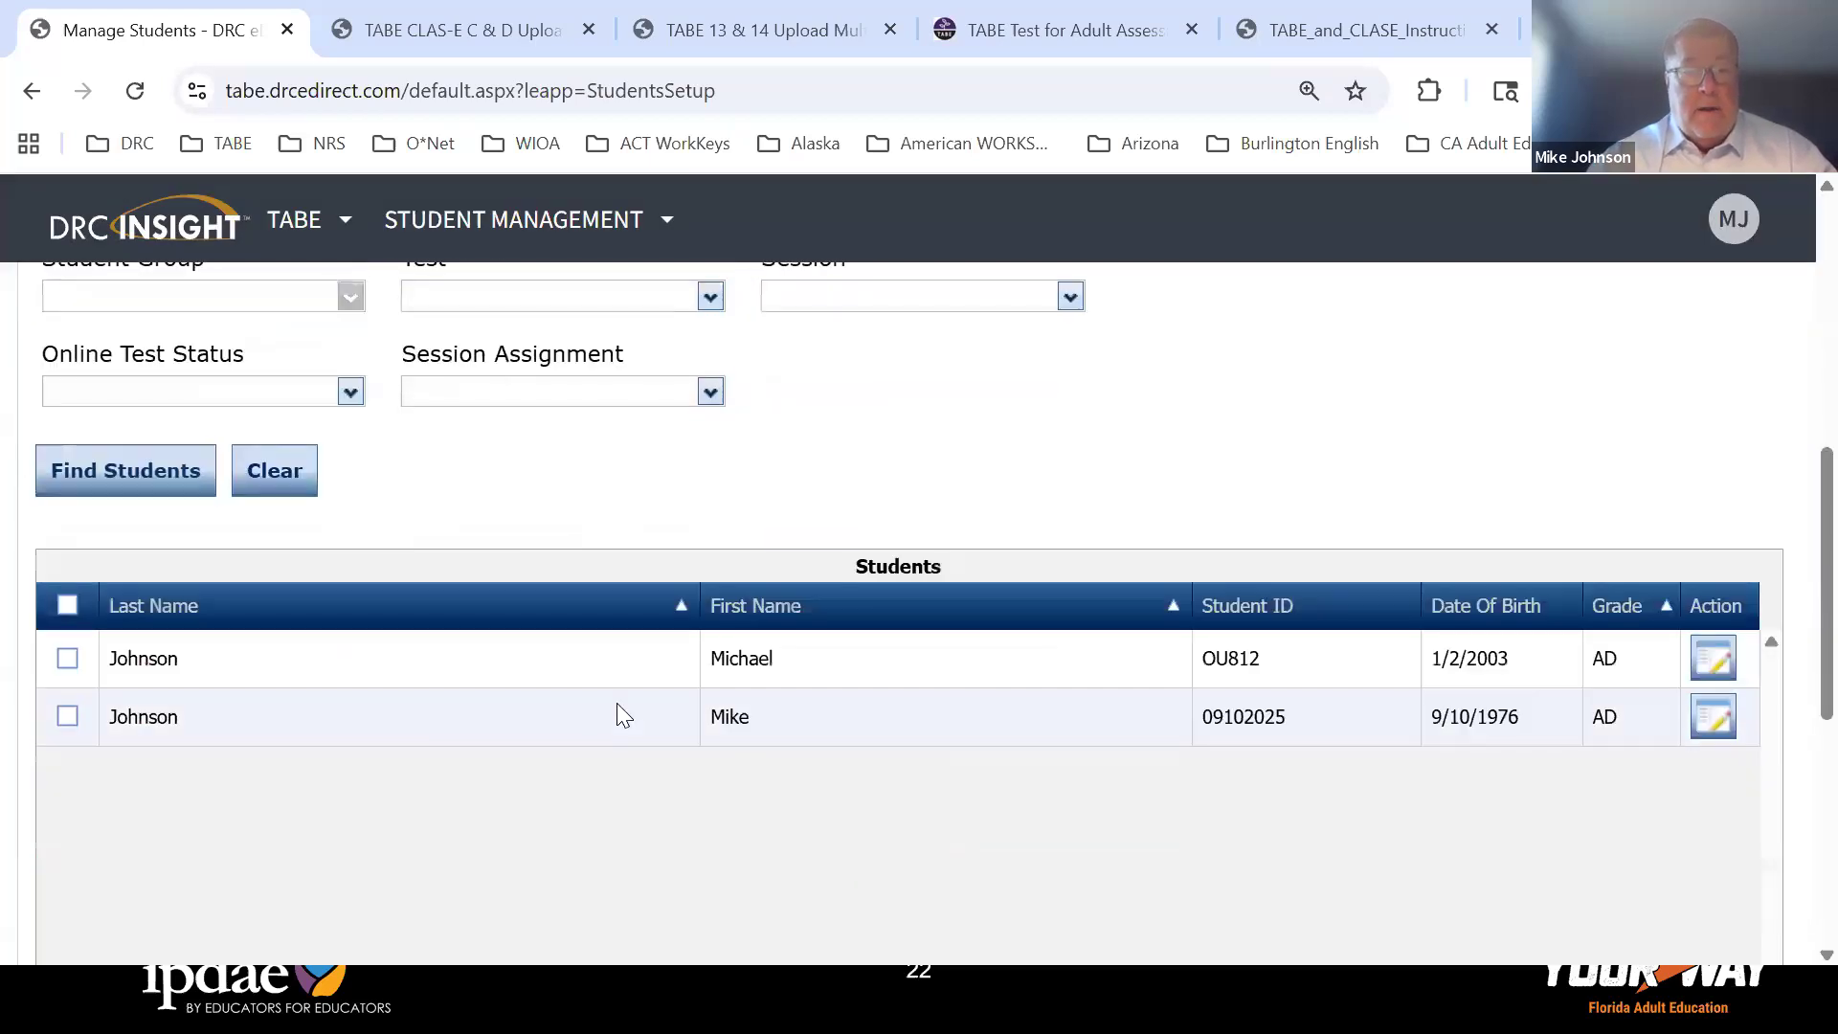
Look over the names, student IDs and birth dates of the found students, and switch to the PowerPoint slide show
{"action": "scroll", "coordinate": [775, 622], "scroll_direction": "down", "scroll_amount": 2}
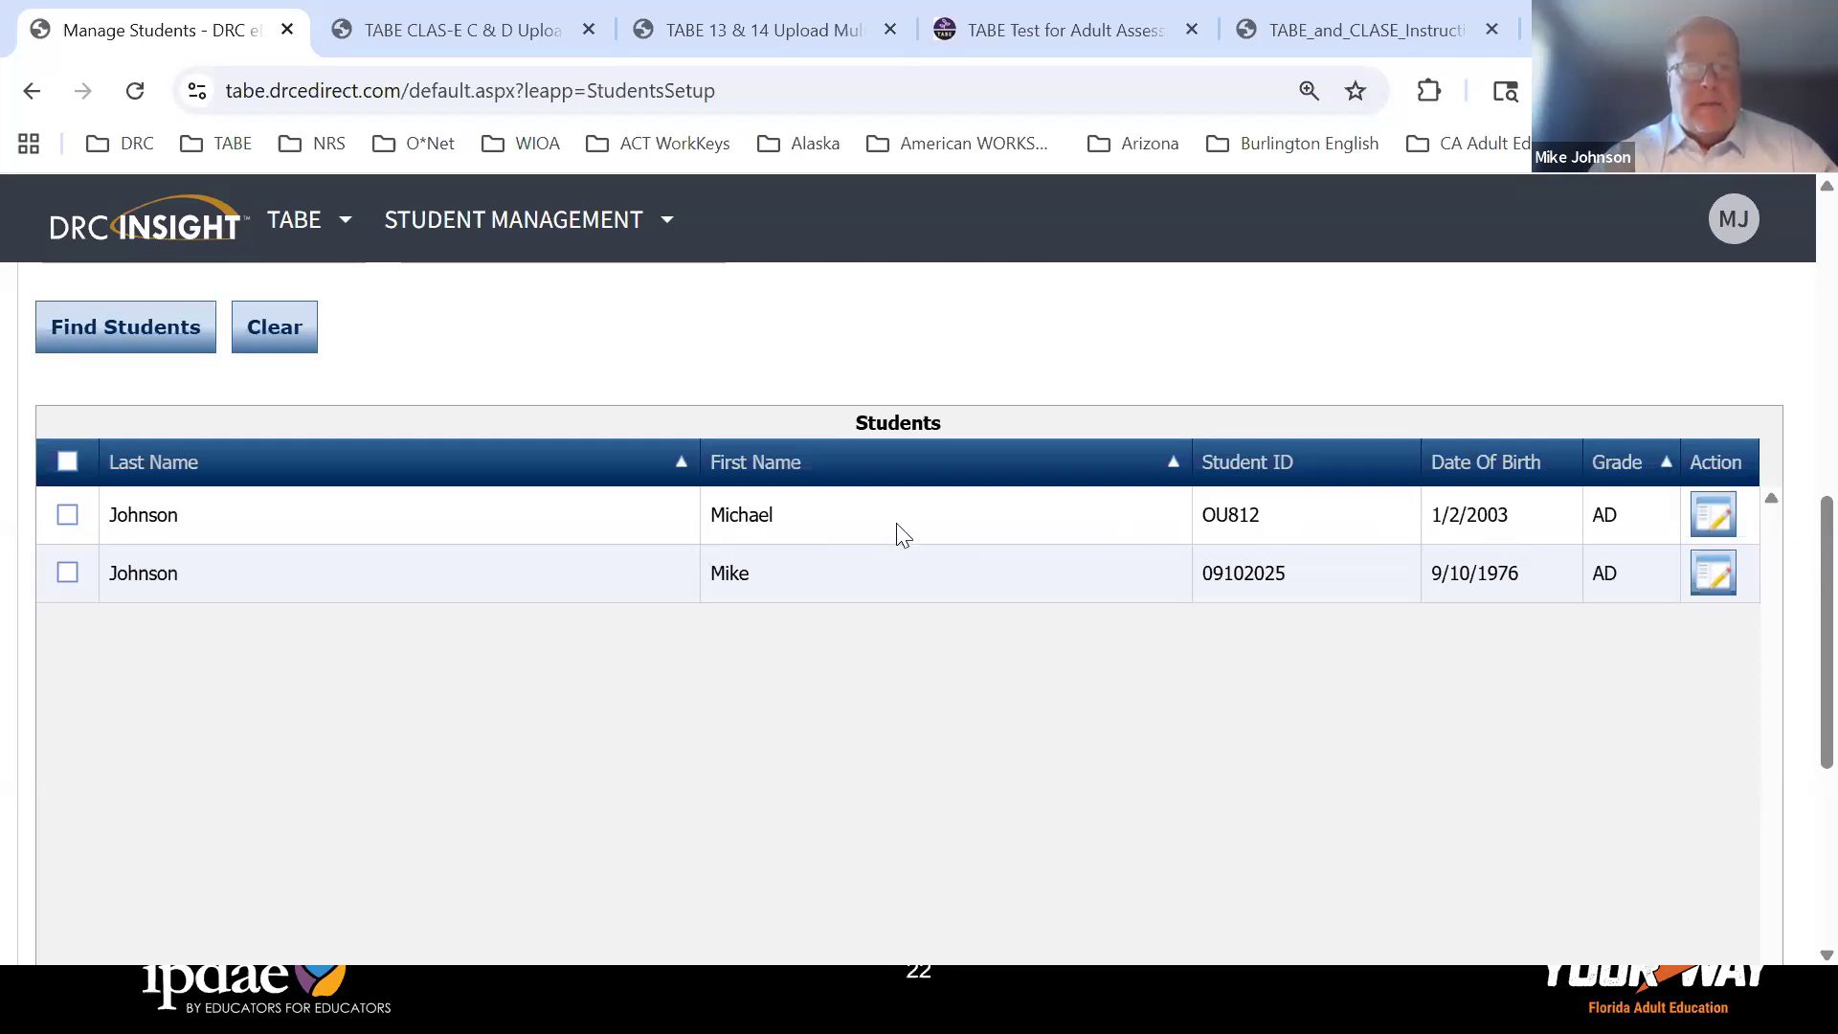
{"action": "scroll", "coordinate": [874, 542], "scroll_direction": "up", "scroll_amount": 10}
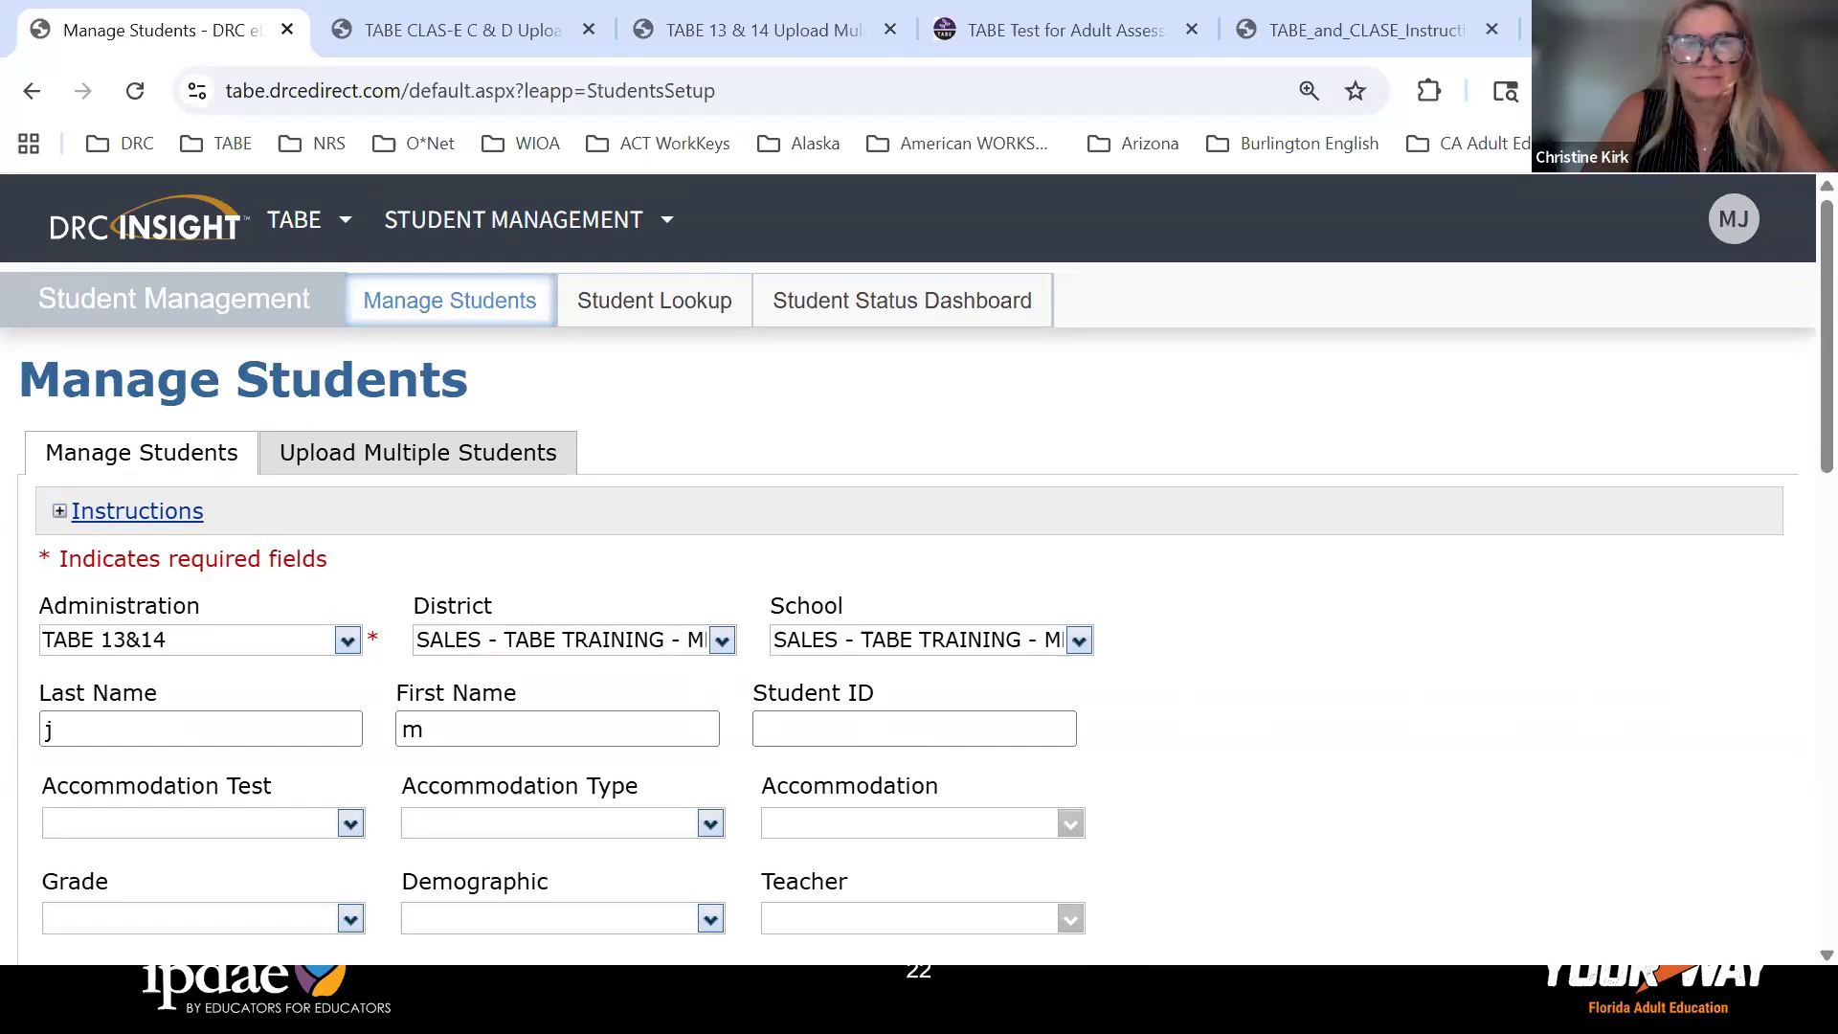
{"action": "key", "text": "alt+Tab"}
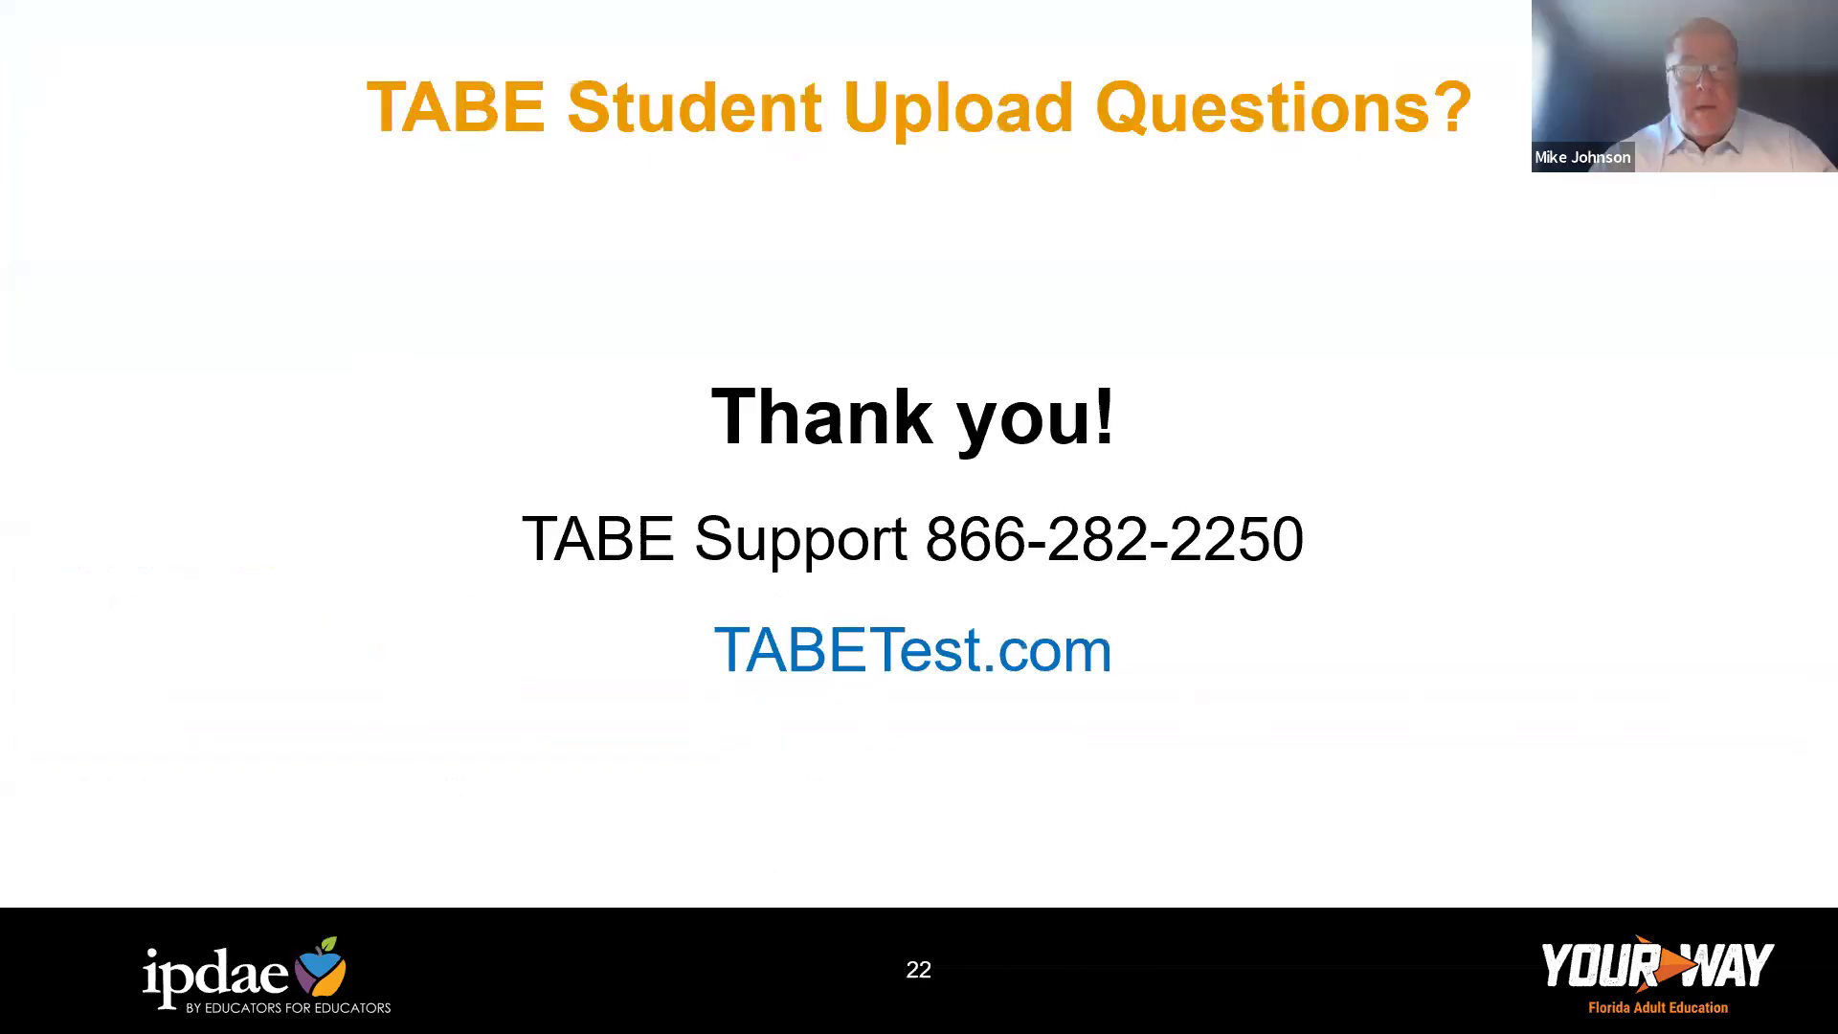